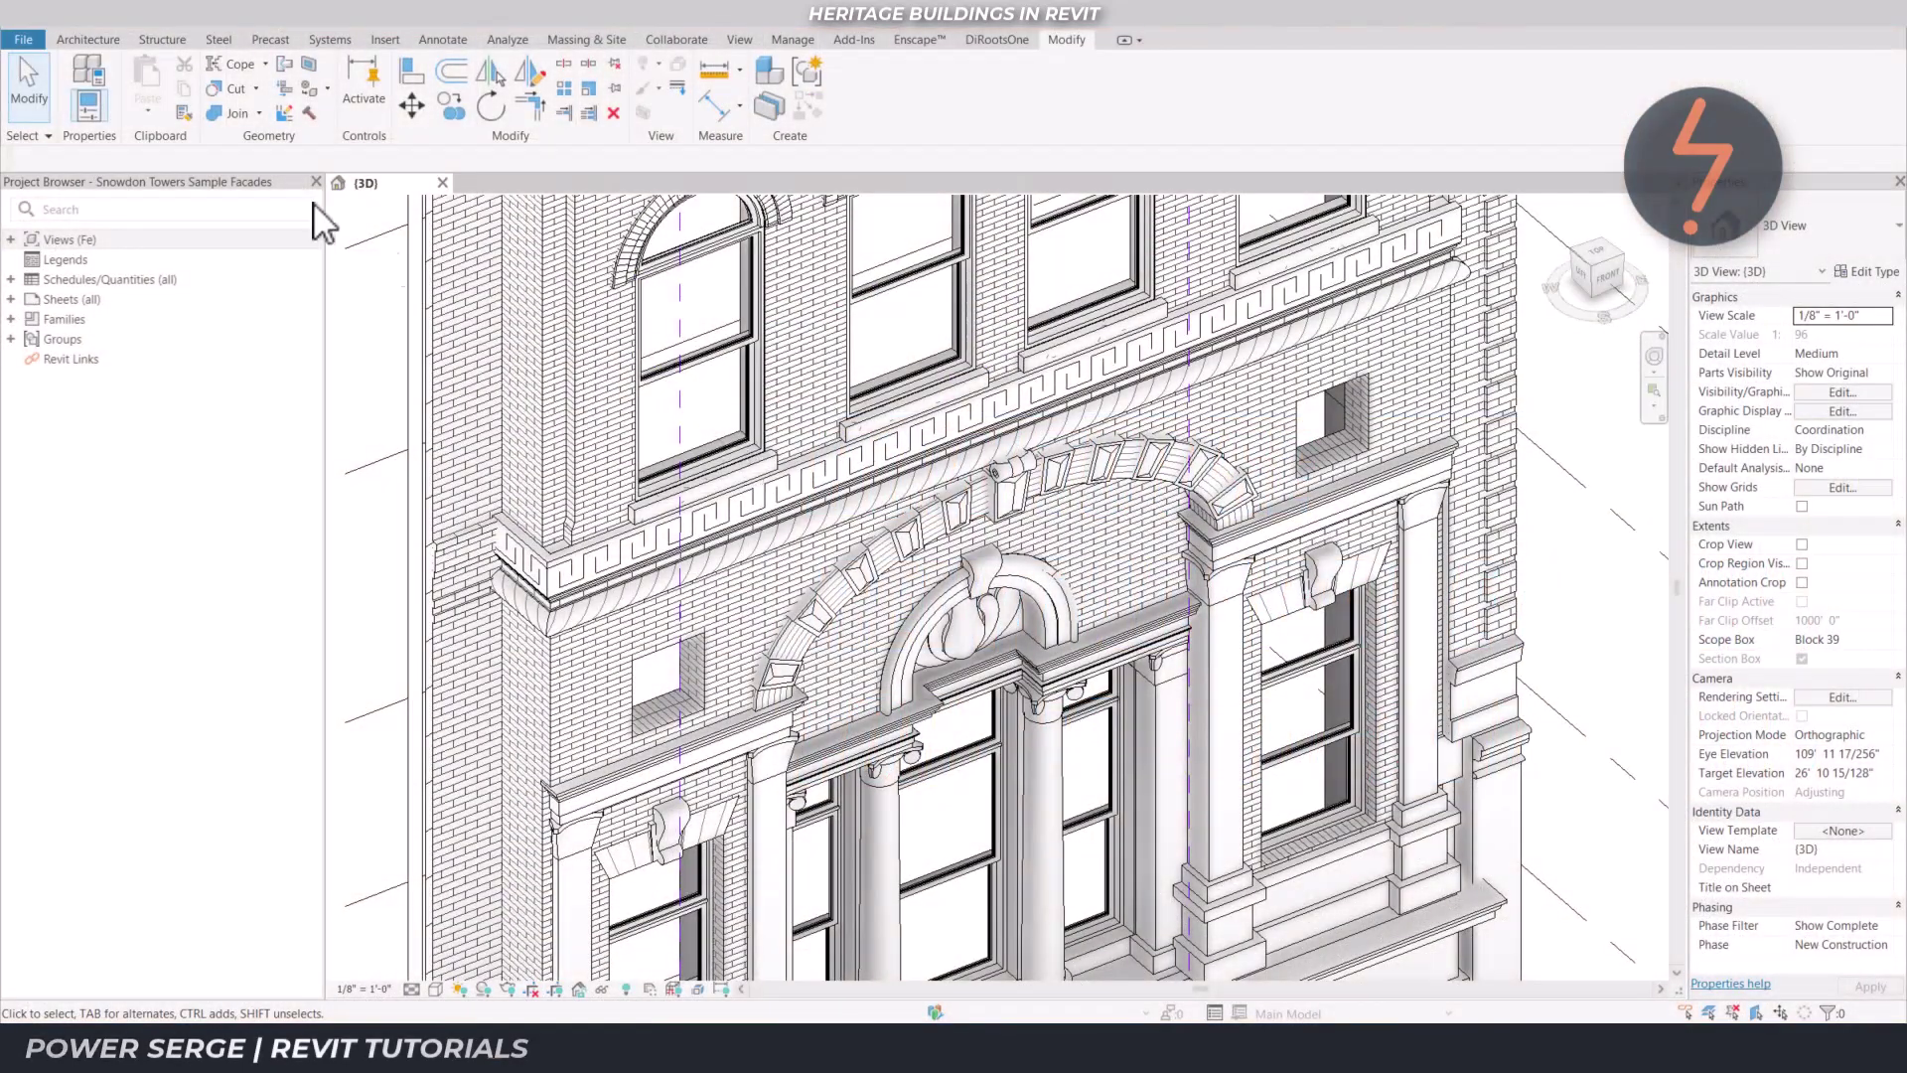
Open the File menu to show Recent Documents over the Snowdon Towers facade view
{"action": "left_click", "coordinate": [30, 41]}
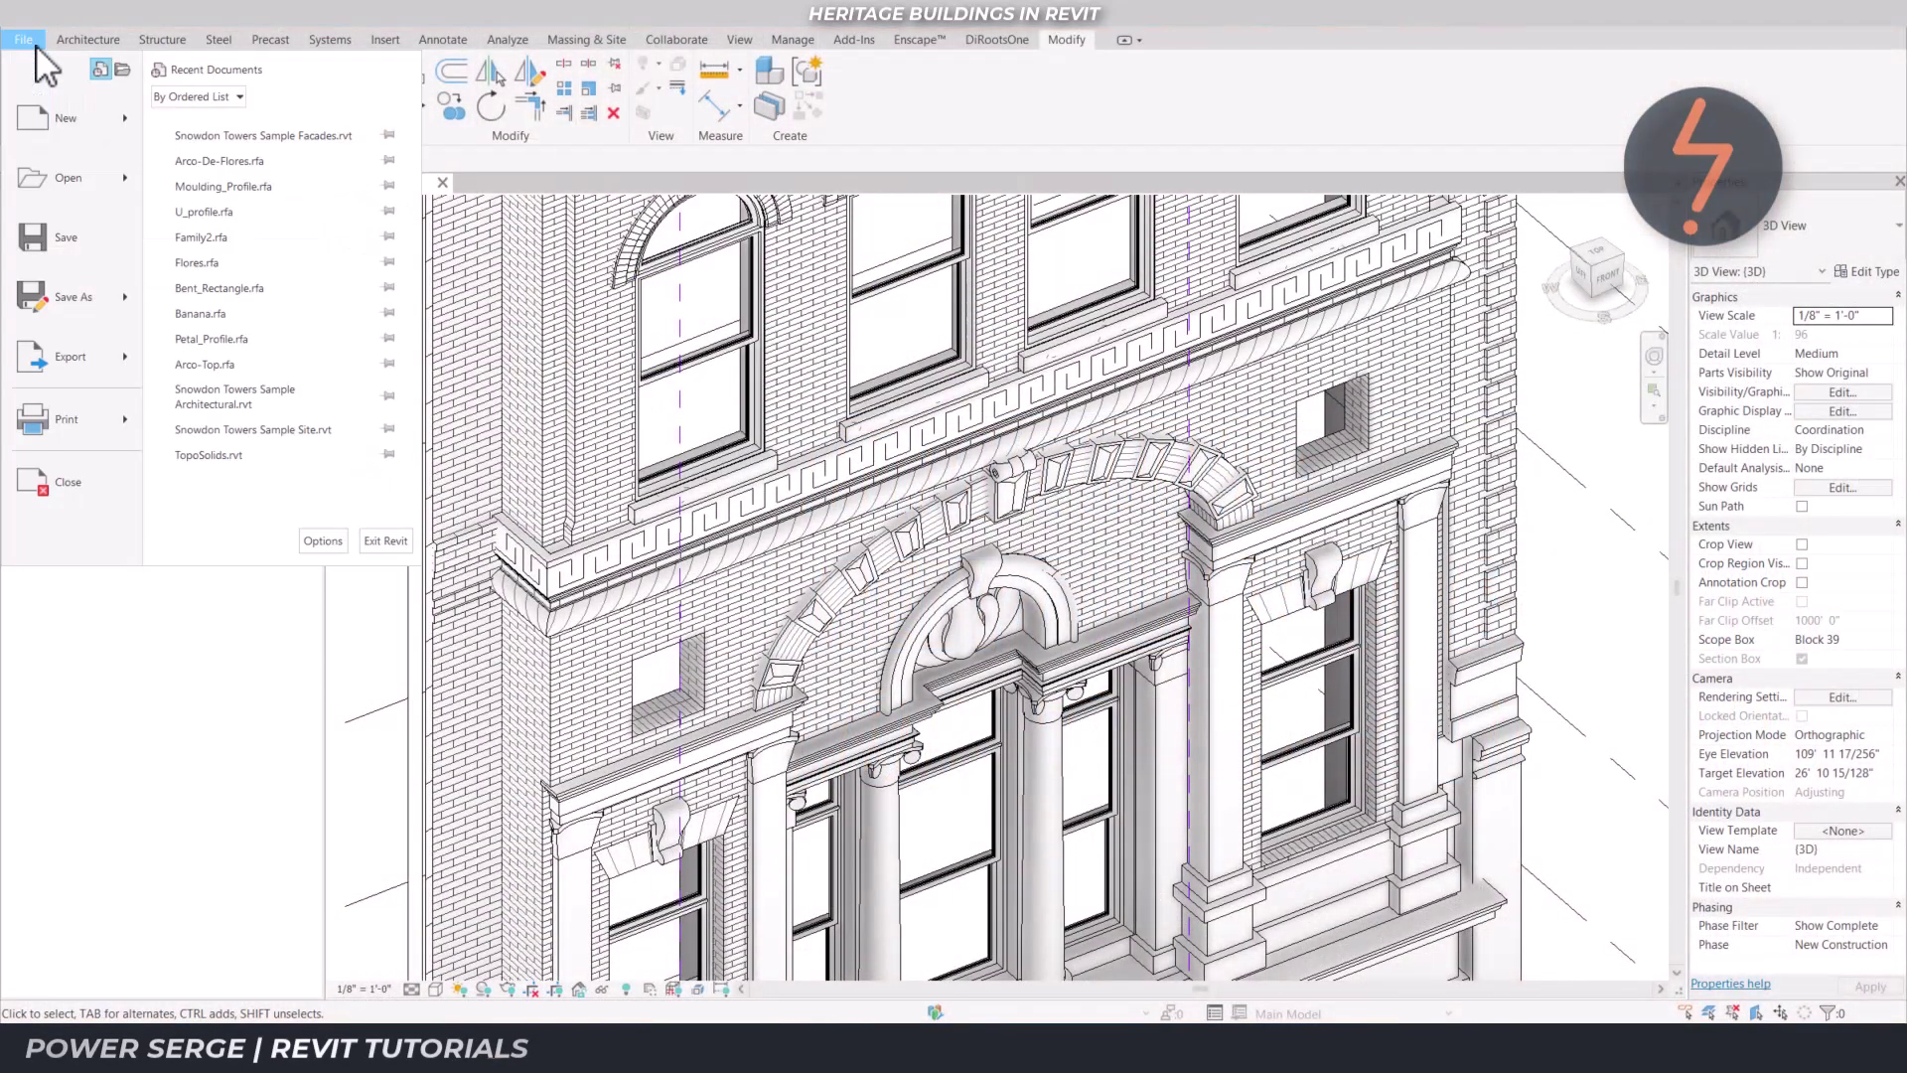
Create a new family from the Metric Generic Model Adaptive.rft template
{"action": "mouse_move", "coordinate": [59, 118]}
{"action": "left_click", "coordinate": [221, 199]}
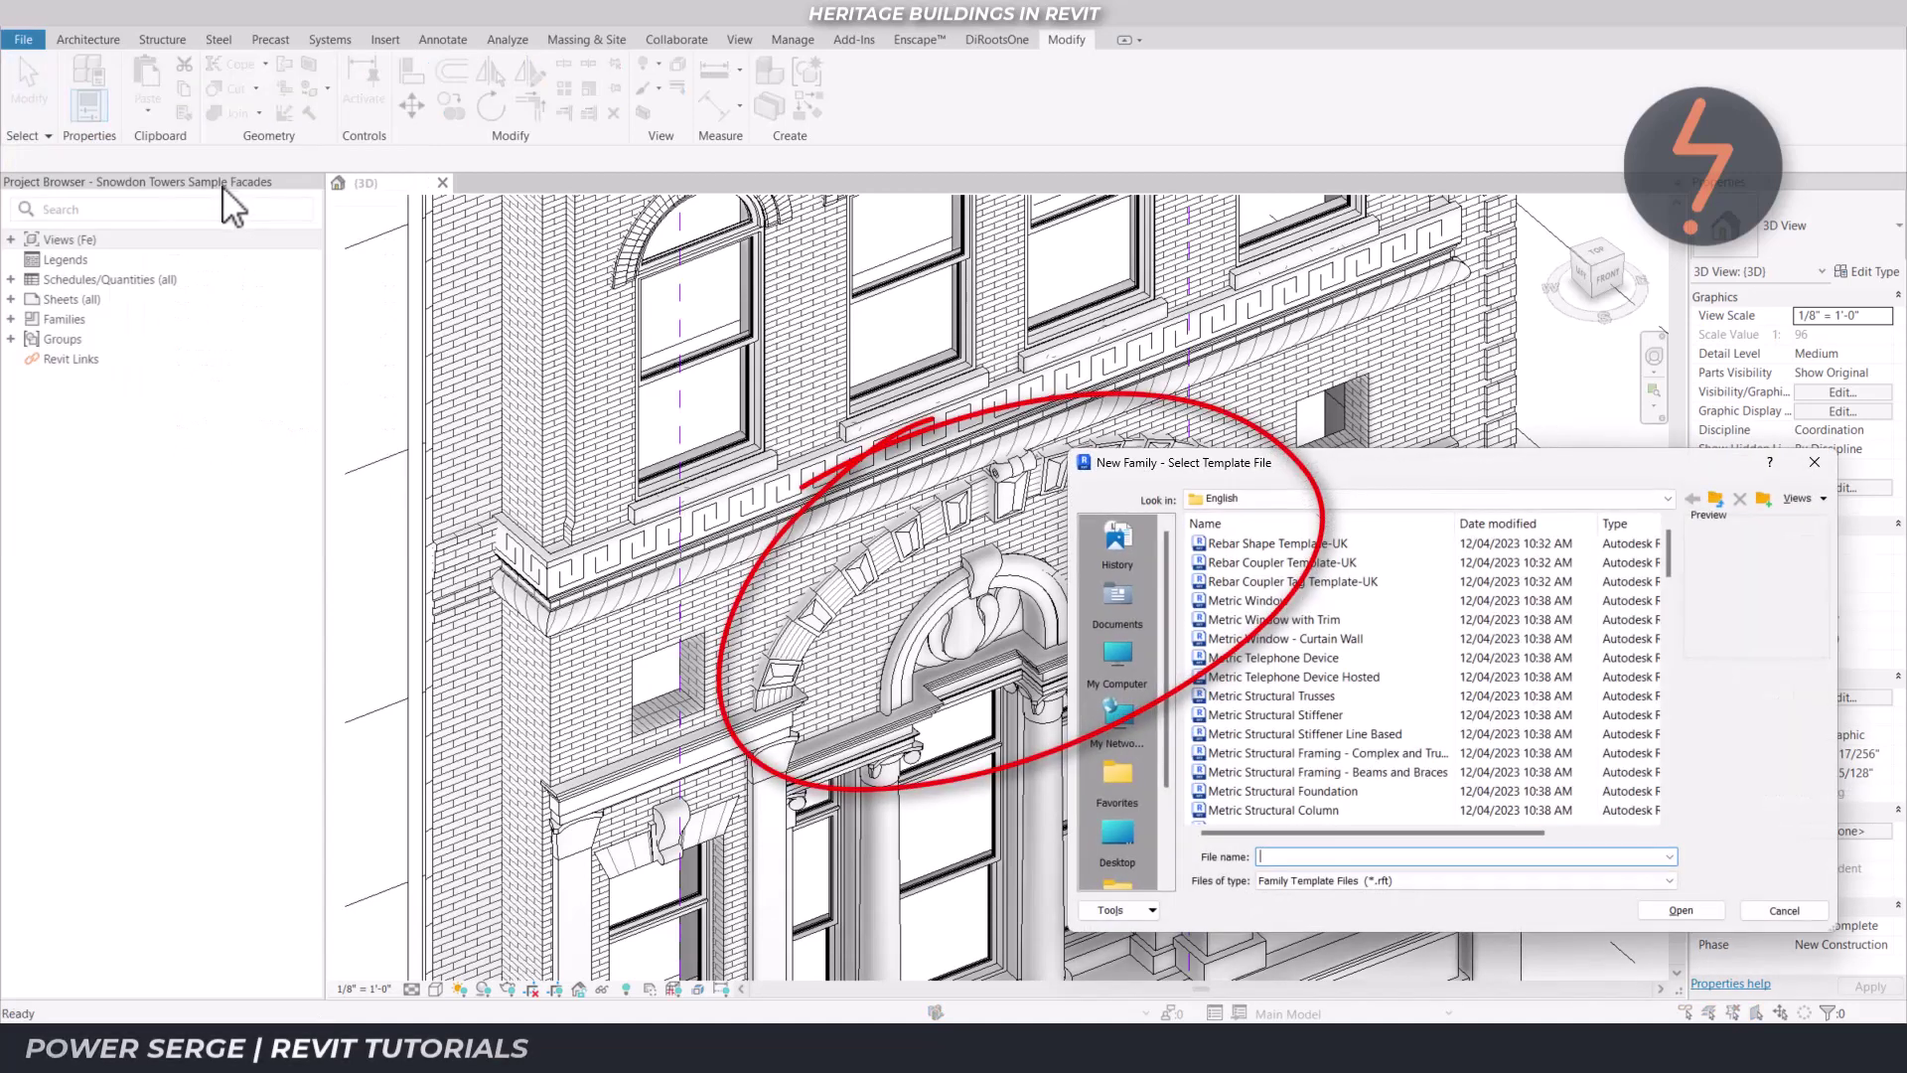
{"action": "left_click", "coordinate": [1669, 816]}
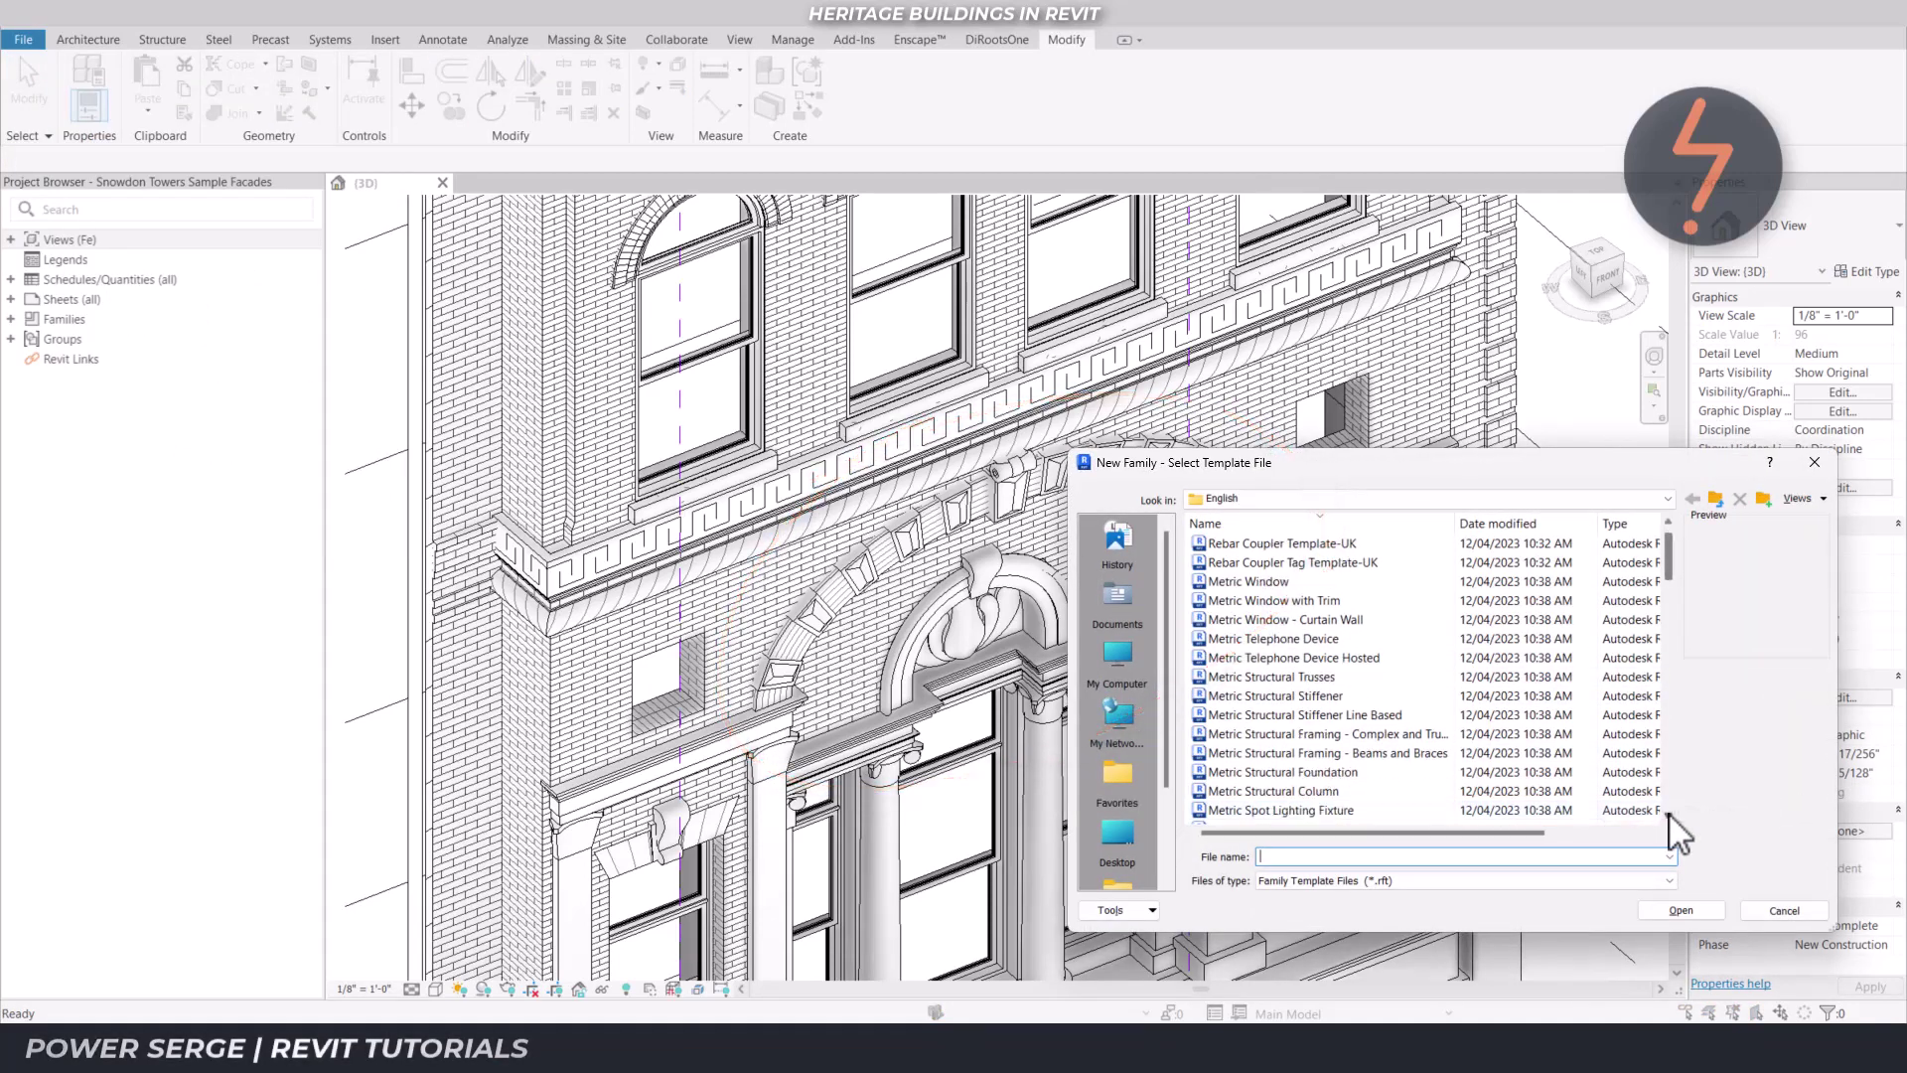
{"action": "left_click", "coordinate": [1670, 816]}
{"action": "left_click", "coordinate": [1669, 816]}
{"action": "left_click", "coordinate": [1670, 816]}
{"action": "left_click", "coordinate": [1670, 817]}
{"action": "left_click", "coordinate": [1670, 816]}
{"action": "left_click", "coordinate": [1669, 816]}
{"action": "left_click", "coordinate": [1669, 816]}
{"action": "left_click", "coordinate": [1670, 816]}
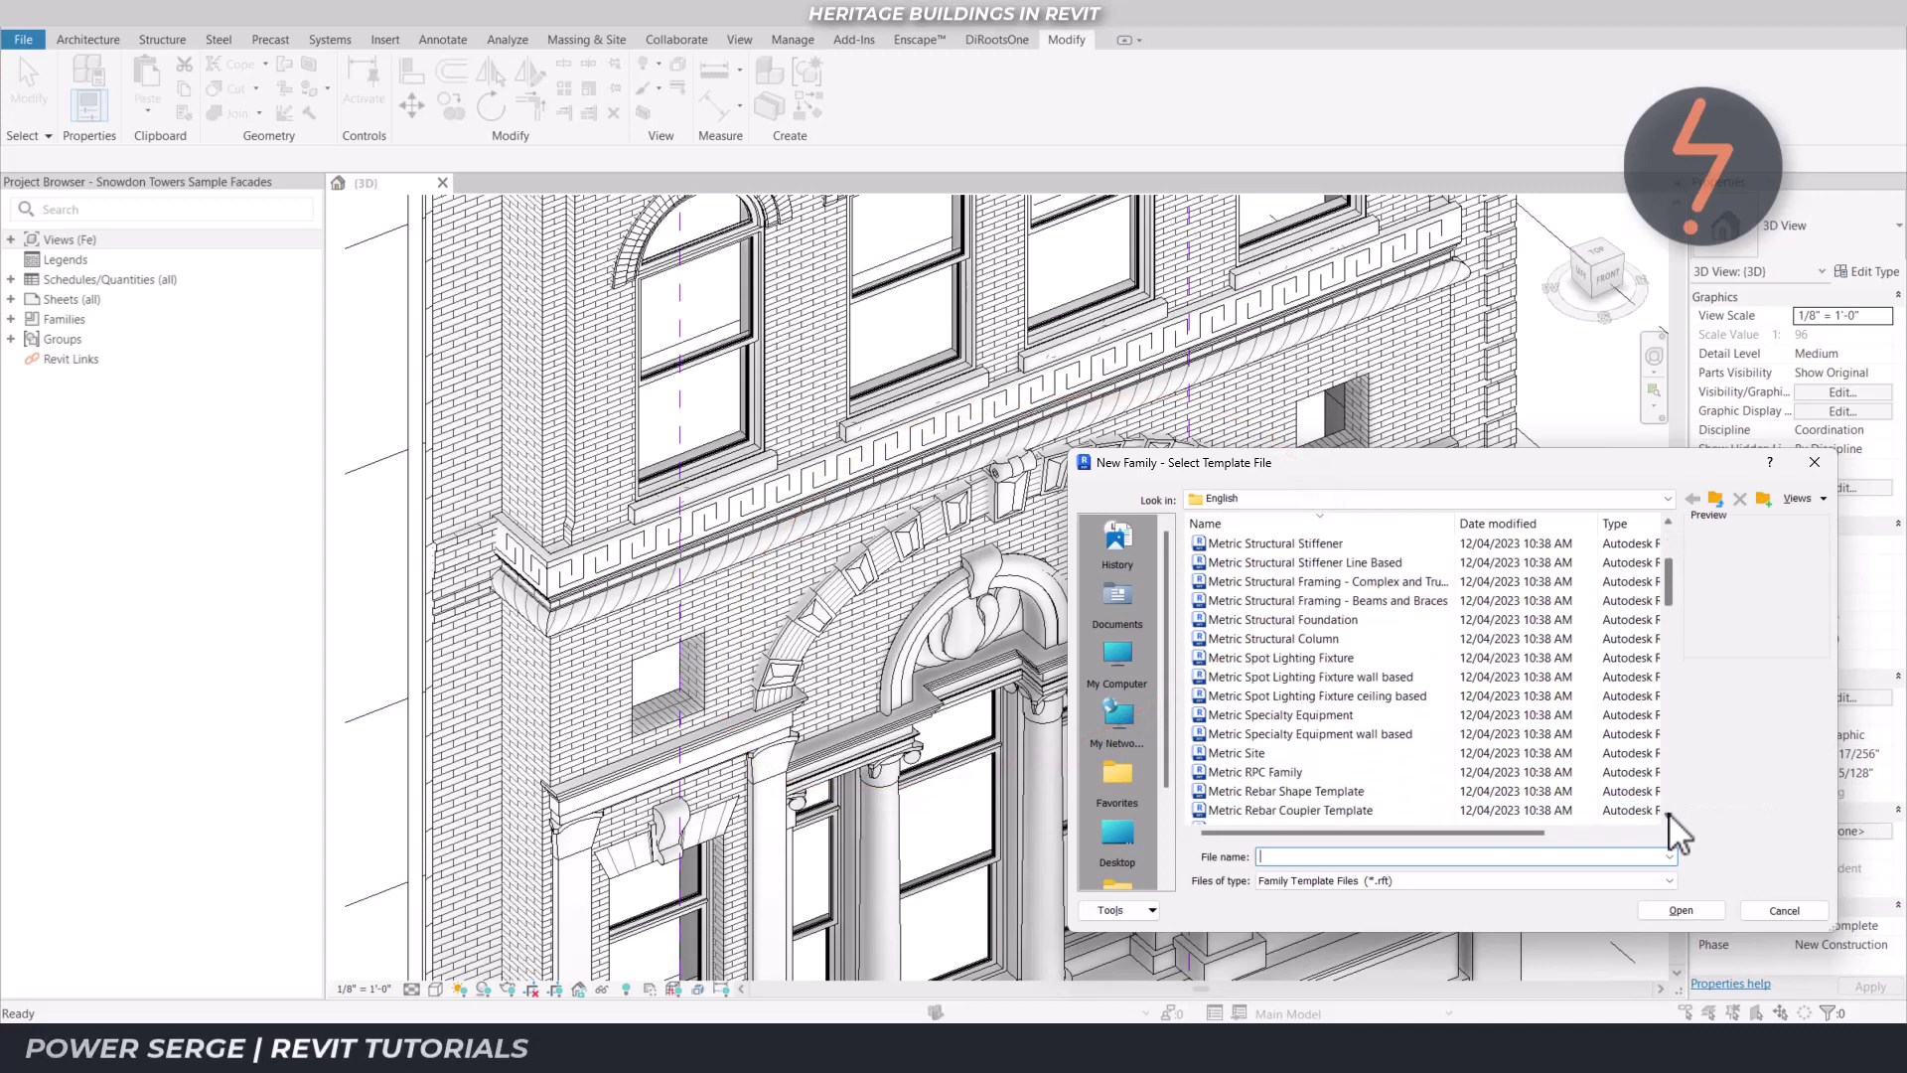
{"action": "left_click", "coordinate": [1669, 816]}
{"action": "left_click", "coordinate": [1670, 817]}
{"action": "left_click", "coordinate": [1669, 816]}
{"action": "left_click", "coordinate": [1670, 817]}
{"action": "left_click", "coordinate": [1669, 816]}
{"action": "left_click", "coordinate": [1669, 816]}
{"action": "left_click", "coordinate": [1669, 817]}
{"action": "left_click", "coordinate": [1670, 817]}
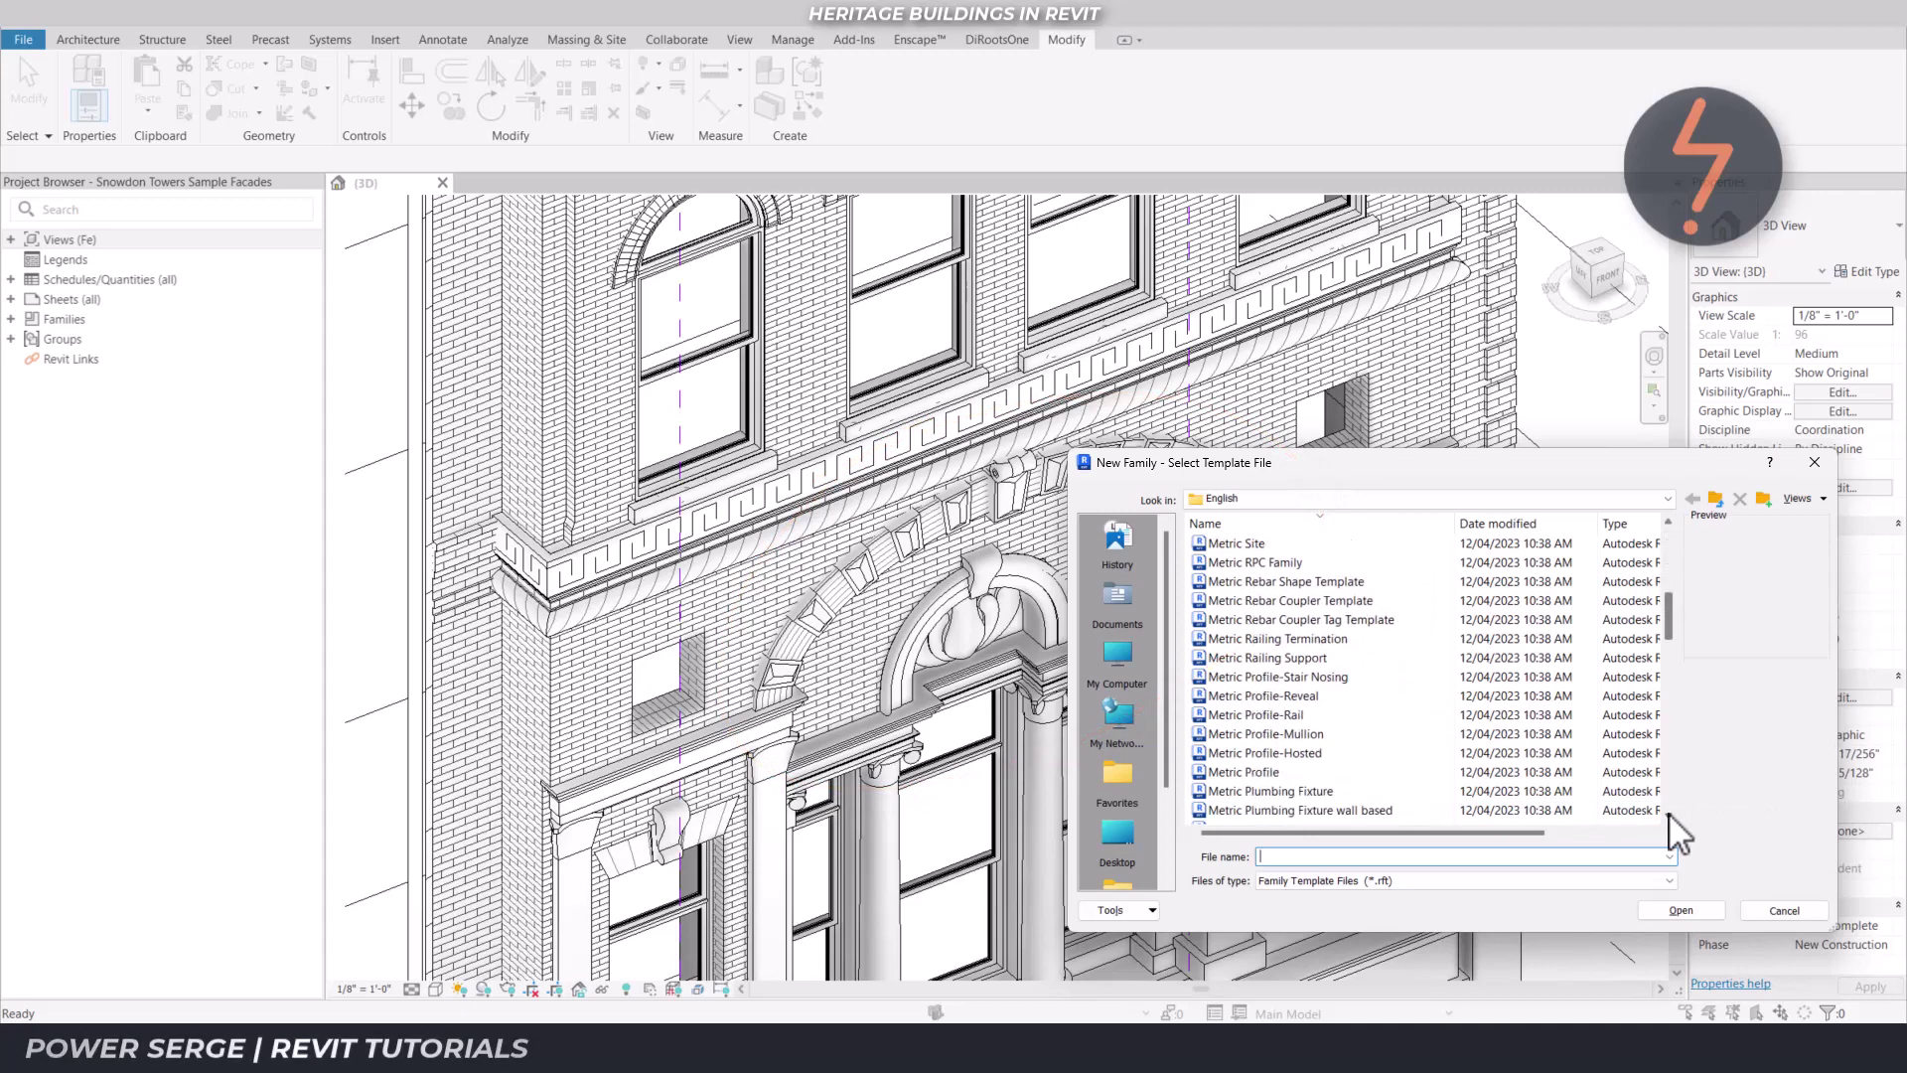
{"action": "left_click", "coordinate": [1669, 816]}
{"action": "left_click", "coordinate": [1669, 817]}
{"action": "left_click", "coordinate": [1669, 816]}
{"action": "left_click", "coordinate": [1670, 816]}
{"action": "left_click", "coordinate": [1669, 816]}
{"action": "left_click", "coordinate": [1669, 817]}
{"action": "left_click", "coordinate": [1669, 816]}
{"action": "left_click", "coordinate": [1670, 816]}
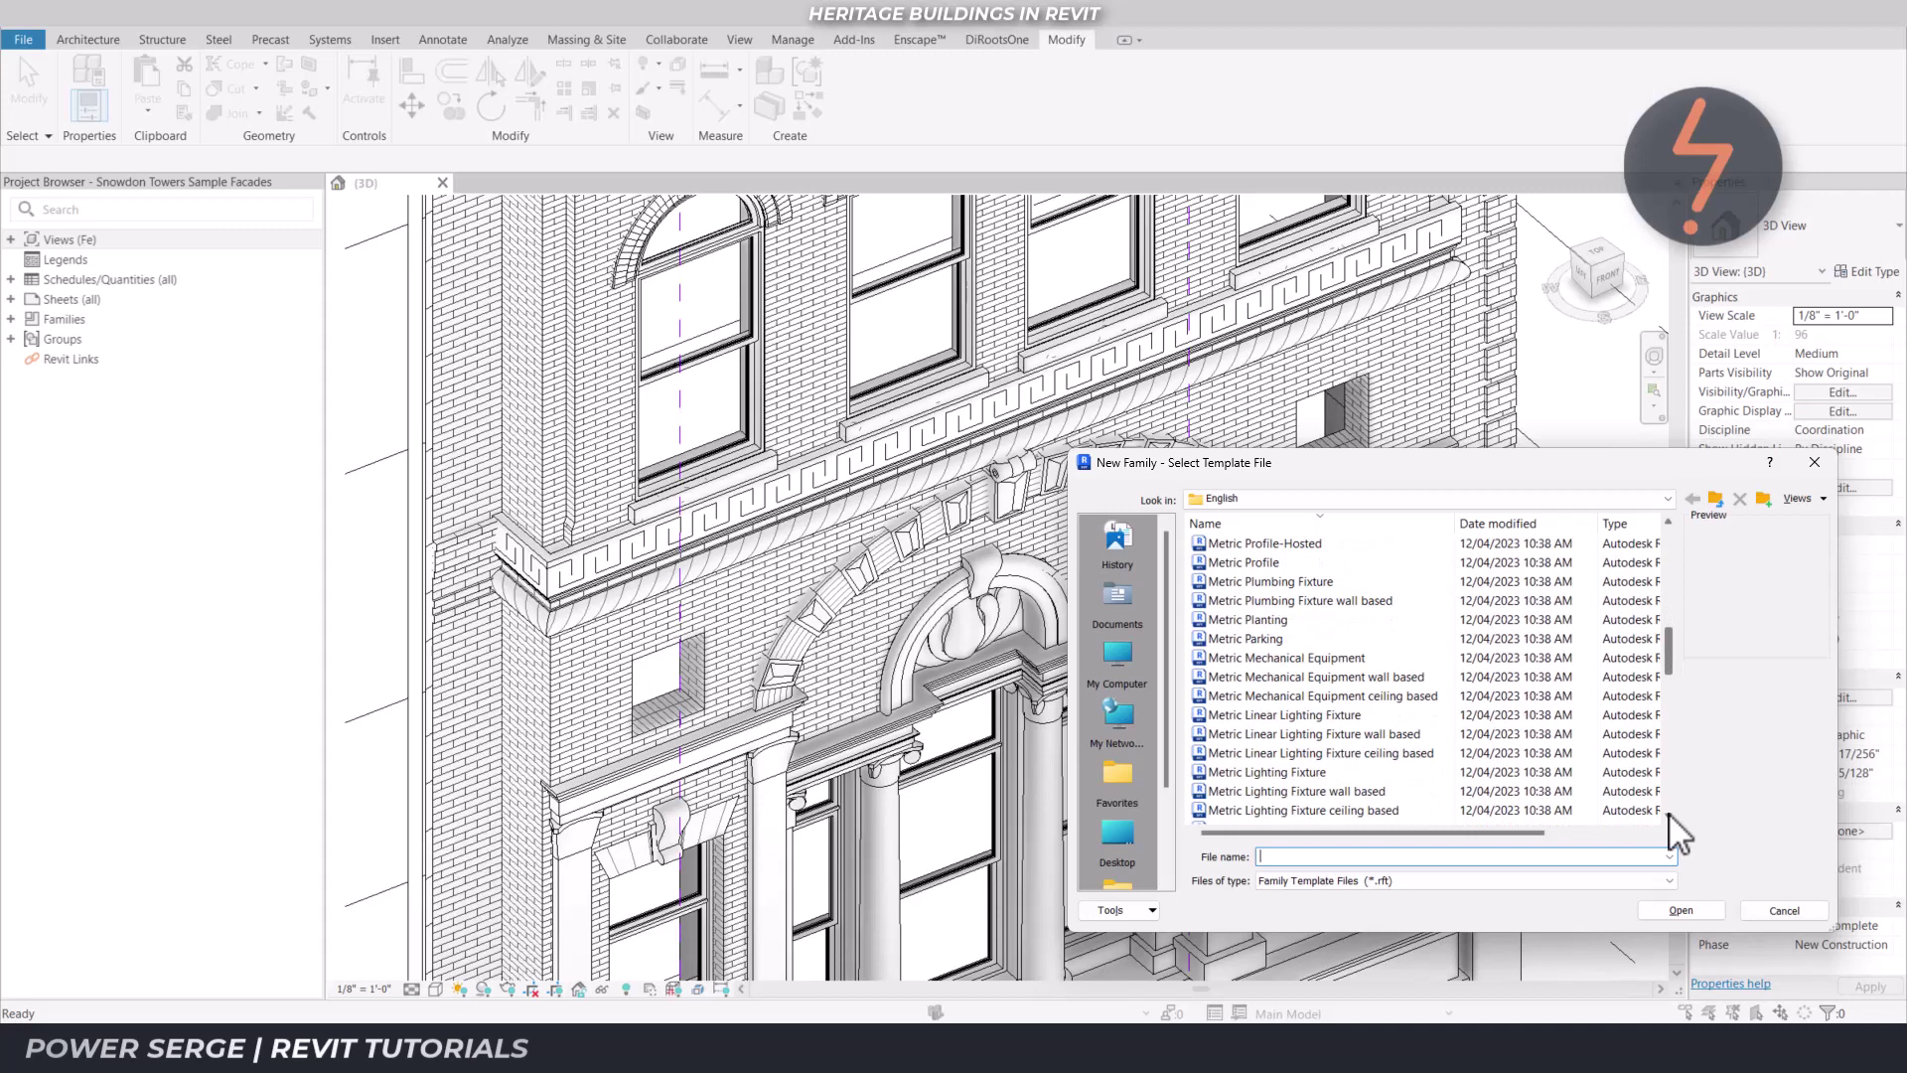
{"action": "left_click", "coordinate": [1670, 816]}
{"action": "left_click", "coordinate": [1669, 816]}
{"action": "left_click", "coordinate": [1670, 816]}
{"action": "left_click", "coordinate": [1669, 817]}
{"action": "left_click", "coordinate": [1670, 817]}
{"action": "left_click", "coordinate": [1669, 816]}
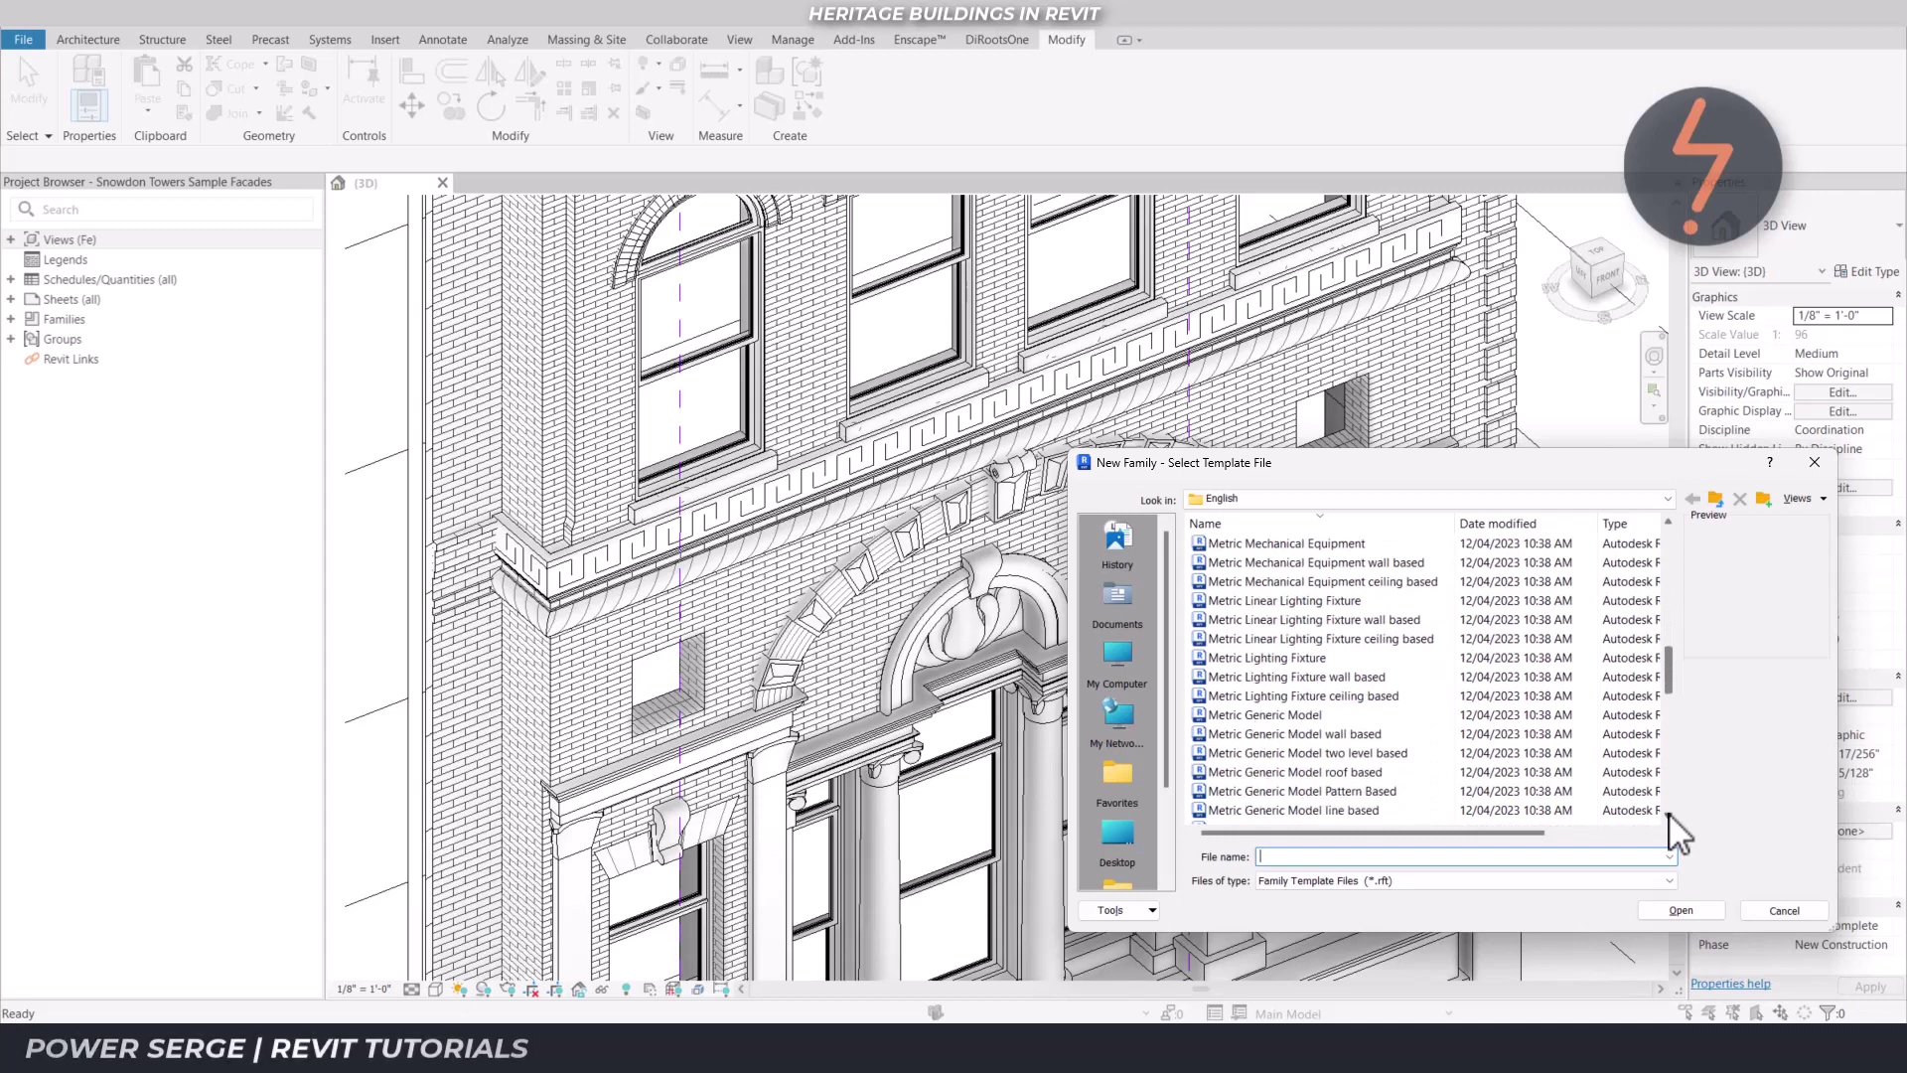
{"action": "left_click", "coordinate": [1670, 816]}
{"action": "left_click", "coordinate": [1670, 816]}
{"action": "left_click", "coordinate": [1669, 817]}
{"action": "left_click", "coordinate": [1669, 816]}
{"action": "left_click", "coordinate": [1669, 816]}
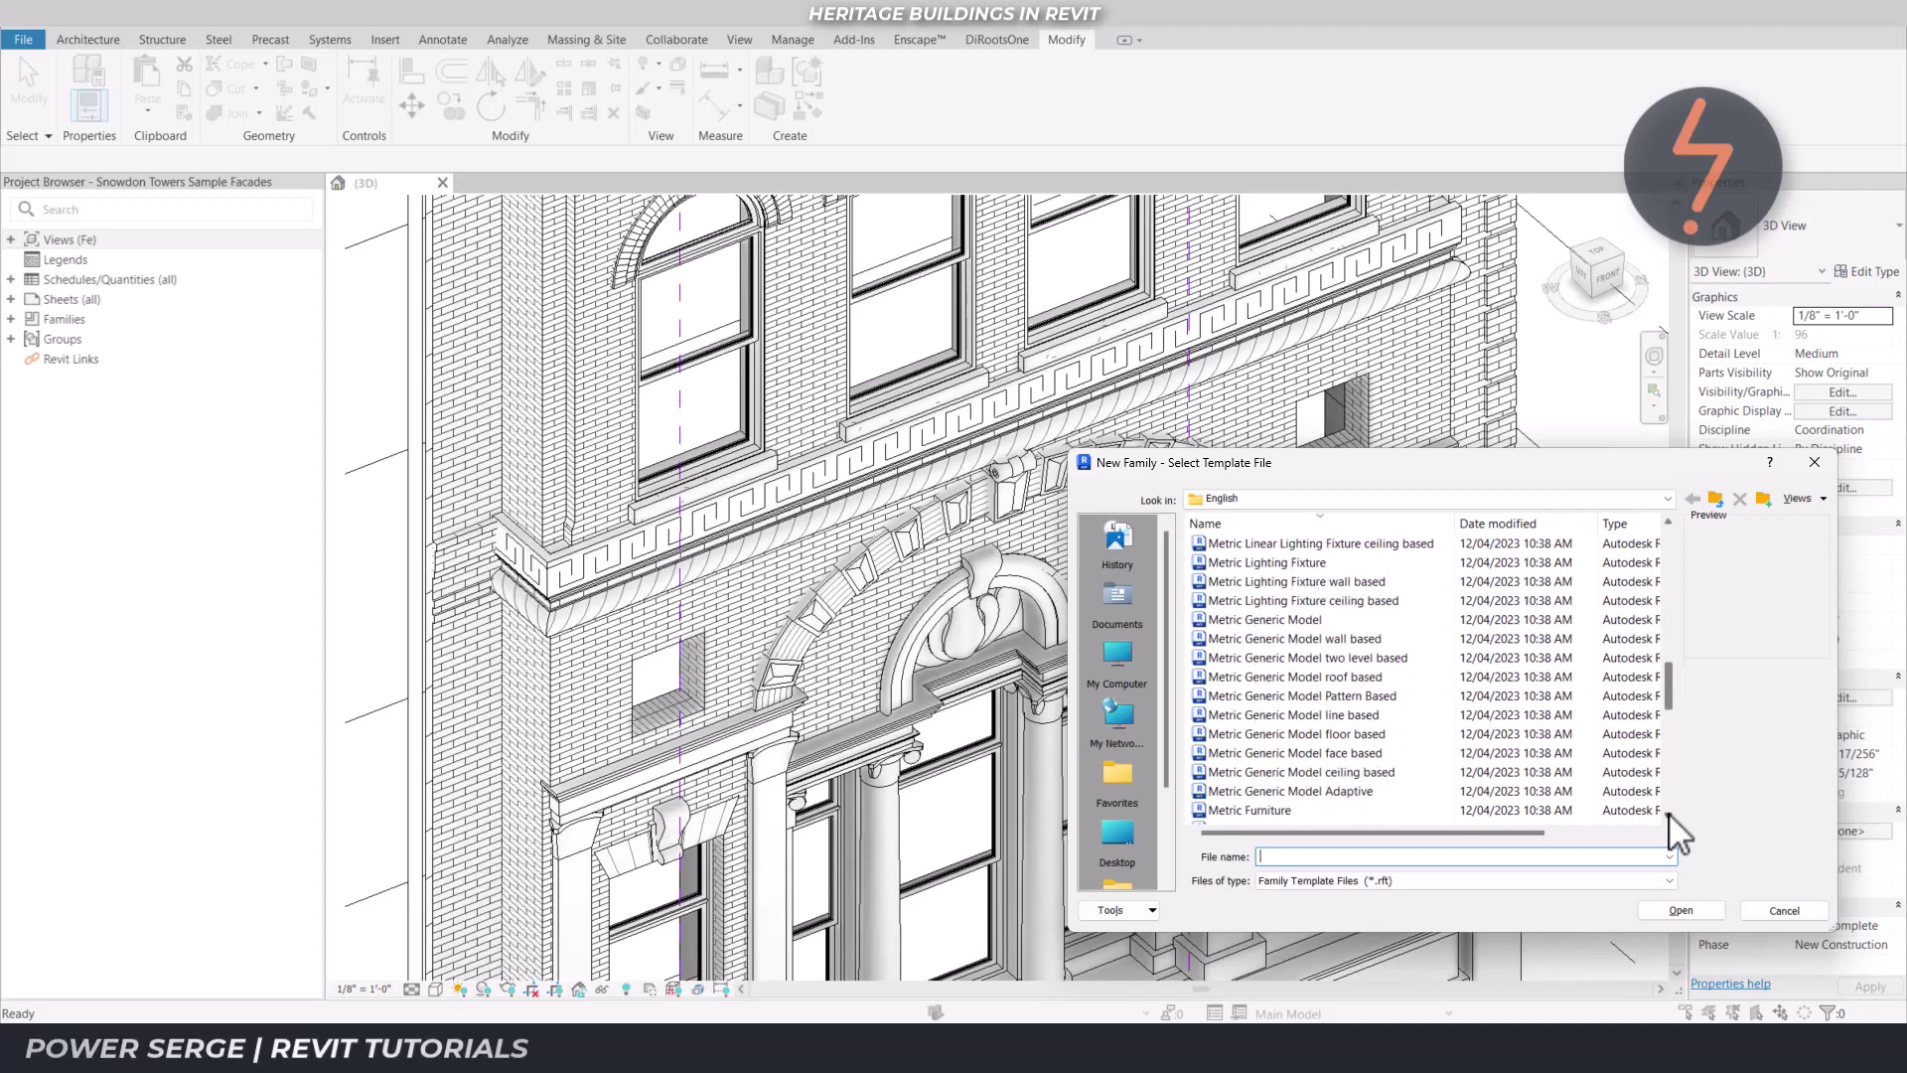
{"action": "left_click", "coordinate": [1446, 791]}
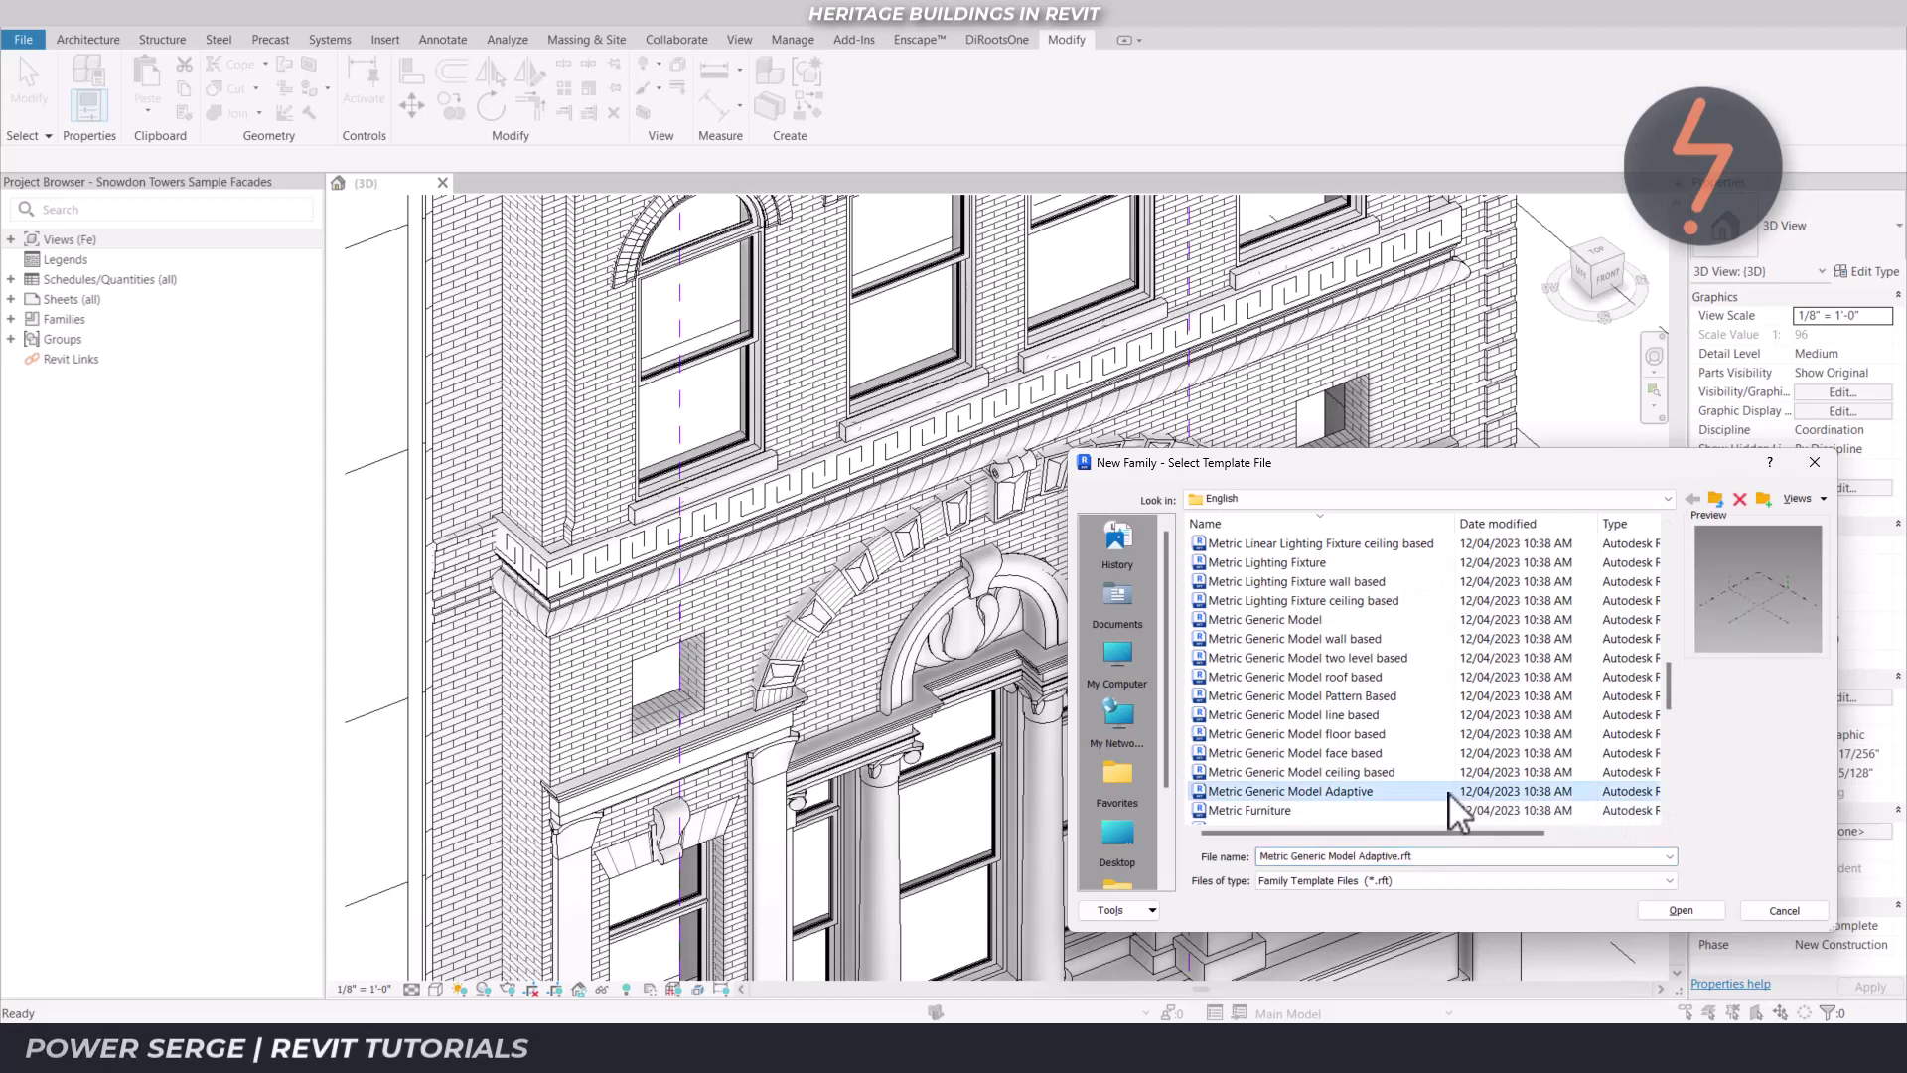
{"action": "left_click", "coordinate": [1694, 909]}
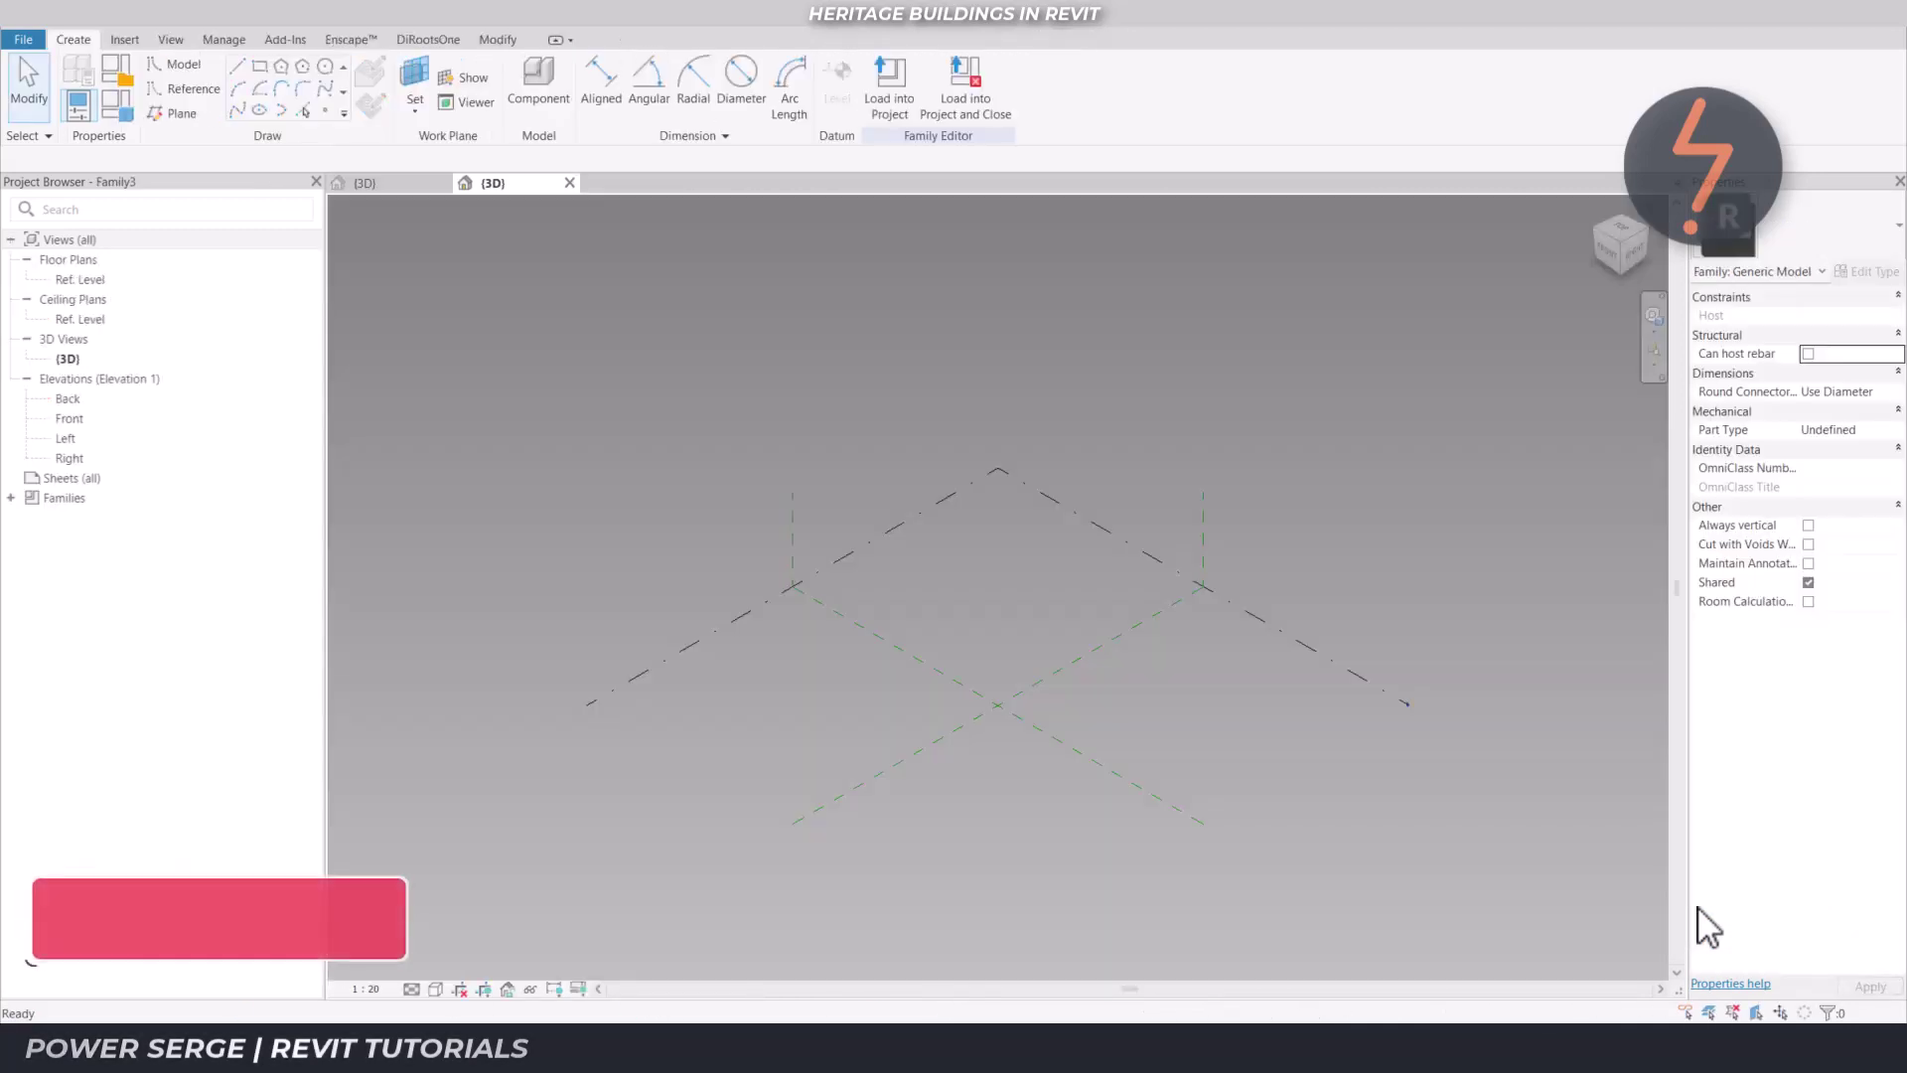
Save the family as Host in the Historic-Arc folder
{"action": "left_click", "coordinate": [25, 41]}
{"action": "mouse_move", "coordinate": [116, 298]}
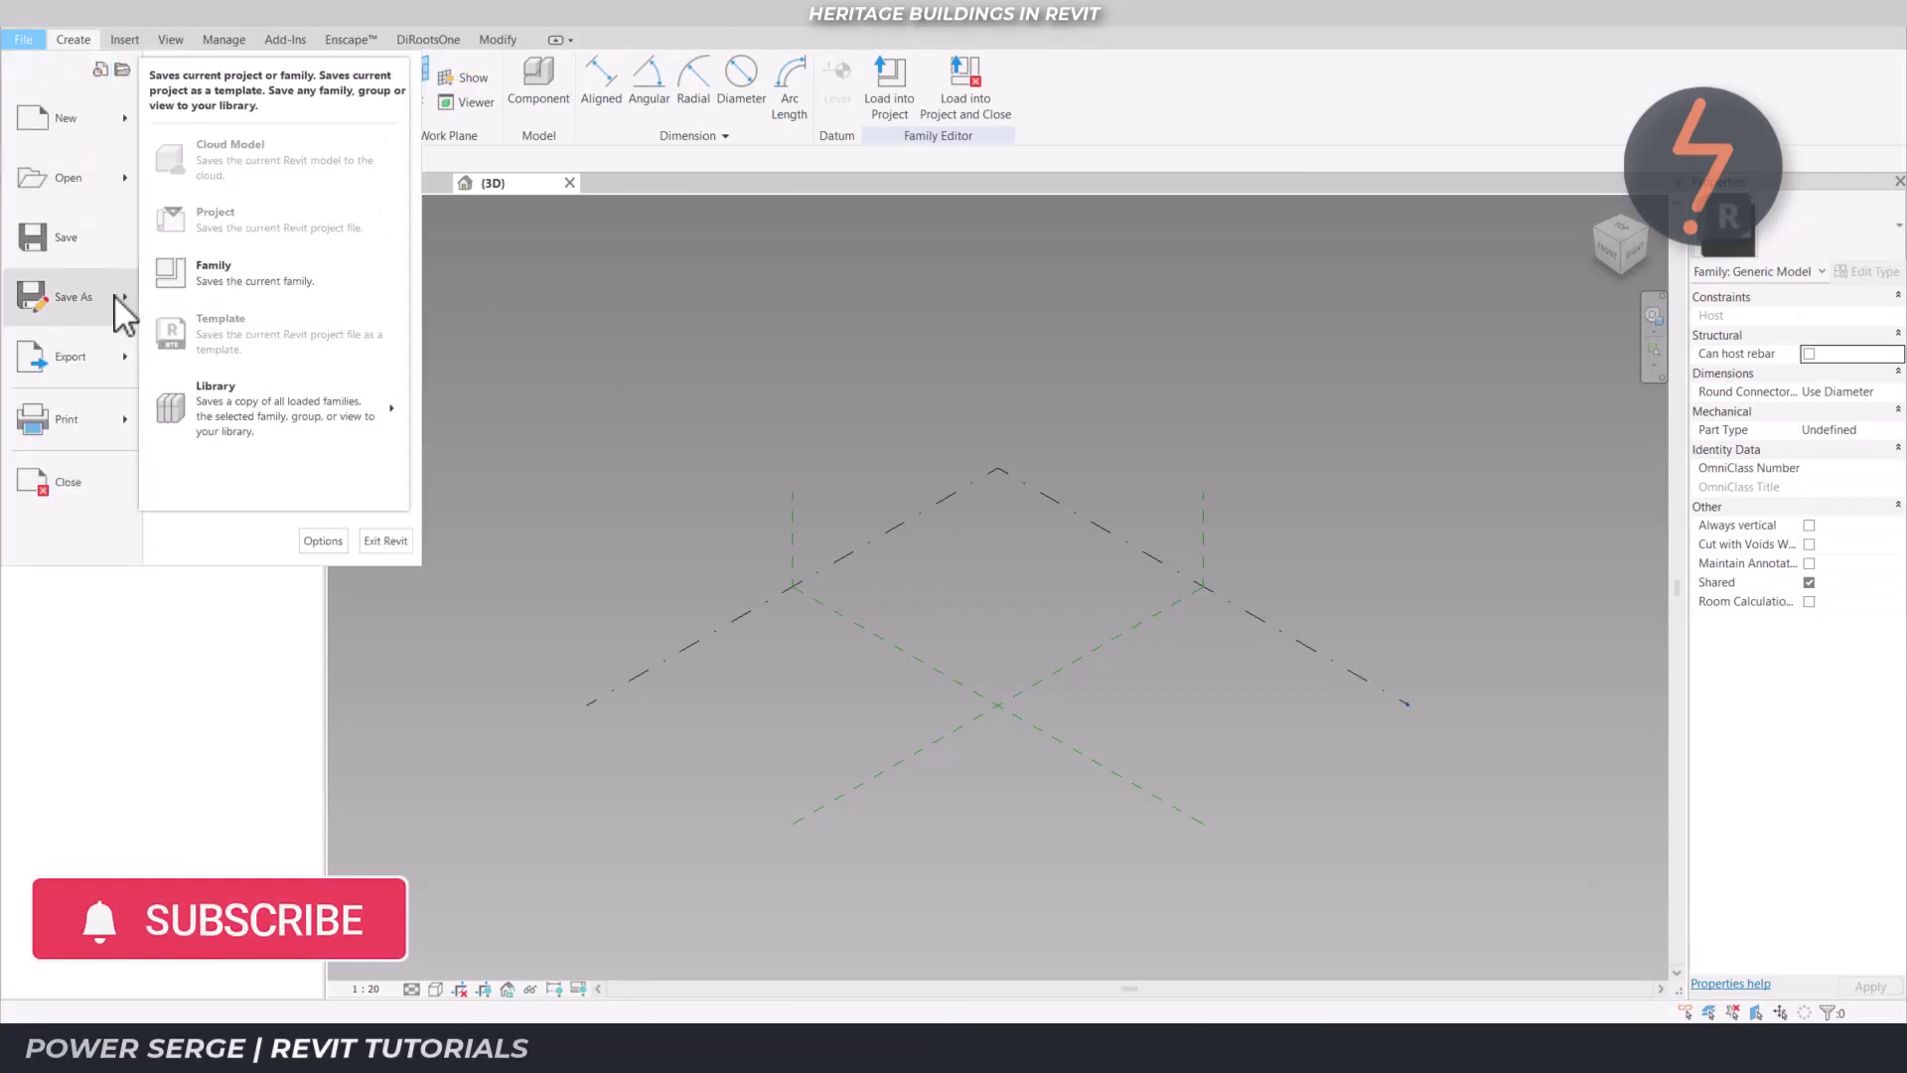
{"action": "left_click", "coordinate": [238, 281]}
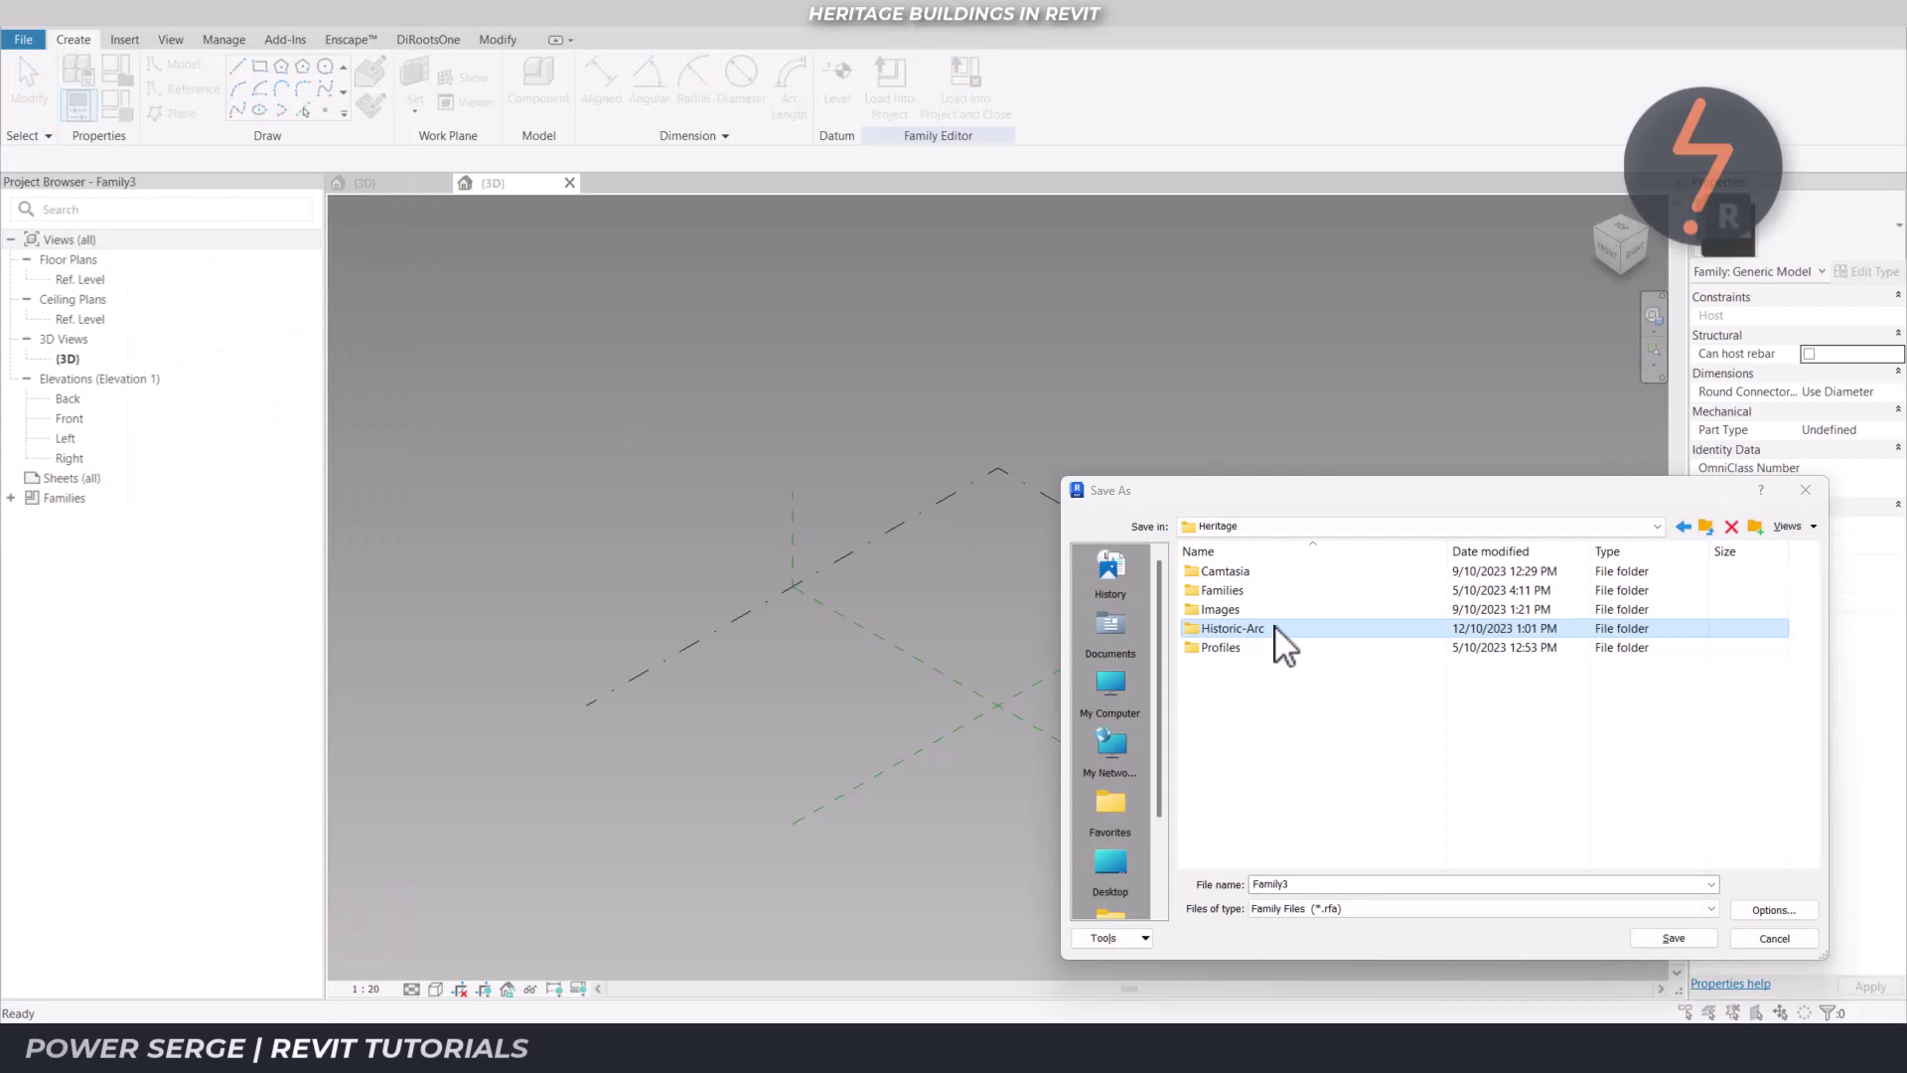
{"action": "double_click", "coordinate": [1274, 628]}
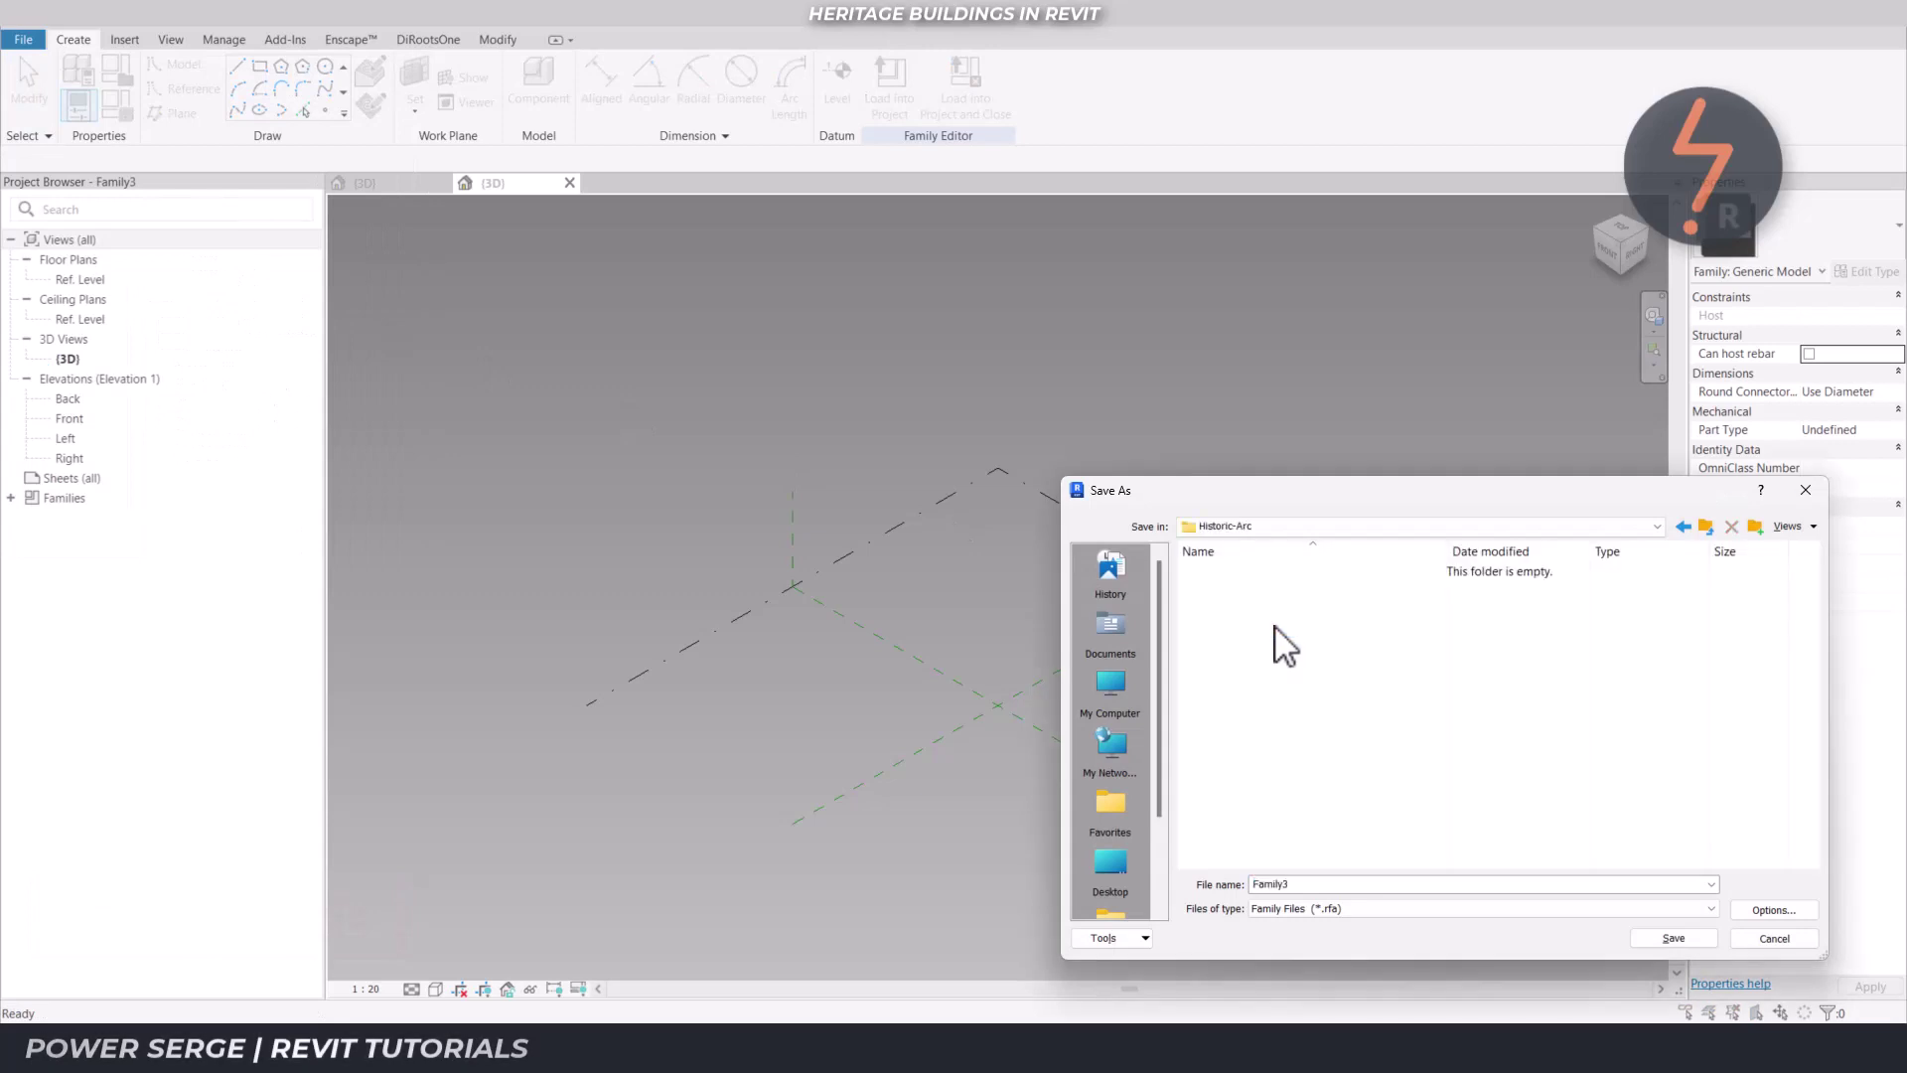
{"action": "left_click", "coordinate": [1341, 890]}
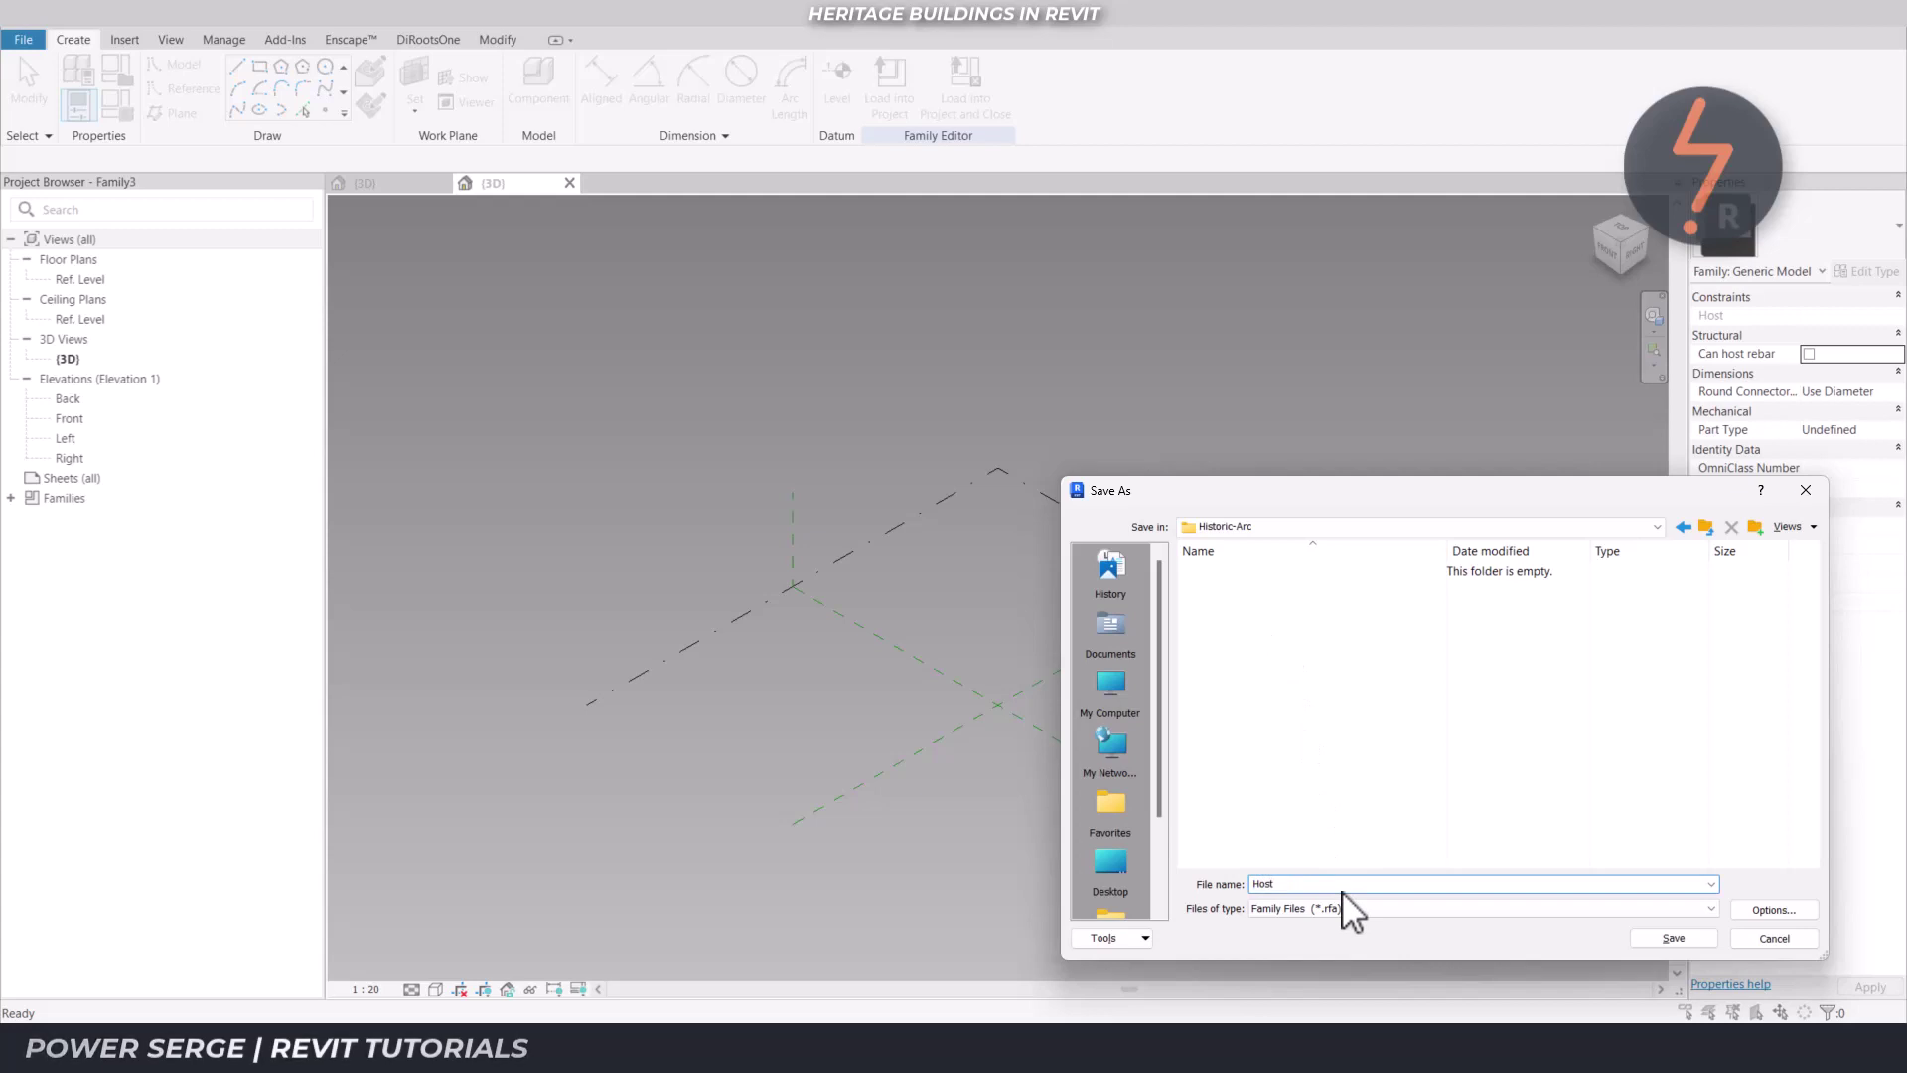
{"action": "left_click", "coordinate": [1658, 943]}
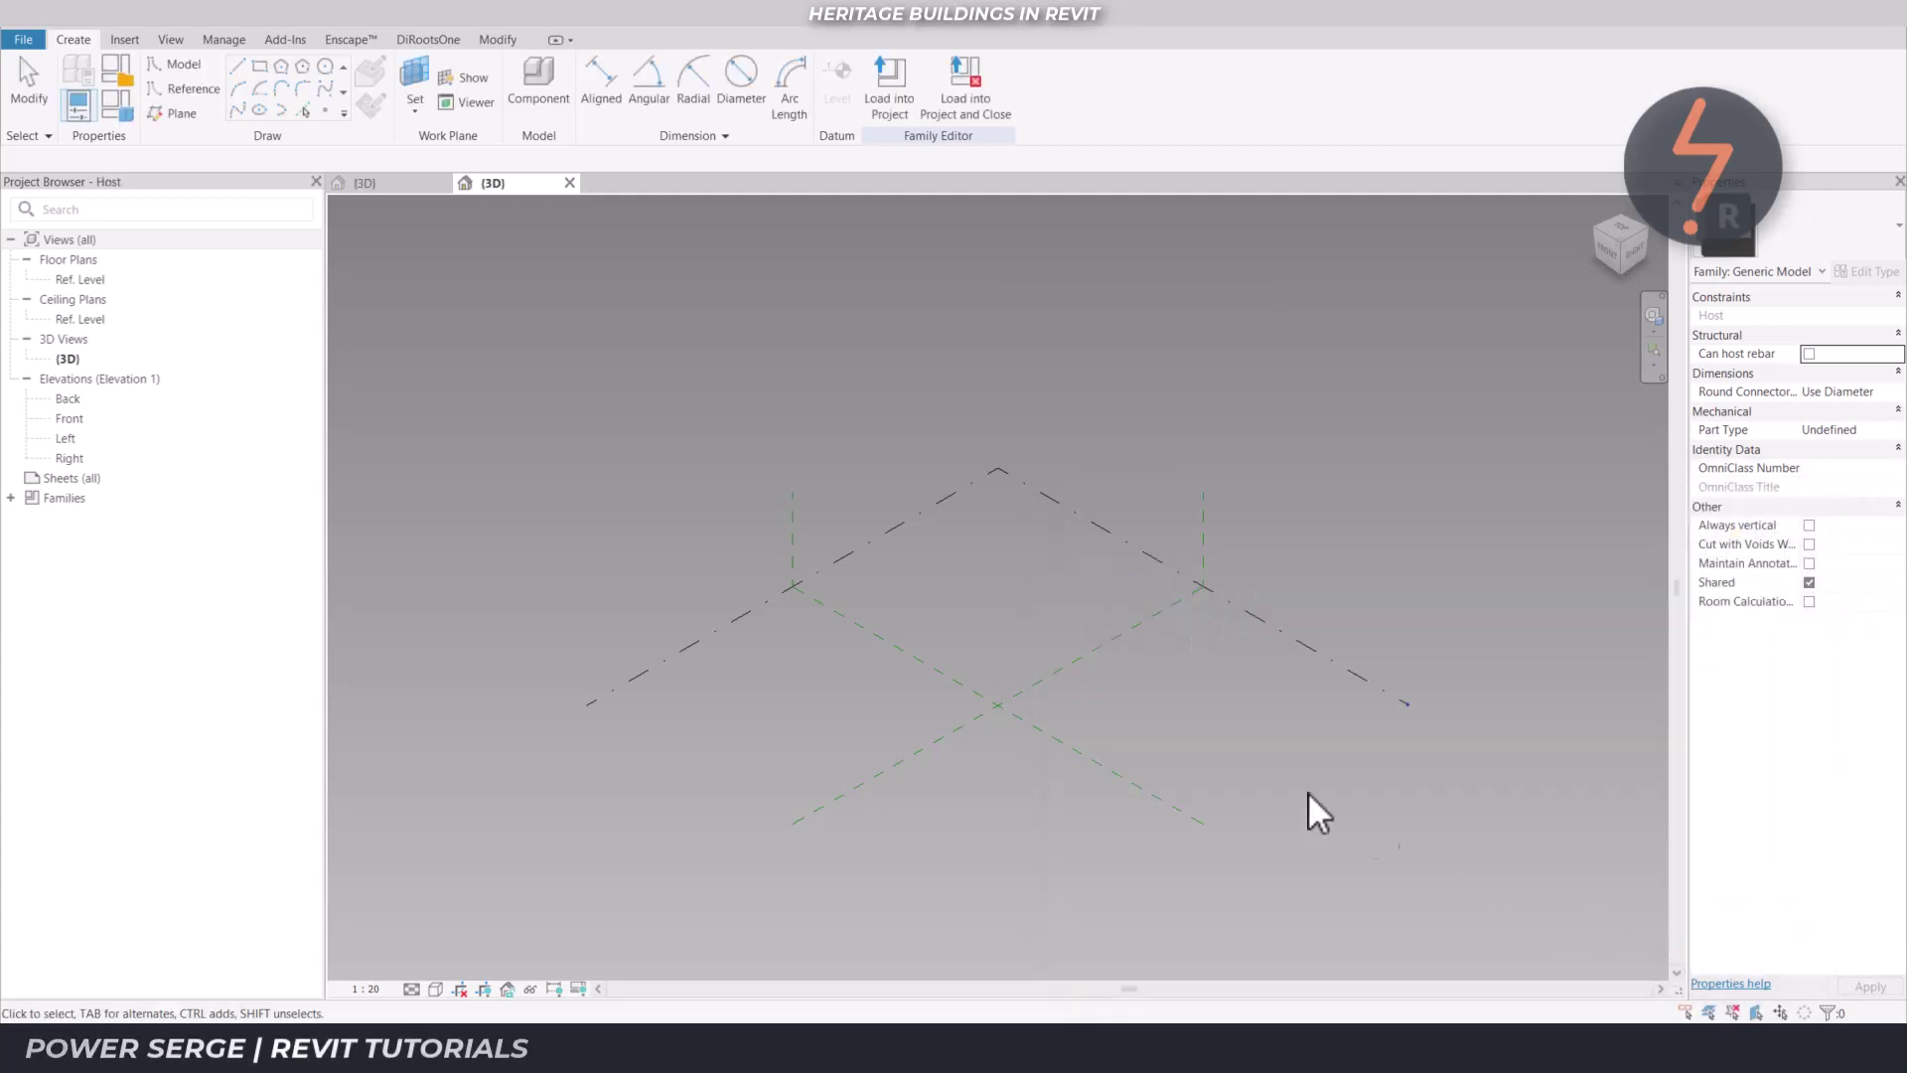
On the Ref. Level plan, rotate the horizontal centre reference plane 90 degrees with RO
{"action": "double_click", "coordinate": [132, 285]}
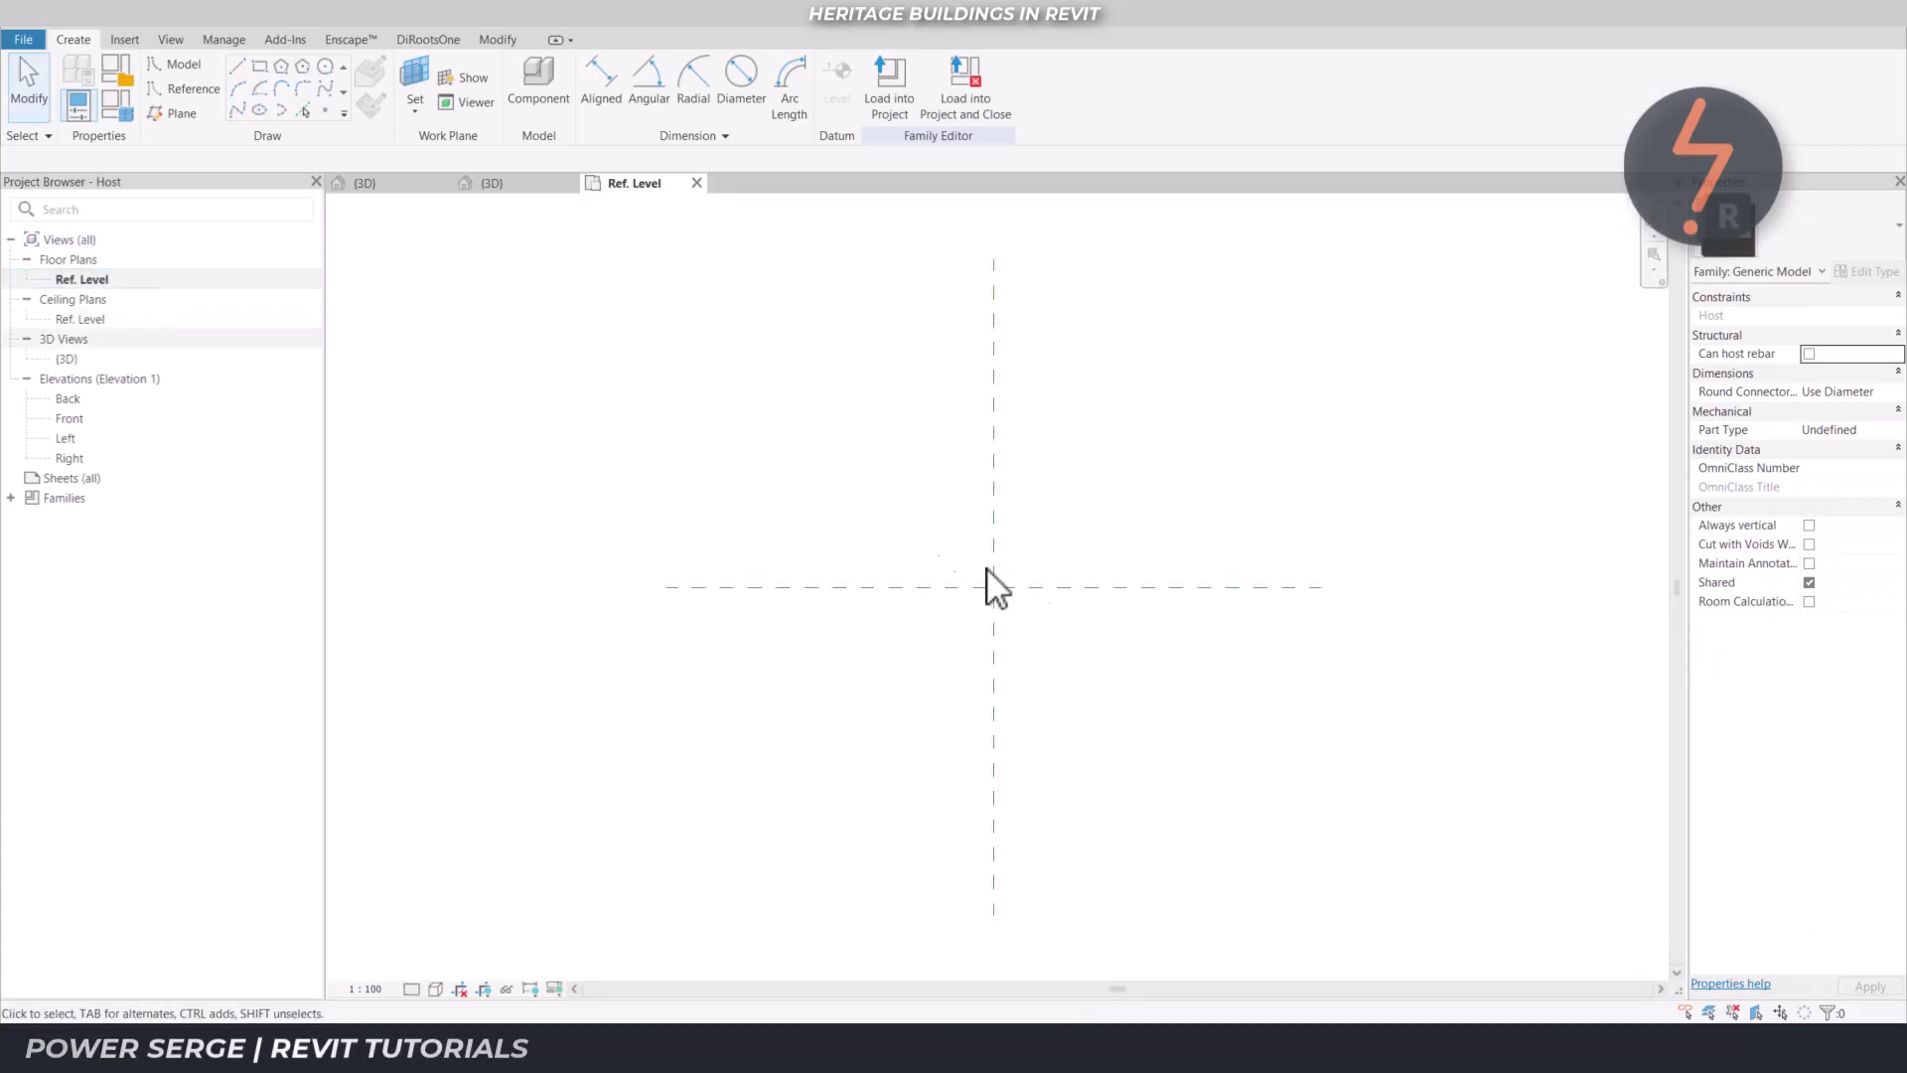
{"action": "left_click", "coordinate": [1053, 591]}
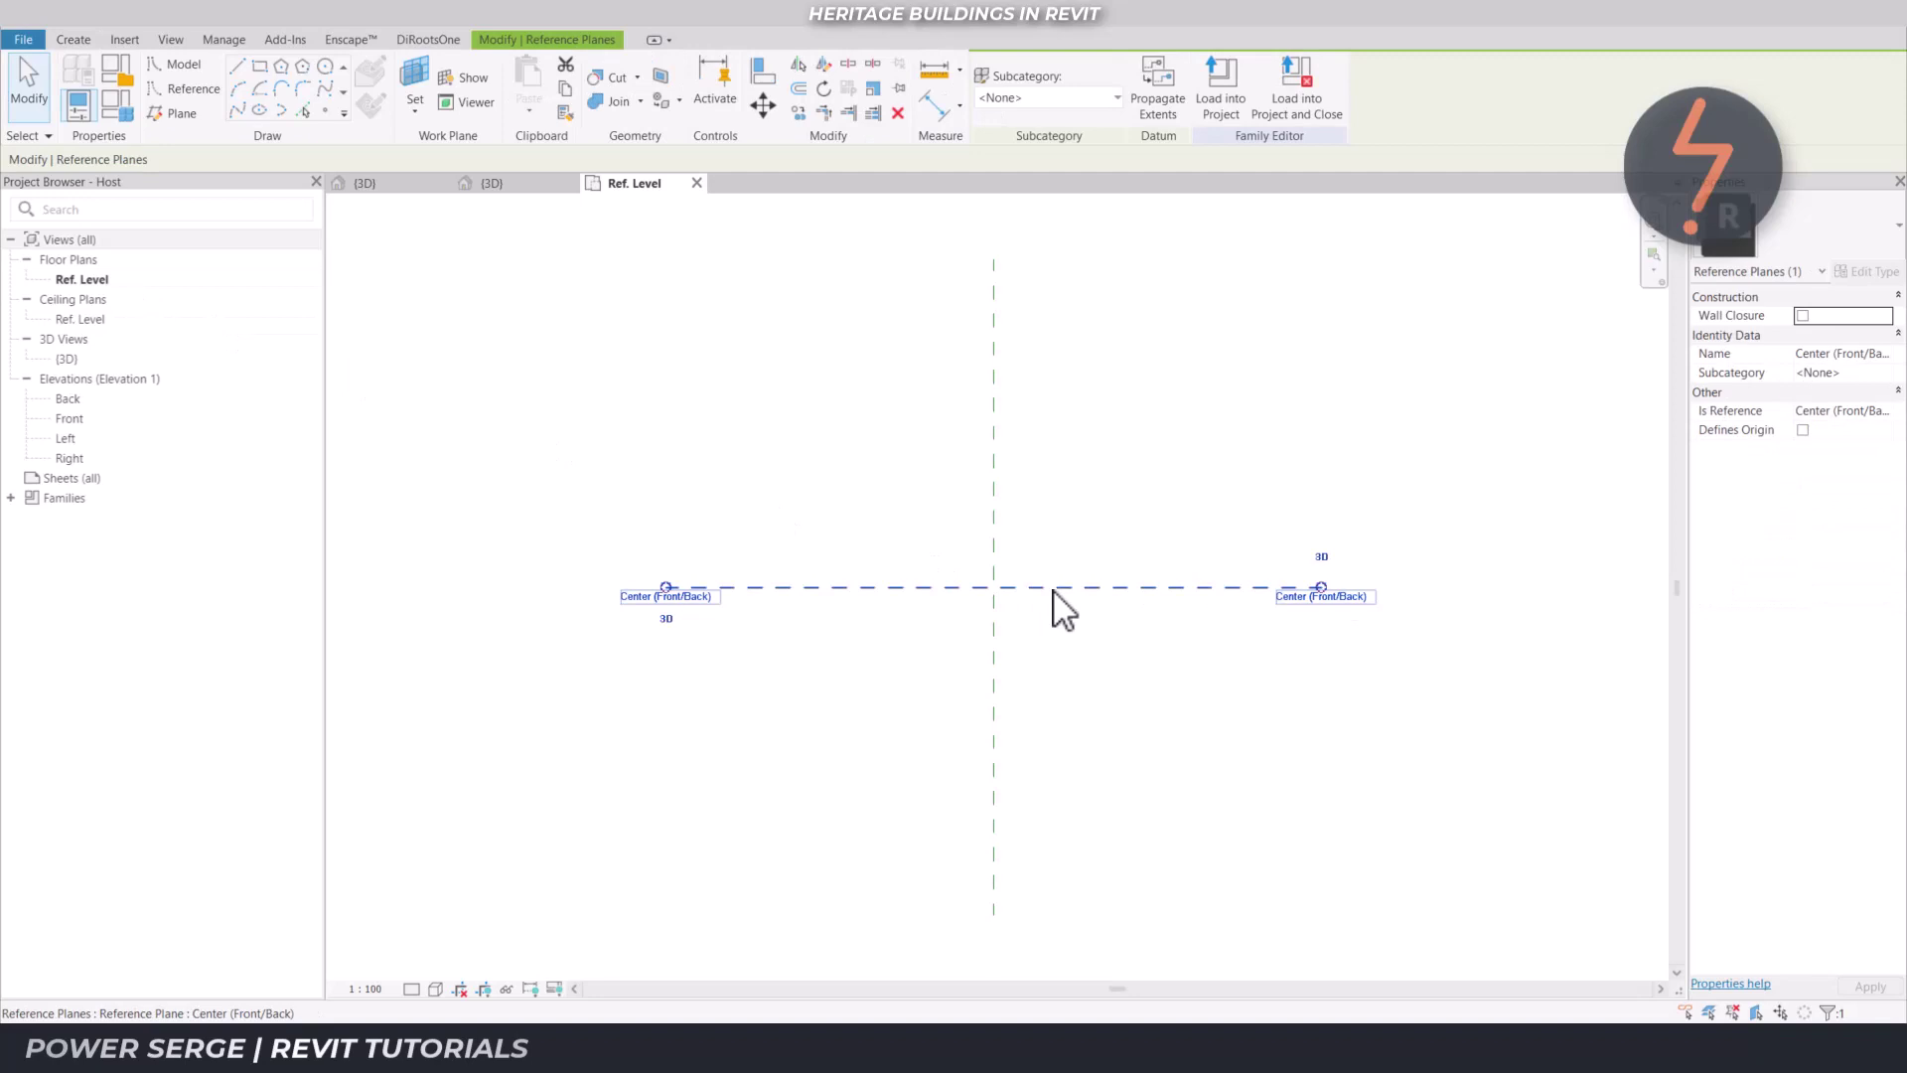
{"action": "type", "text": "ro"}
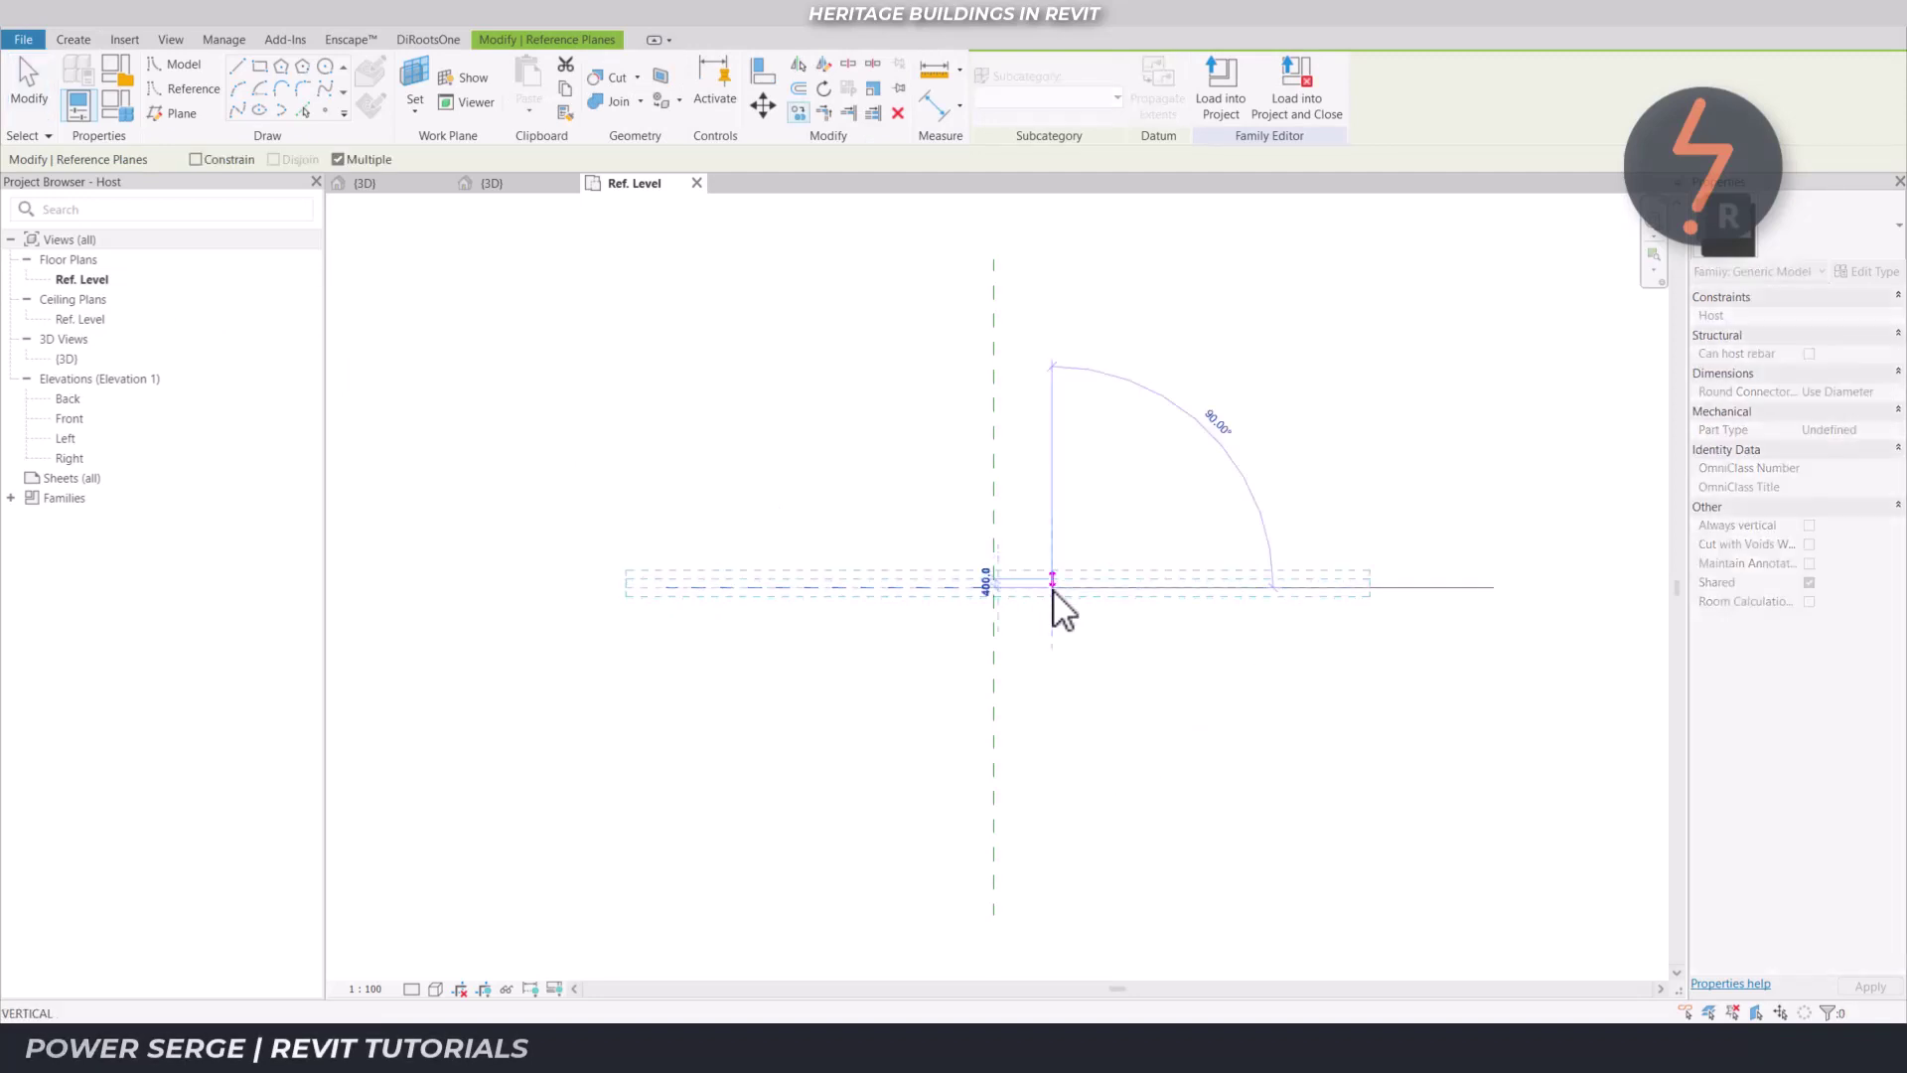
{"action": "type", "text": "9"}
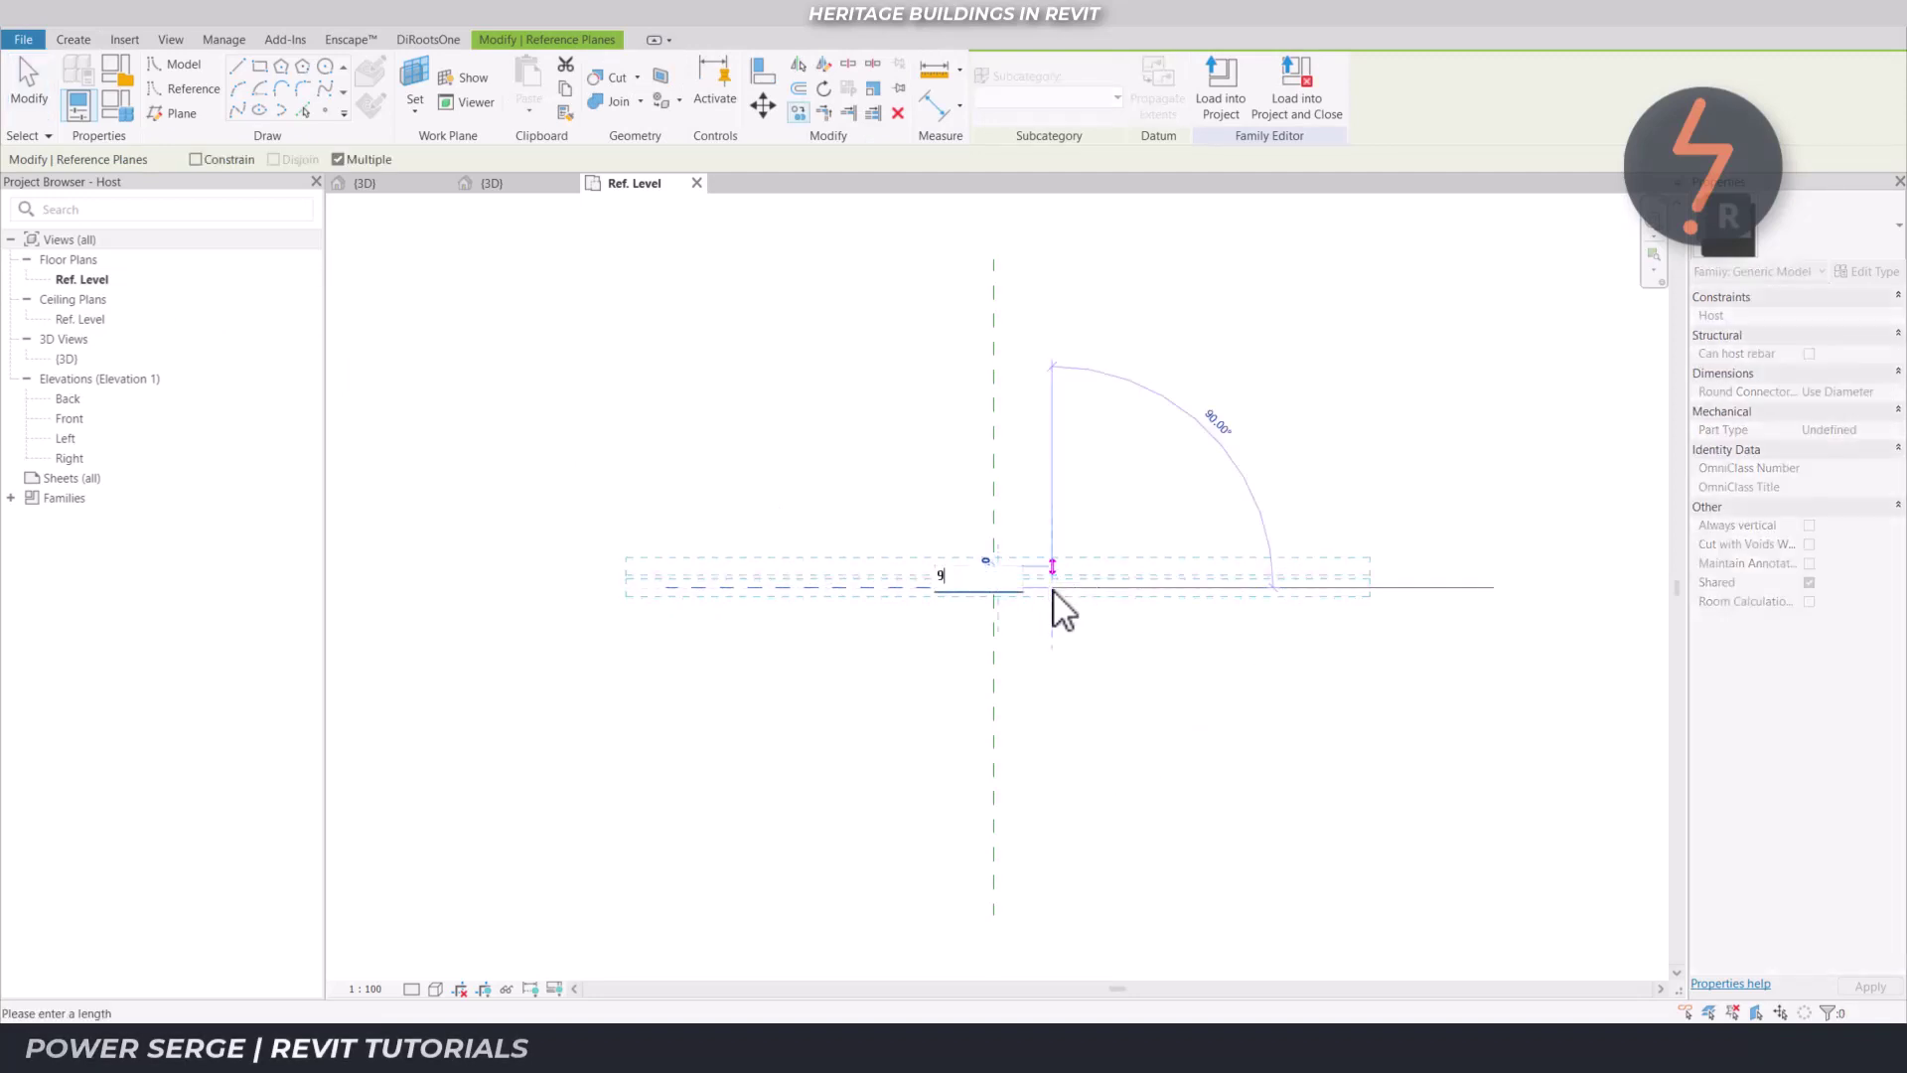
{"action": "type", "text": "0"}
{"action": "key", "text": "Return"}
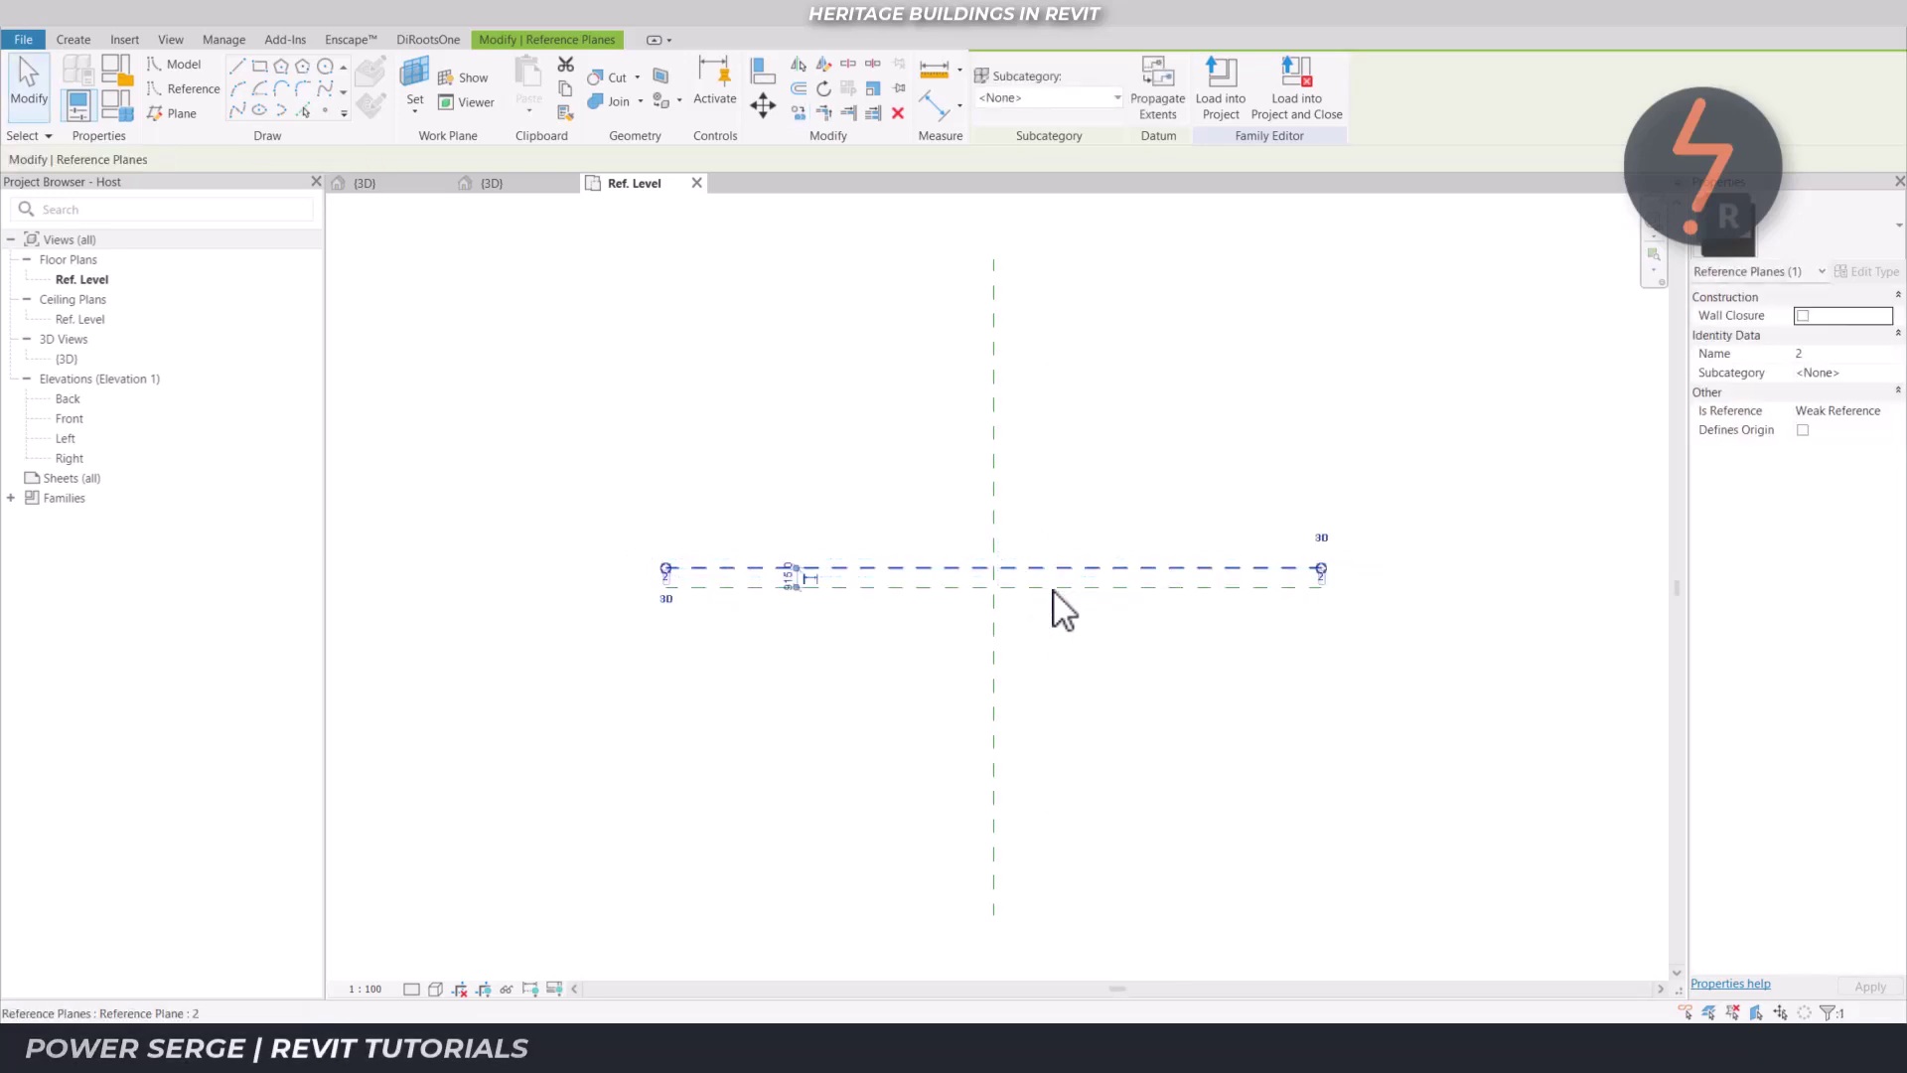
{"action": "key", "text": "Escape"}
Copy the Center (Left/Right) reference plane 1780 from the centre and select the copy
{"action": "left_click", "coordinate": [993, 646]}
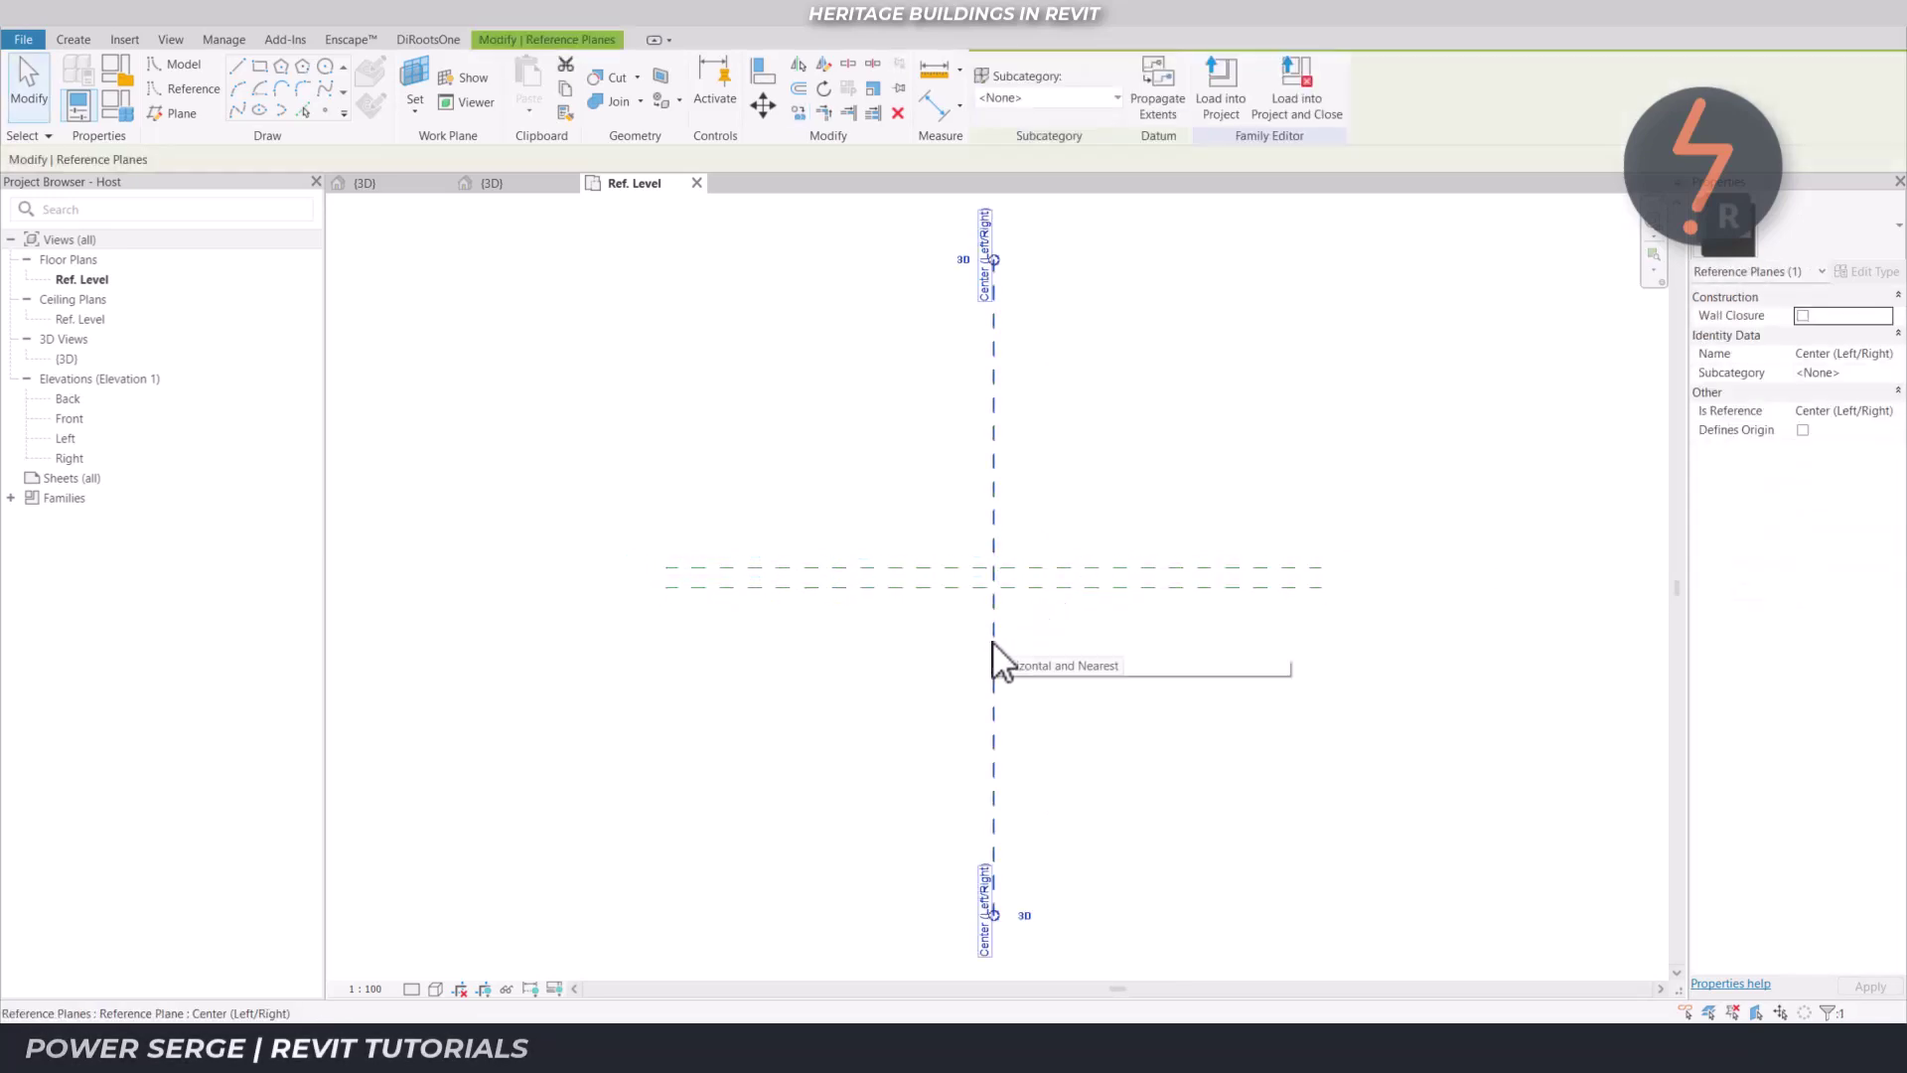
{"action": "key", "text": "c"}
{"action": "key", "text": "o"}
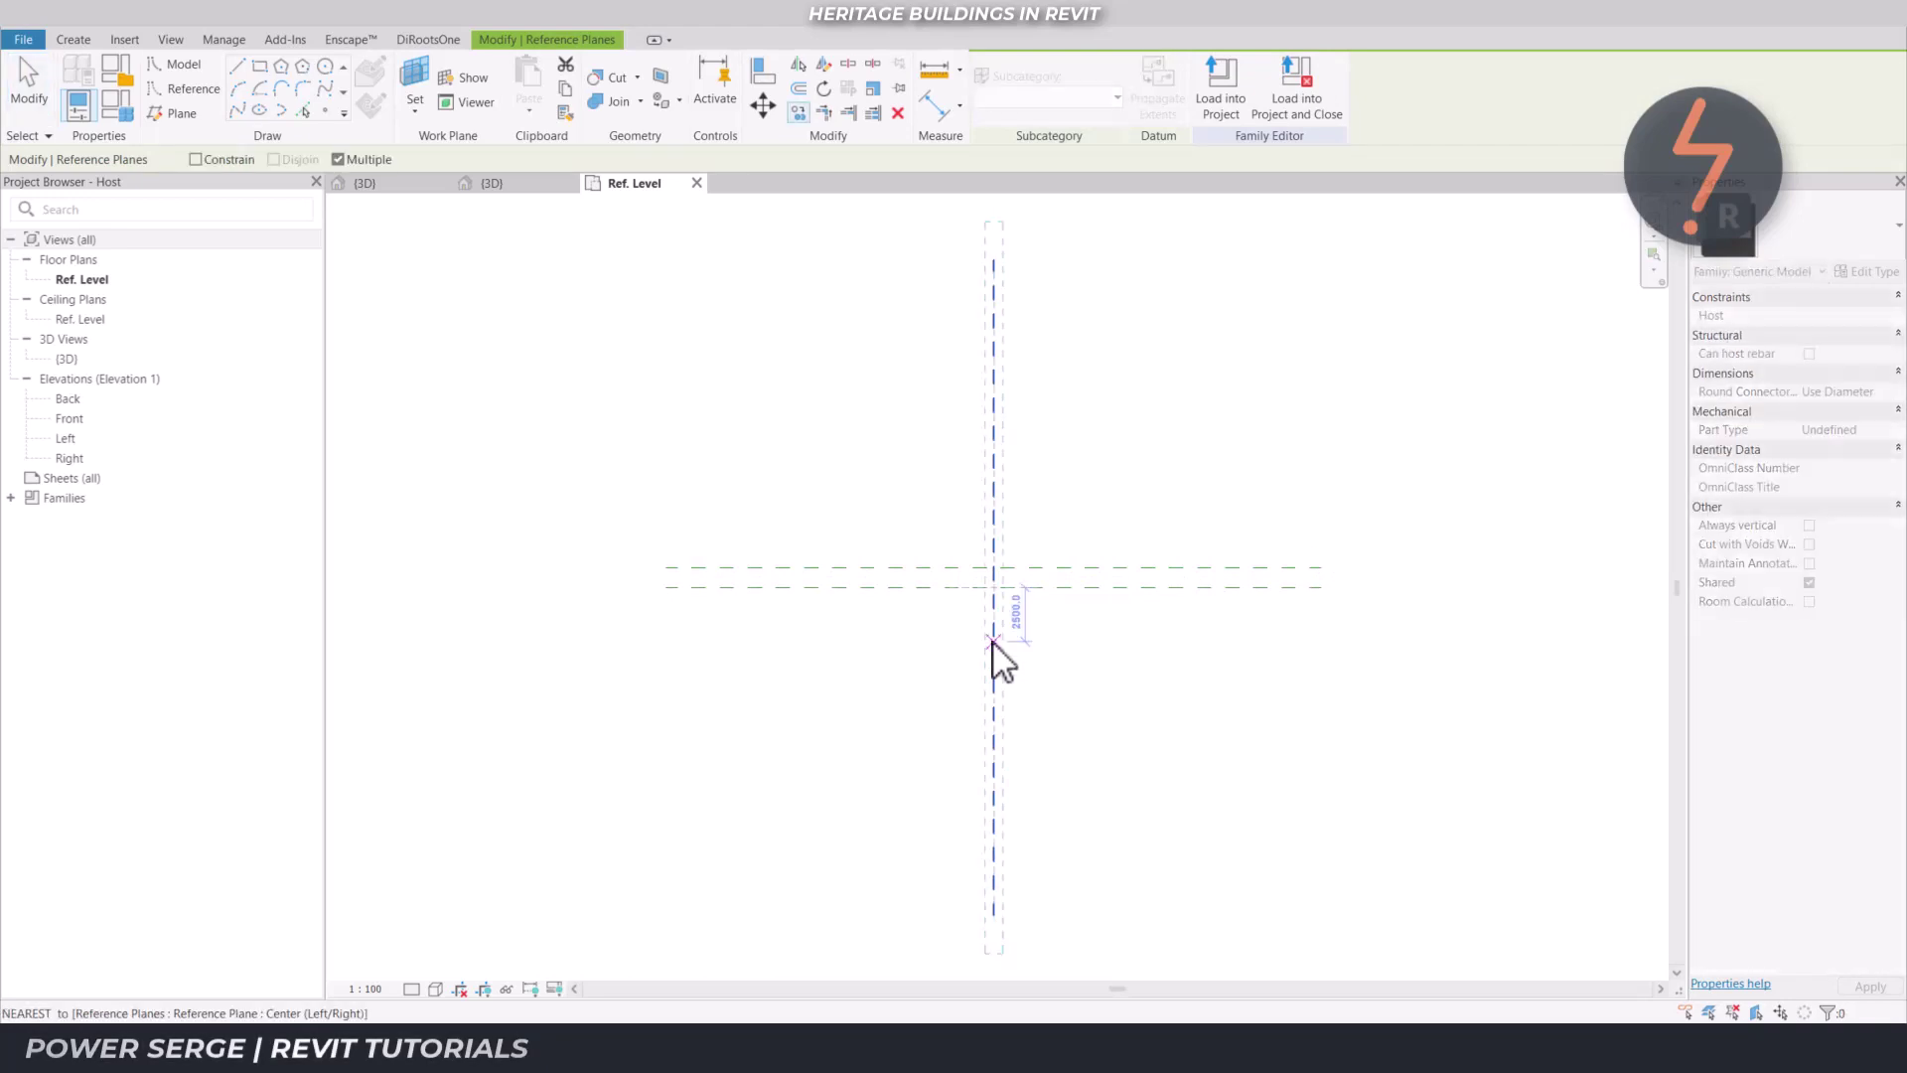
{"action": "left_click", "coordinate": [989, 642]}
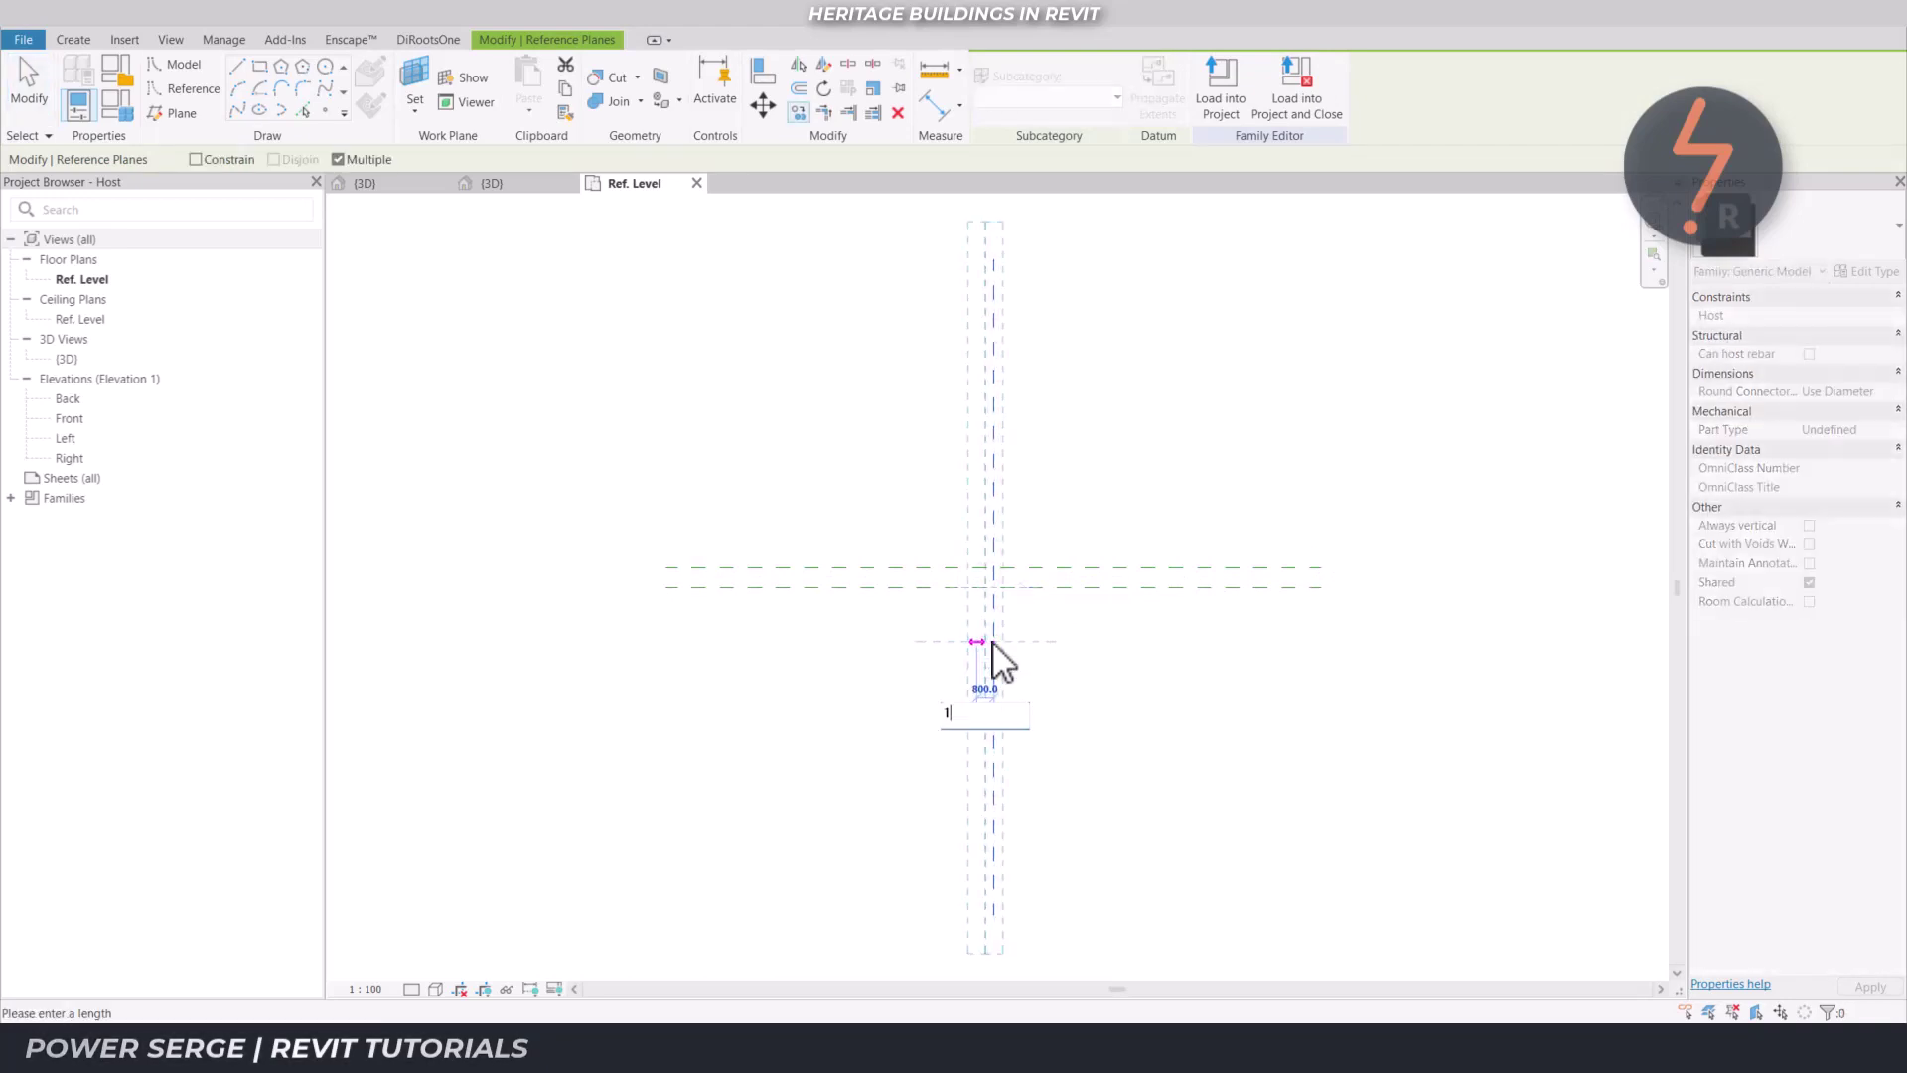
{"action": "key", "text": "Return"}
{"action": "key", "text": "Escape"}
{"action": "key", "text": "Escape"}
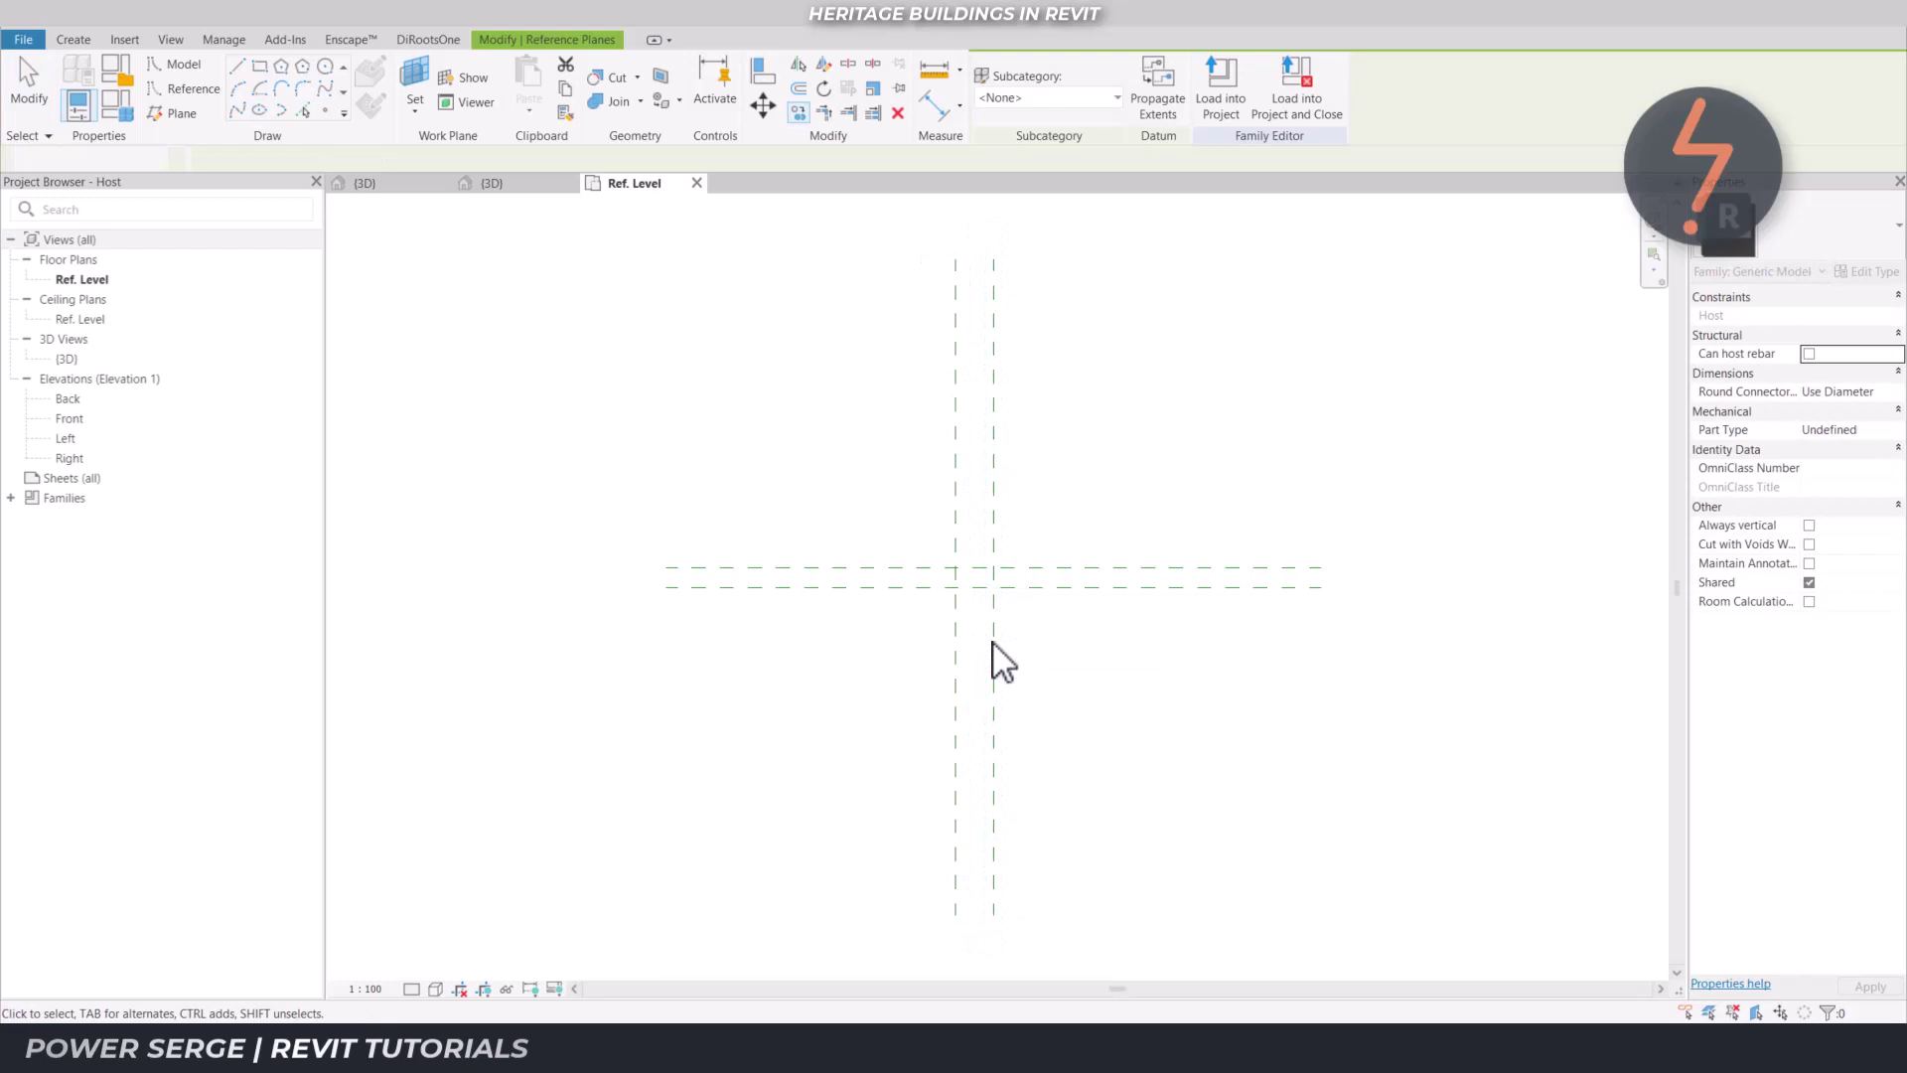
{"action": "left_click", "coordinate": [987, 648]}
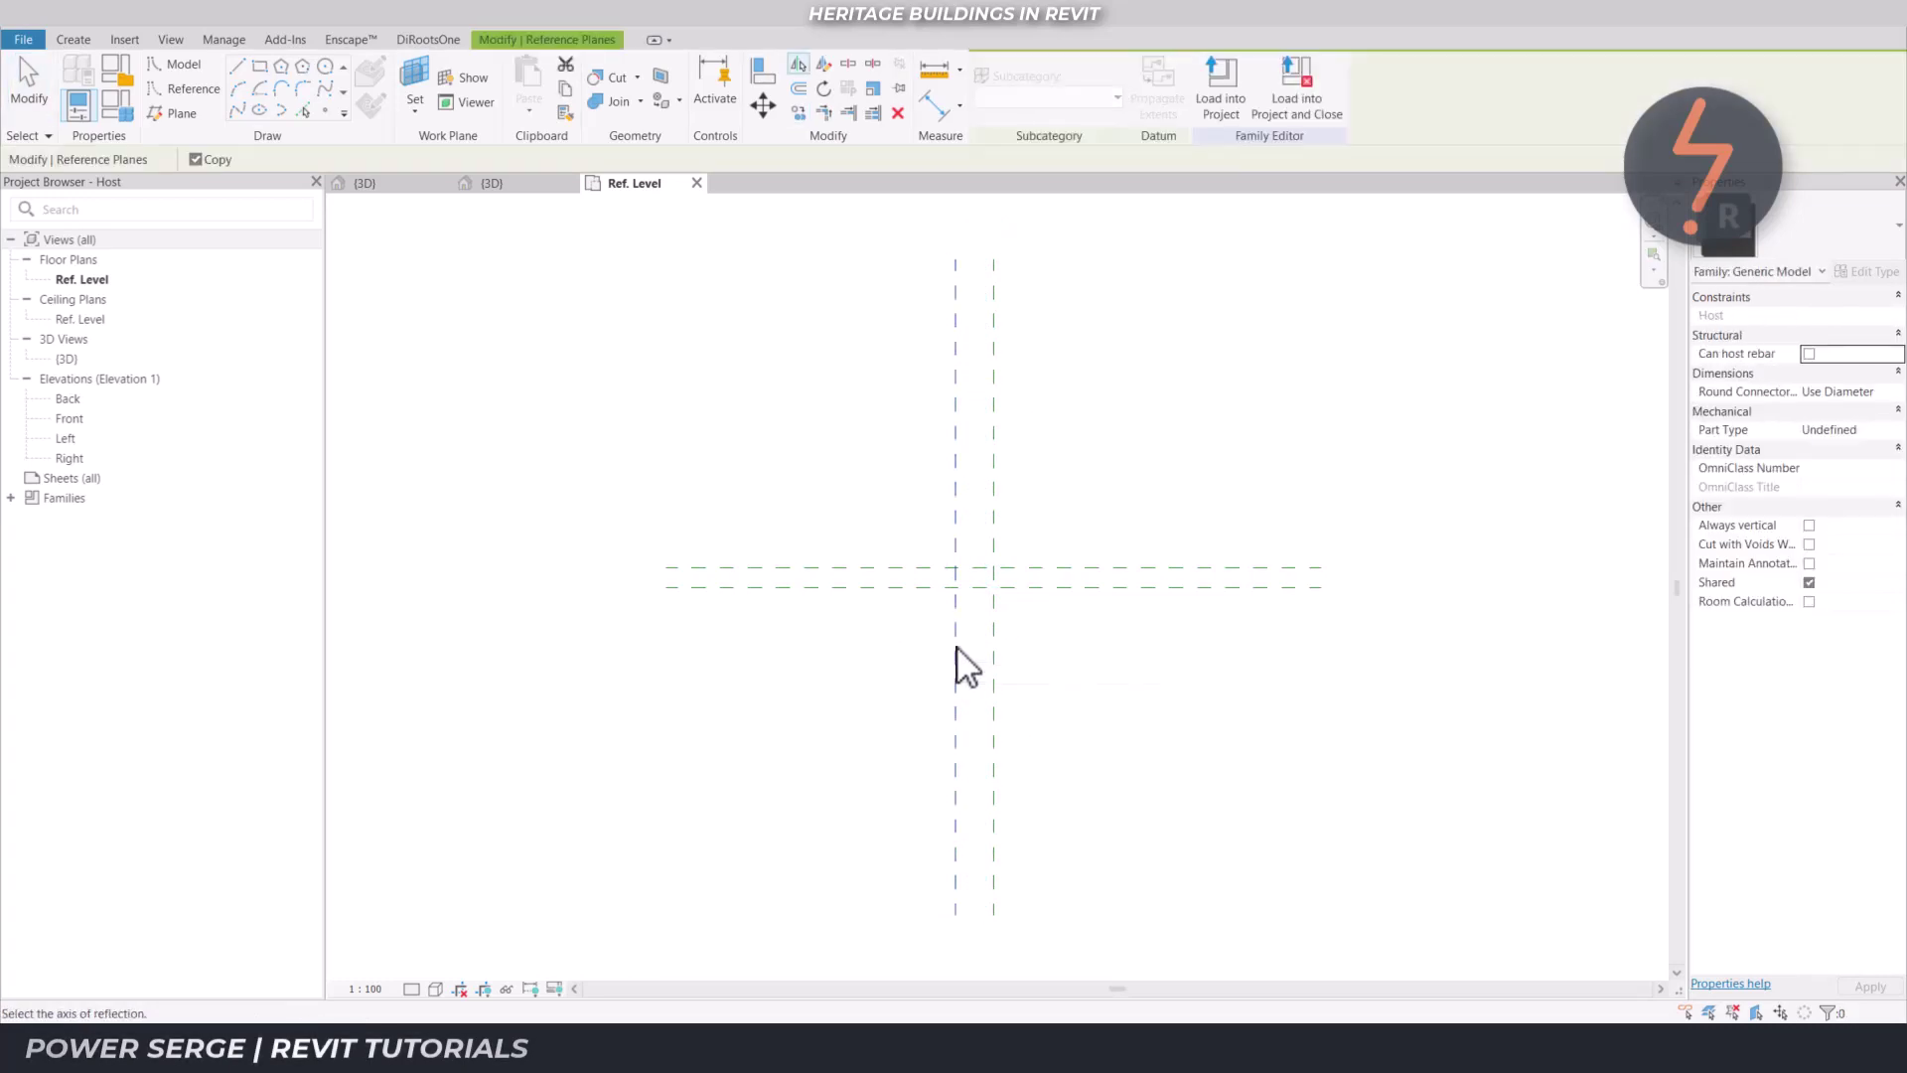
Add aligned dimensions: 1780/1780 across the vertical planes and 3560 overall
{"action": "key", "text": "d"}
{"action": "key", "text": "i"}
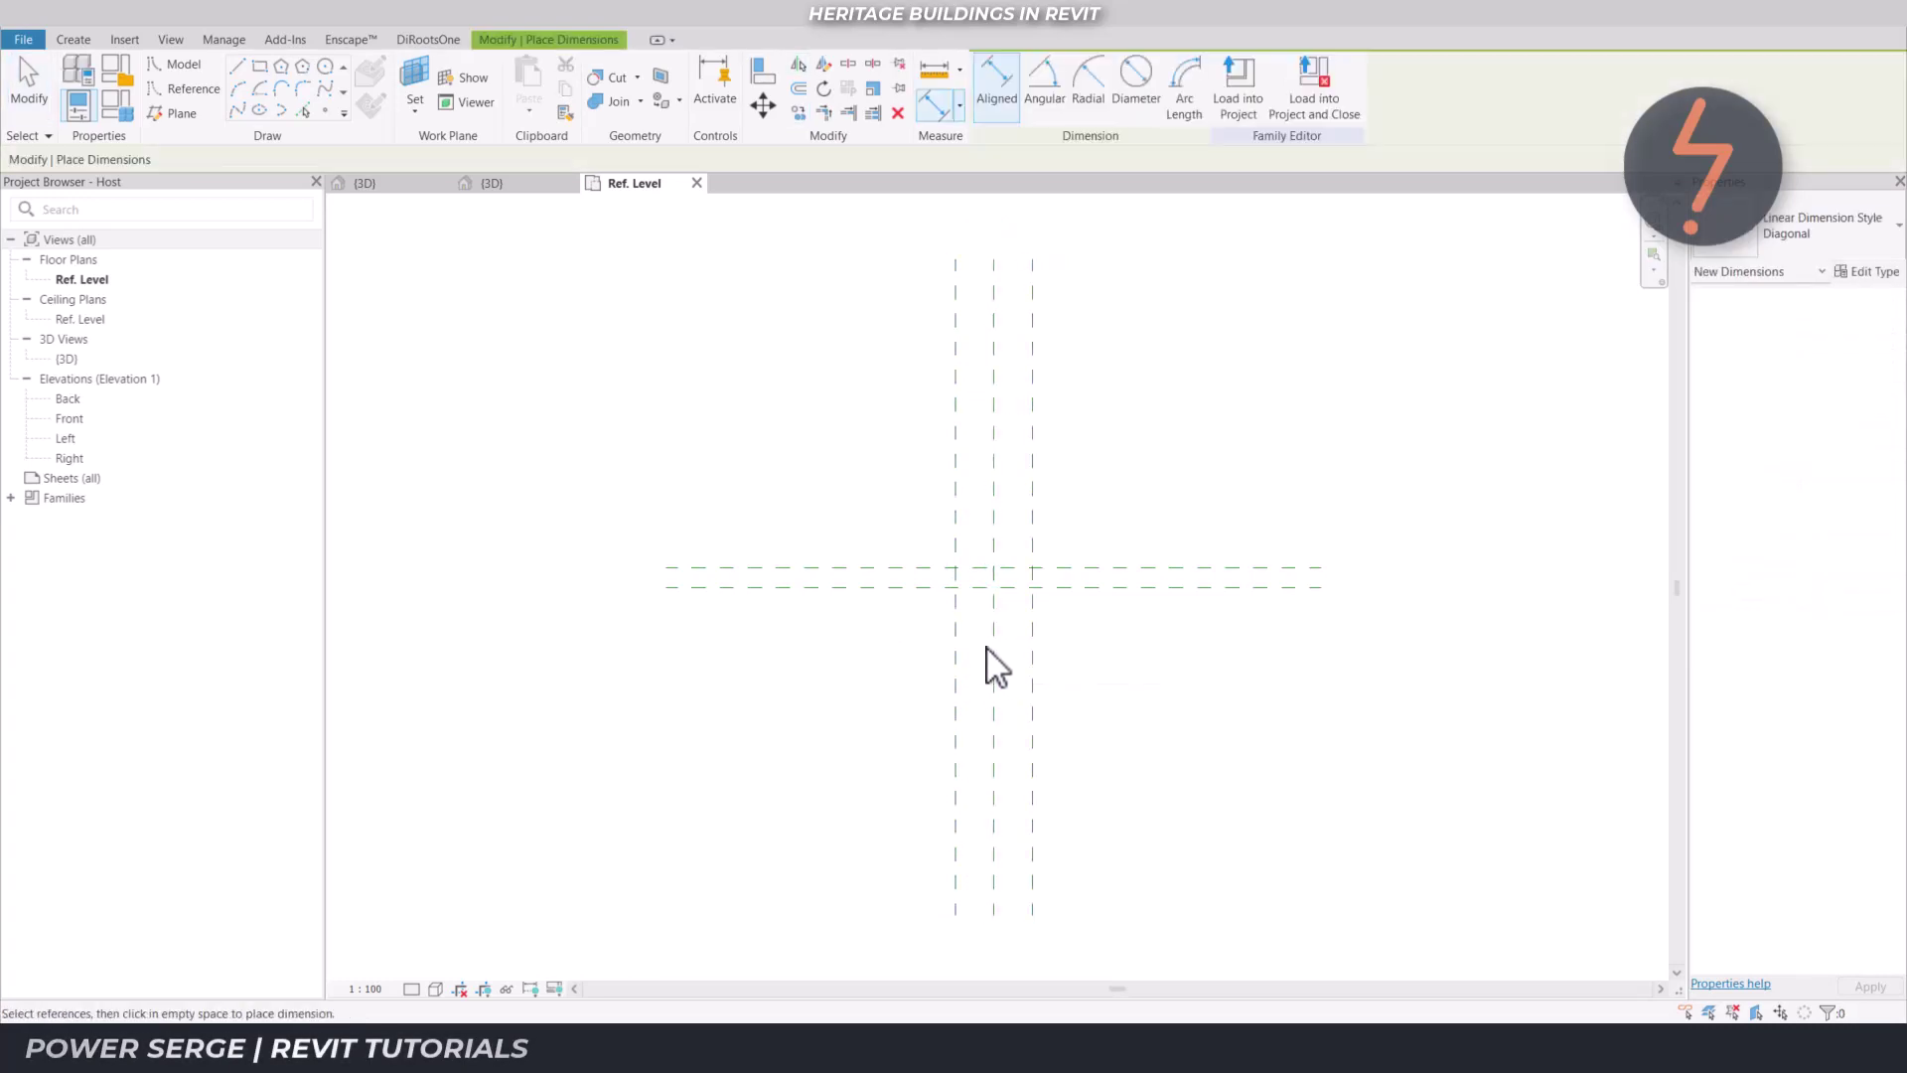
{"action": "left_click", "coordinate": [959, 623]}
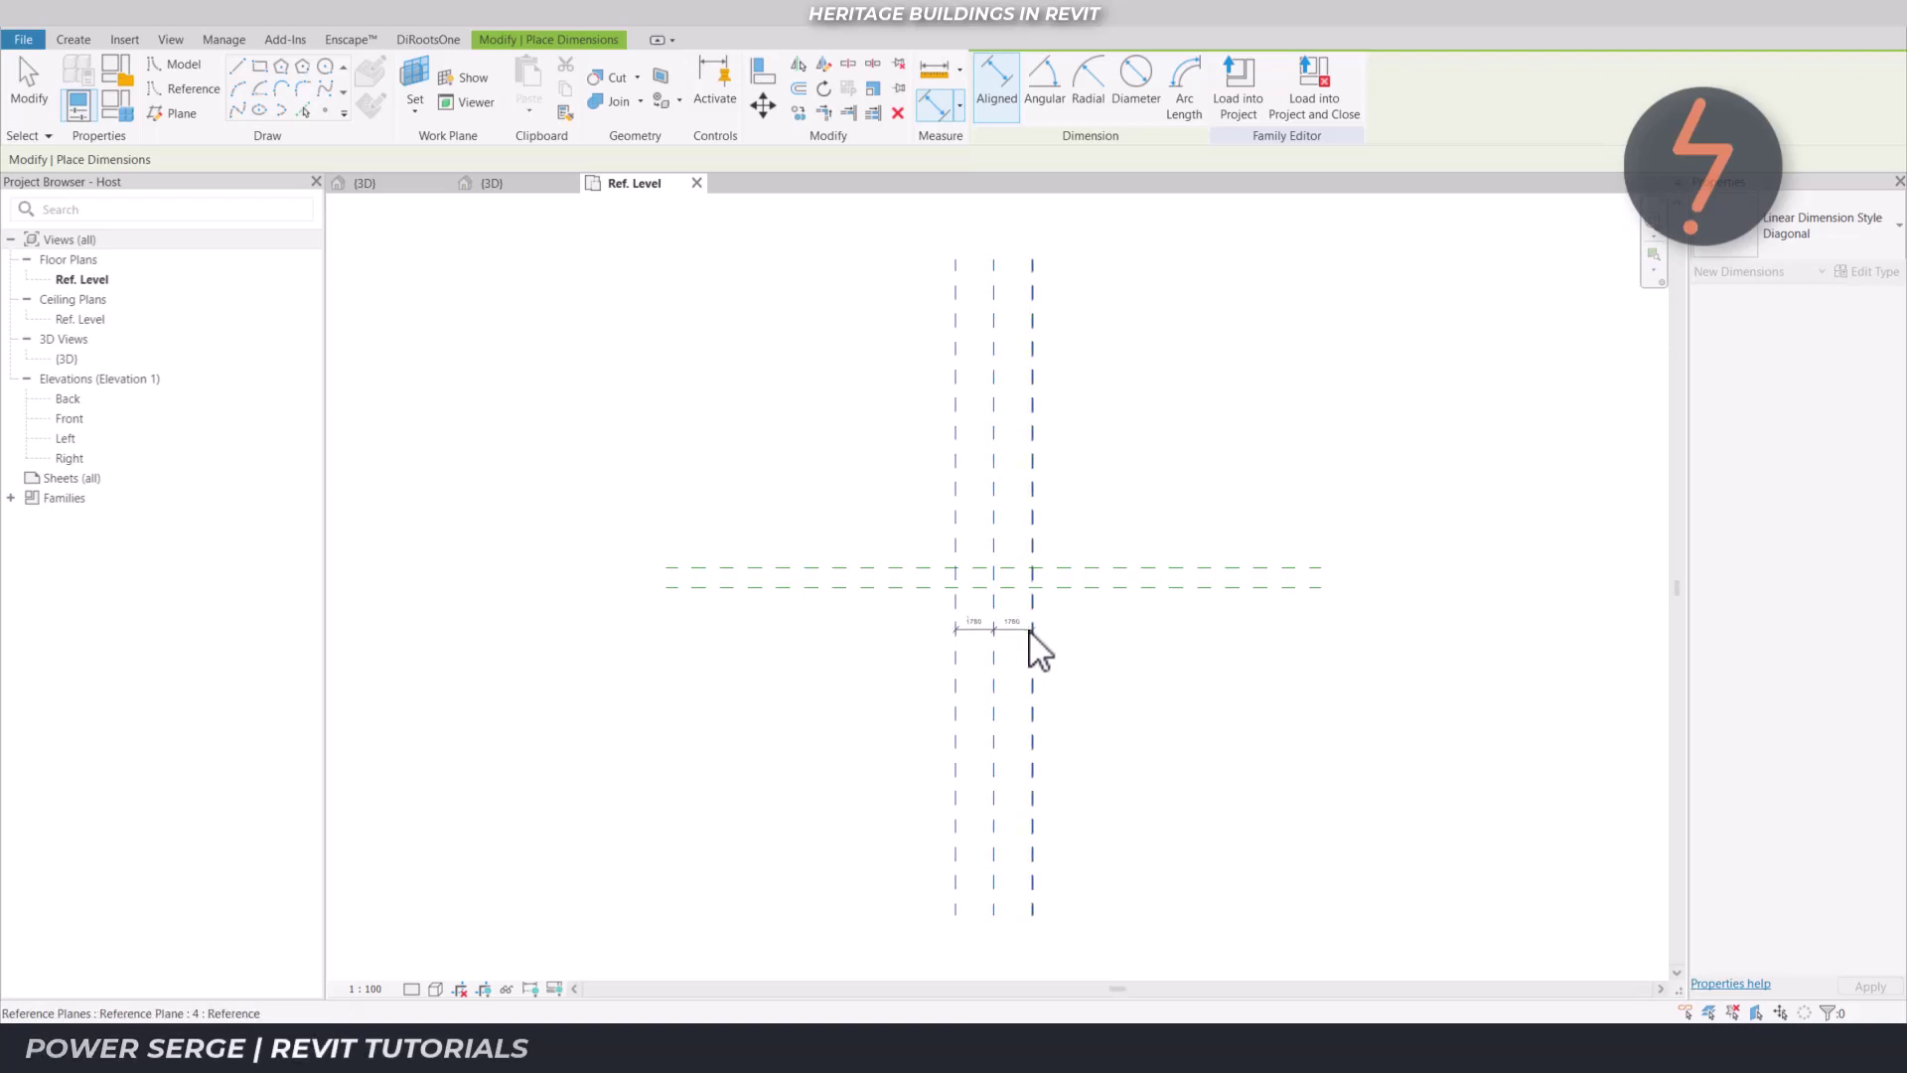
{"action": "left_click", "coordinate": [1030, 631]}
{"action": "left_click", "coordinate": [1017, 618]}
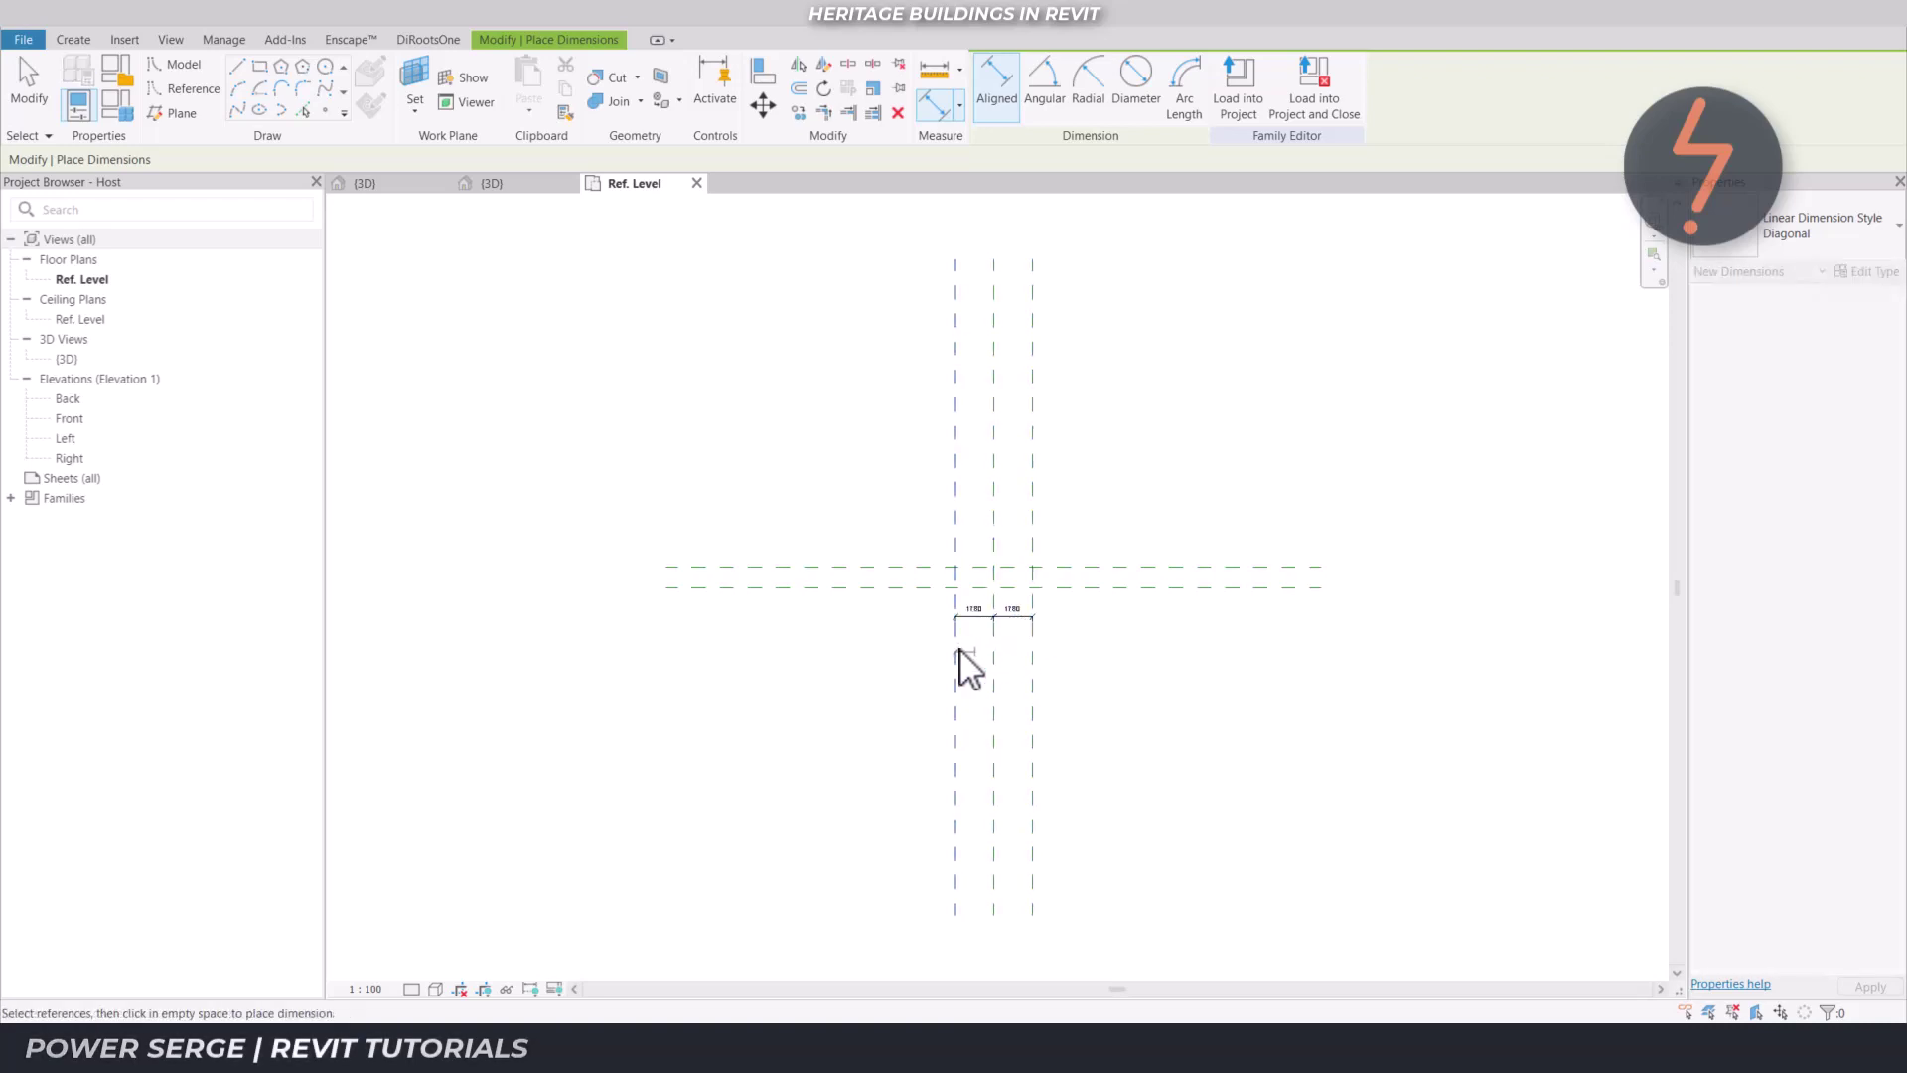
{"action": "left_click", "coordinate": [993, 659]}
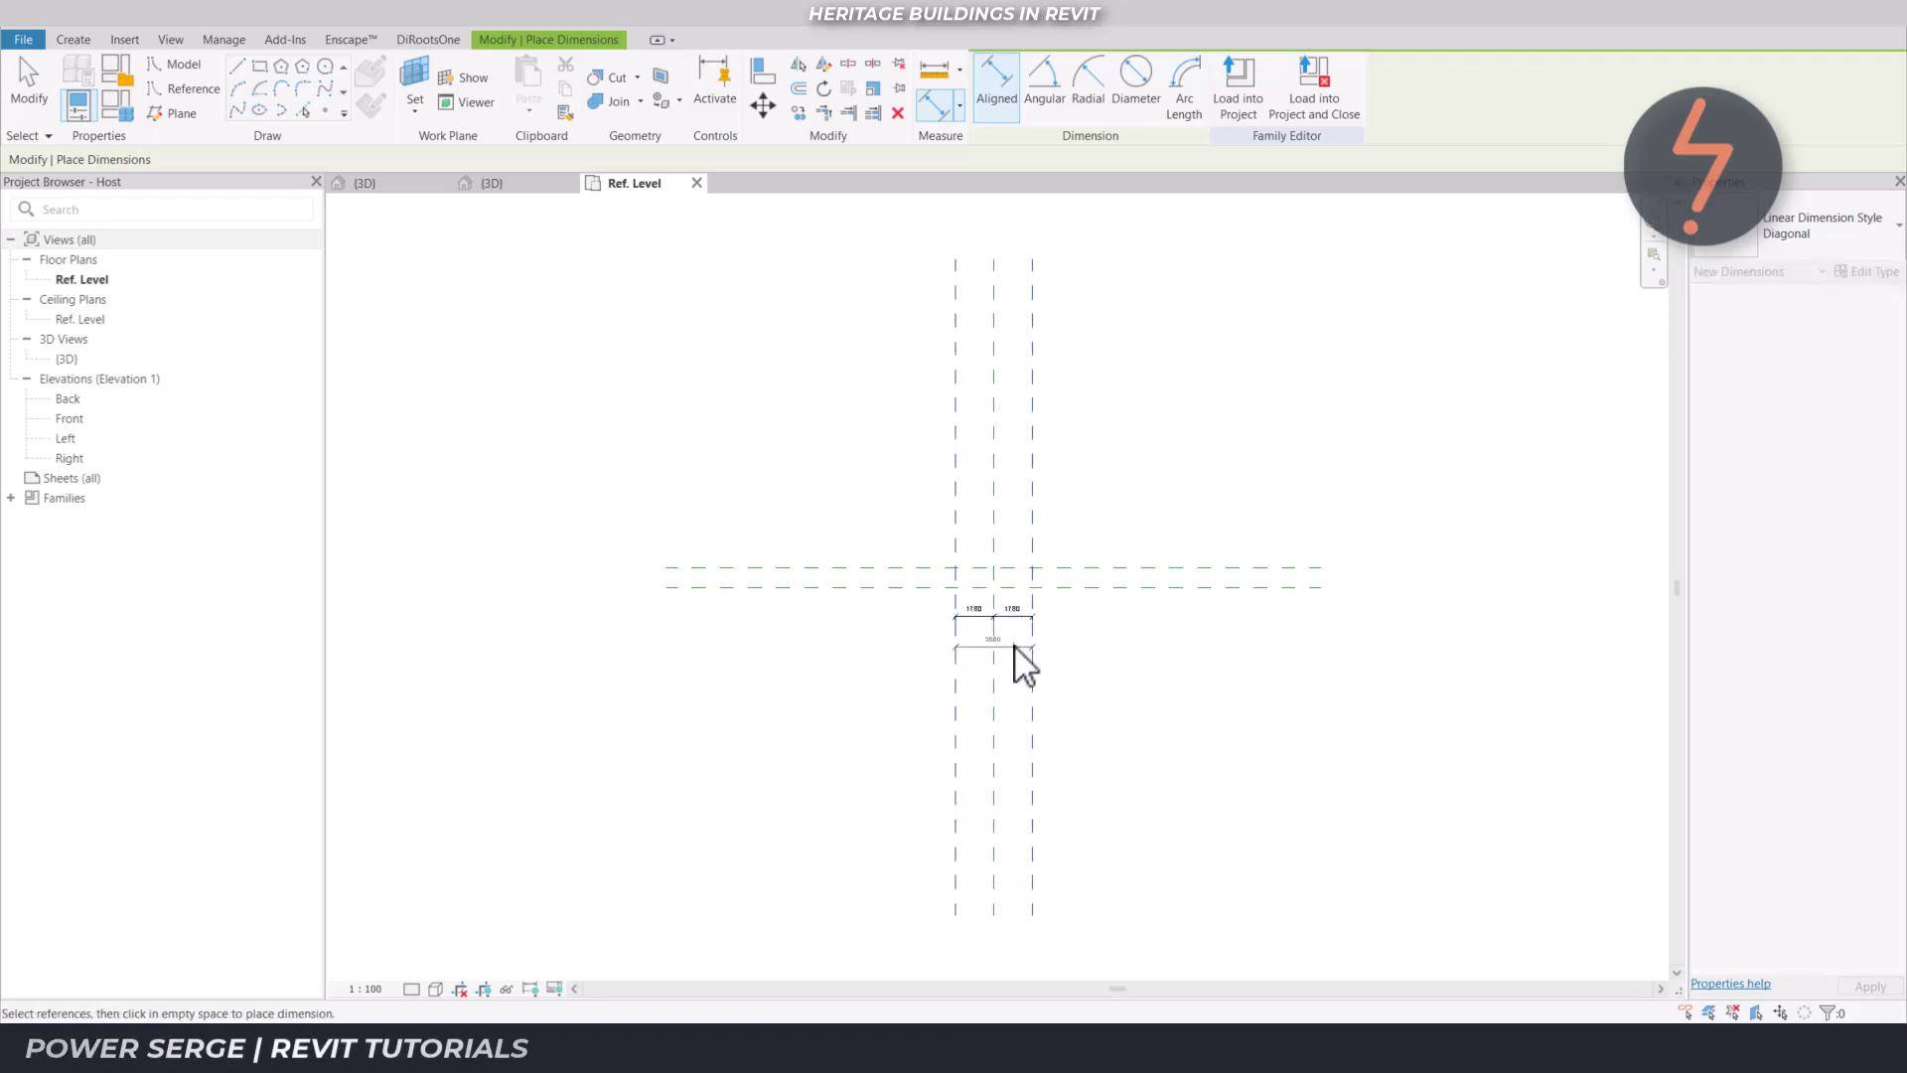
{"action": "left_click", "coordinate": [1015, 648]}
{"action": "key", "text": "Escape"}
Zoom in on the reference planes and their dimensions
{"action": "right_click", "coordinate": [906, 695]}
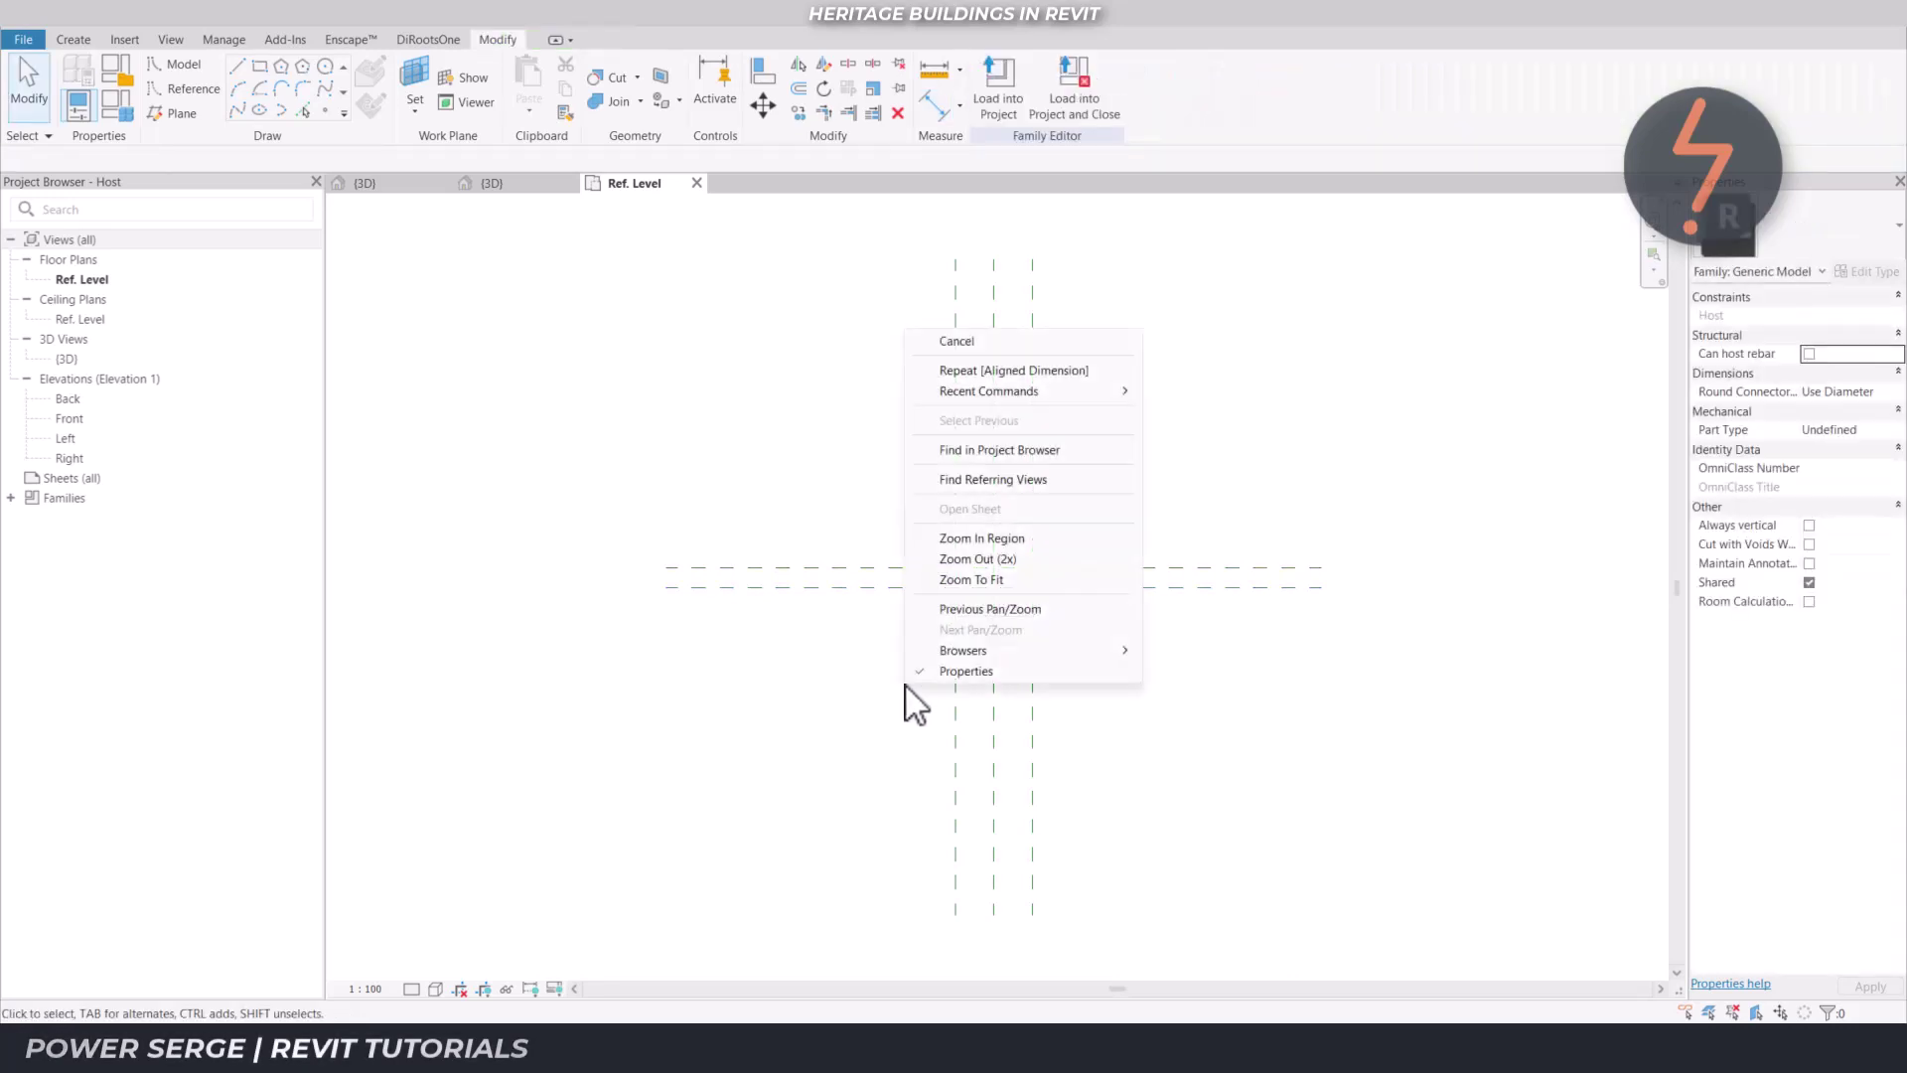
{"action": "left_click", "coordinate": [949, 539]}
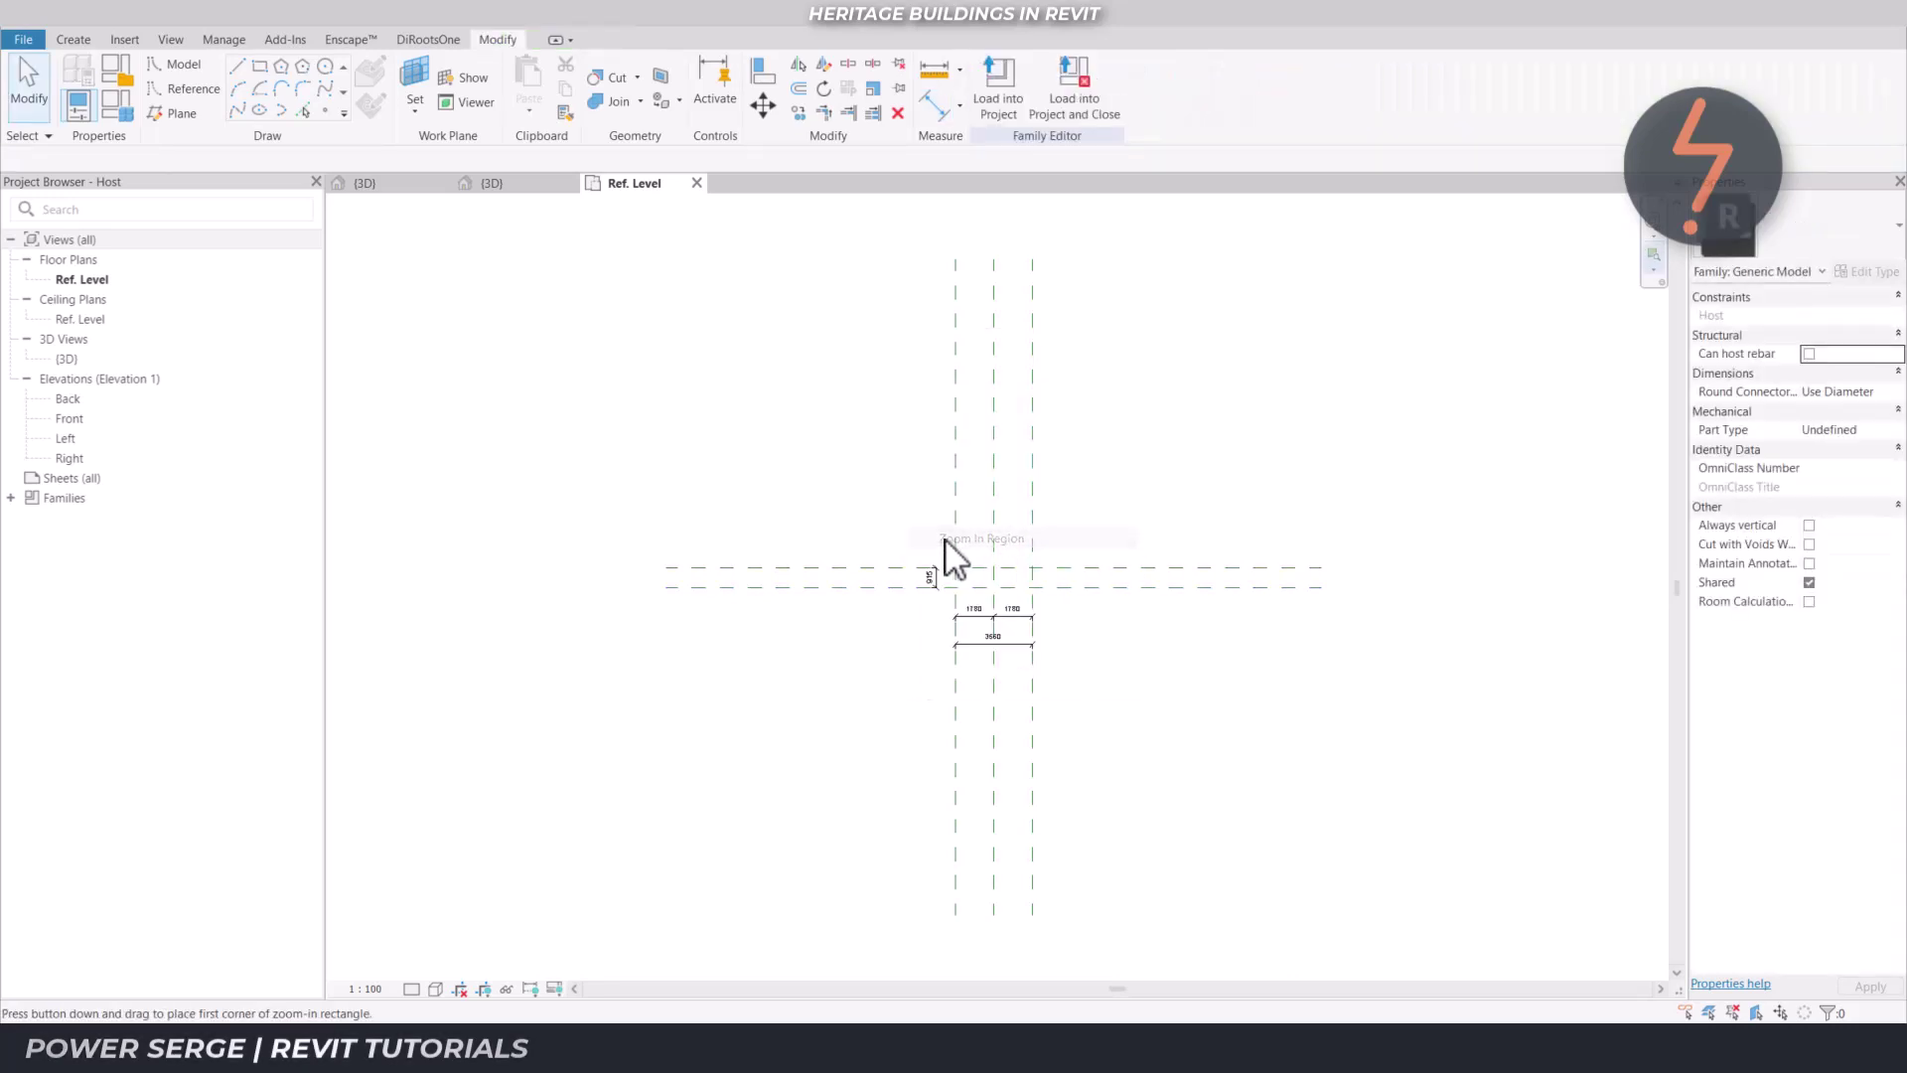
{"action": "left_click_drag", "start_coordinate": [895, 531], "coordinate": [1107, 674]}
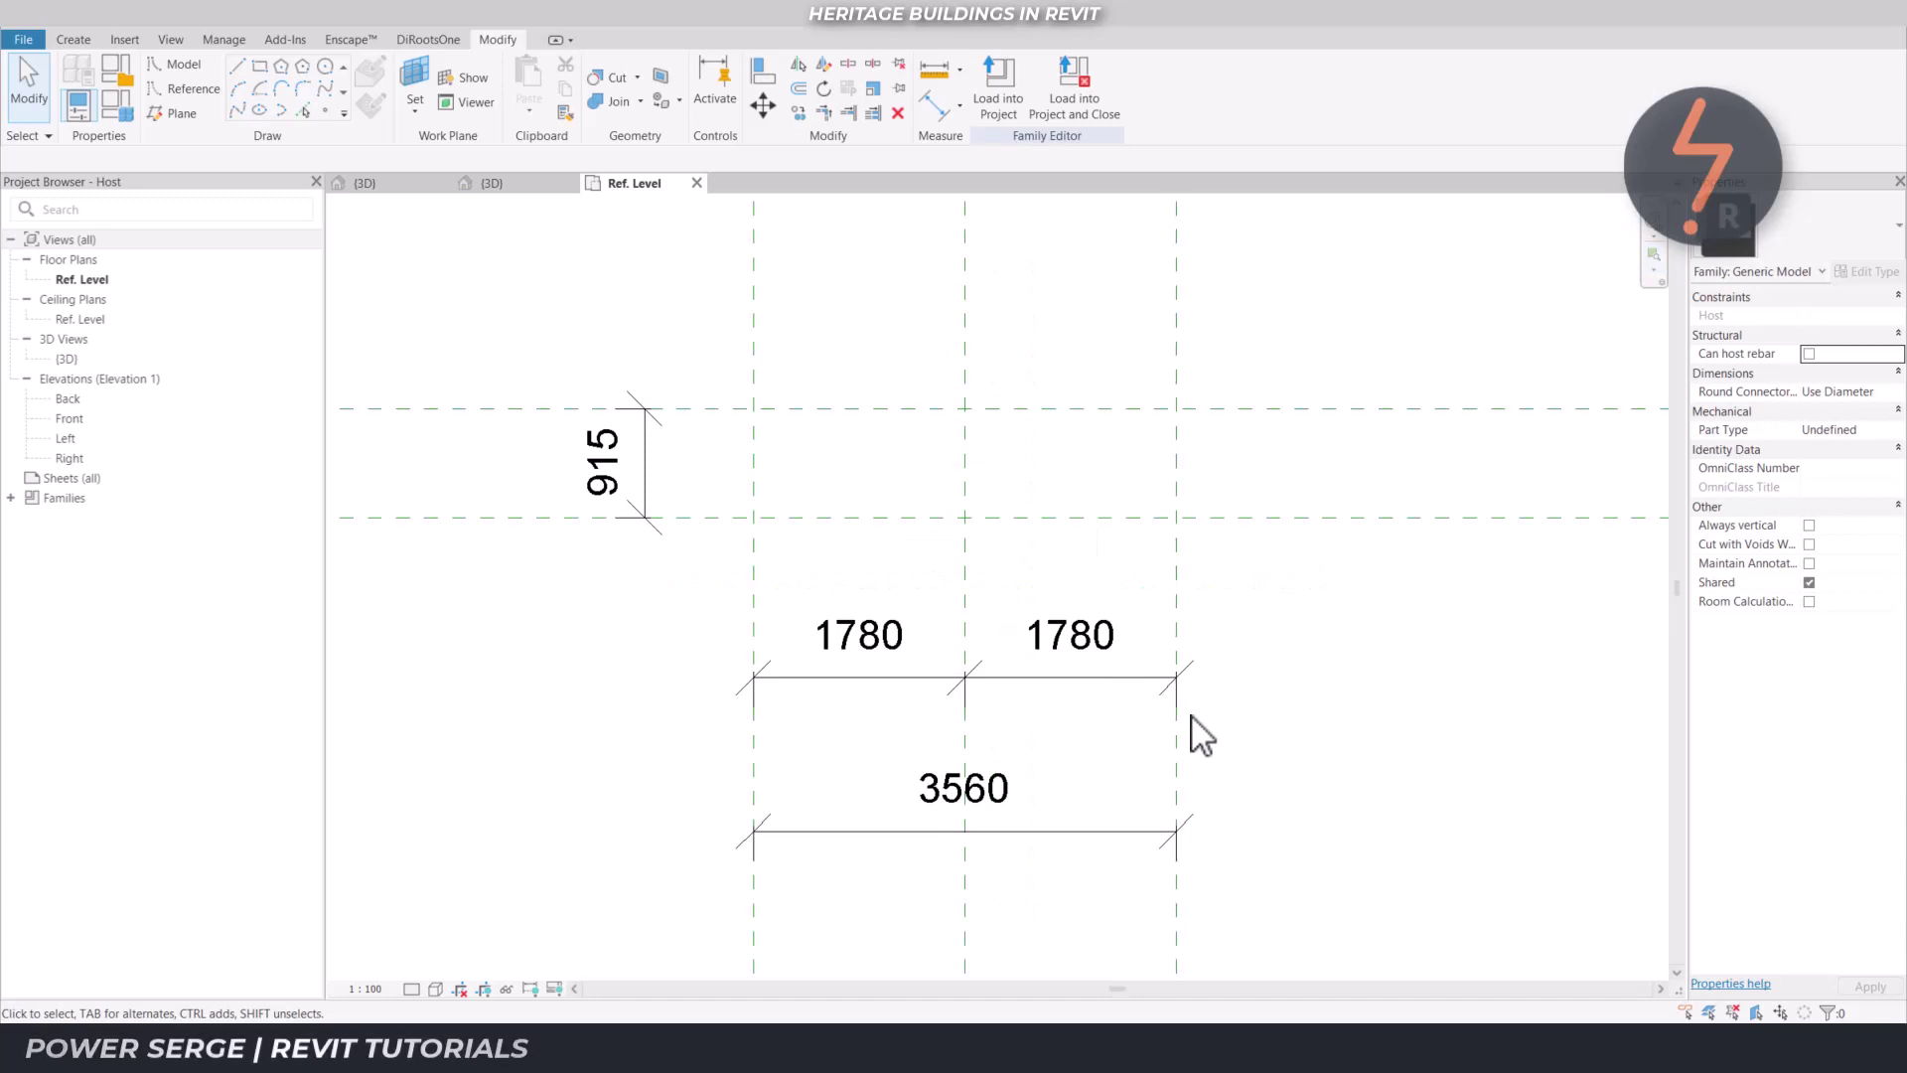
Draw a half-ellipse arch 3560 wide and 915 high, and make it a reference line
{"action": "left_click", "coordinate": [282, 129]}
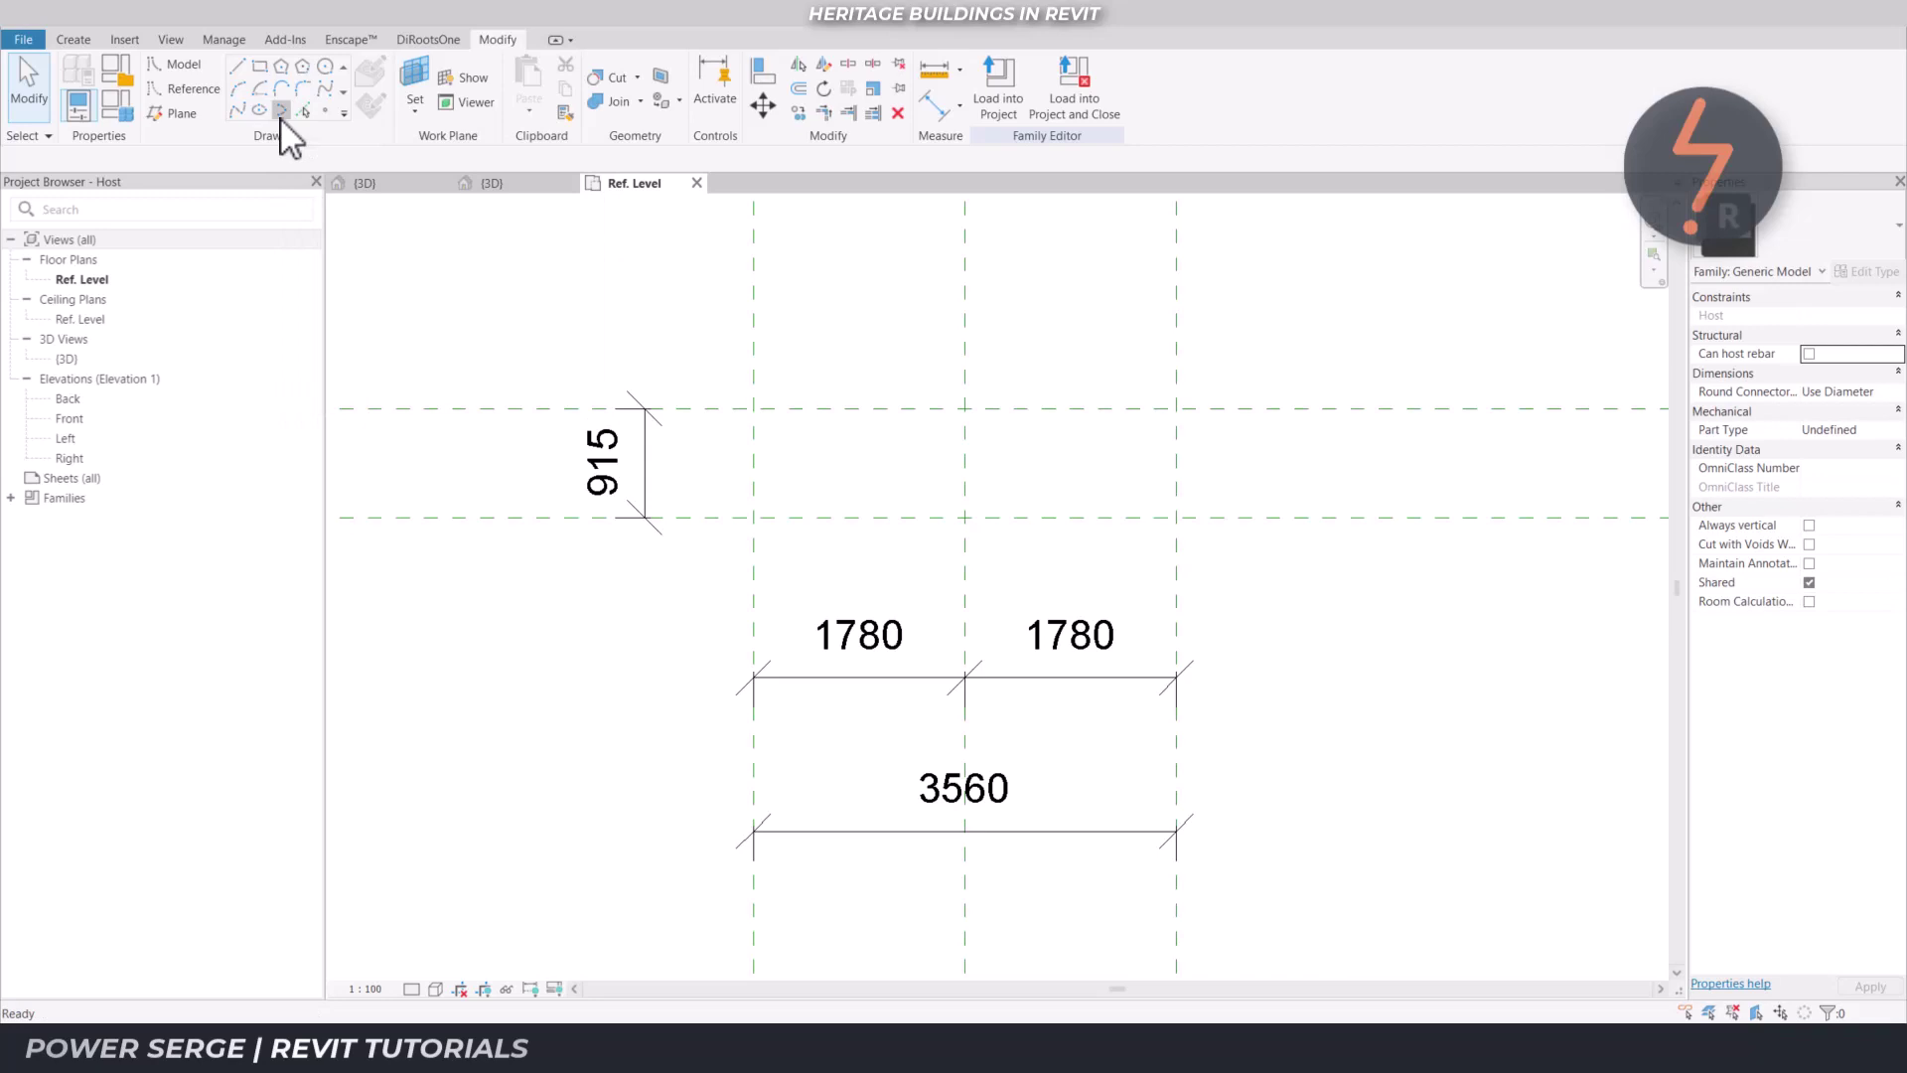
{"action": "left_click", "coordinate": [753, 517]}
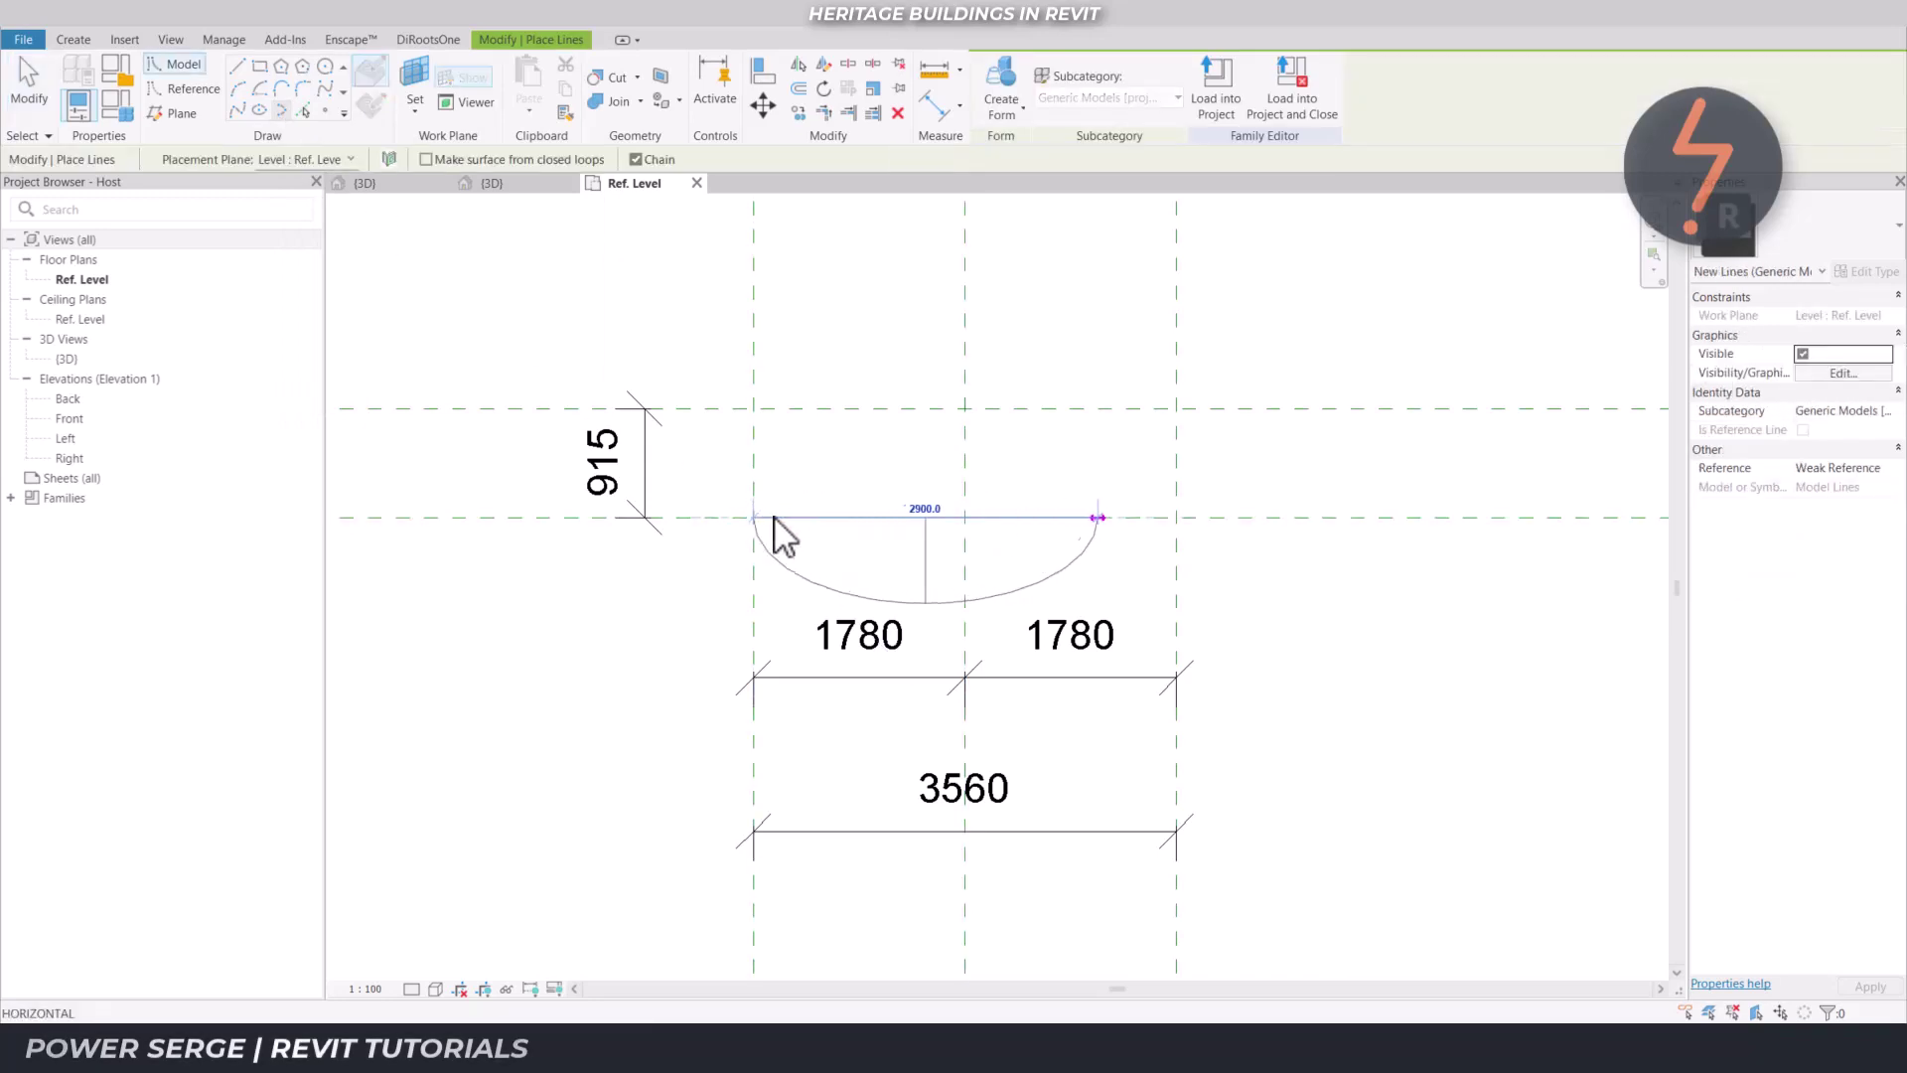
{"action": "left_click", "coordinate": [1175, 517]}
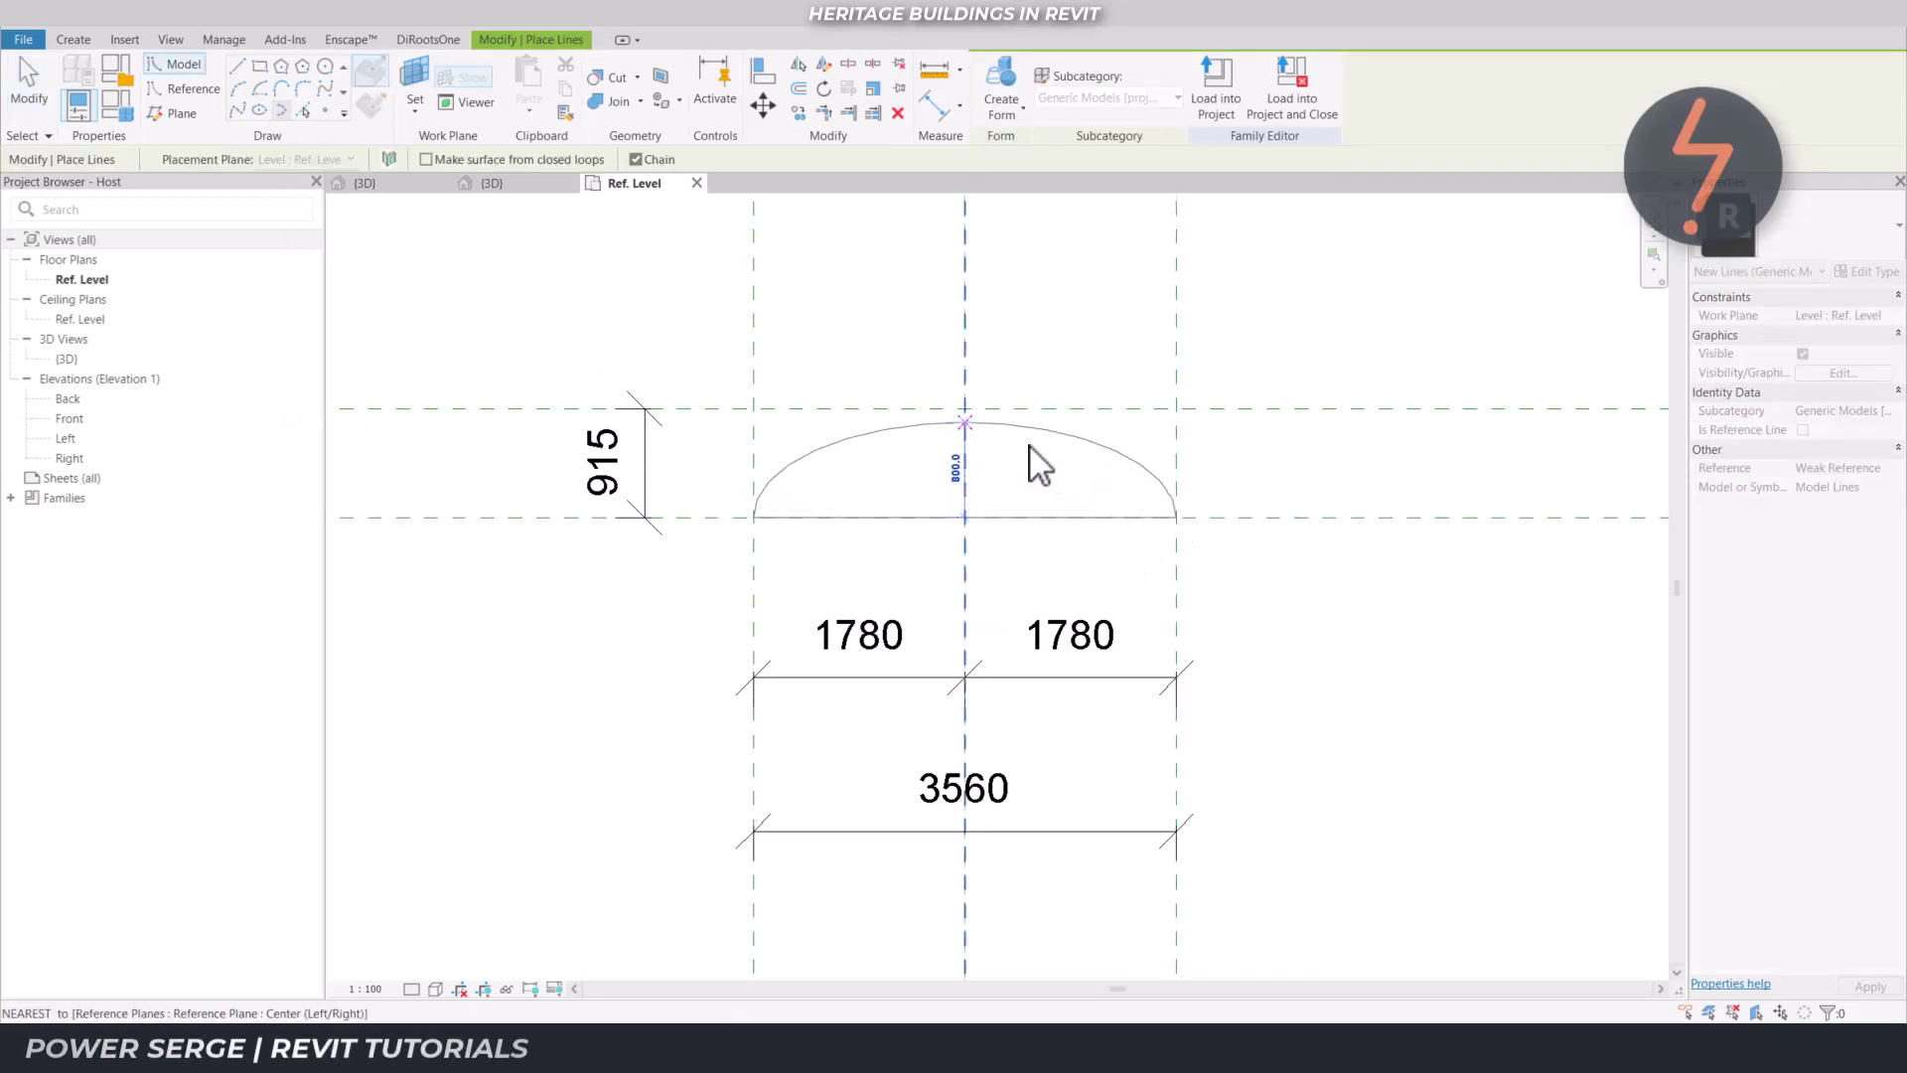
{"action": "left_click", "coordinate": [969, 415]}
{"action": "key", "text": "Escape"}
{"action": "key", "text": "Escape"}
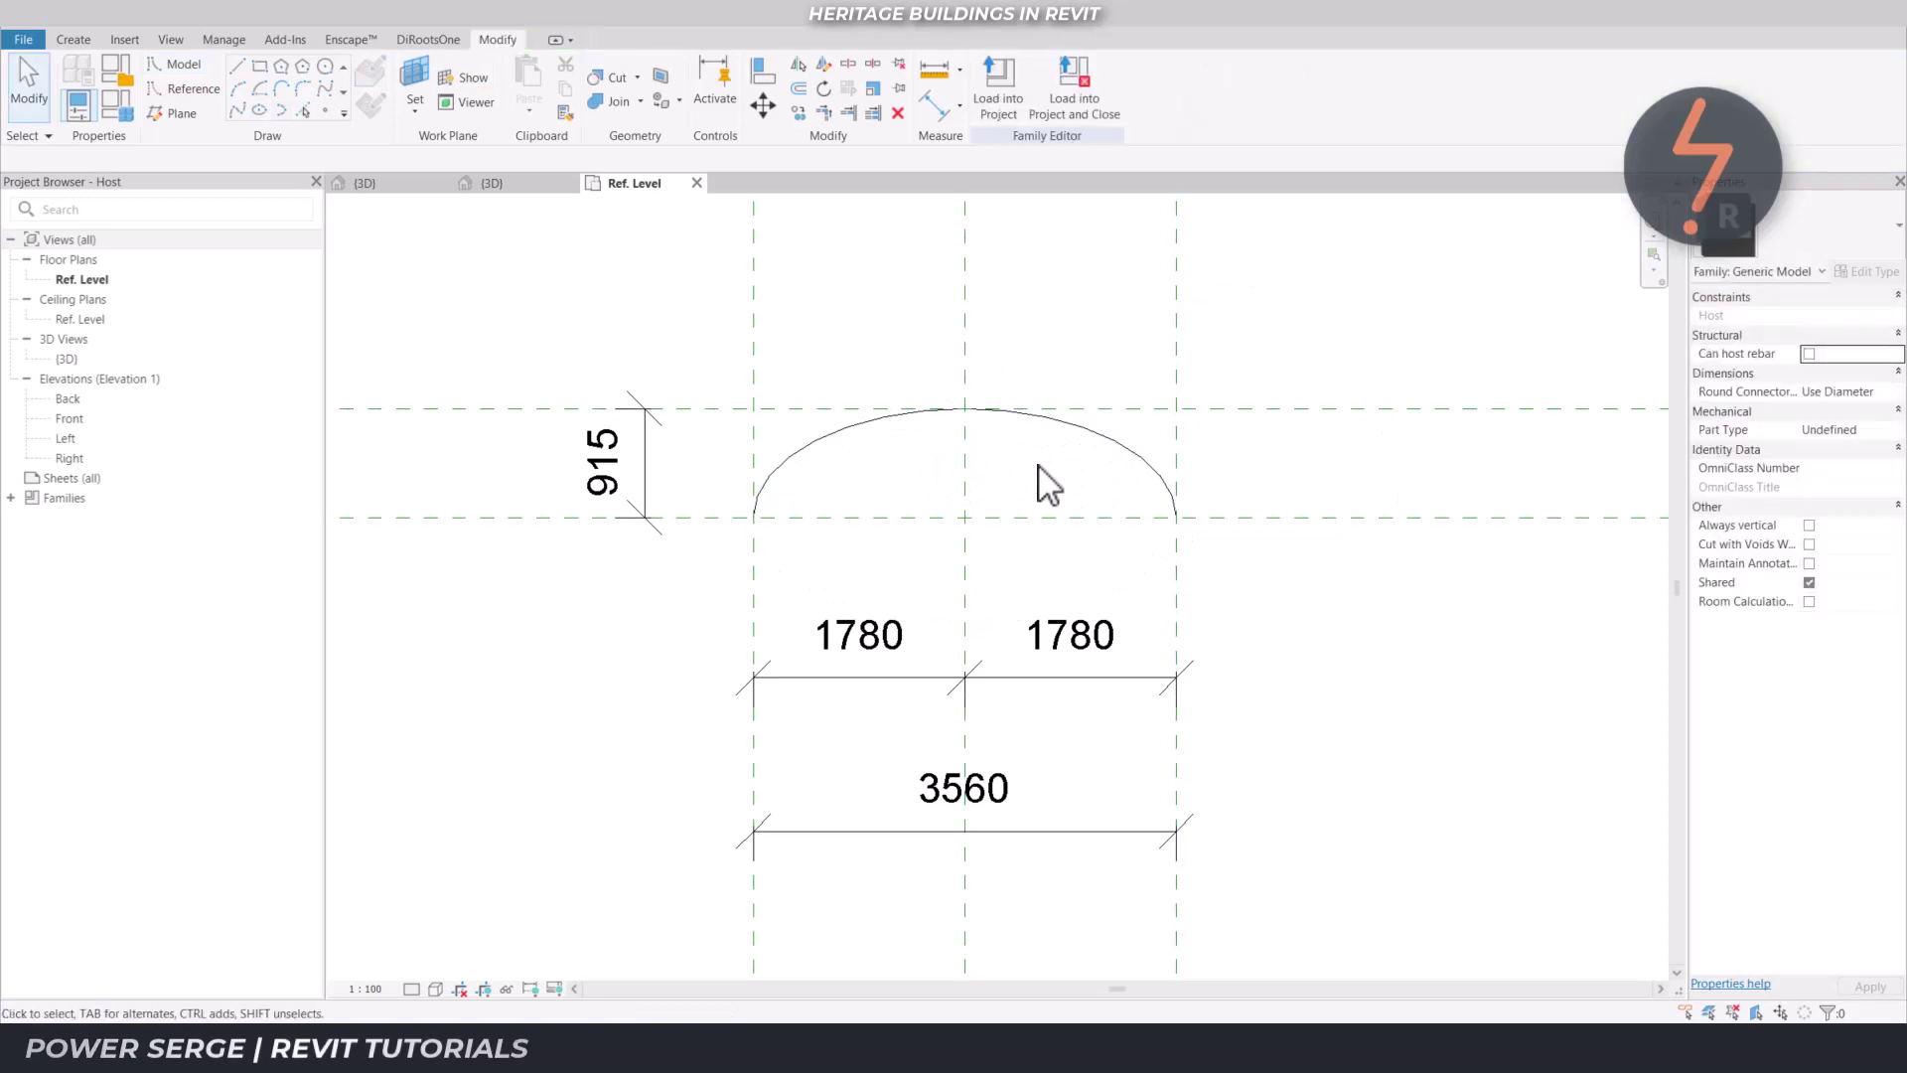
{"action": "left_click", "coordinate": [1087, 447]}
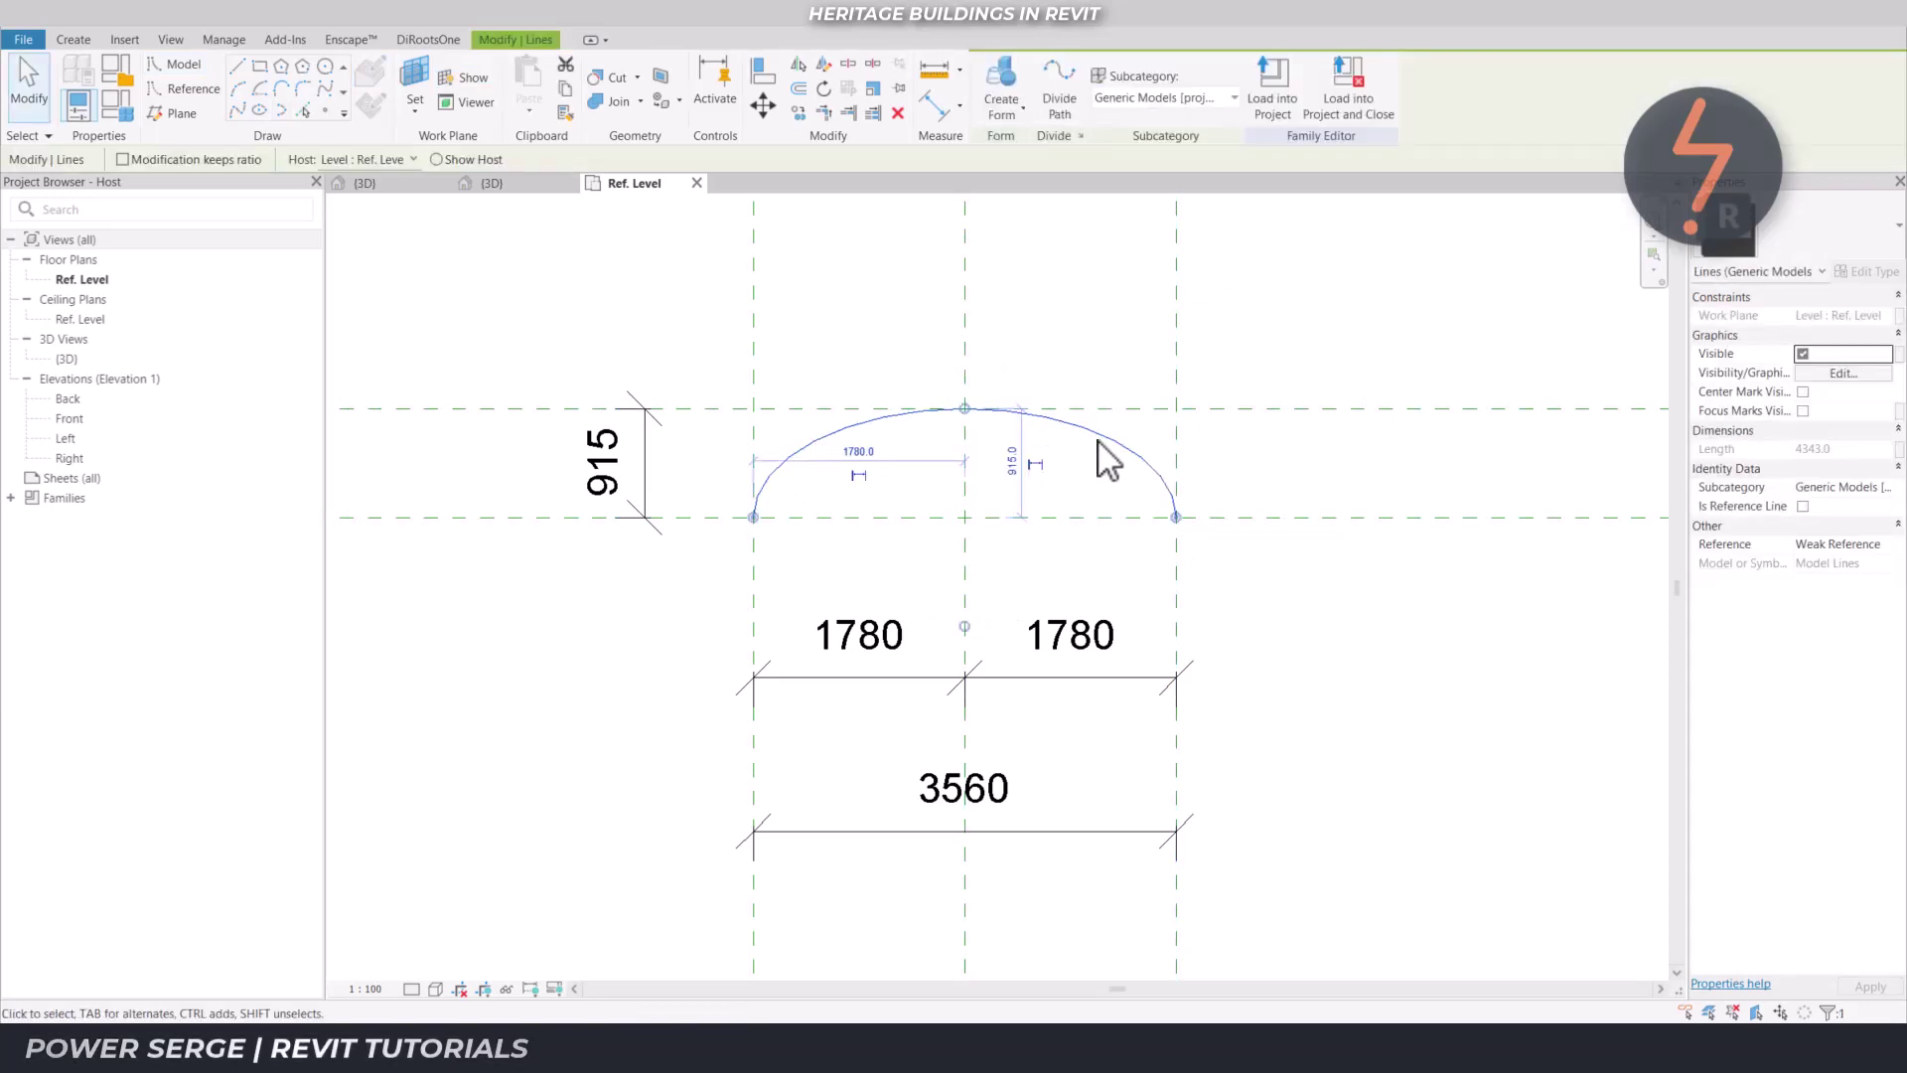
{"action": "left_click", "coordinate": [1802, 506]}
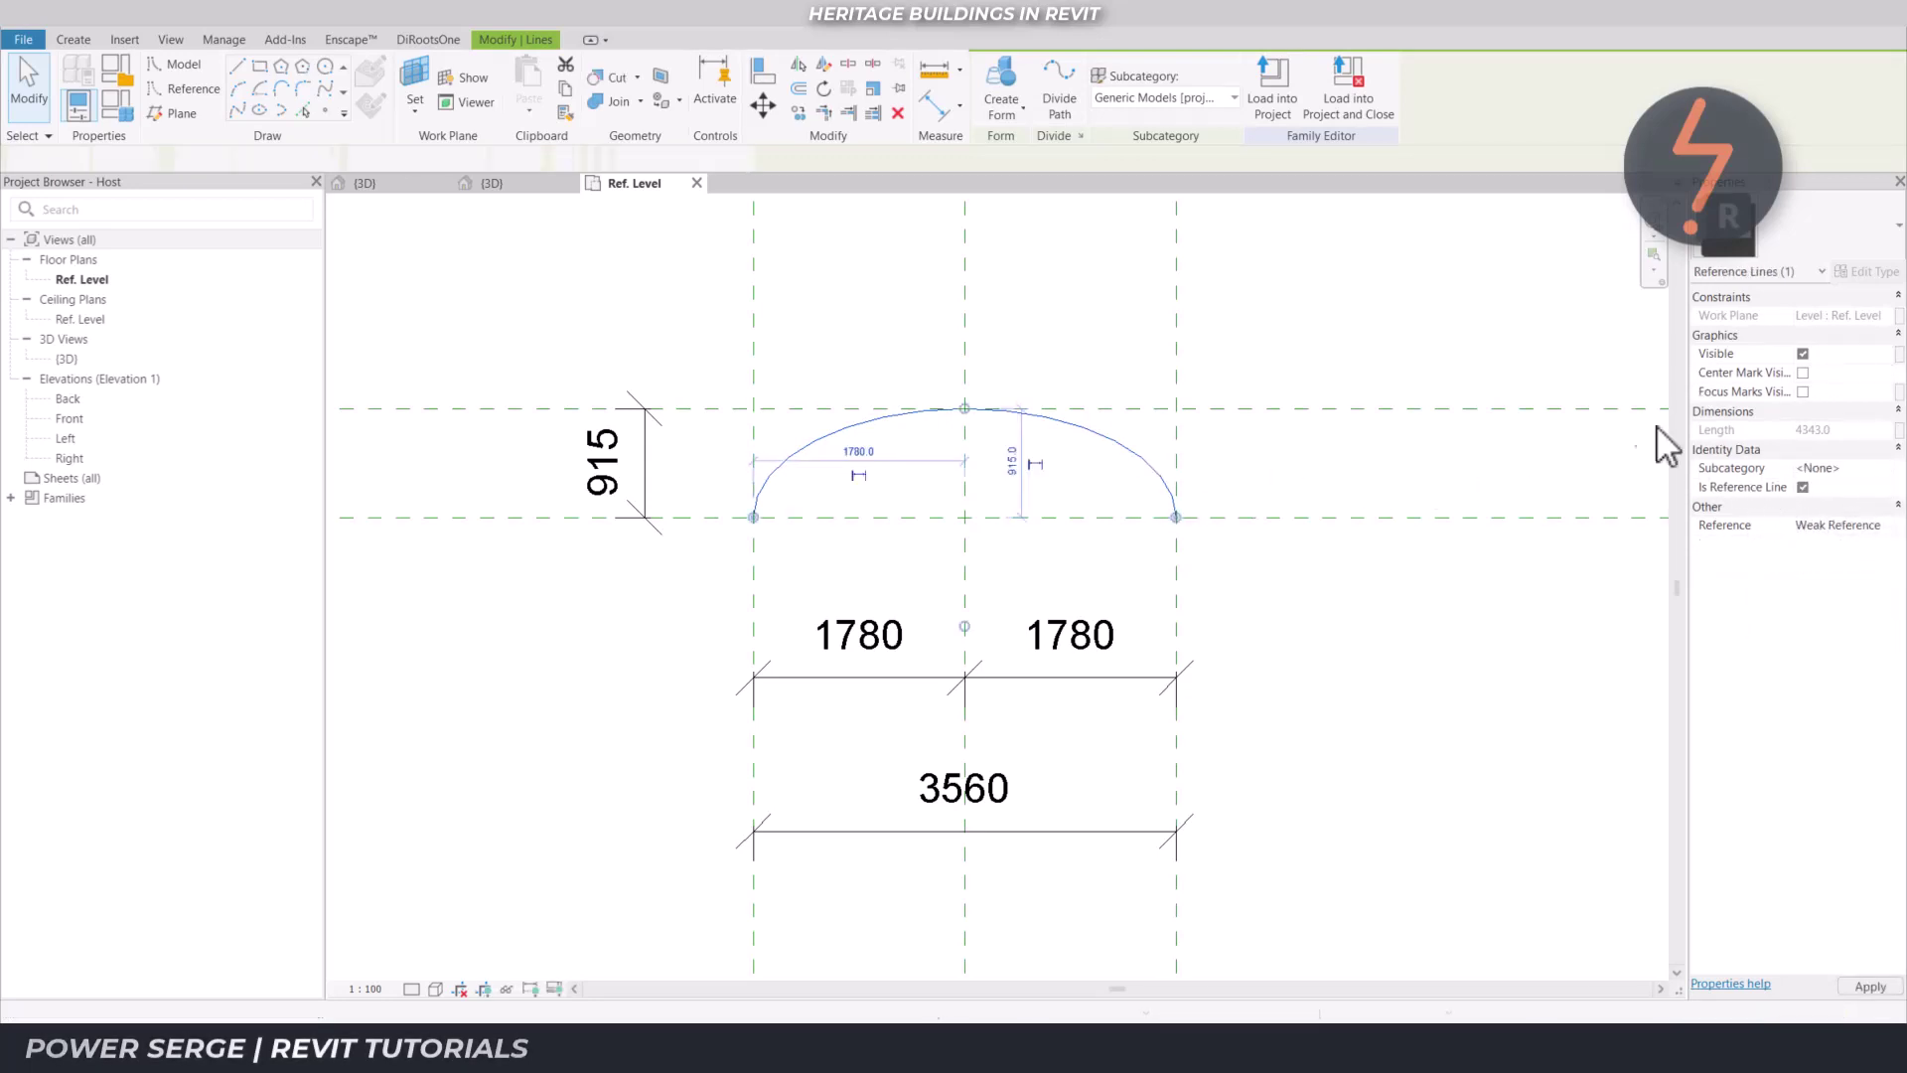
Divide the arch into a path and set its node count to 23
{"action": "left_click", "coordinate": [1059, 99]}
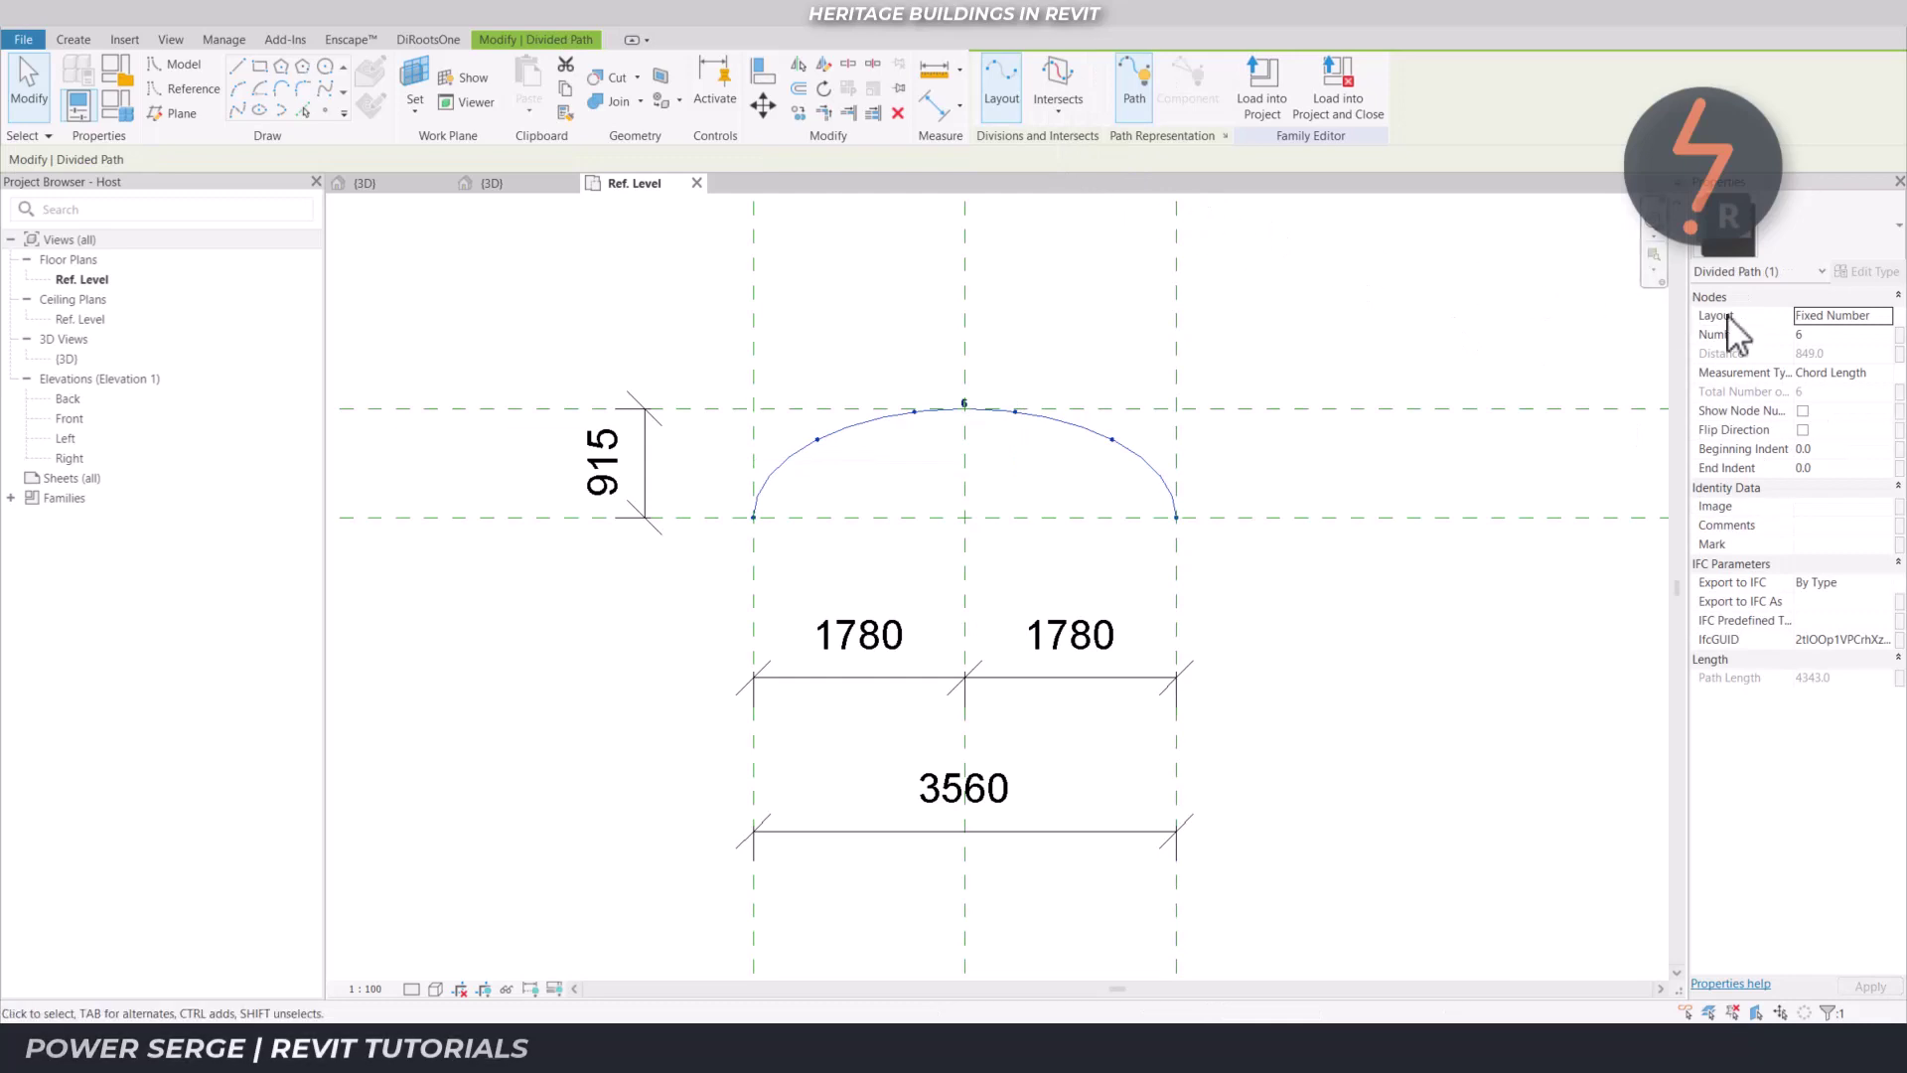
{"action": "left_click", "coordinate": [1825, 337]}
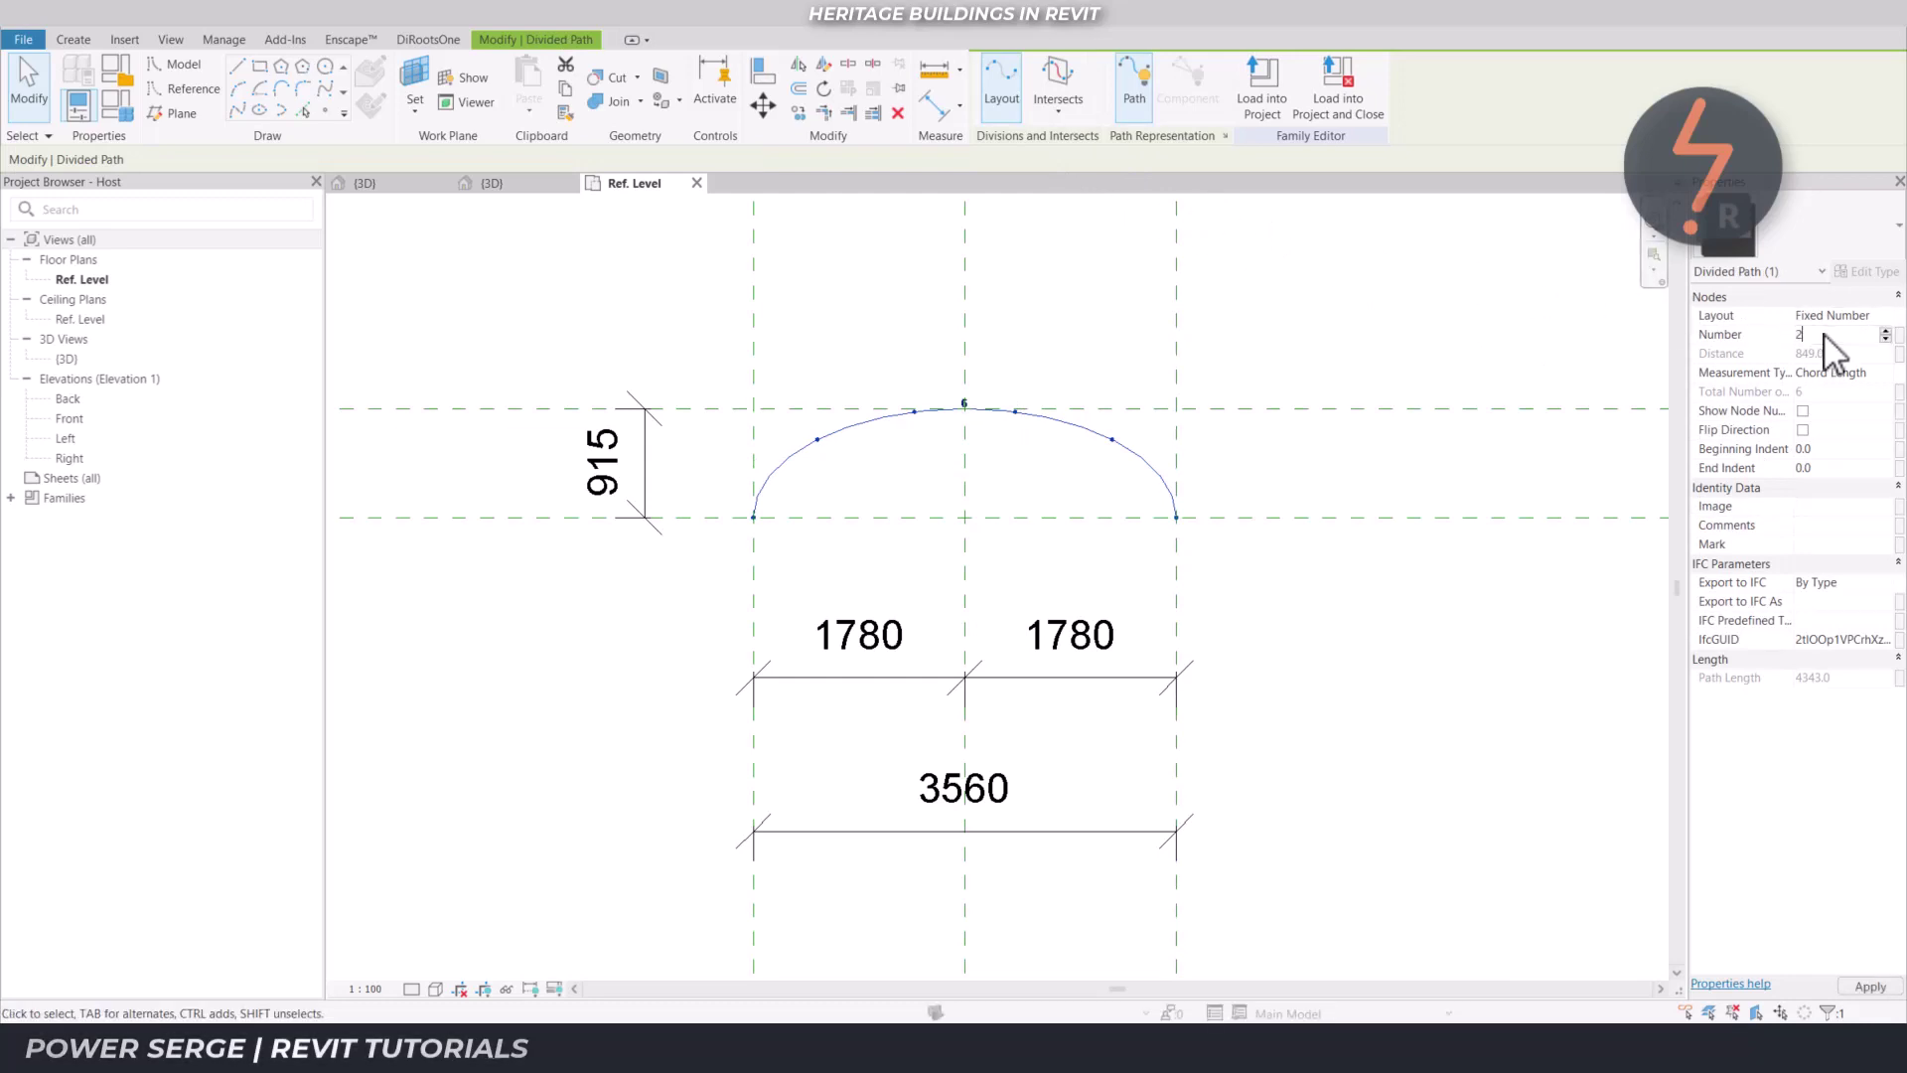
{"action": "left_click", "coordinate": [1505, 340]}
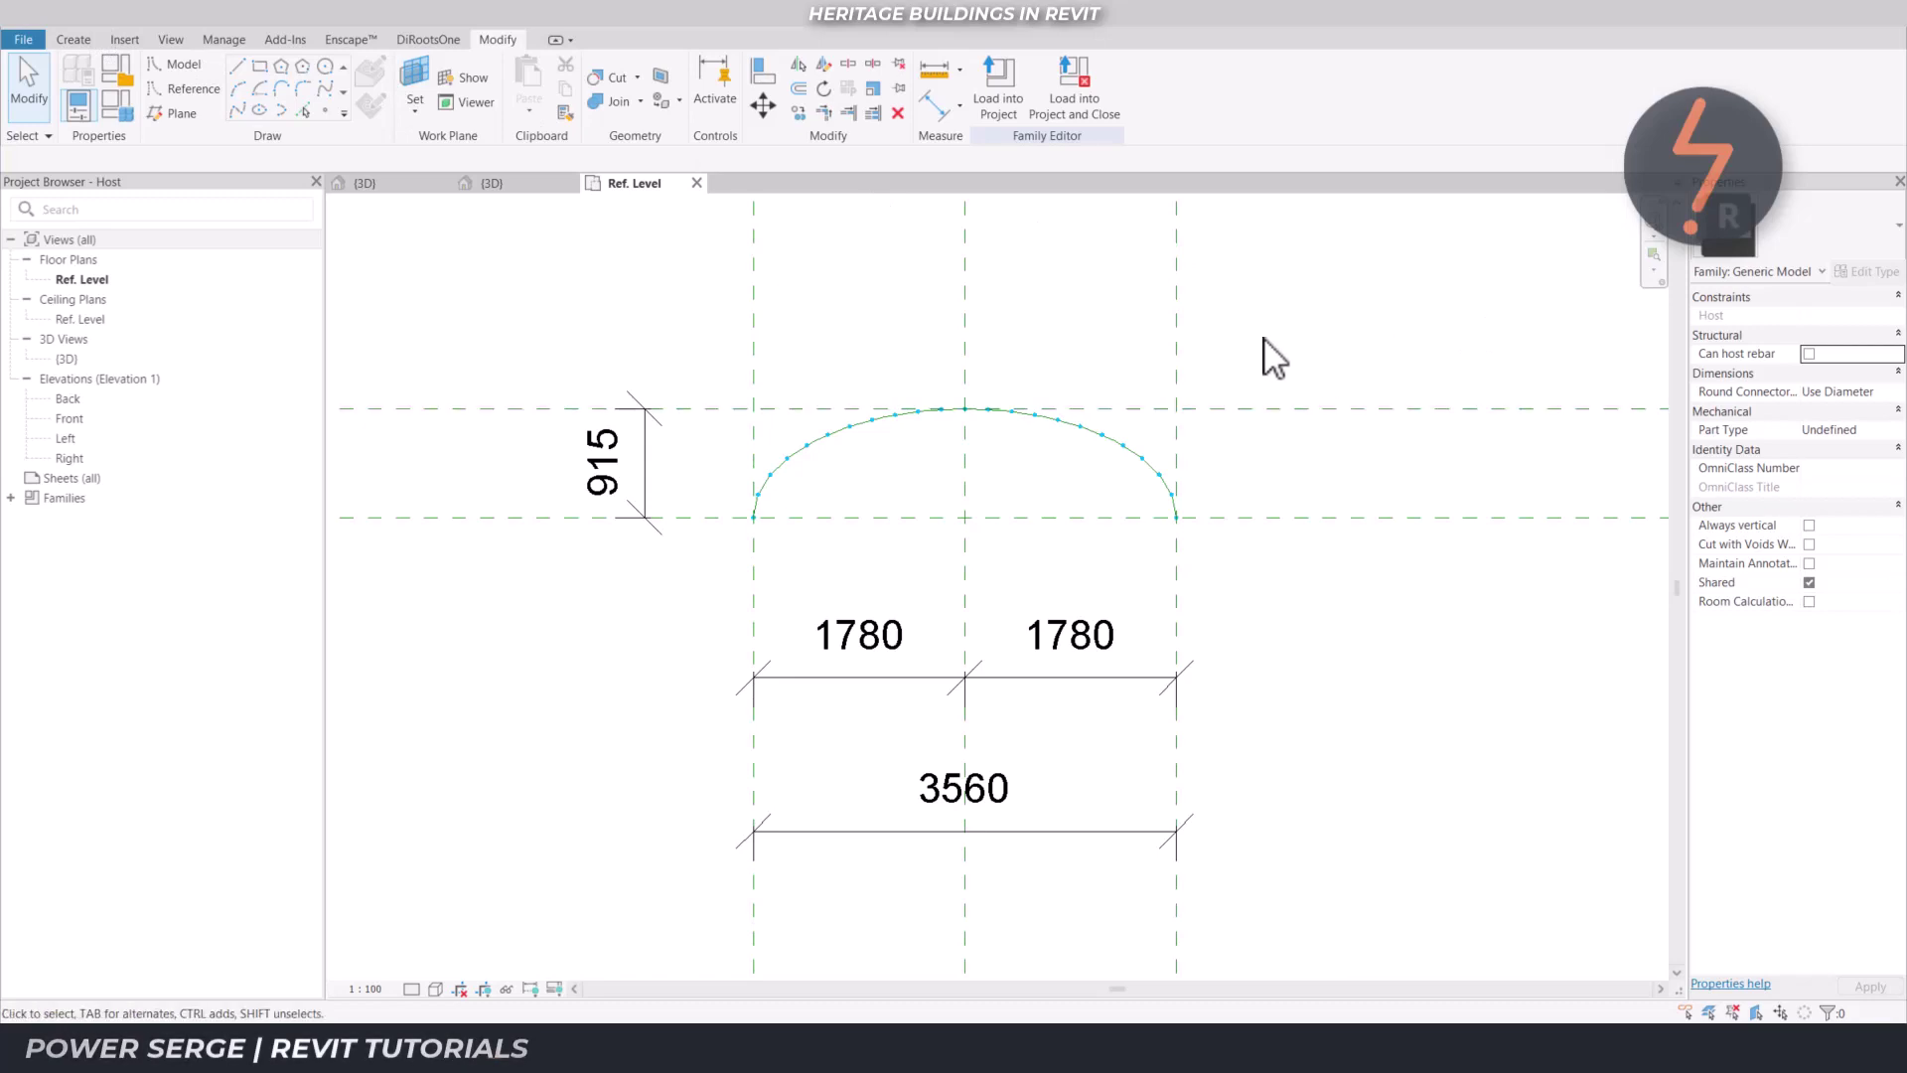
Create a new family from the Metric Generic Model face based template
{"action": "left_click", "coordinate": [23, 40]}
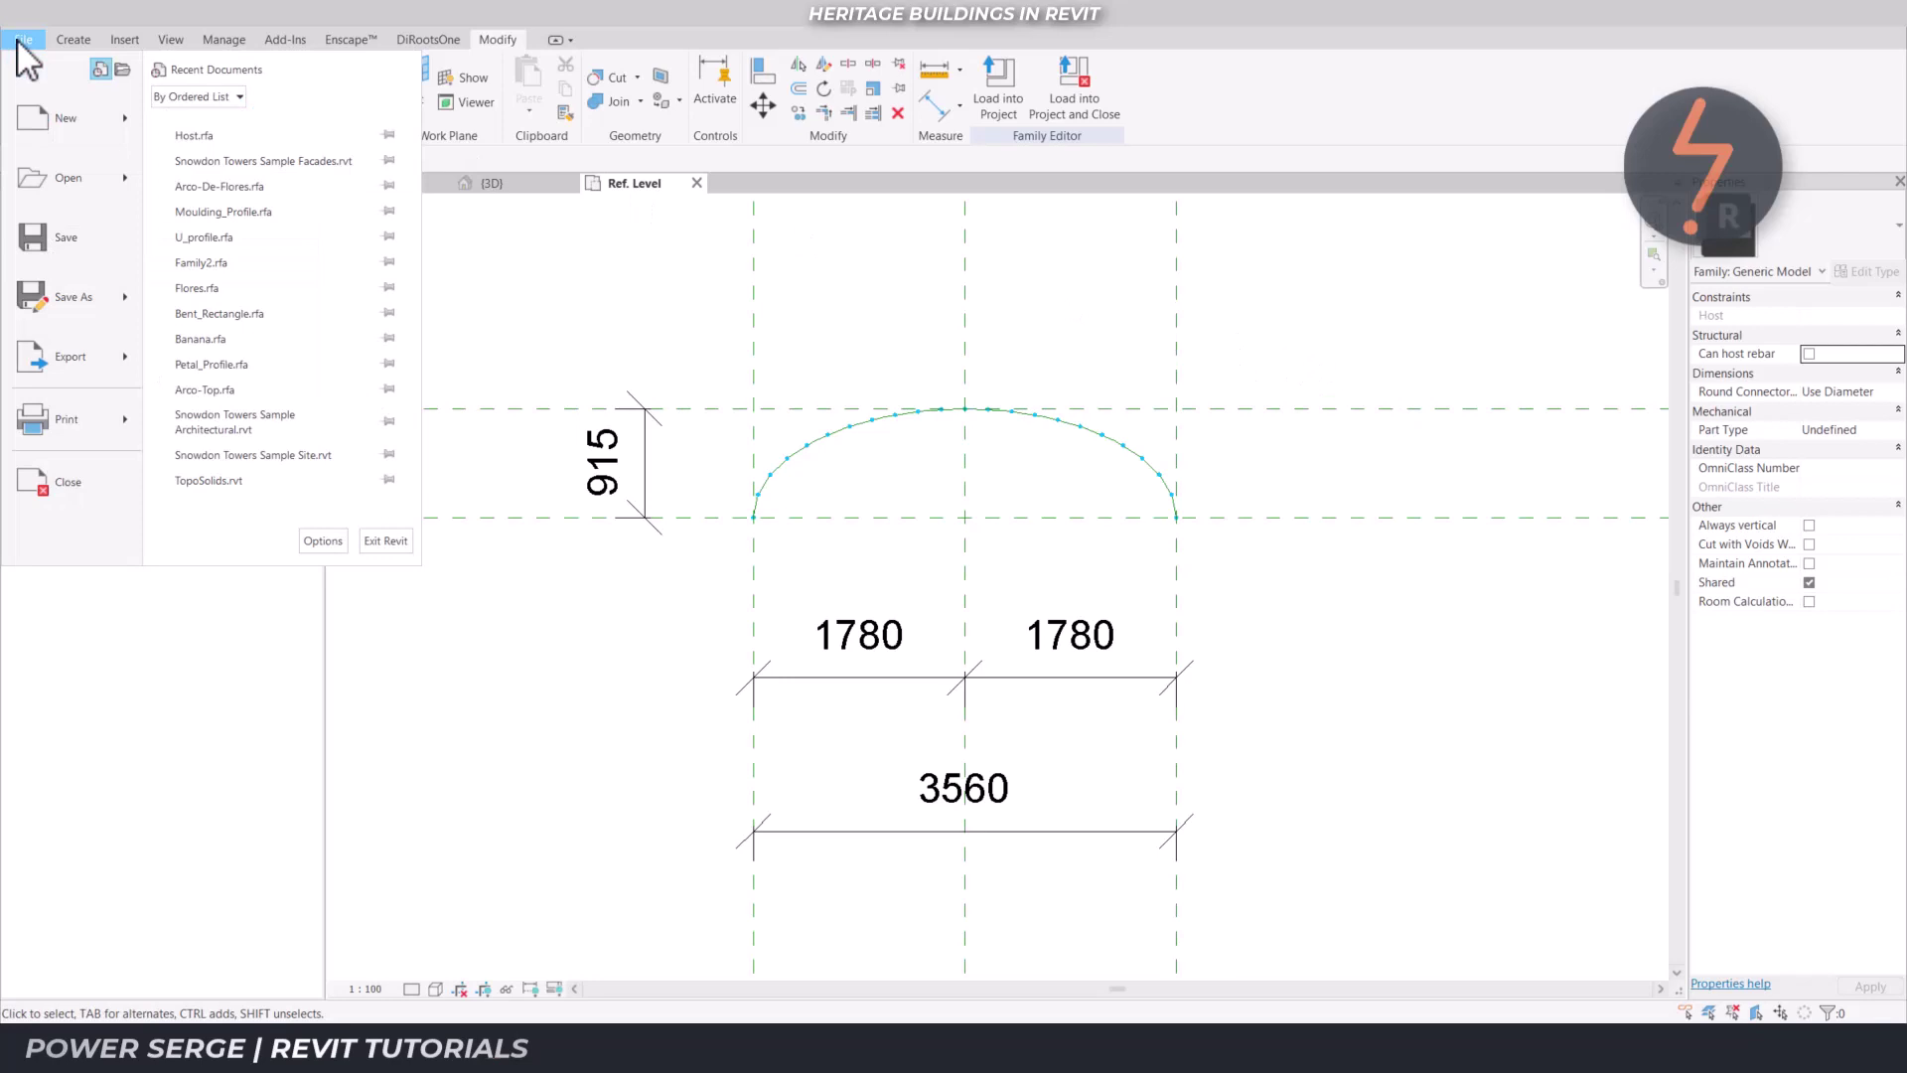
{"action": "mouse_move", "coordinate": [49, 109]}
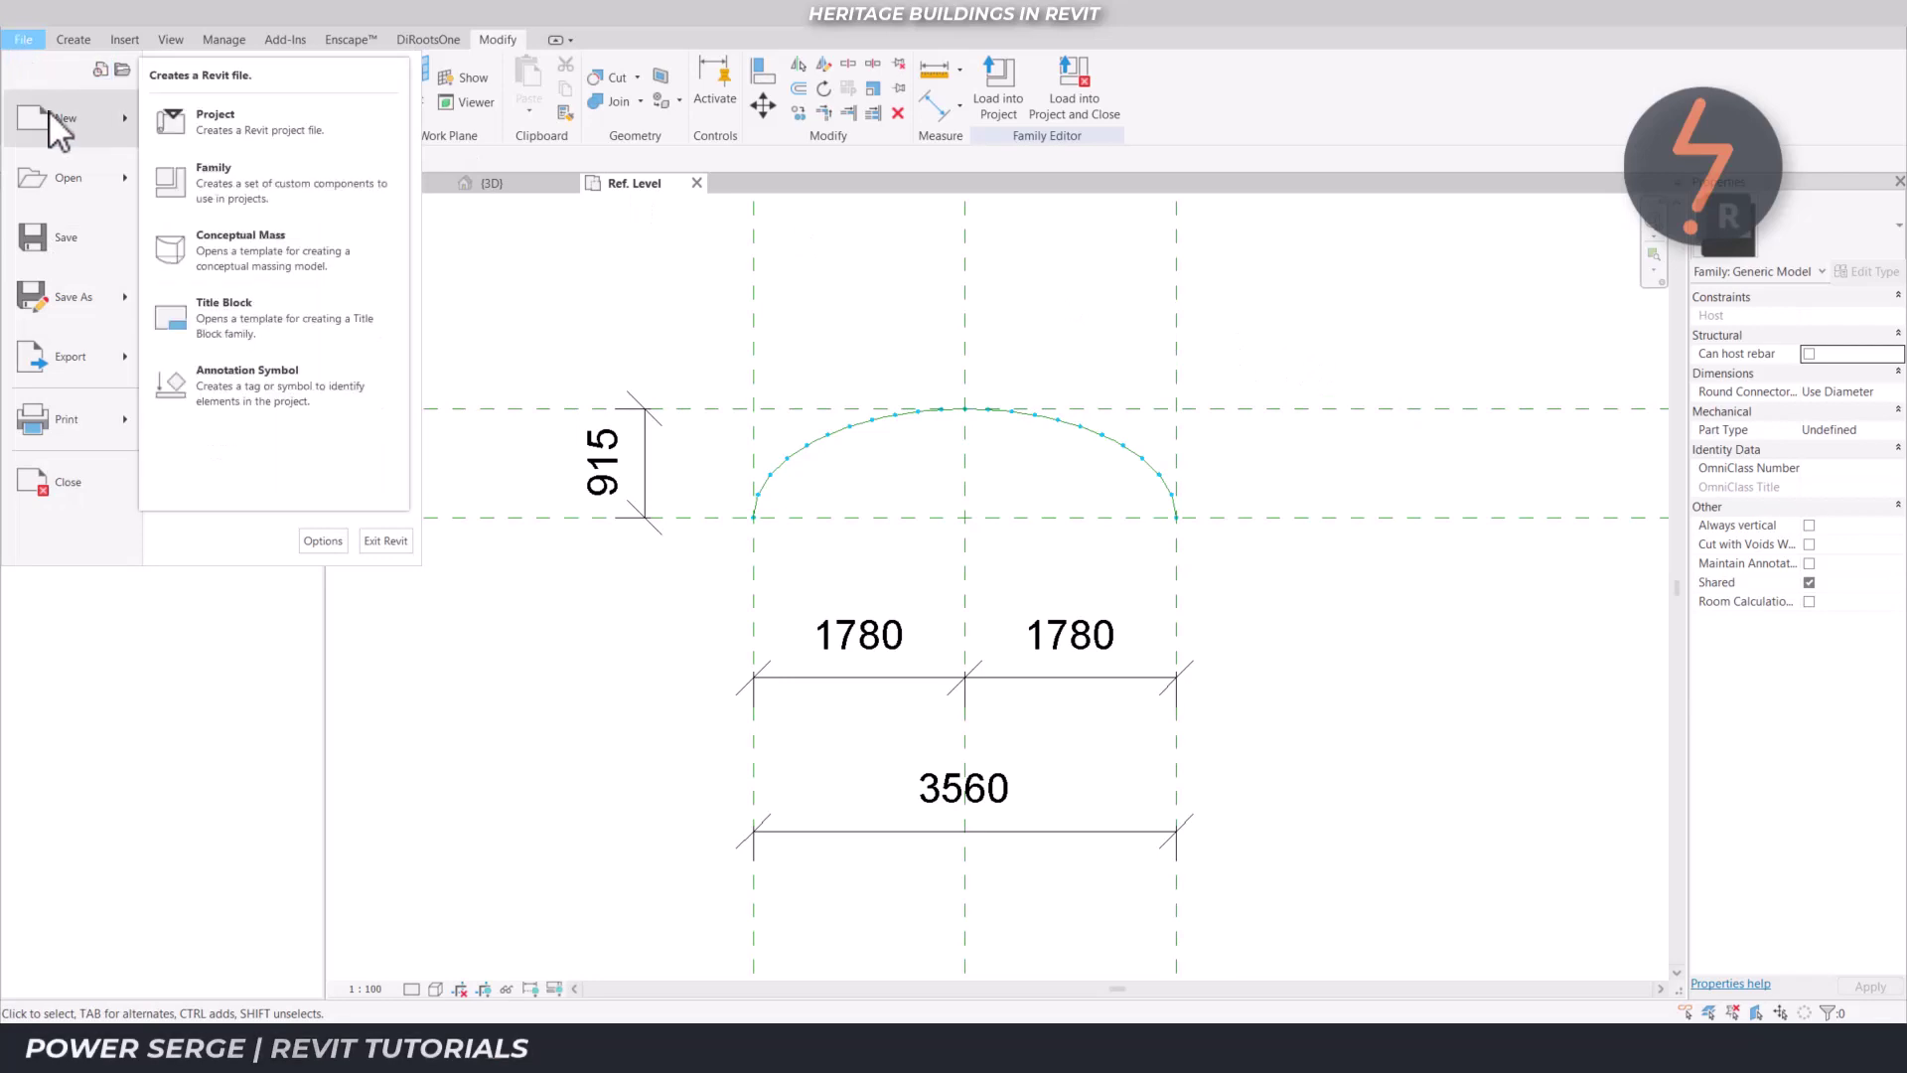
{"action": "left_click", "coordinate": [260, 198]}
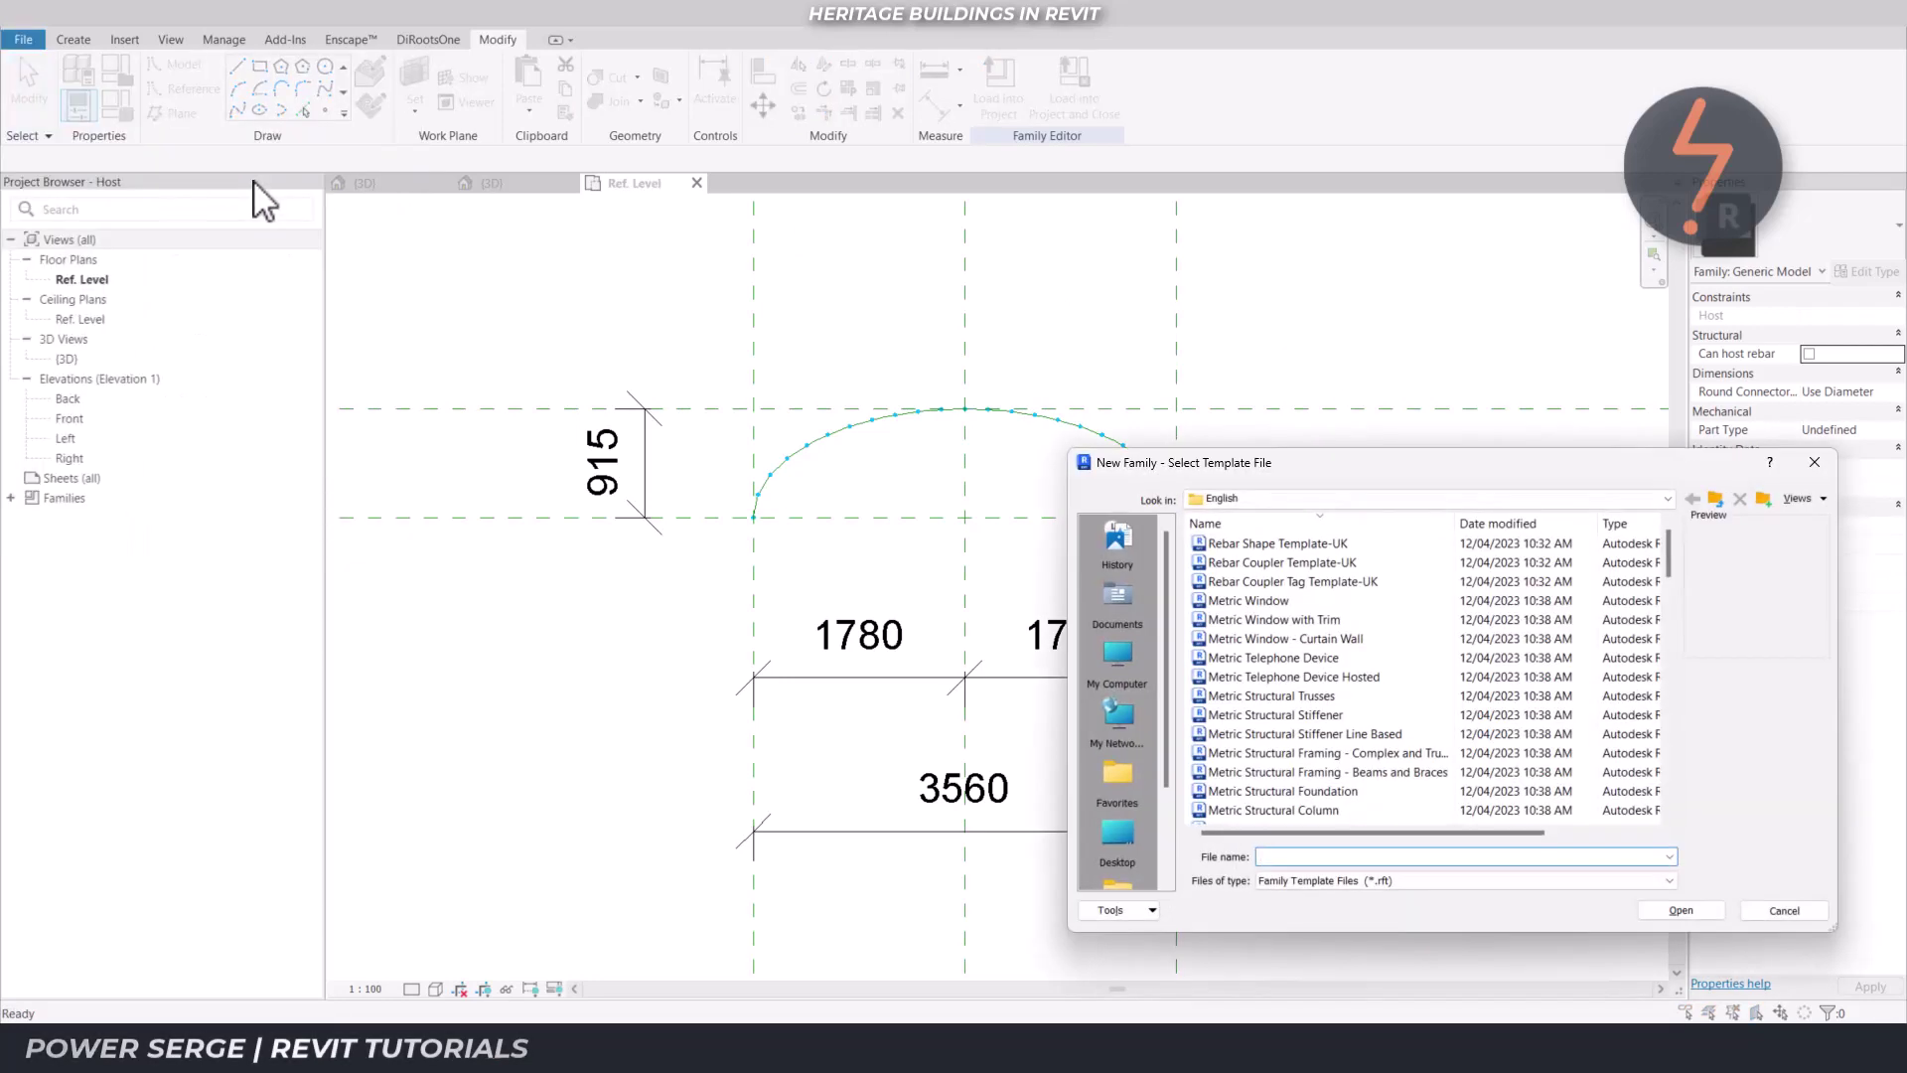
{"action": "left_click", "coordinate": [1668, 814]}
{"action": "left_click", "coordinate": [1668, 813]}
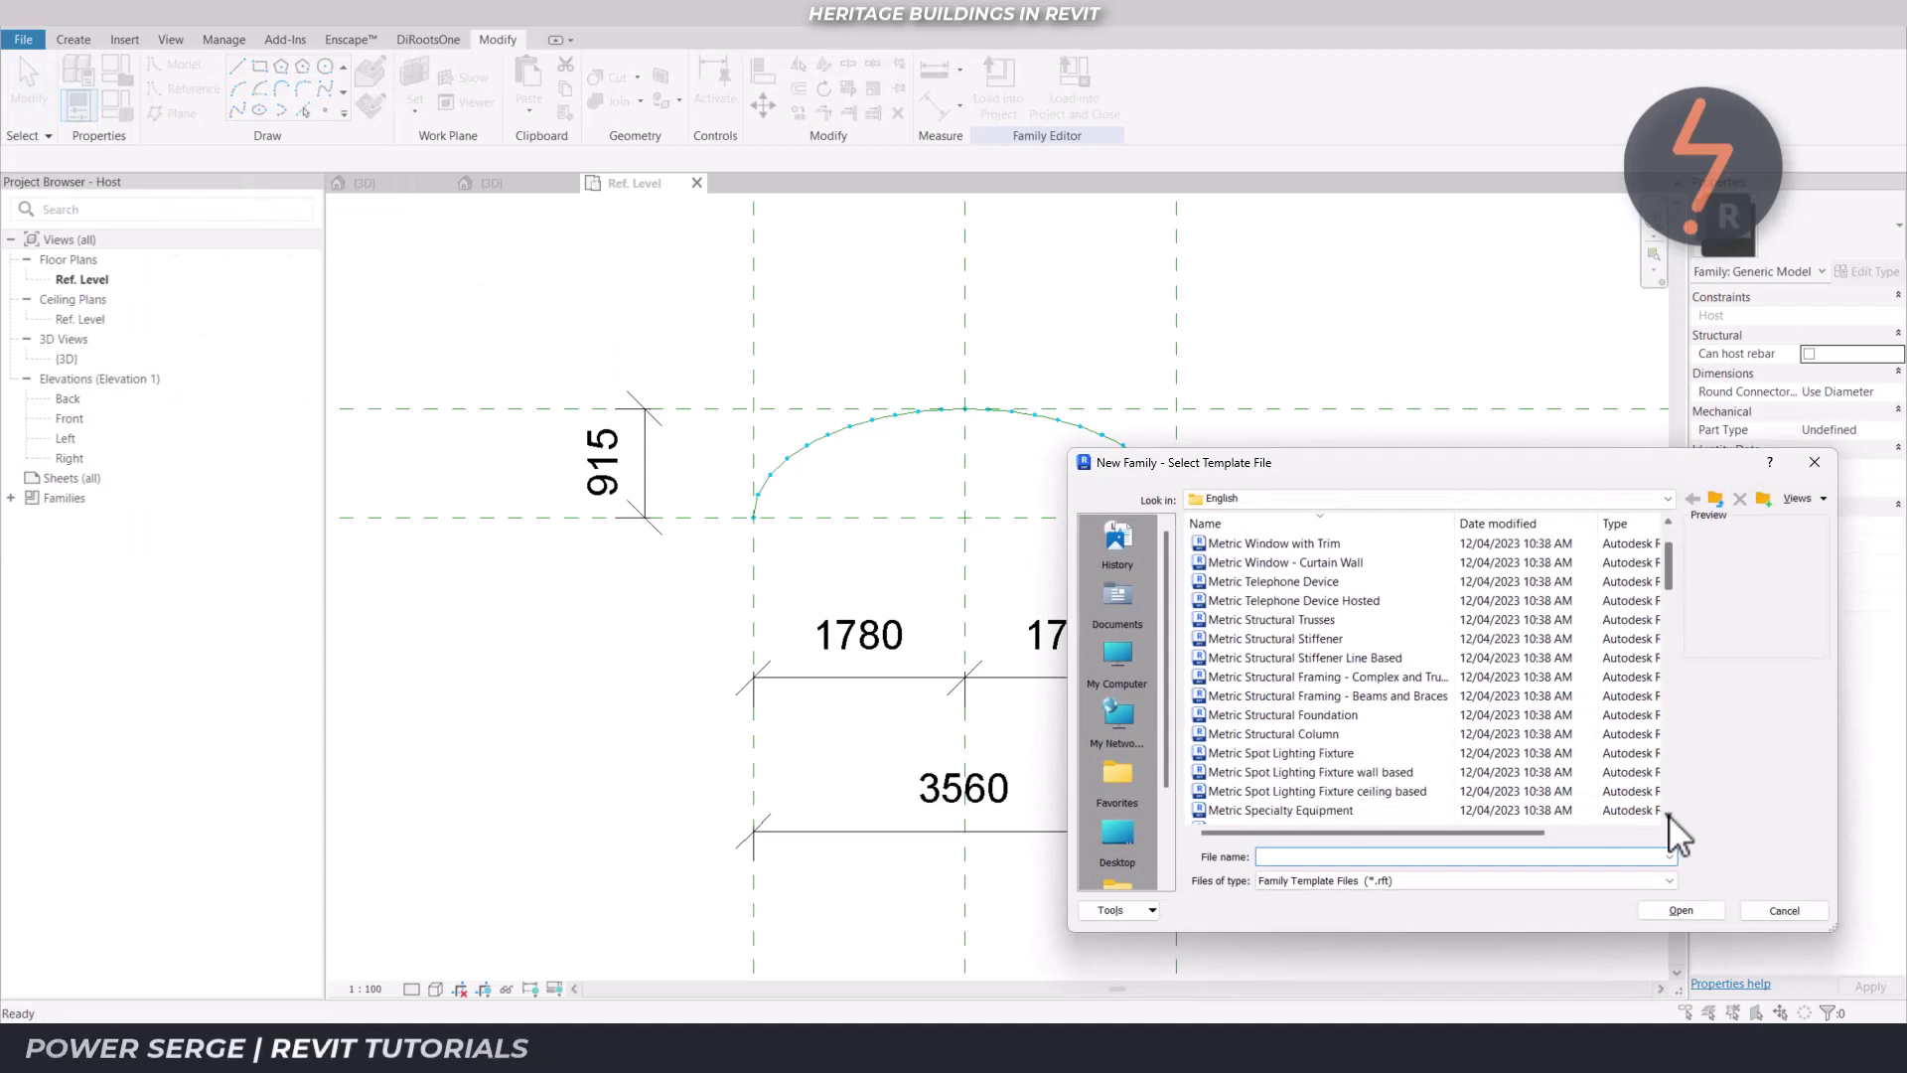
{"action": "left_click", "coordinate": [1668, 814]}
{"action": "left_click", "coordinate": [1668, 813]}
{"action": "left_click", "coordinate": [1668, 813]}
{"action": "left_click", "coordinate": [1669, 814]}
{"action": "left_click", "coordinate": [1668, 814]}
{"action": "left_click", "coordinate": [1668, 813]}
{"action": "left_click", "coordinate": [1669, 813]}
{"action": "left_click", "coordinate": [1668, 813]}
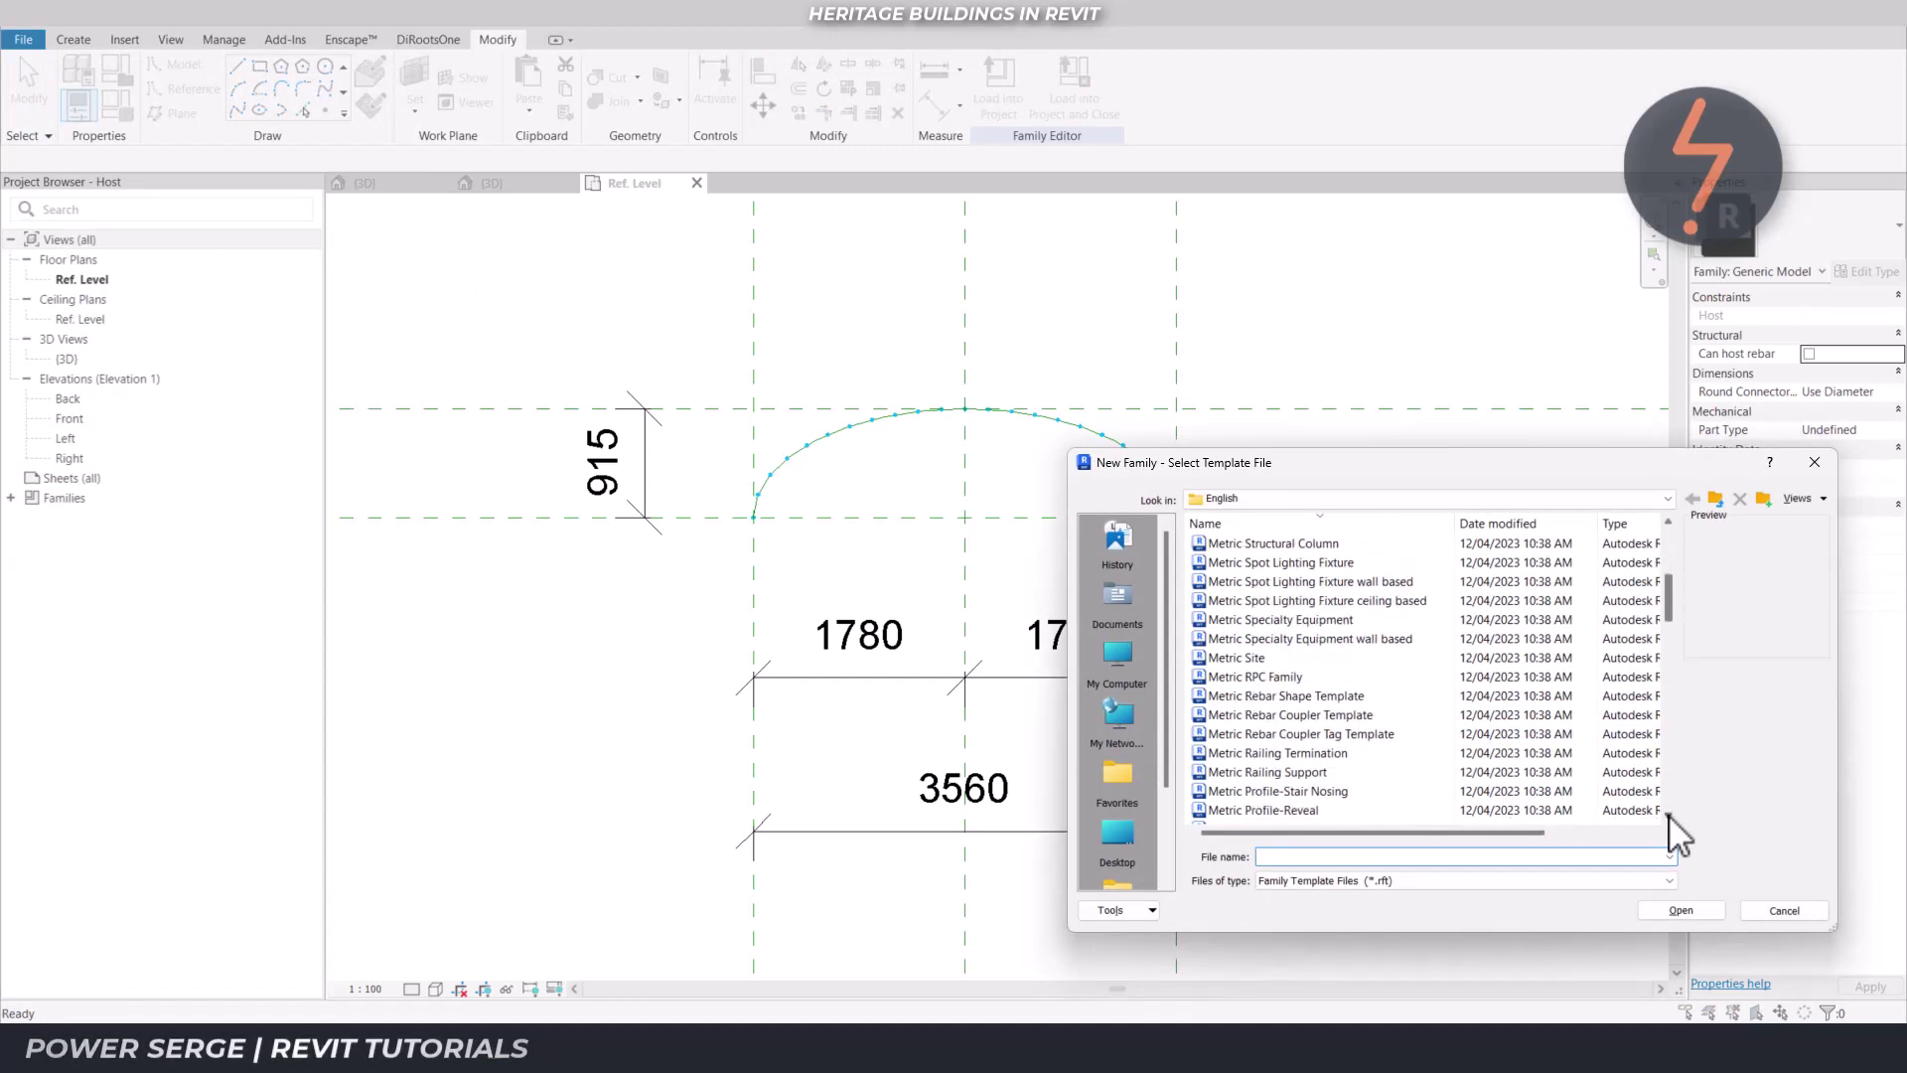
{"action": "left_click", "coordinate": [1668, 814]}
{"action": "left_click", "coordinate": [1669, 813]}
{"action": "left_click", "coordinate": [1669, 813]}
{"action": "left_click", "coordinate": [1668, 813]}
{"action": "left_click", "coordinate": [1668, 814]}
{"action": "left_click", "coordinate": [1668, 813]}
{"action": "left_click", "coordinate": [1669, 813]}
{"action": "left_click", "coordinate": [1668, 814]}
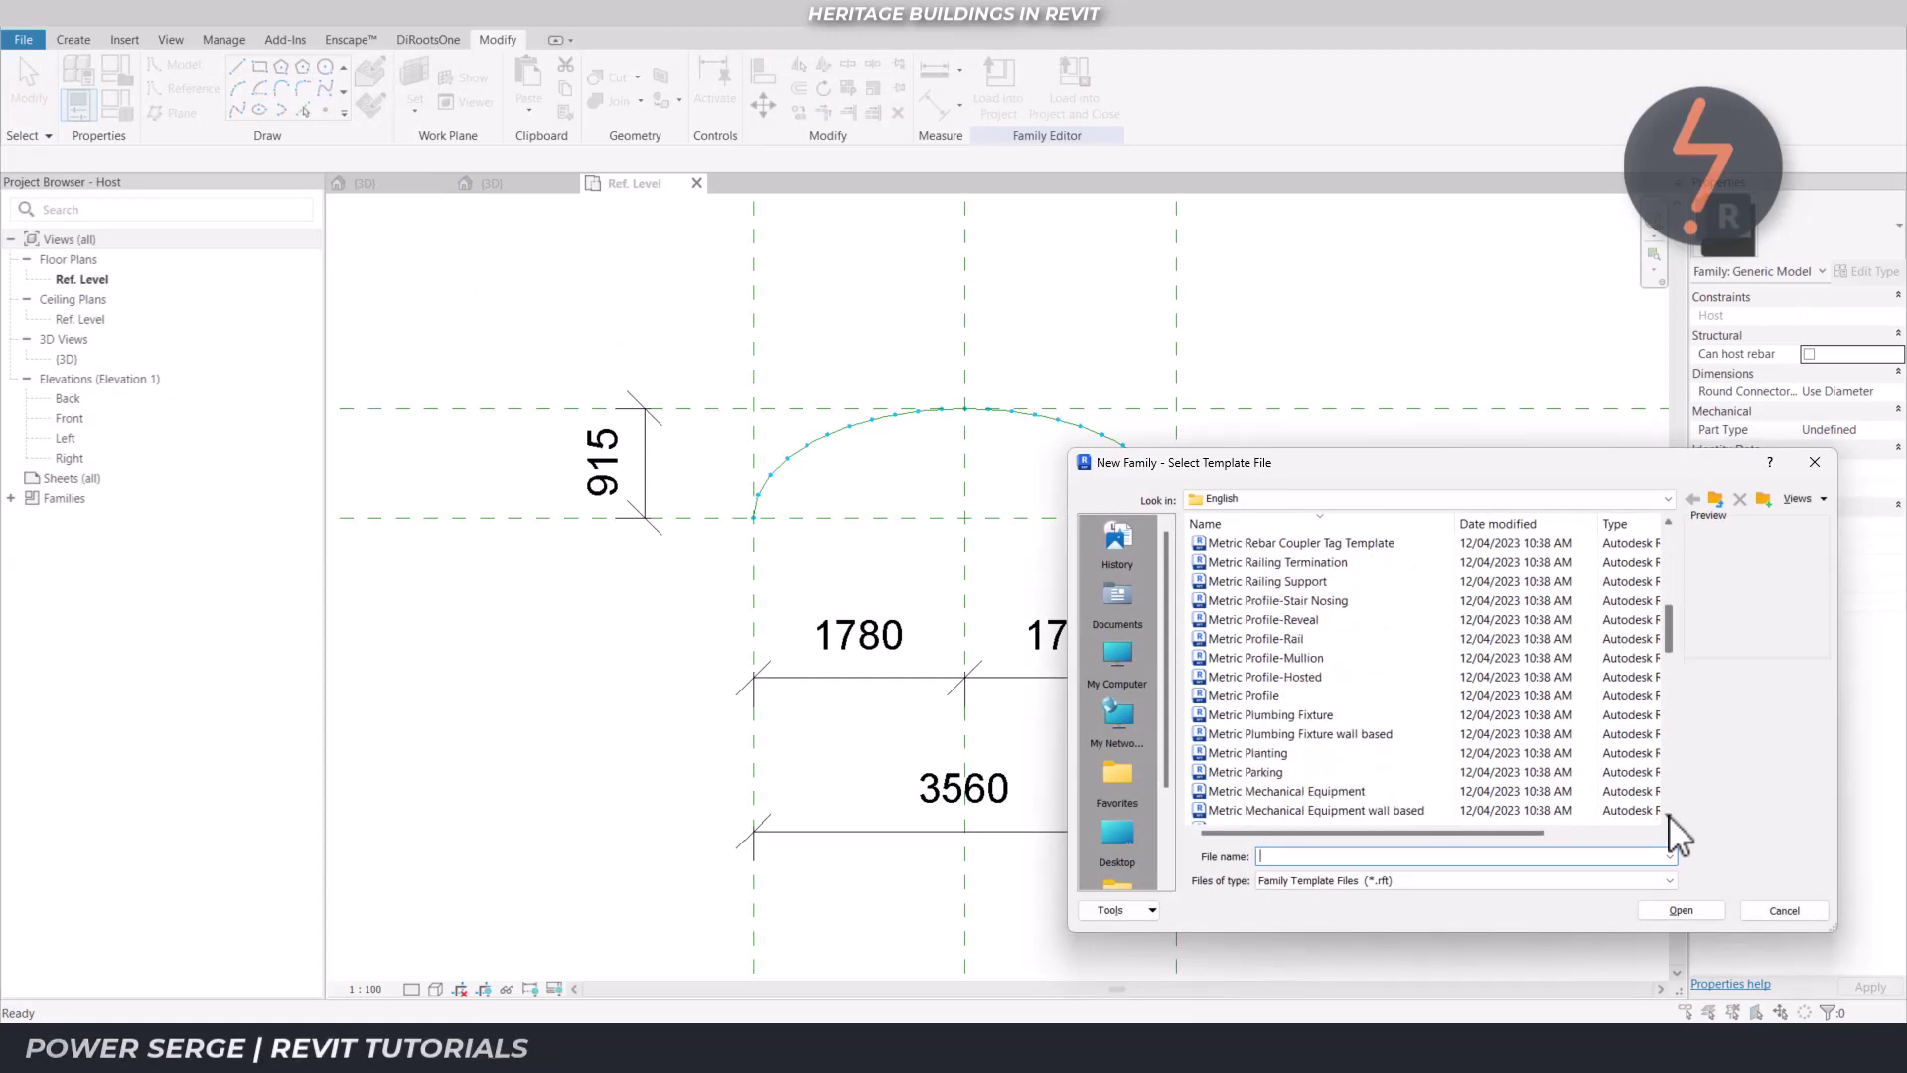
{"action": "left_click", "coordinate": [1668, 813]}
{"action": "left_click", "coordinate": [1668, 813]}
{"action": "left_click", "coordinate": [1668, 813]}
{"action": "left_click", "coordinate": [1669, 813]}
{"action": "left_click", "coordinate": [1668, 814]}
{"action": "left_click", "coordinate": [1668, 814]}
{"action": "left_click", "coordinate": [1669, 813]}
{"action": "left_click", "coordinate": [1669, 813]}
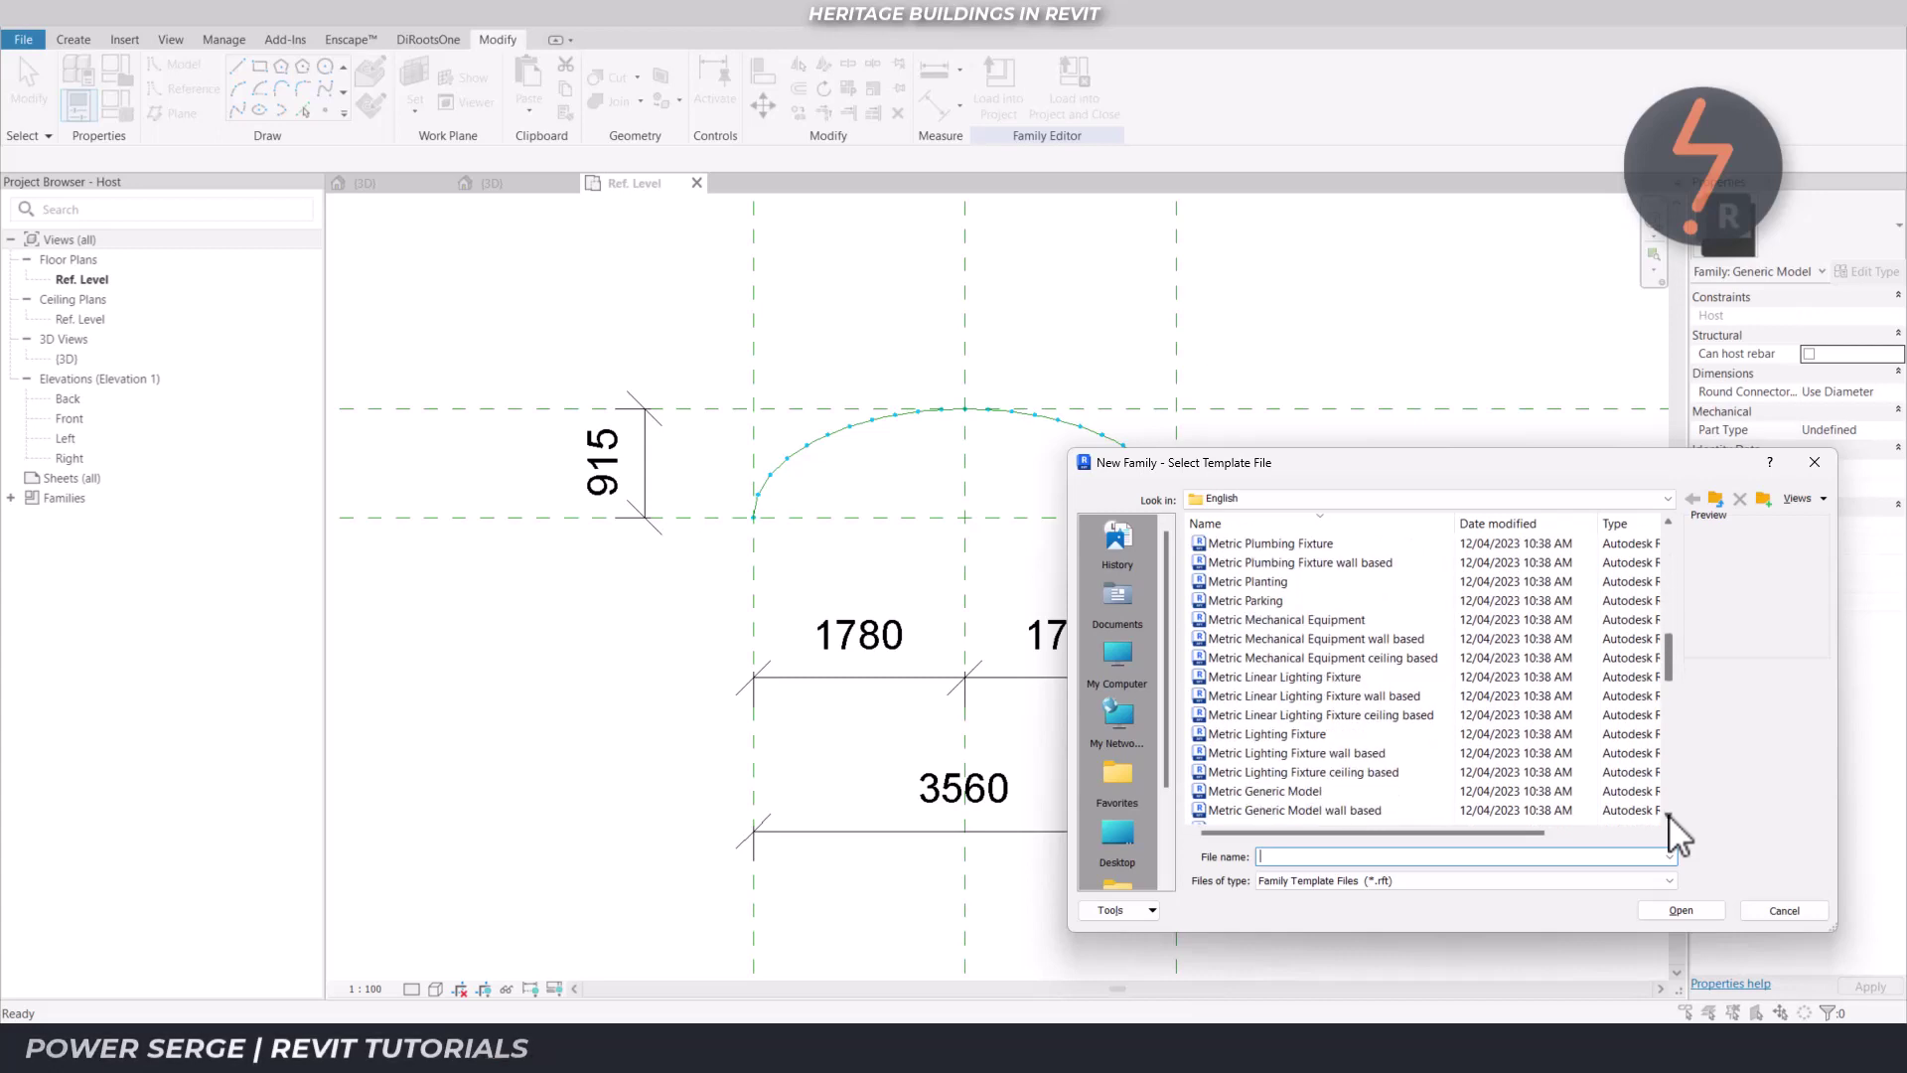
{"action": "left_click", "coordinate": [1668, 813]}
{"action": "left_click", "coordinate": [1668, 813]}
{"action": "left_click", "coordinate": [1668, 814]}
{"action": "left_click", "coordinate": [1668, 814]}
{"action": "left_click", "coordinate": [1668, 813]}
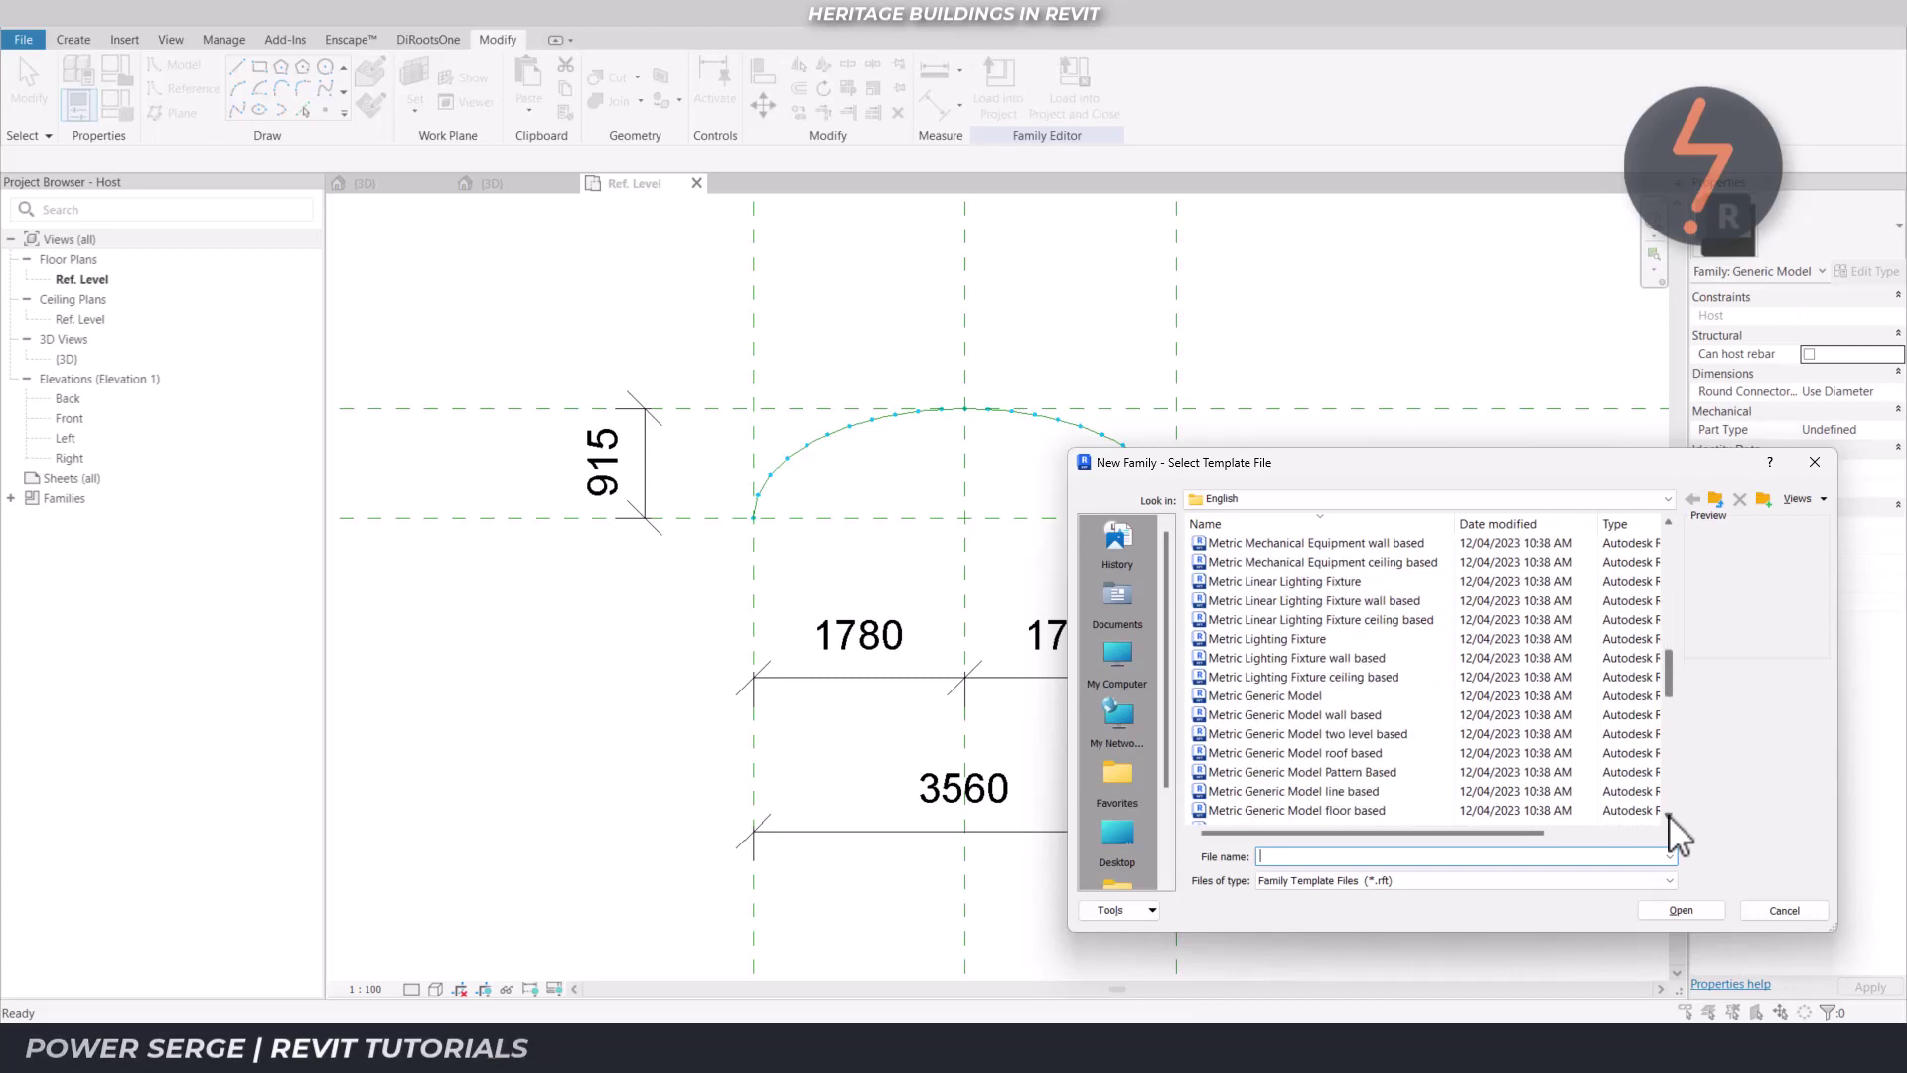
{"action": "left_click", "coordinate": [1669, 814]}
{"action": "left_click", "coordinate": [1668, 813]}
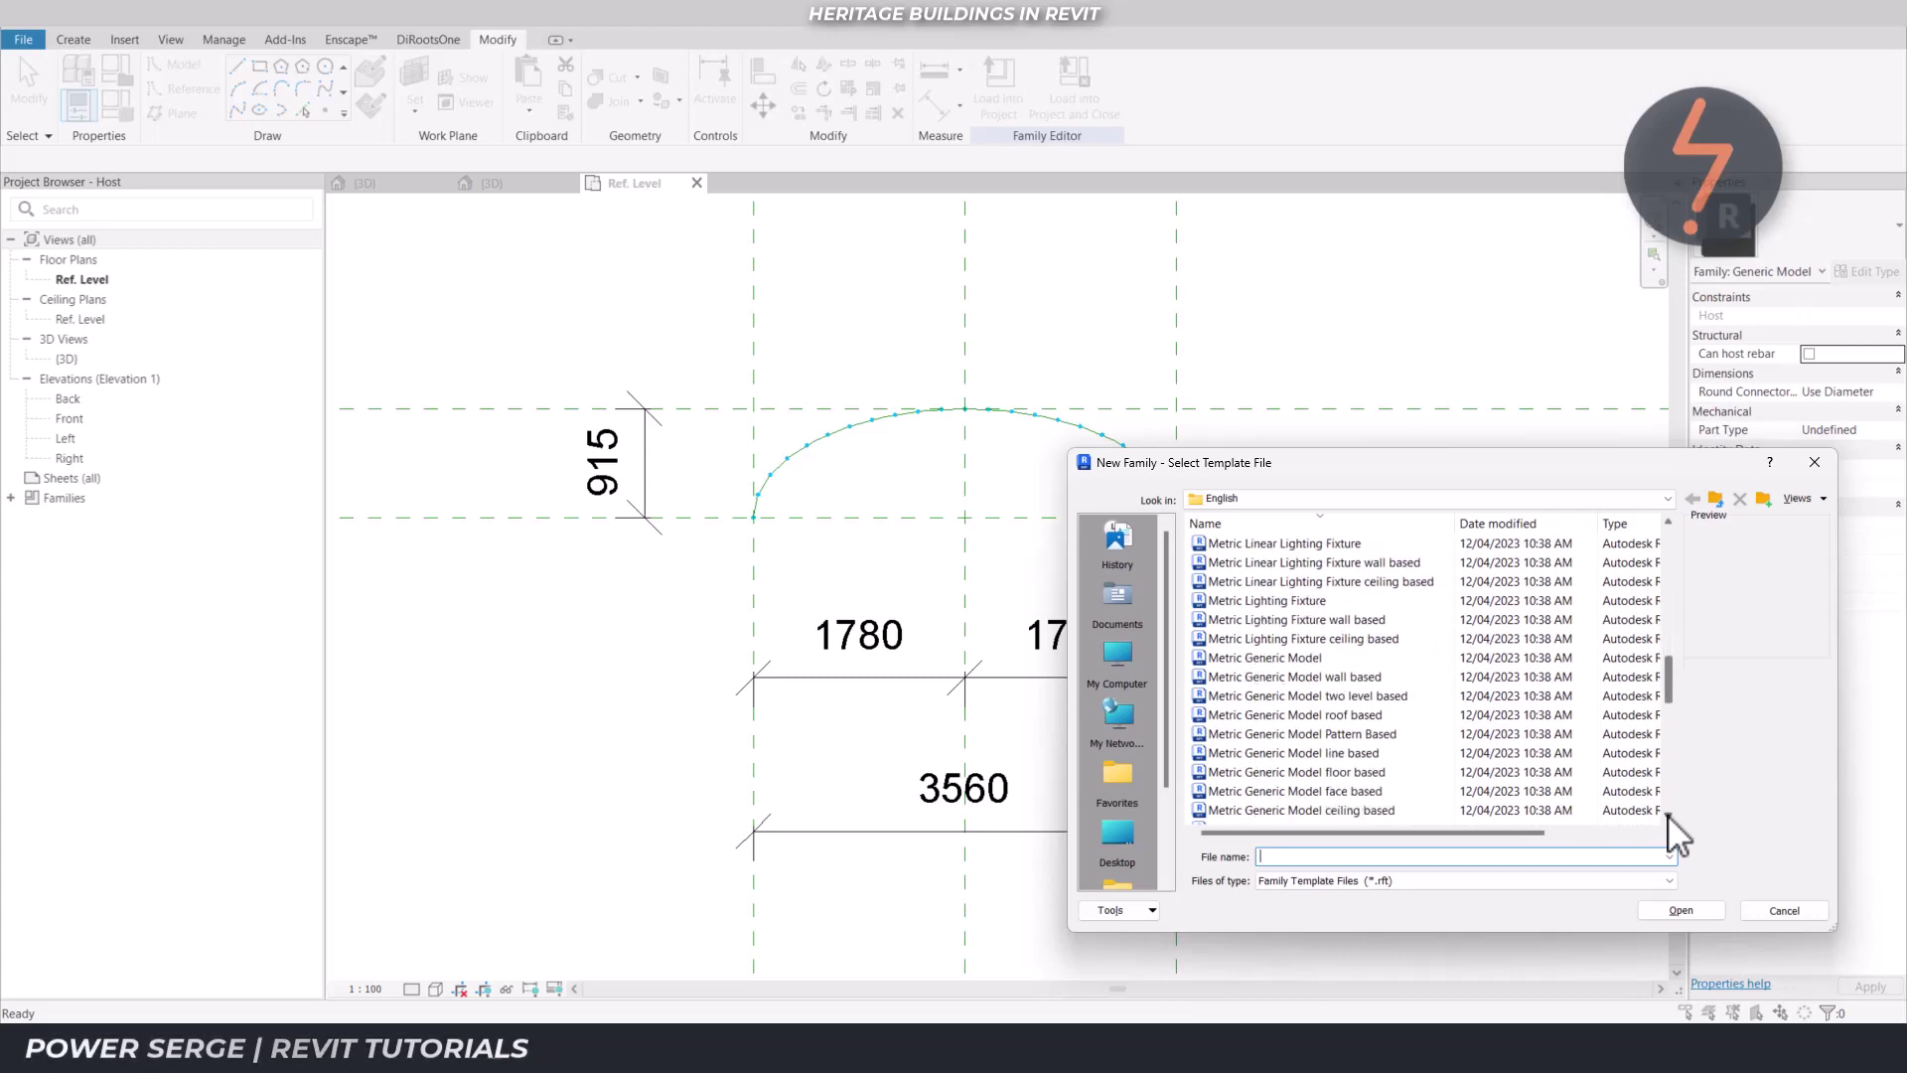
{"action": "left_click", "coordinate": [1412, 794]}
{"action": "left_click", "coordinate": [1664, 907]}
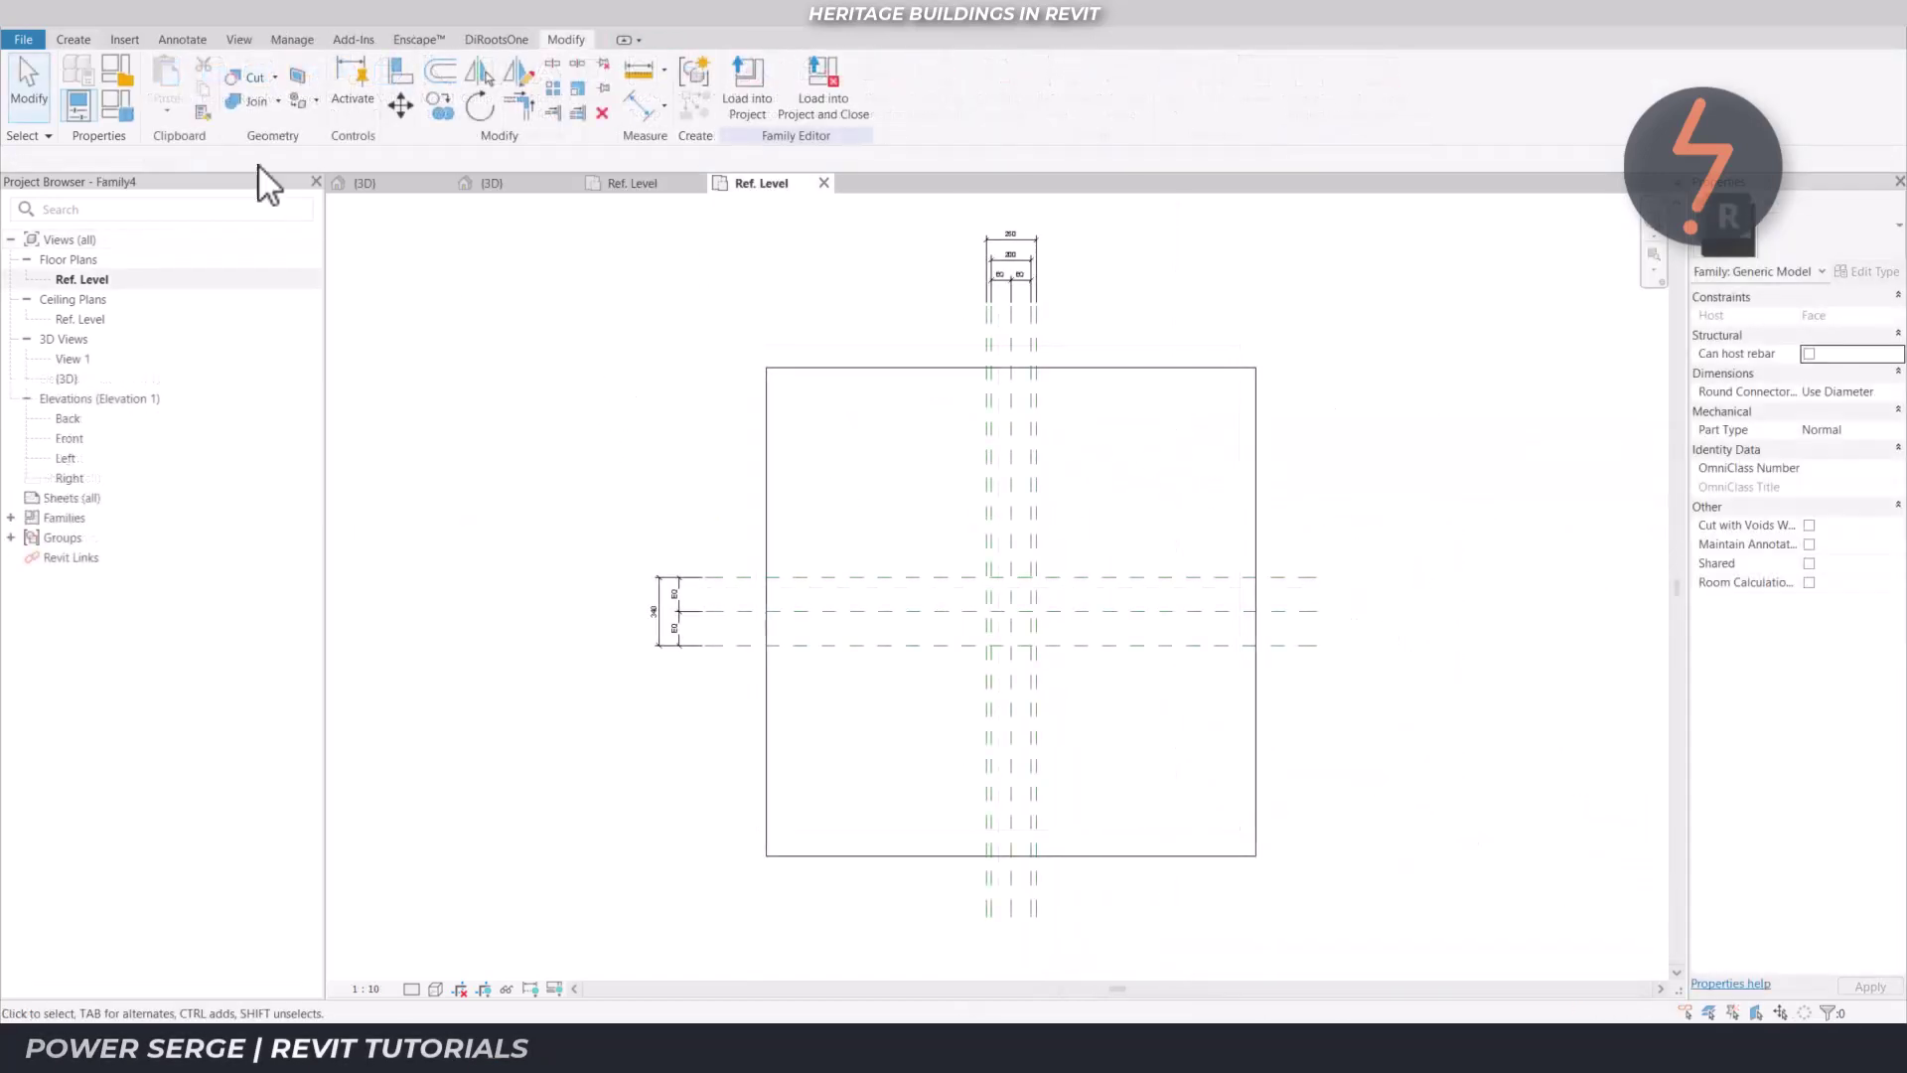
Start a solid extrusion and zoom in on the central reference planes
{"action": "left_click", "coordinate": [59, 41]}
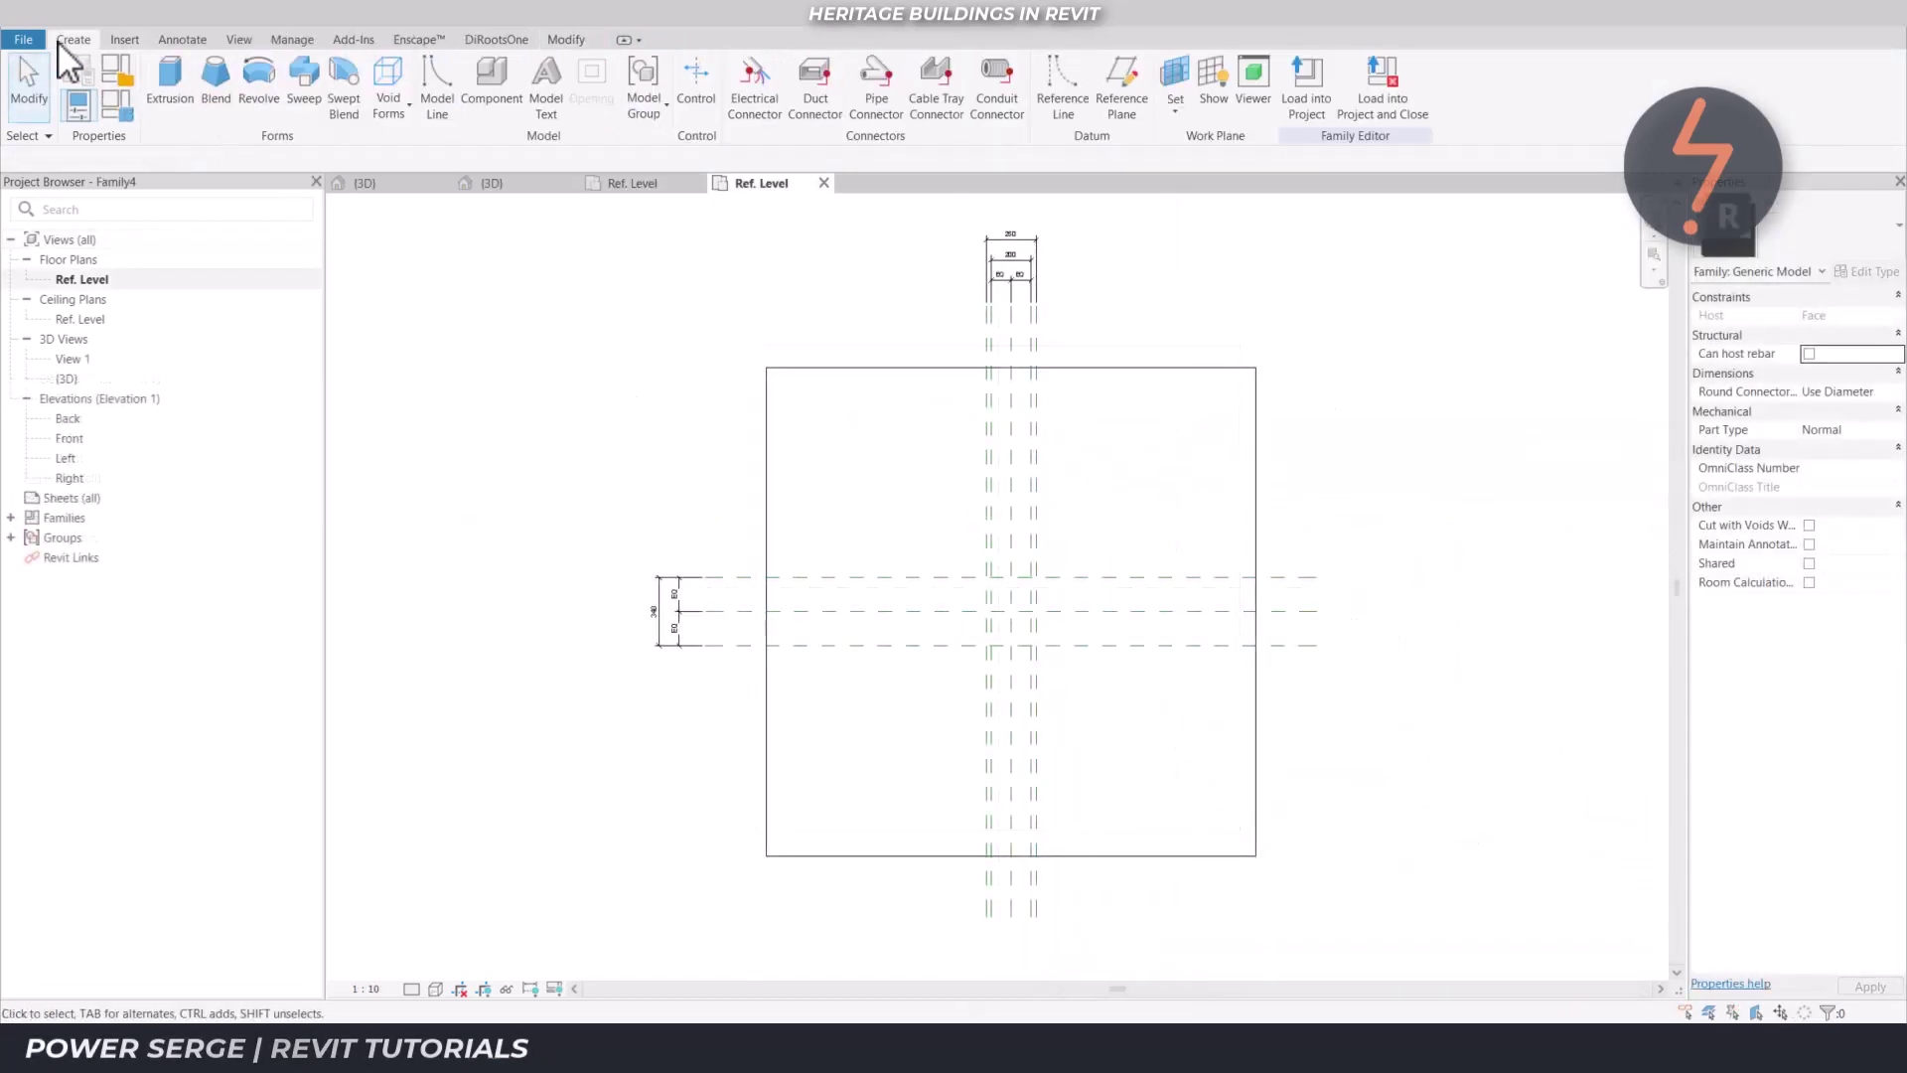
{"action": "left_click", "coordinate": [164, 97]}
{"action": "right_click", "coordinate": [621, 493]}
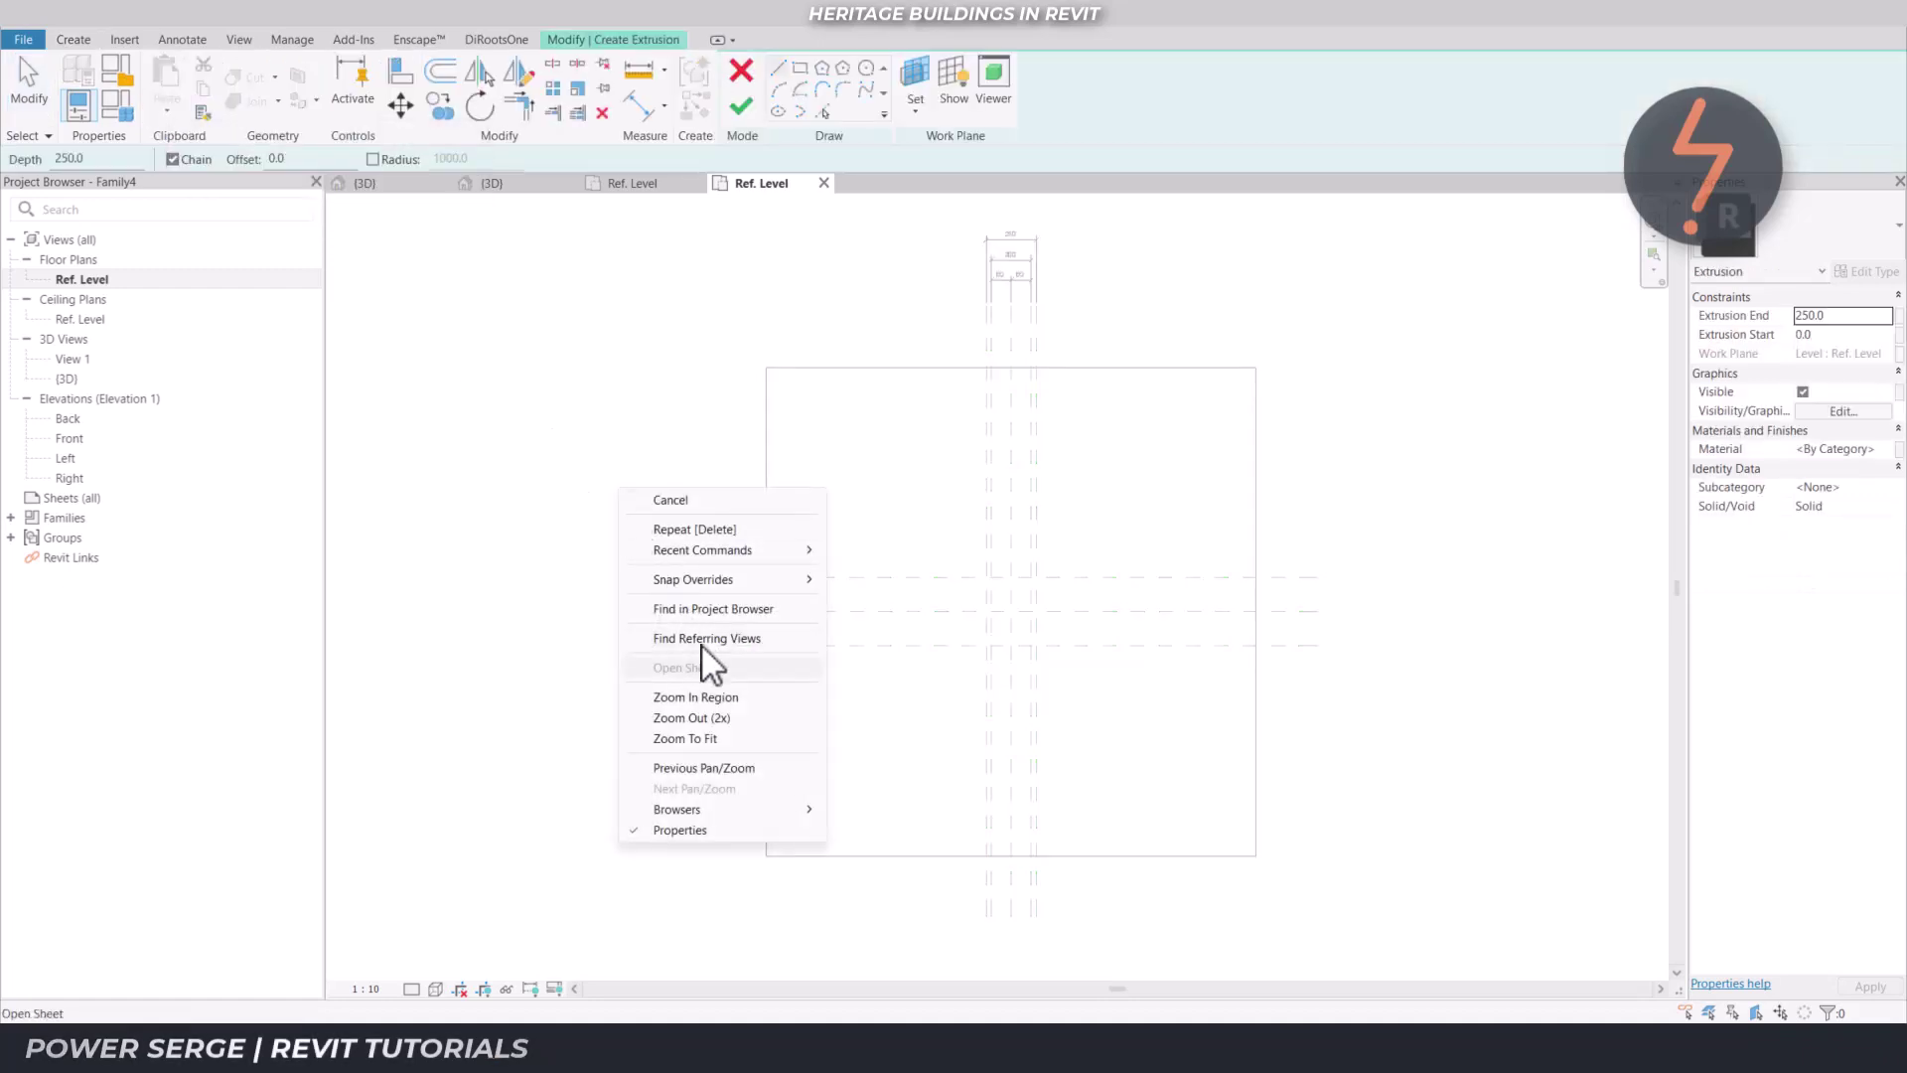
{"action": "left_click", "coordinate": [730, 697]}
{"action": "left_click_drag", "start_coordinate": [942, 531], "coordinate": [1082, 675]}
{"action": "key", "text": "Escape"}
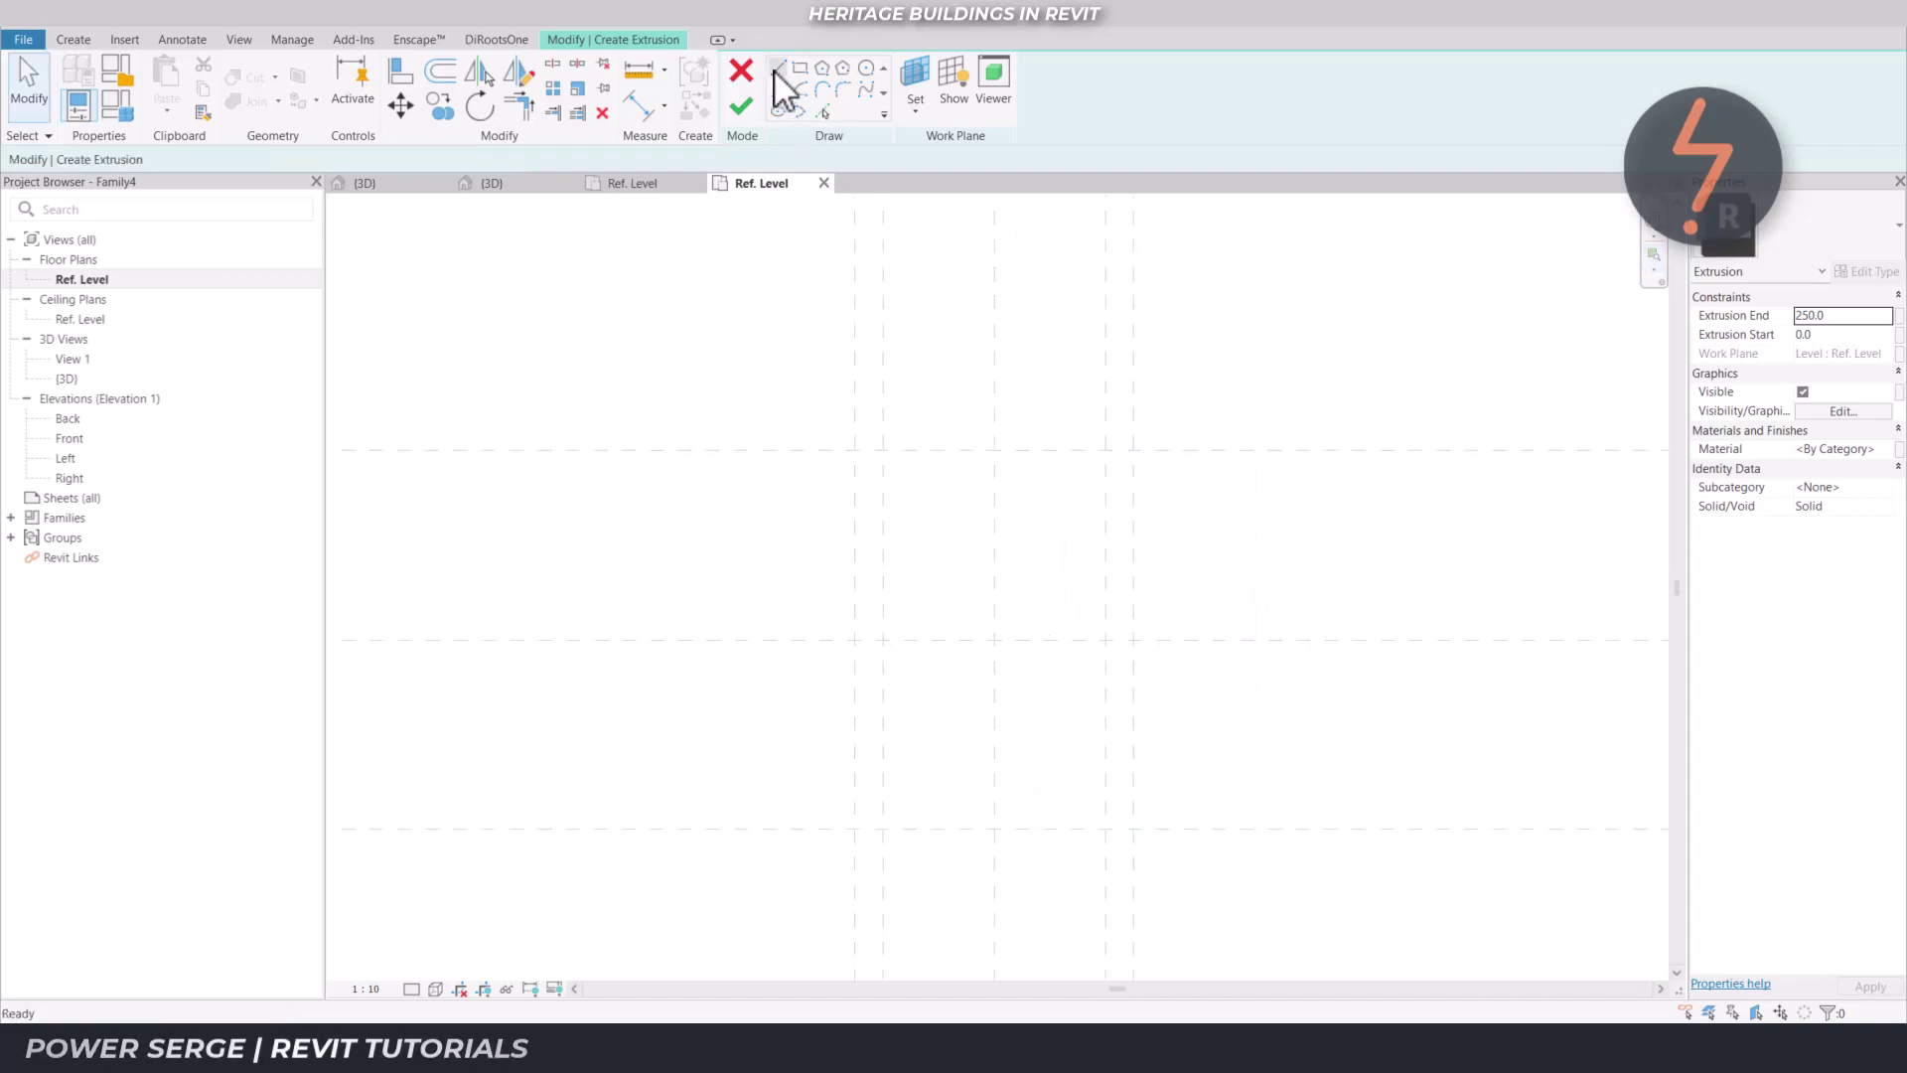
Sketch a tapered trapezoid profile on the reference planes and finish the 250-deep extrusion
{"action": "left_click", "coordinate": [777, 70]}
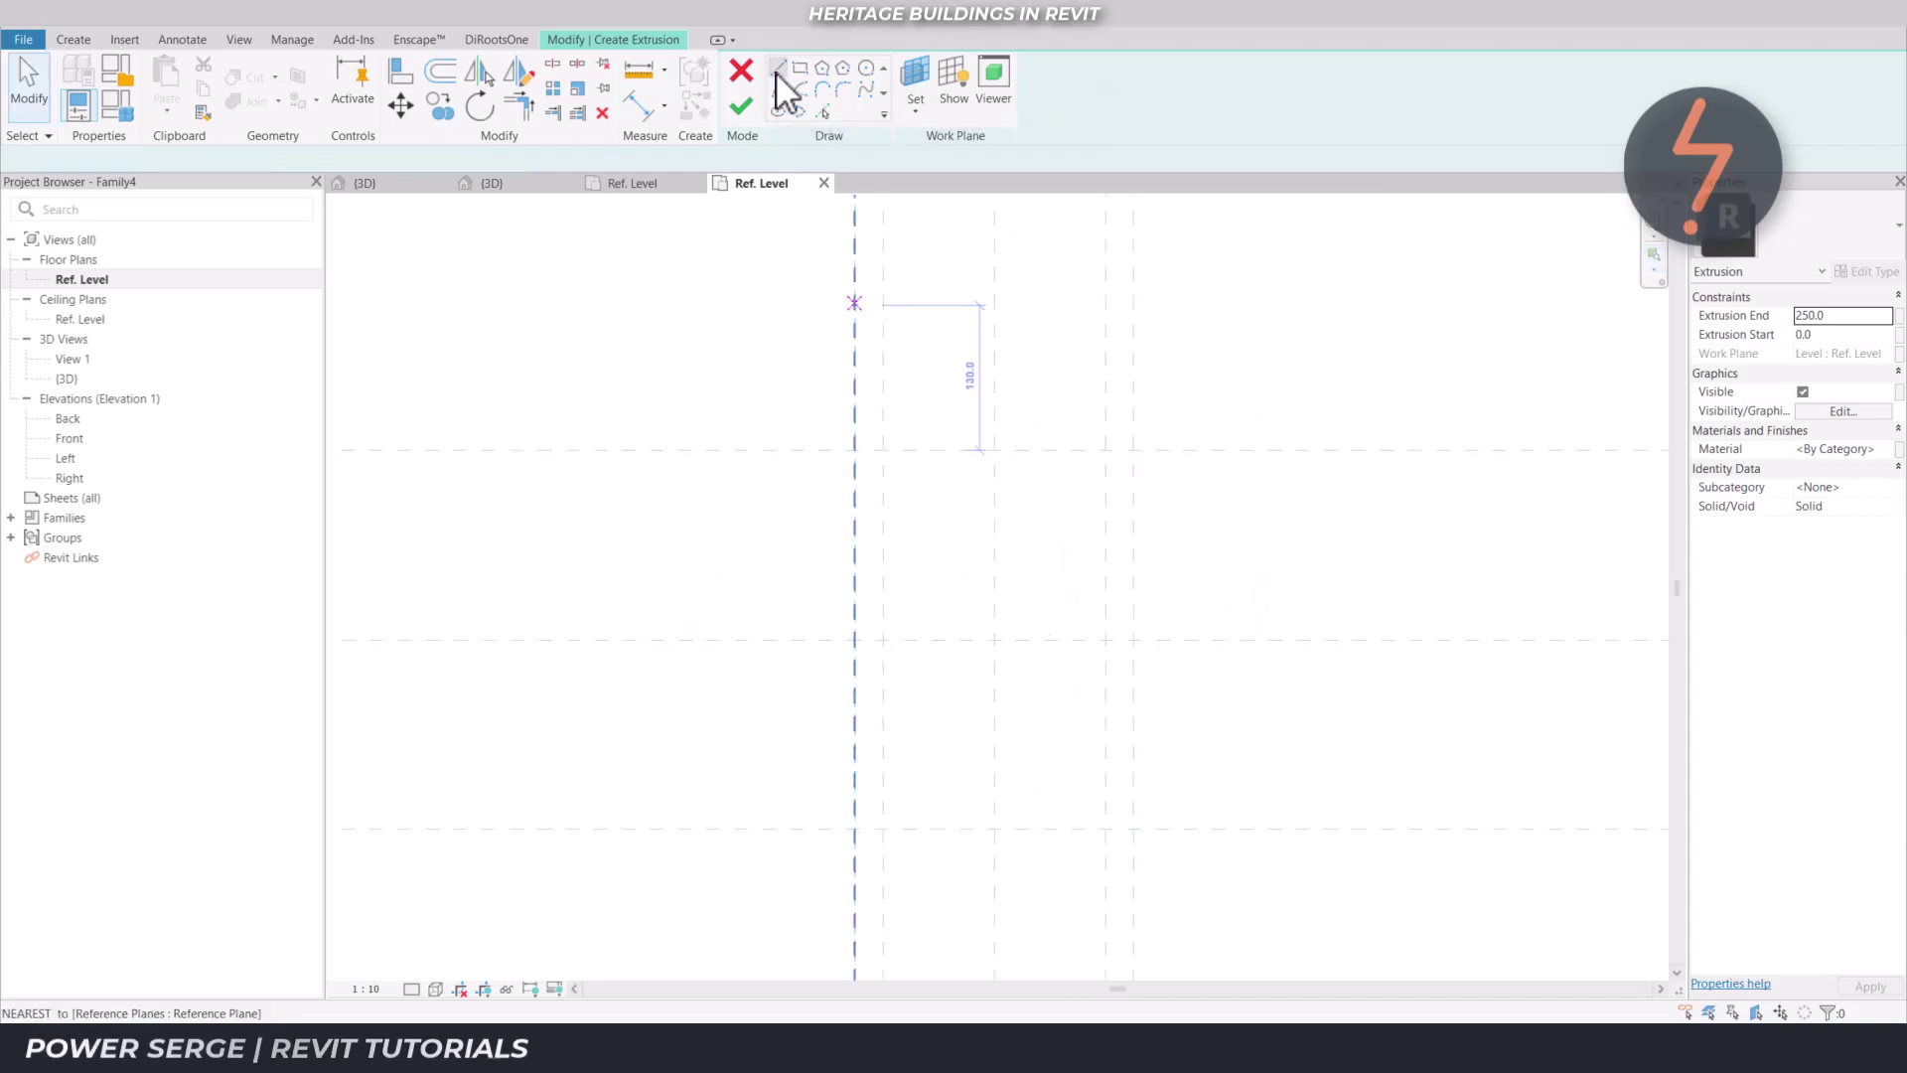
{"action": "left_click", "coordinate": [1133, 450]}
{"action": "left_click", "coordinate": [855, 450]}
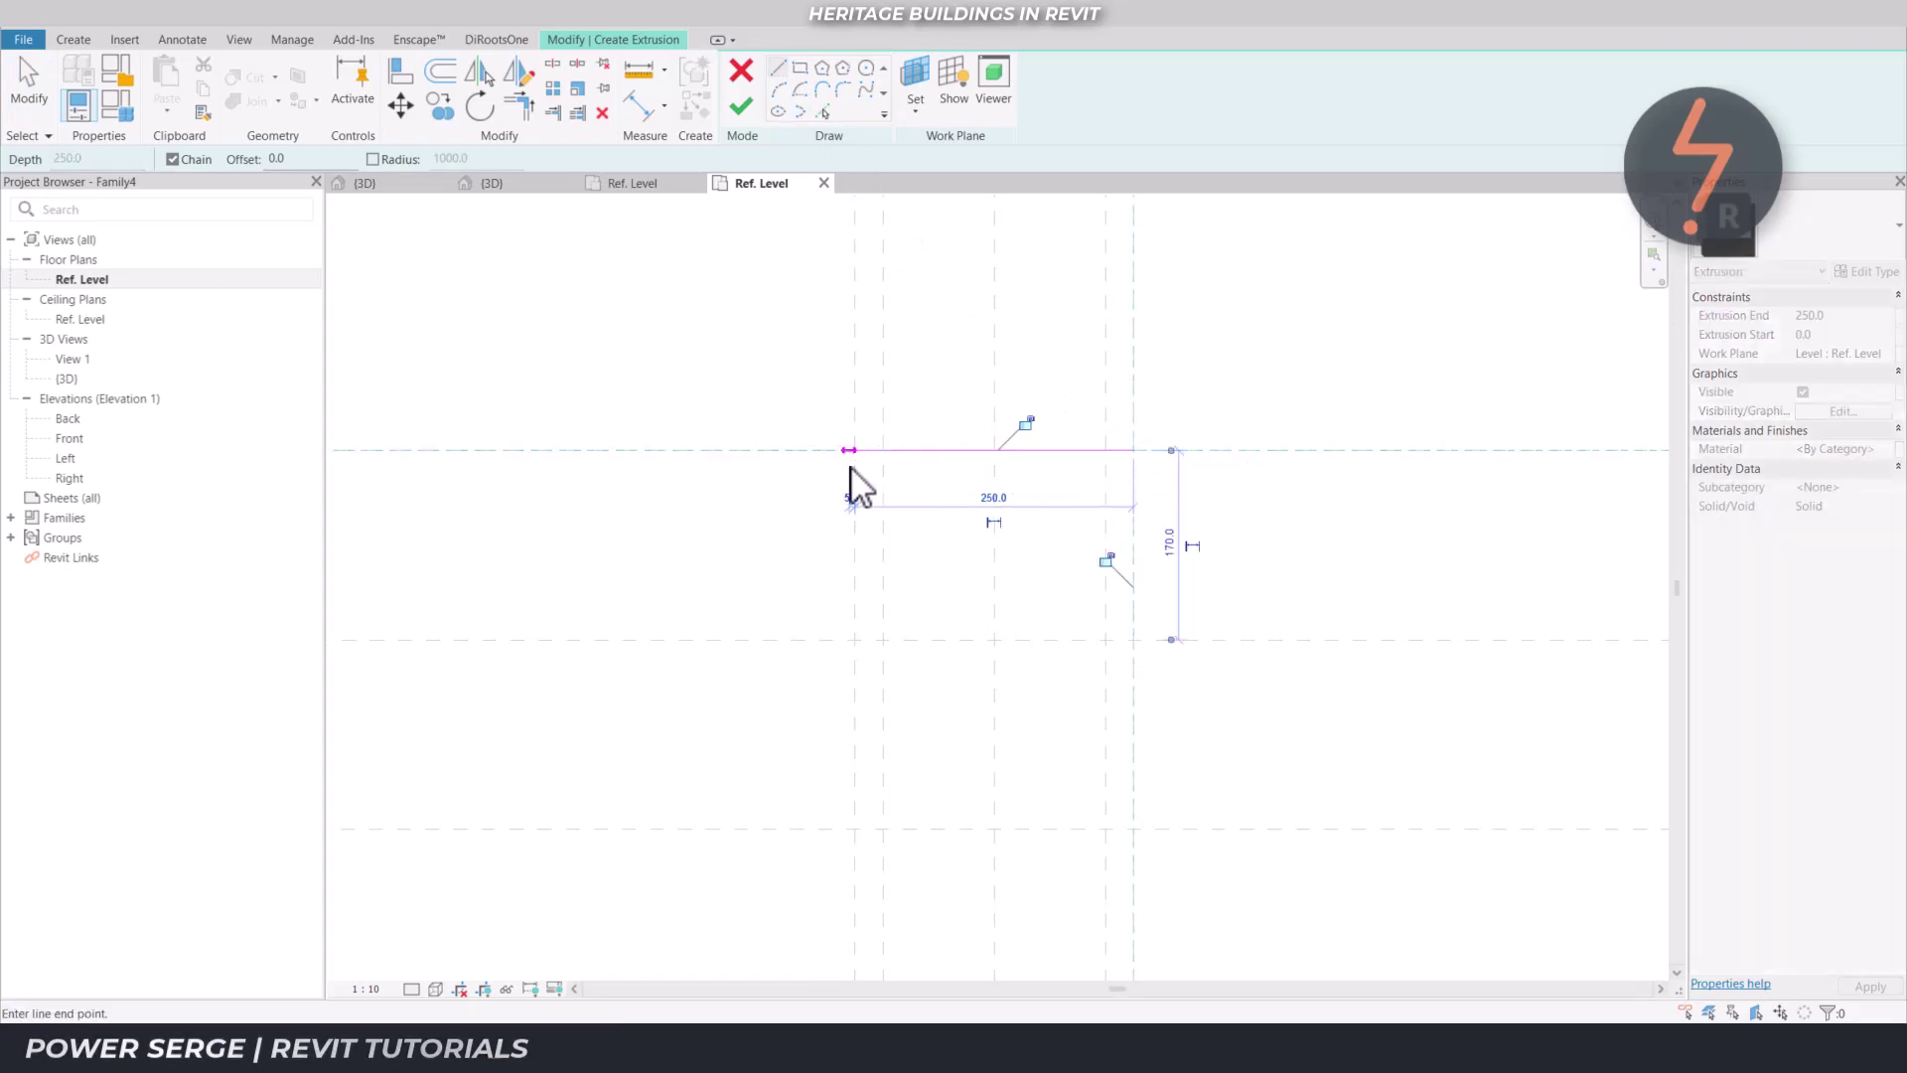
{"action": "left_click", "coordinate": [883, 828]}
{"action": "left_click", "coordinate": [1105, 827]}
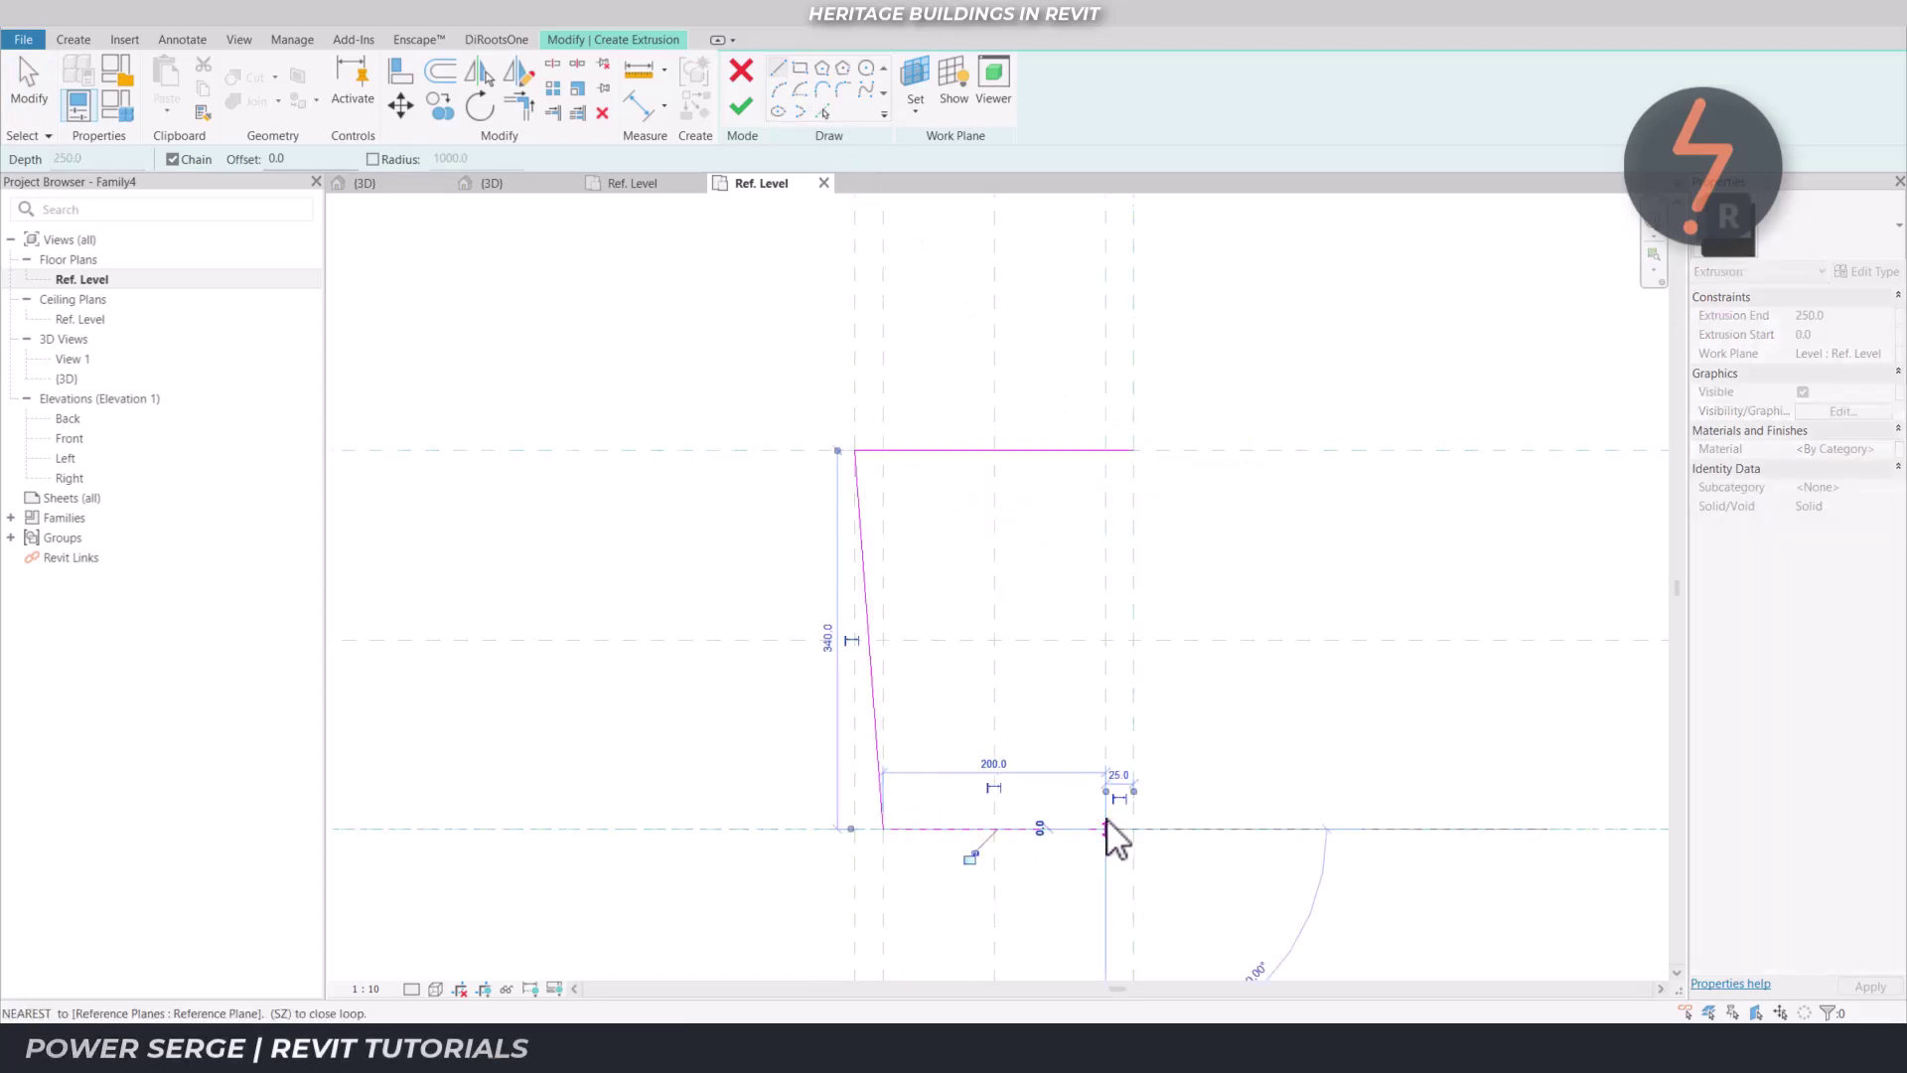
{"action": "left_click", "coordinate": [1133, 450]}
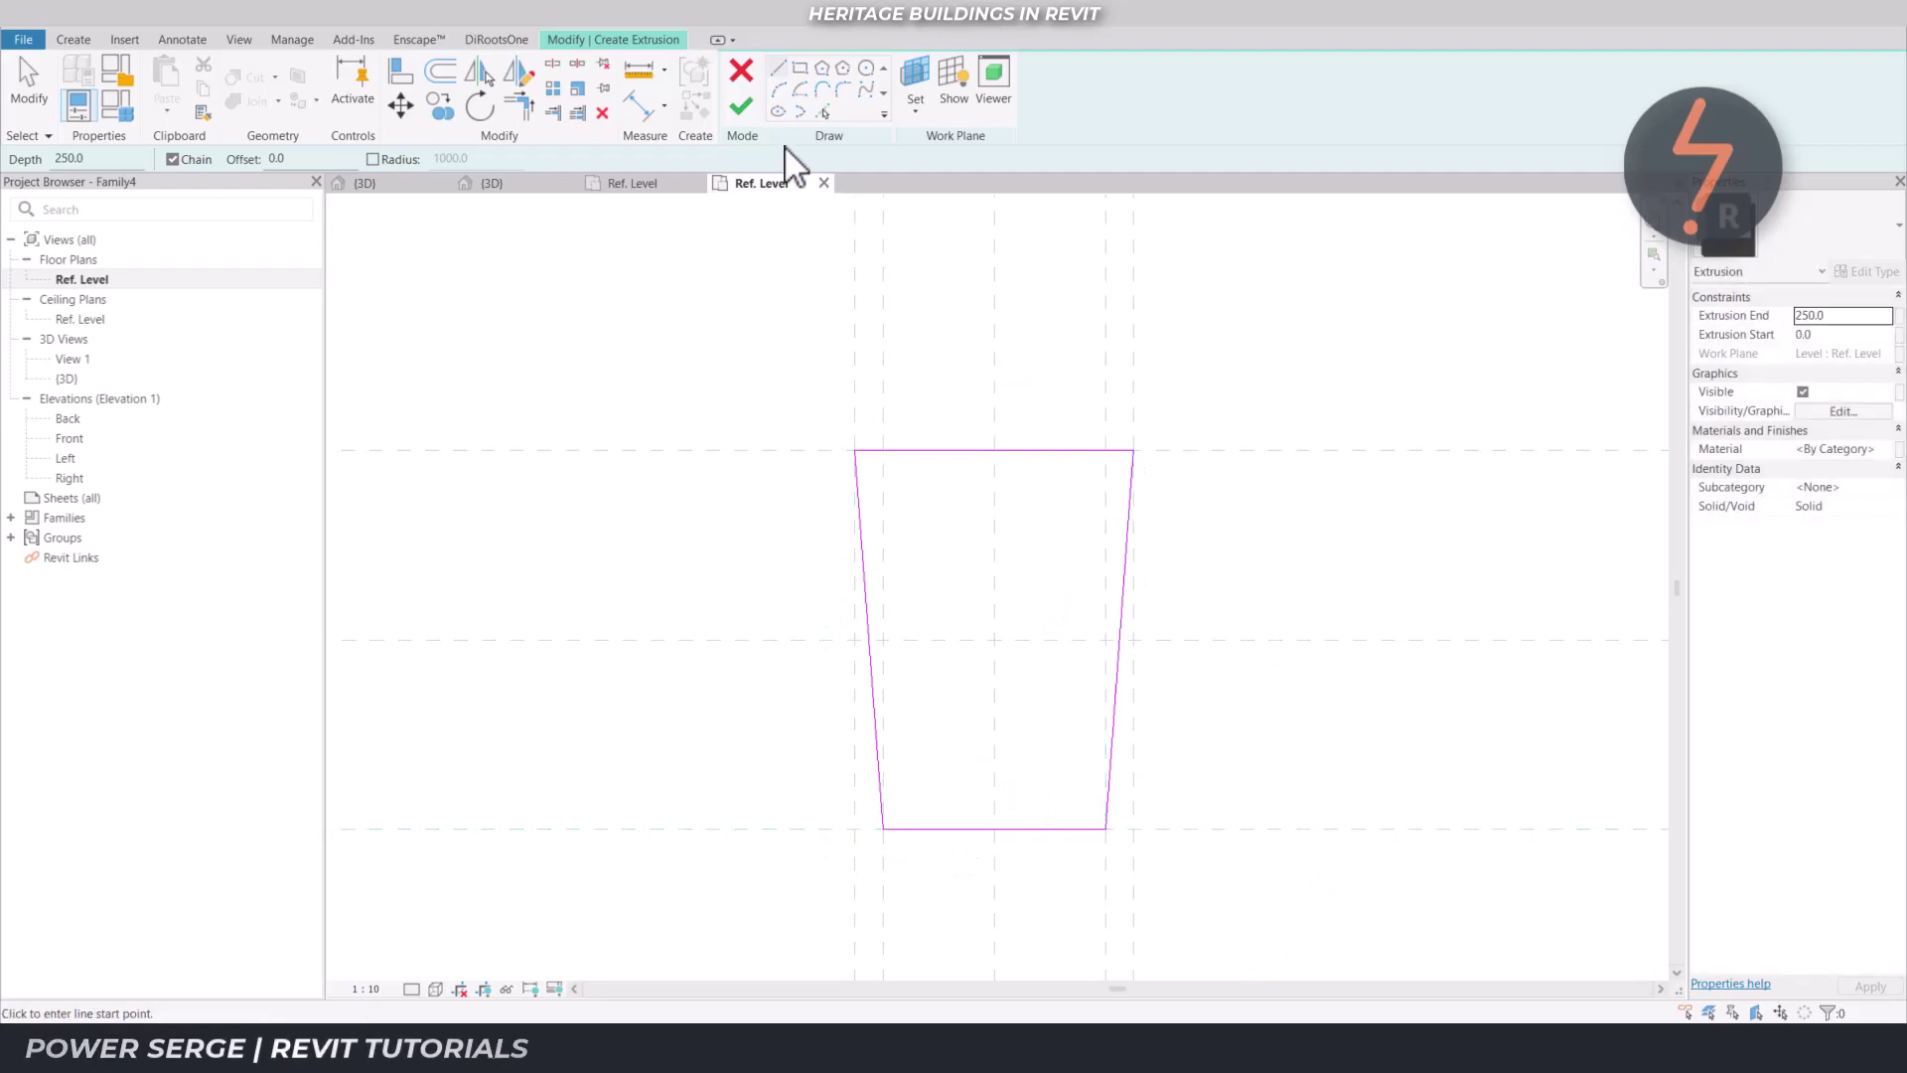
{"action": "left_click", "coordinate": [742, 108]}
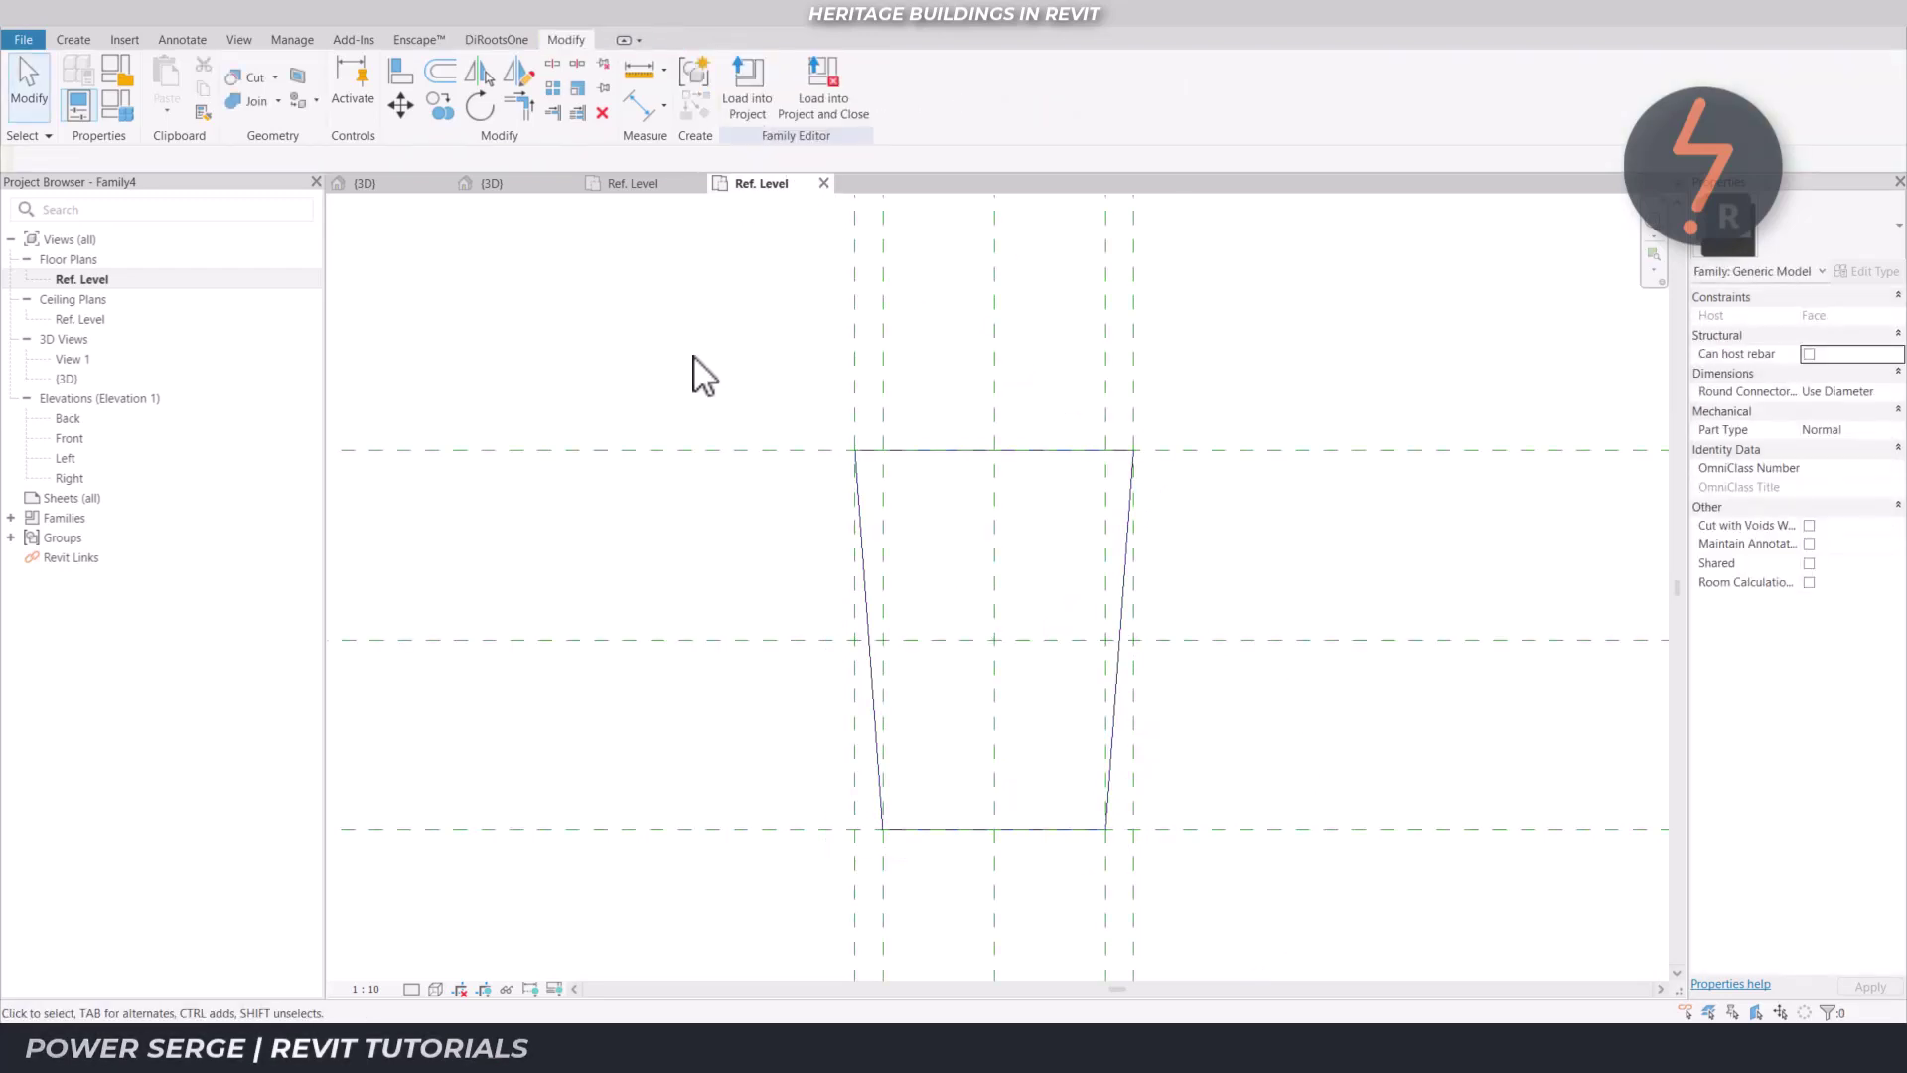
In the Right elevation, stretch the stone extrusion between the planes 90 below and above the level
{"action": "double_click", "coordinate": [165, 469]}
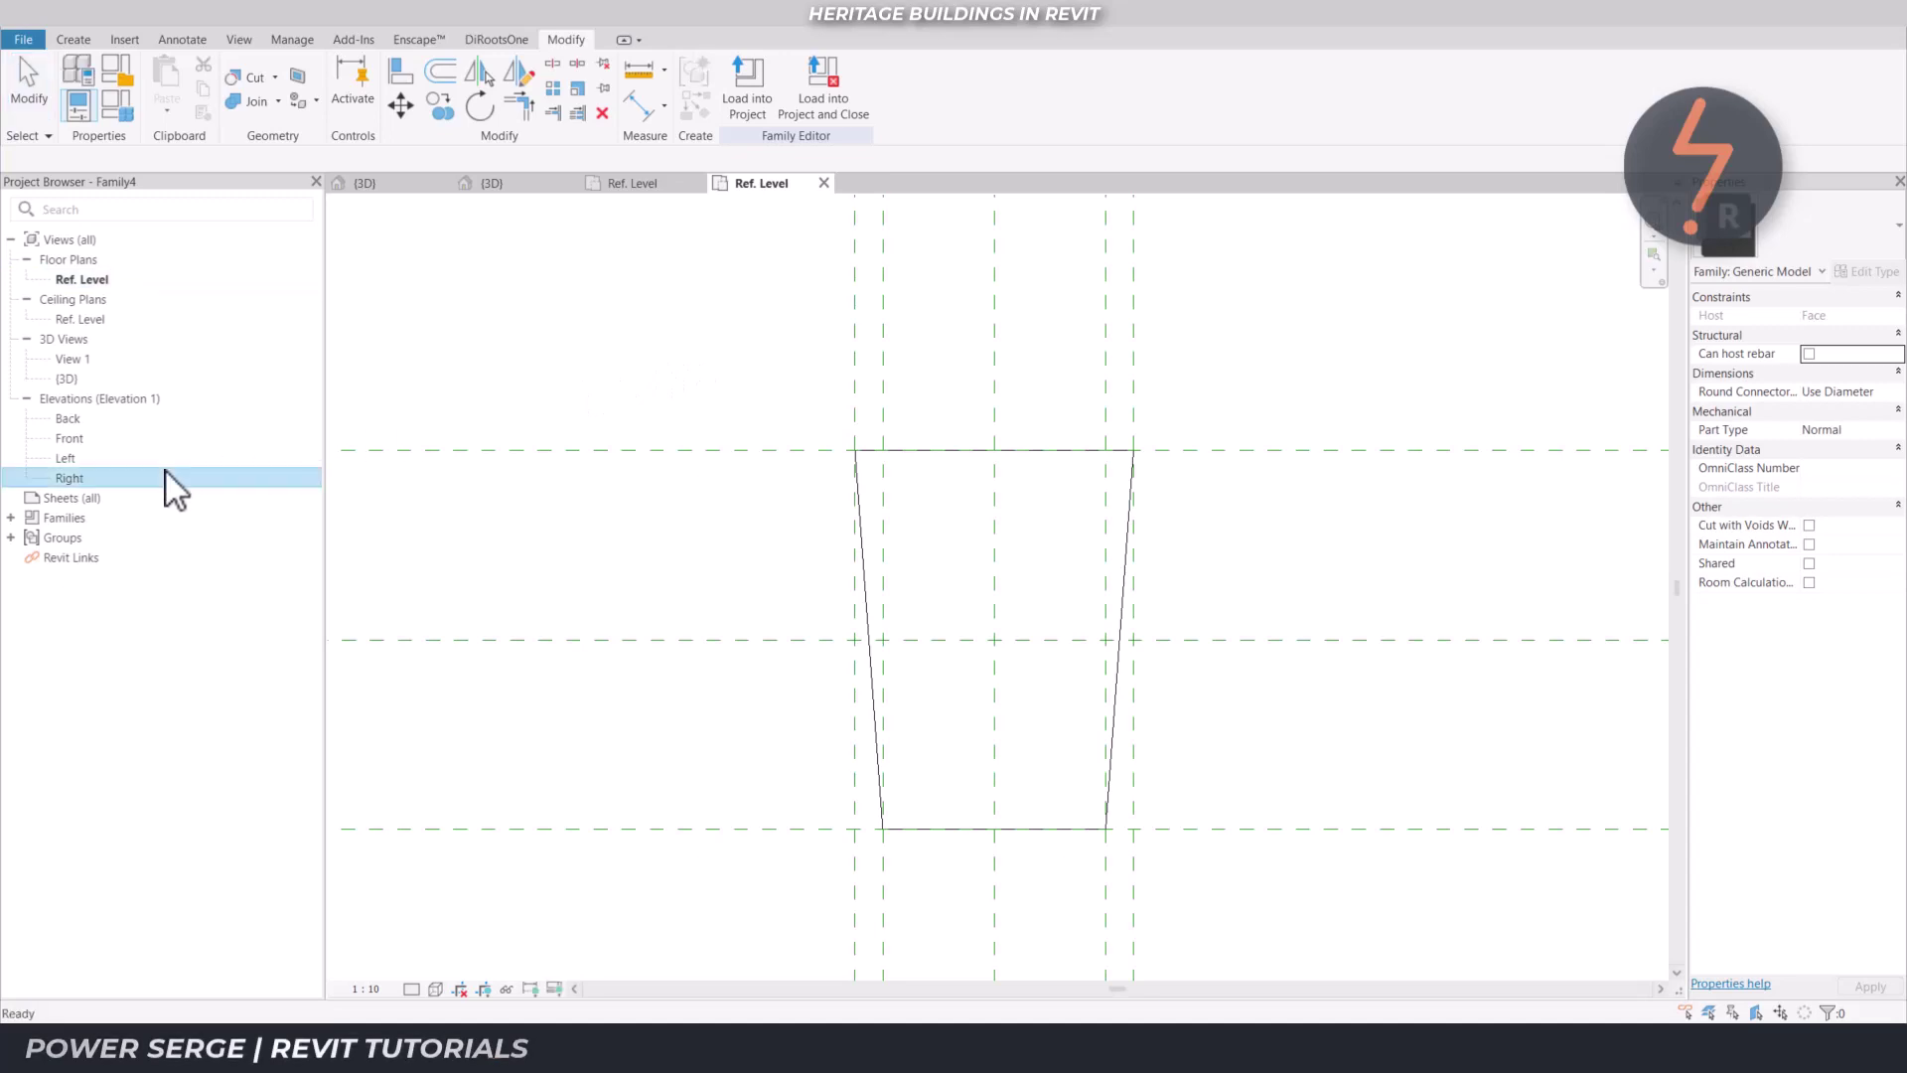
{"action": "right_click", "coordinate": [482, 487]}
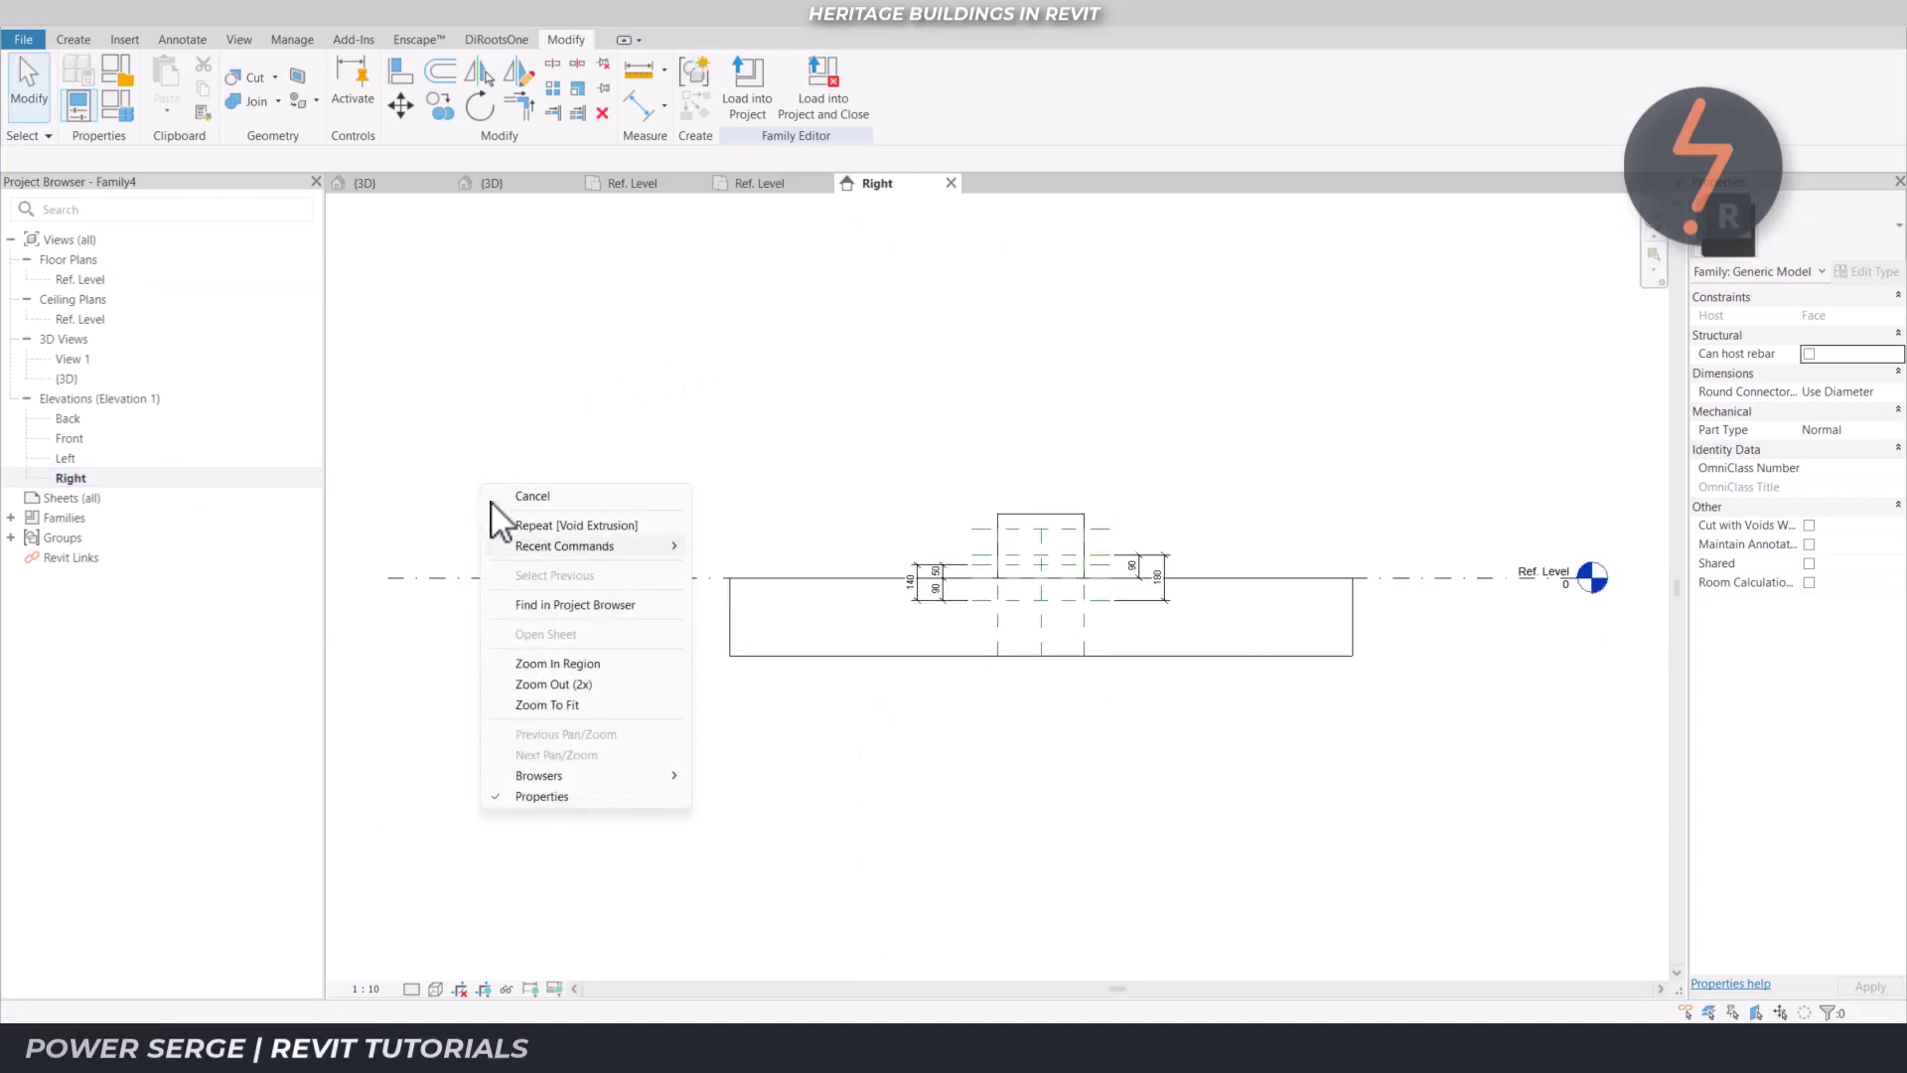
{"action": "left_click", "coordinate": [582, 663]}
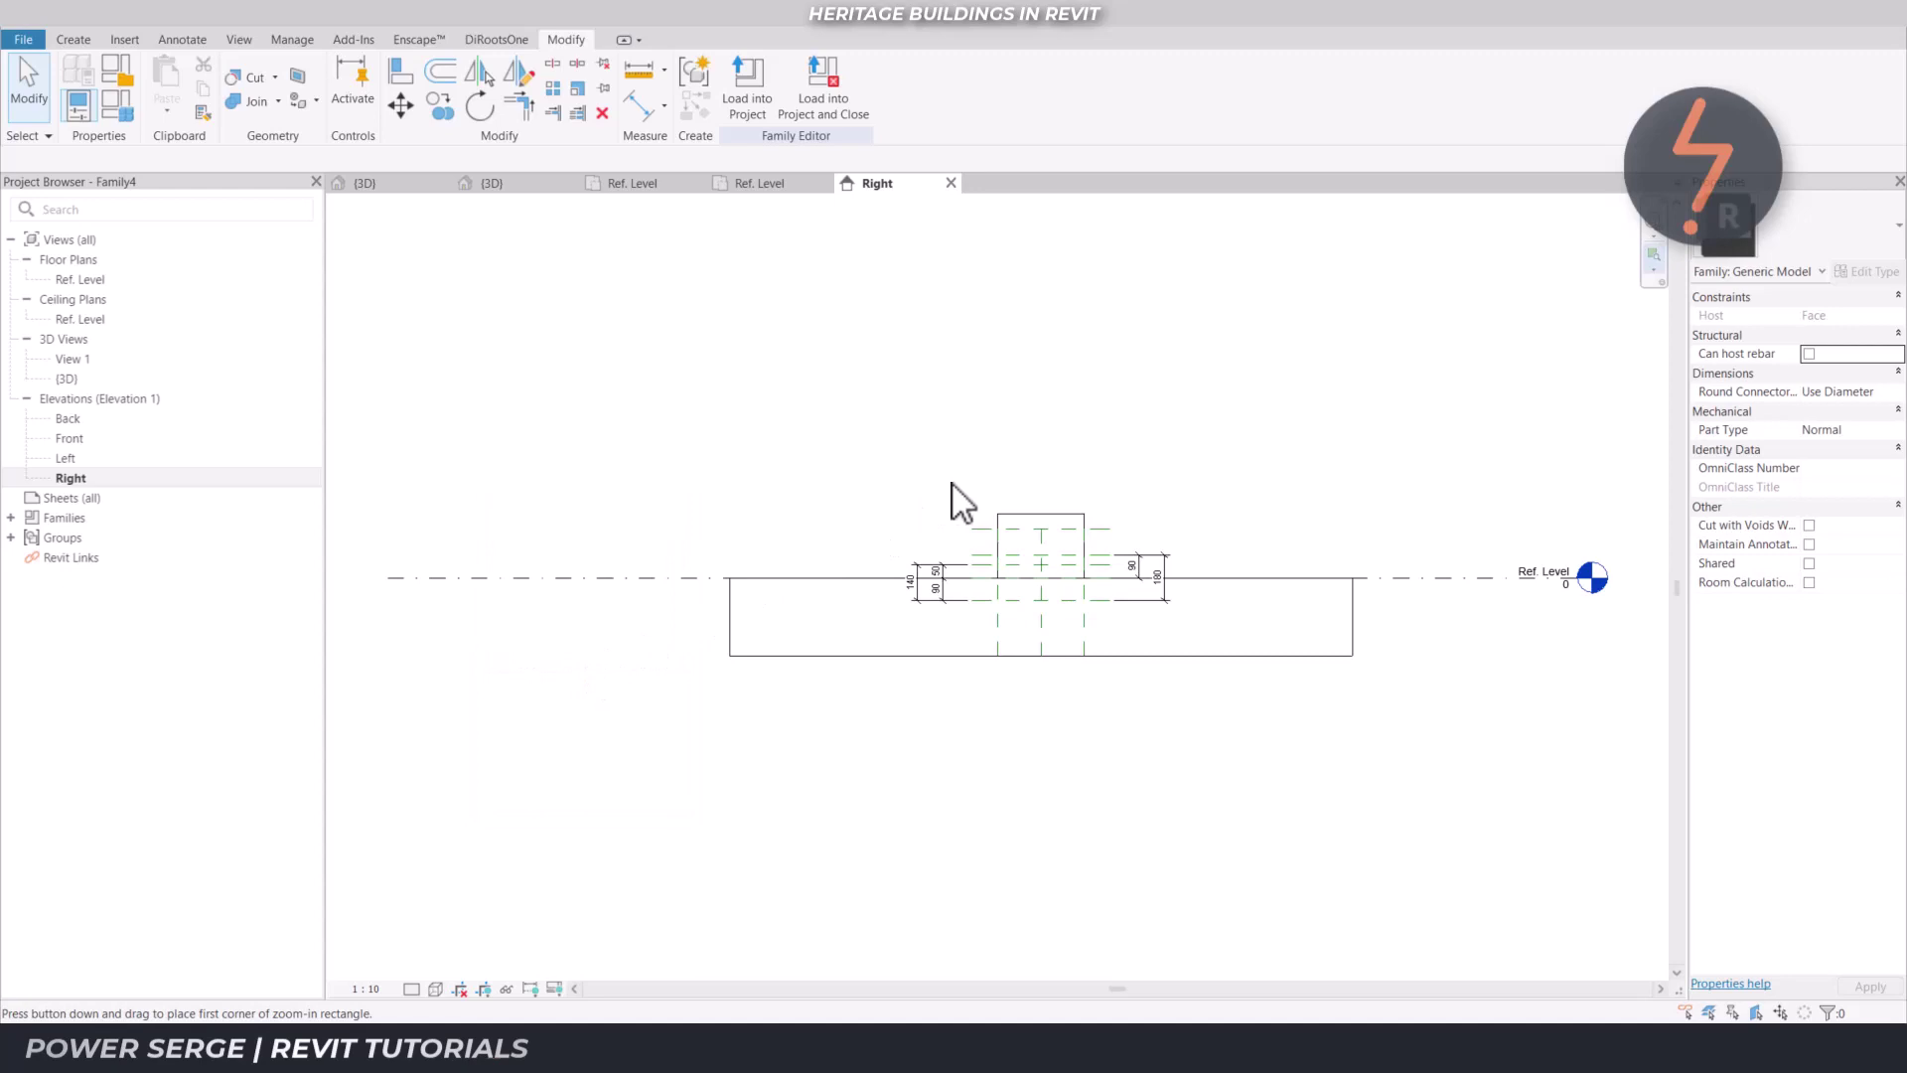
{"action": "left_click_drag", "start_coordinate": [950, 481], "coordinate": [1131, 624]}
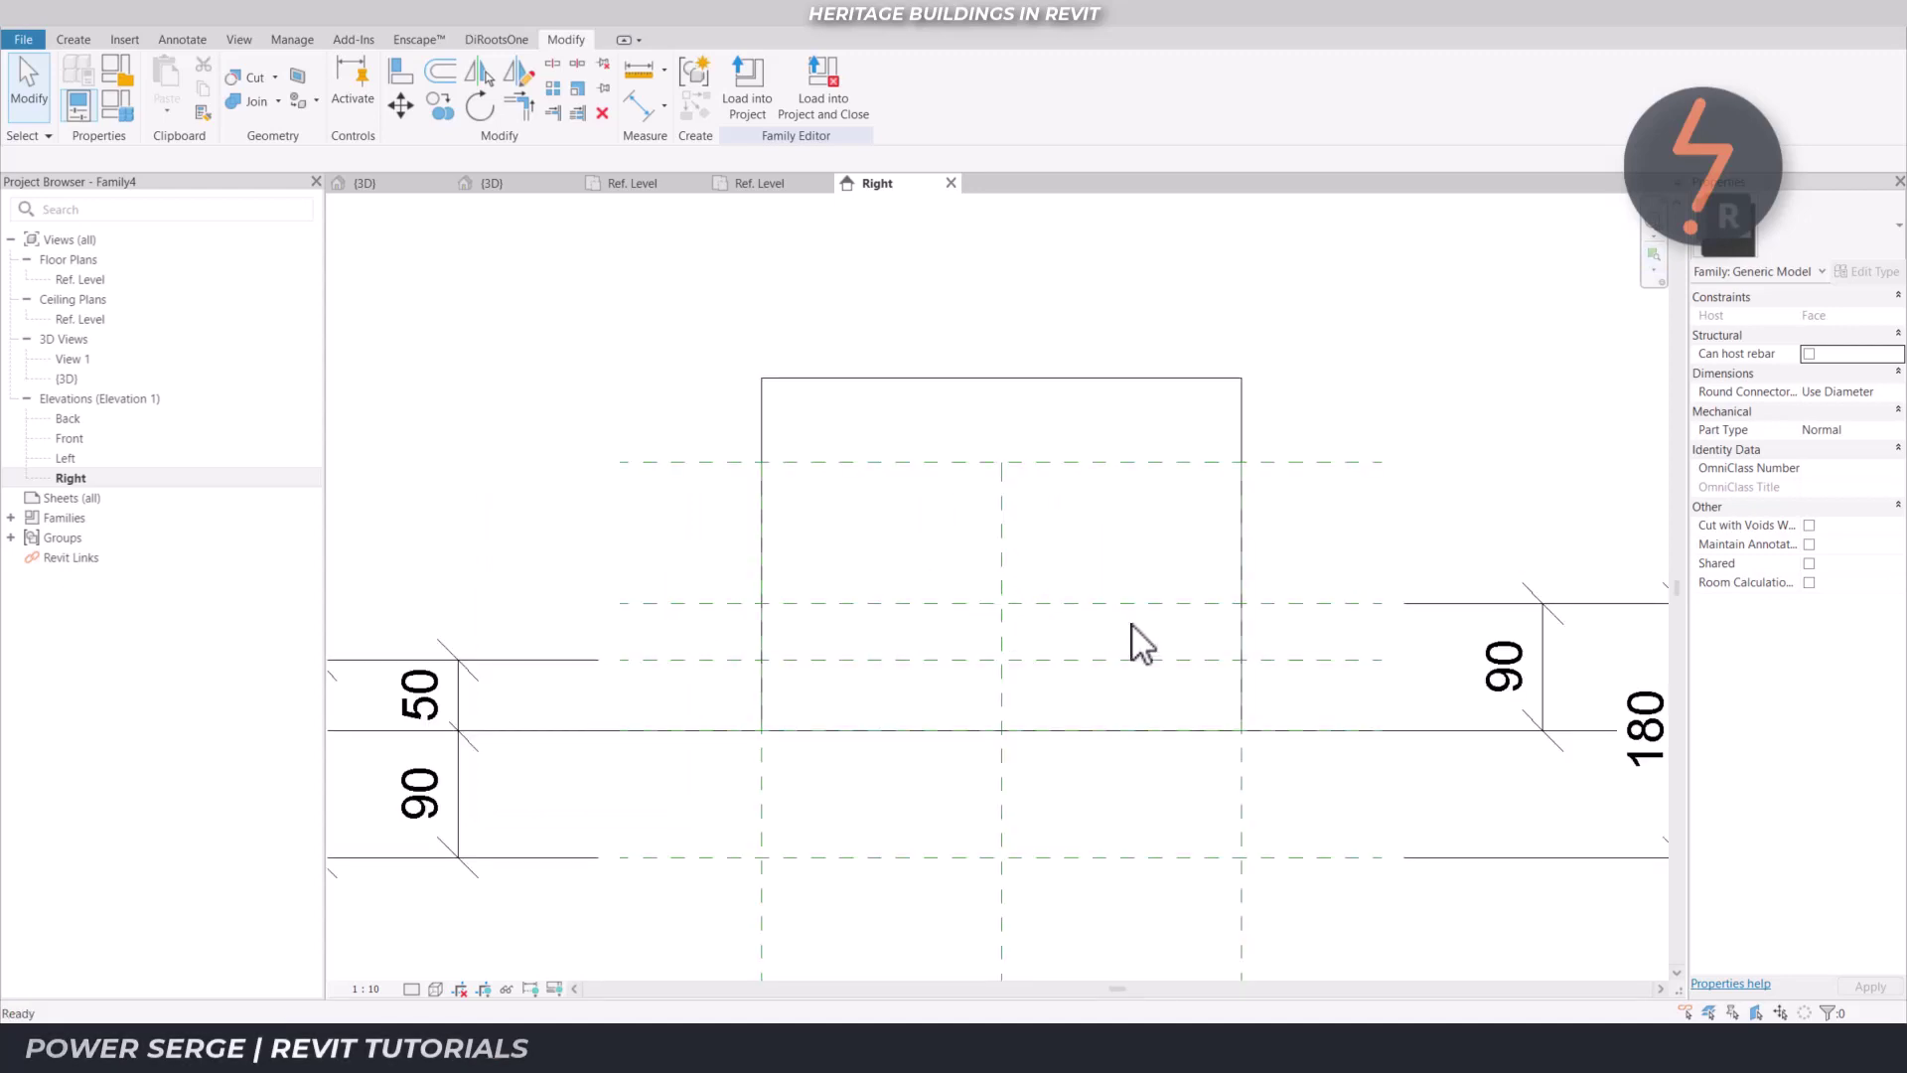
{"action": "left_click", "coordinate": [1240, 552]}
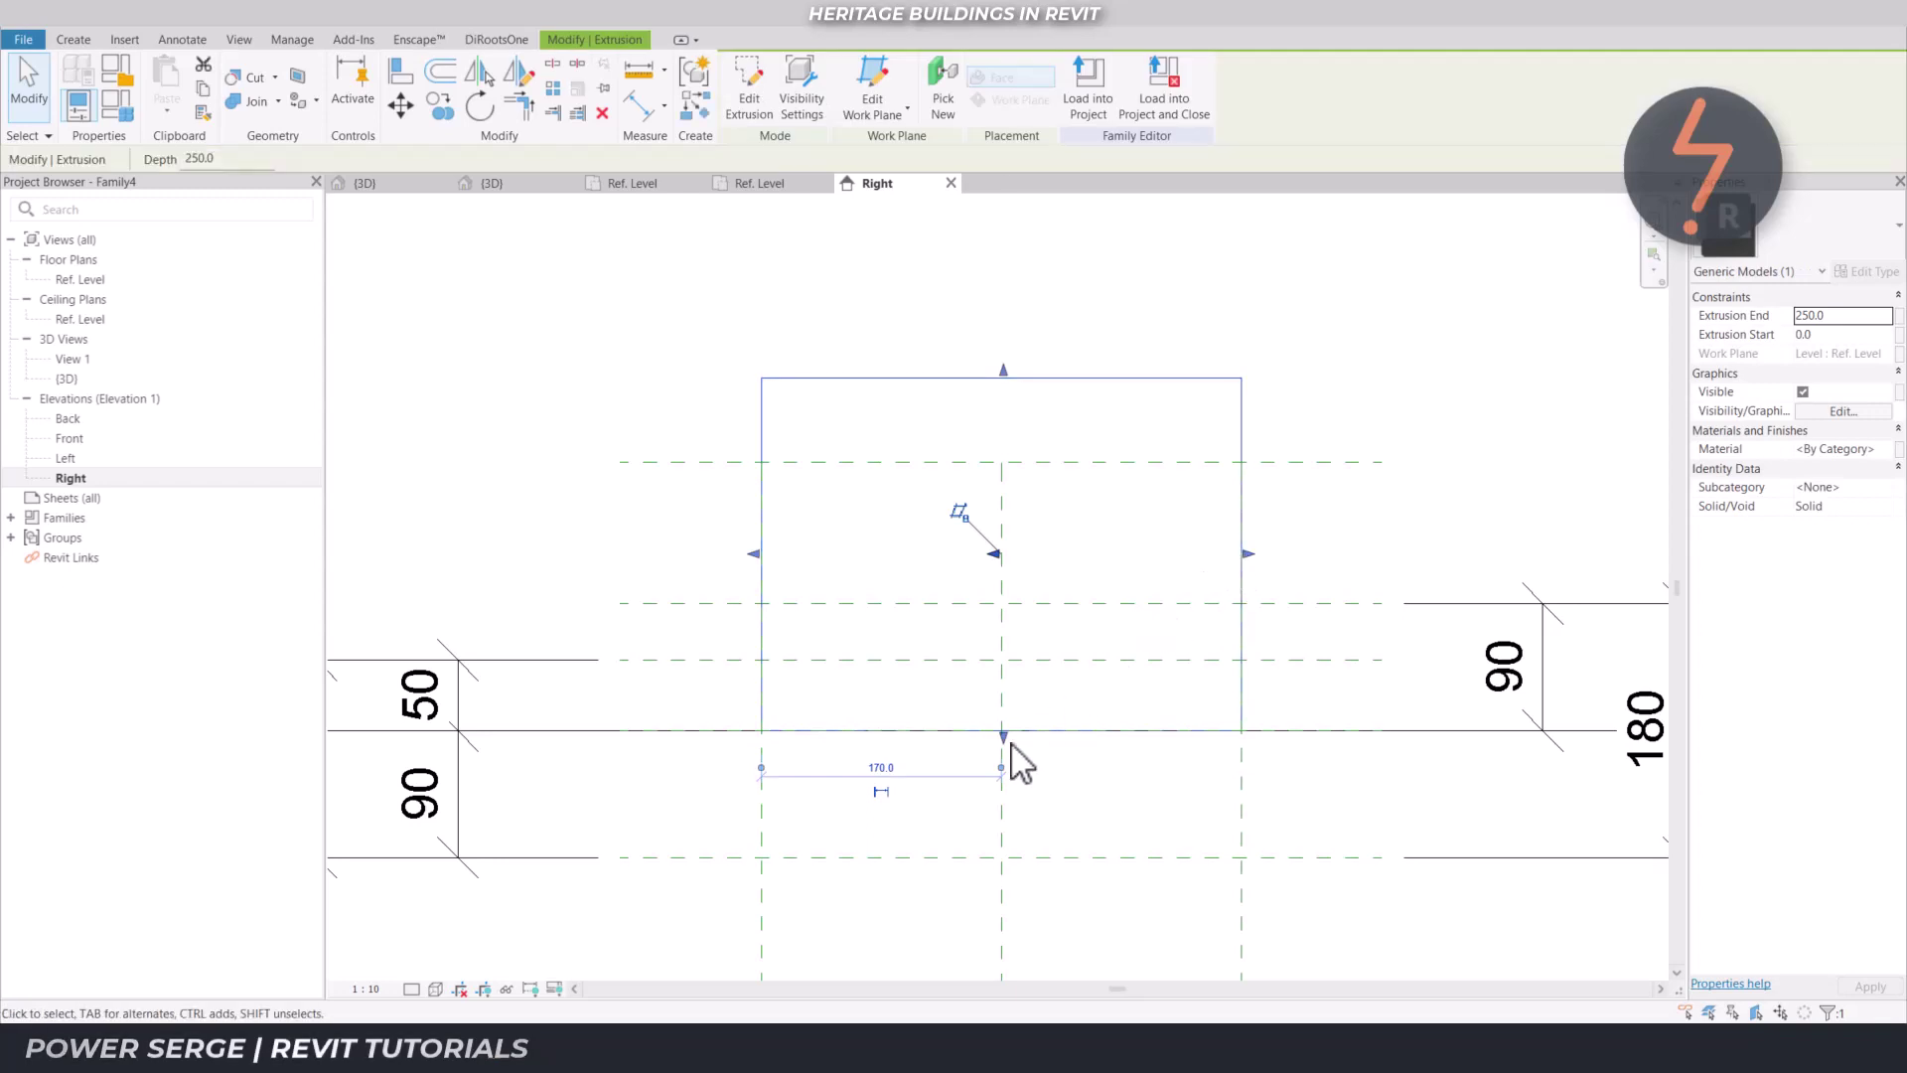
{"action": "left_click_drag", "start_coordinate": [1010, 741], "coordinate": [1035, 856]}
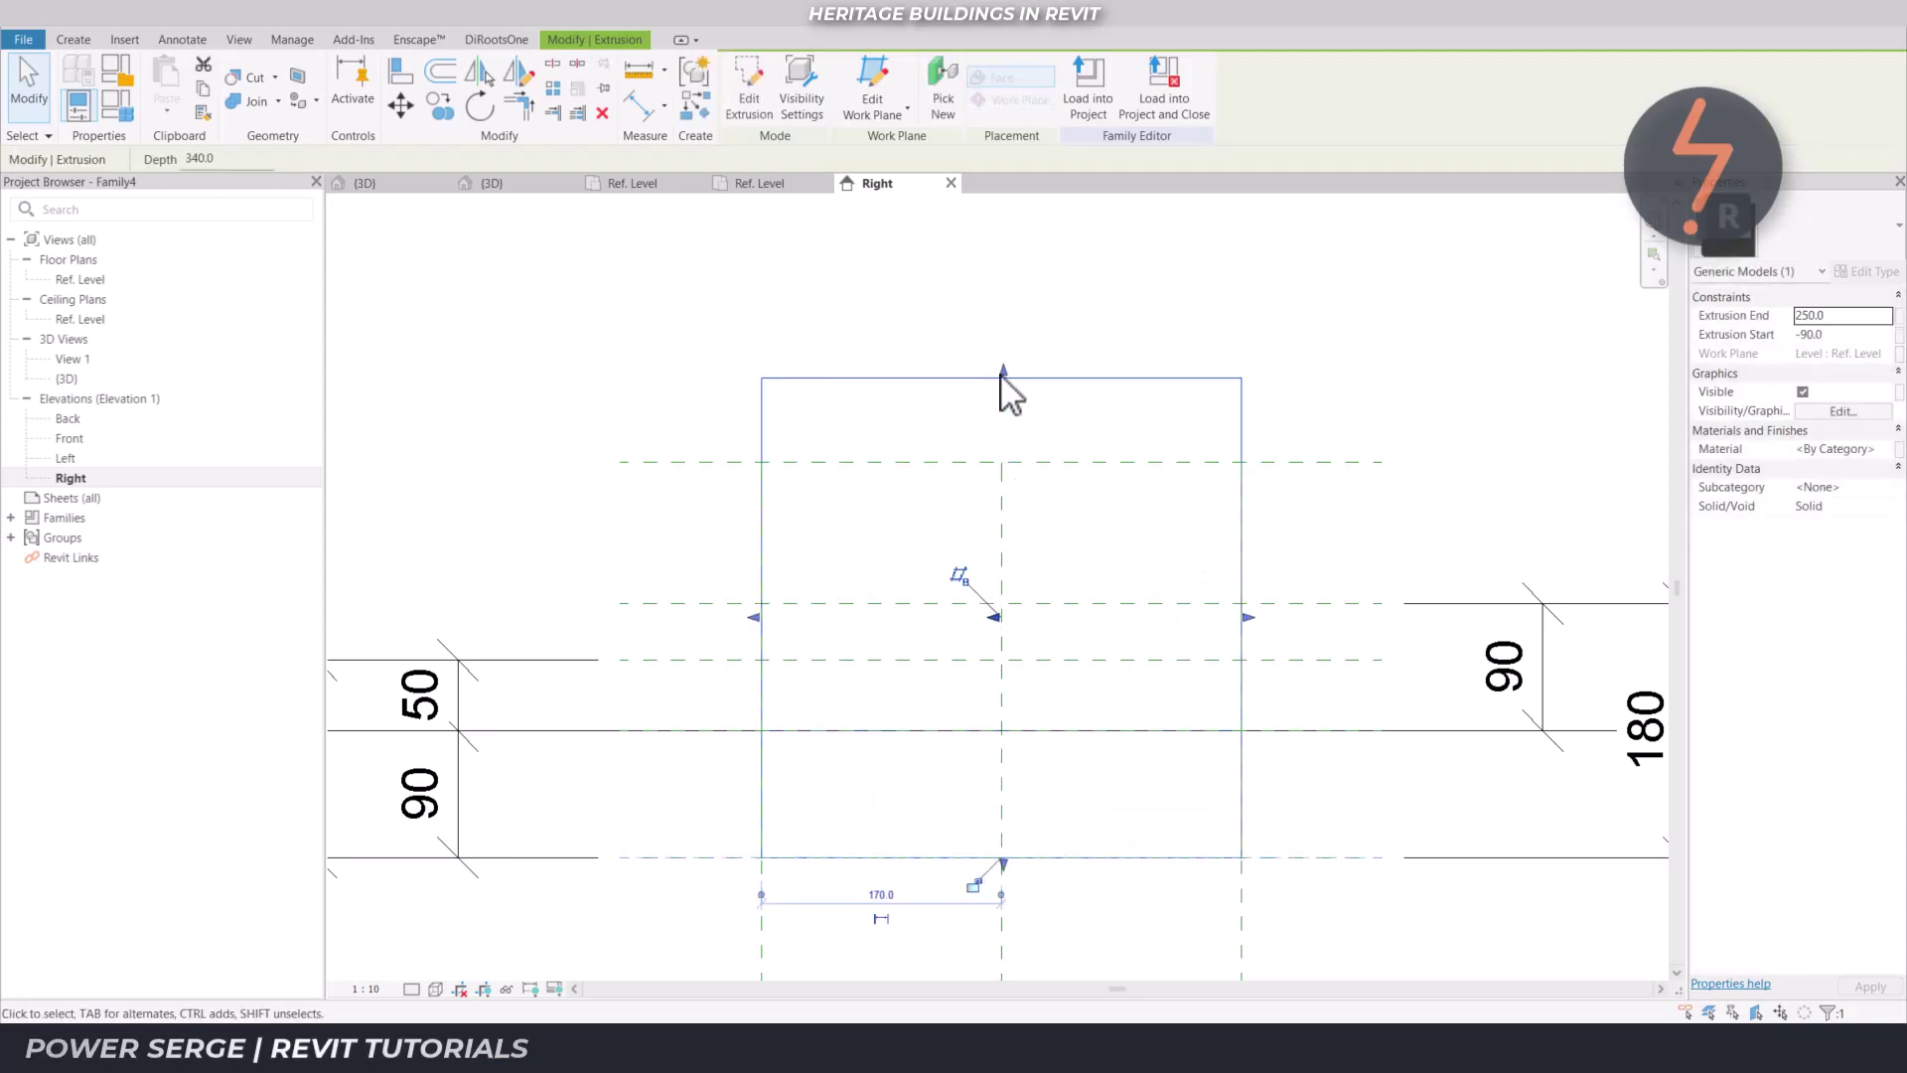
{"action": "left_click_drag", "start_coordinate": [1001, 377], "coordinate": [939, 590]}
{"action": "key", "text": "Escape"}
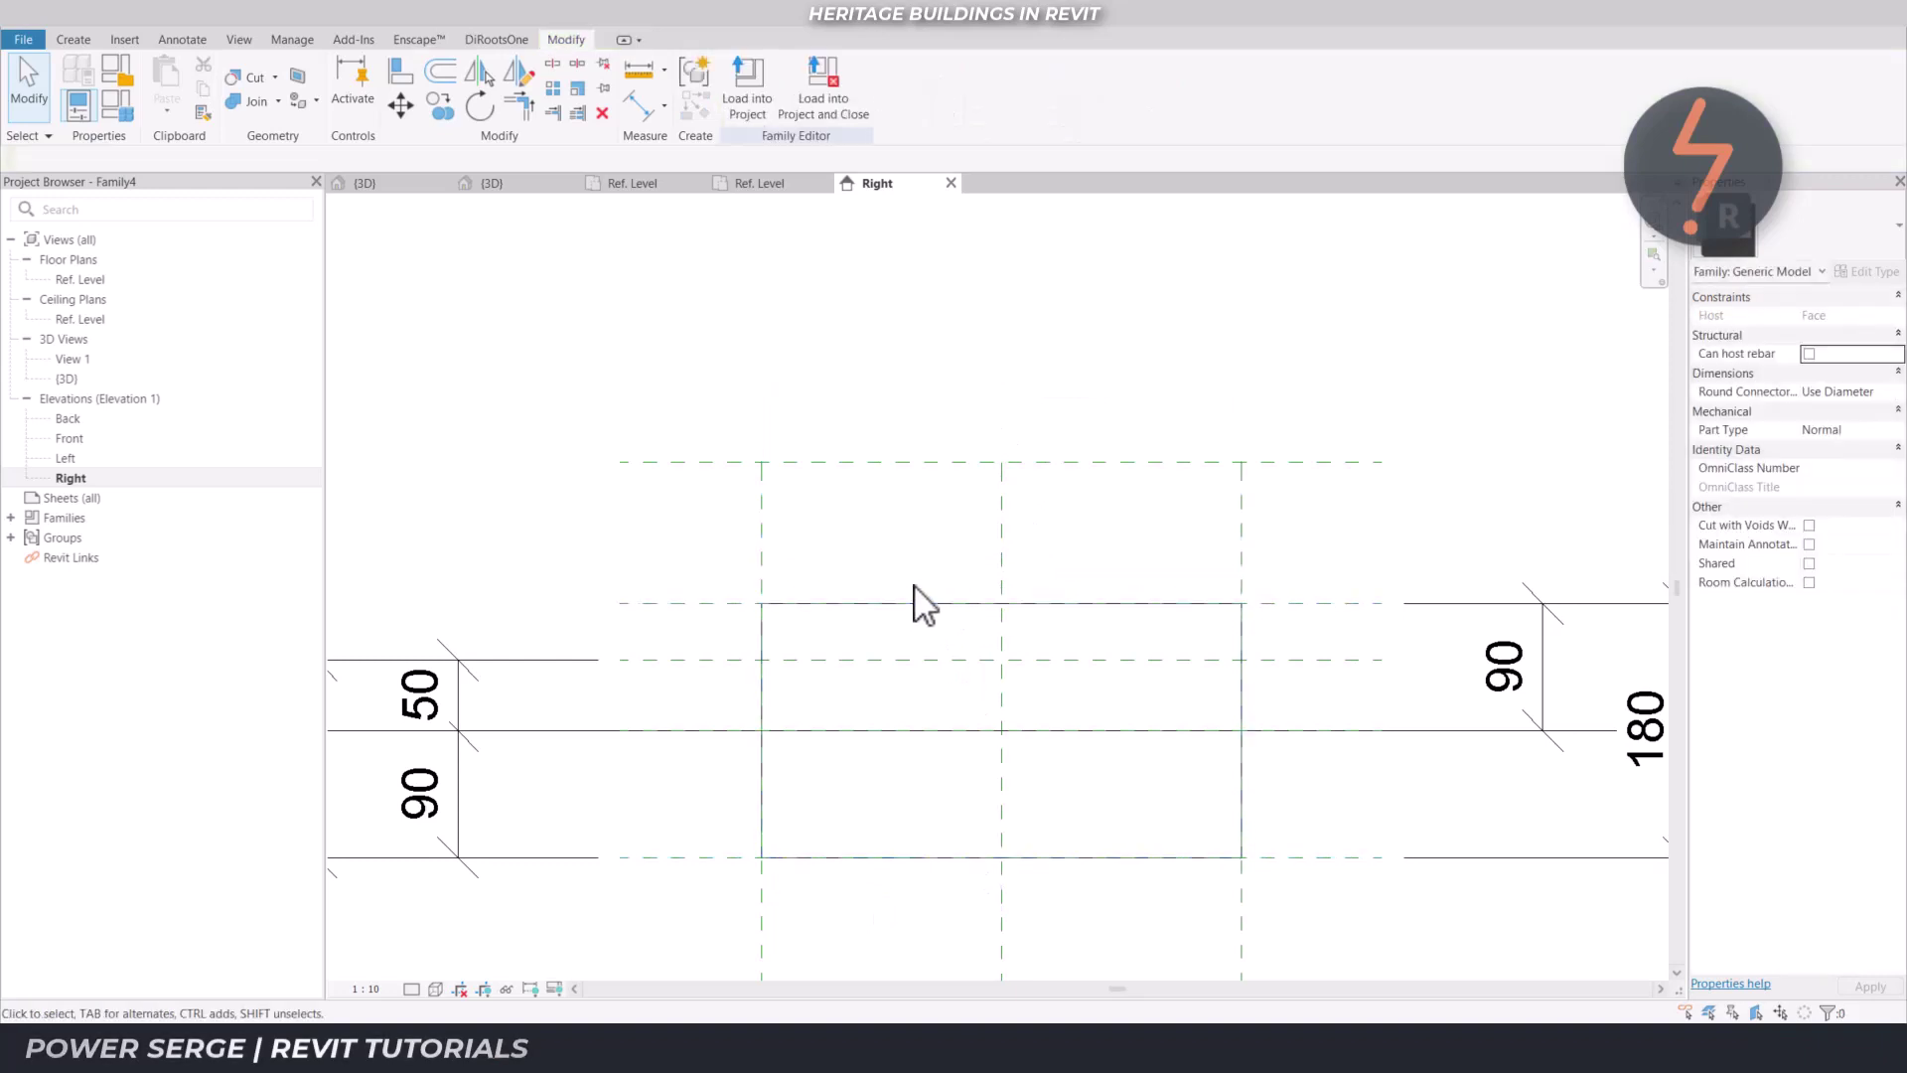
{"action": "left_click", "coordinate": [799, 187]}
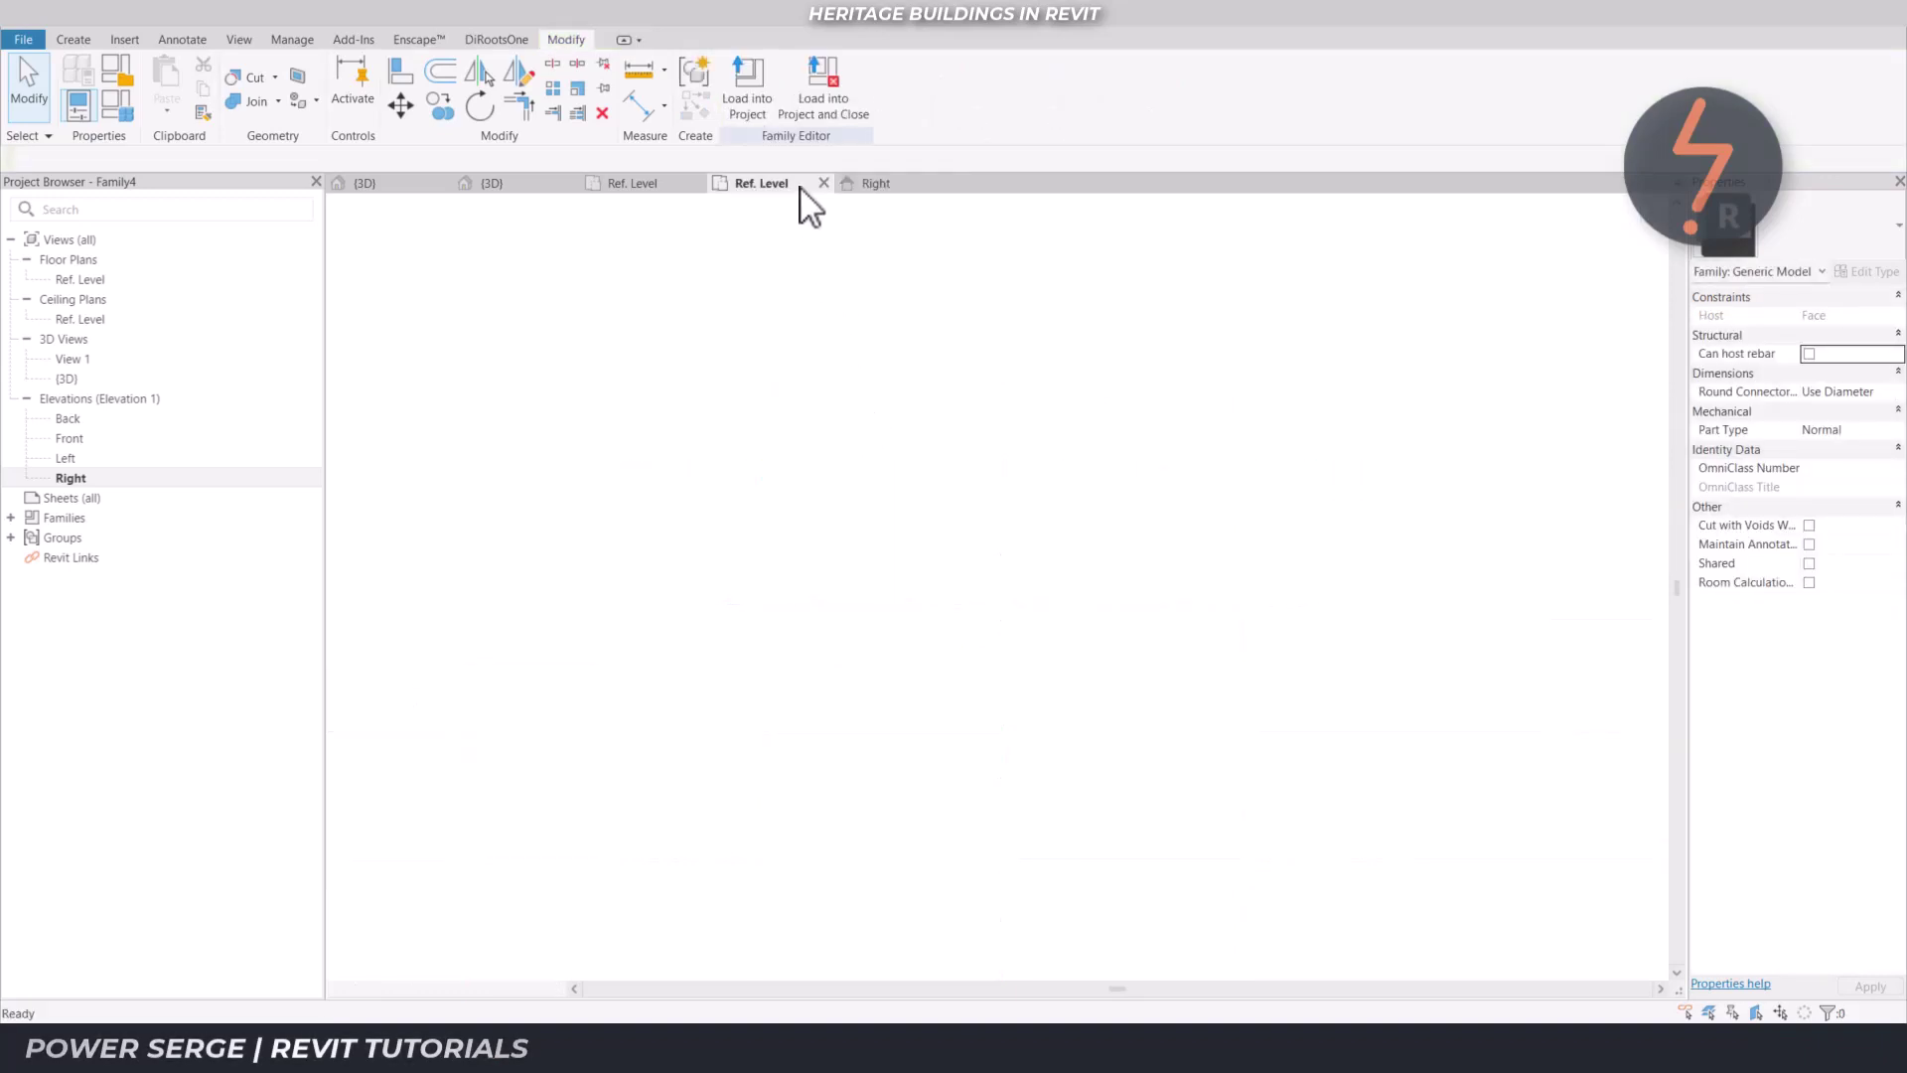
Start a void extrusion on the Center (Left/Right) plane and open the Right elevation for sketching
{"action": "left_click", "coordinate": [87, 37]}
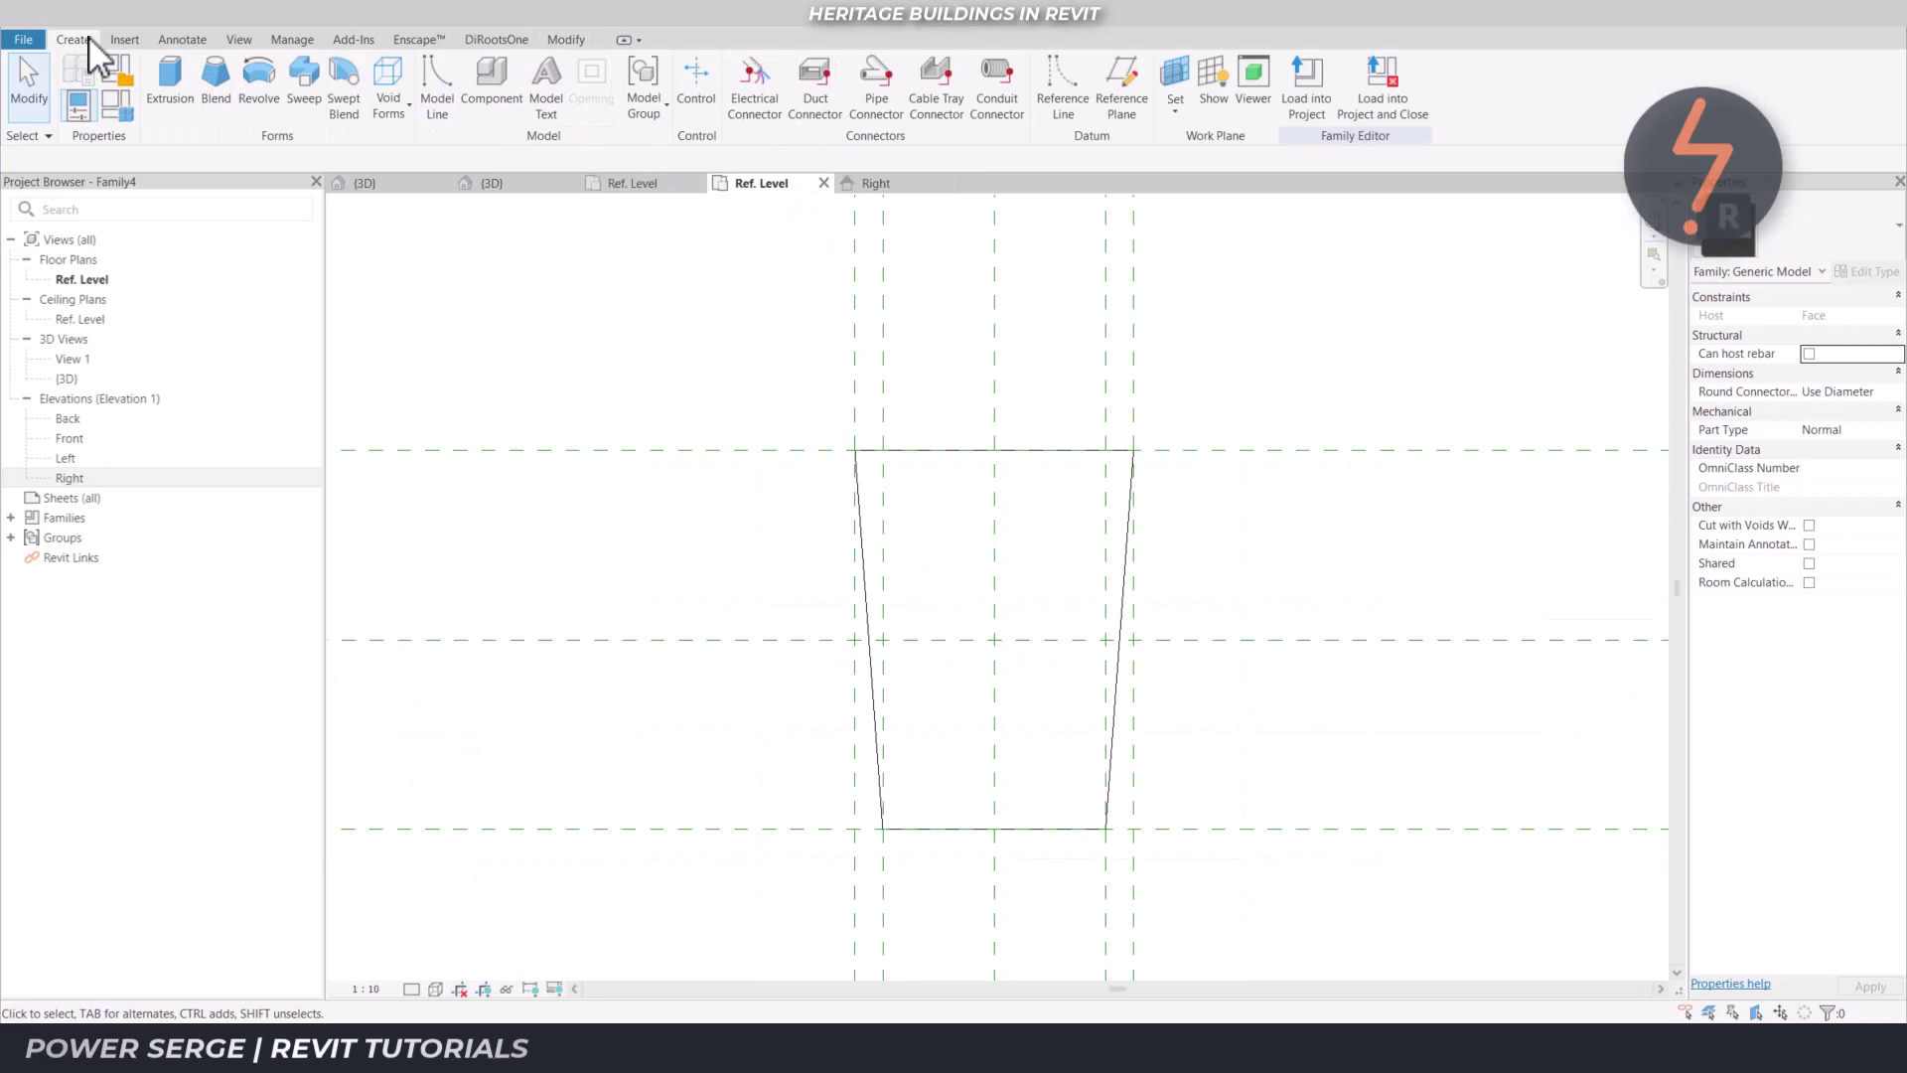
{"action": "left_click", "coordinate": [393, 124]}
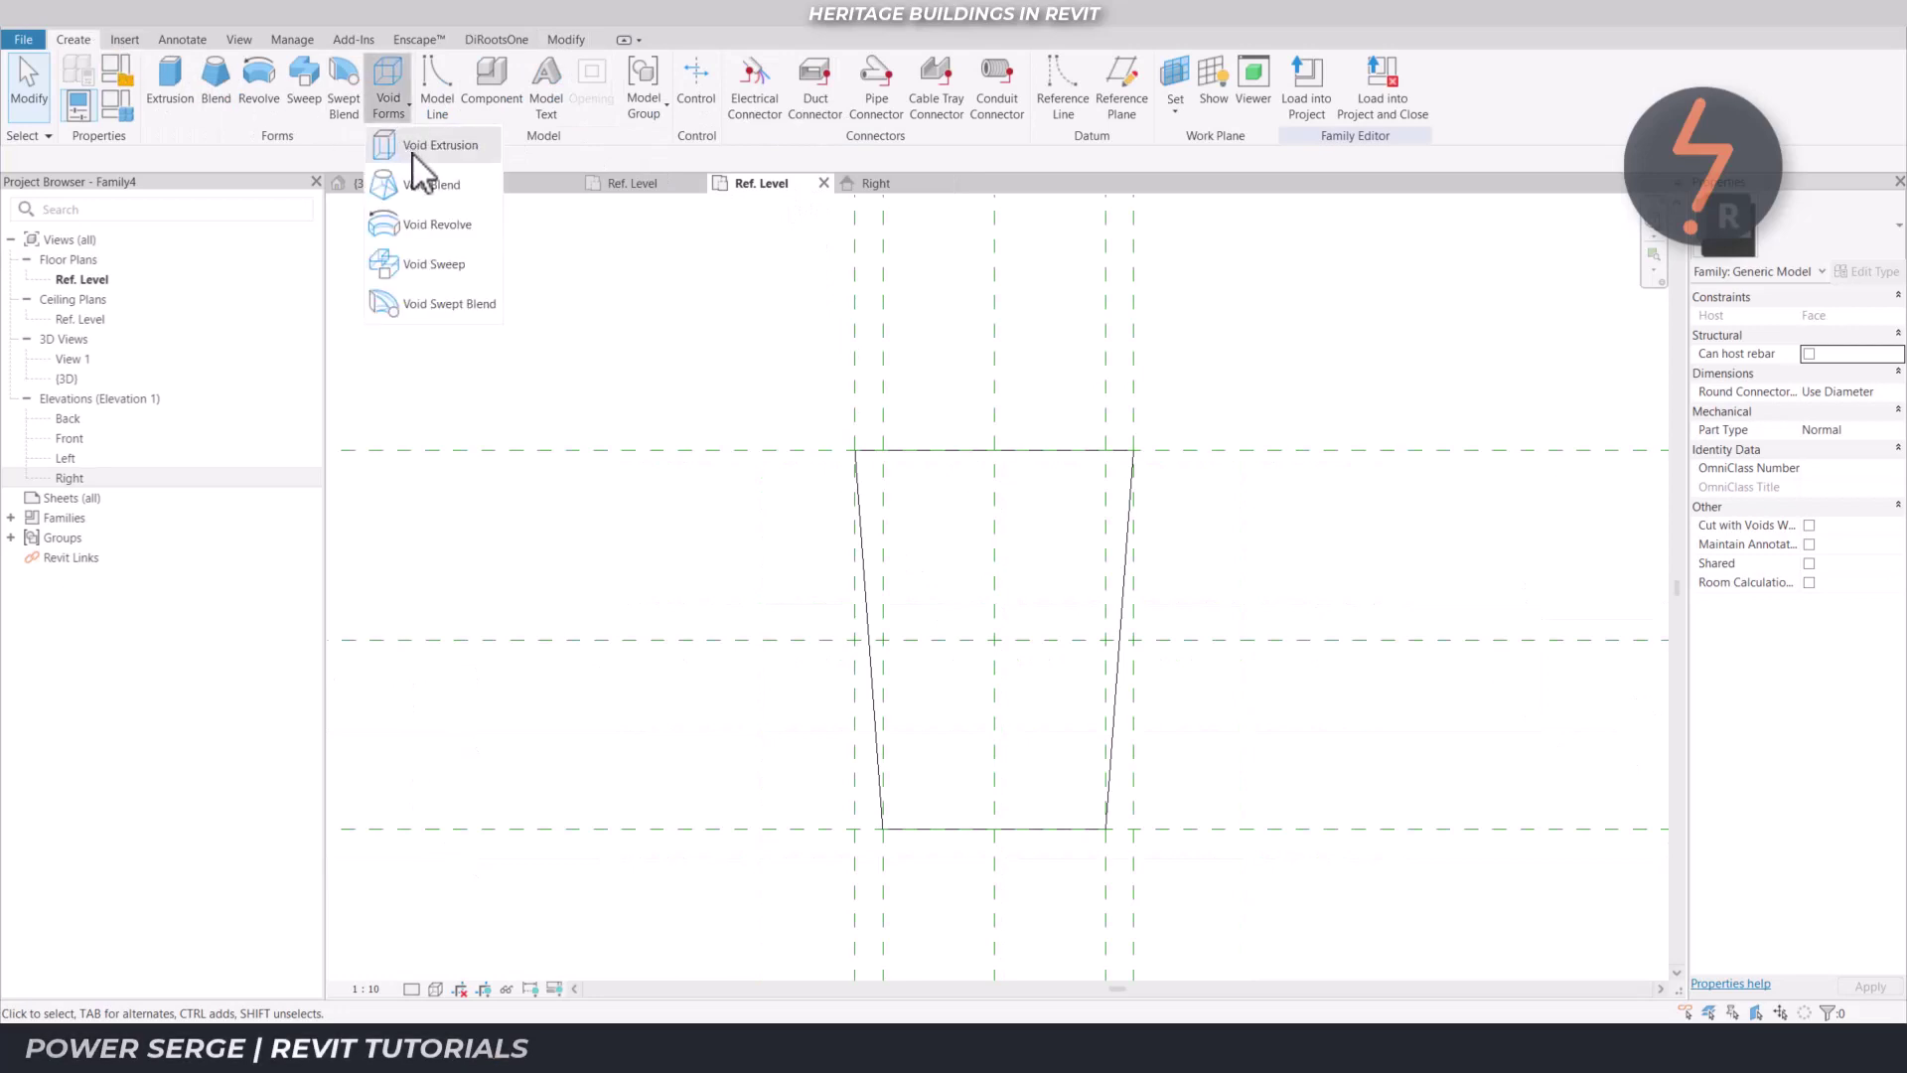
{"action": "left_click", "coordinate": [413, 152]}
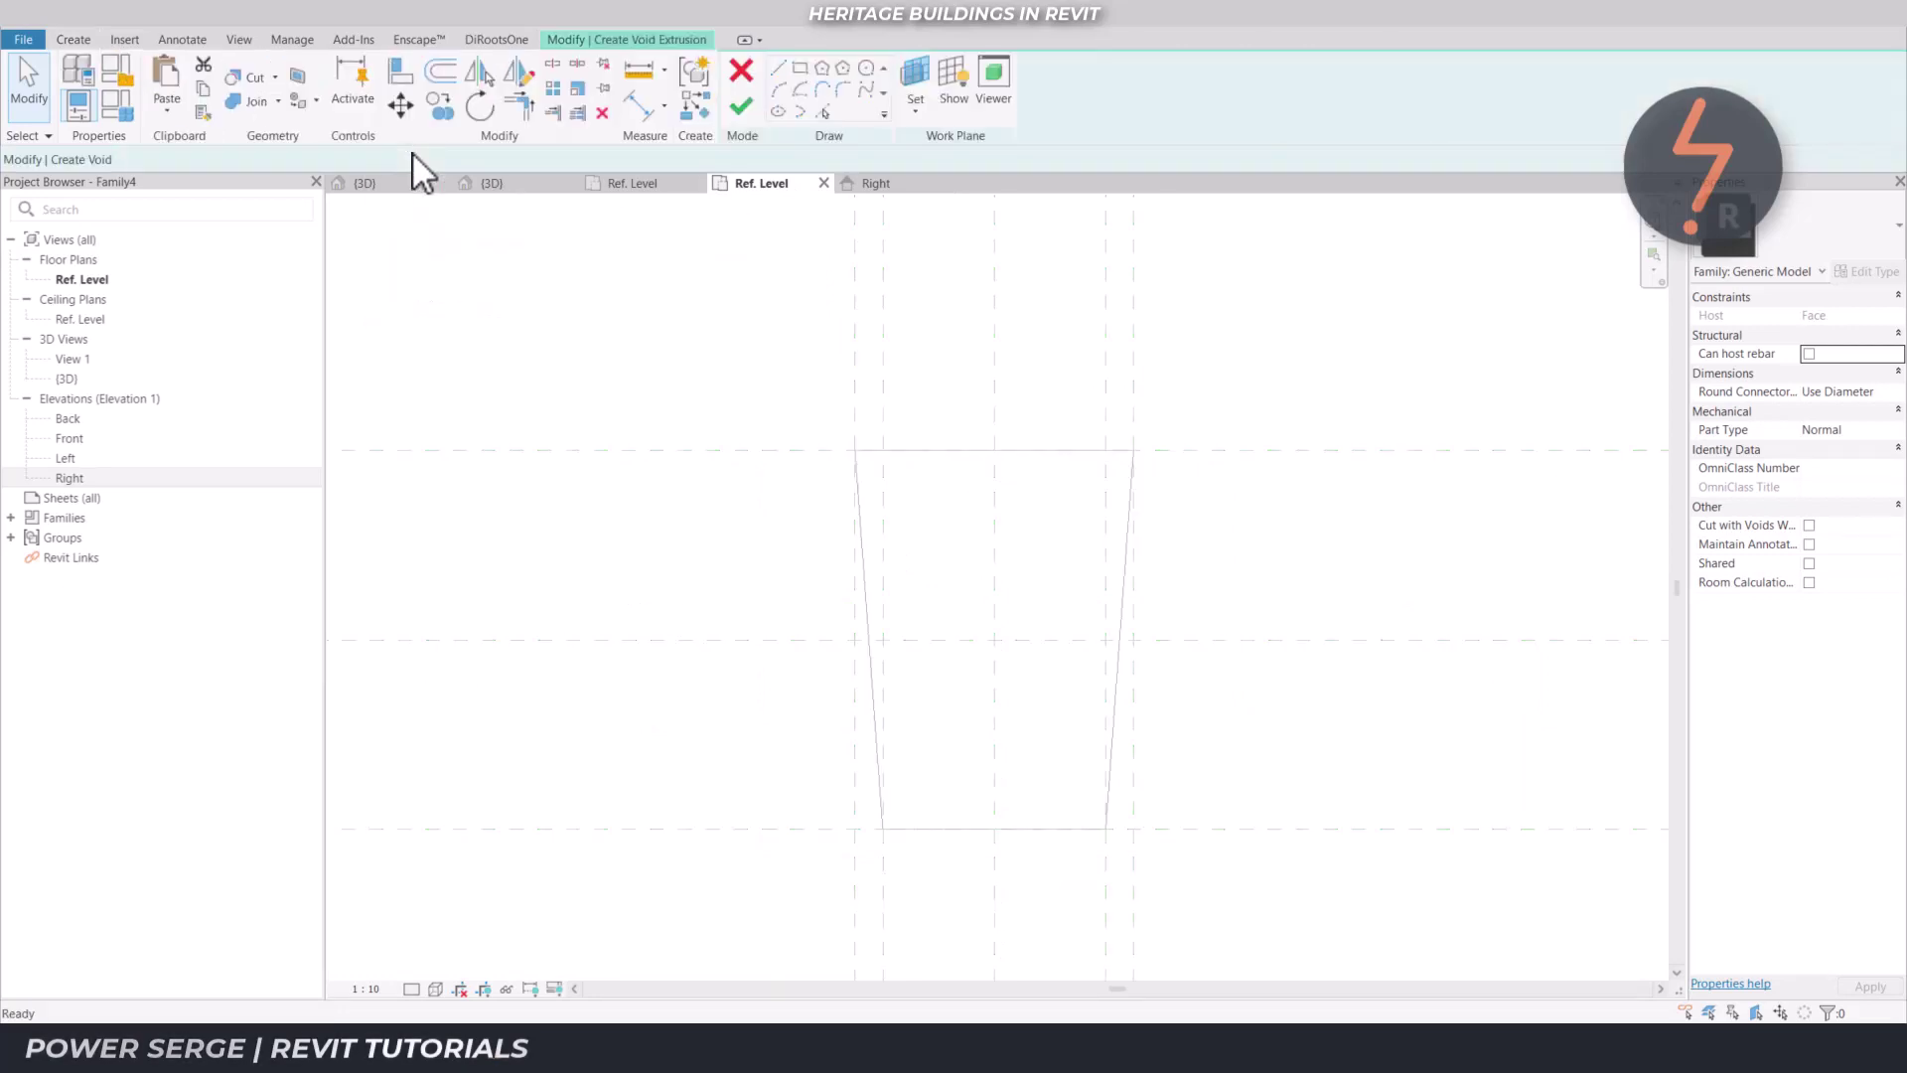
{"action": "left_click", "coordinate": [914, 107]}
{"action": "left_click", "coordinate": [951, 184]}
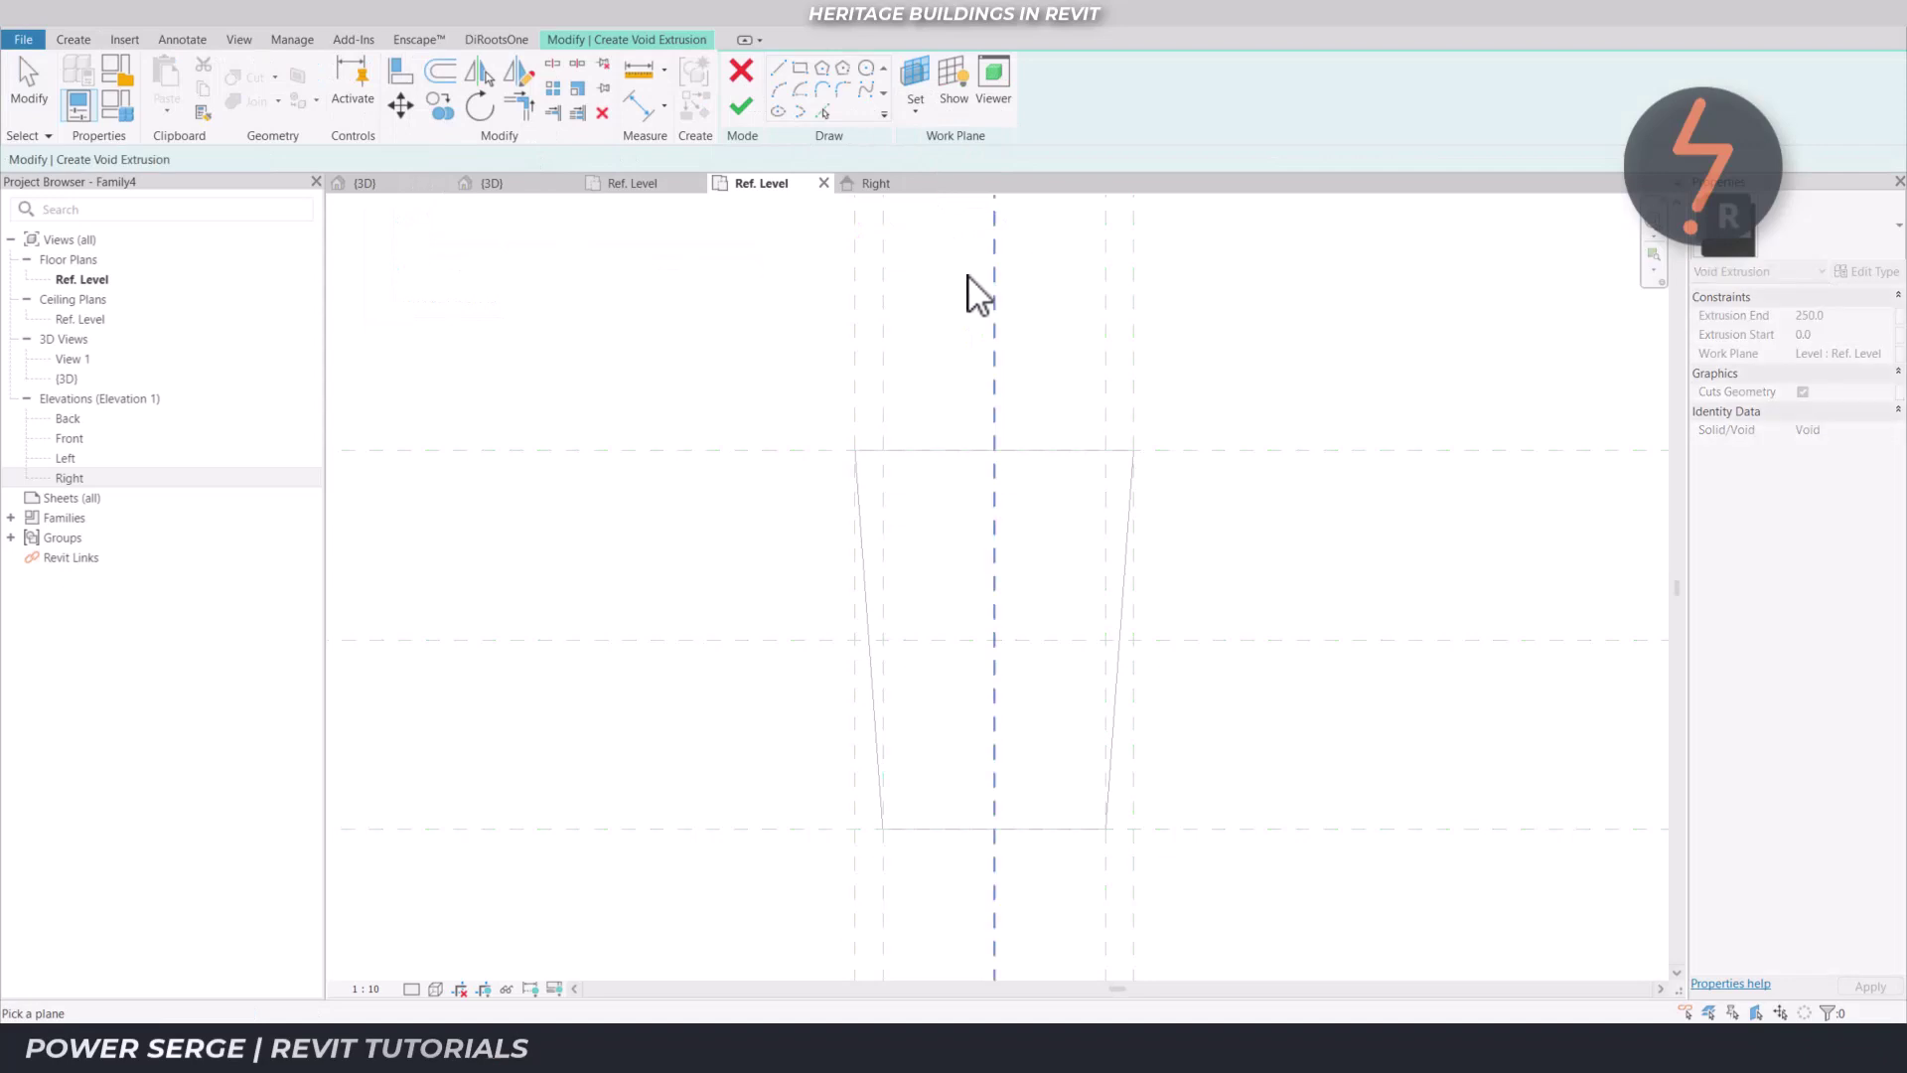
{"action": "left_click", "coordinate": [995, 338]}
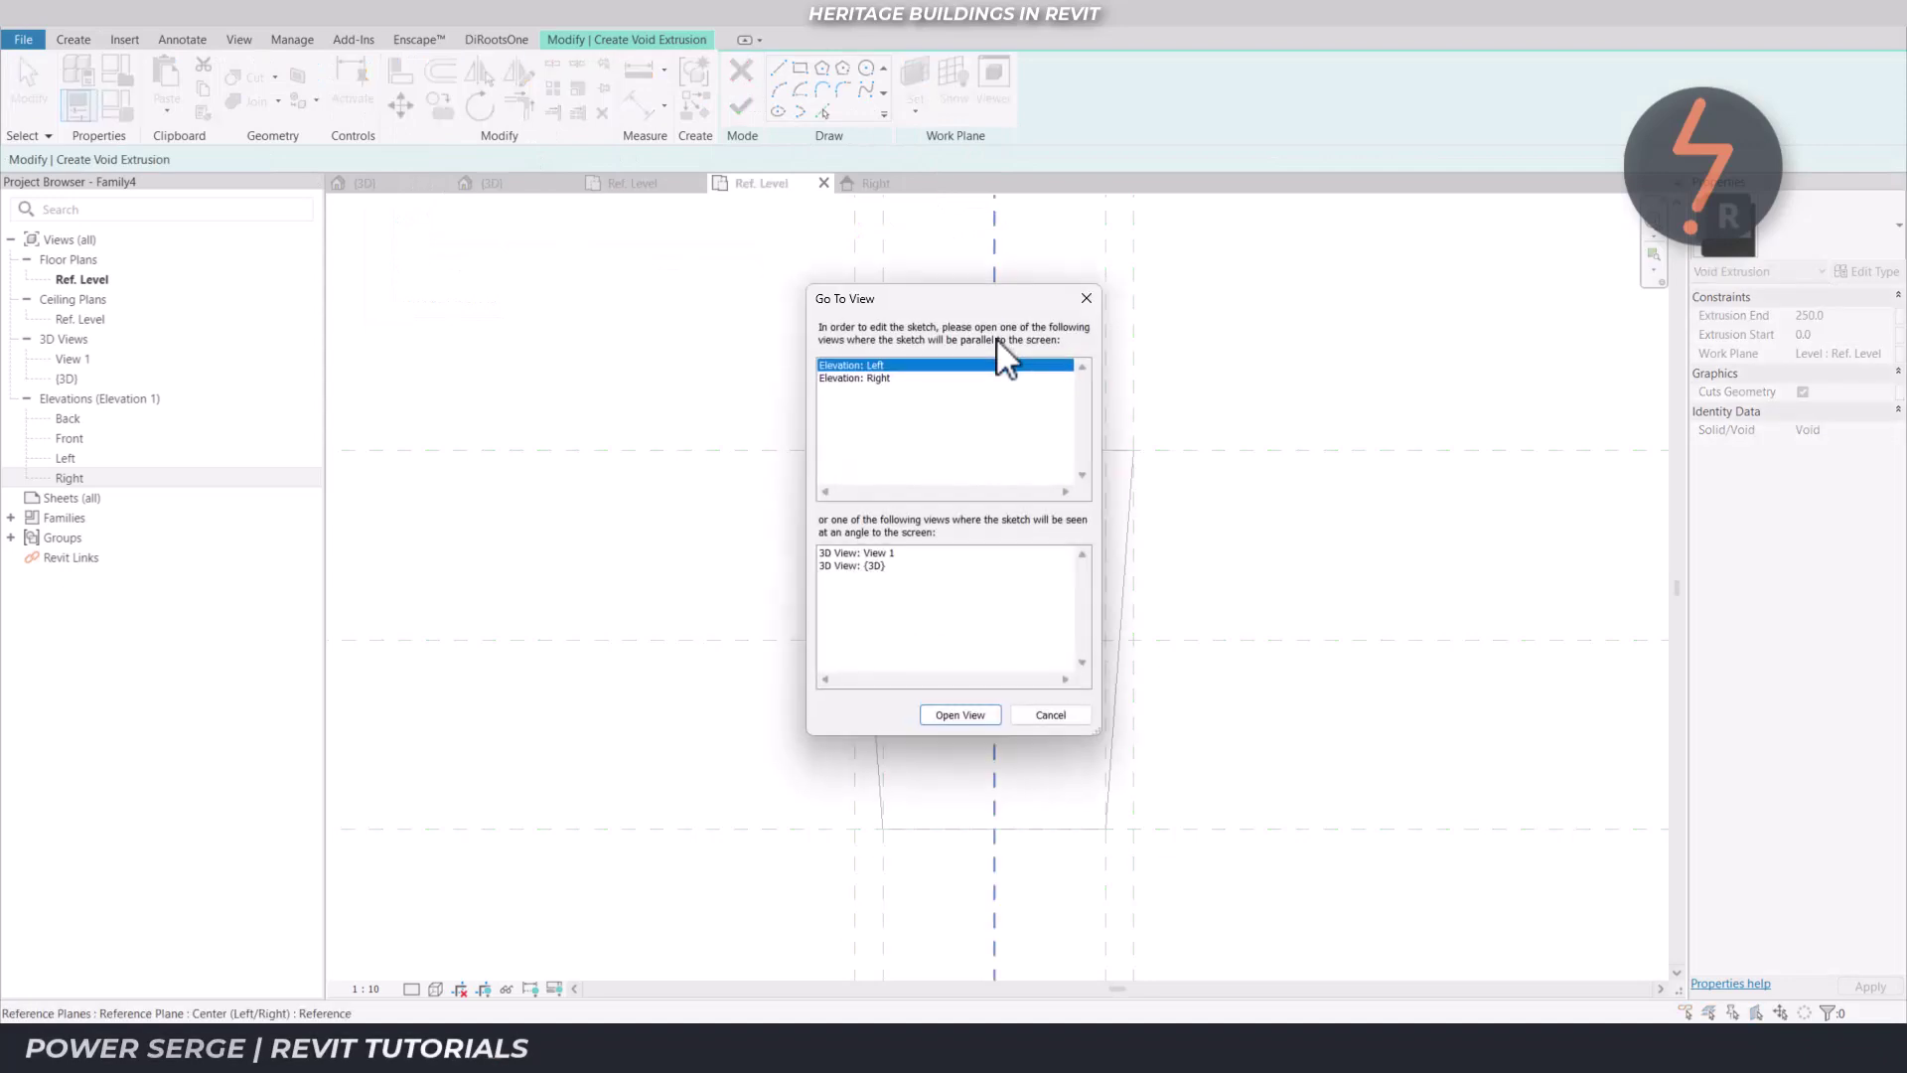
{"action": "left_click", "coordinate": [878, 383]}
{"action": "left_click", "coordinate": [958, 716]}
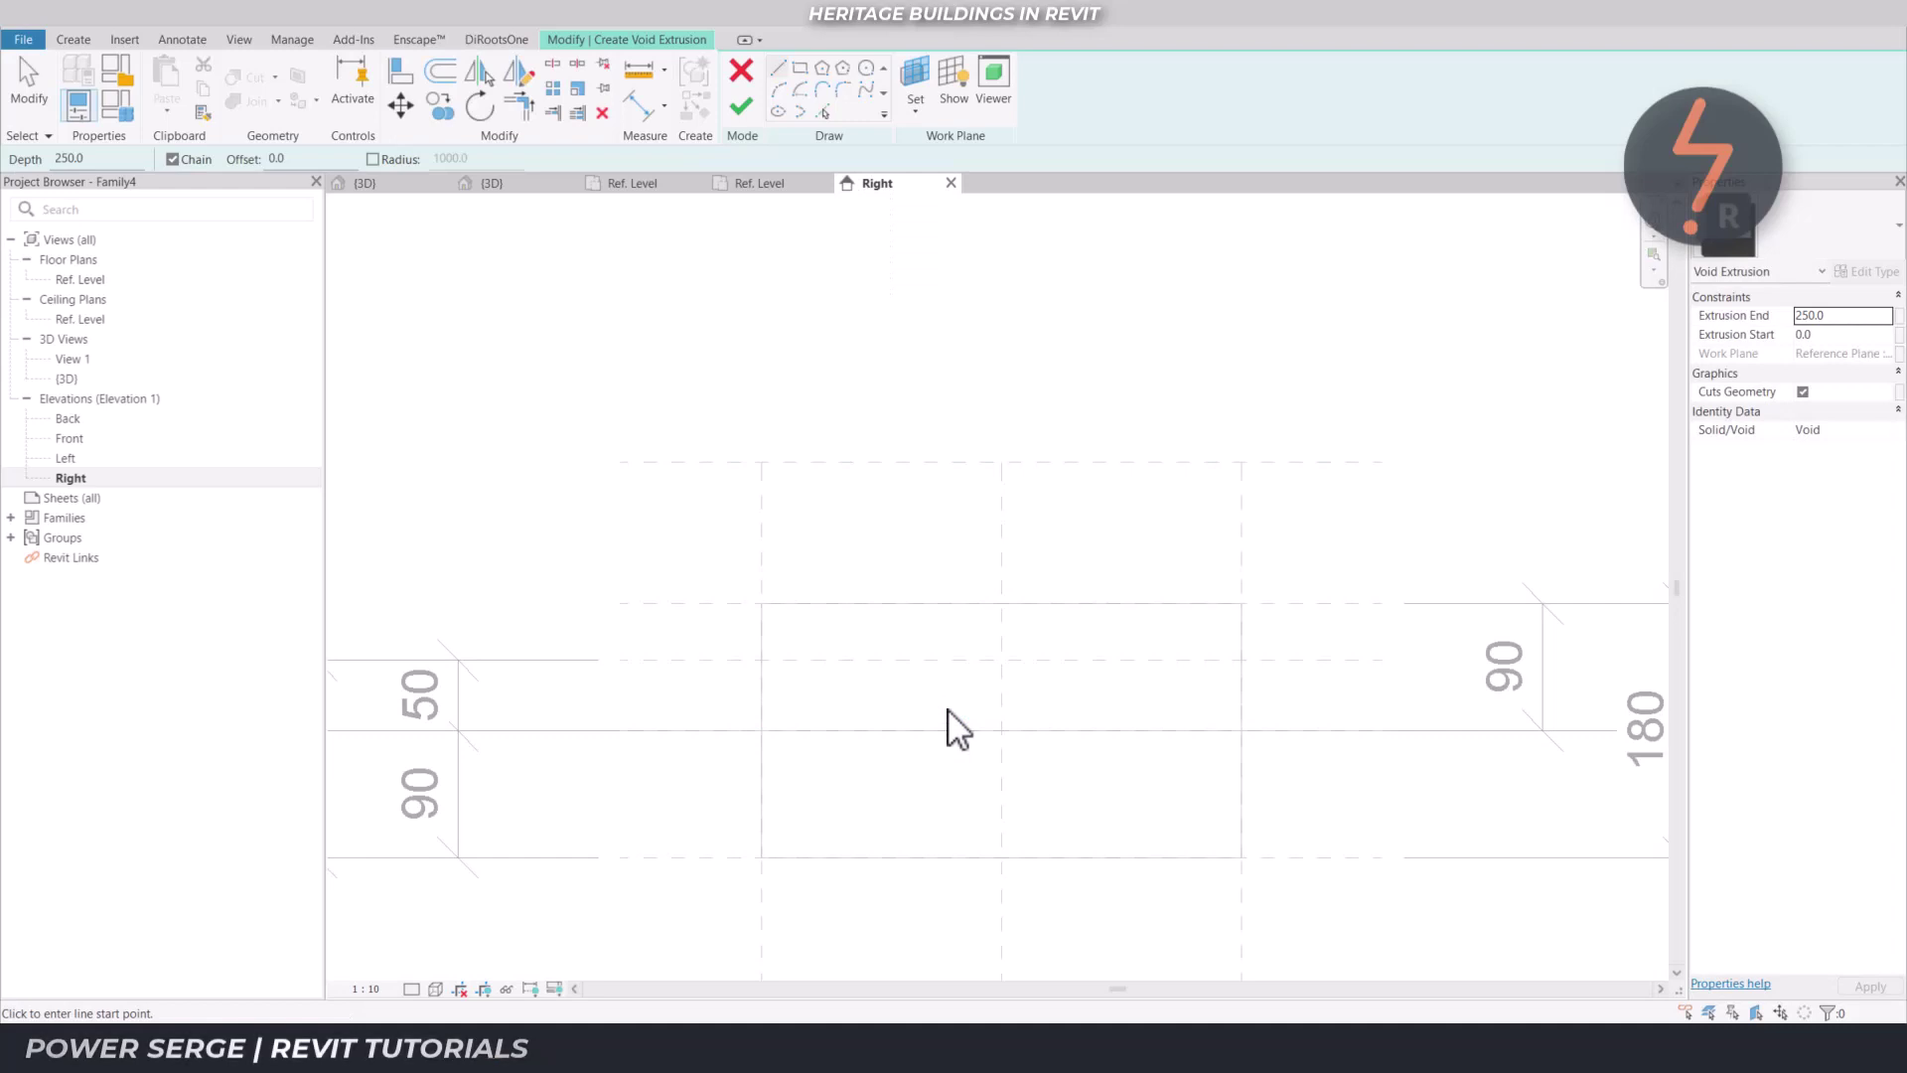
Sketch a wedge-shaped triangle across the top of the stone and finish the void
{"action": "left_click", "coordinate": [938, 660]}
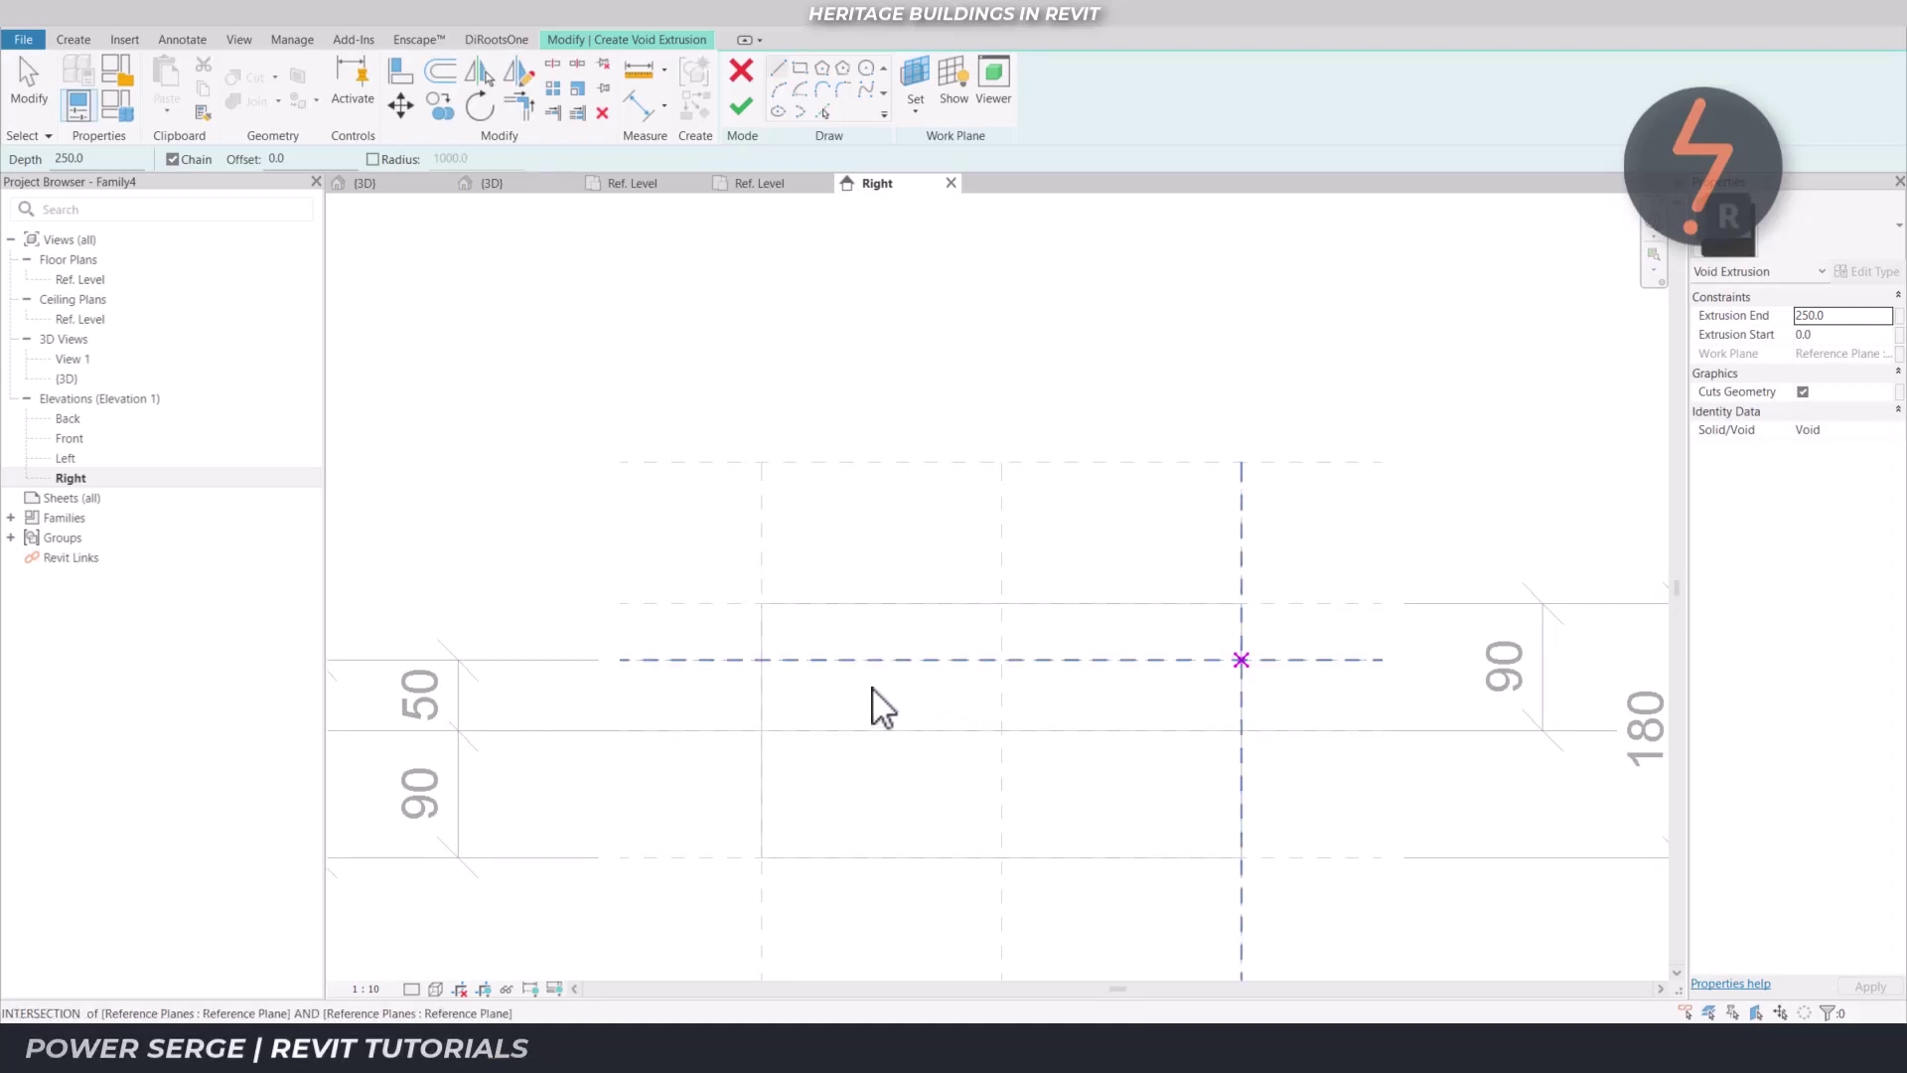
{"action": "left_click", "coordinate": [764, 659]}
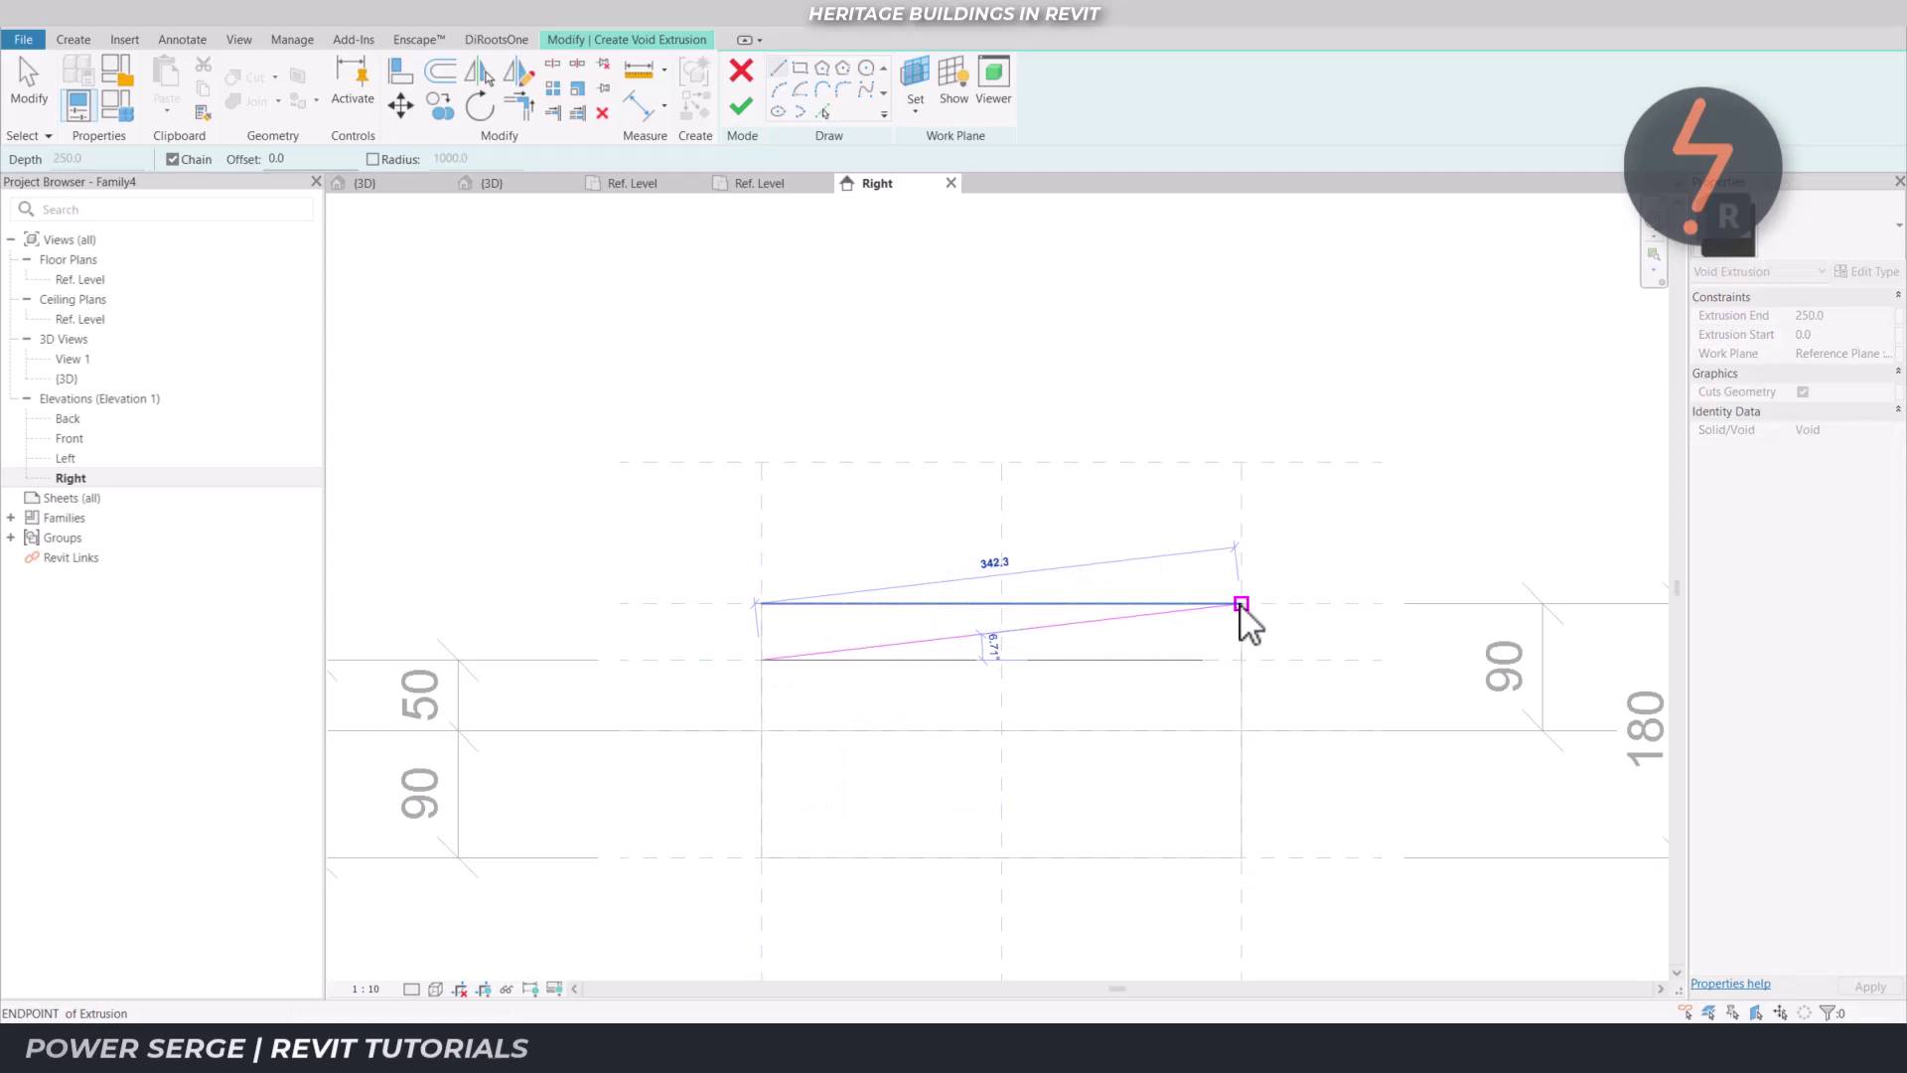
{"action": "left_click", "coordinate": [1240, 603]}
{"action": "left_click", "coordinate": [762, 603]}
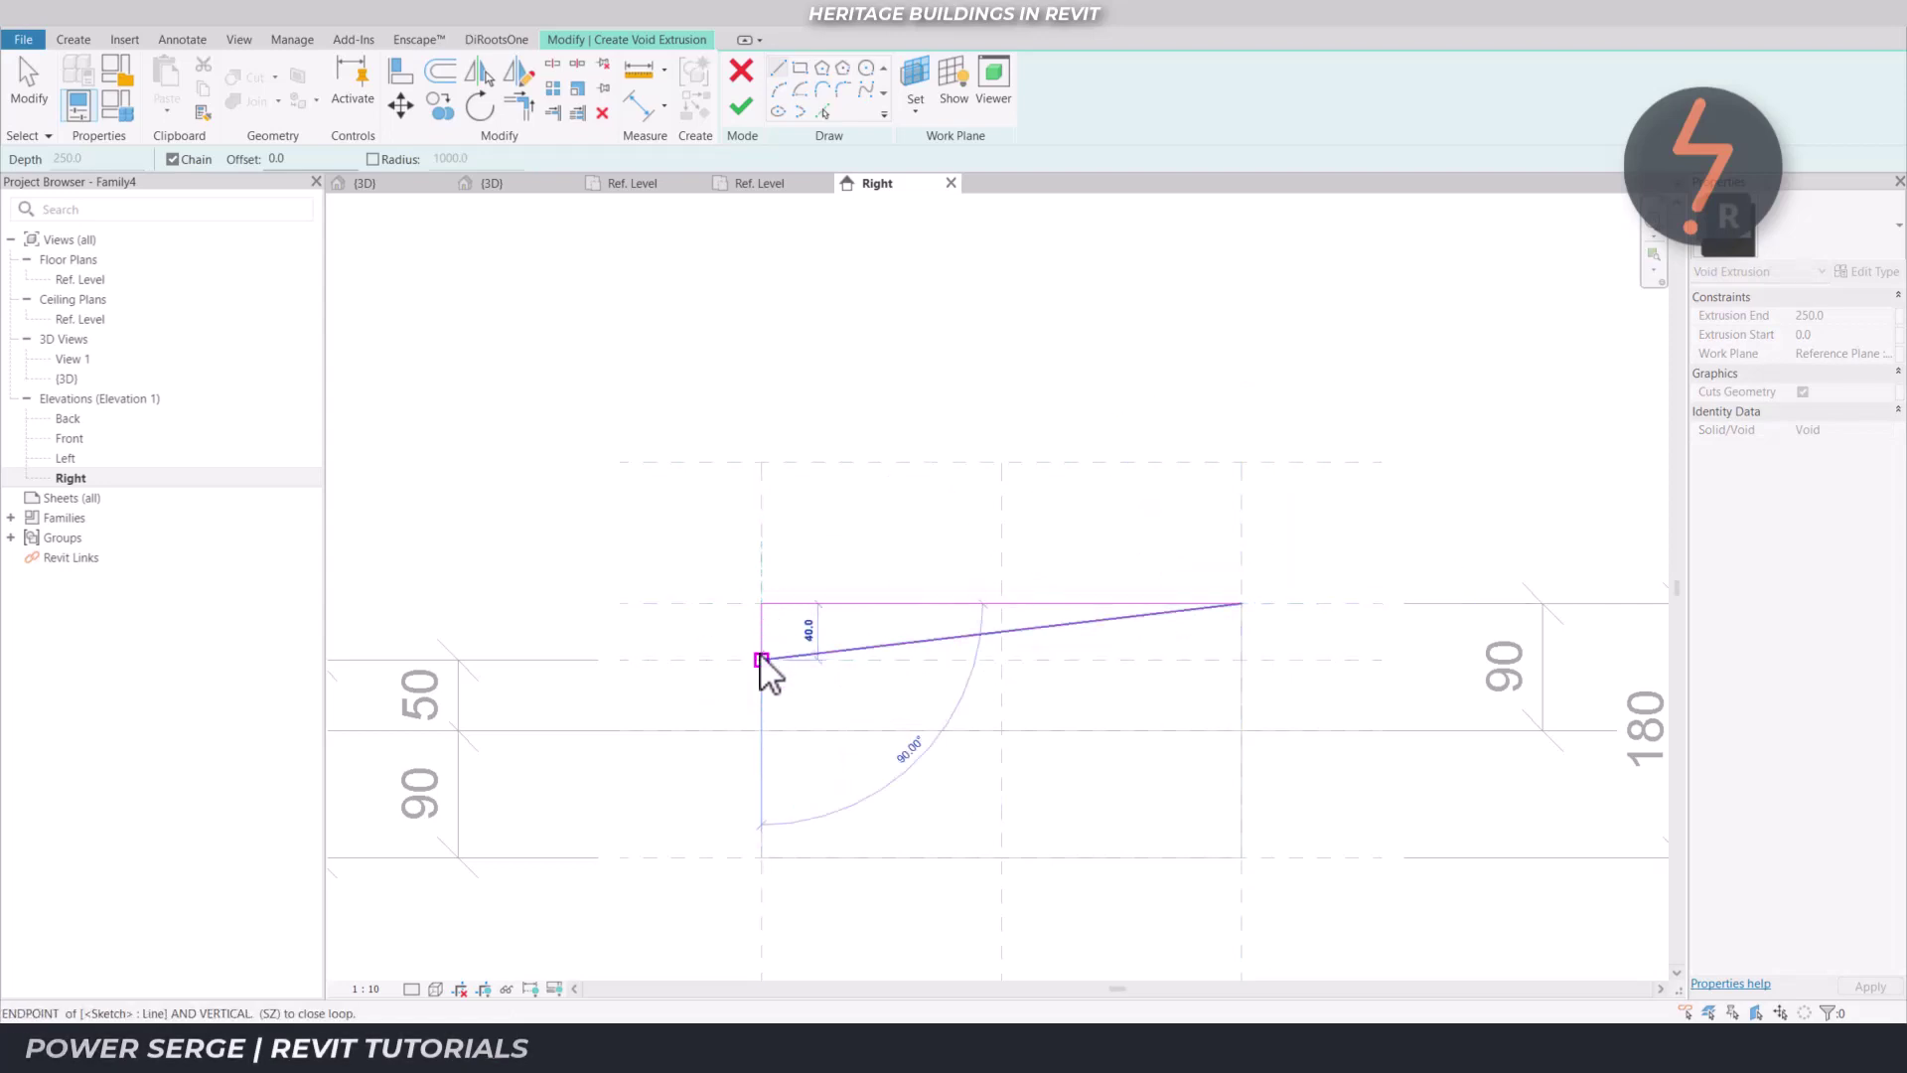
{"action": "left_click", "coordinate": [761, 659]}
{"action": "key", "text": "Escape"}
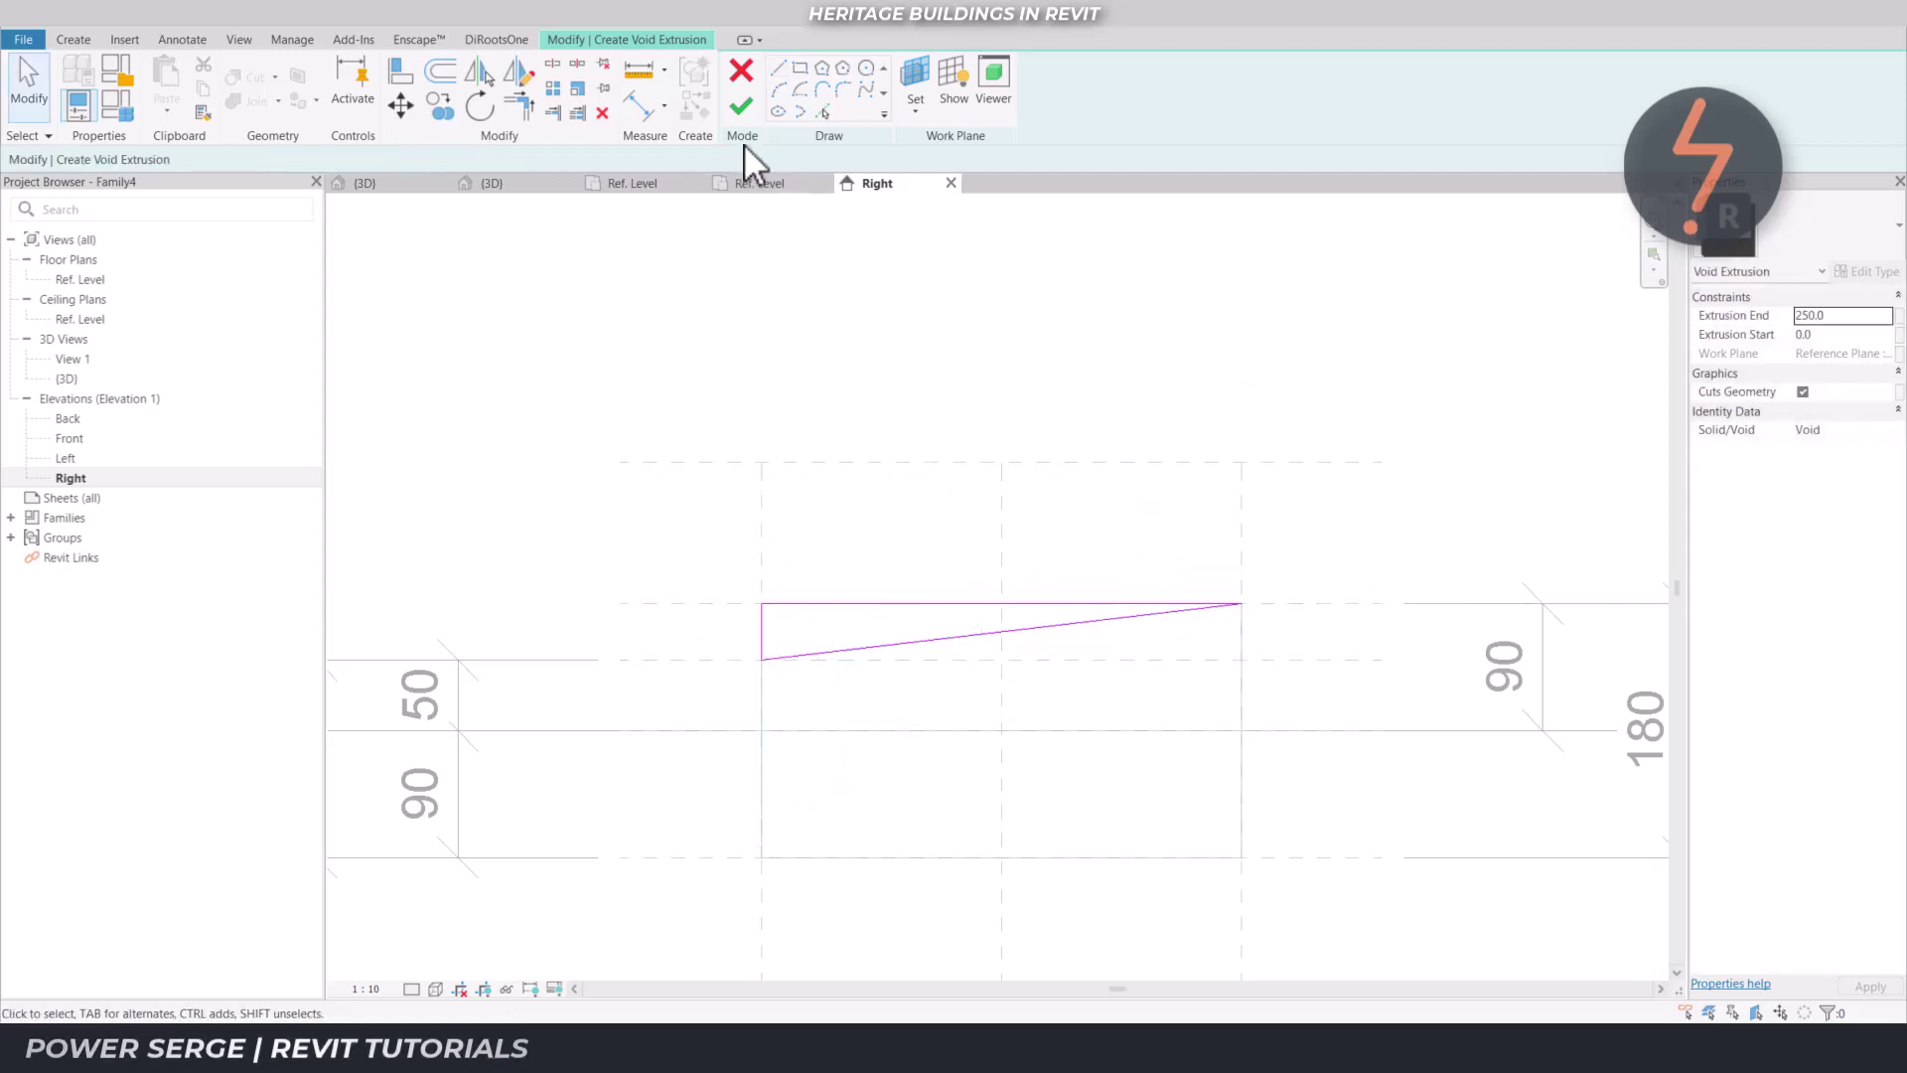
{"action": "left_click", "coordinate": [741, 106]}
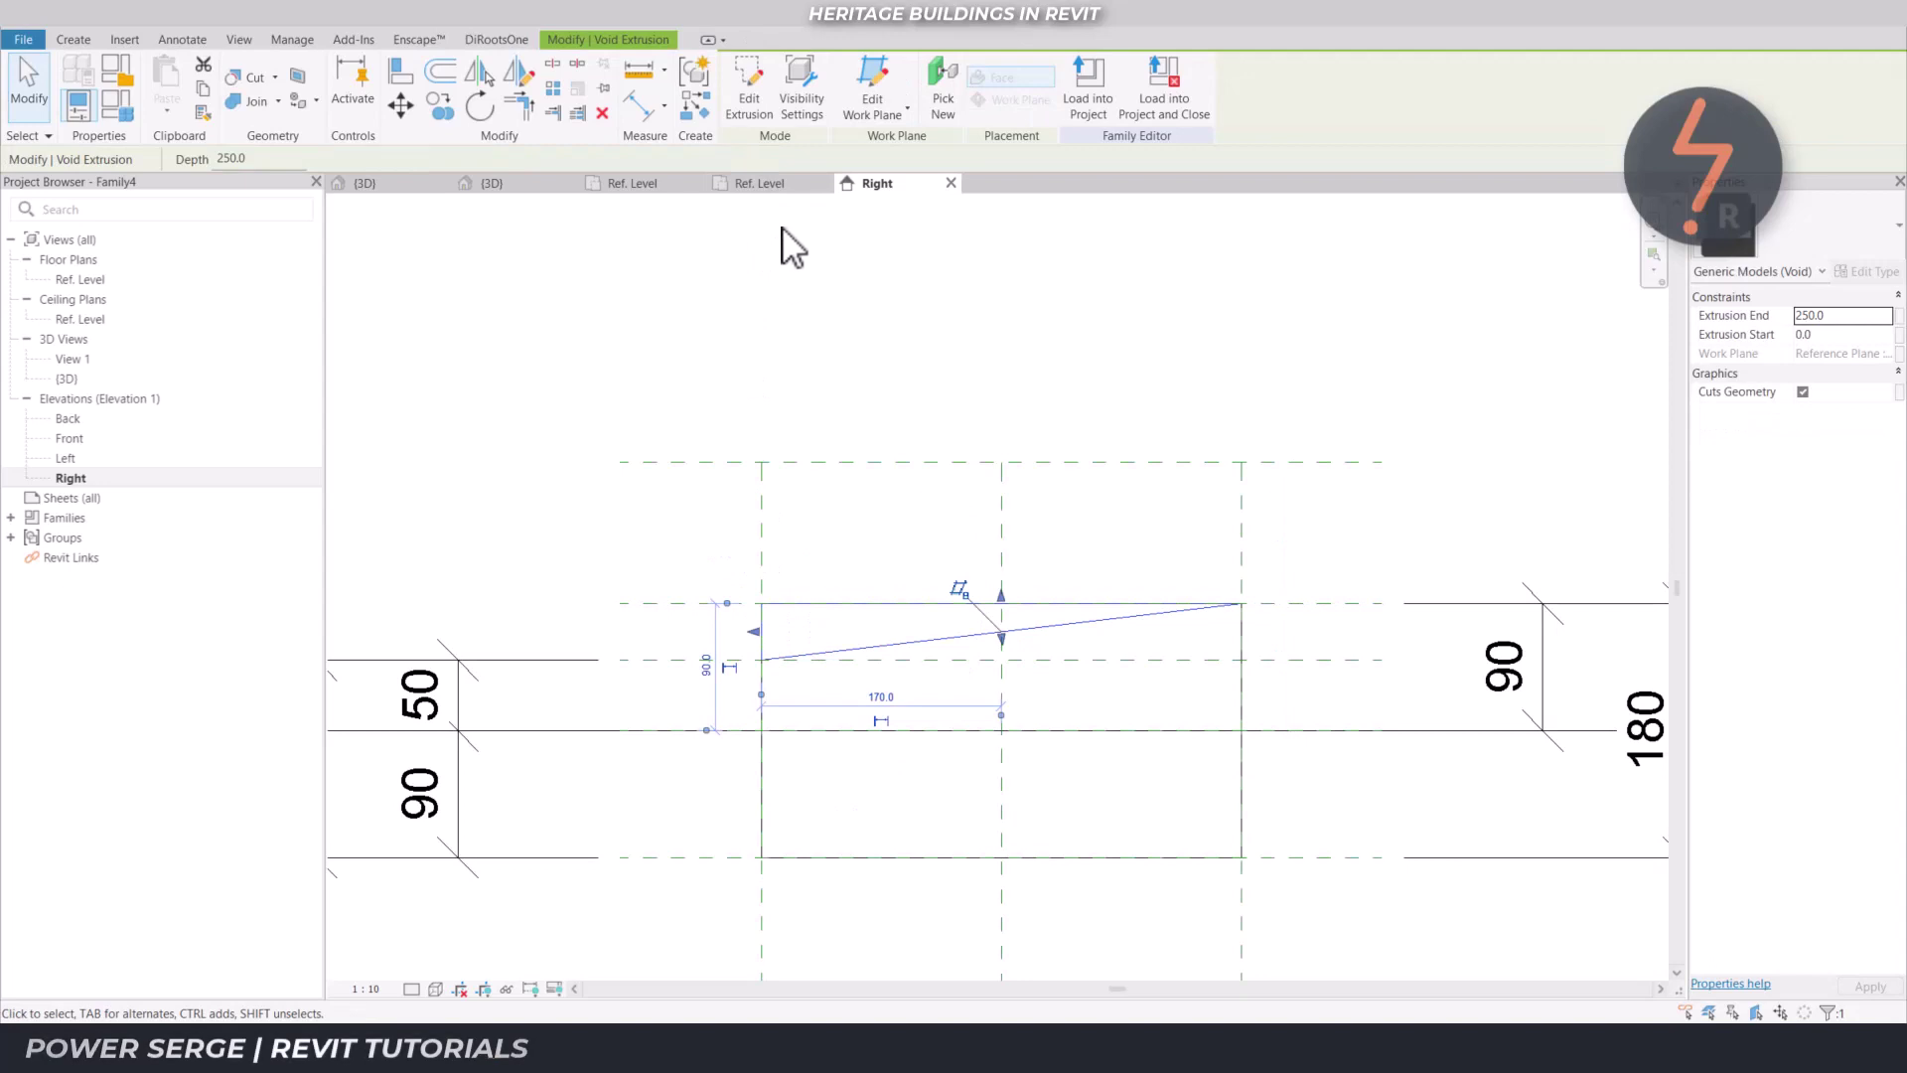
In the Ref. Level plan, align the void's edge to the right reference plane with AL
{"action": "left_click", "coordinate": [791, 186]}
{"action": "key", "text": "a"}
{"action": "key", "text": "l"}
{"action": "left_click", "coordinate": [1133, 427]}
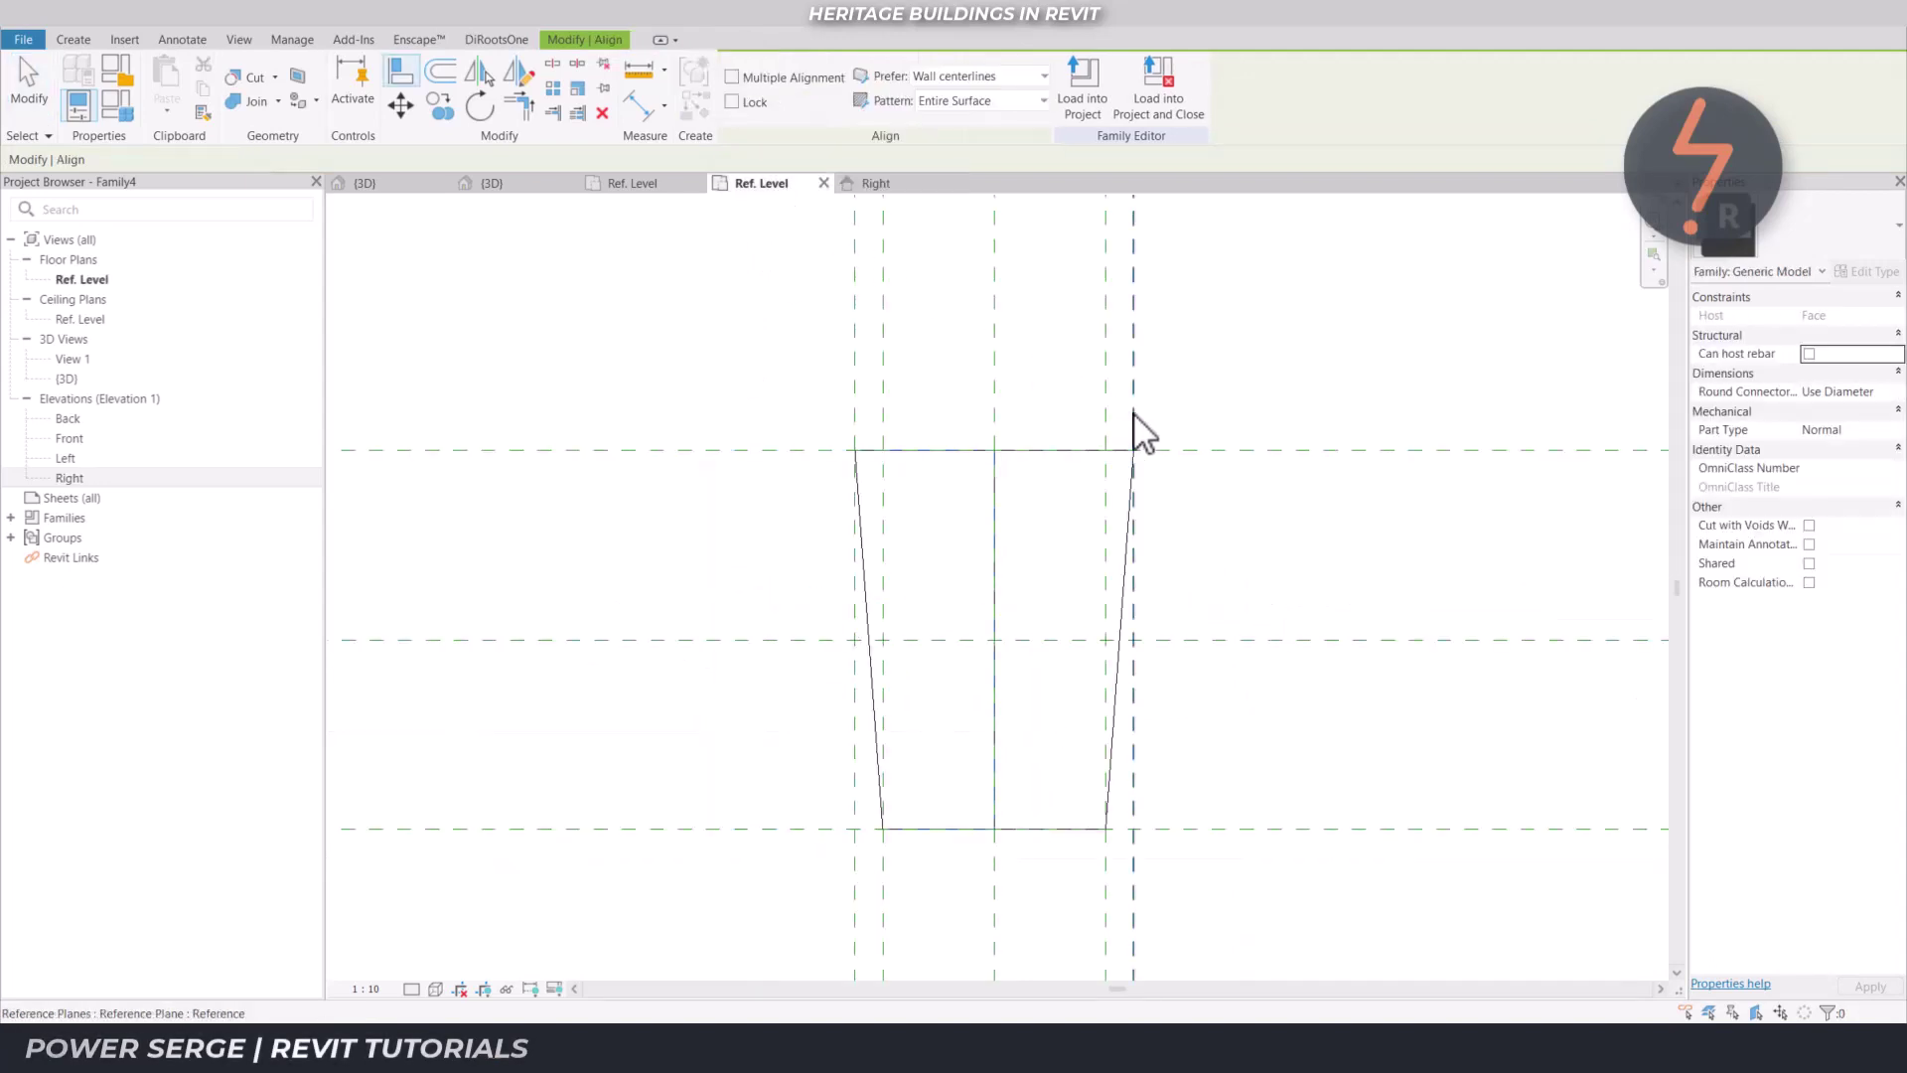
{"action": "left_click", "coordinate": [994, 553]}
{"action": "key", "text": "Escape"}
{"action": "key", "text": "Escape"}
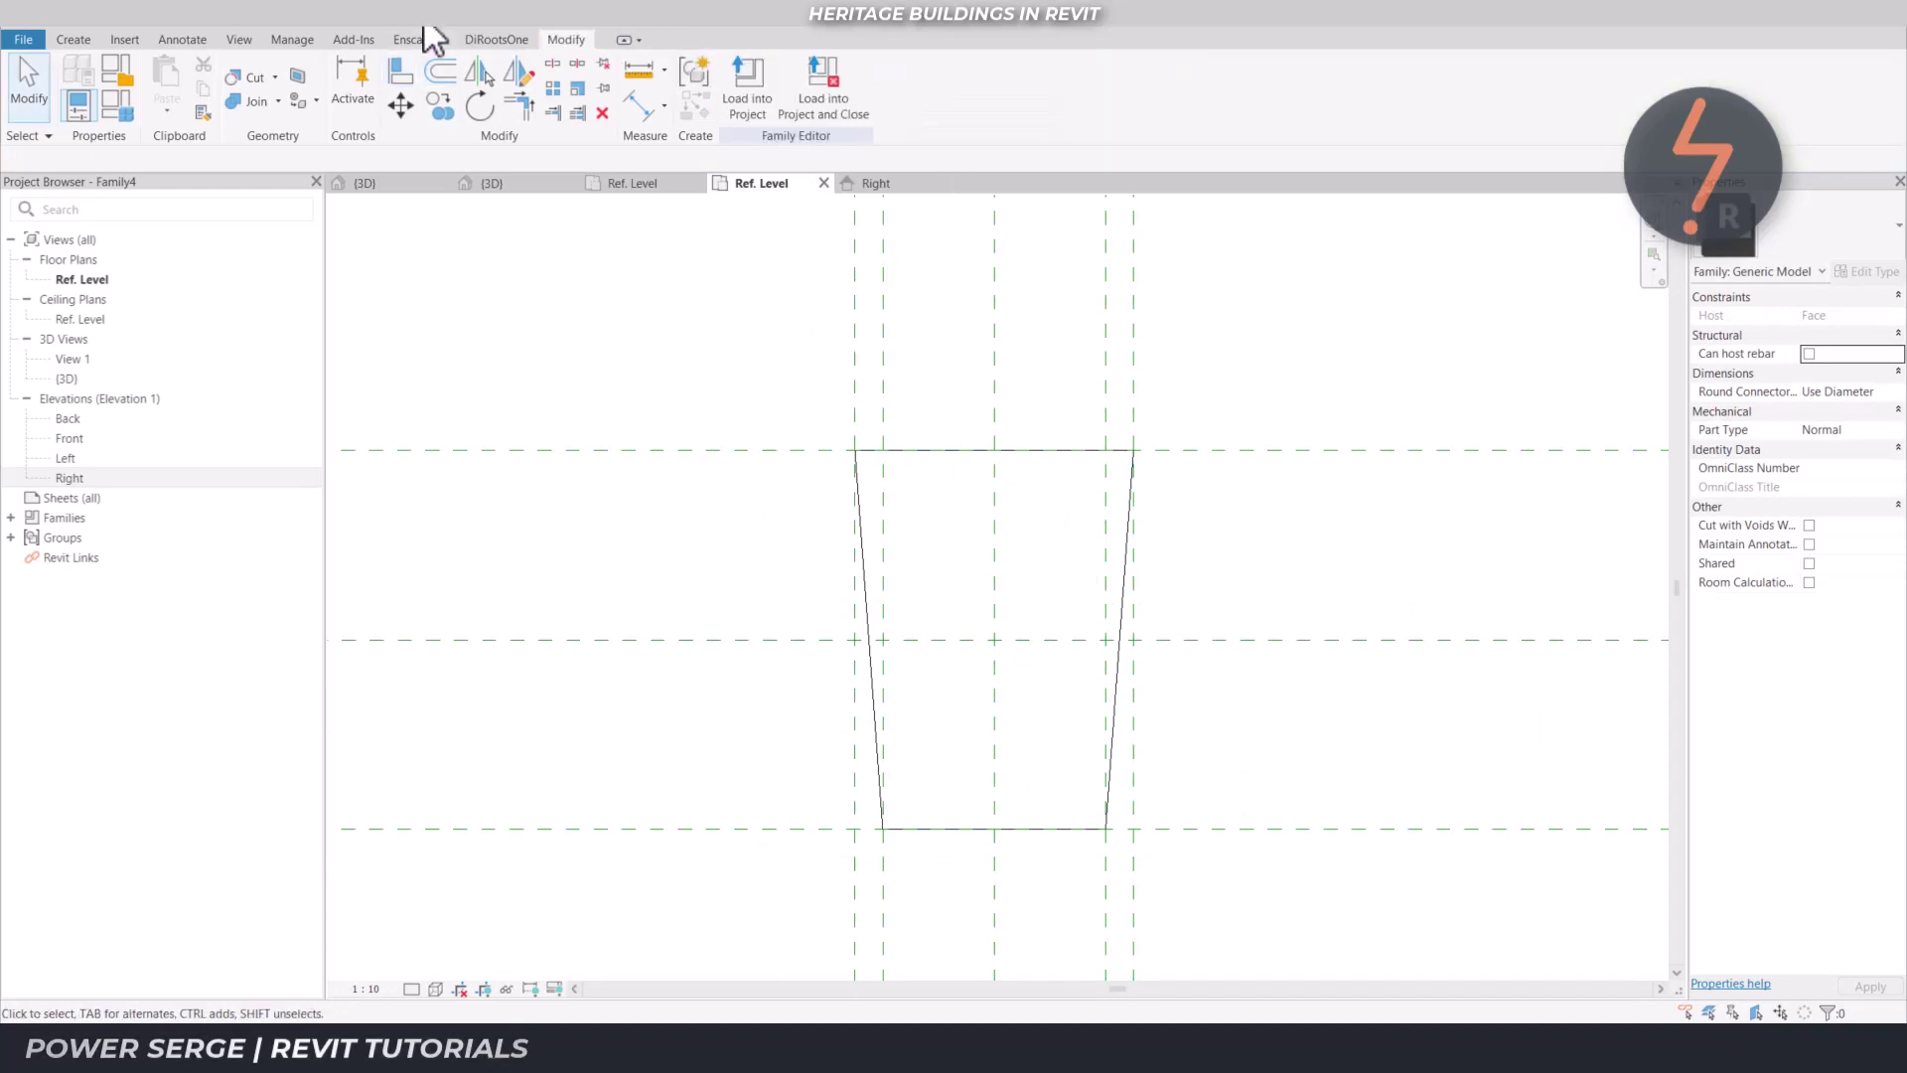
From the default 3D view, save Family4 as the family _Stone_Std
{"action": "key", "text": "3"}
{"action": "key", "text": "d"}
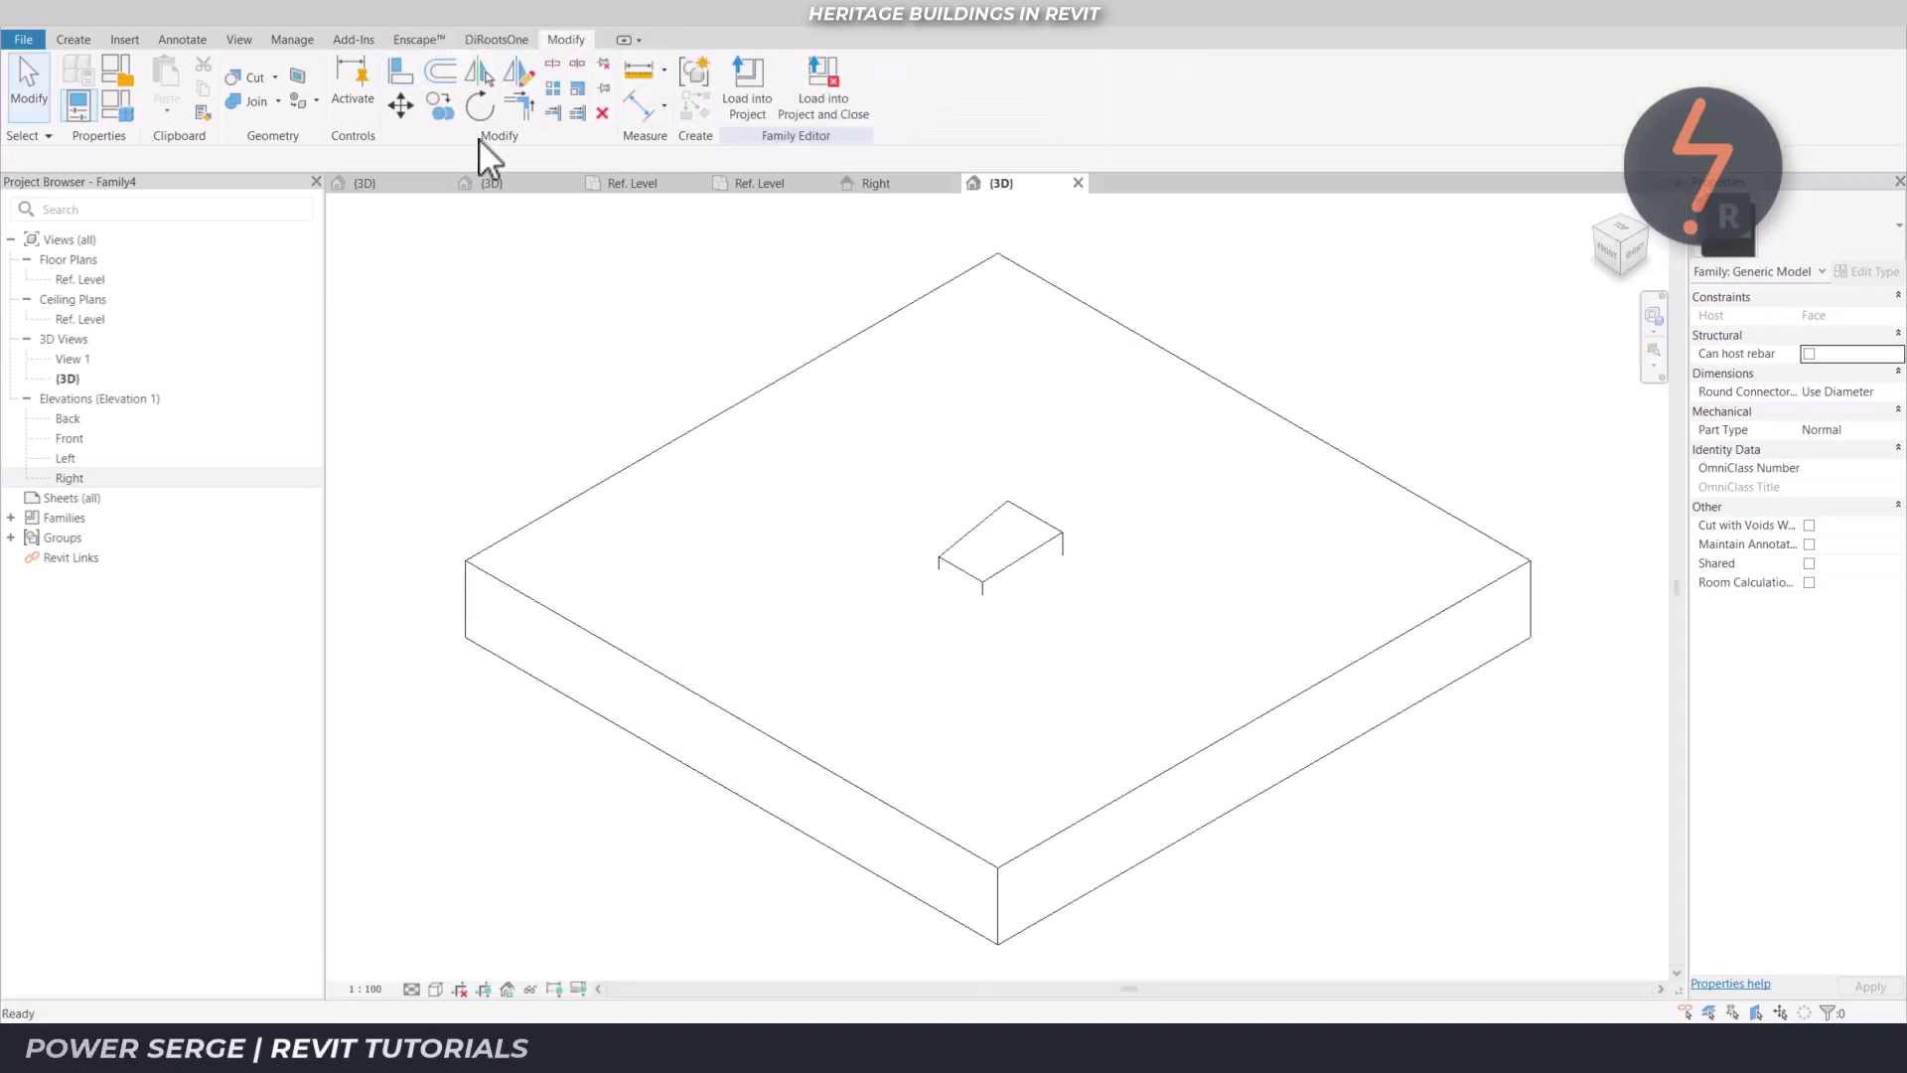
{"action": "left_click", "coordinate": [24, 39]}
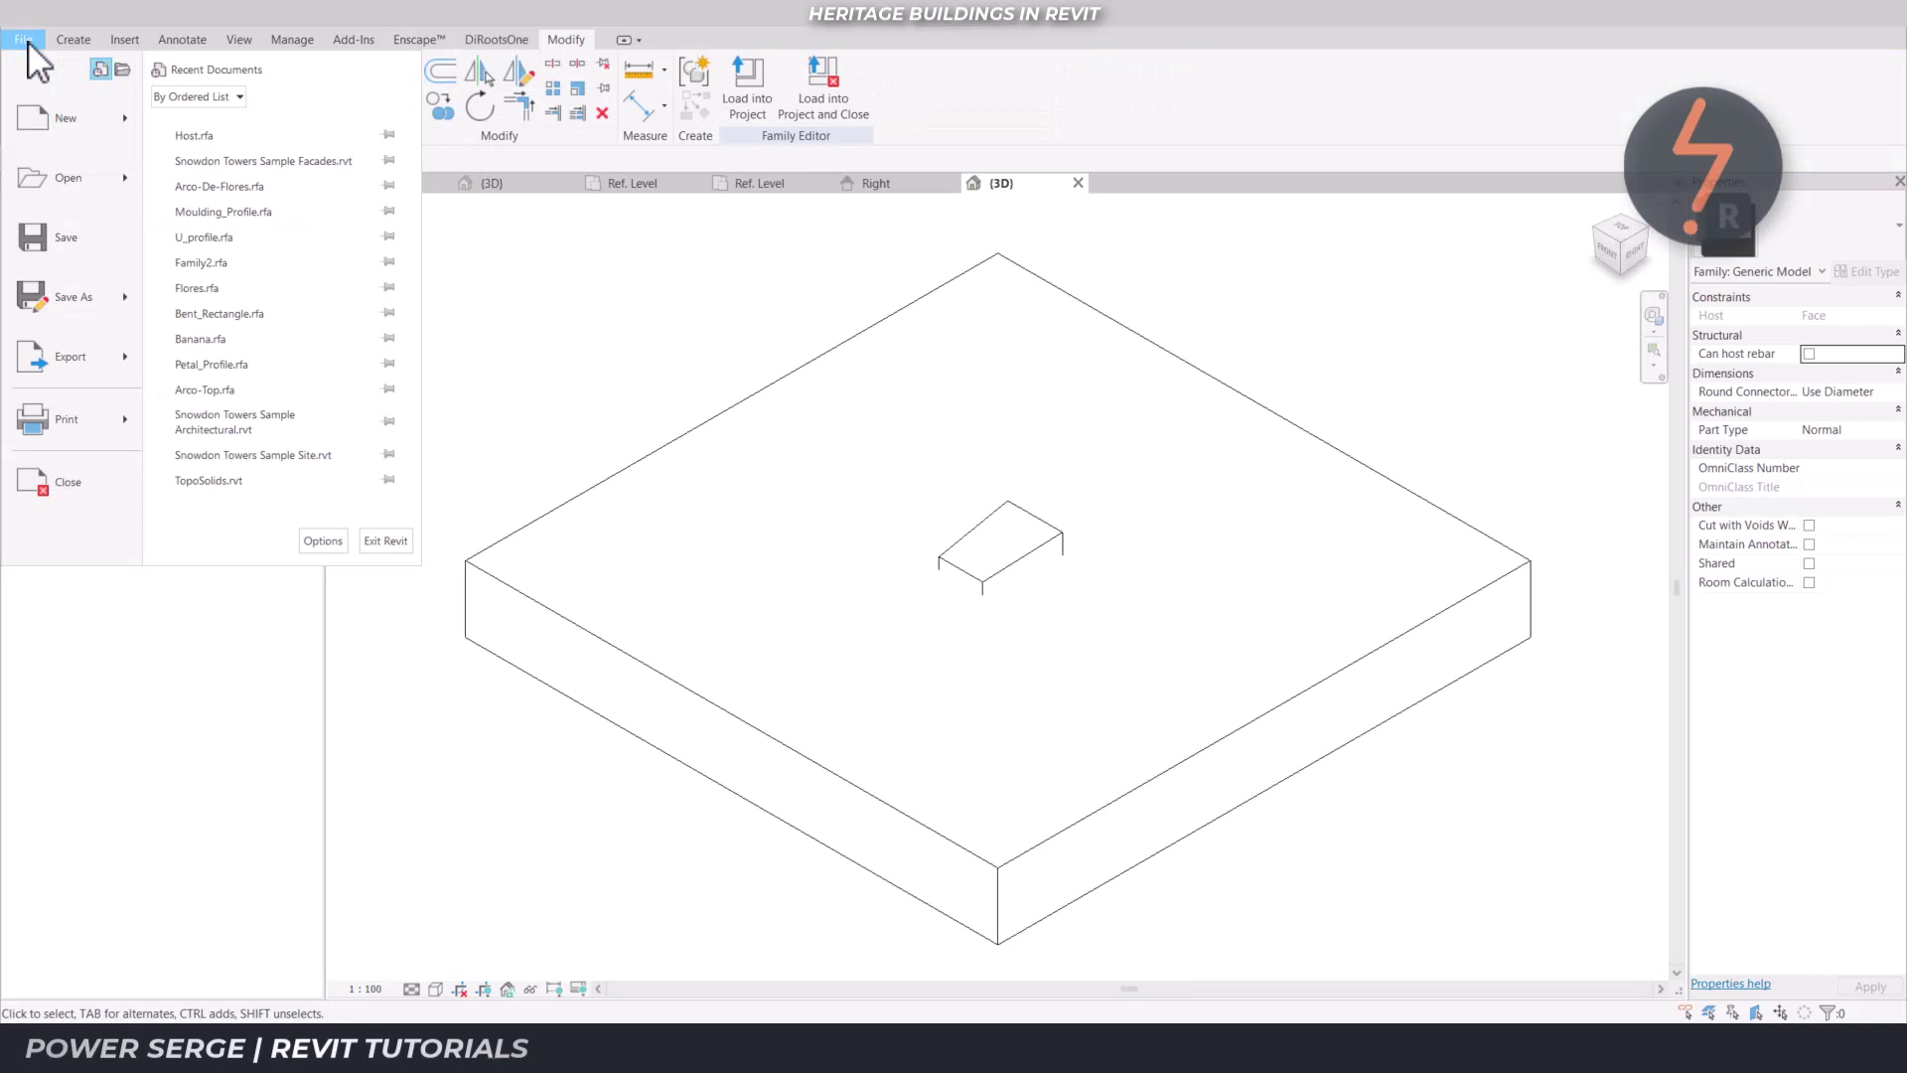
{"action": "mouse_move", "coordinate": [114, 295]}
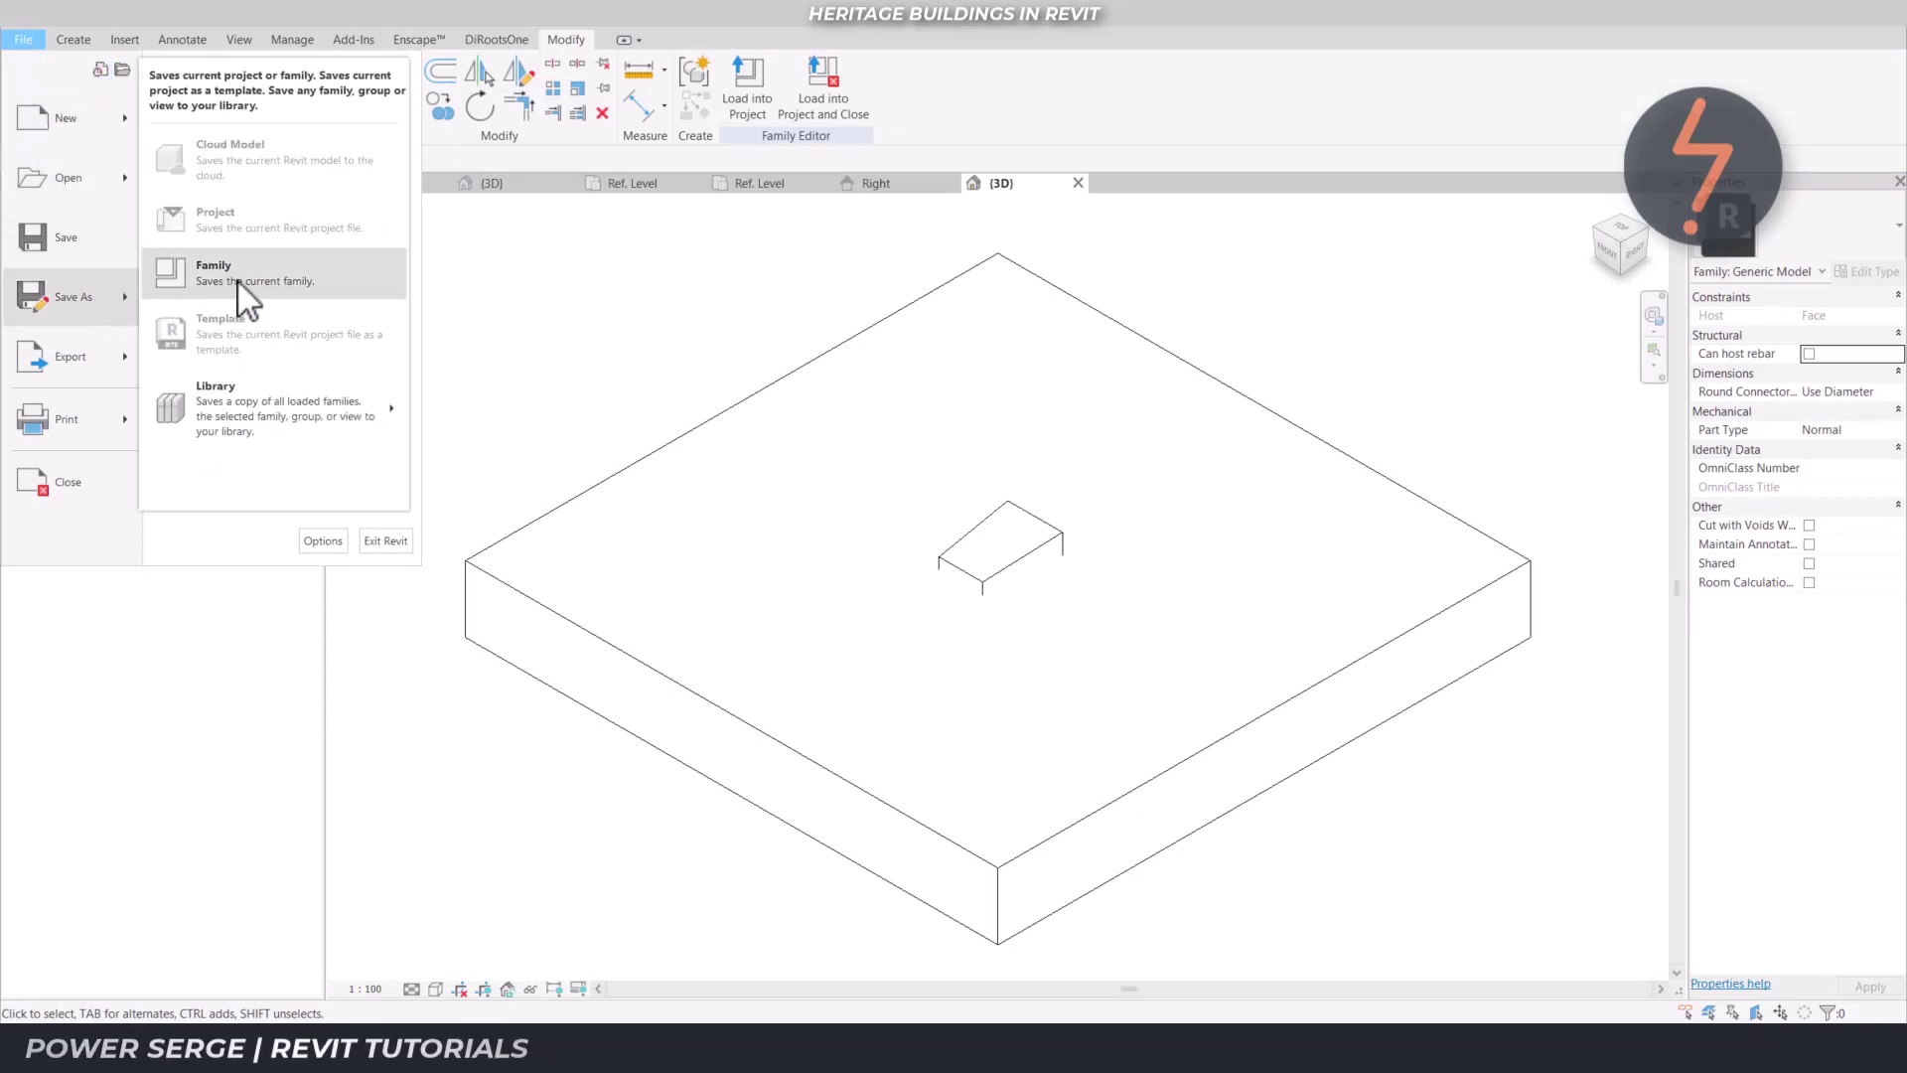
{"action": "left_click", "coordinate": [267, 277]}
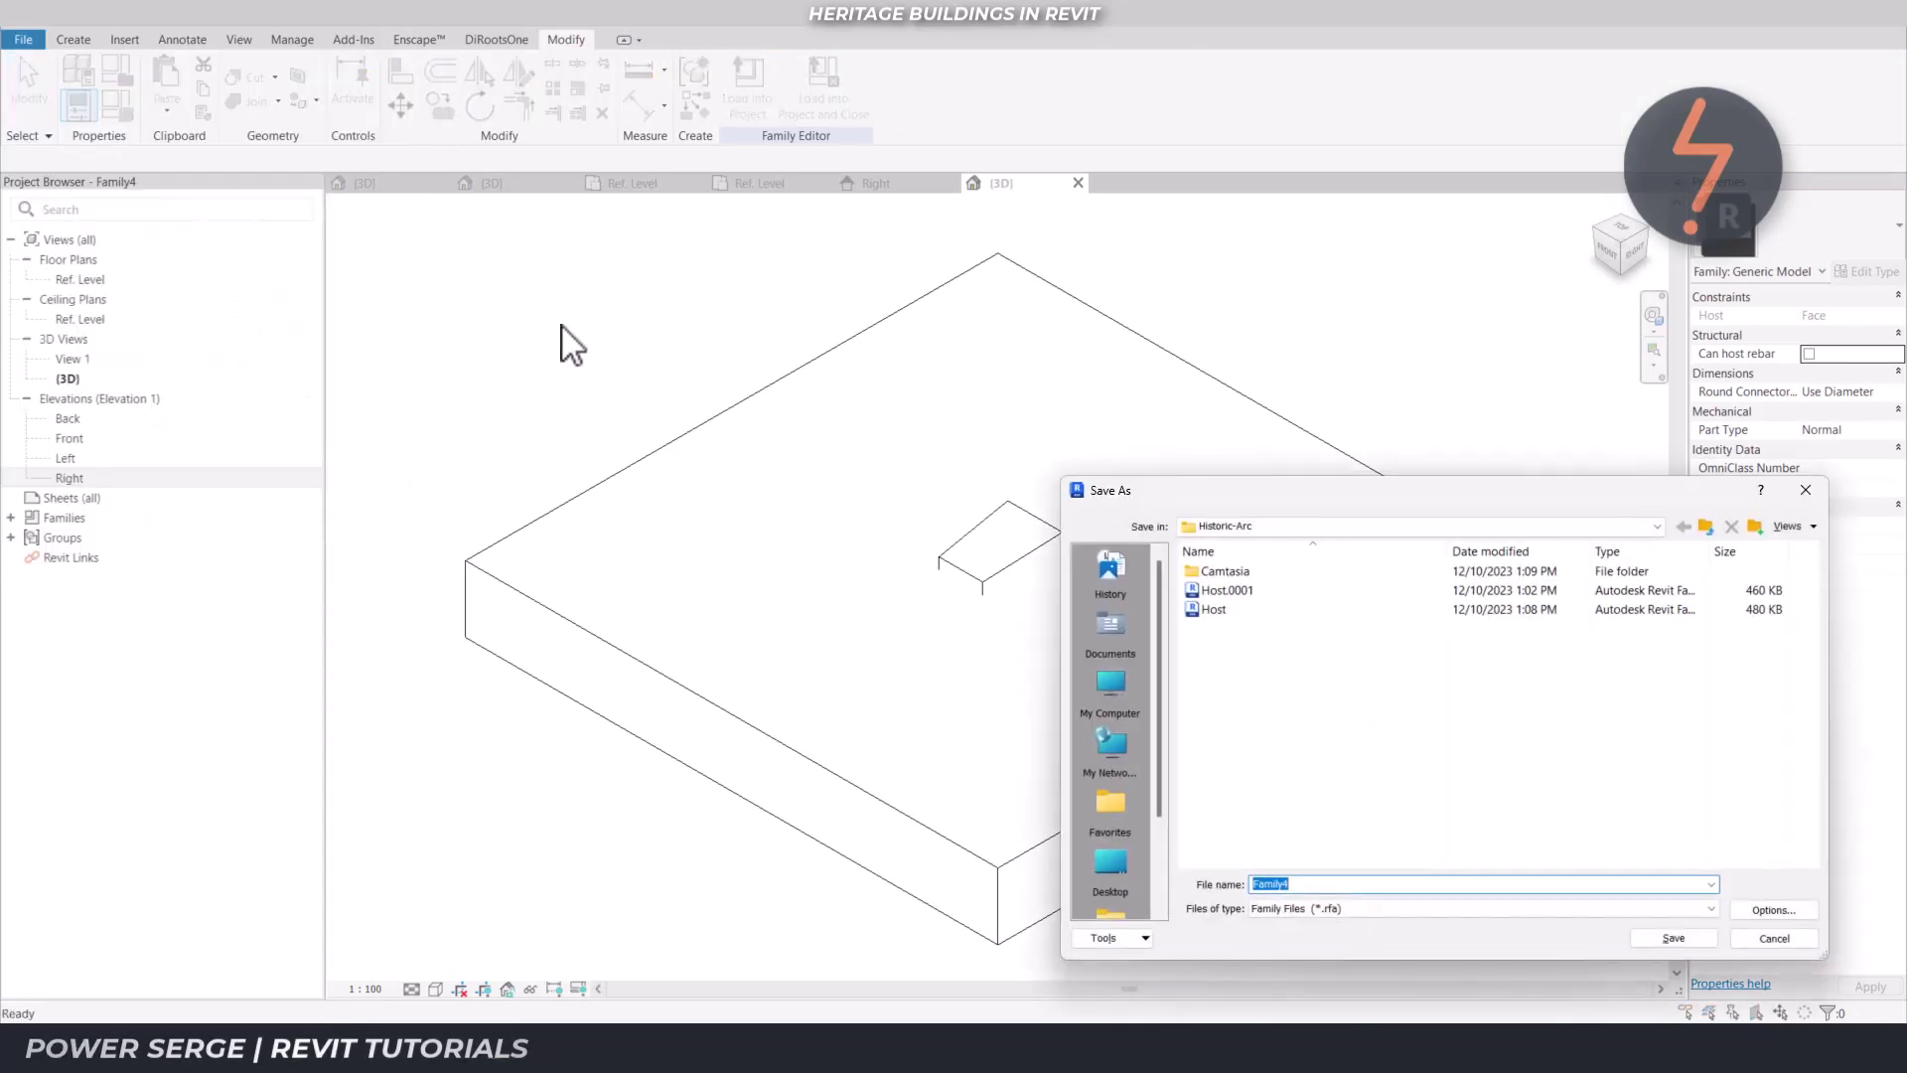
{"action": "left_click", "coordinate": [1312, 883]}
{"action": "key", "text": "BackSpace"}
{"action": "left_click", "coordinate": [1690, 937]}
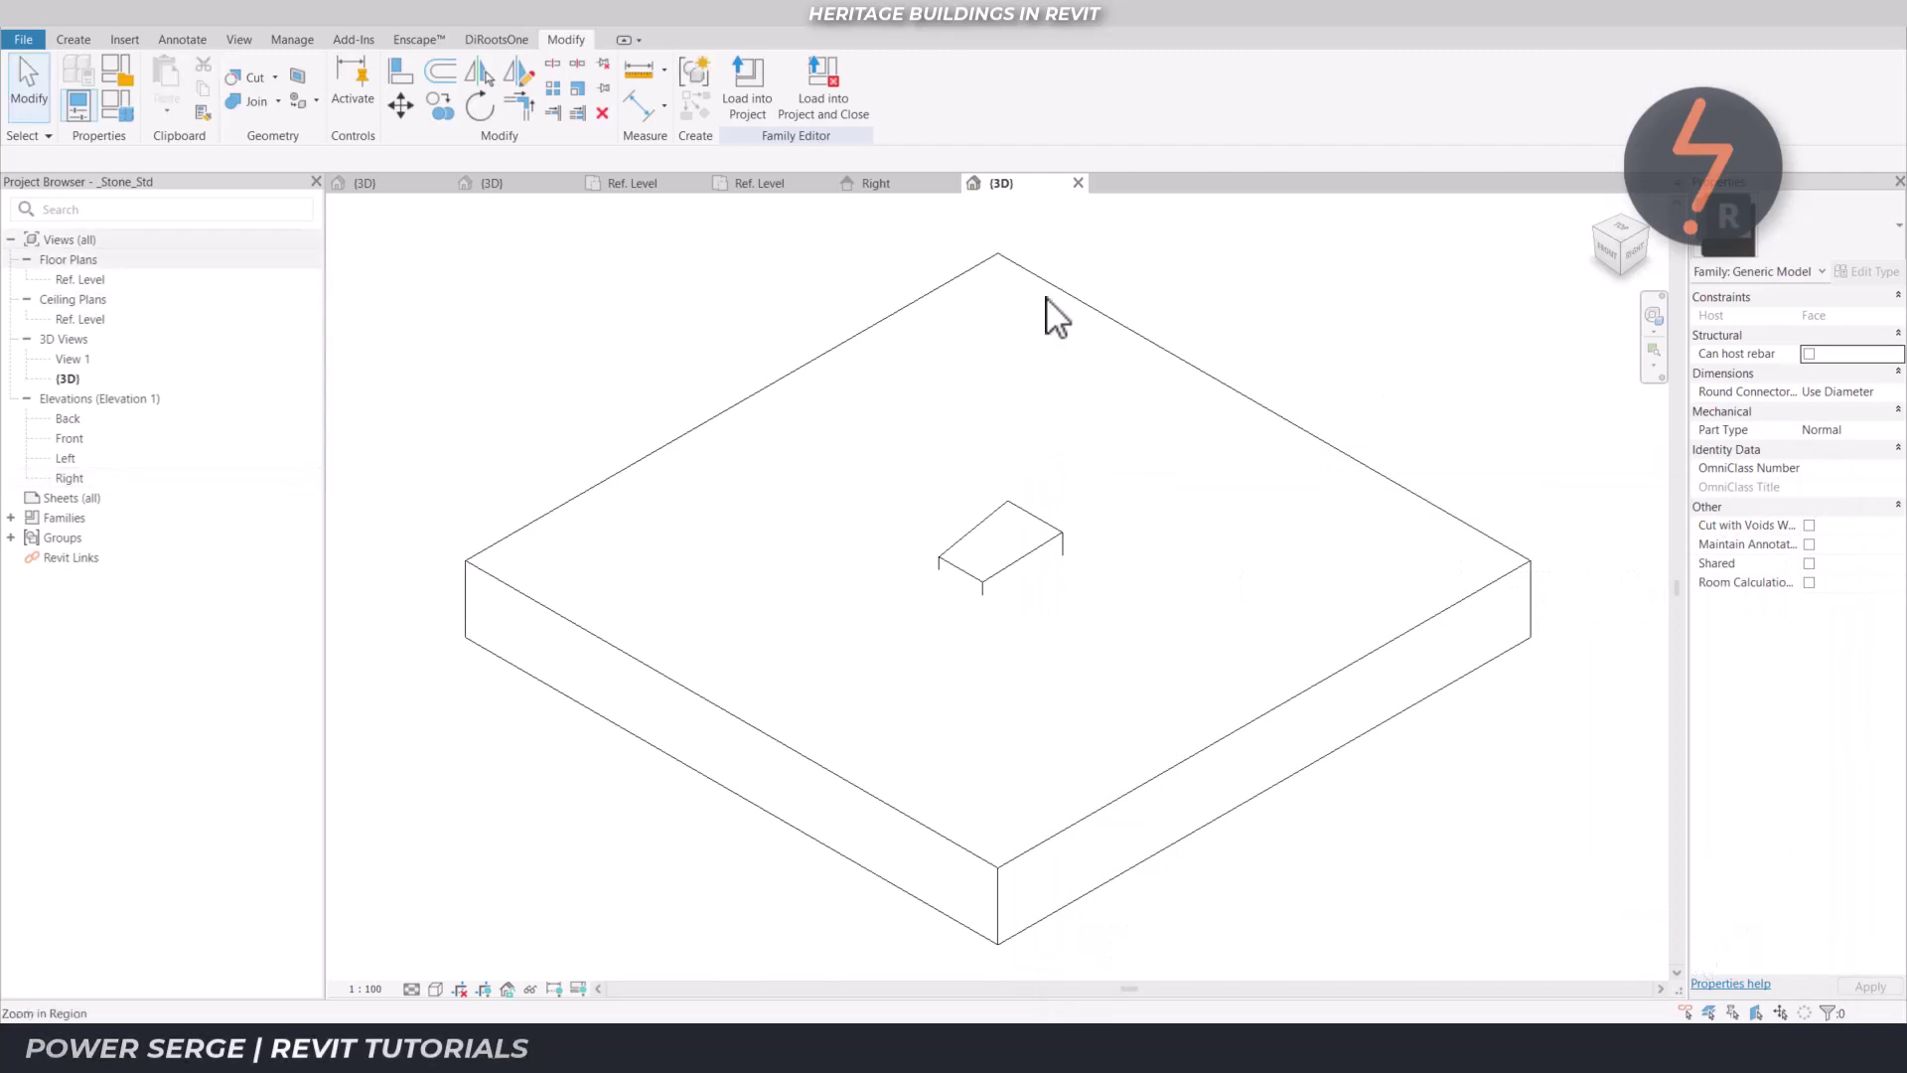
Create a new family from the Metric Generic Model Adaptive.rft template
{"action": "left_click", "coordinate": [24, 39]}
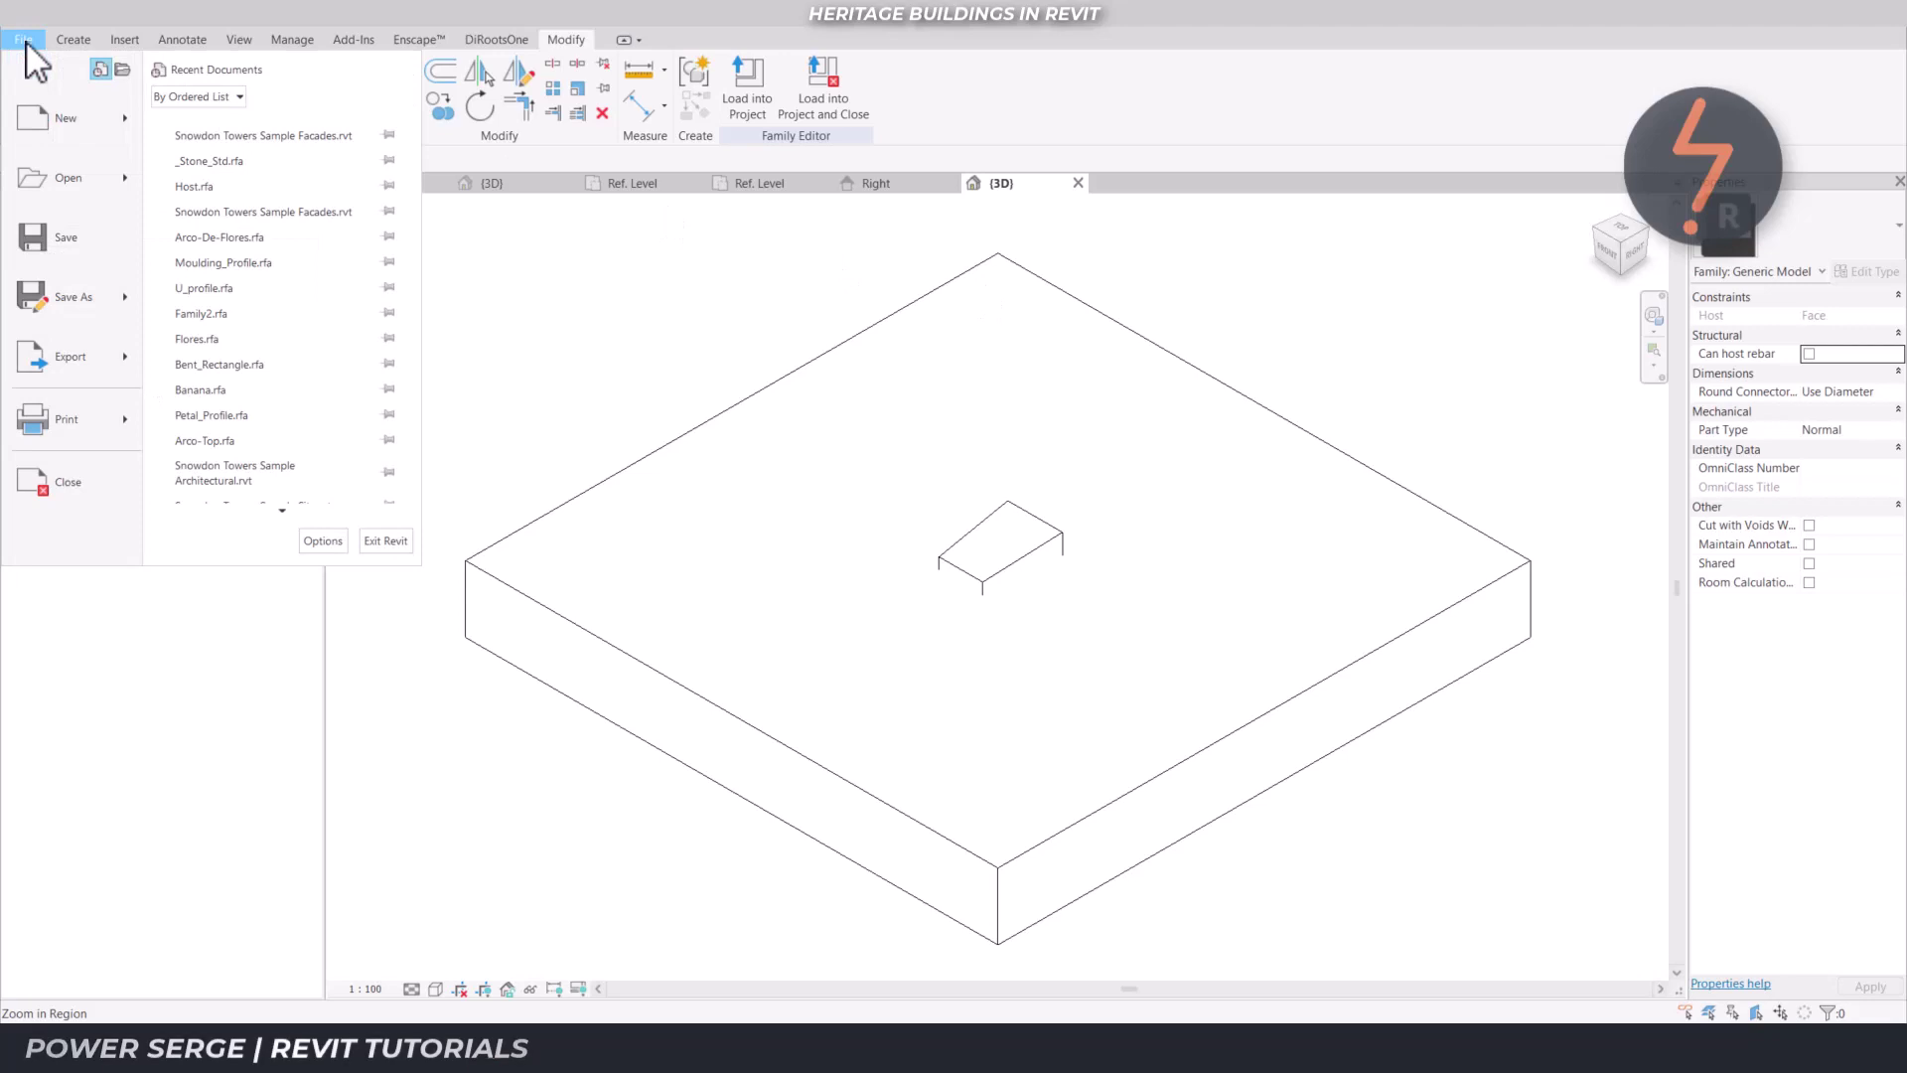
{"action": "mouse_move", "coordinate": [63, 109]}
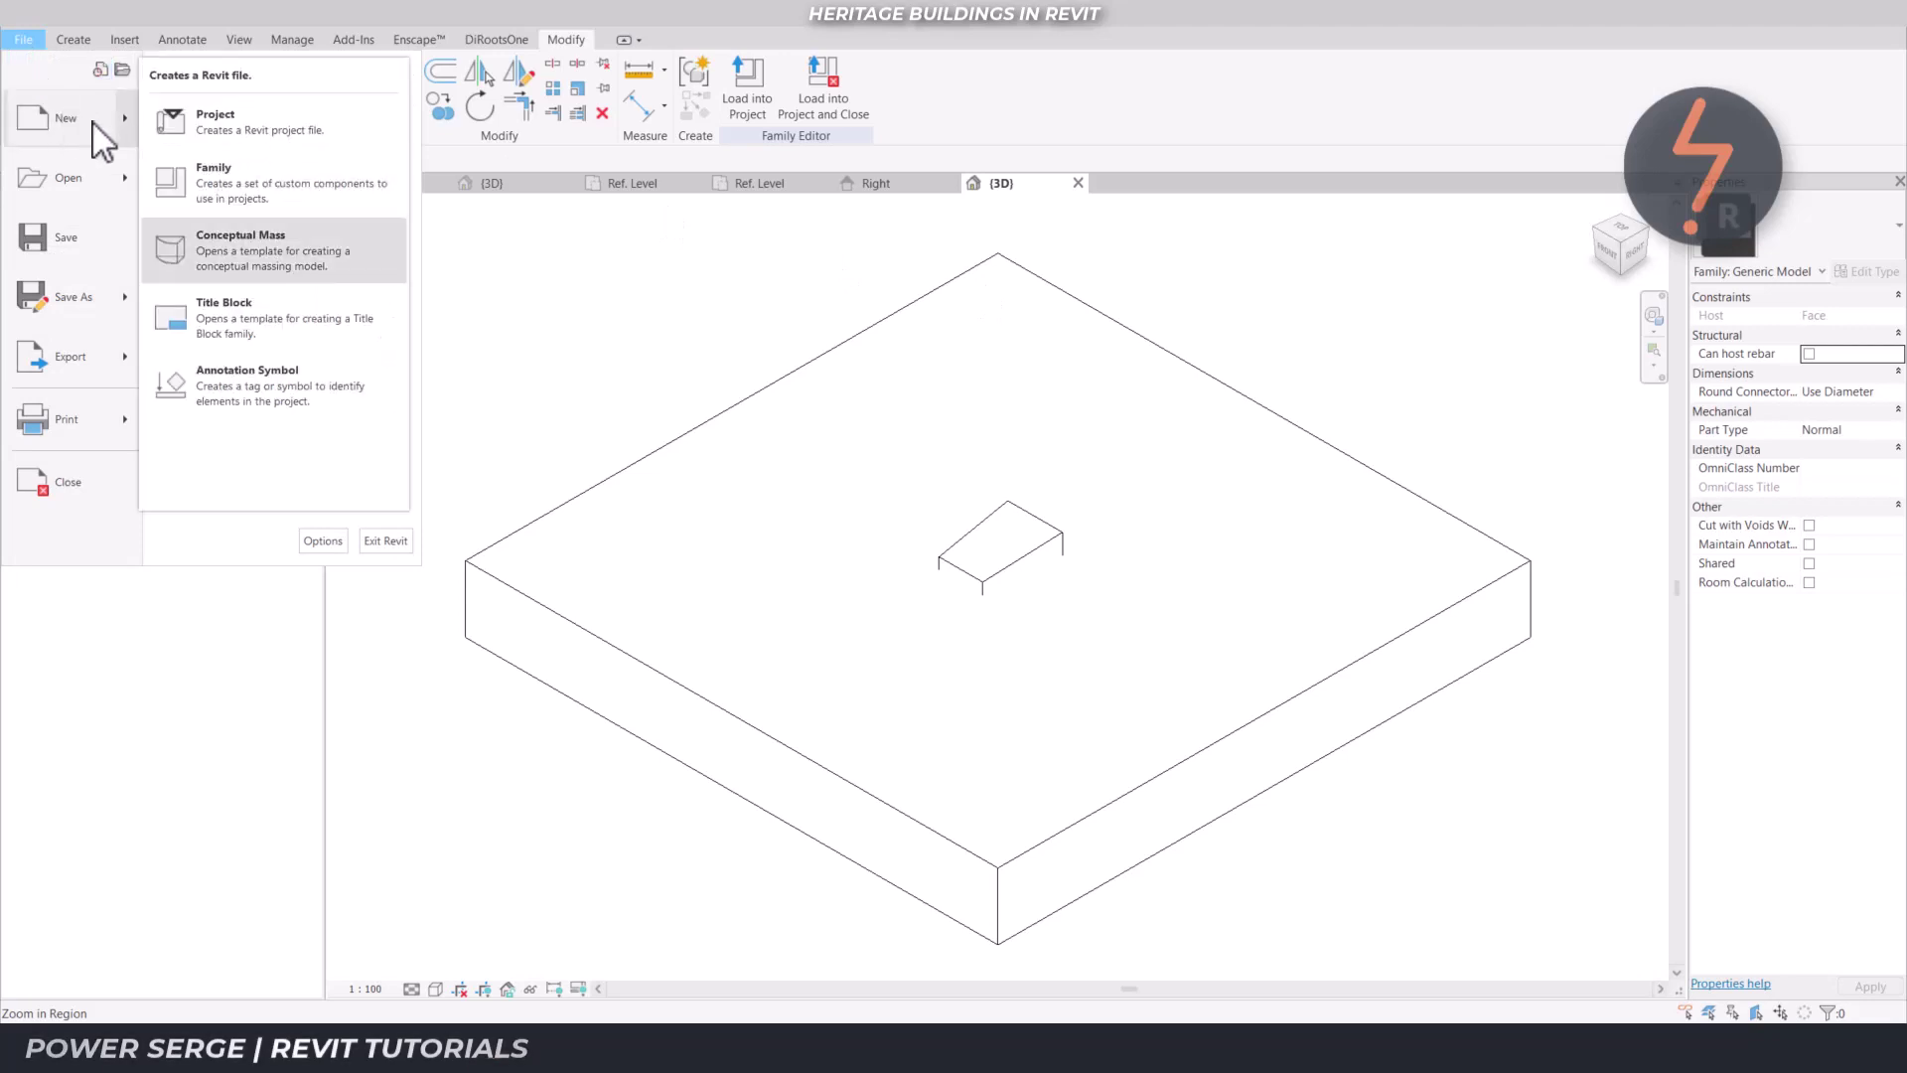
{"action": "left_click", "coordinate": [253, 188]}
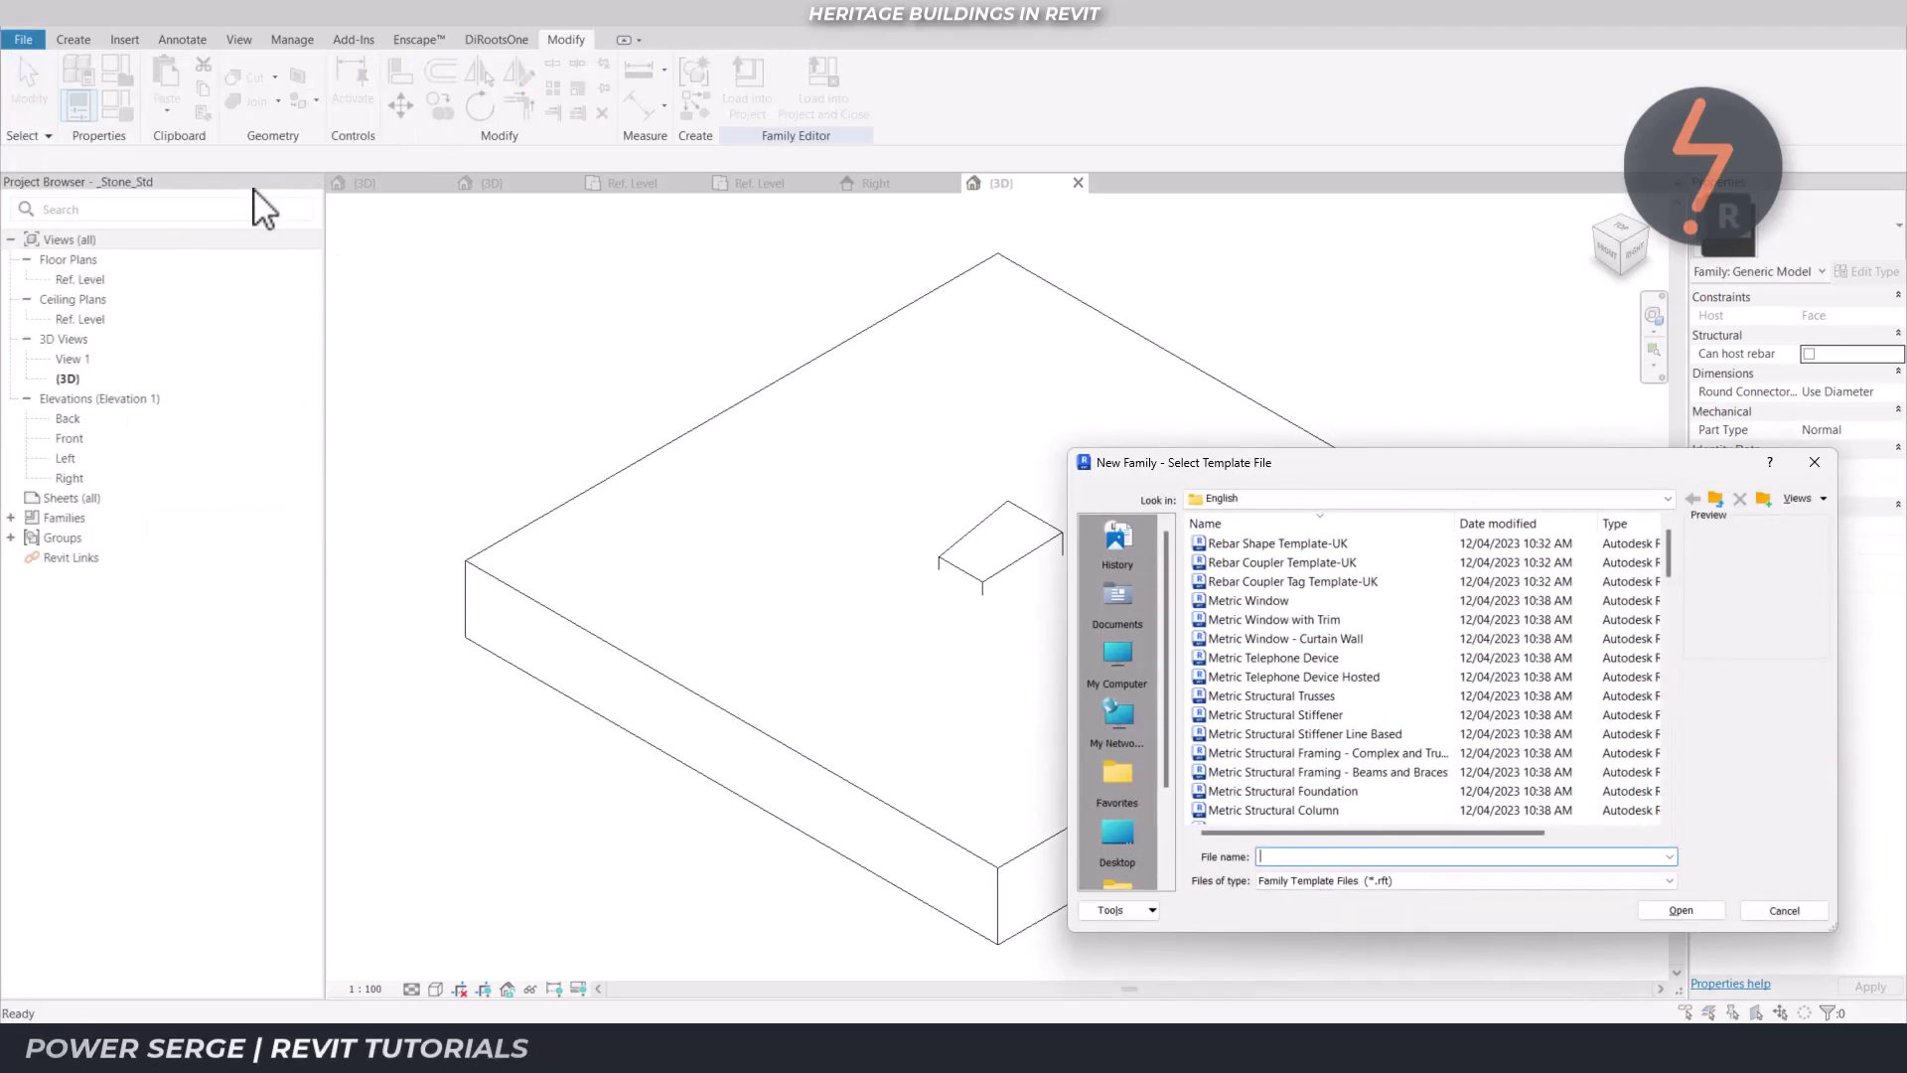
{"action": "left_click", "coordinate": [1668, 816]}
{"action": "left_click", "coordinate": [1667, 816]}
{"action": "left_click", "coordinate": [1668, 816]}
{"action": "left_click", "coordinate": [1668, 816]}
{"action": "left_click", "coordinate": [1668, 816]}
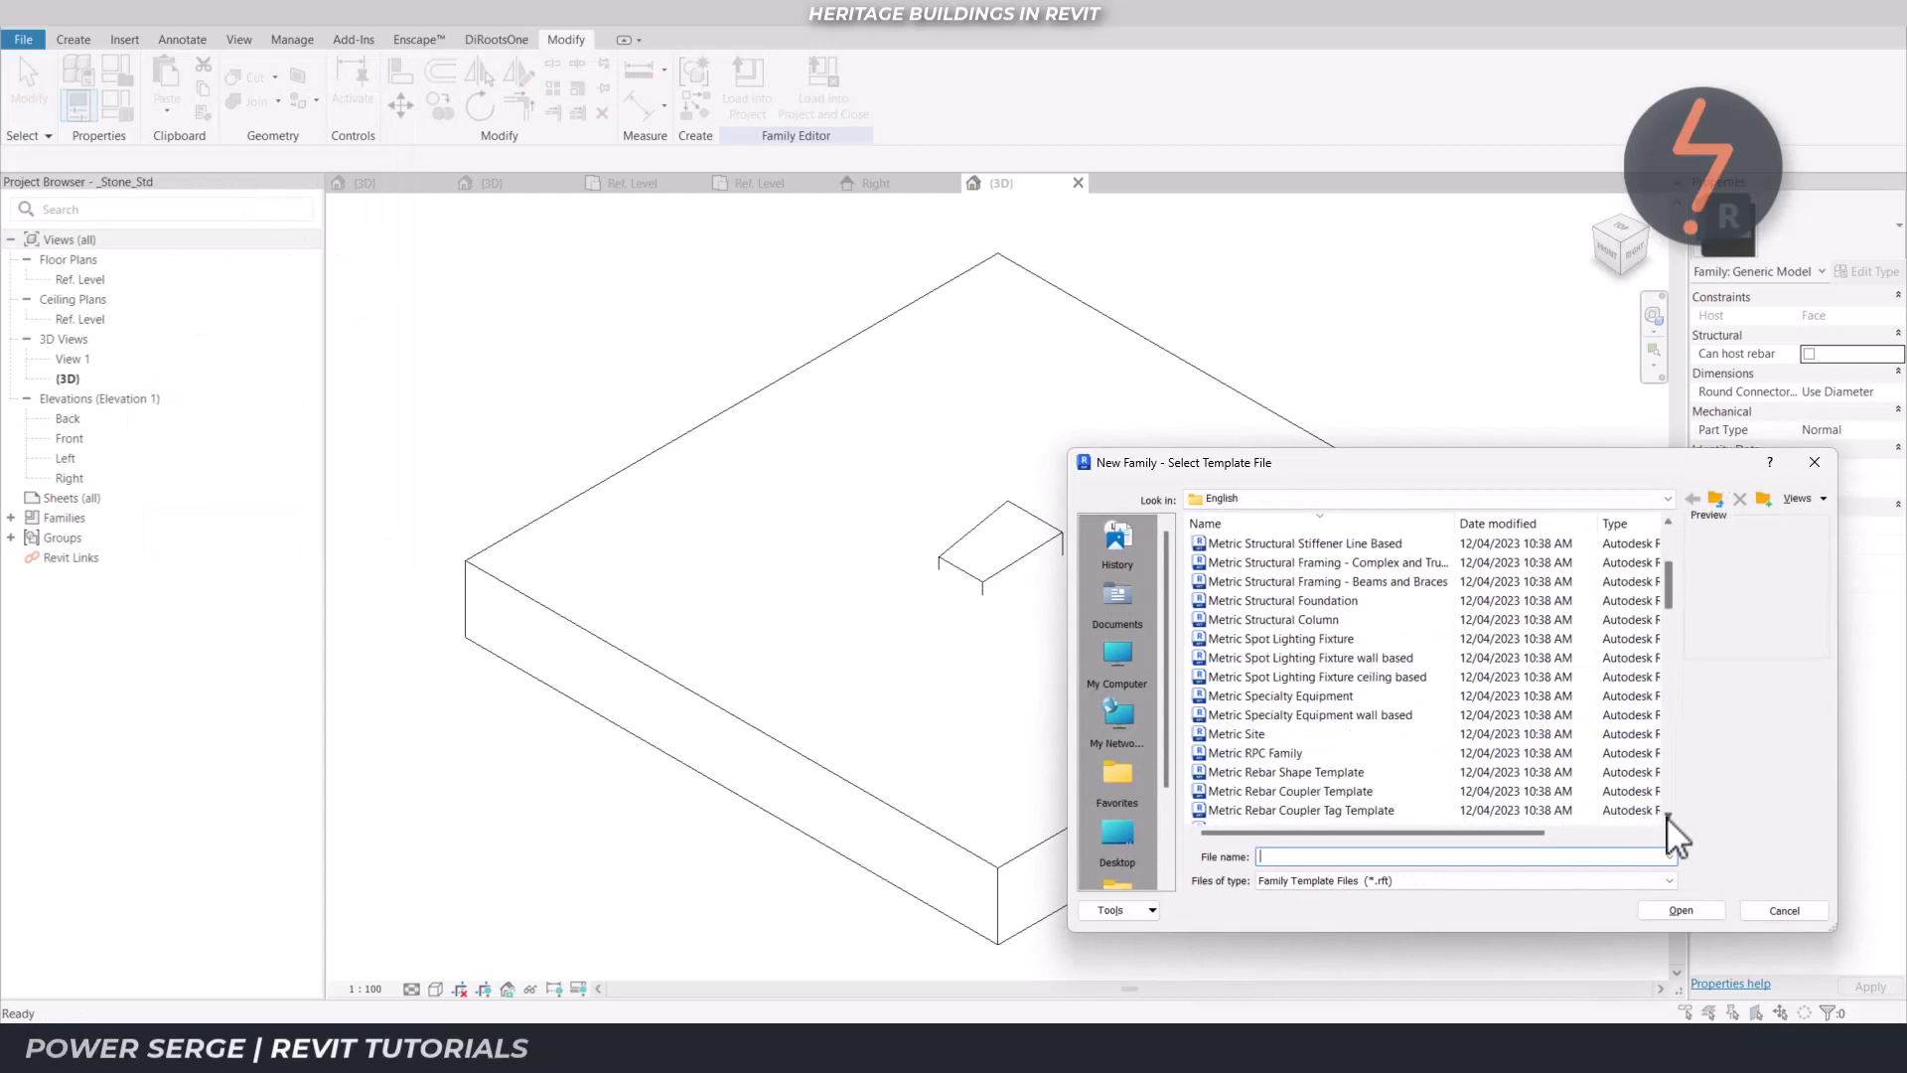
{"action": "left_click", "coordinate": [1667, 816]}
{"action": "left_click", "coordinate": [1667, 816]}
{"action": "left_click", "coordinate": [1667, 816]}
{"action": "left_click", "coordinate": [1667, 816]}
{"action": "left_click", "coordinate": [1668, 817]}
{"action": "left_click", "coordinate": [1667, 816]}
{"action": "left_click", "coordinate": [1667, 816]}
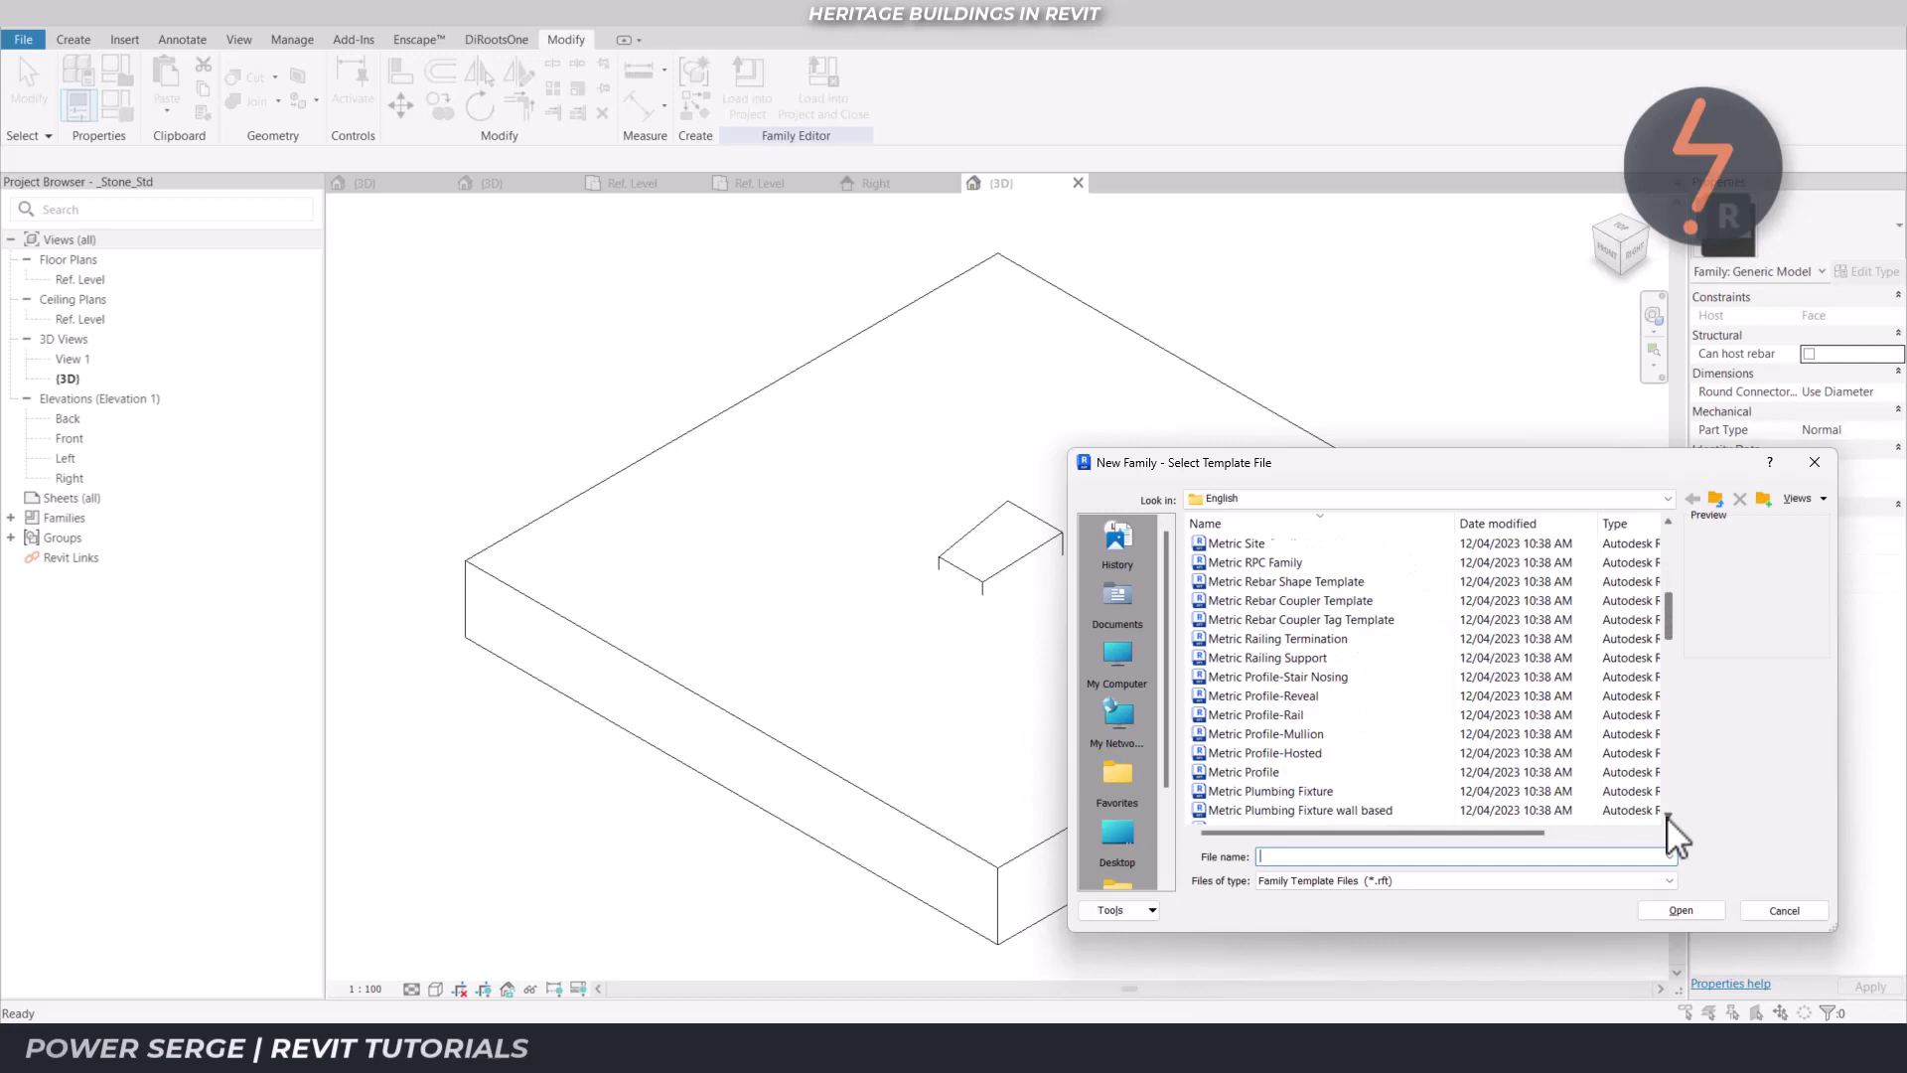
{"action": "left_click", "coordinate": [1668, 816]}
{"action": "left_click", "coordinate": [1668, 816]}
{"action": "left_click", "coordinate": [1667, 816]}
{"action": "left_click", "coordinate": [1668, 816]}
{"action": "left_click", "coordinate": [1668, 817]}
{"action": "left_click", "coordinate": [1668, 816]}
{"action": "left_click", "coordinate": [1667, 816]}
{"action": "left_click", "coordinate": [1668, 816]}
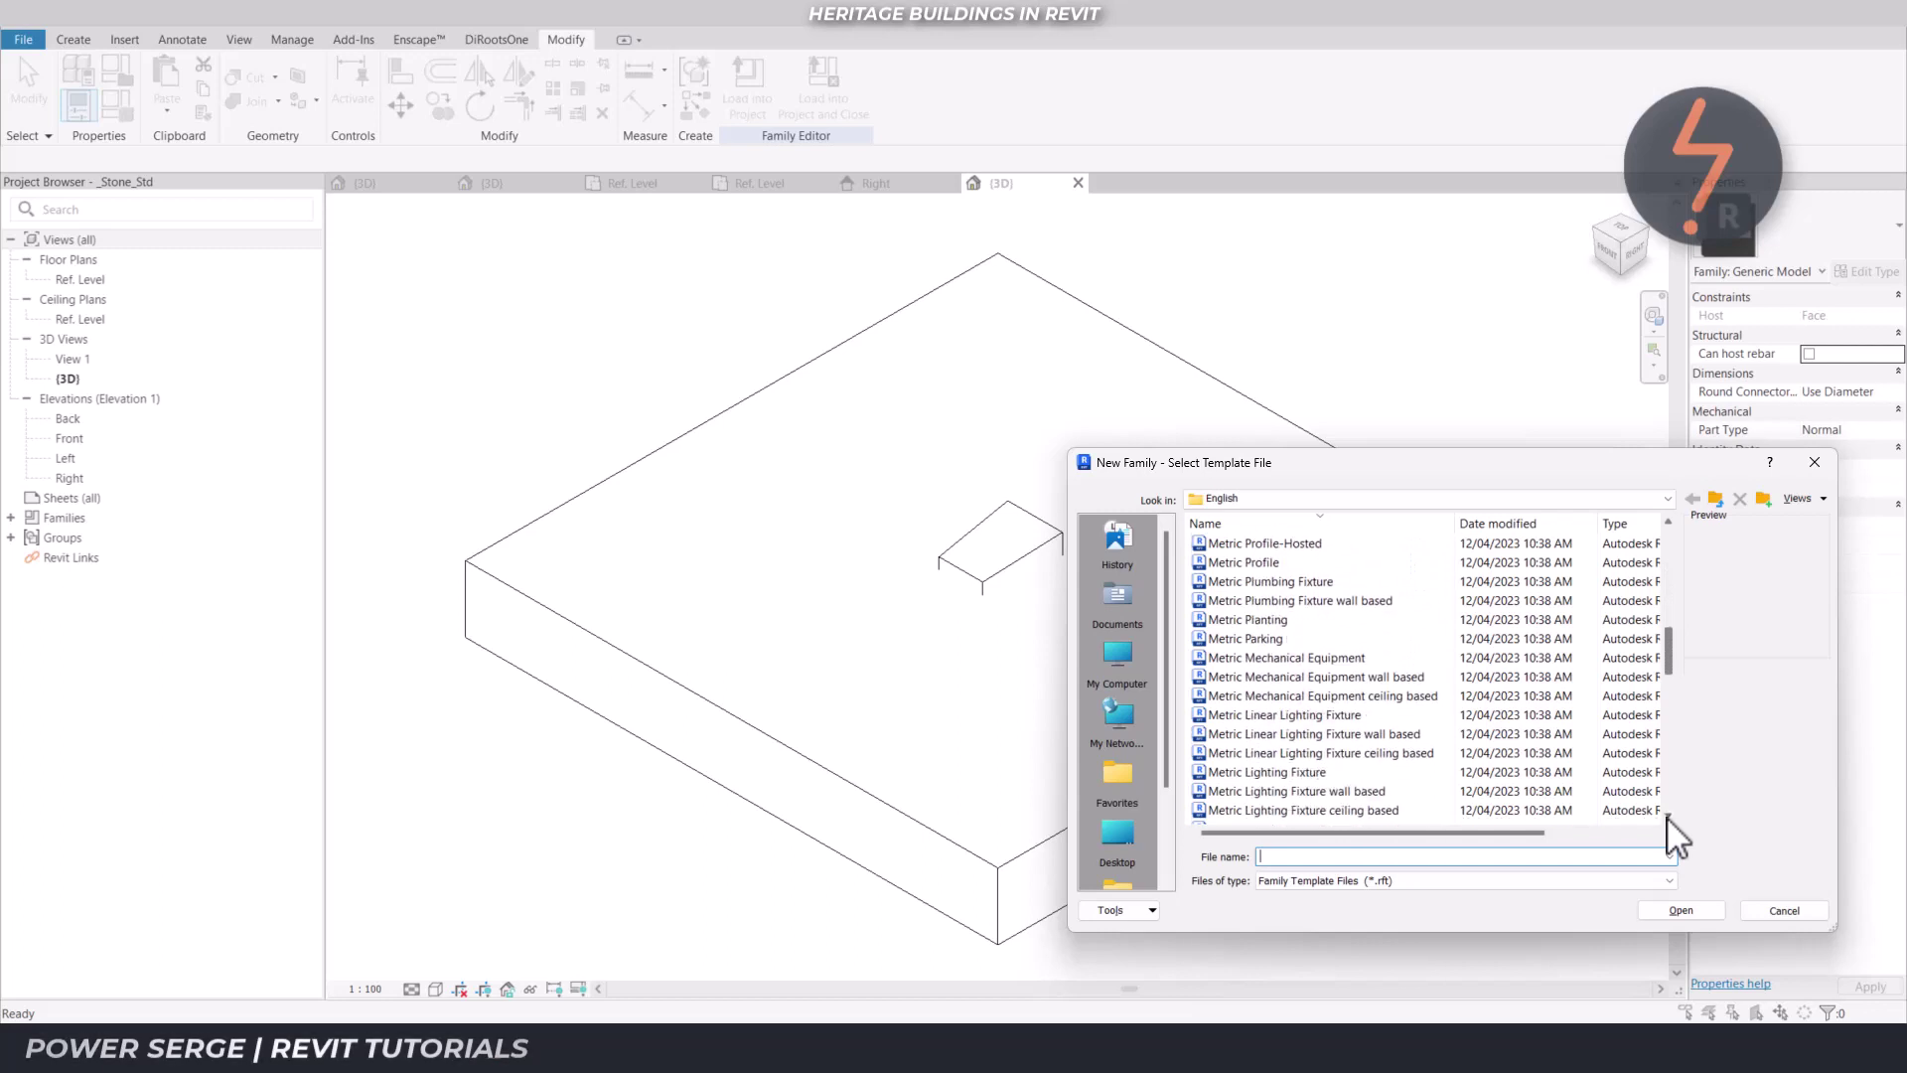
{"action": "left_click", "coordinate": [1668, 817]}
{"action": "left_click", "coordinate": [1667, 816]}
{"action": "left_click", "coordinate": [1667, 816]}
{"action": "left_click", "coordinate": [1667, 816]}
{"action": "left_click", "coordinate": [1667, 817]}
{"action": "left_click", "coordinate": [1667, 816]}
{"action": "left_click", "coordinate": [1667, 816]}
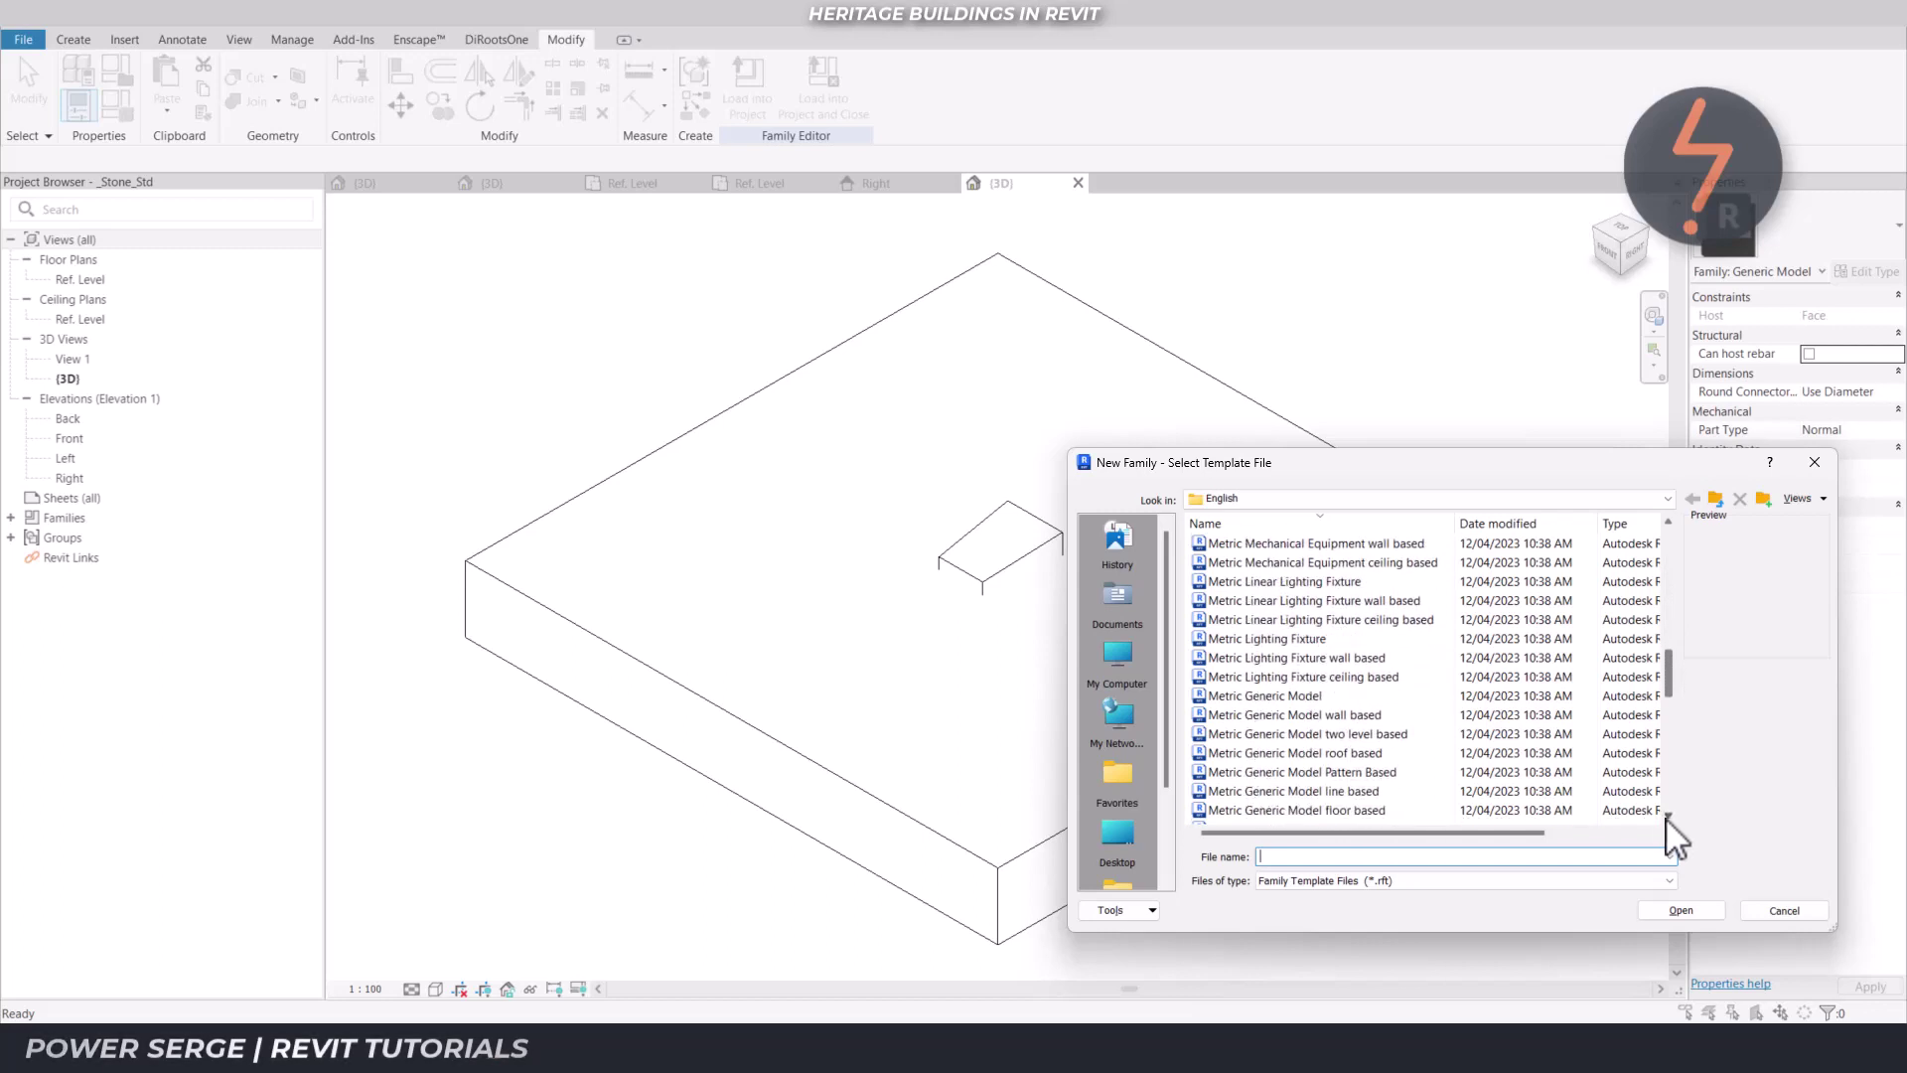
{"action": "left_click", "coordinate": [1667, 816]}
{"action": "left_click", "coordinate": [1667, 816]}
{"action": "left_click", "coordinate": [1667, 817]}
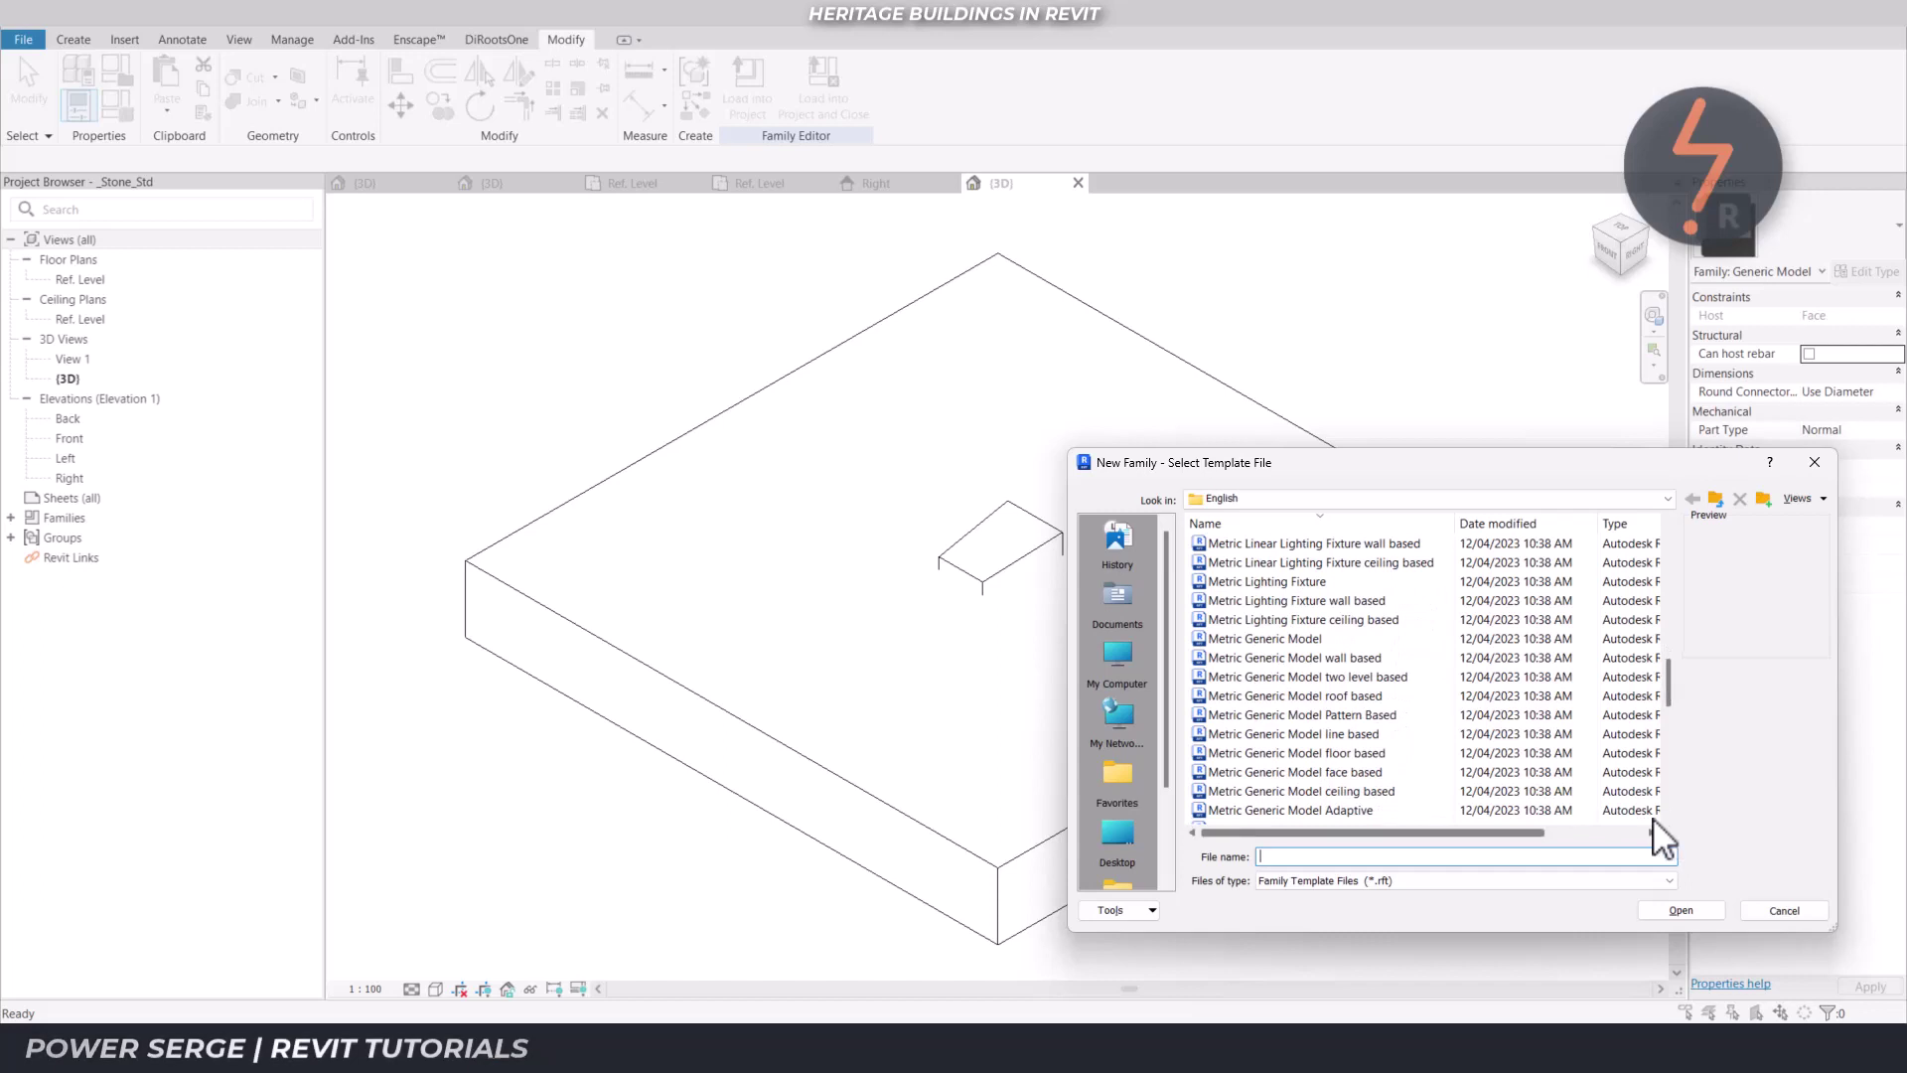
{"action": "left_click", "coordinate": [1450, 812]}
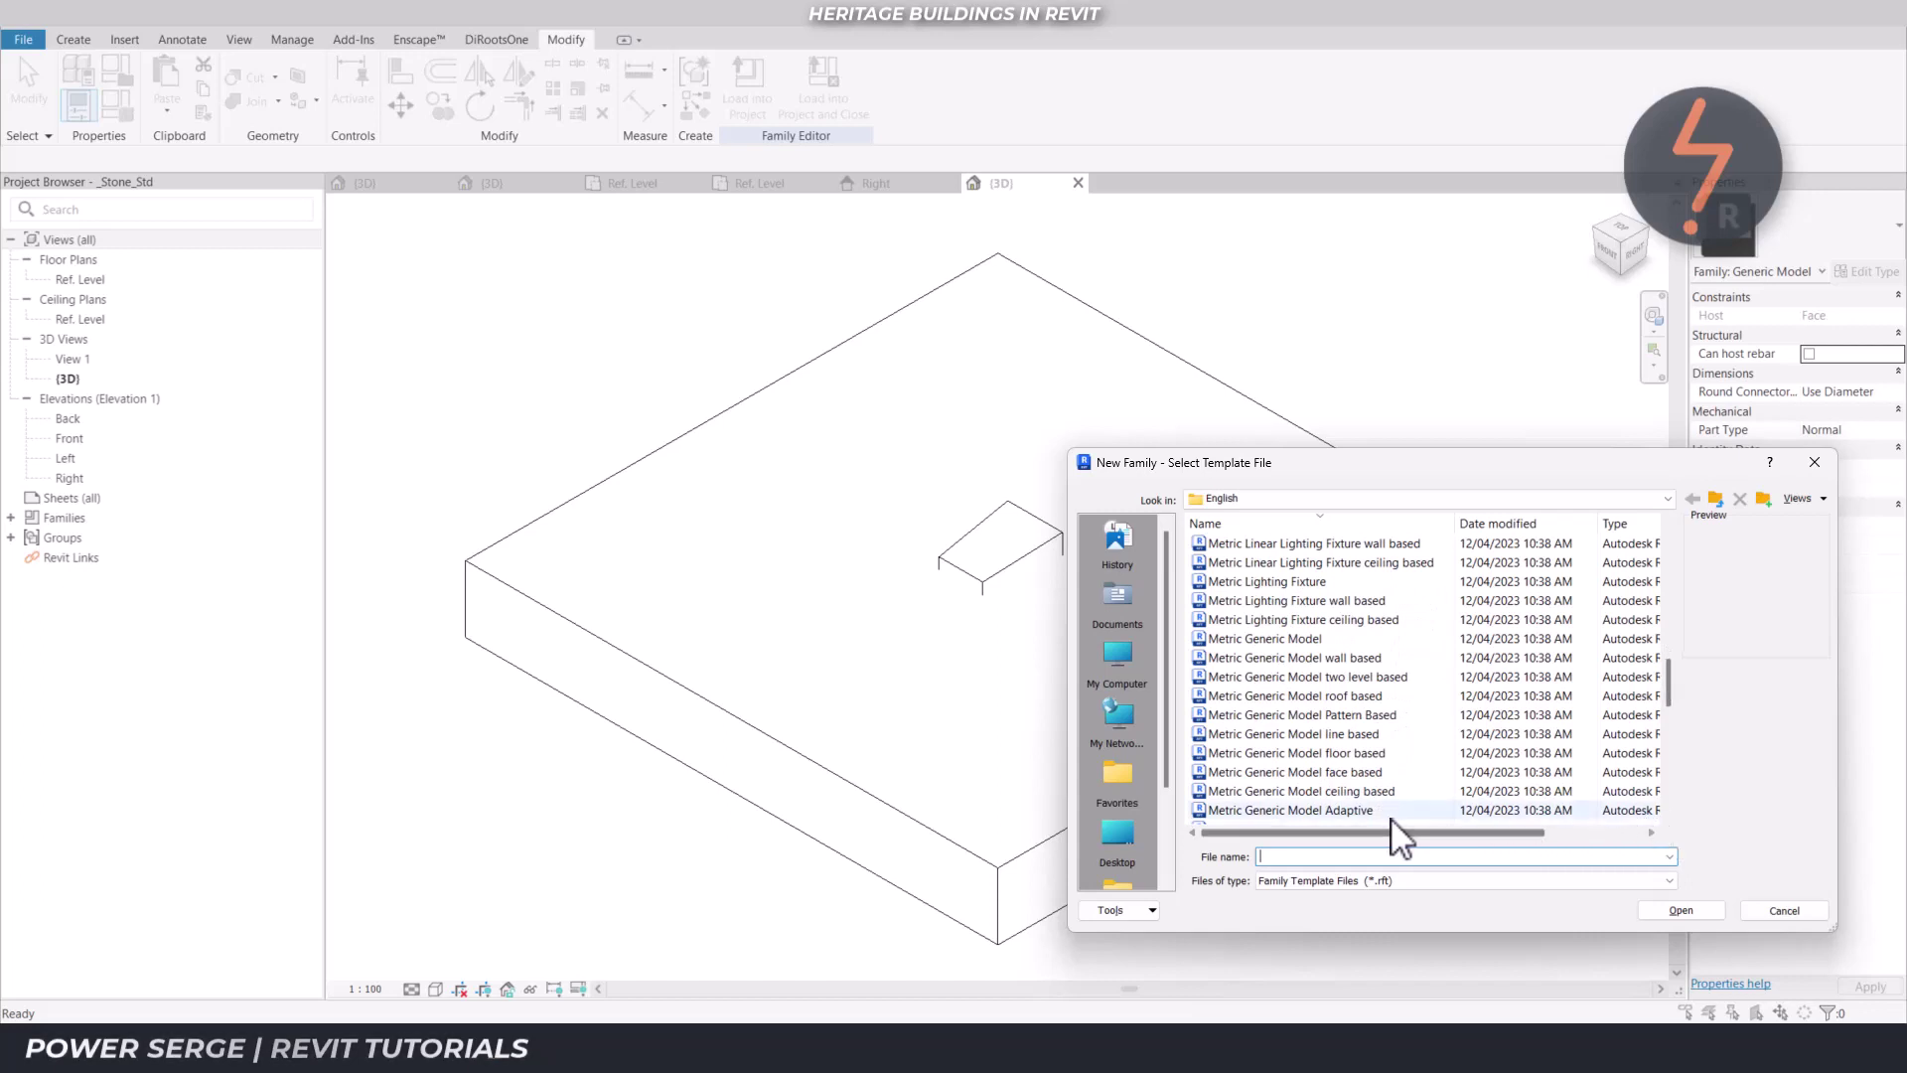
{"action": "left_click", "coordinate": [1677, 912]}
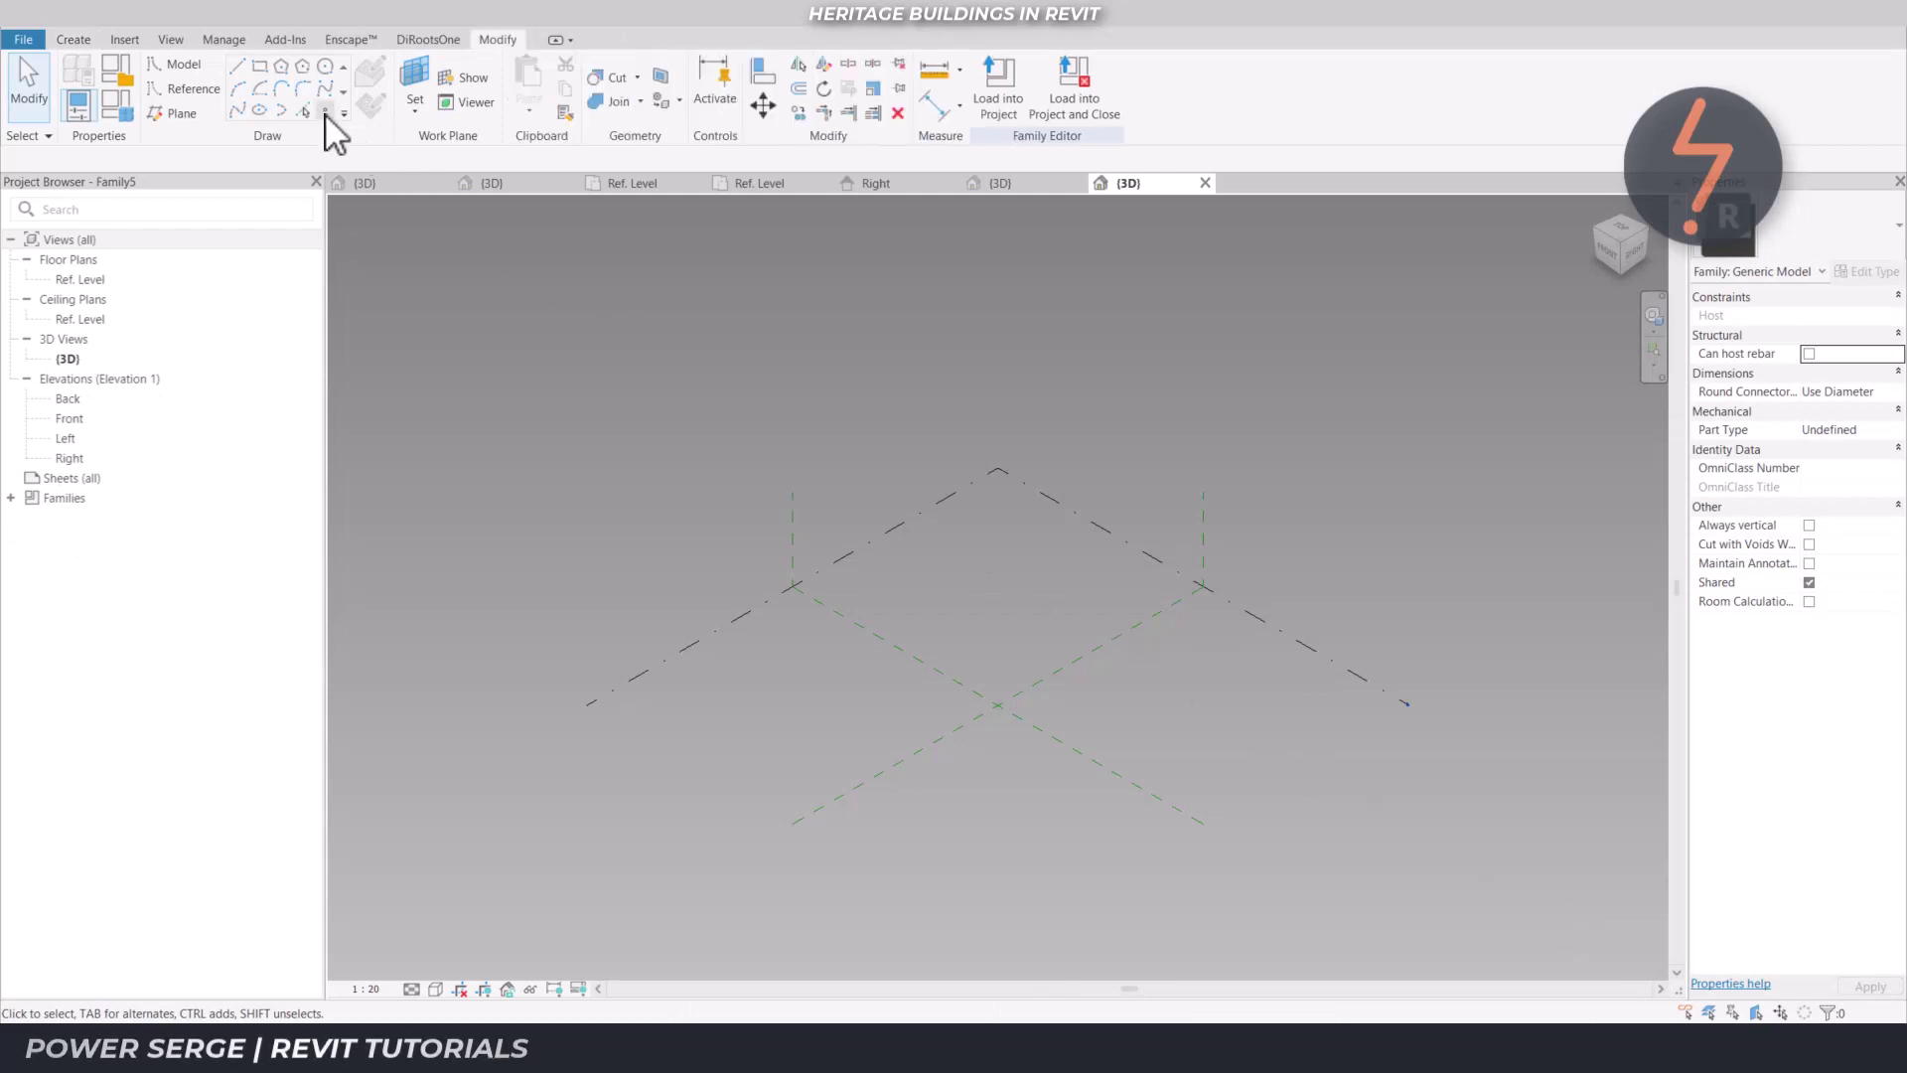
Place a reference point on the reference level where the reference planes cross
{"action": "left_click", "coordinate": [326, 111]}
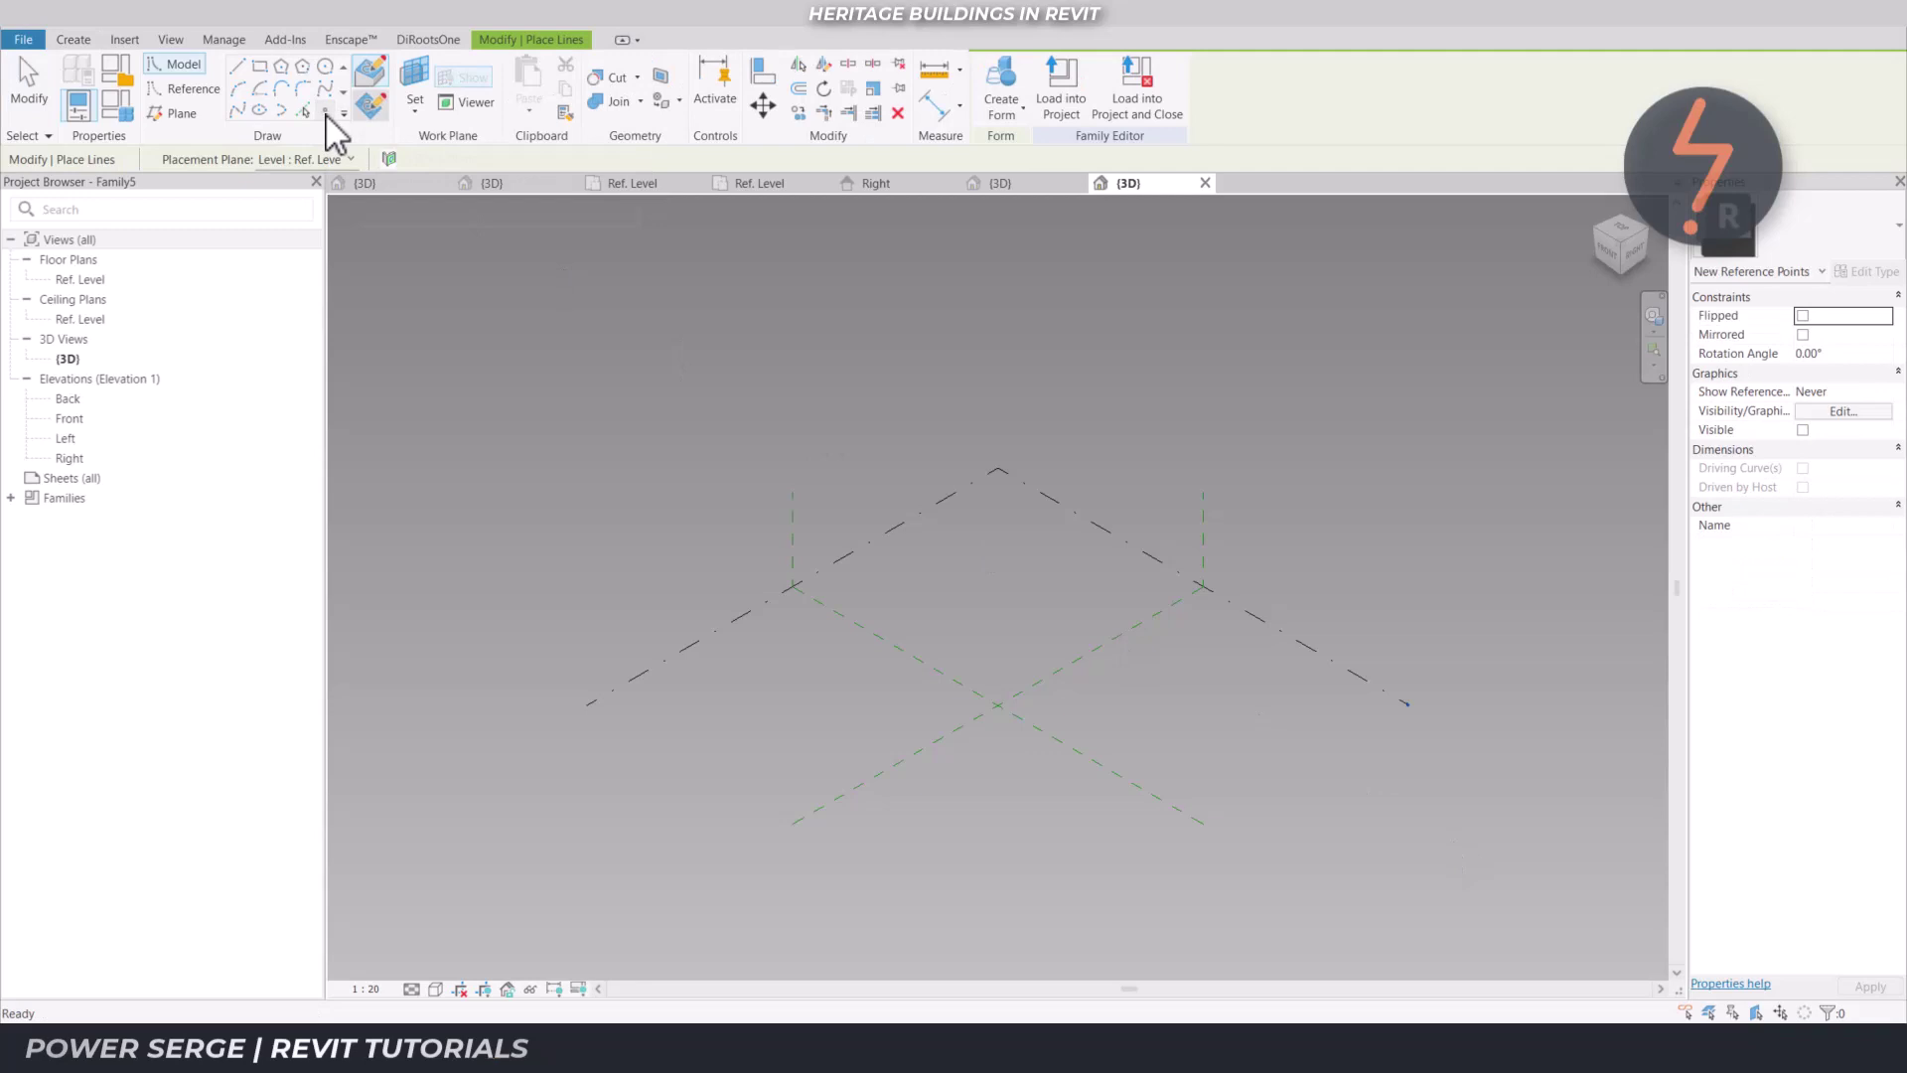
{"action": "left_click", "coordinate": [371, 111]}
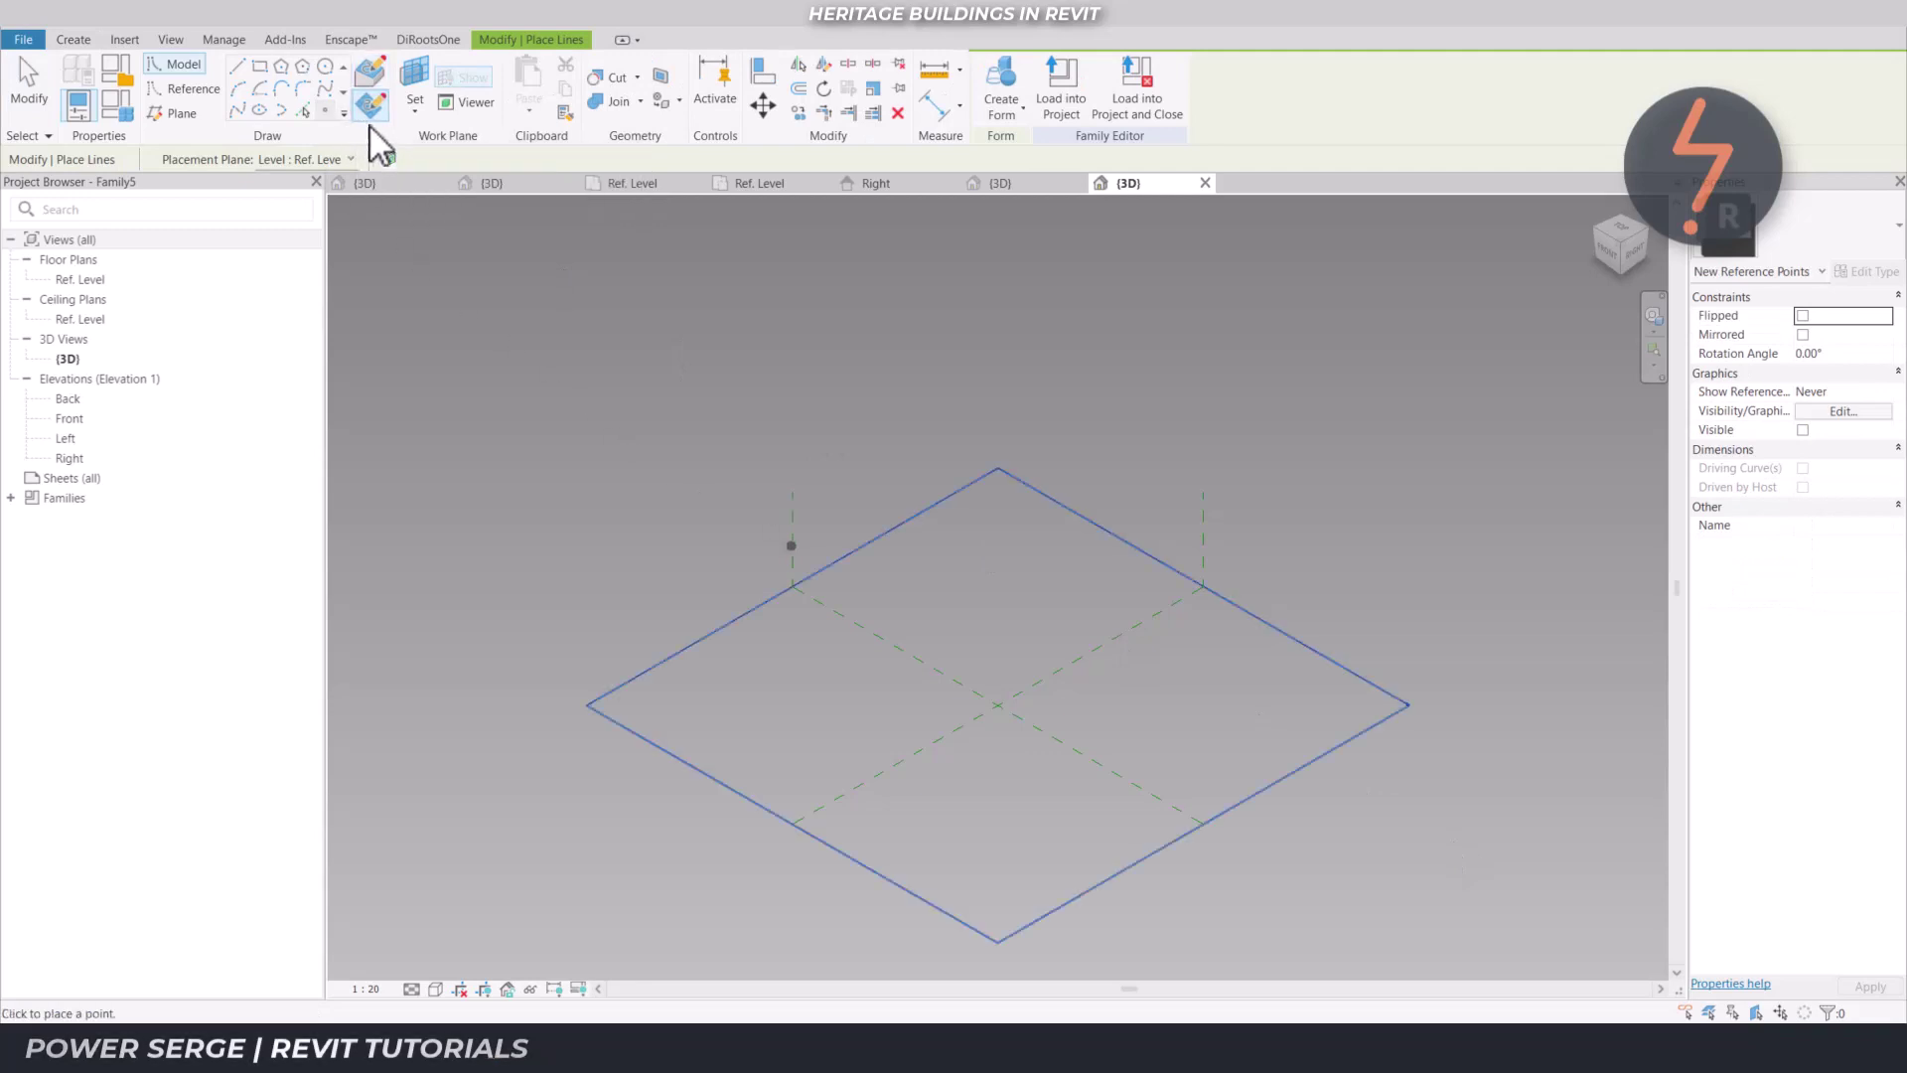
{"action": "left_click", "coordinate": [998, 704]}
{"action": "key", "text": "Escape"}
{"action": "key", "text": "Escape"}
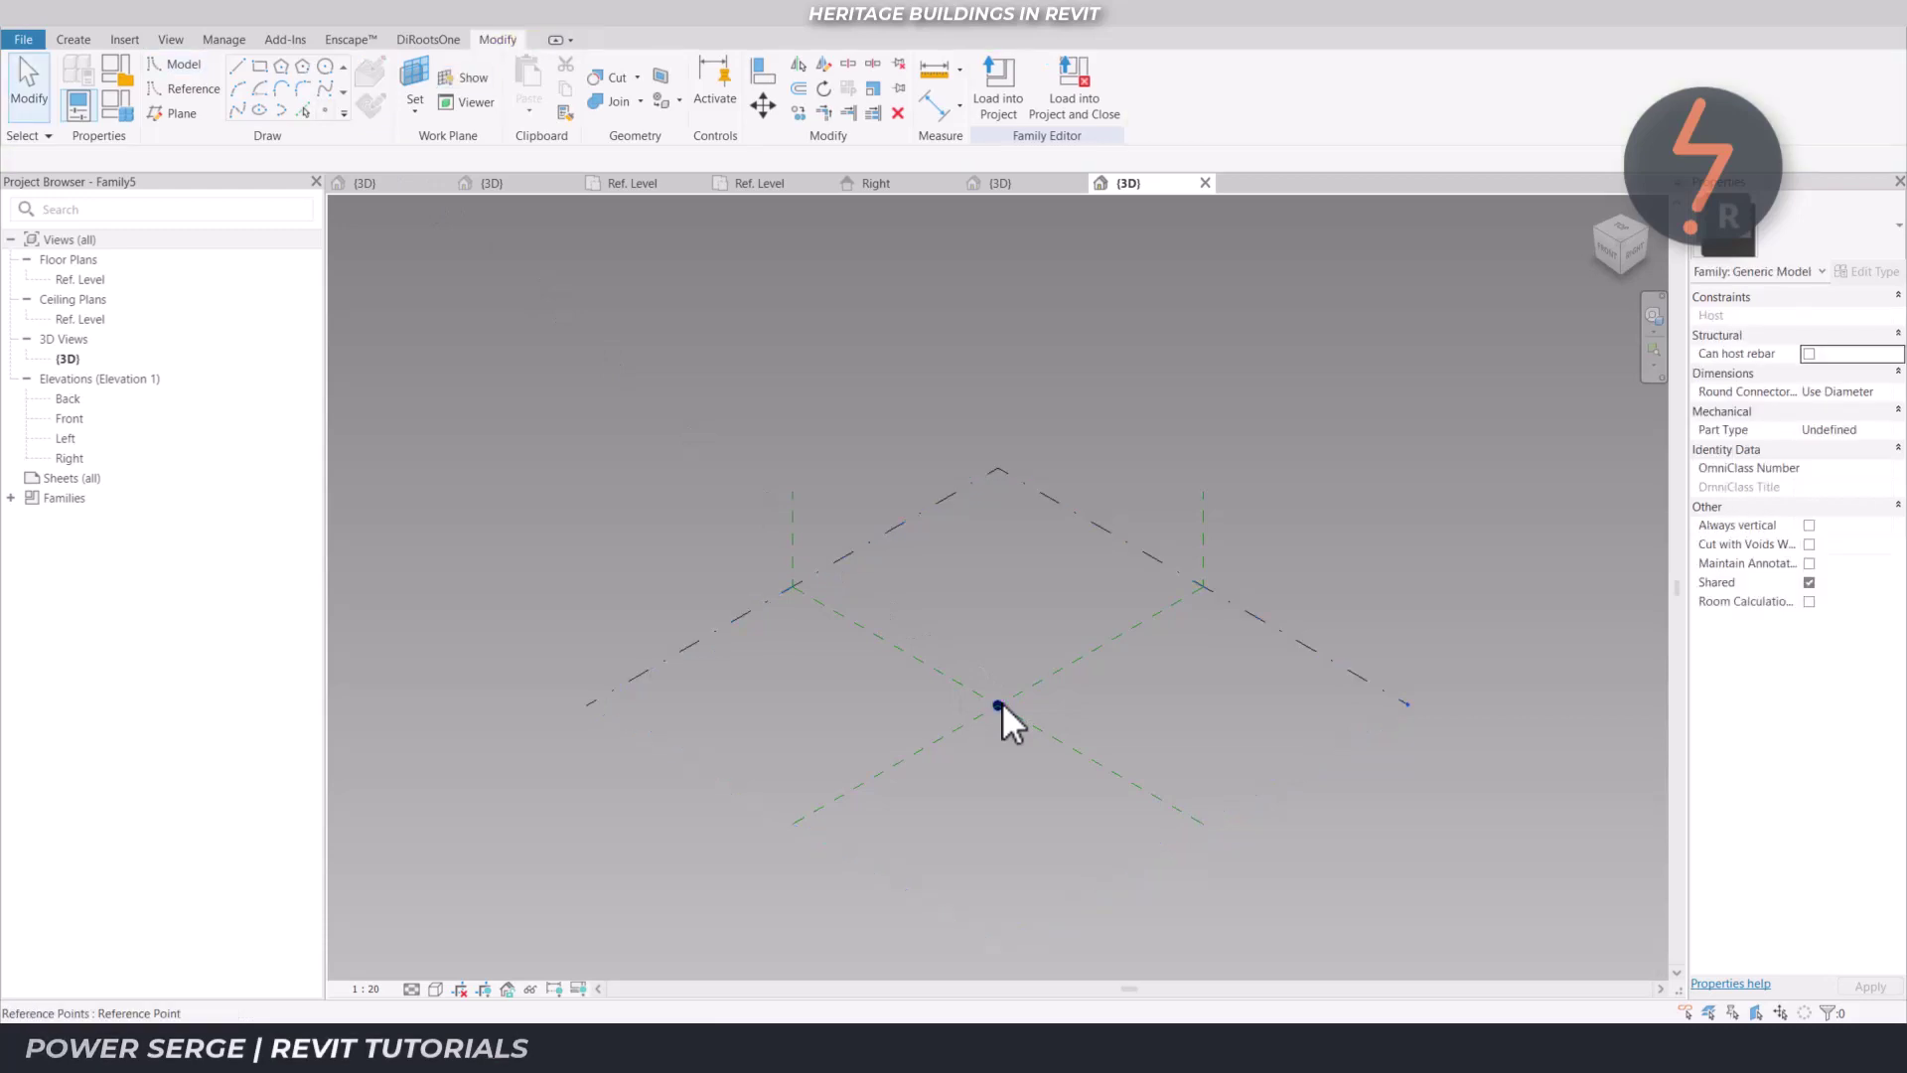
Make the centre reference point adaptive as point 1
{"action": "left_click", "coordinate": [999, 705]}
{"action": "left_click", "coordinate": [1003, 801]}
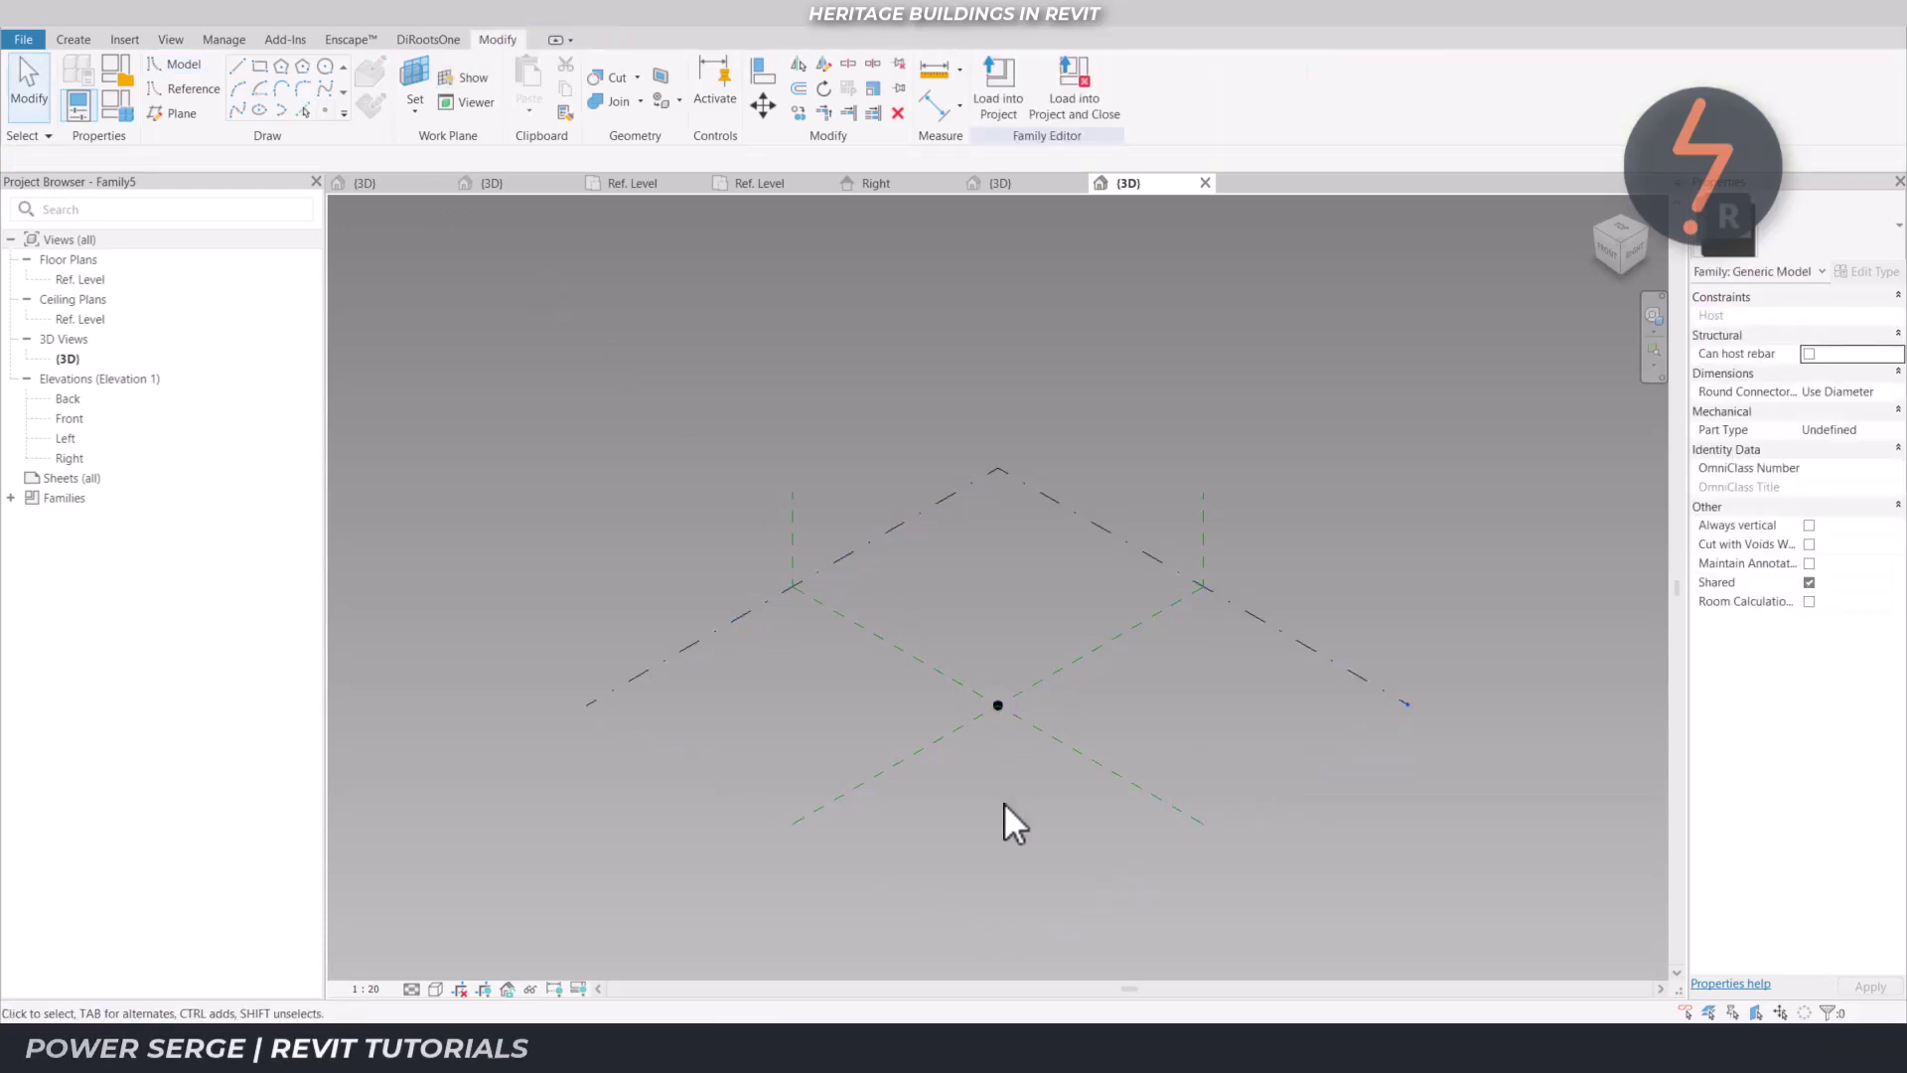
{"action": "left_click", "coordinate": [1001, 711]}
{"action": "left_click", "coordinate": [1090, 100]}
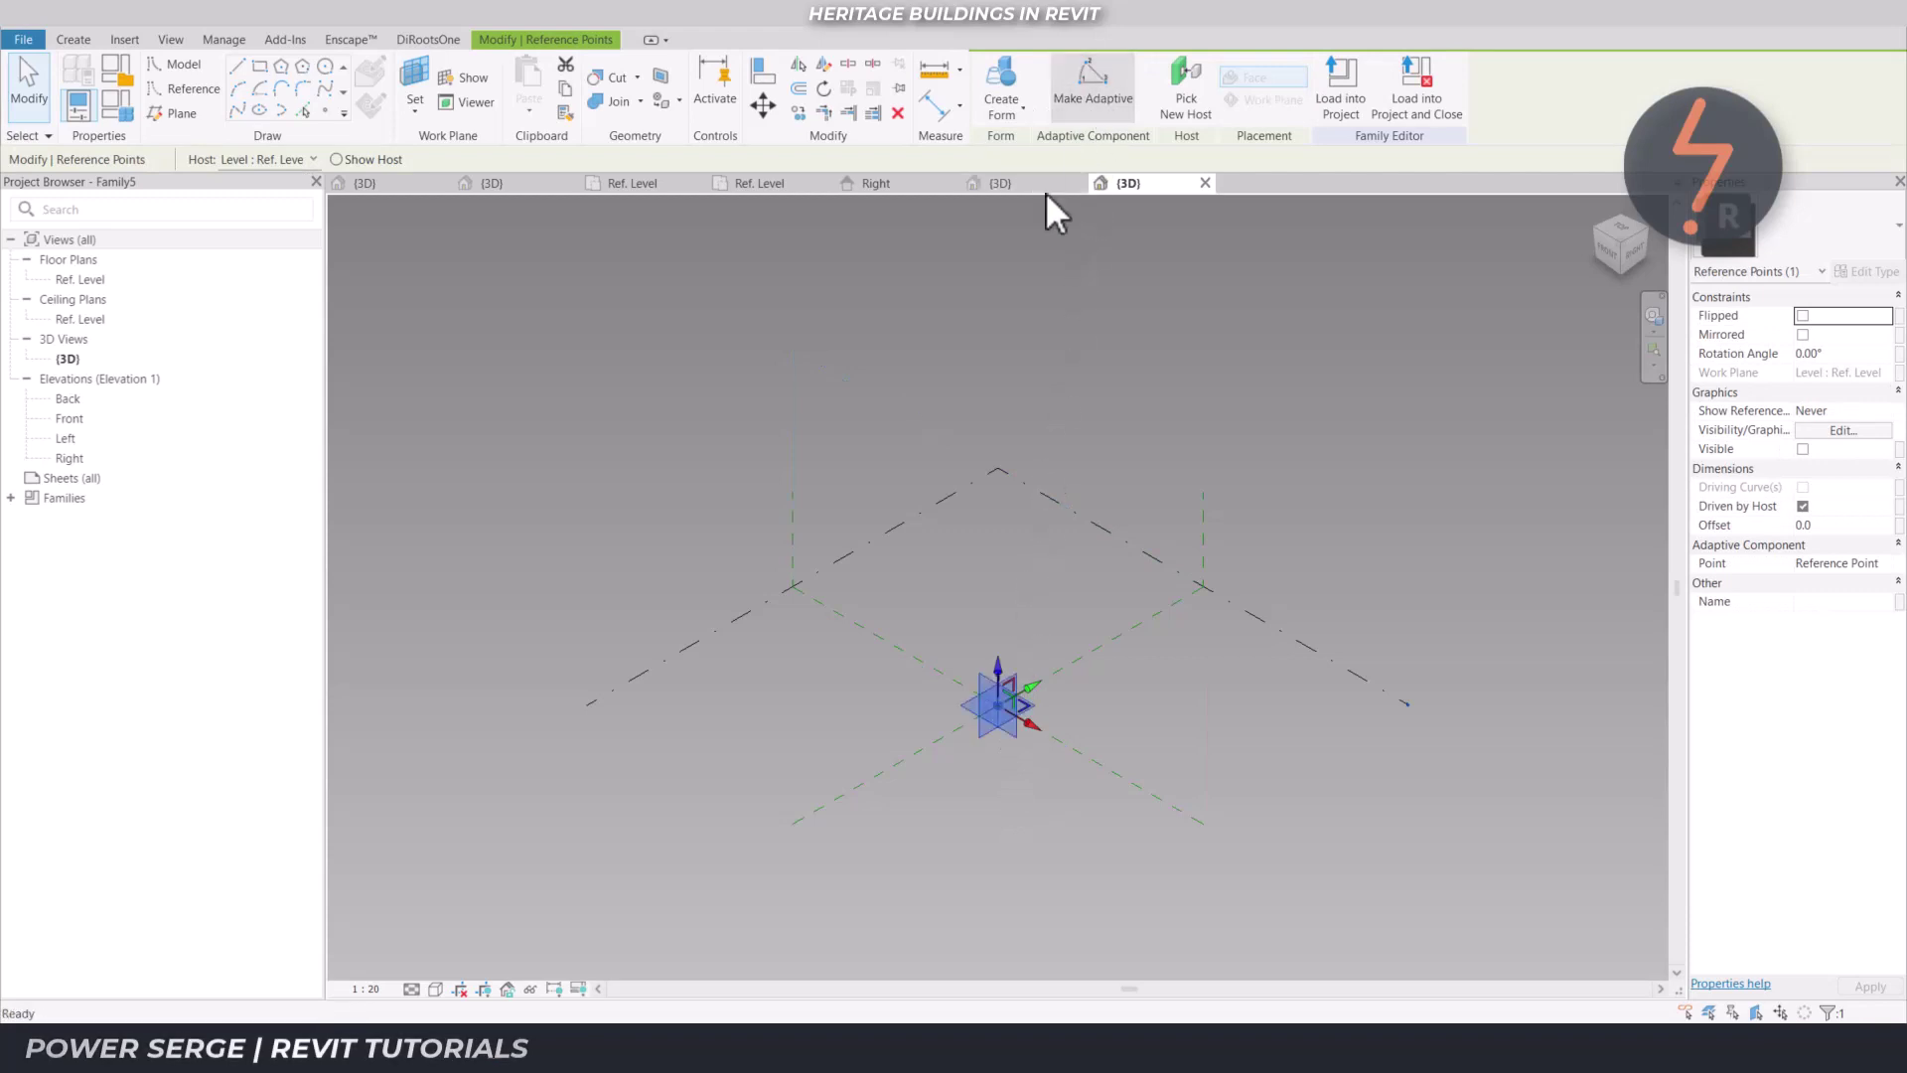
{"action": "left_click", "coordinate": [999, 274]}
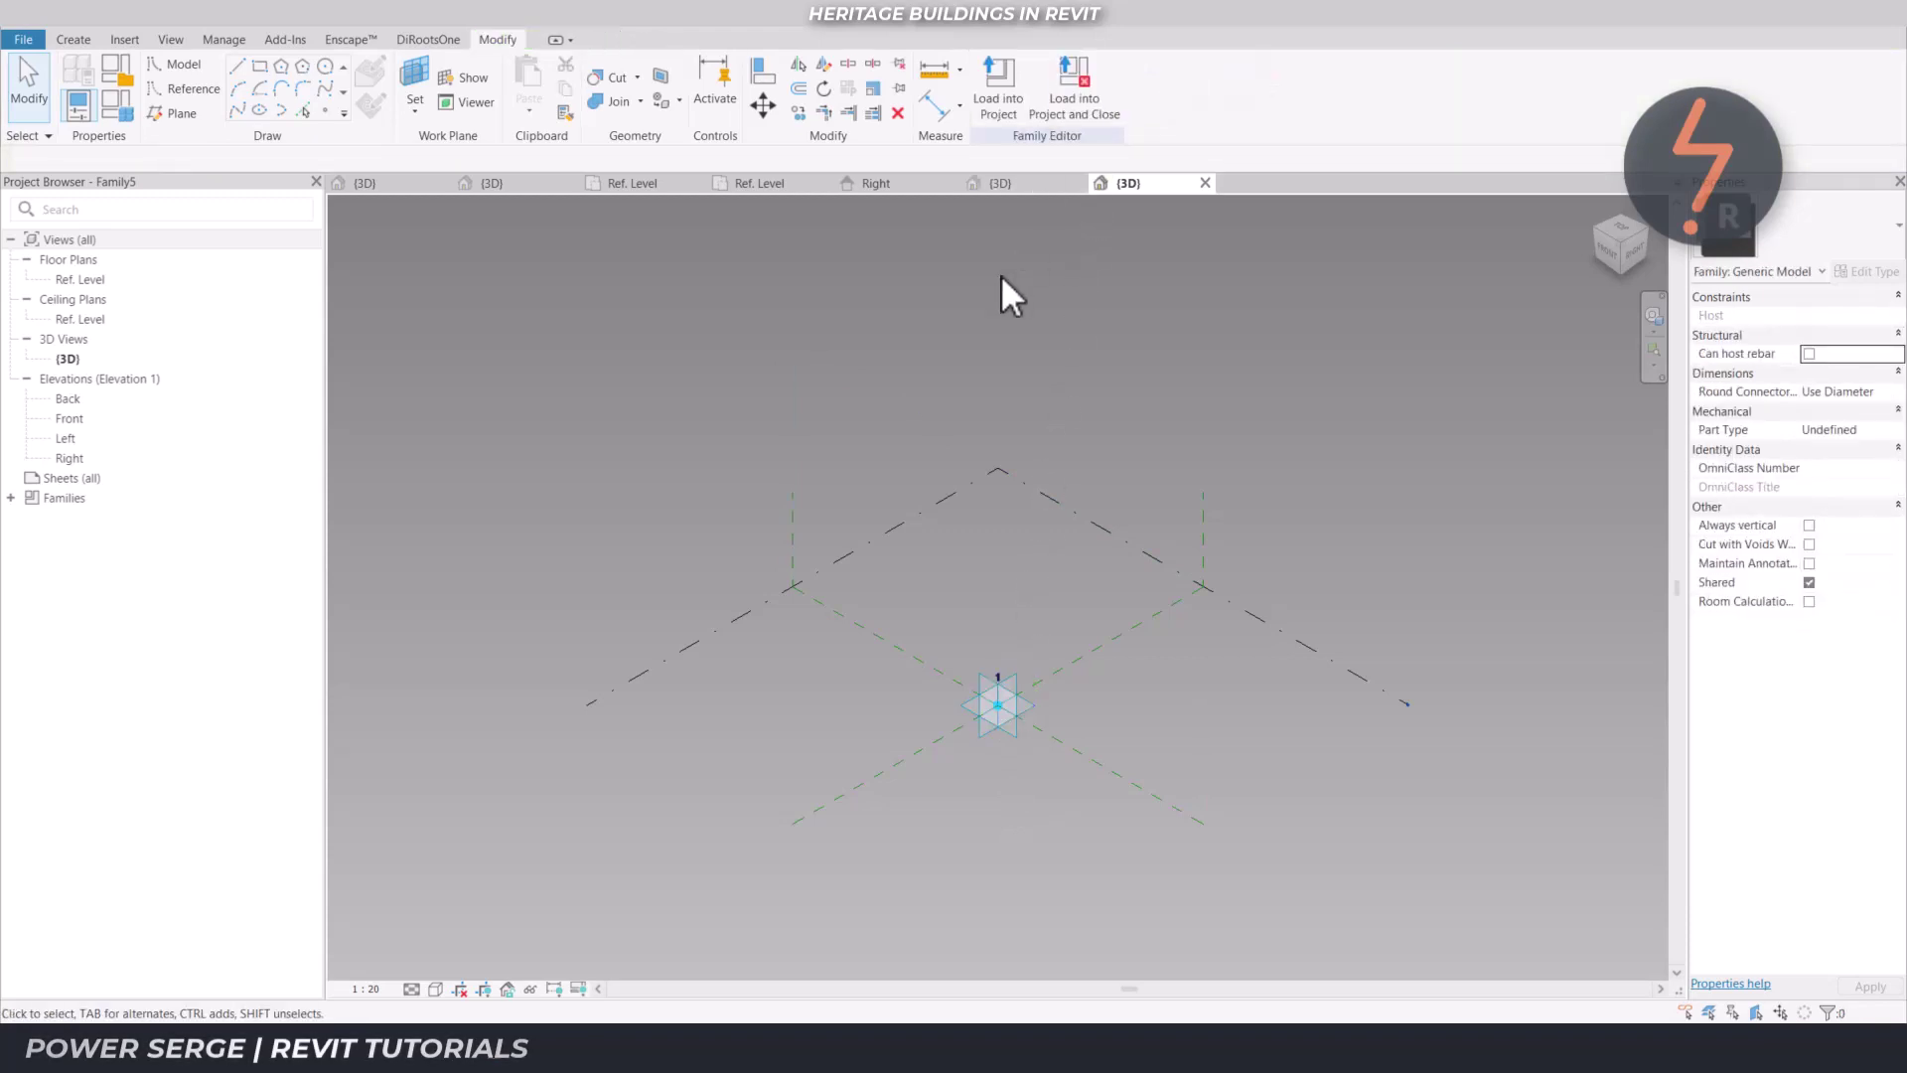
Save the new family as _Stone_Std_Adaptive
{"action": "left_click", "coordinate": [28, 46]}
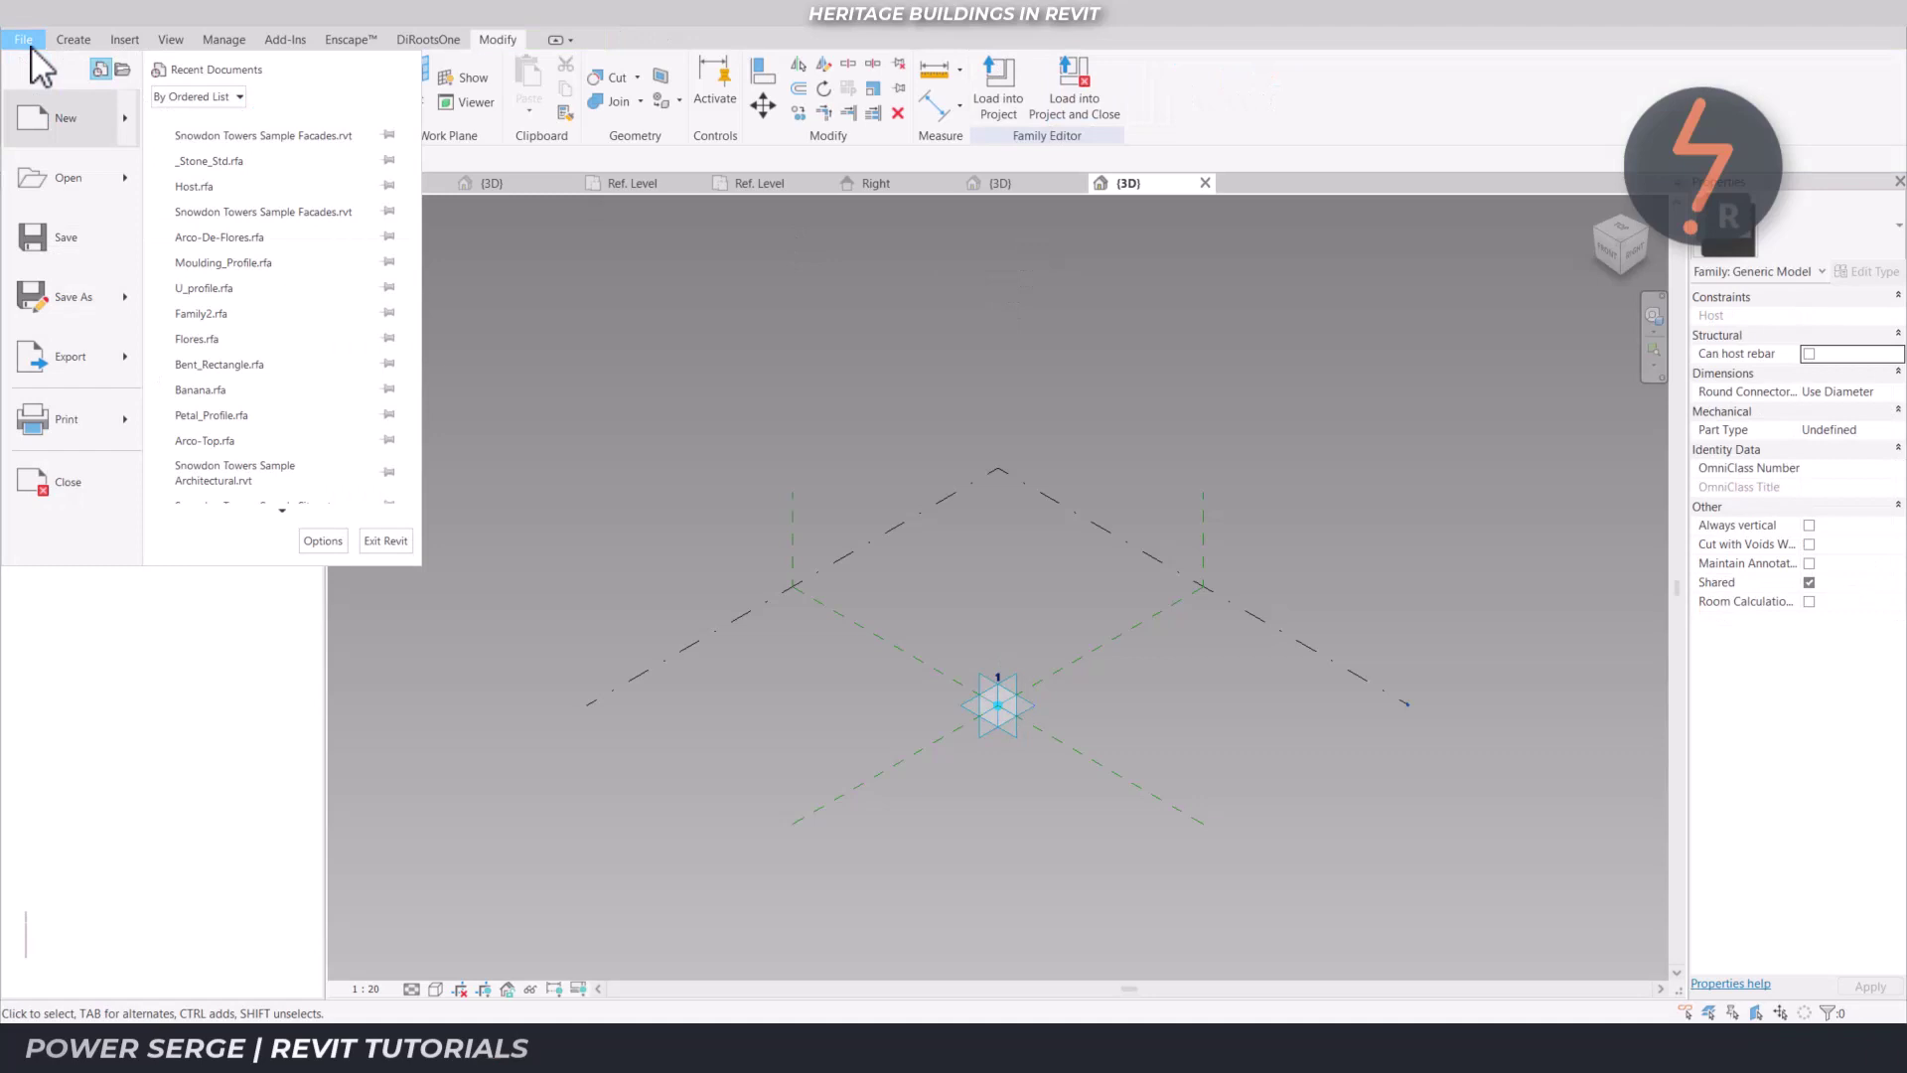
{"action": "mouse_move", "coordinate": [112, 308]}
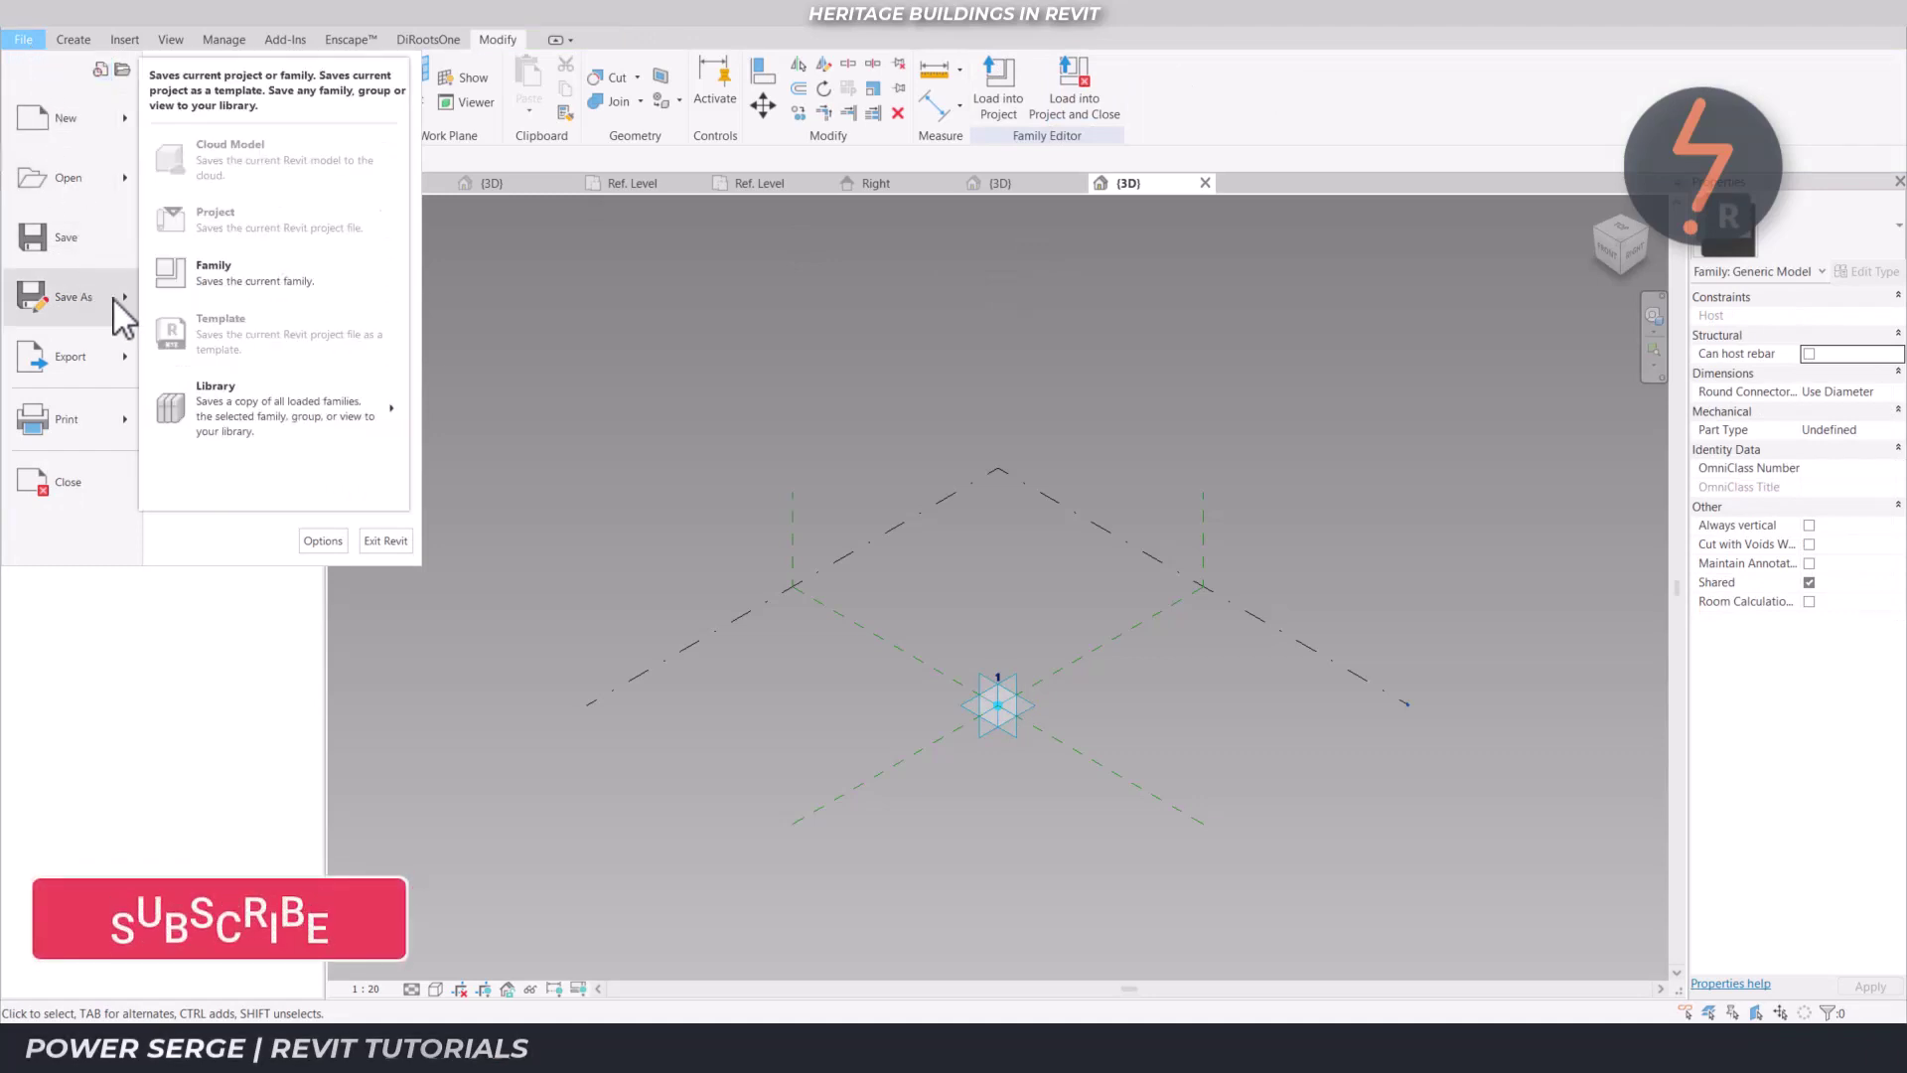
{"action": "left_click", "coordinate": [308, 294]}
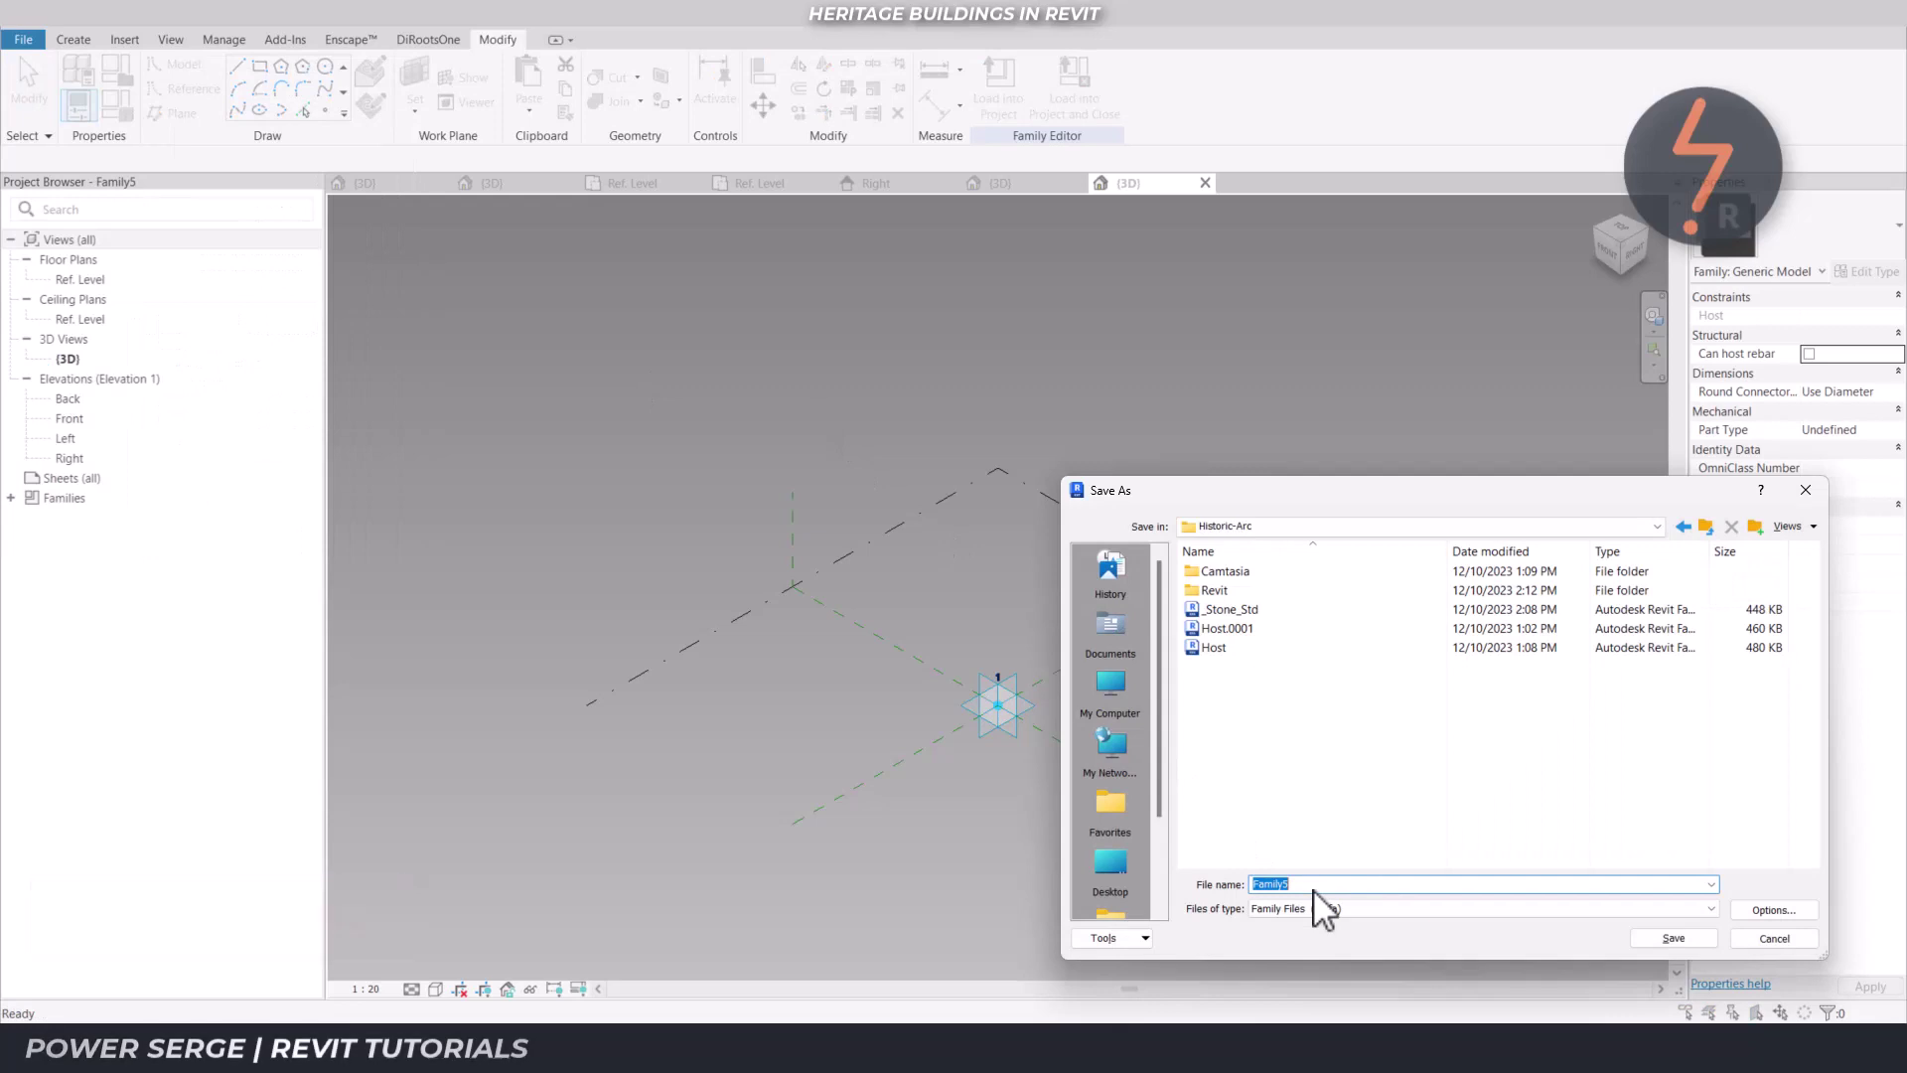
{"action": "type", "text": "_"}
{"action": "type", "text": "Stone_Std_Adaptive"}
{"action": "left_click", "coordinate": [1653, 931]}
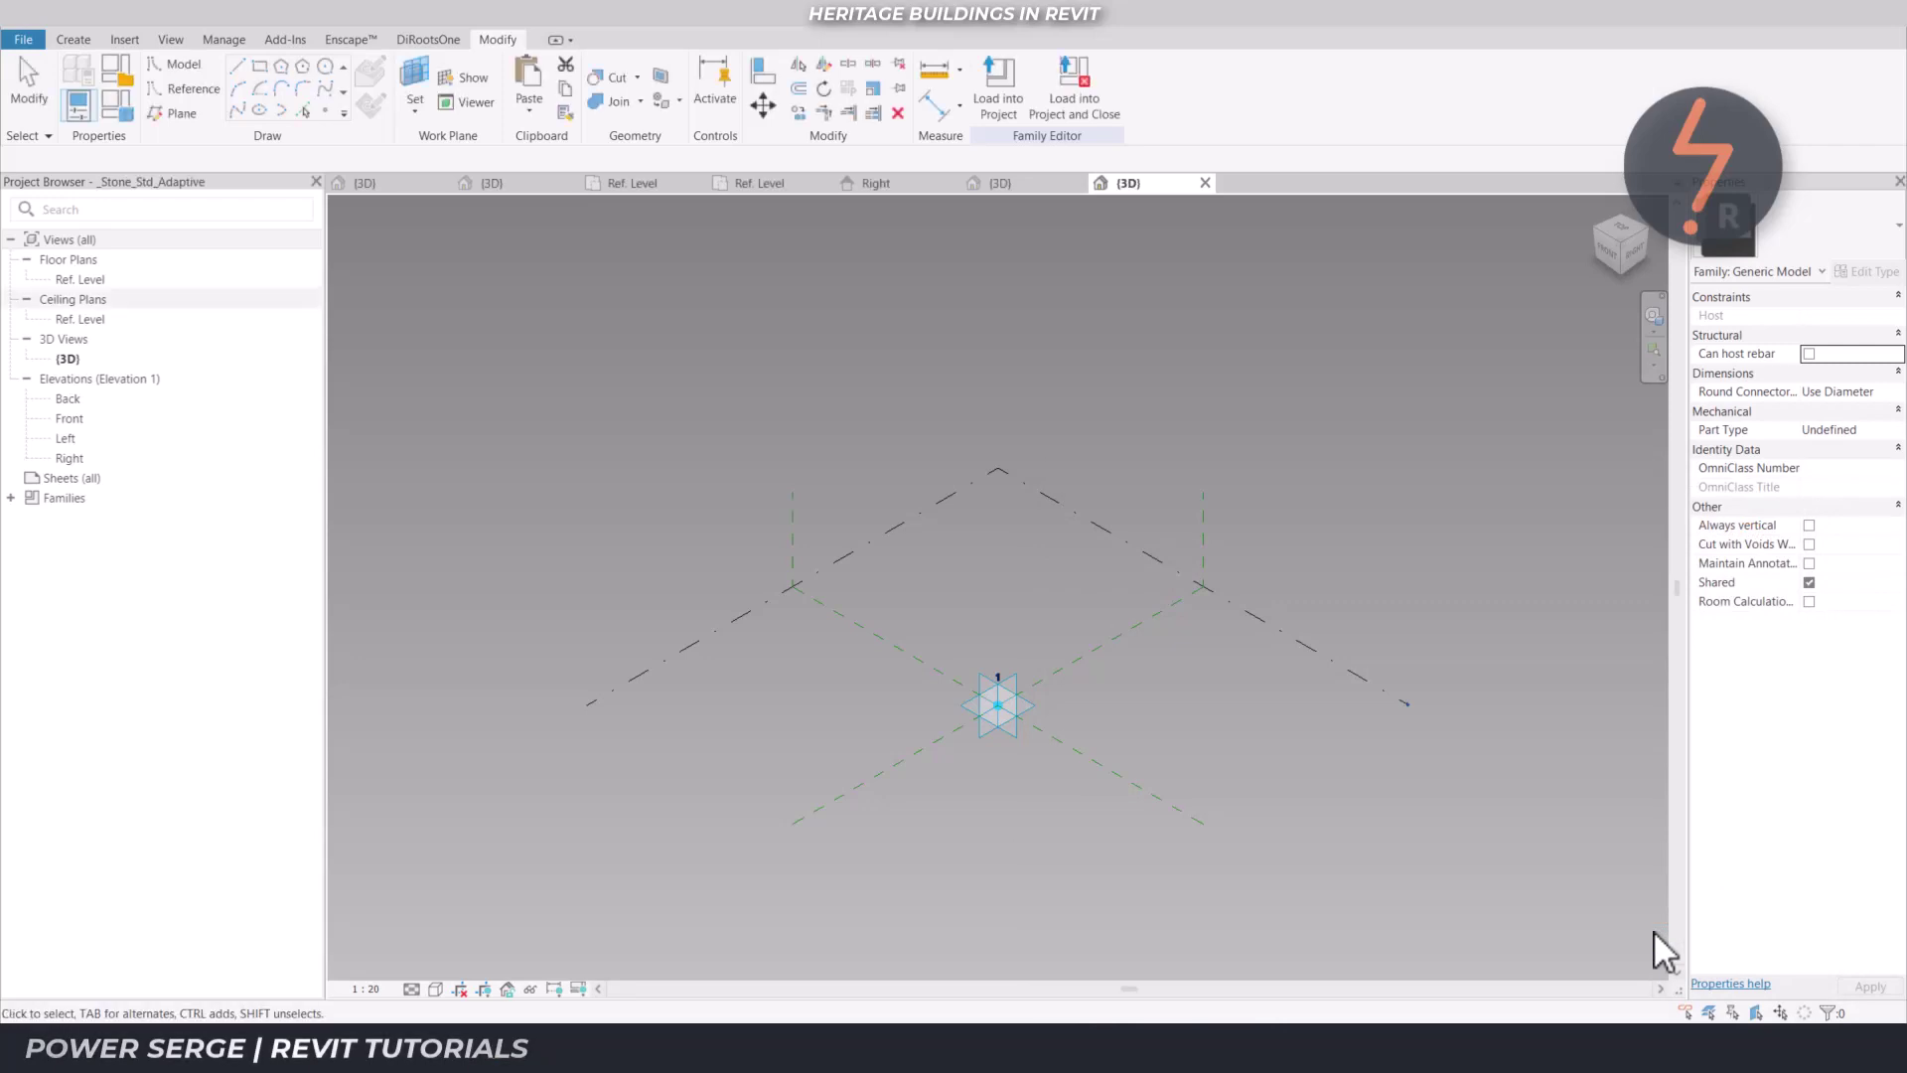
Load the _Stone_Std family into _Stone_Std_Adaptive.rfa
{"action": "left_click", "coordinate": [1005, 187]}
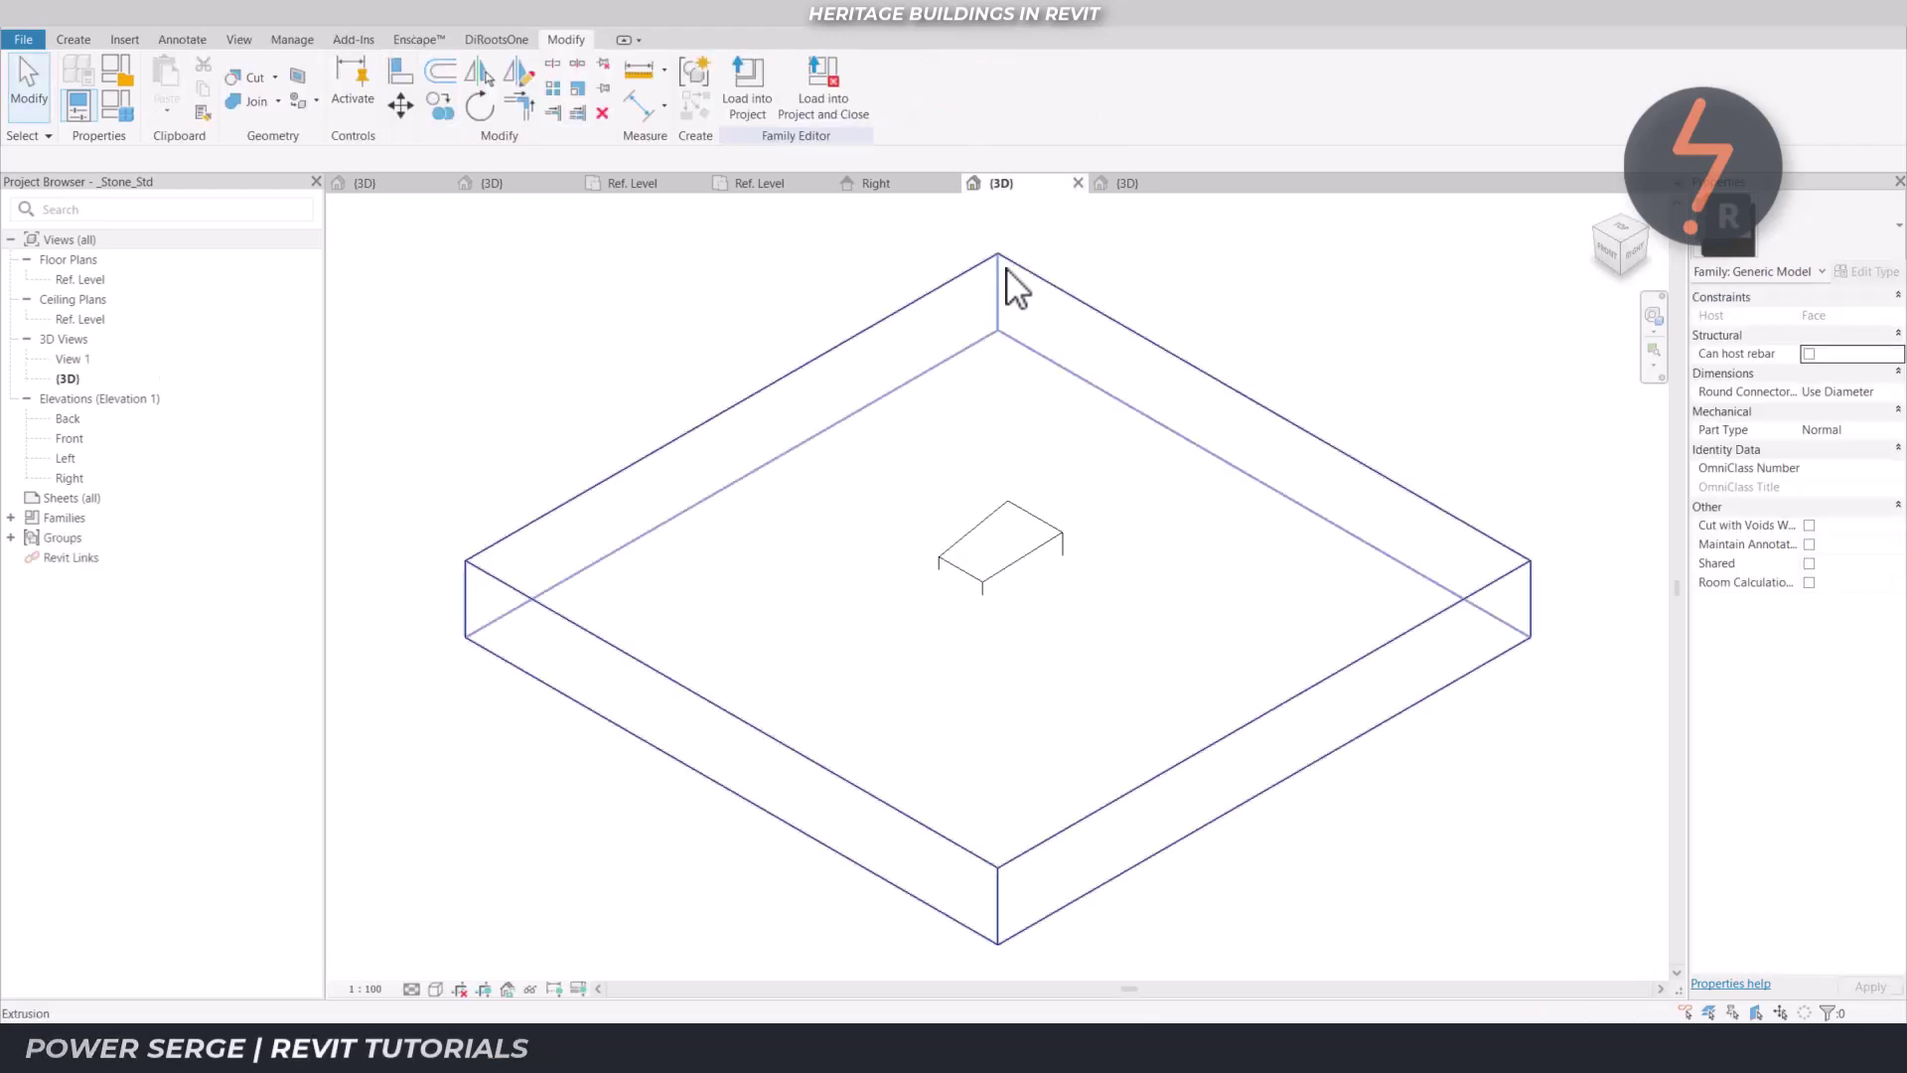
{"action": "left_click", "coordinate": [736, 112]}
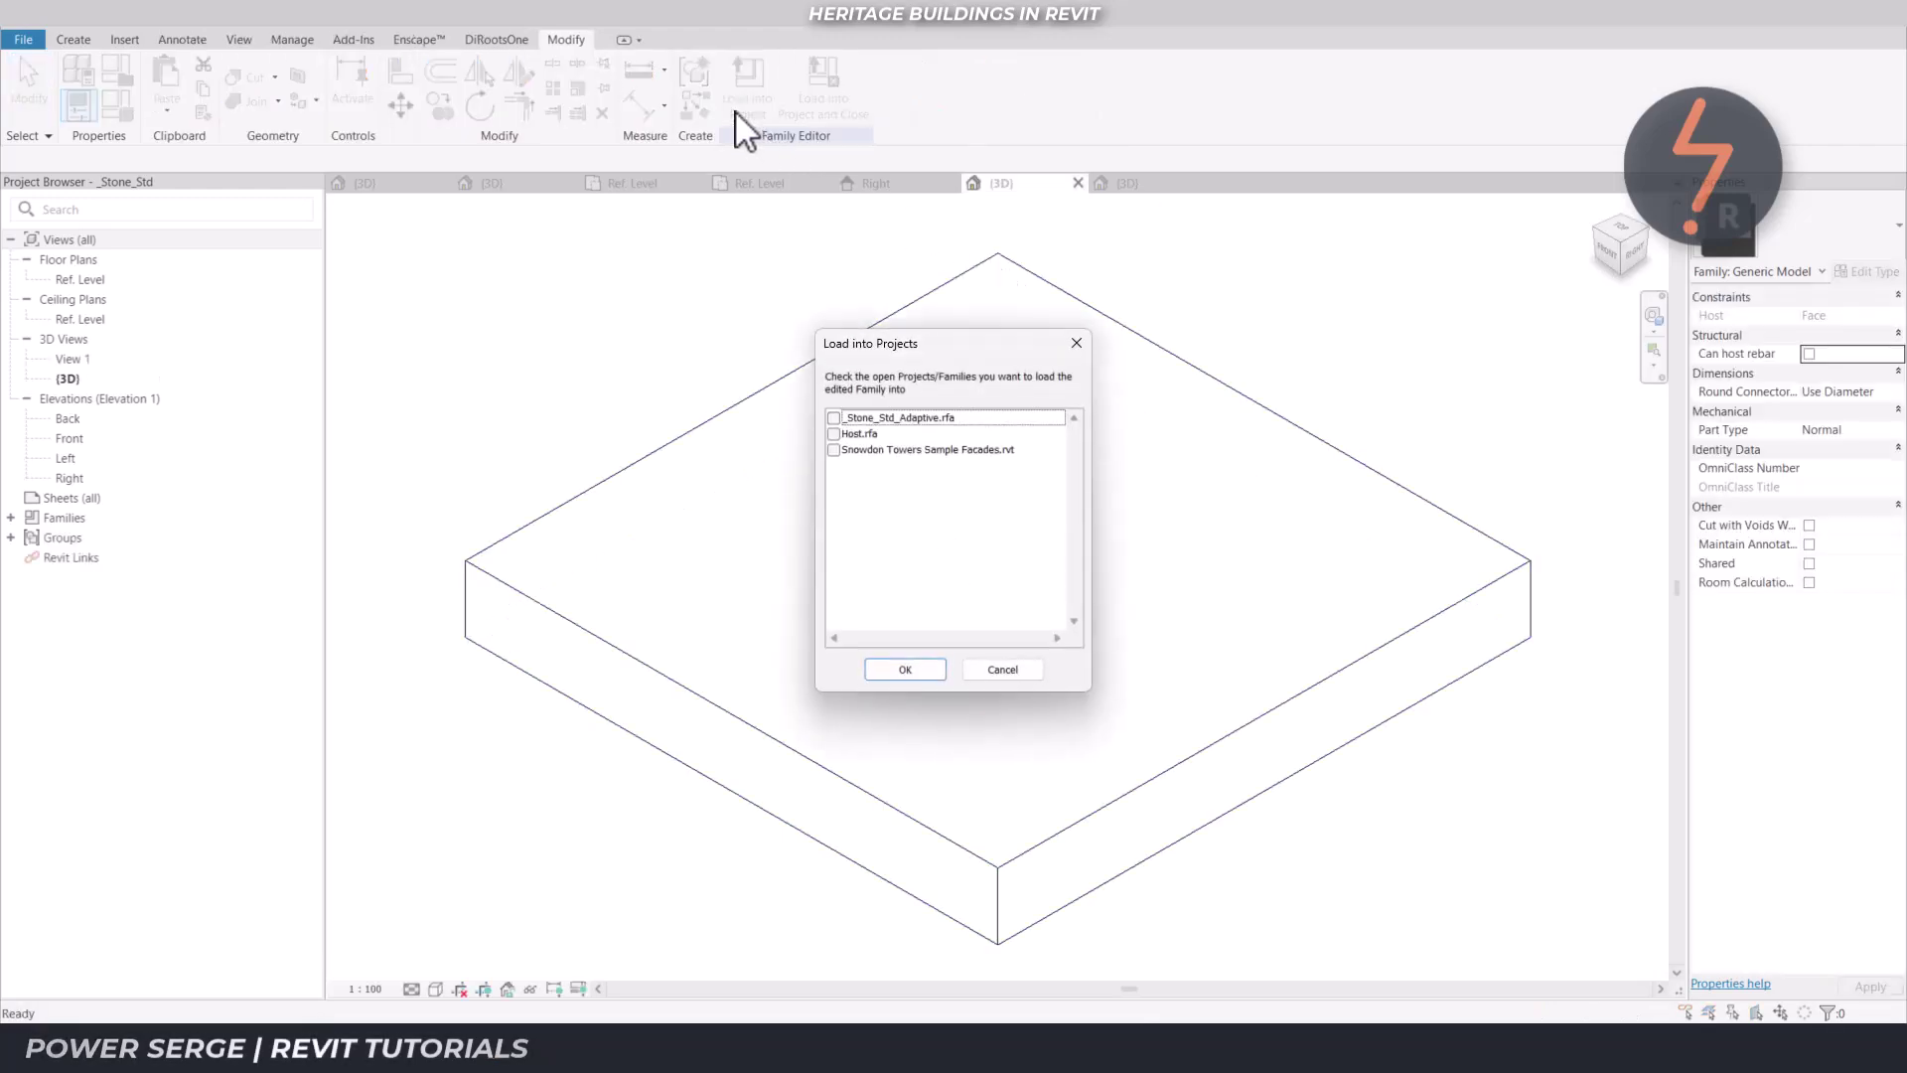
{"action": "left_click", "coordinate": [834, 418]}
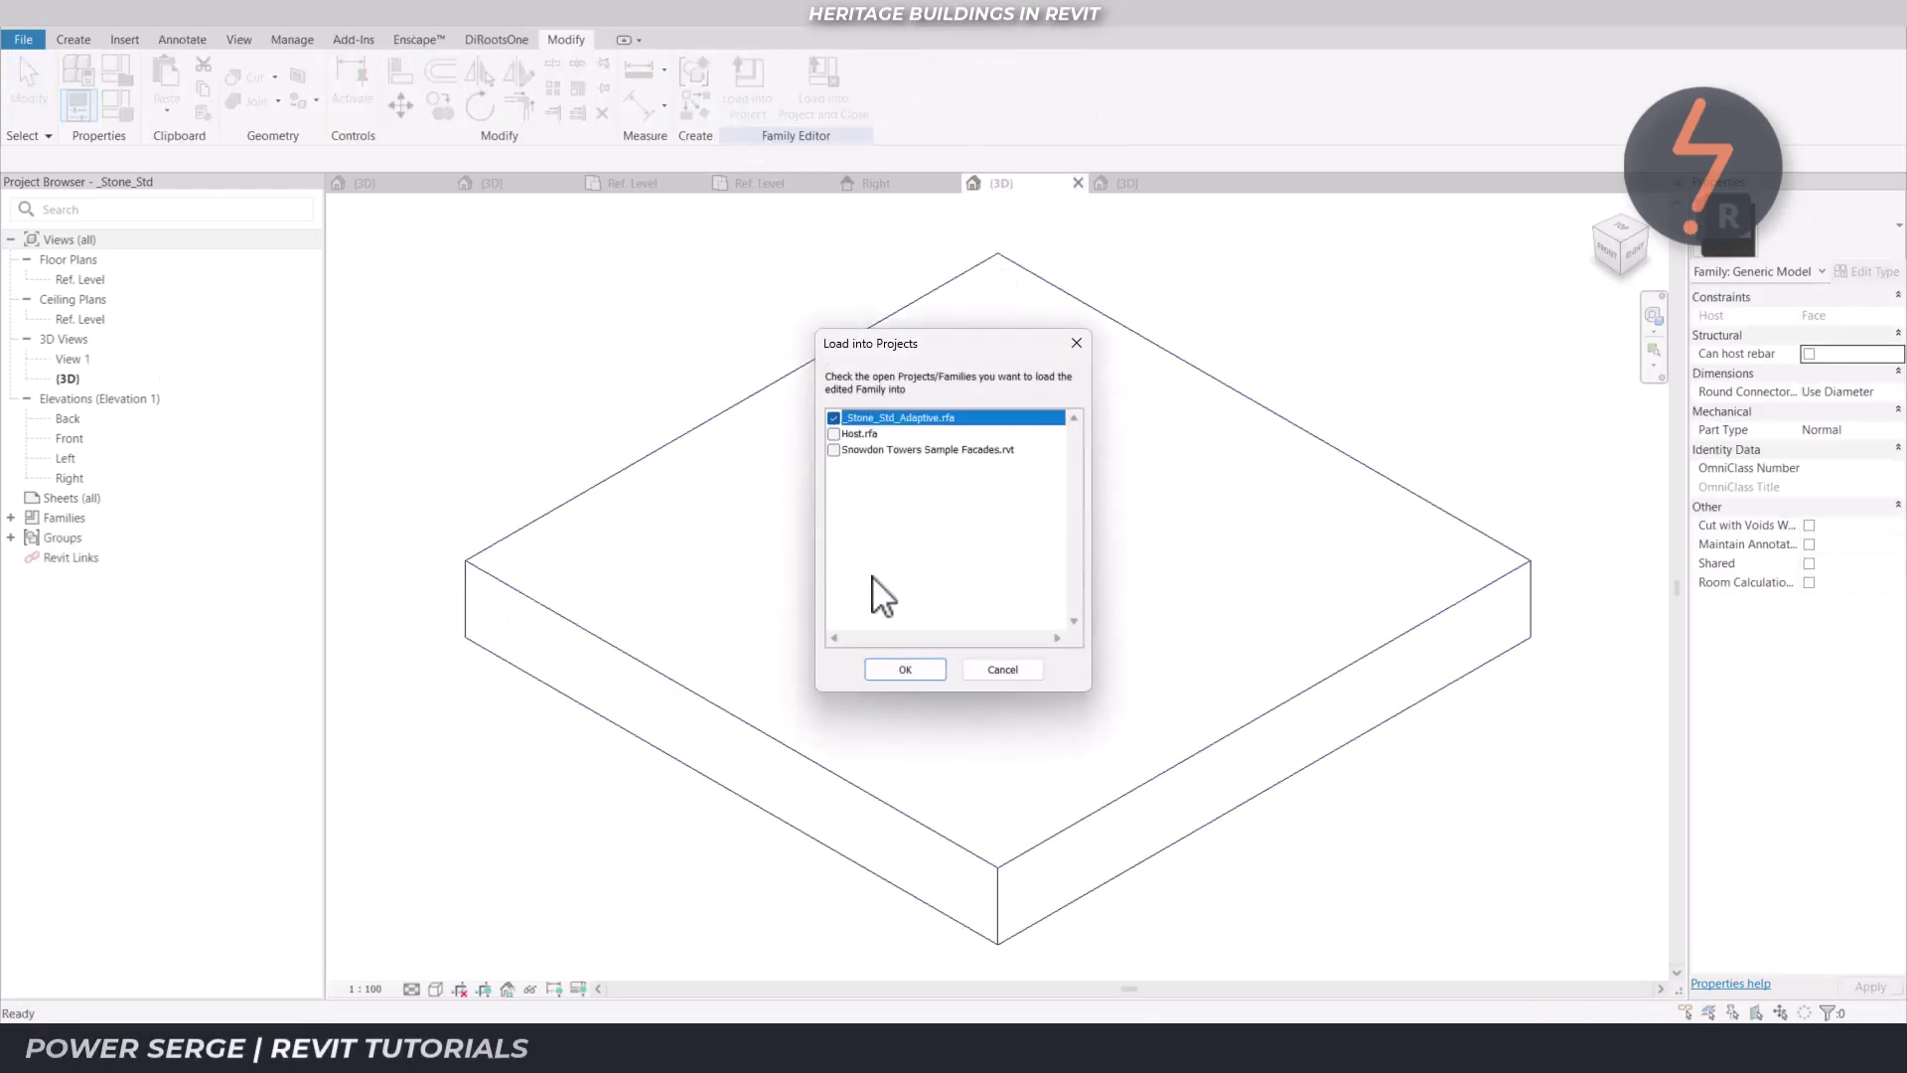
{"action": "left_click", "coordinate": [904, 669]}
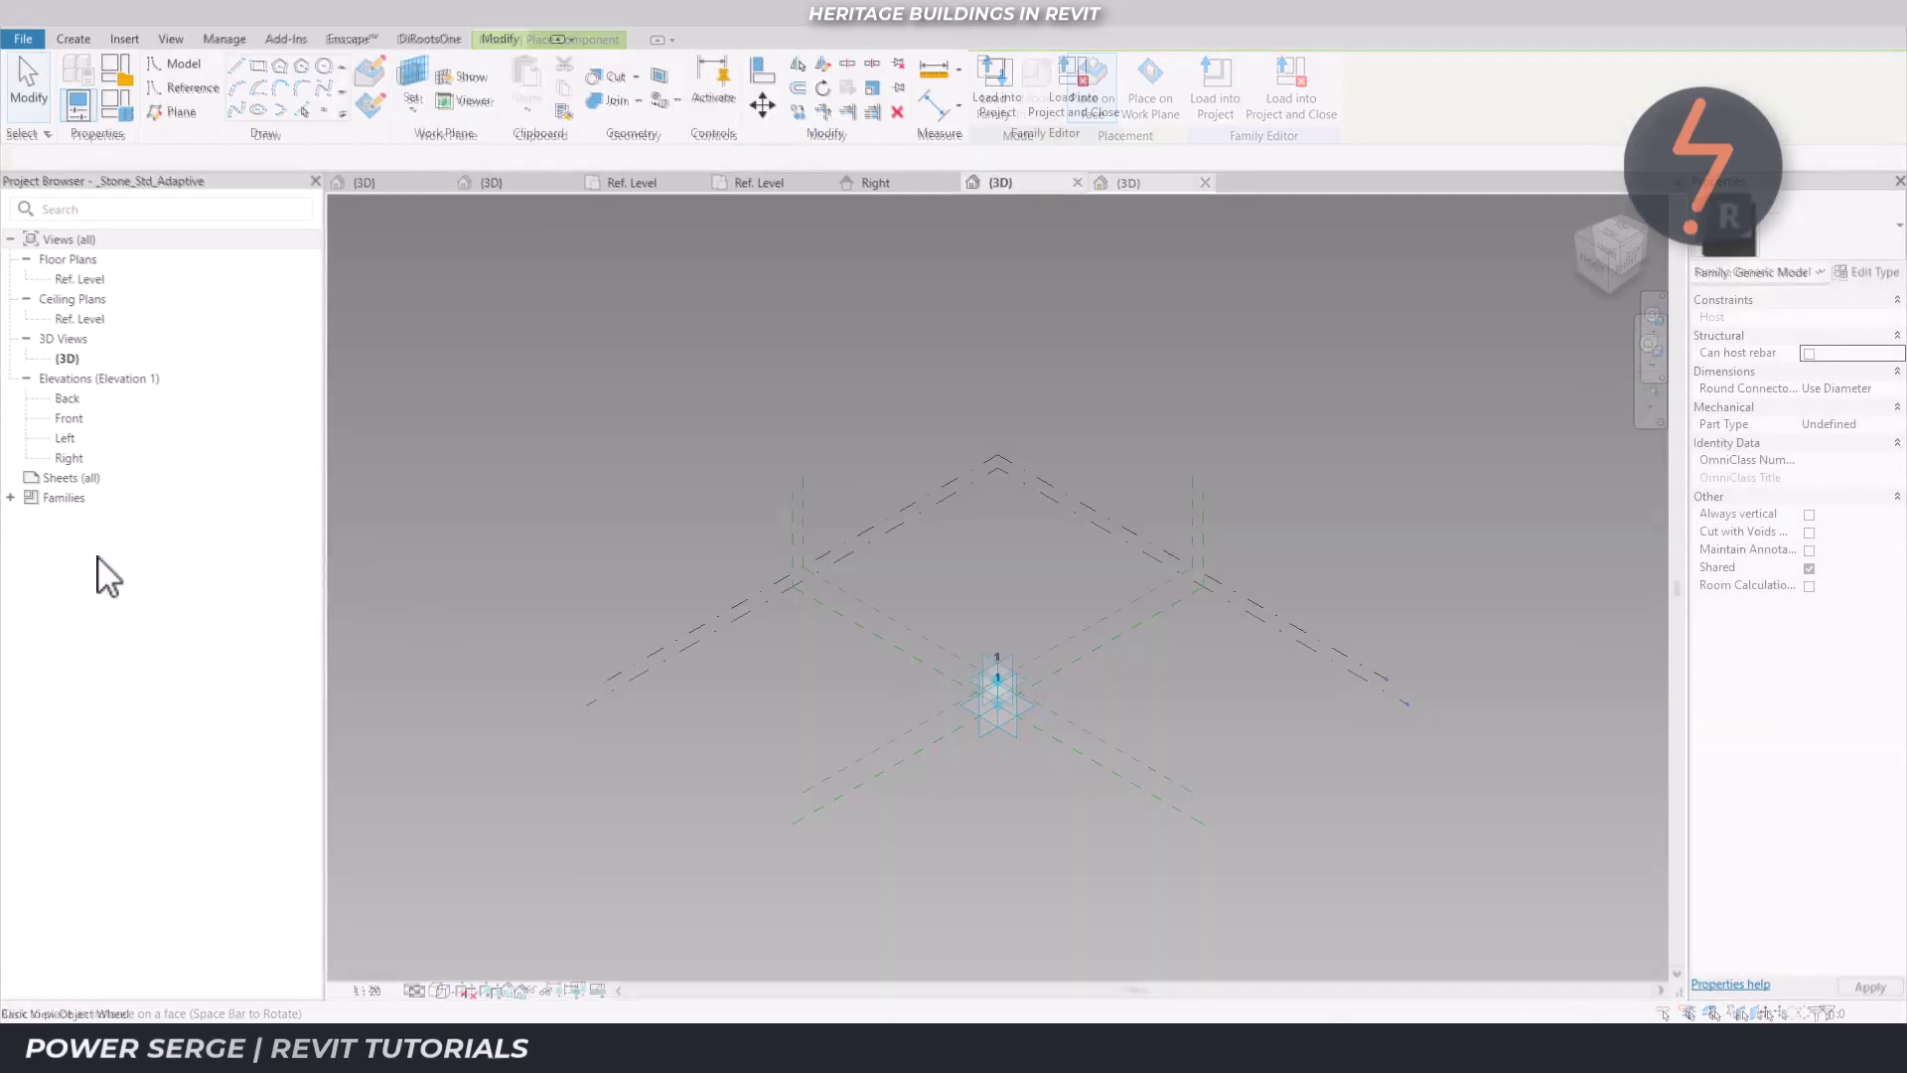
Expand _Stone_Std under Generic Models and set the adaptive point's plane as work plane
{"action": "left_click", "coordinate": [28, 497]}
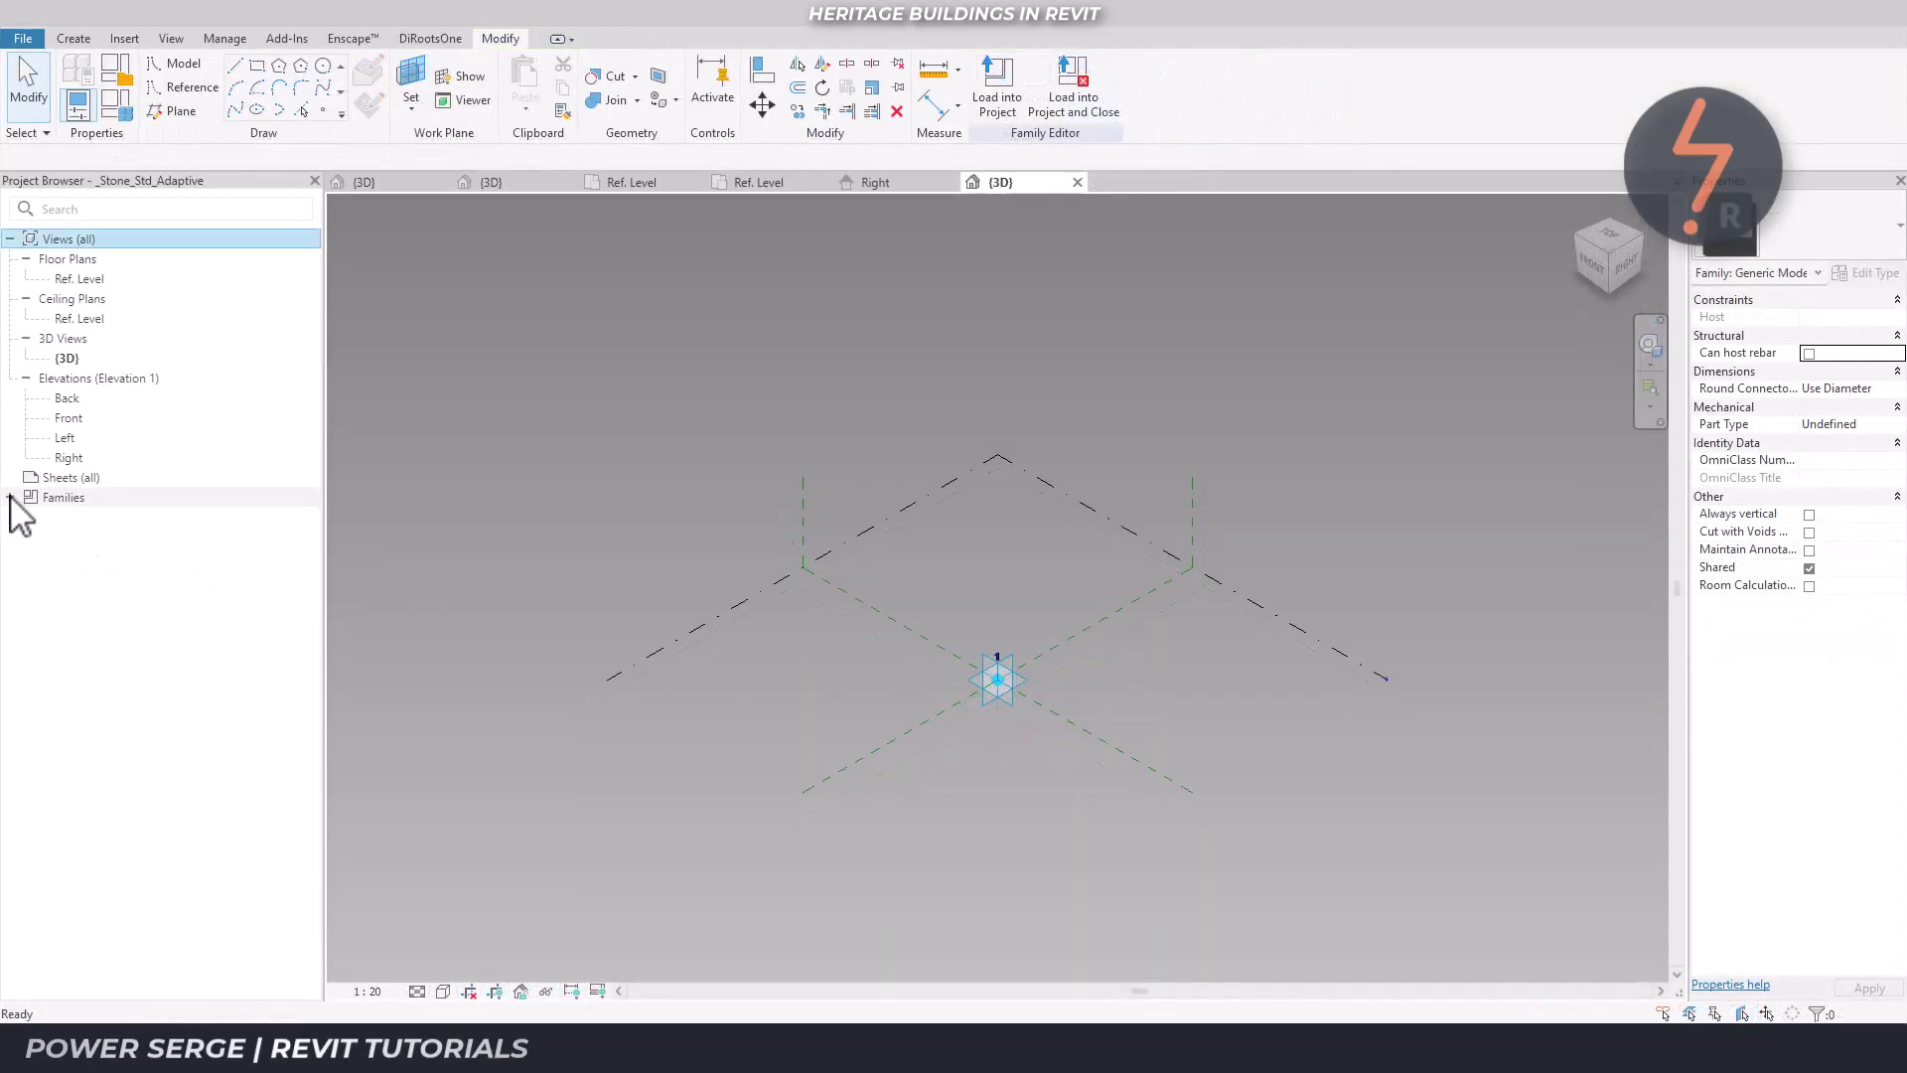
{"action": "left_click", "coordinate": [10, 496]}
{"action": "left_click", "coordinate": [26, 556]}
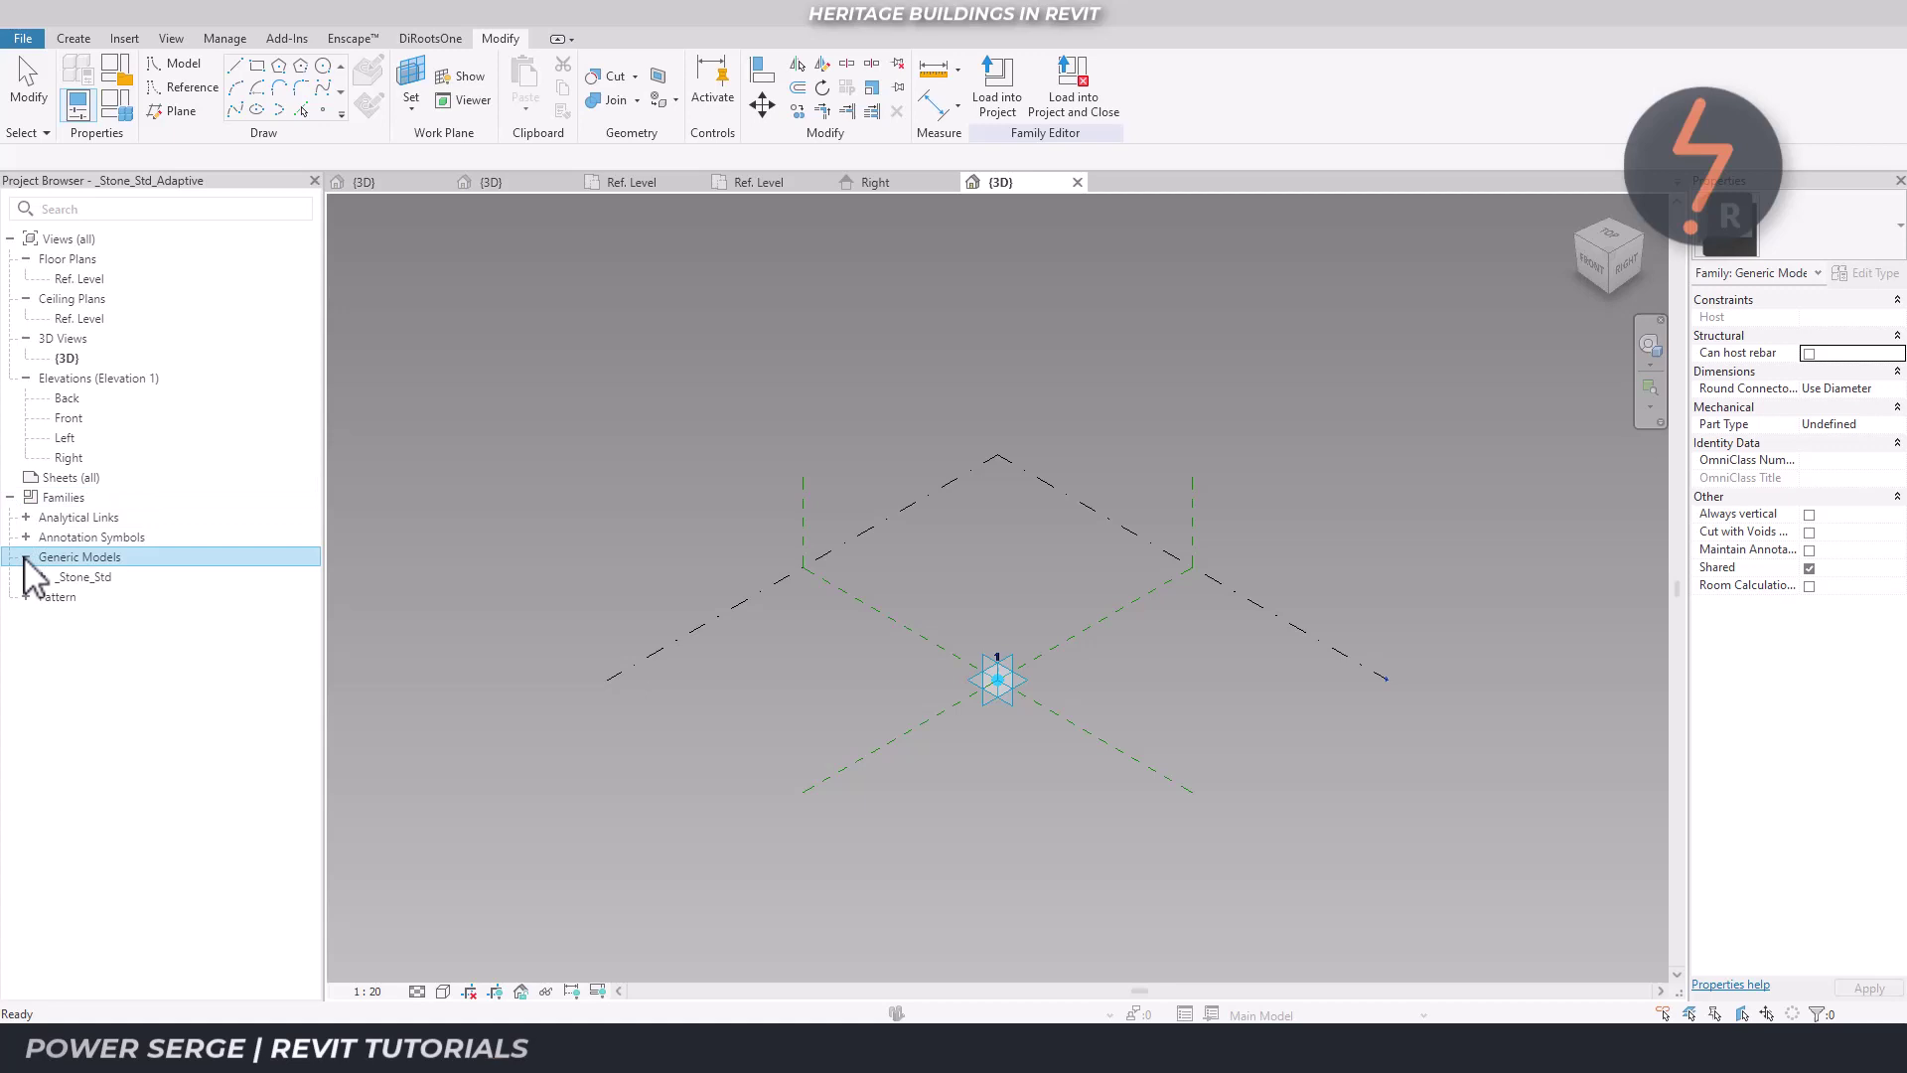
{"action": "left_click", "coordinate": [40, 576]}
{"action": "left_click", "coordinate": [42, 577]}
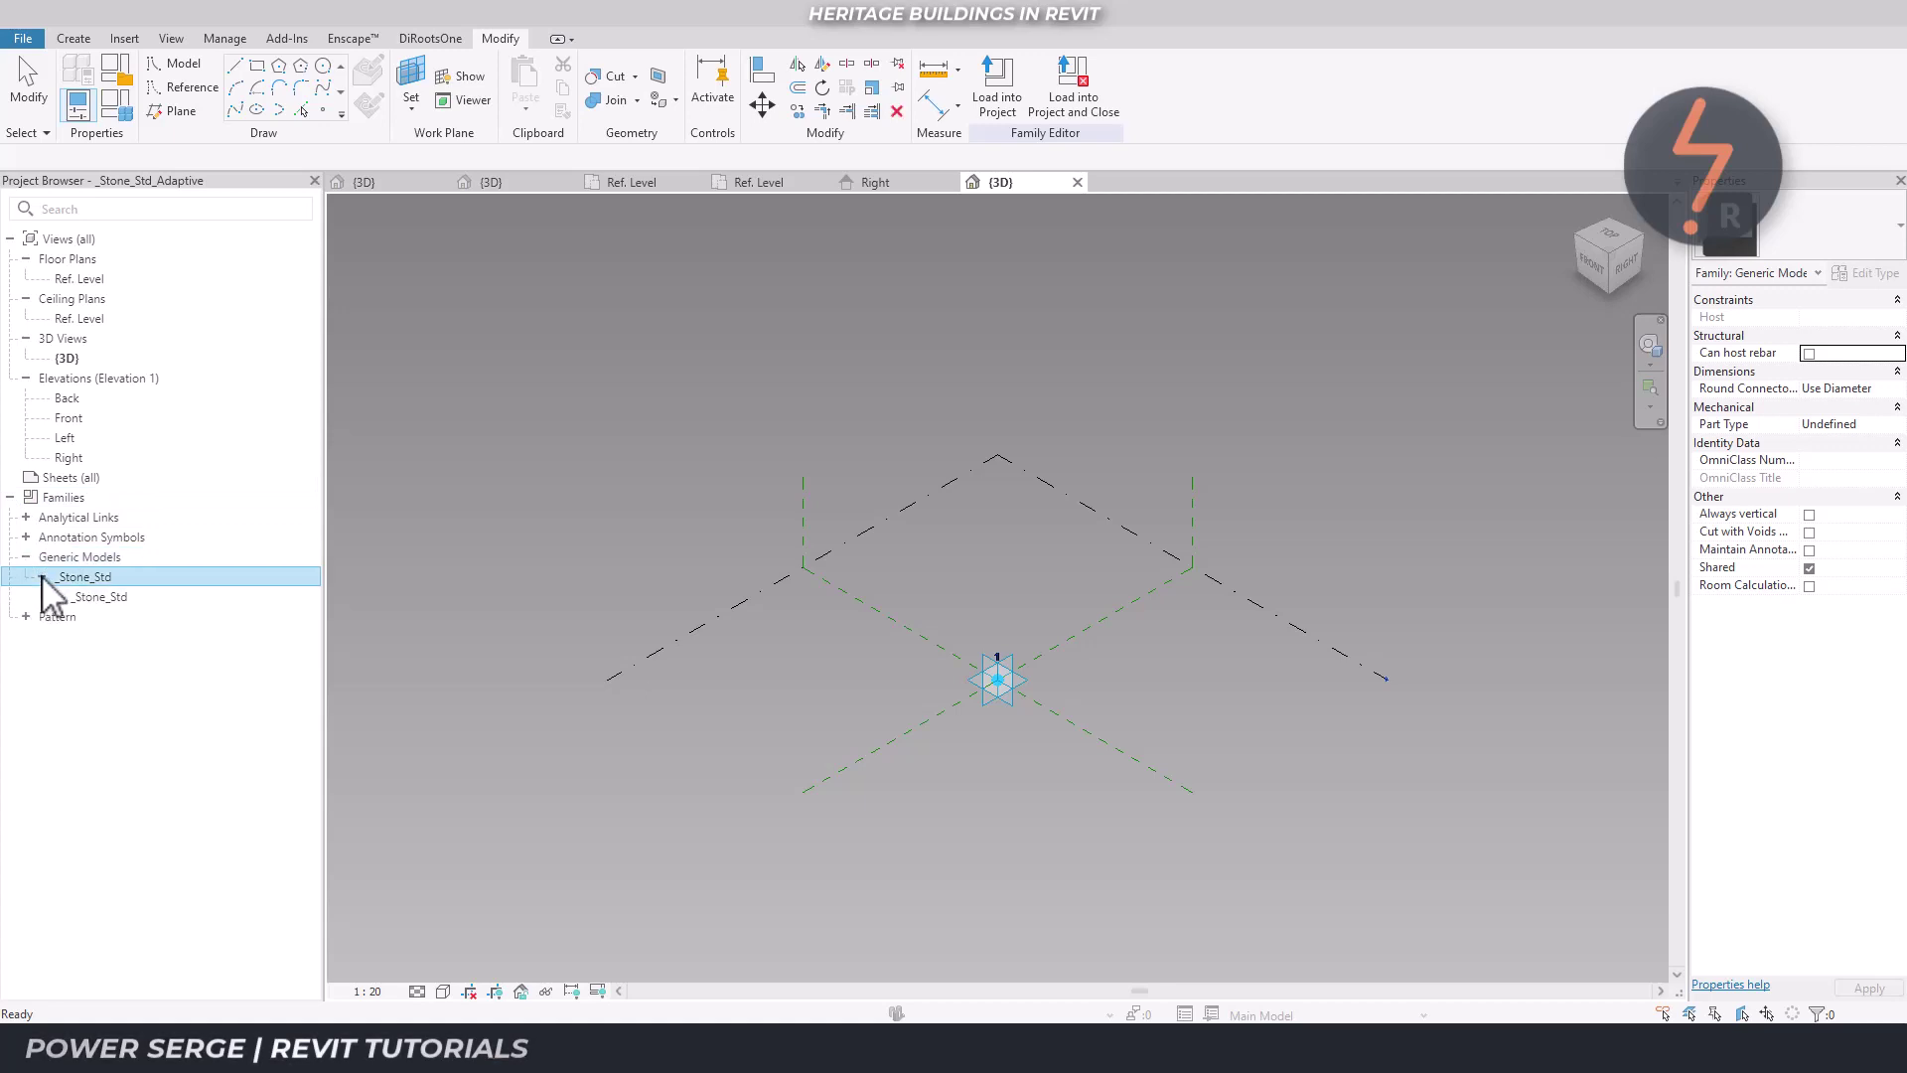
{"action": "left_click", "coordinate": [411, 103]}
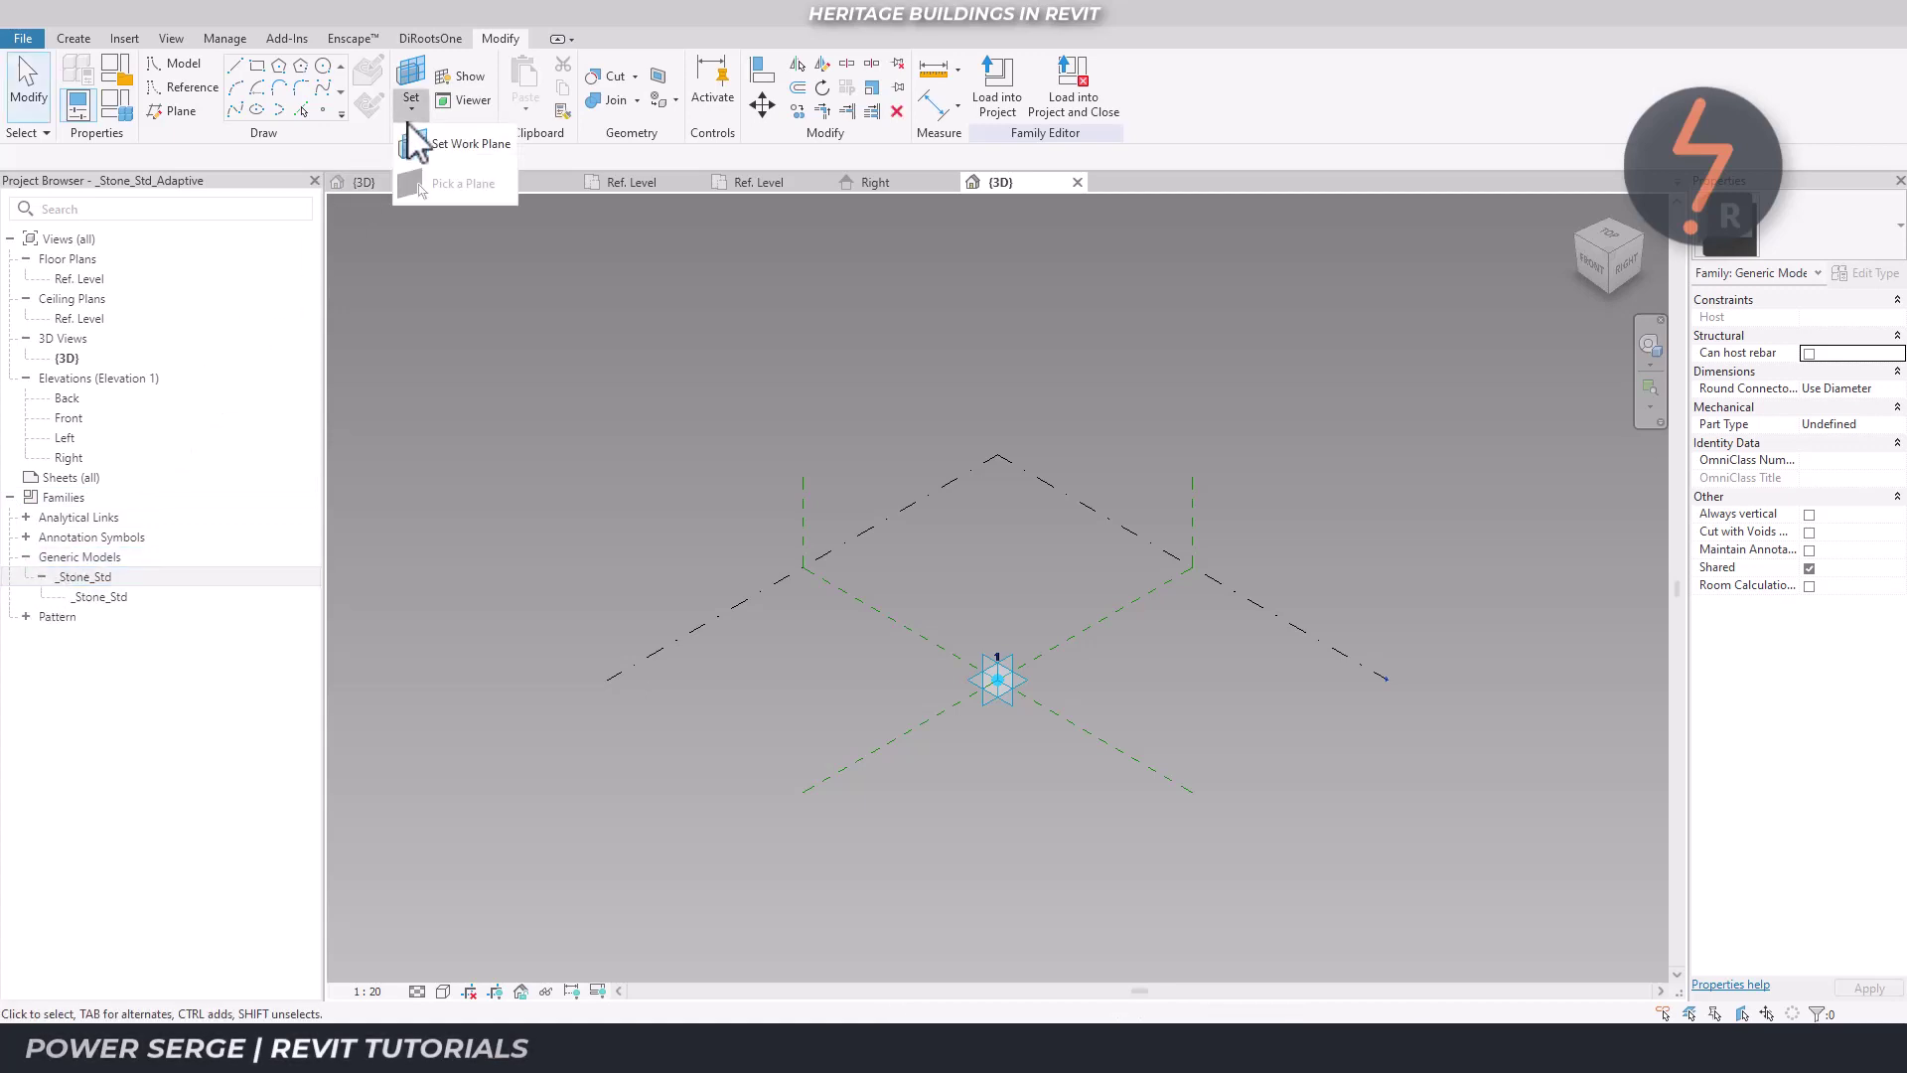
{"action": "left_click", "coordinate": [425, 147]}
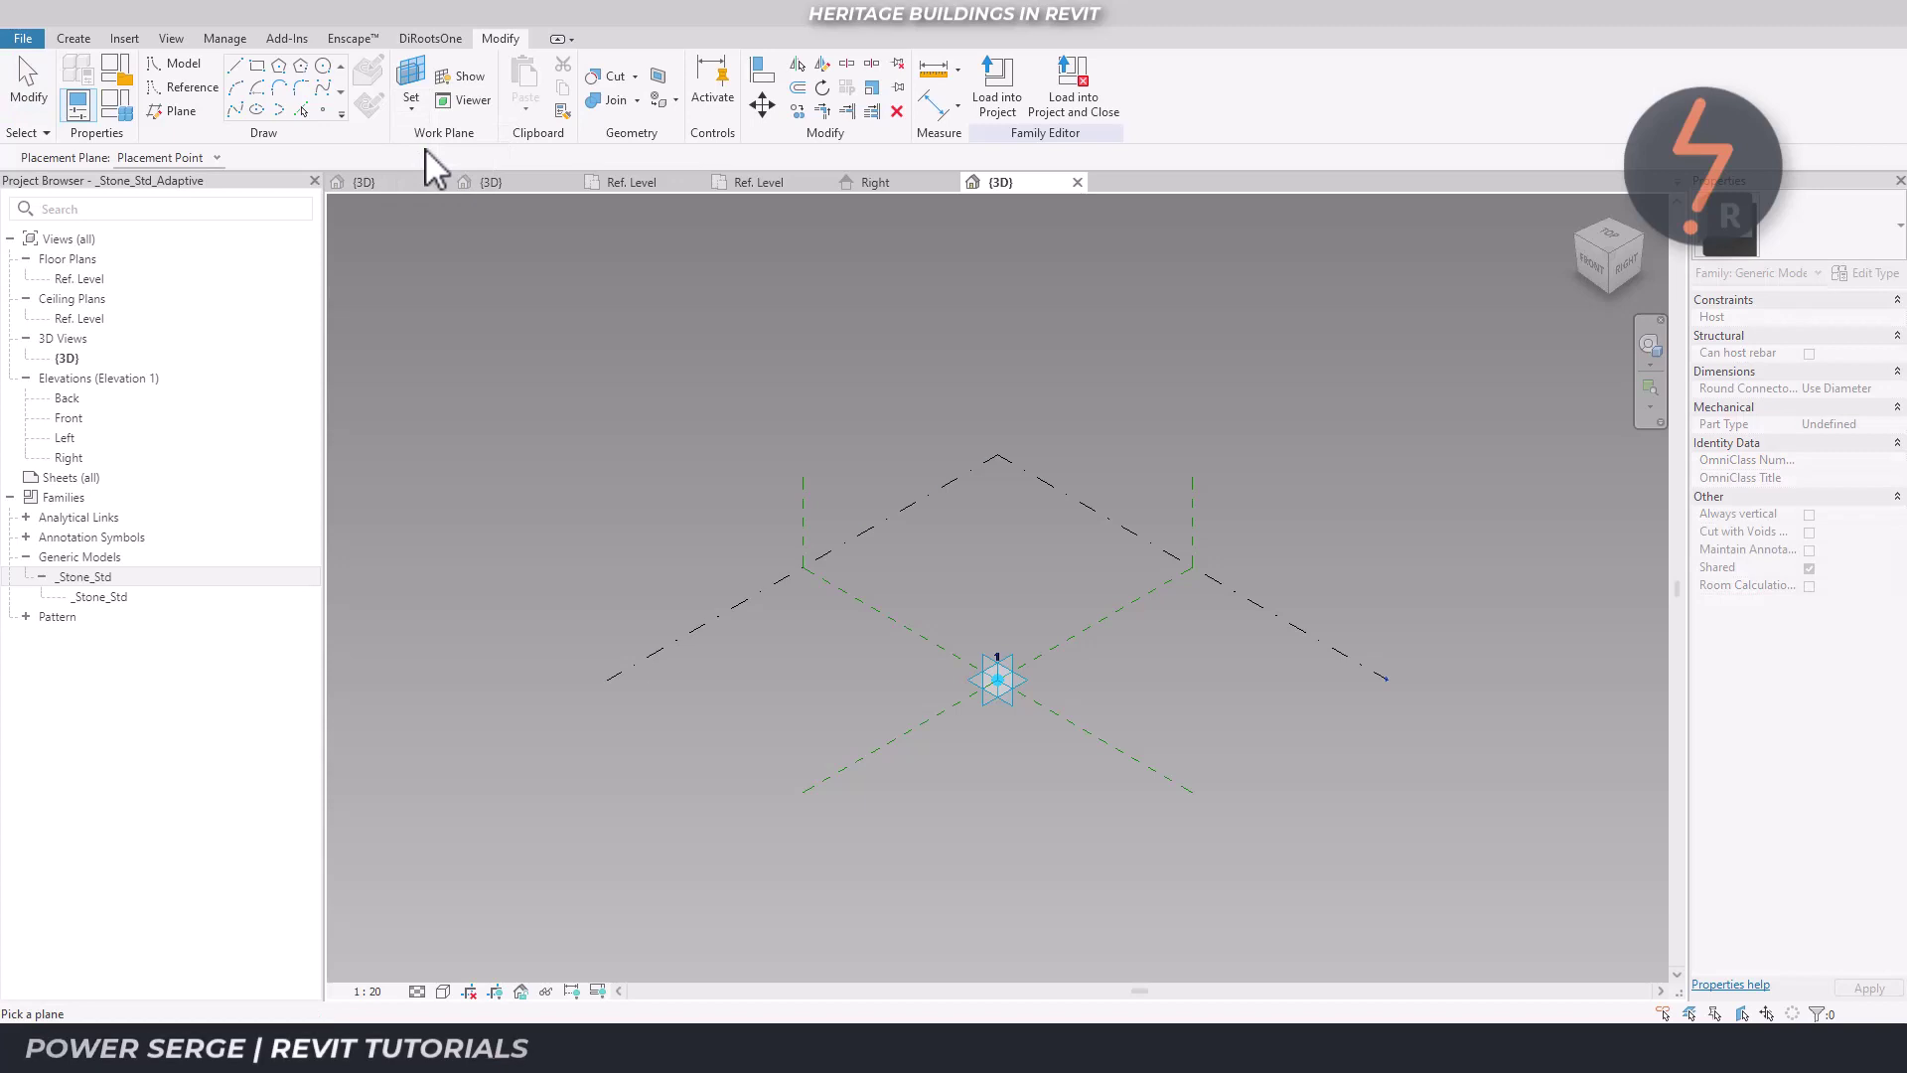
{"action": "left_click", "coordinate": [898, 674]}
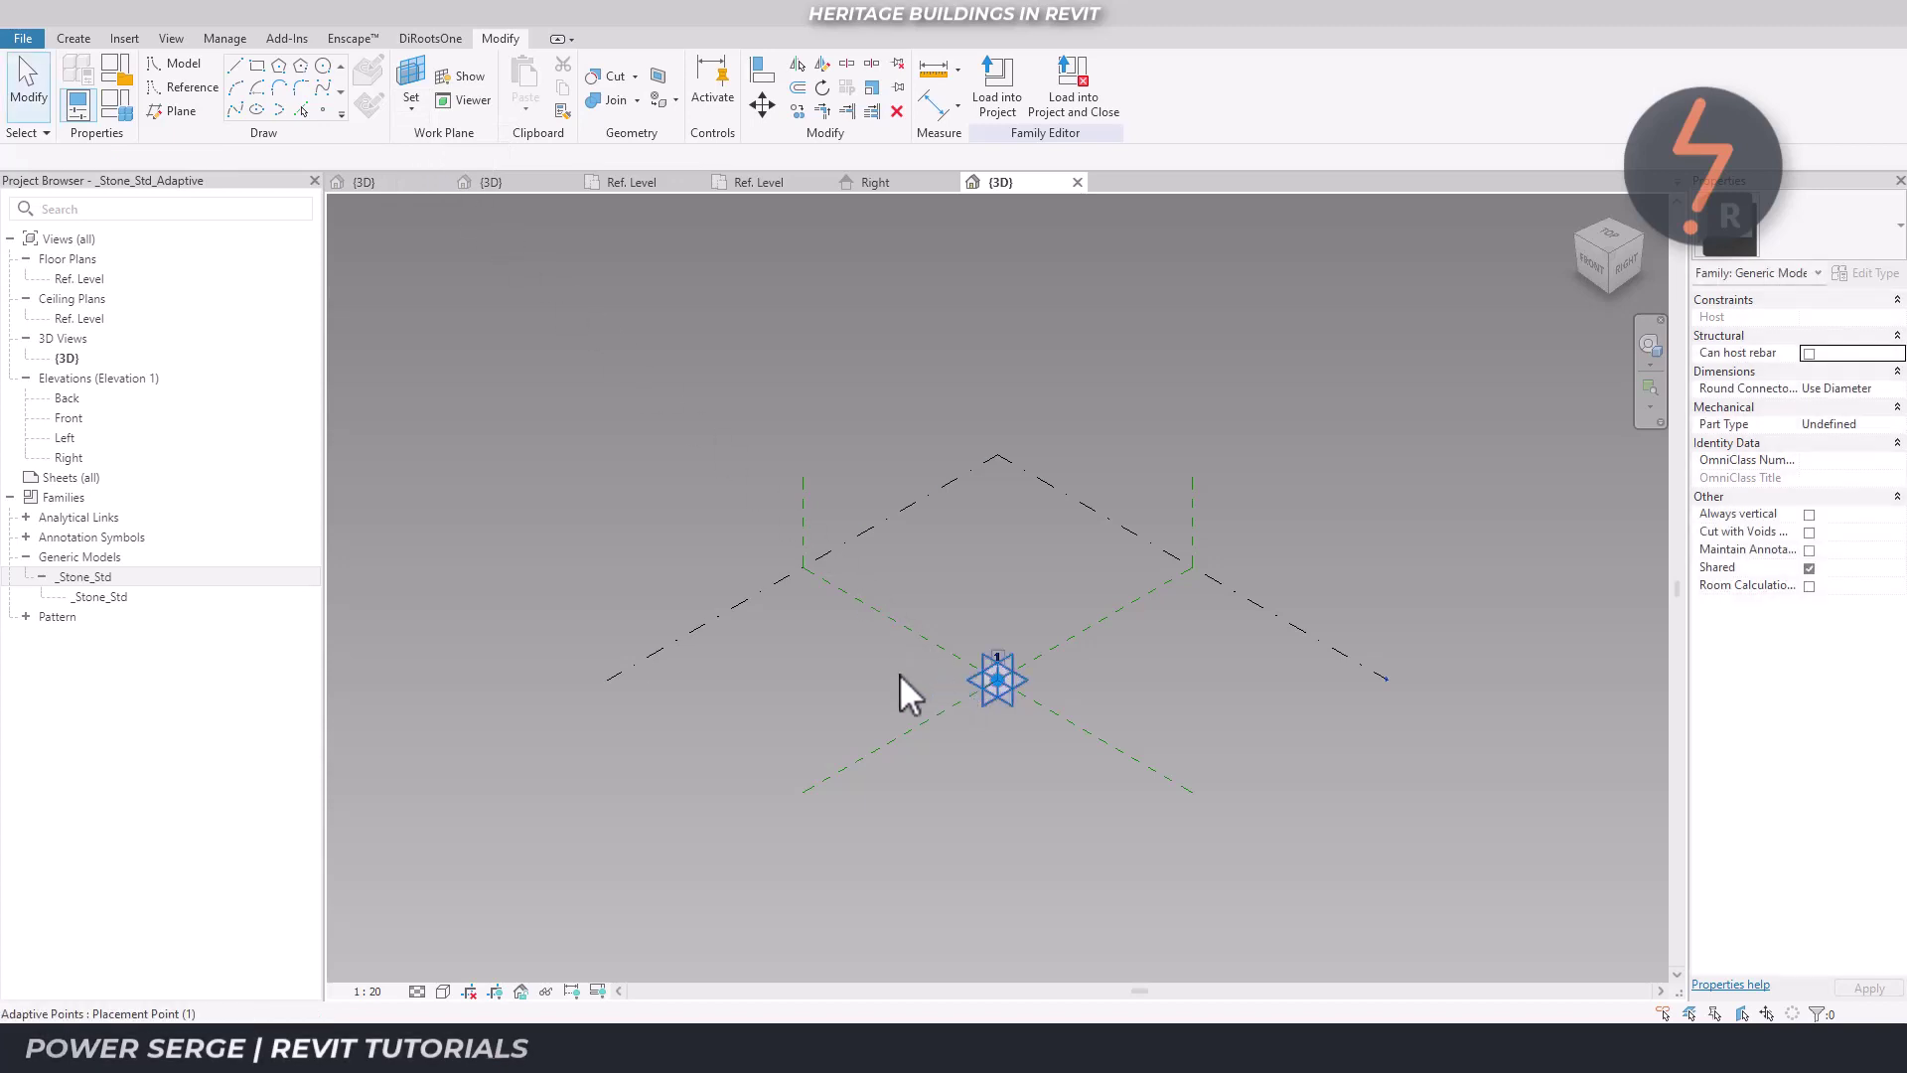
Place a _Stone_Std instance from the Project Browser onto that work plane
{"action": "left_click", "coordinate": [105, 599]}
{"action": "right_click", "coordinate": [106, 599]}
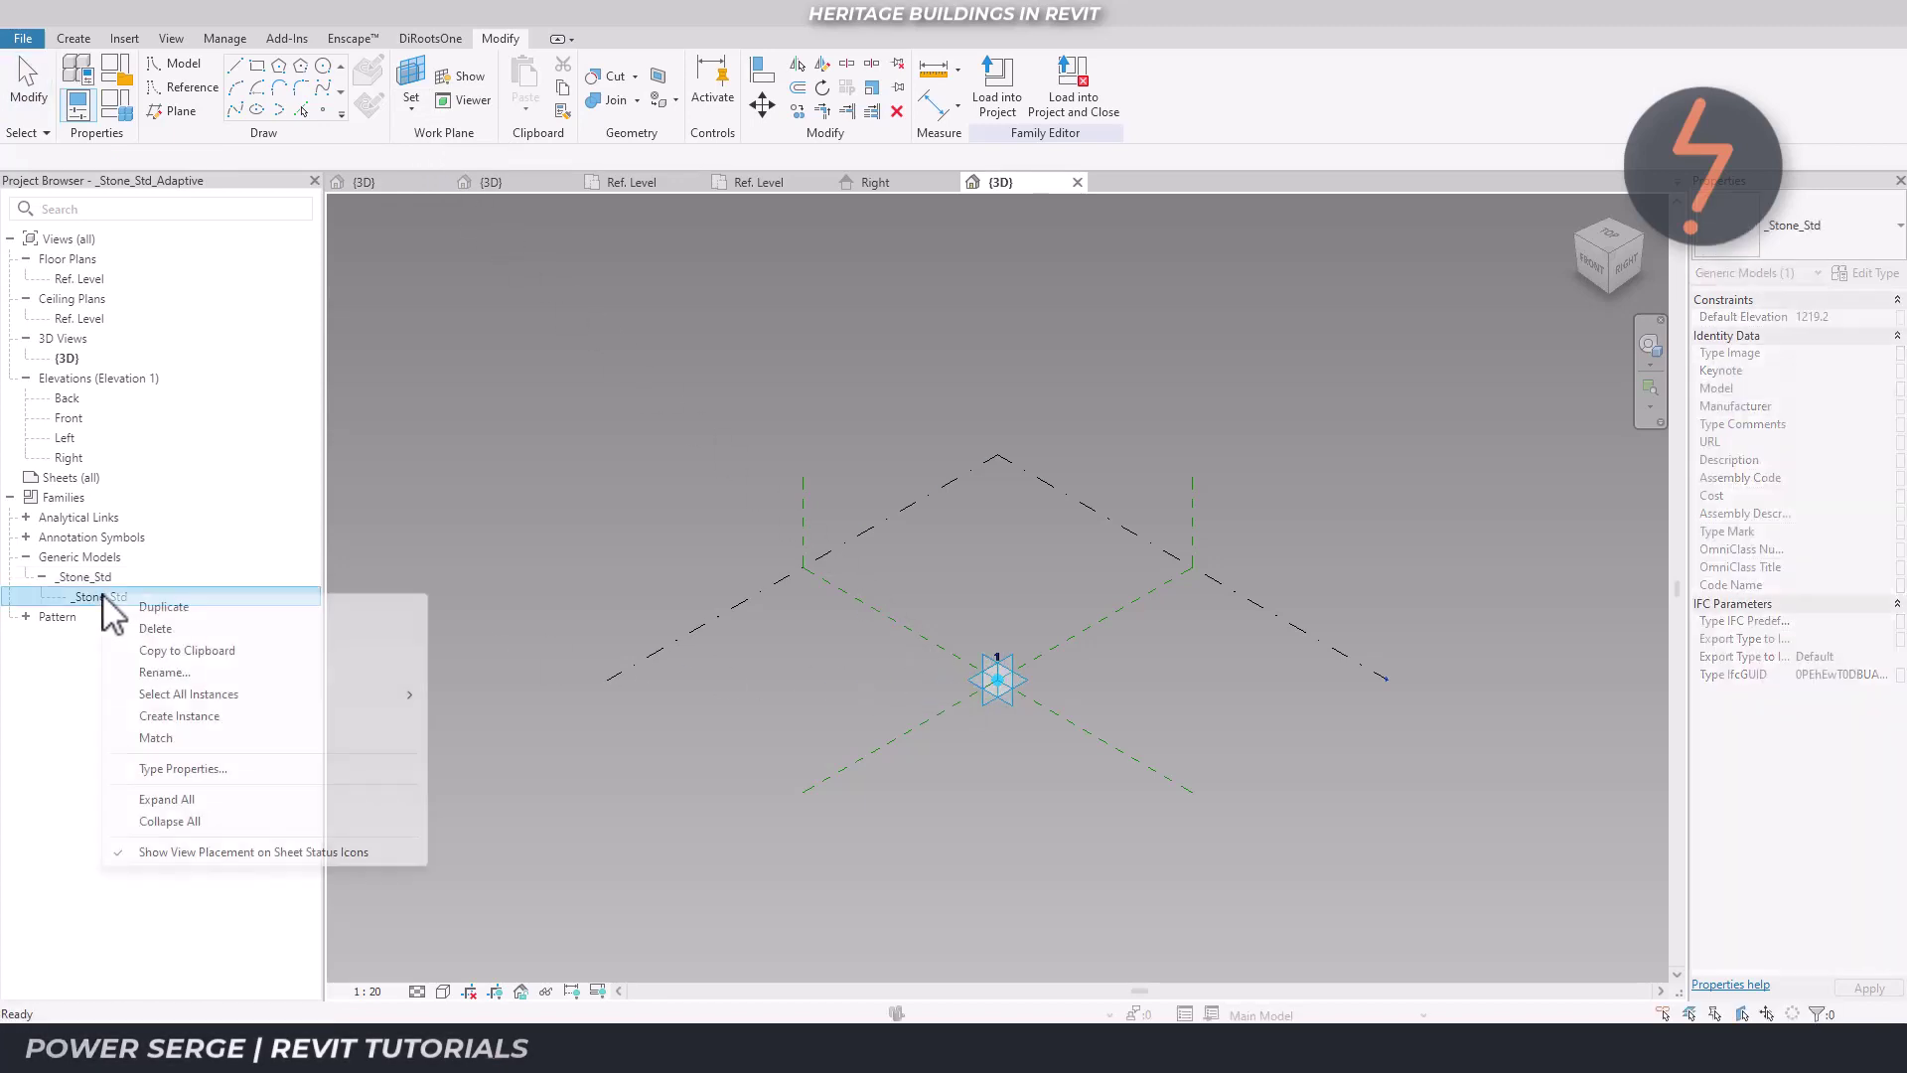
{"action": "left_click", "coordinate": [203, 716]}
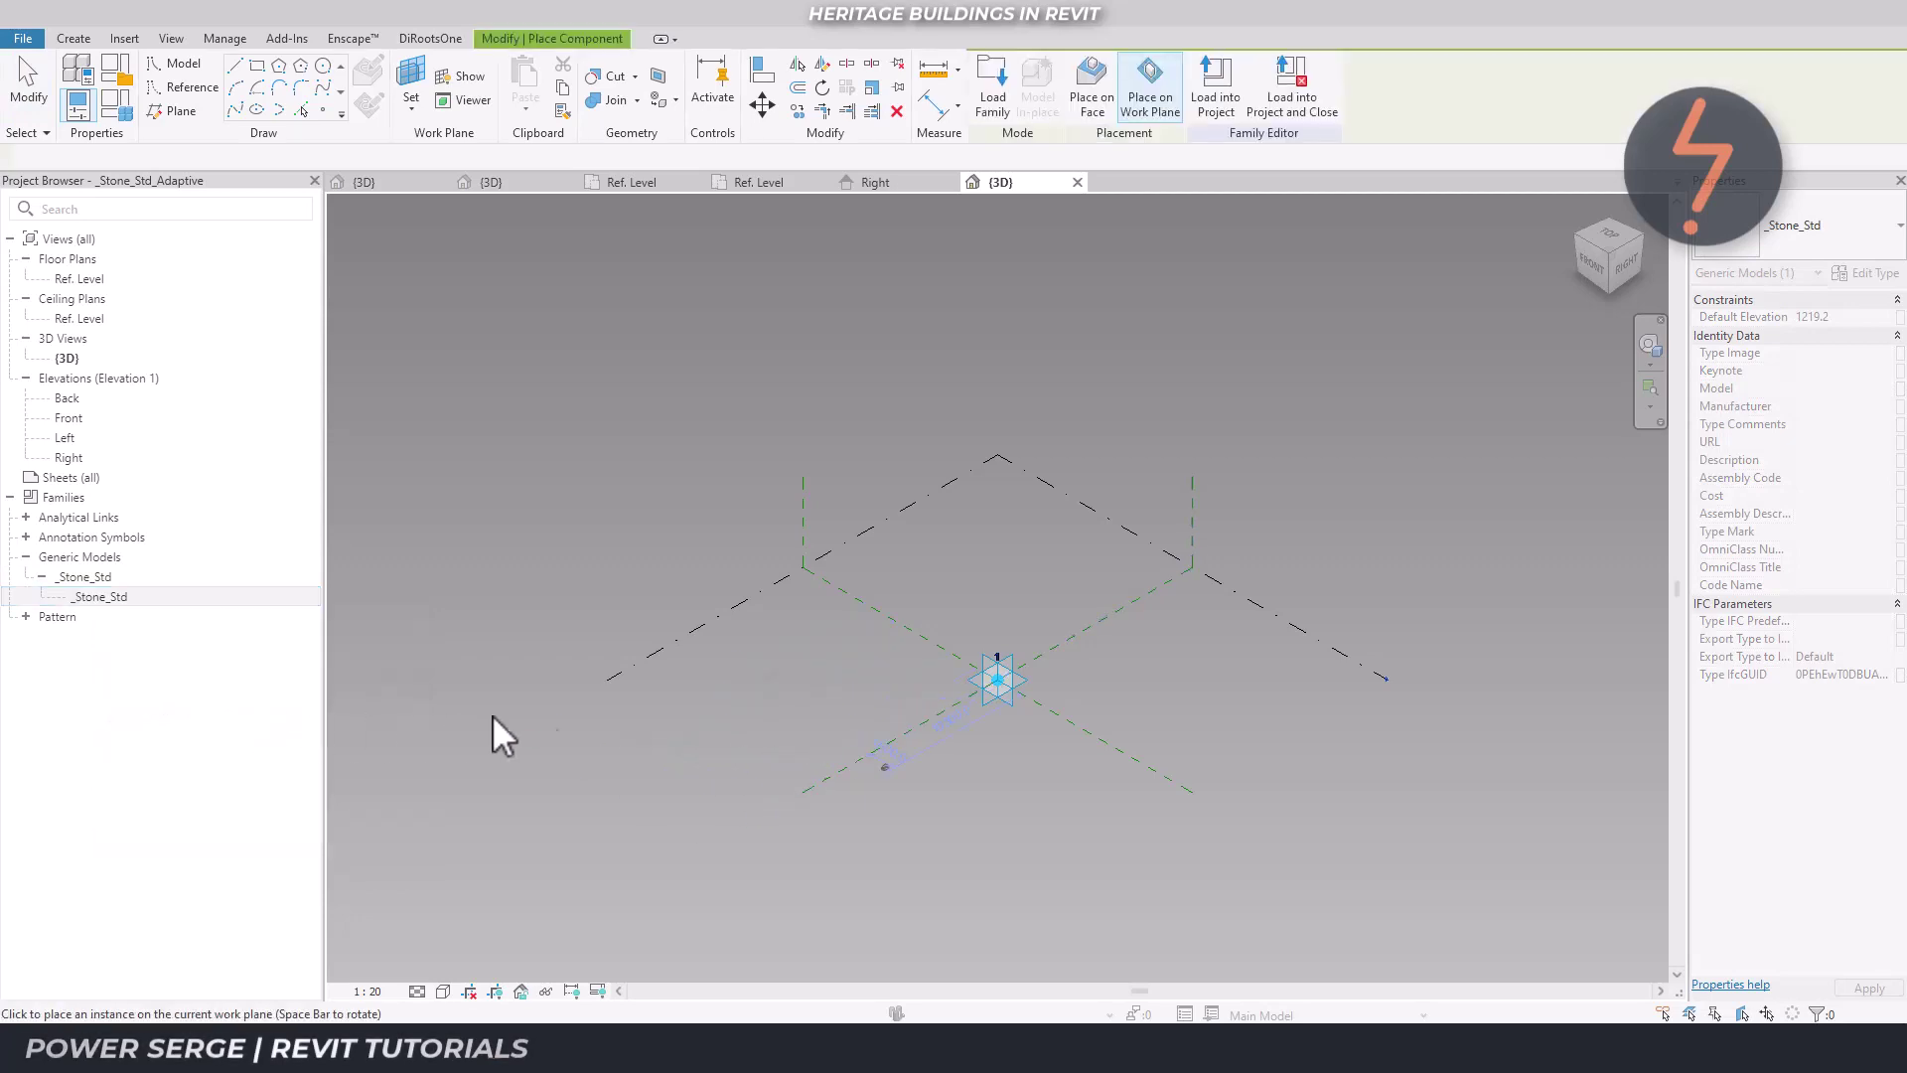
{"action": "left_click", "coordinate": [1065, 716]}
{"action": "key", "text": "Escape"}
{"action": "key", "text": "Escape"}
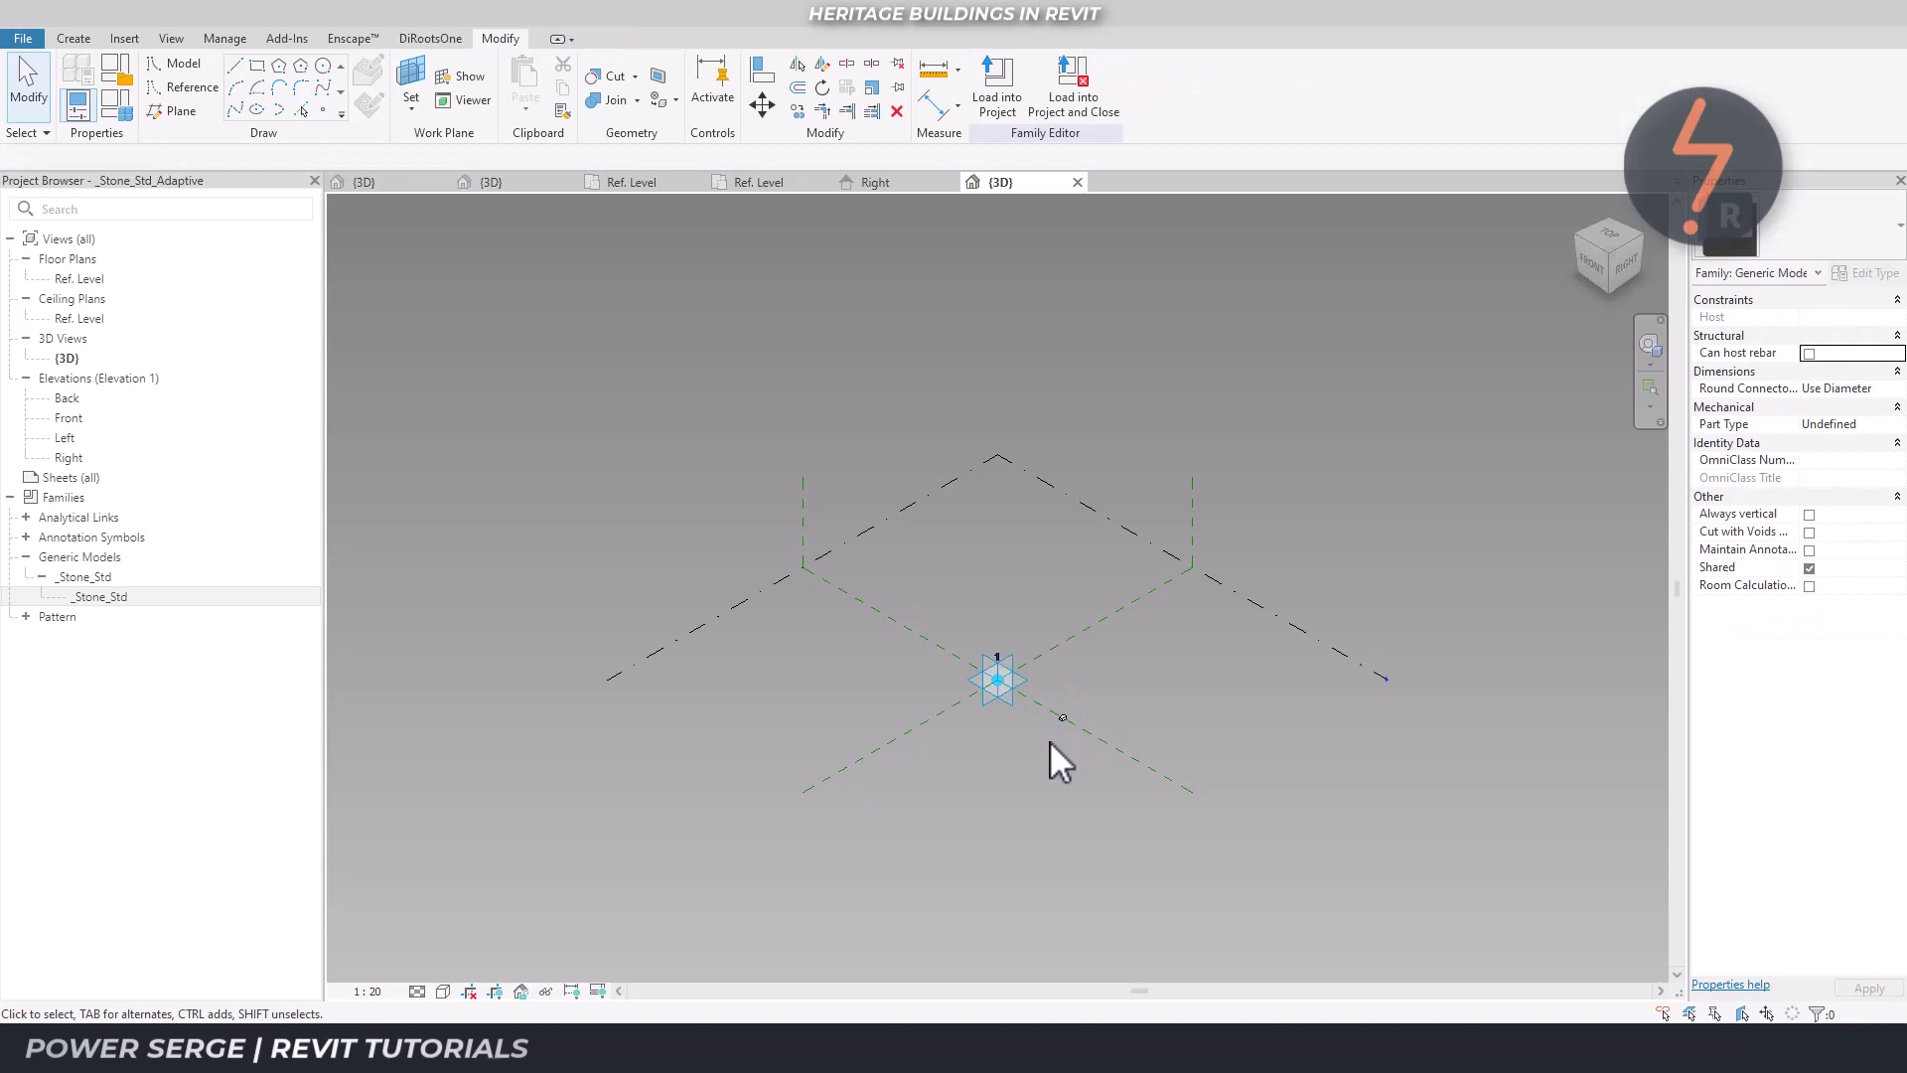
Align the stone box onto the adaptive point, then bring up Load into Projects
{"action": "right_click", "coordinate": [1050, 742]}
{"action": "left_click", "coordinate": [1098, 587]}
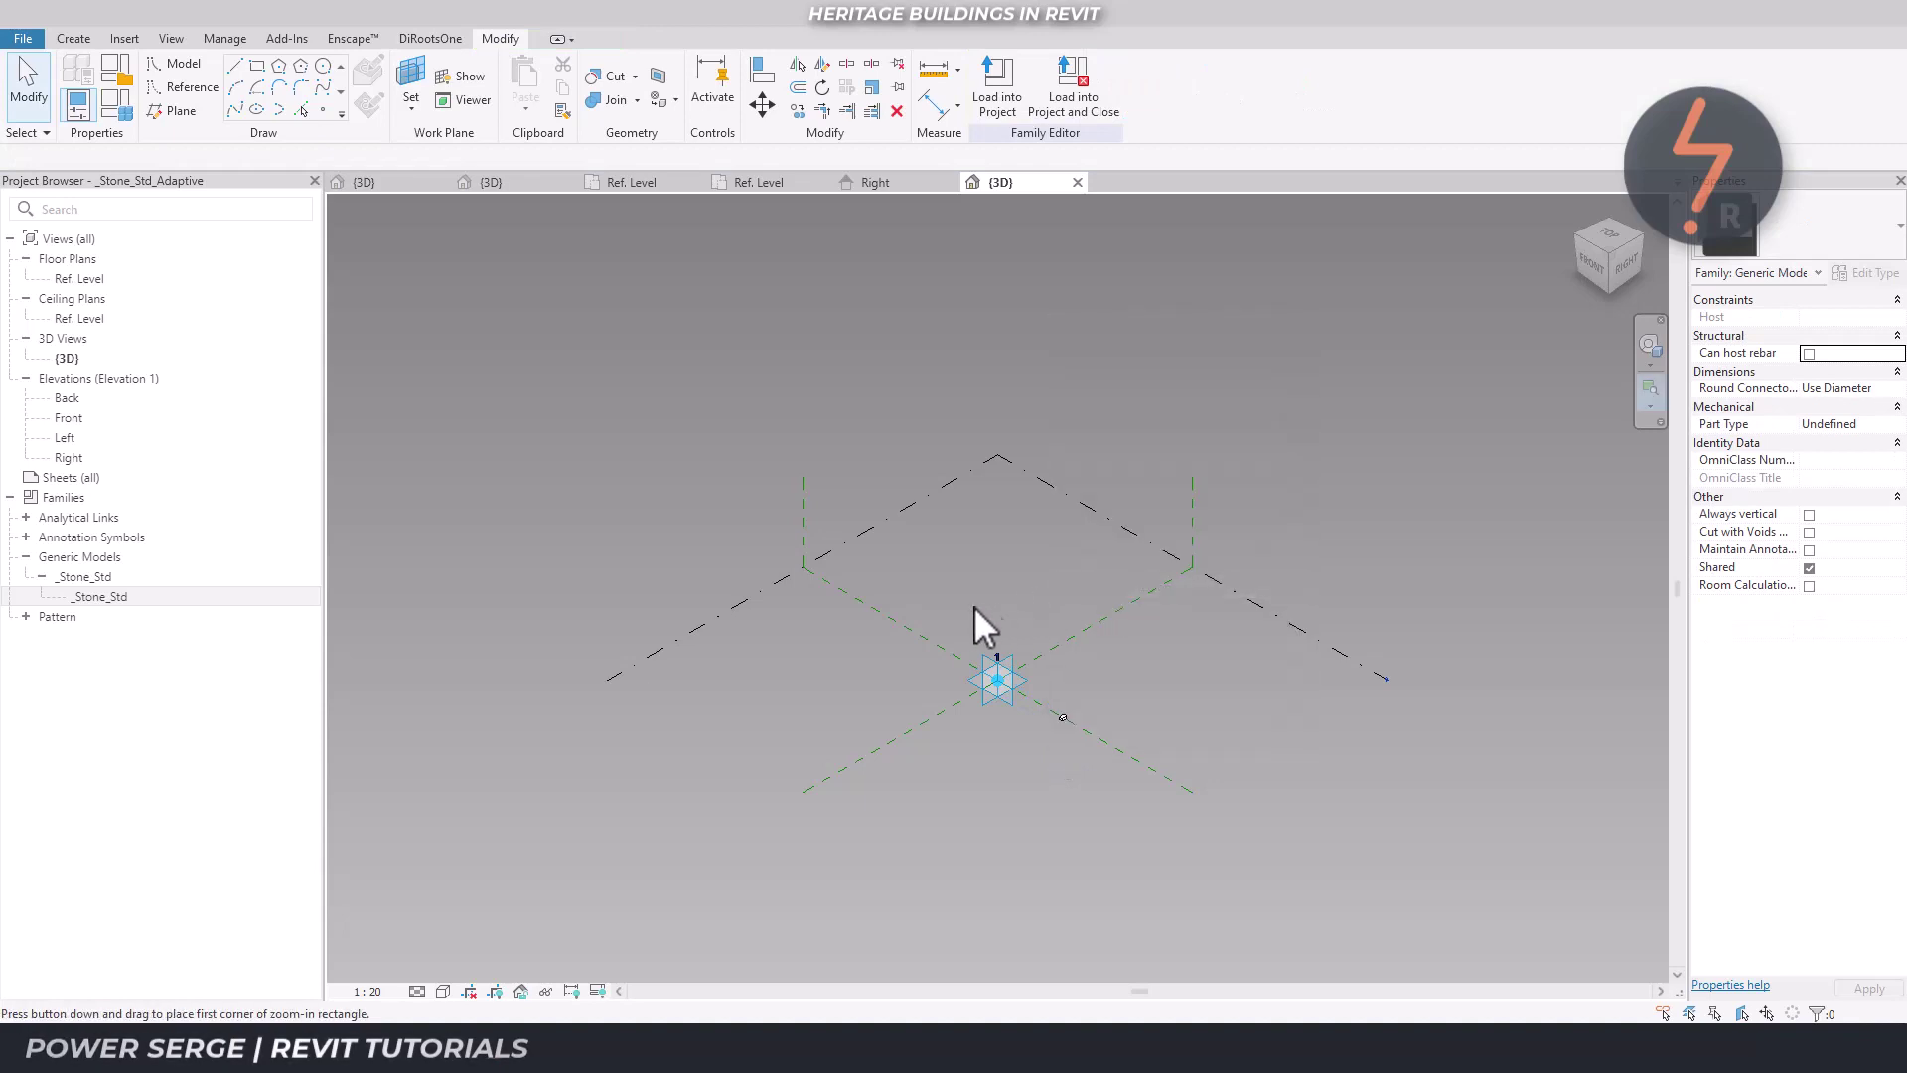
{"action": "left_click_drag", "start_coordinate": [1025, 670], "coordinate": [1077, 728]}
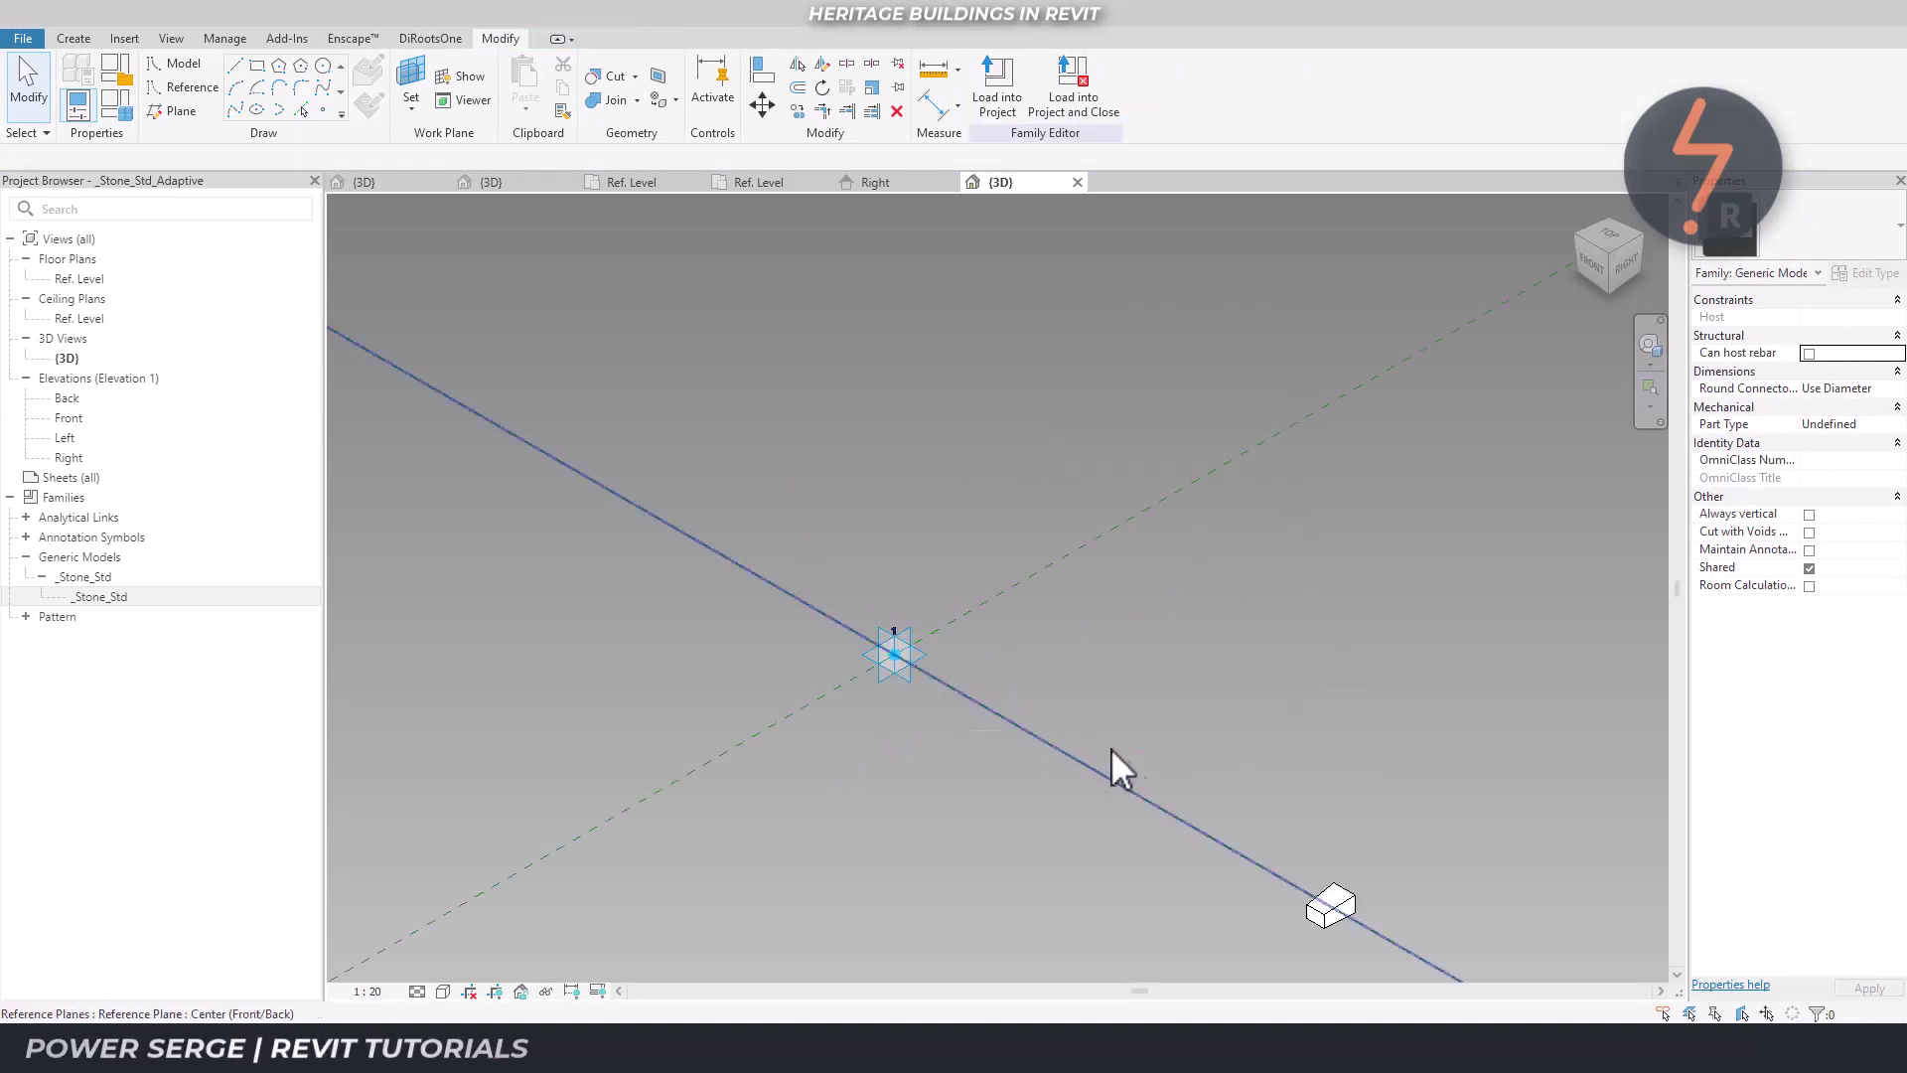
{"action": "left_click", "coordinate": [1358, 890]}
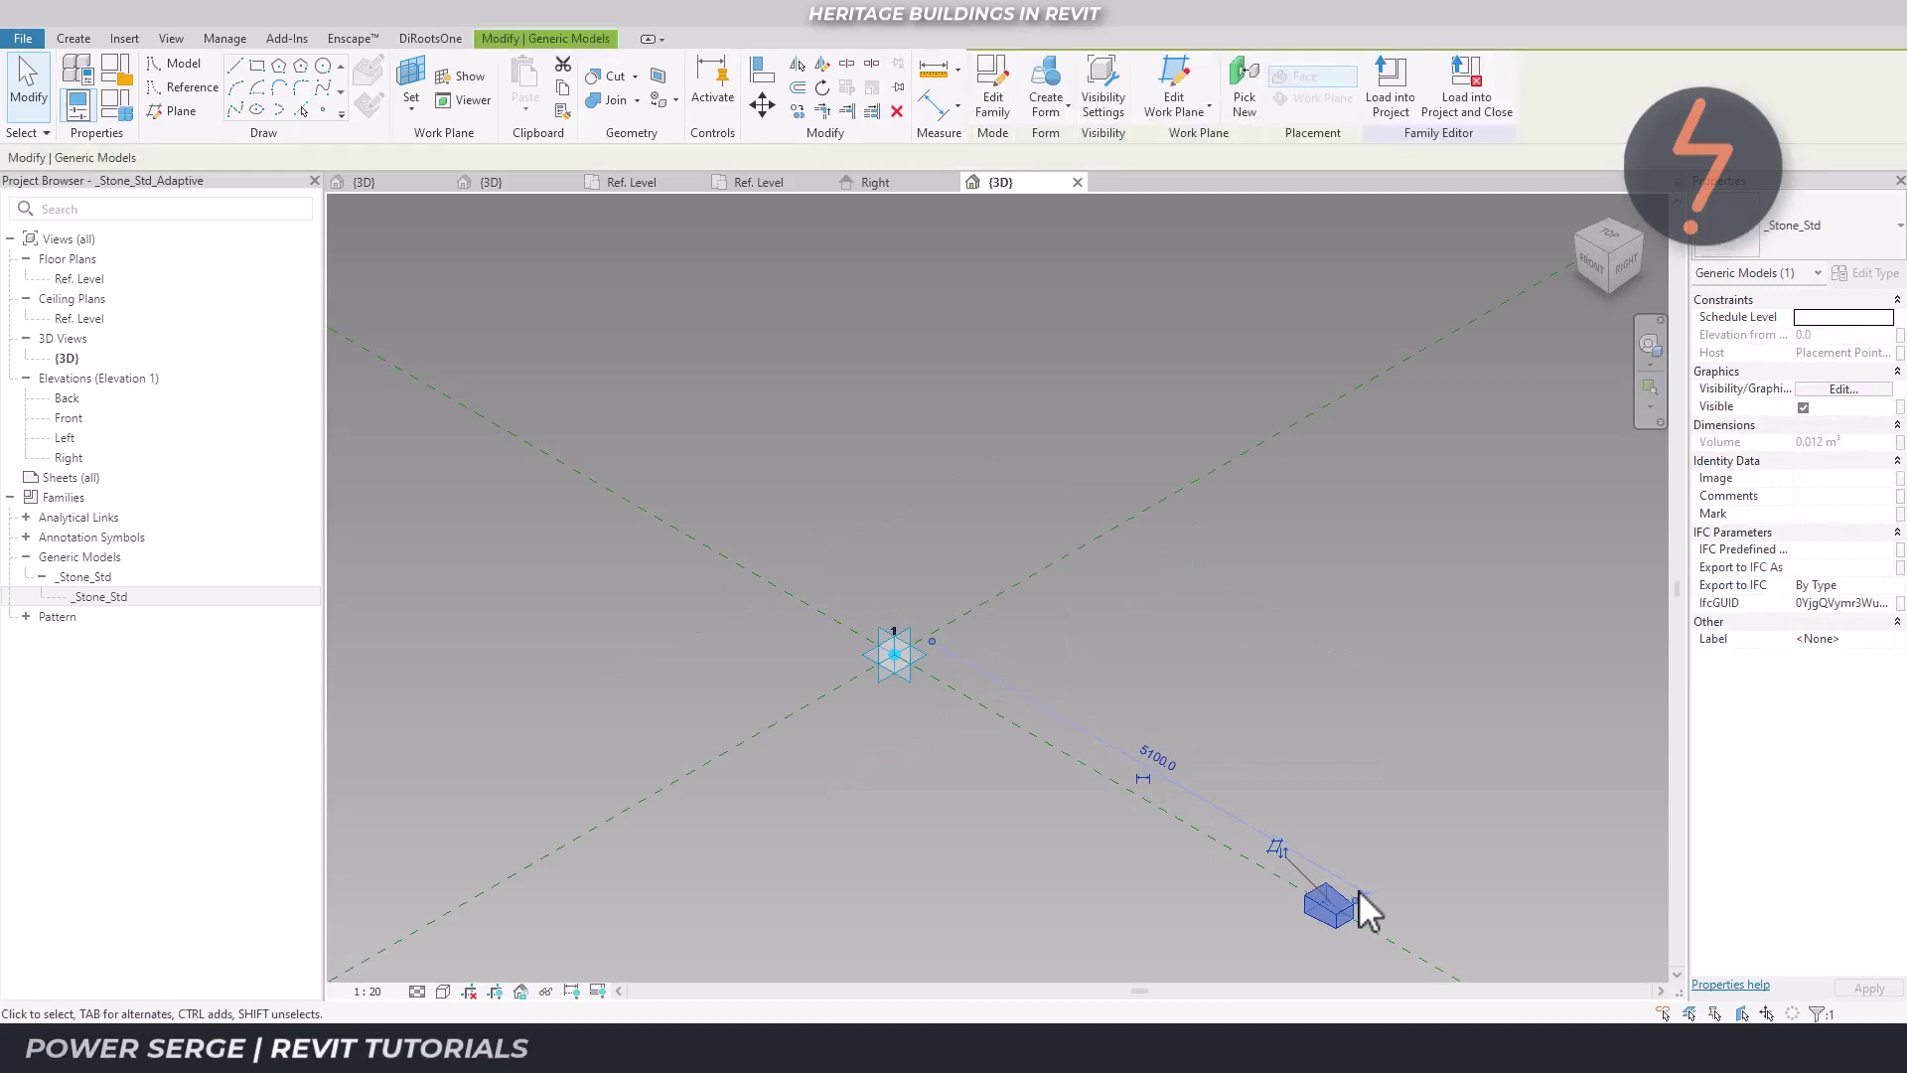
{"action": "left_click", "coordinate": [1376, 821]}
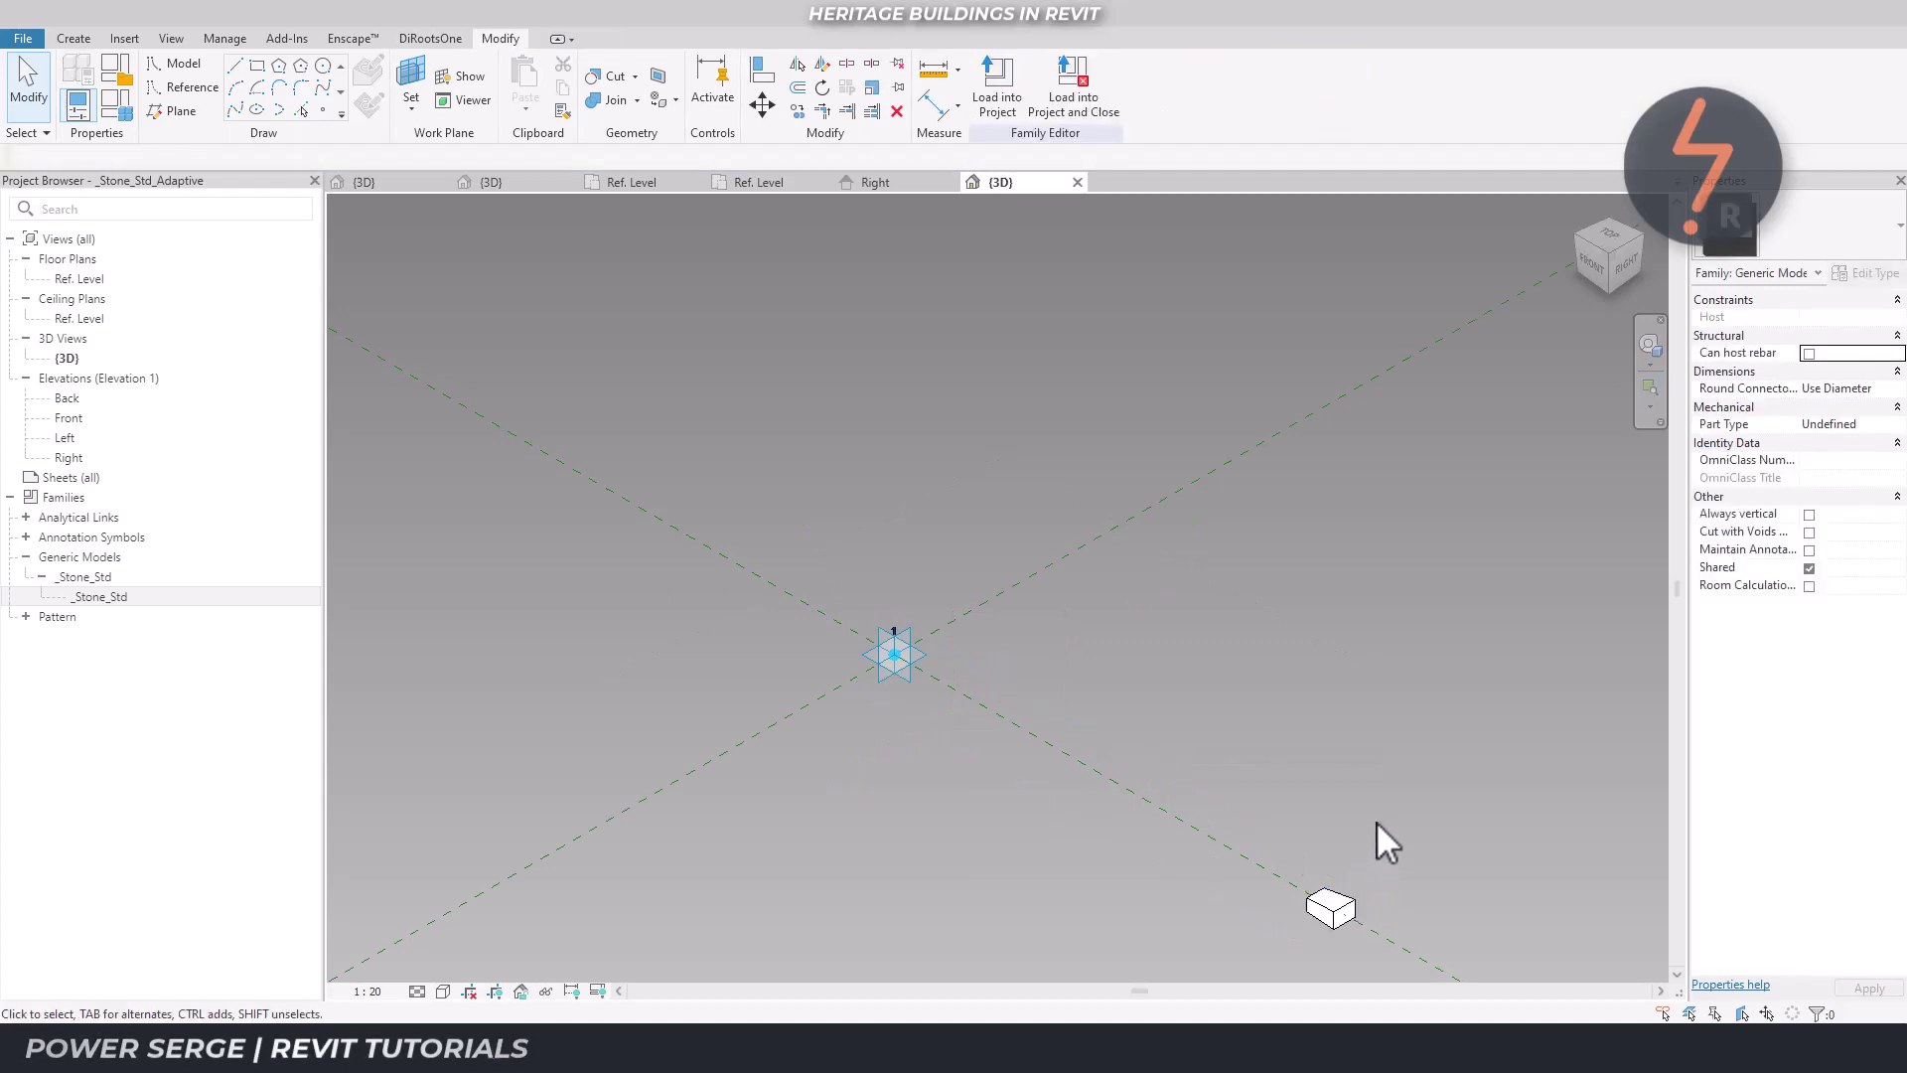
{"action": "key", "text": "a"}
{"action": "key", "text": "l"}
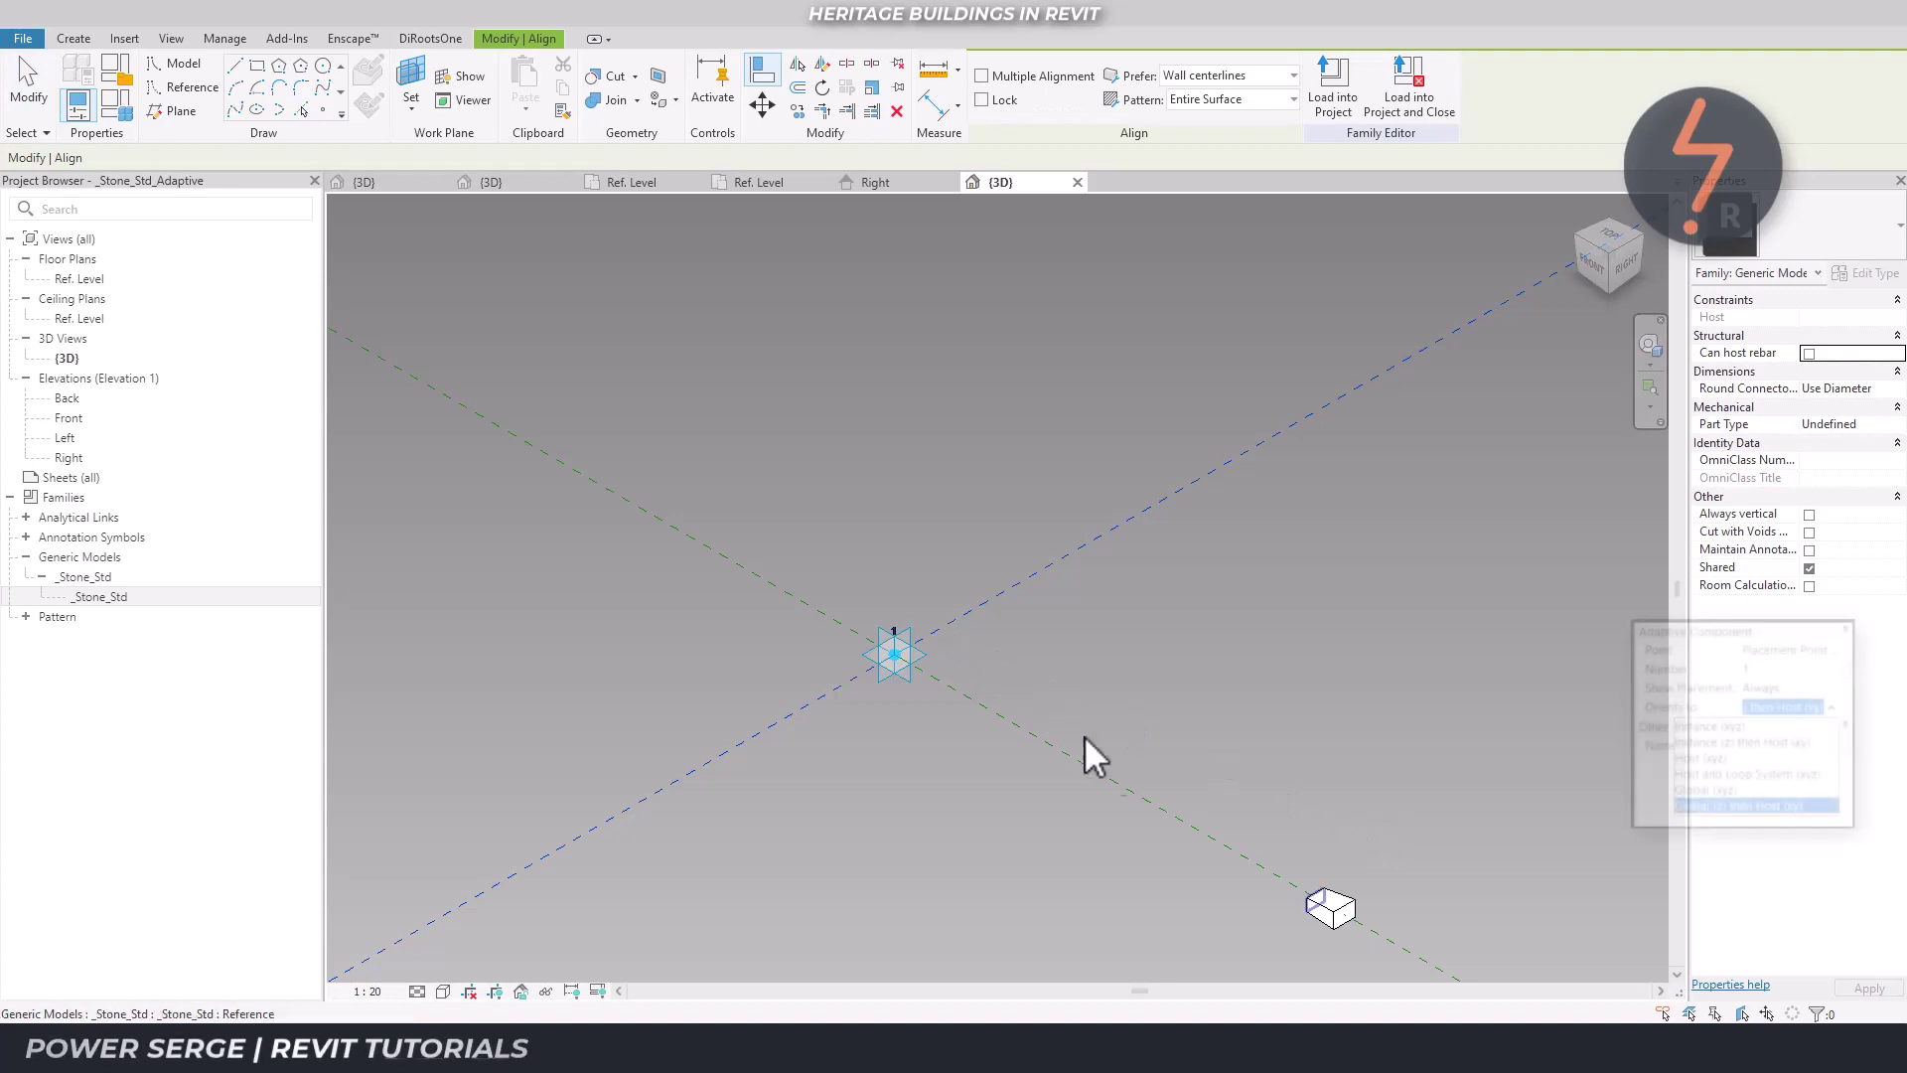
{"action": "left_click", "coordinate": [1309, 909]}
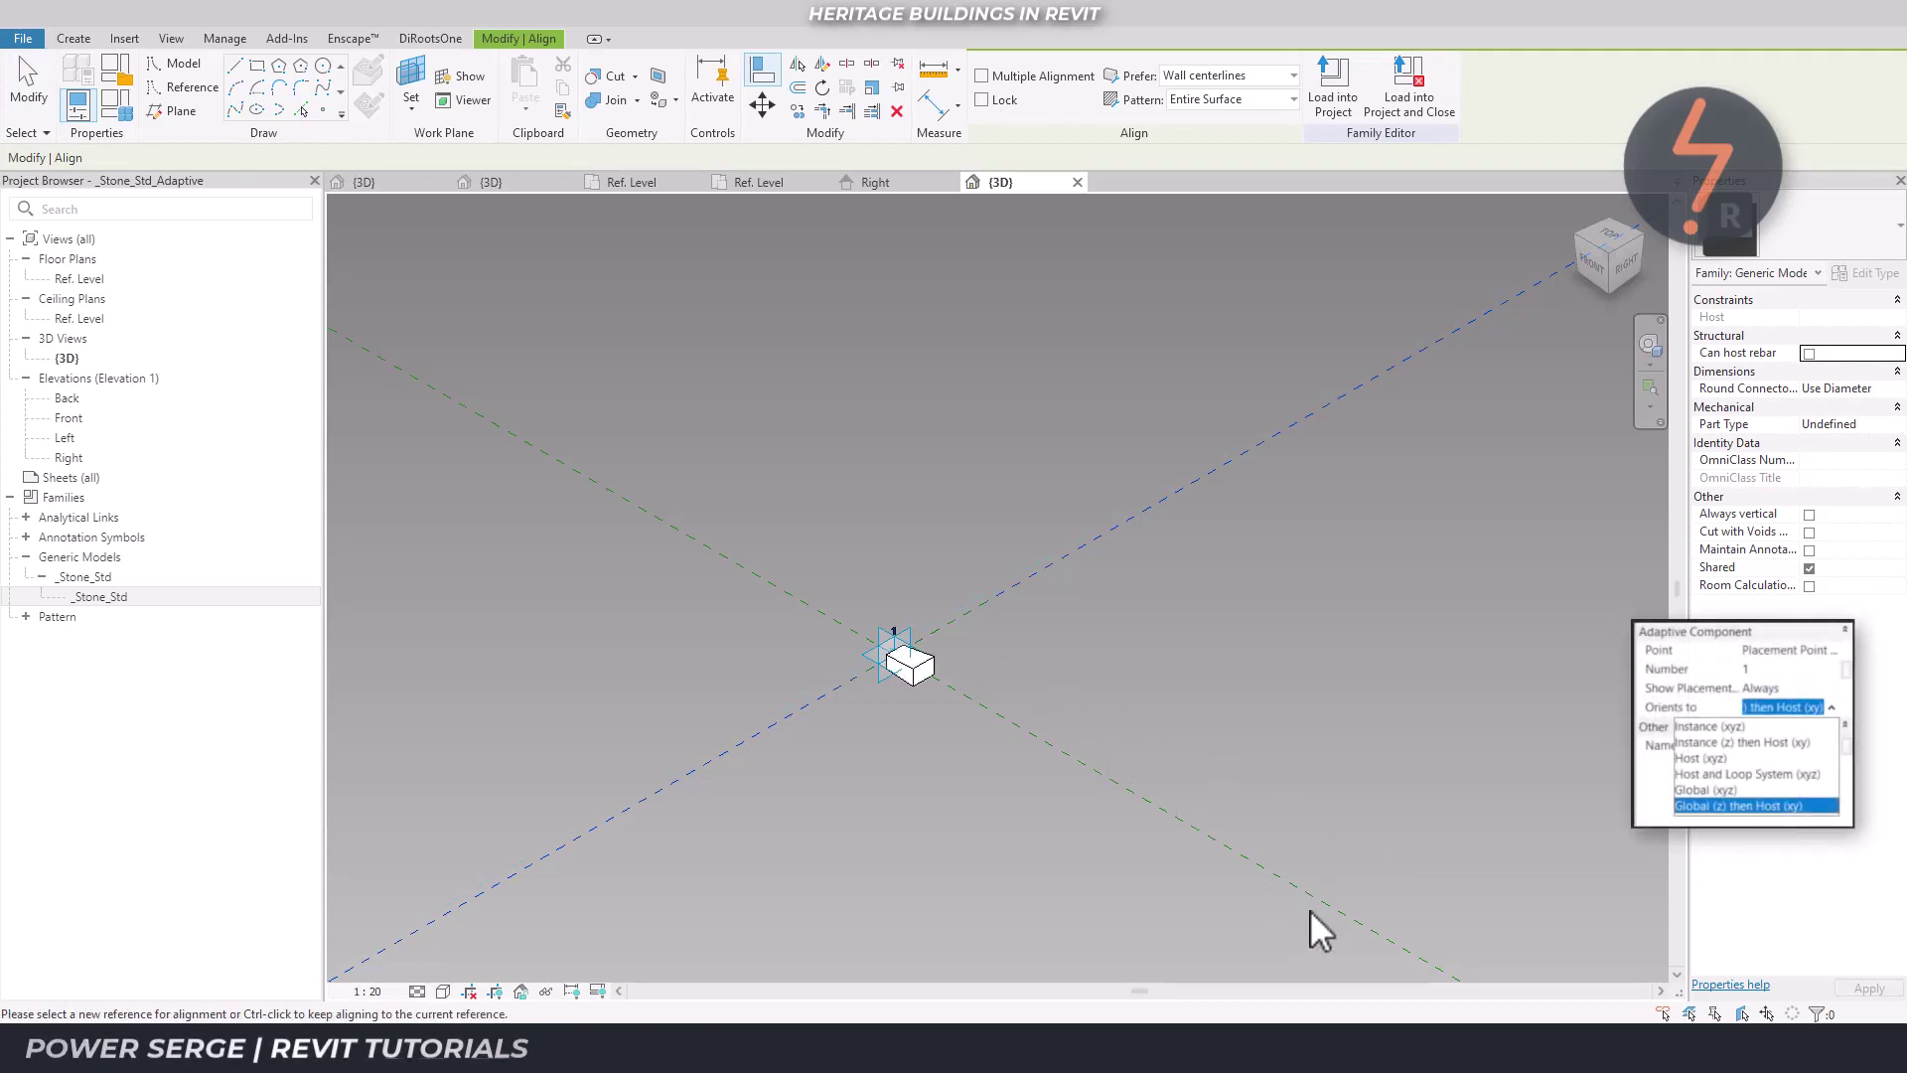
{"action": "key", "text": "Escape"}
{"action": "key", "text": "Escape"}
{"action": "left_click", "coordinate": [993, 91]}
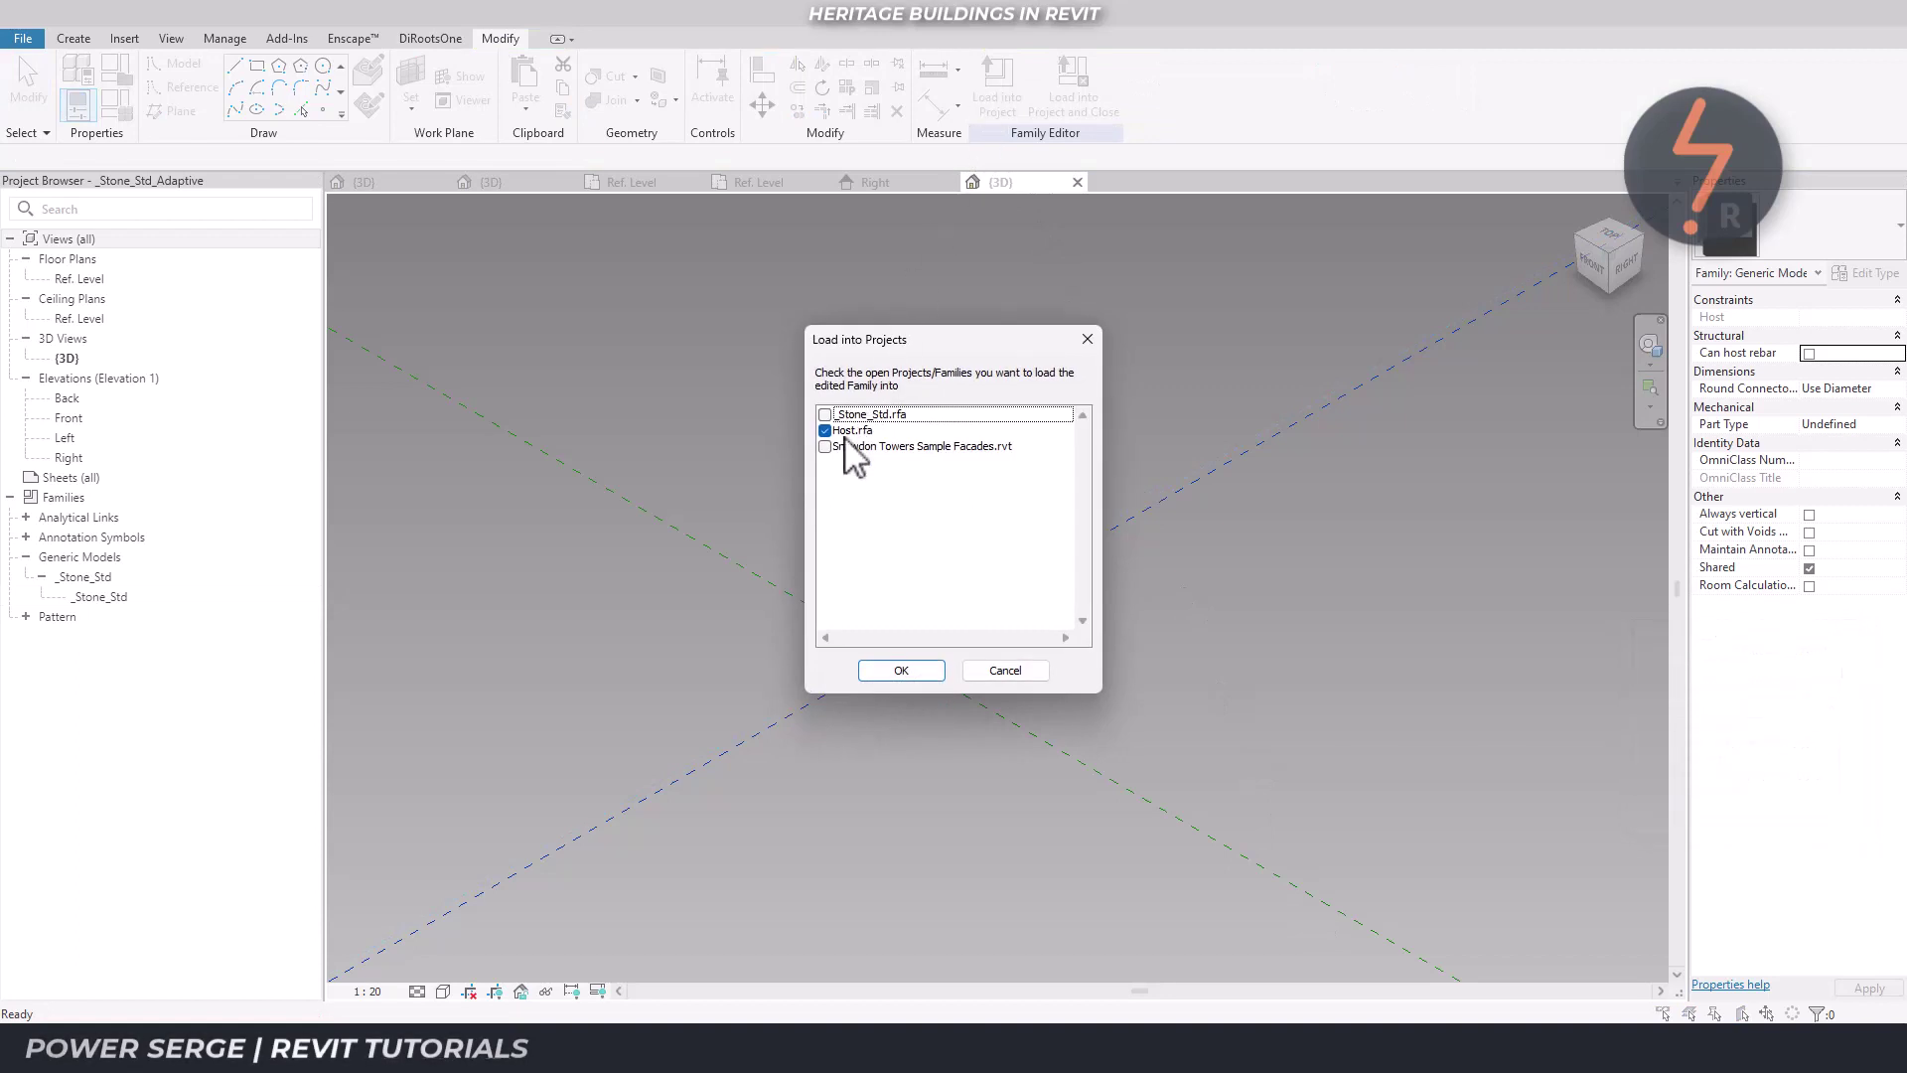
Load the adaptive stone into Host.rfa and place it at the arch's end point
{"action": "left_click", "coordinate": [883, 670]}
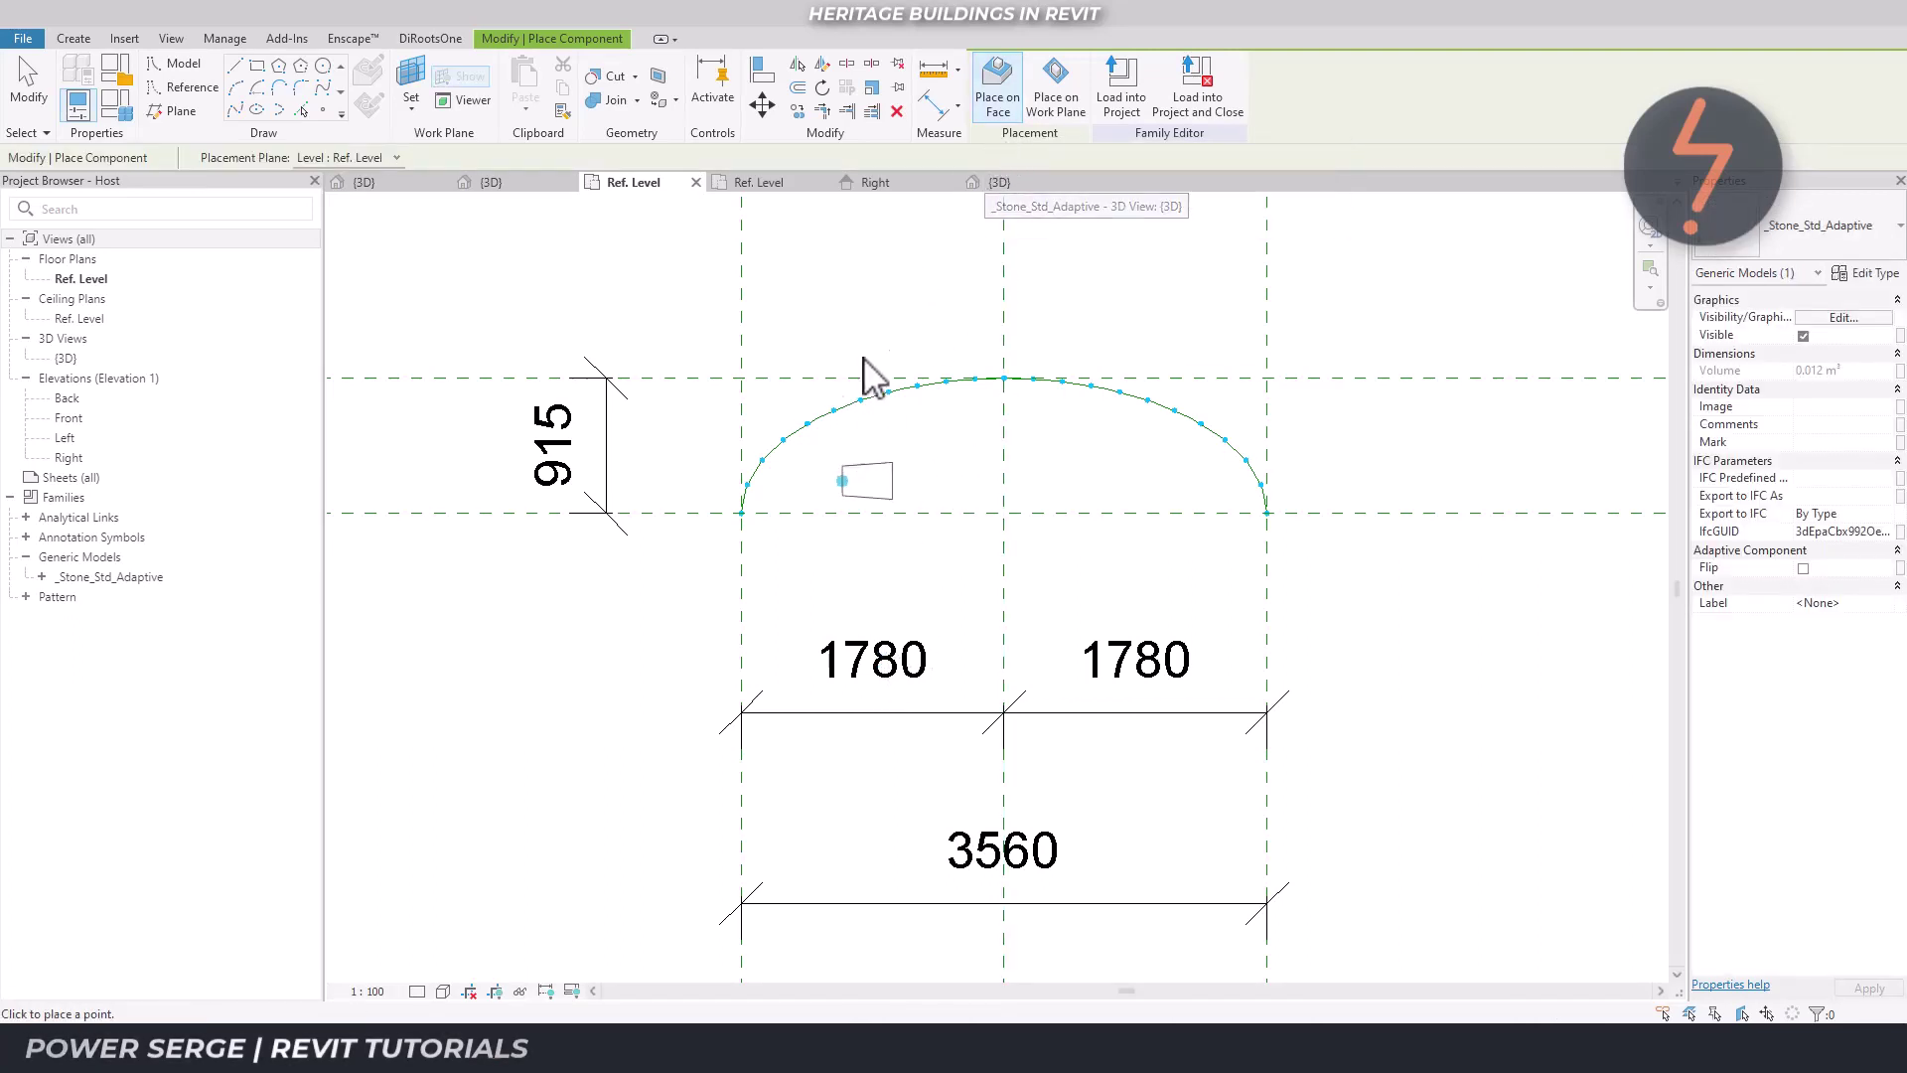
{"action": "left_click", "coordinate": [777, 491]}
{"action": "key", "text": "Escape"}
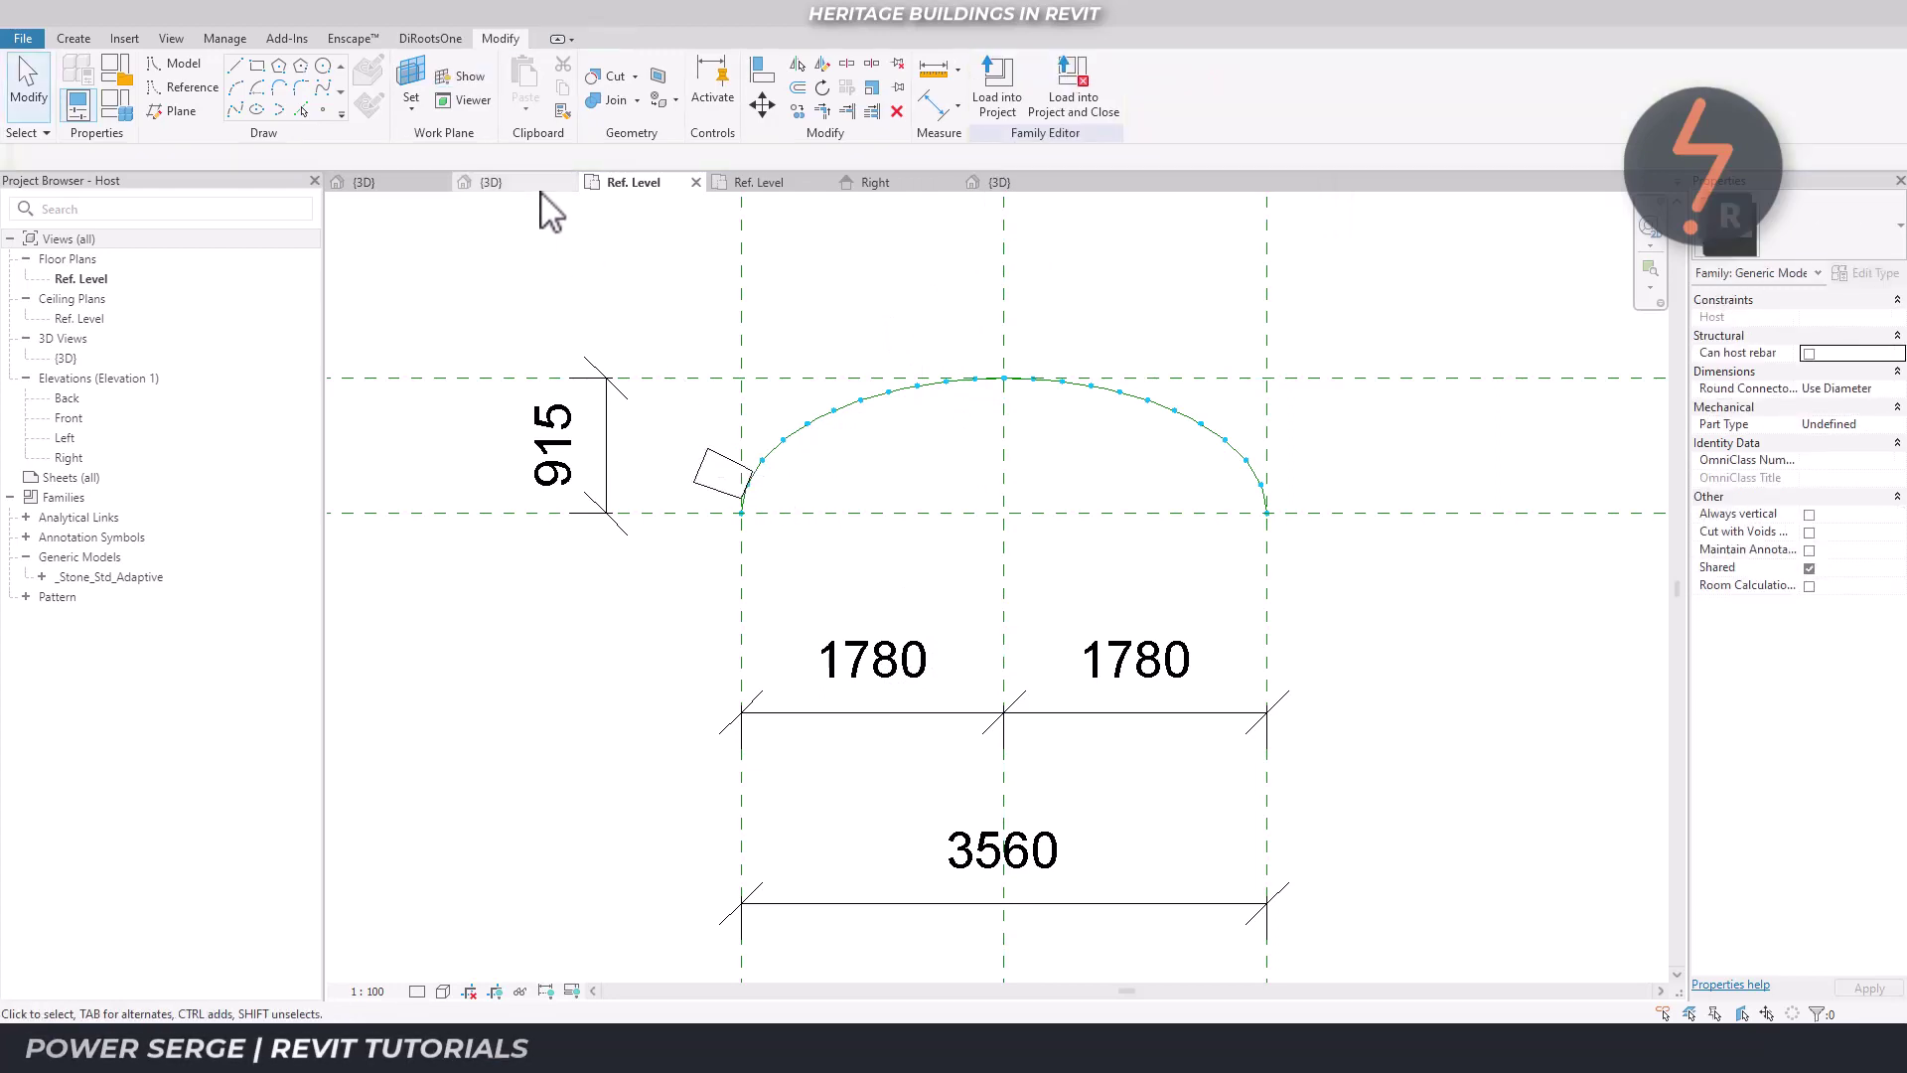
In the 3D view, set the arch's divided path to 11 nodes
{"action": "left_click", "coordinate": [490, 181]}
{"action": "left_click", "coordinate": [890, 574]}
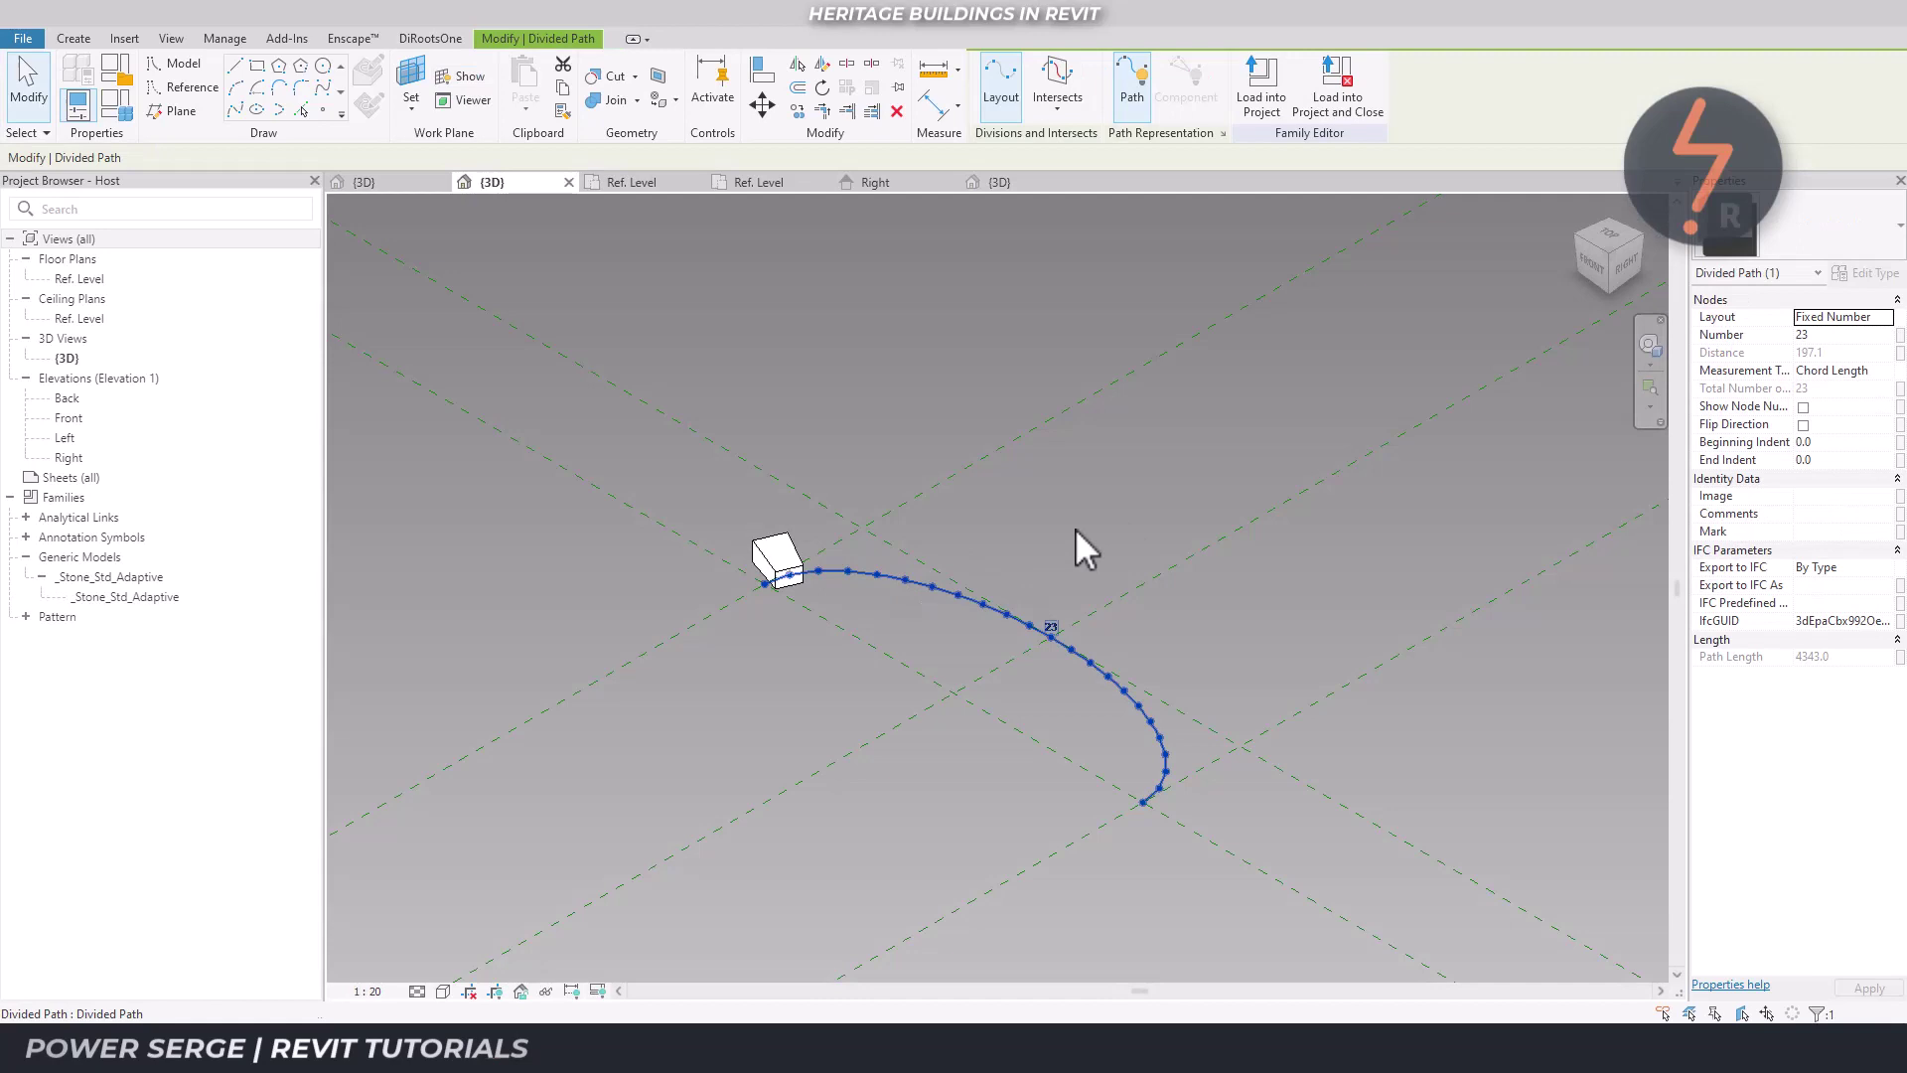
{"action": "left_click", "coordinate": [1828, 335]}
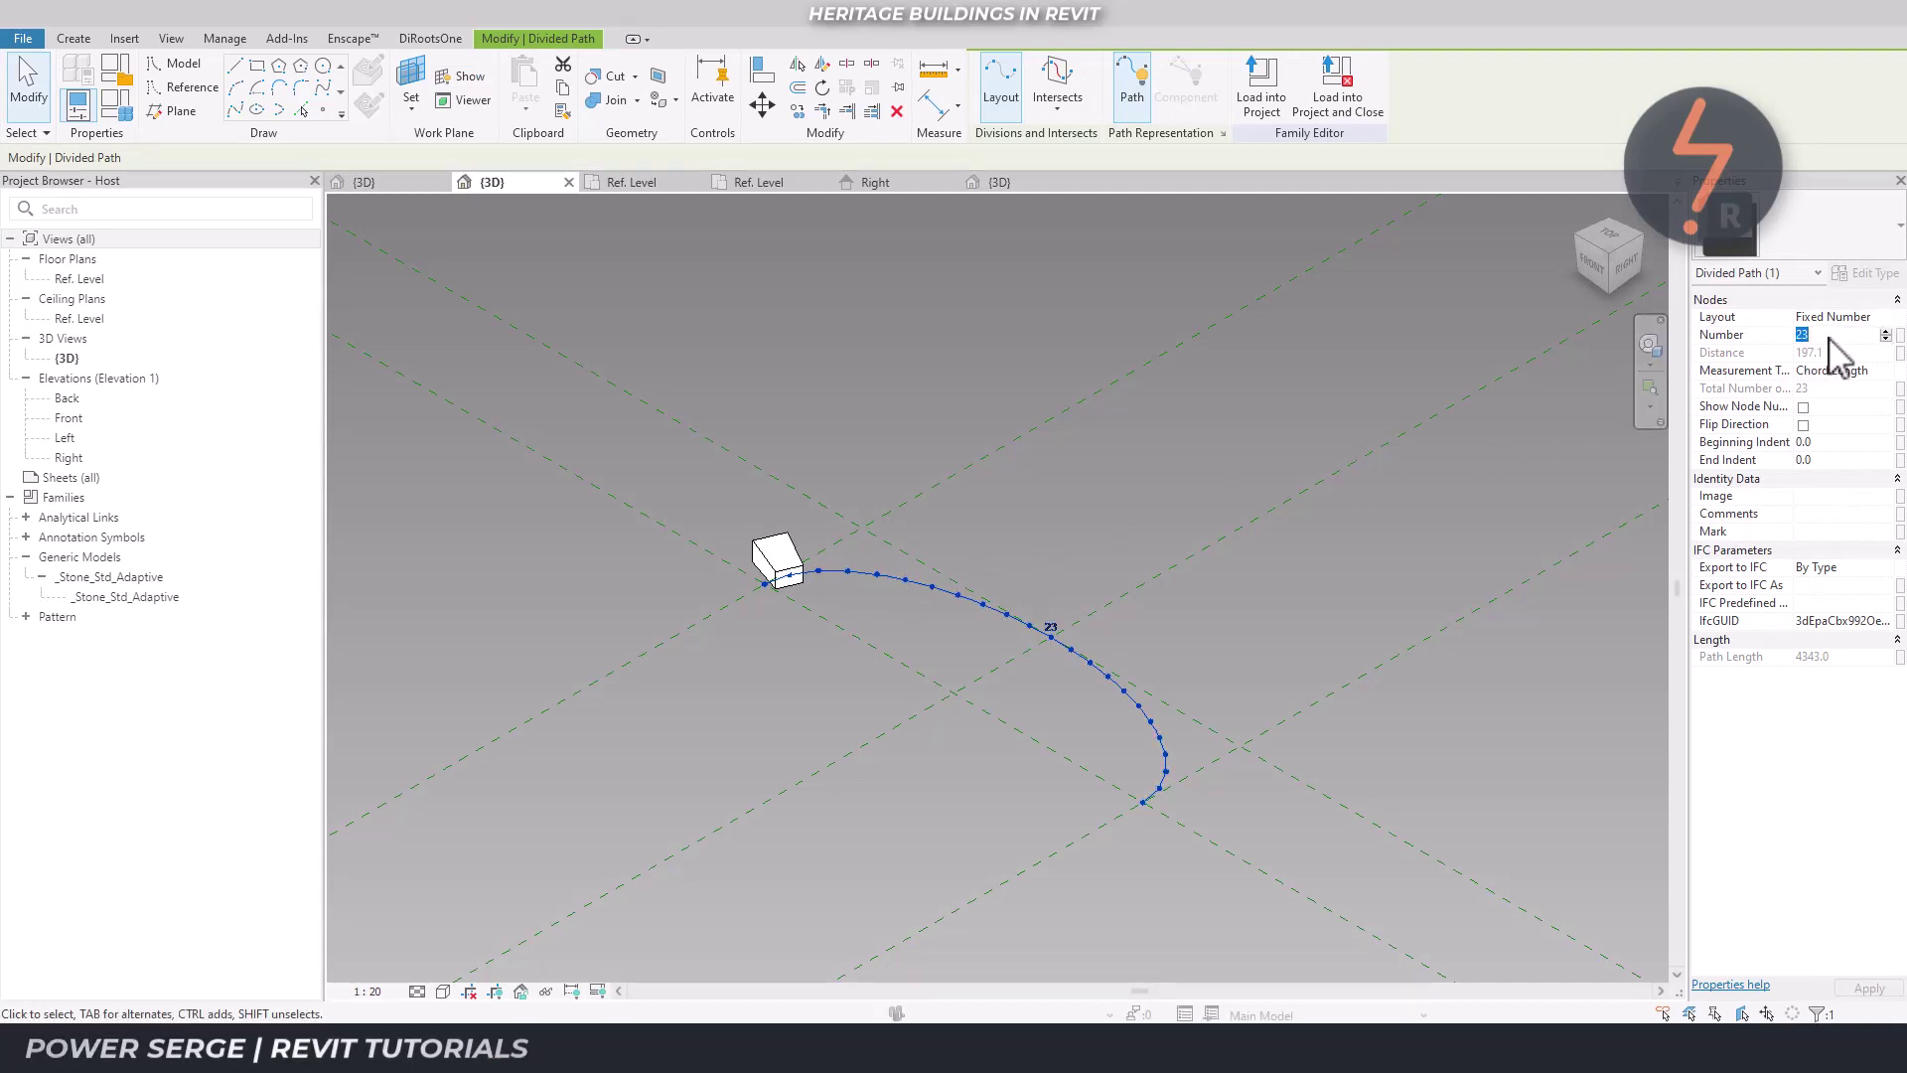
{"action": "type", "text": "11"}
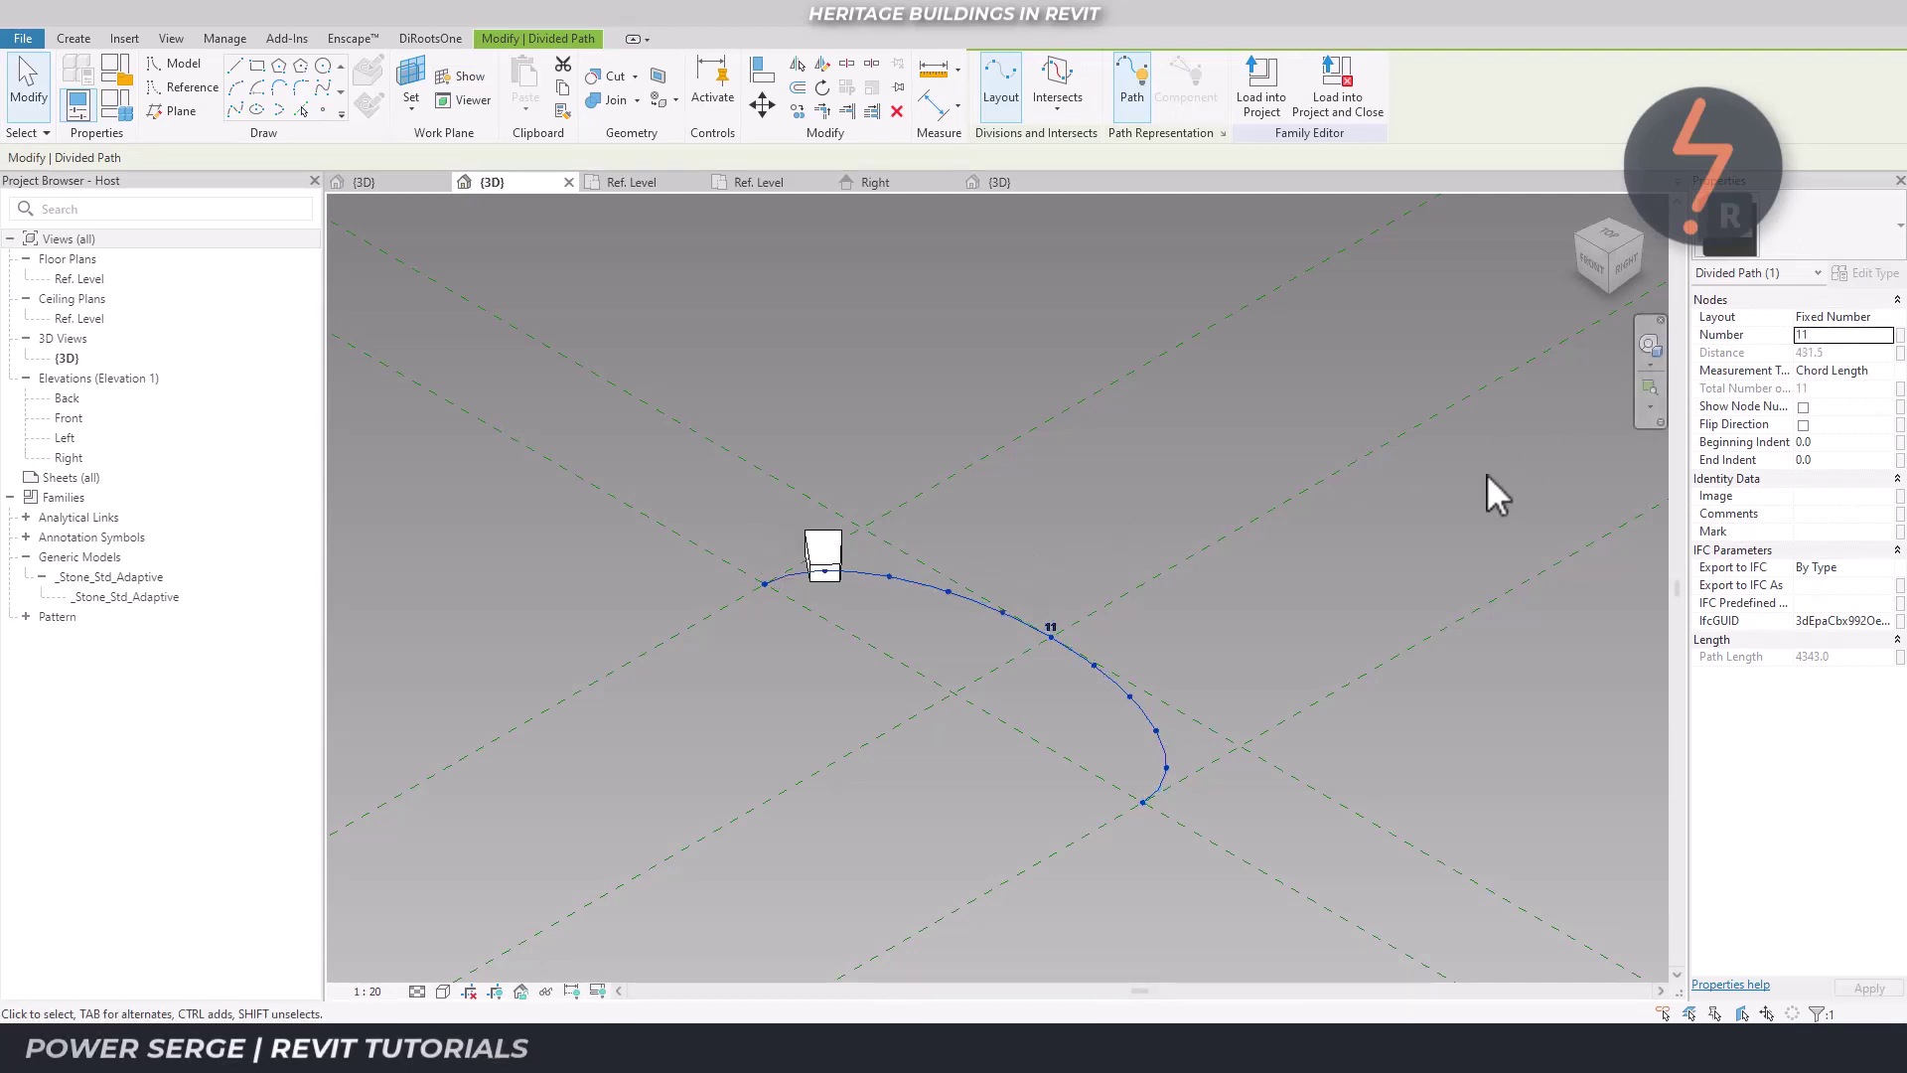
{"action": "left_click", "coordinate": [1486, 473]}
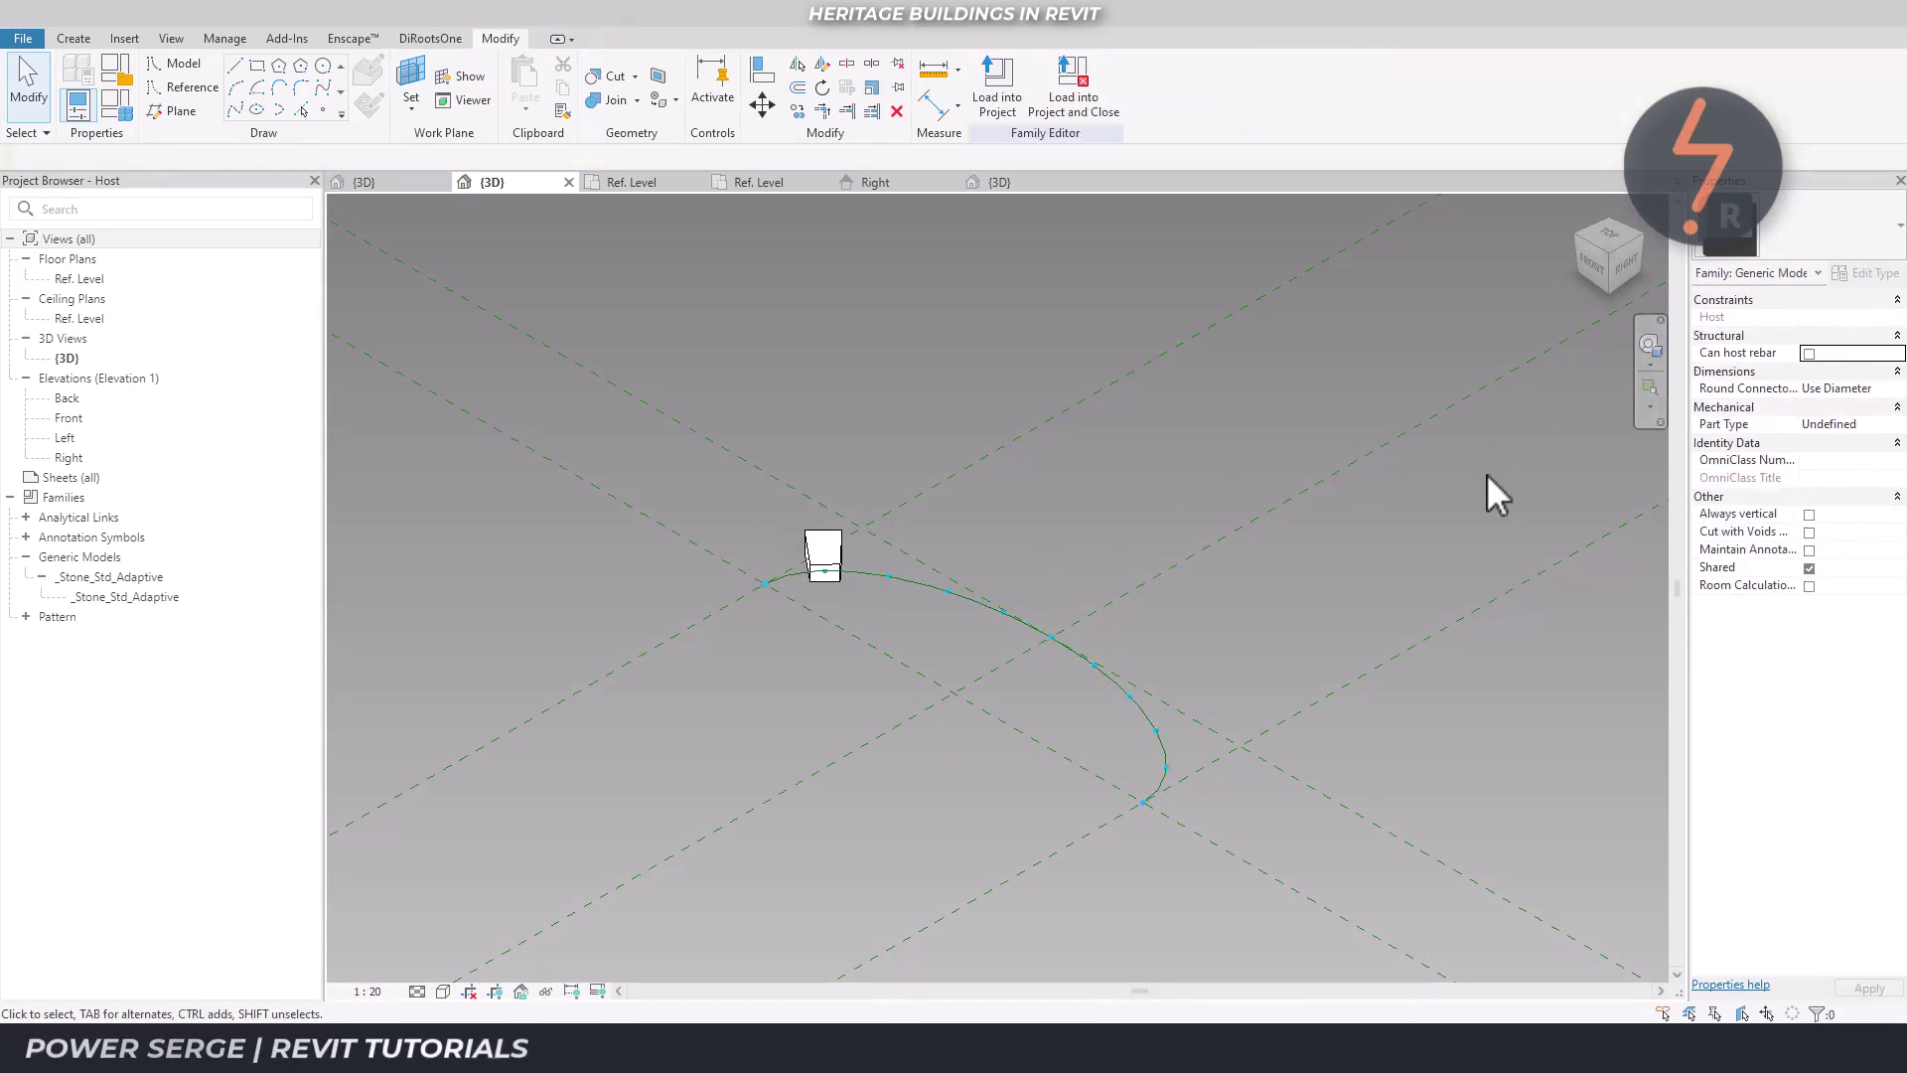
Repeat the adaptive stone along all arch nodes, then delete the first, last and middle stones
{"action": "left_click", "coordinate": [843, 548]}
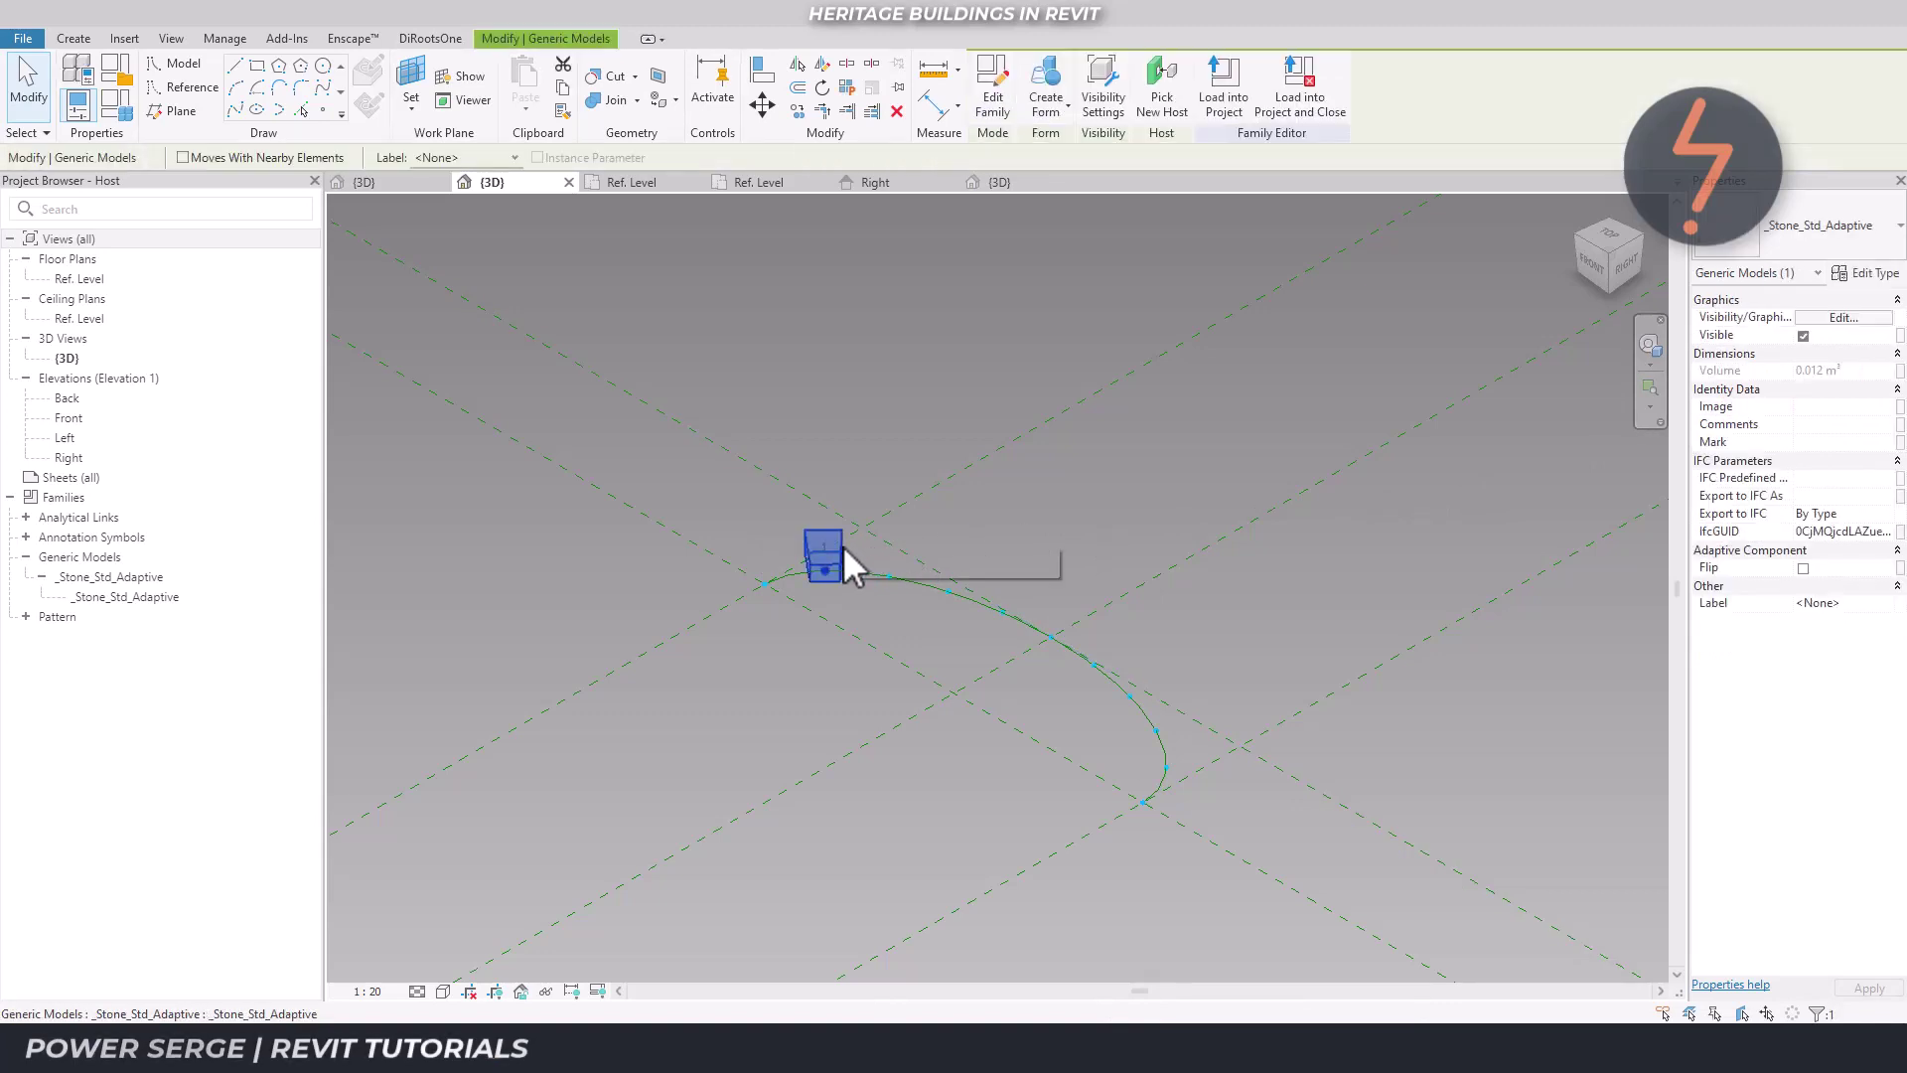
{"action": "left_click", "coordinate": [848, 87]}
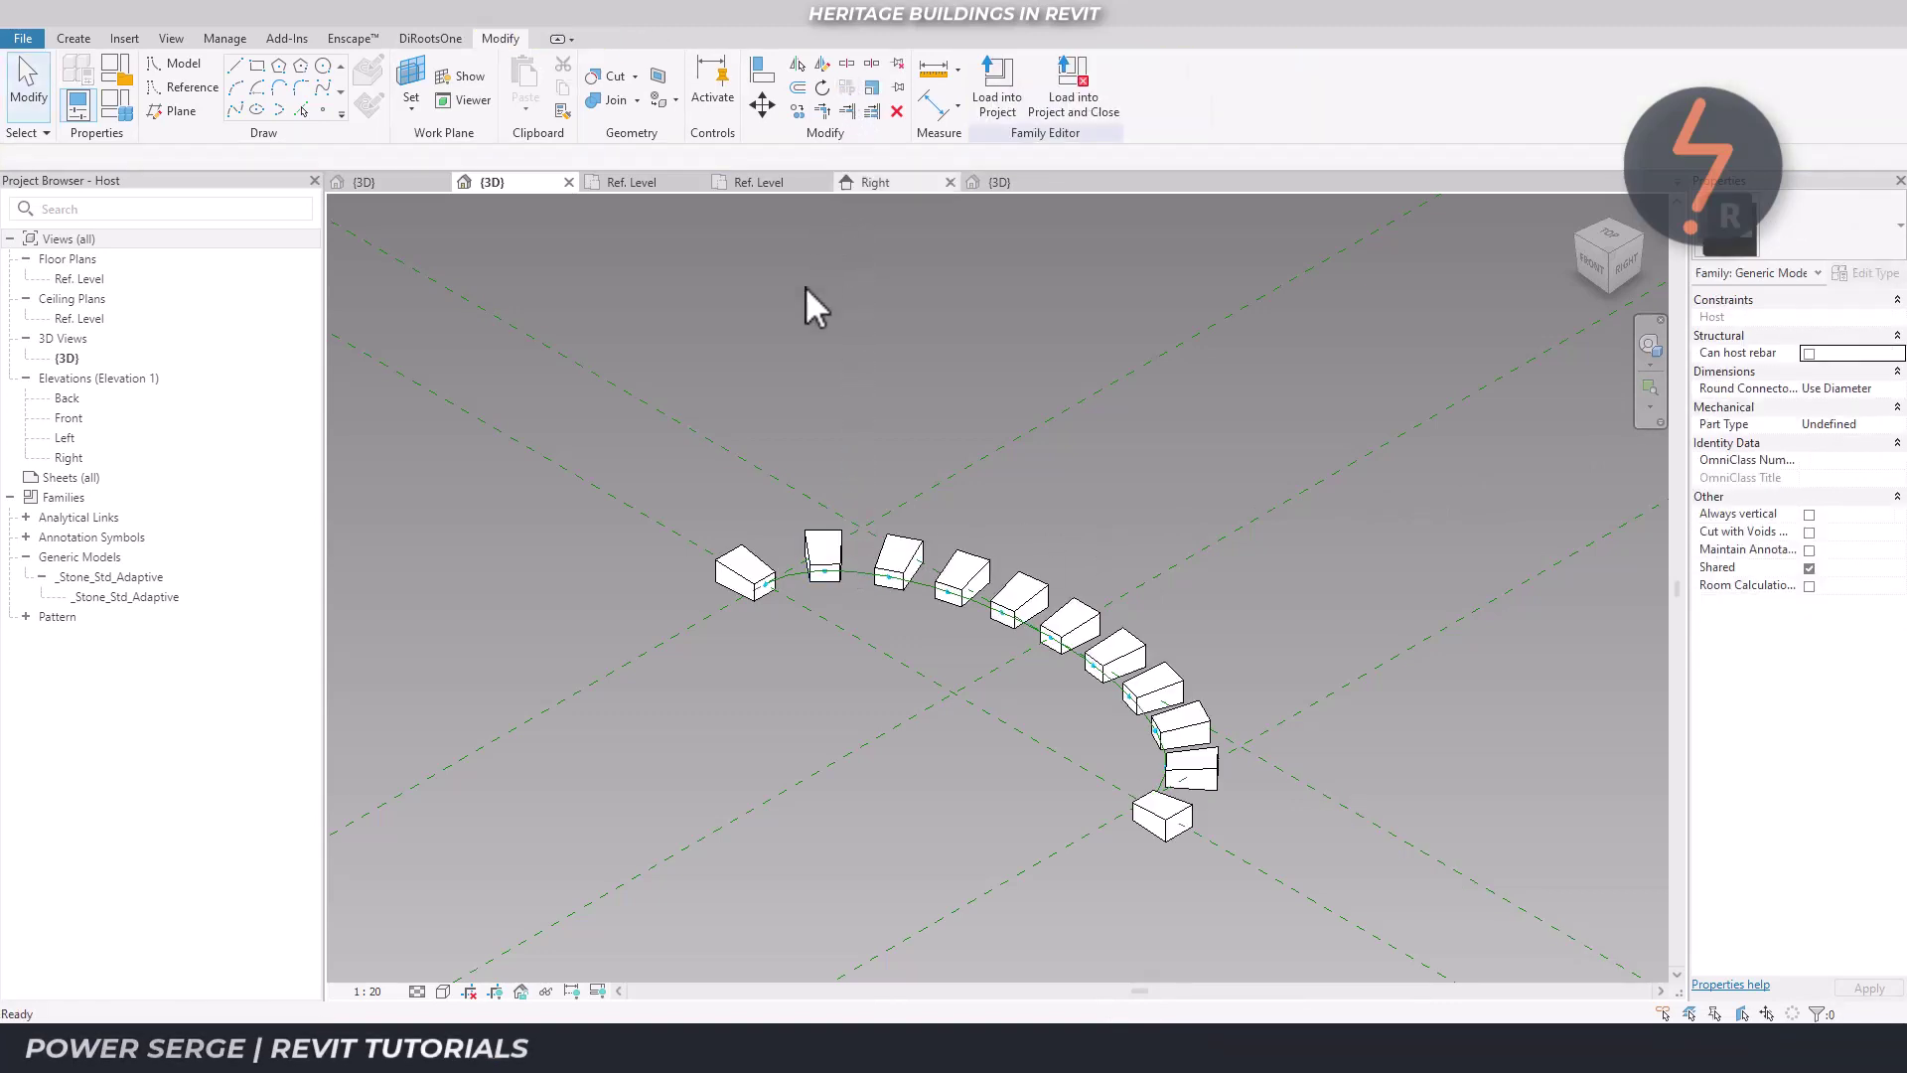
{"action": "key", "text": "Tab"}
{"action": "left_click", "coordinate": [755, 571]}
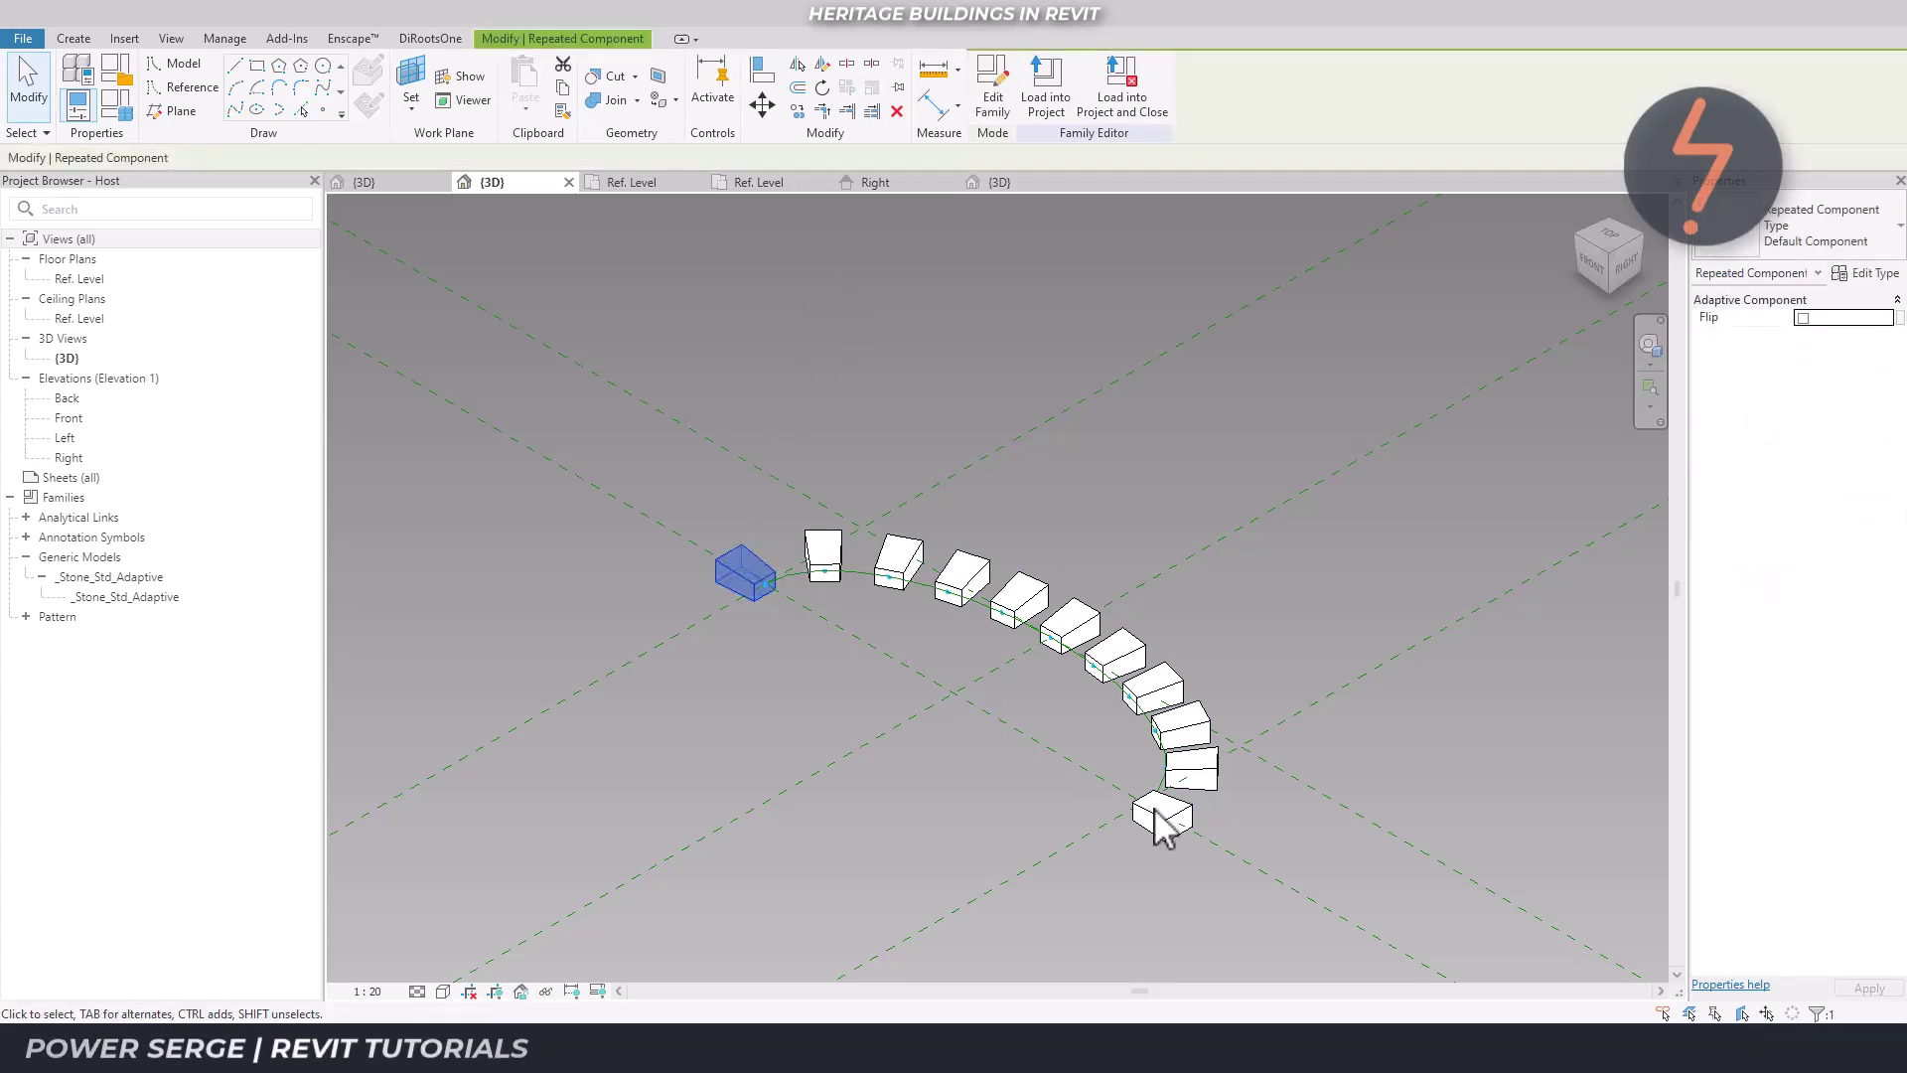
{"action": "key", "text": "Tab"}
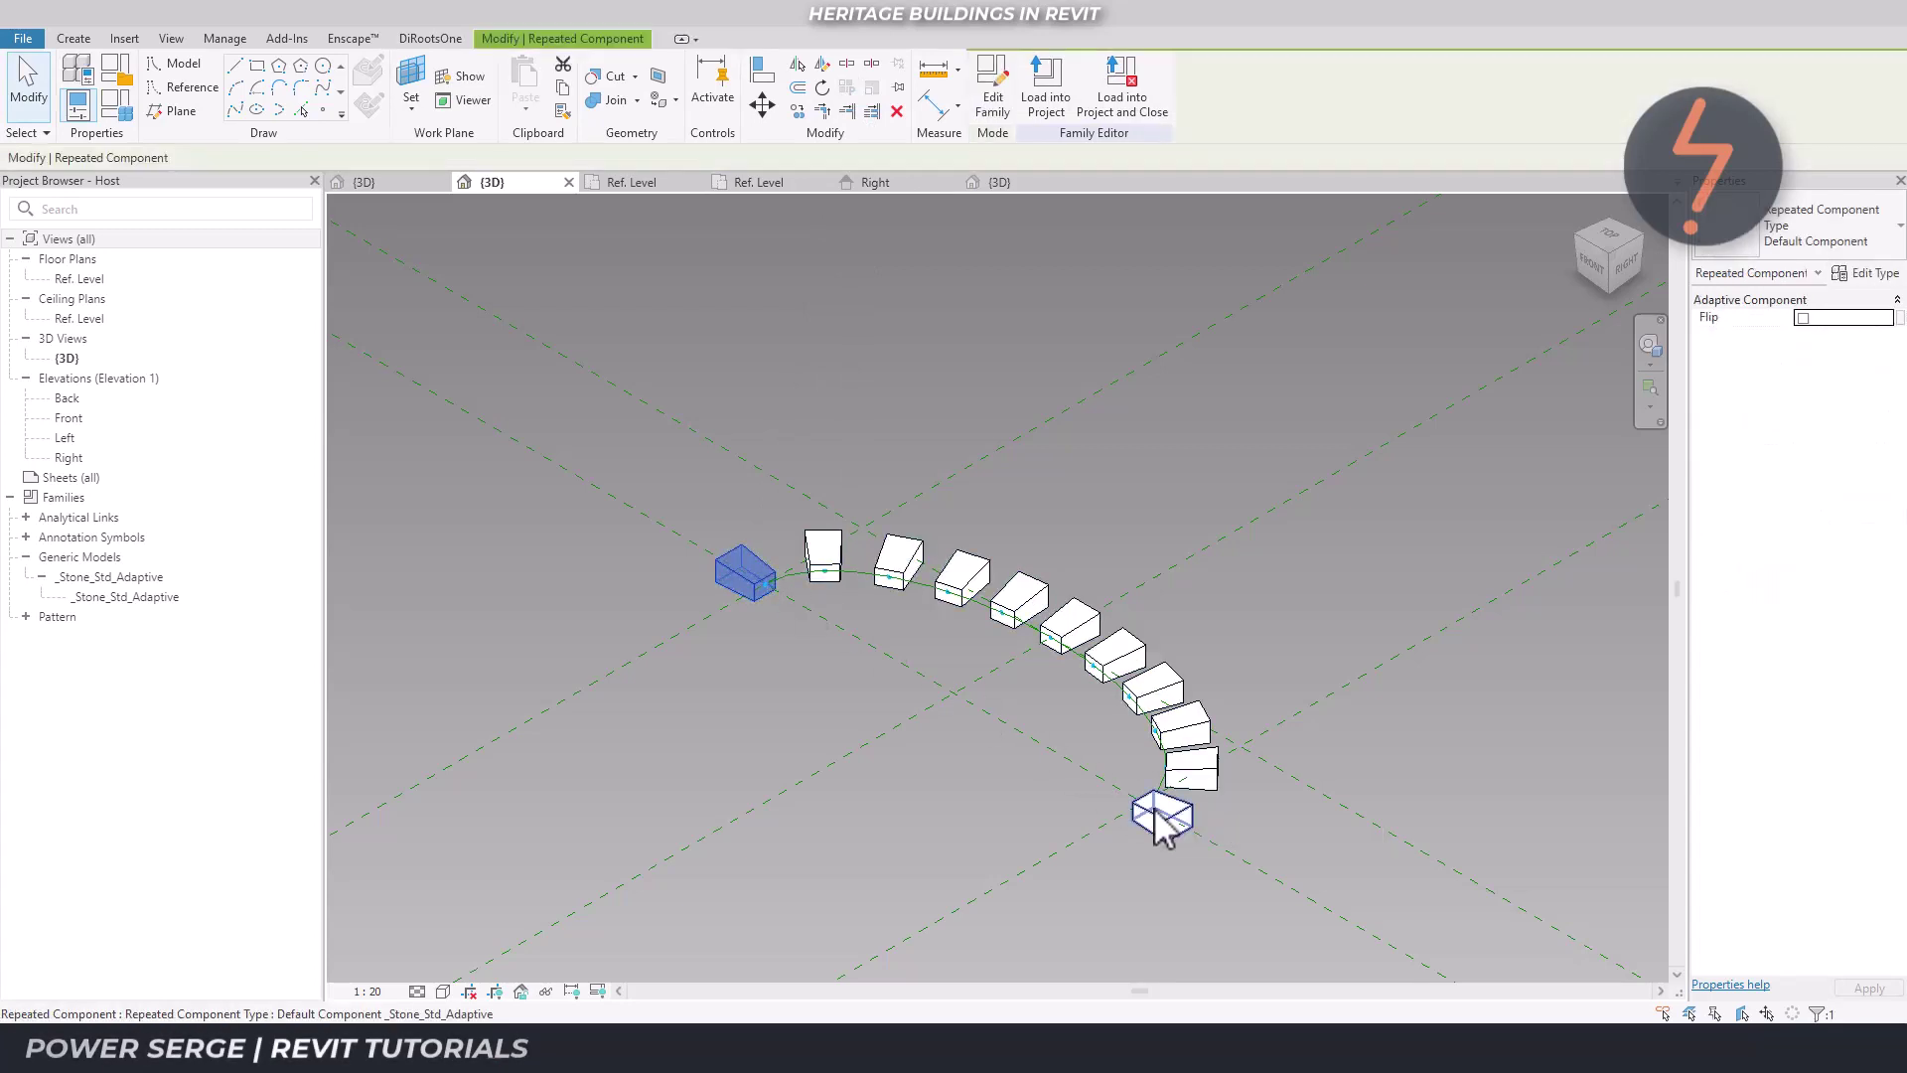
{"action": "left_click", "coordinate": [1156, 812], "text": "ctrl"}
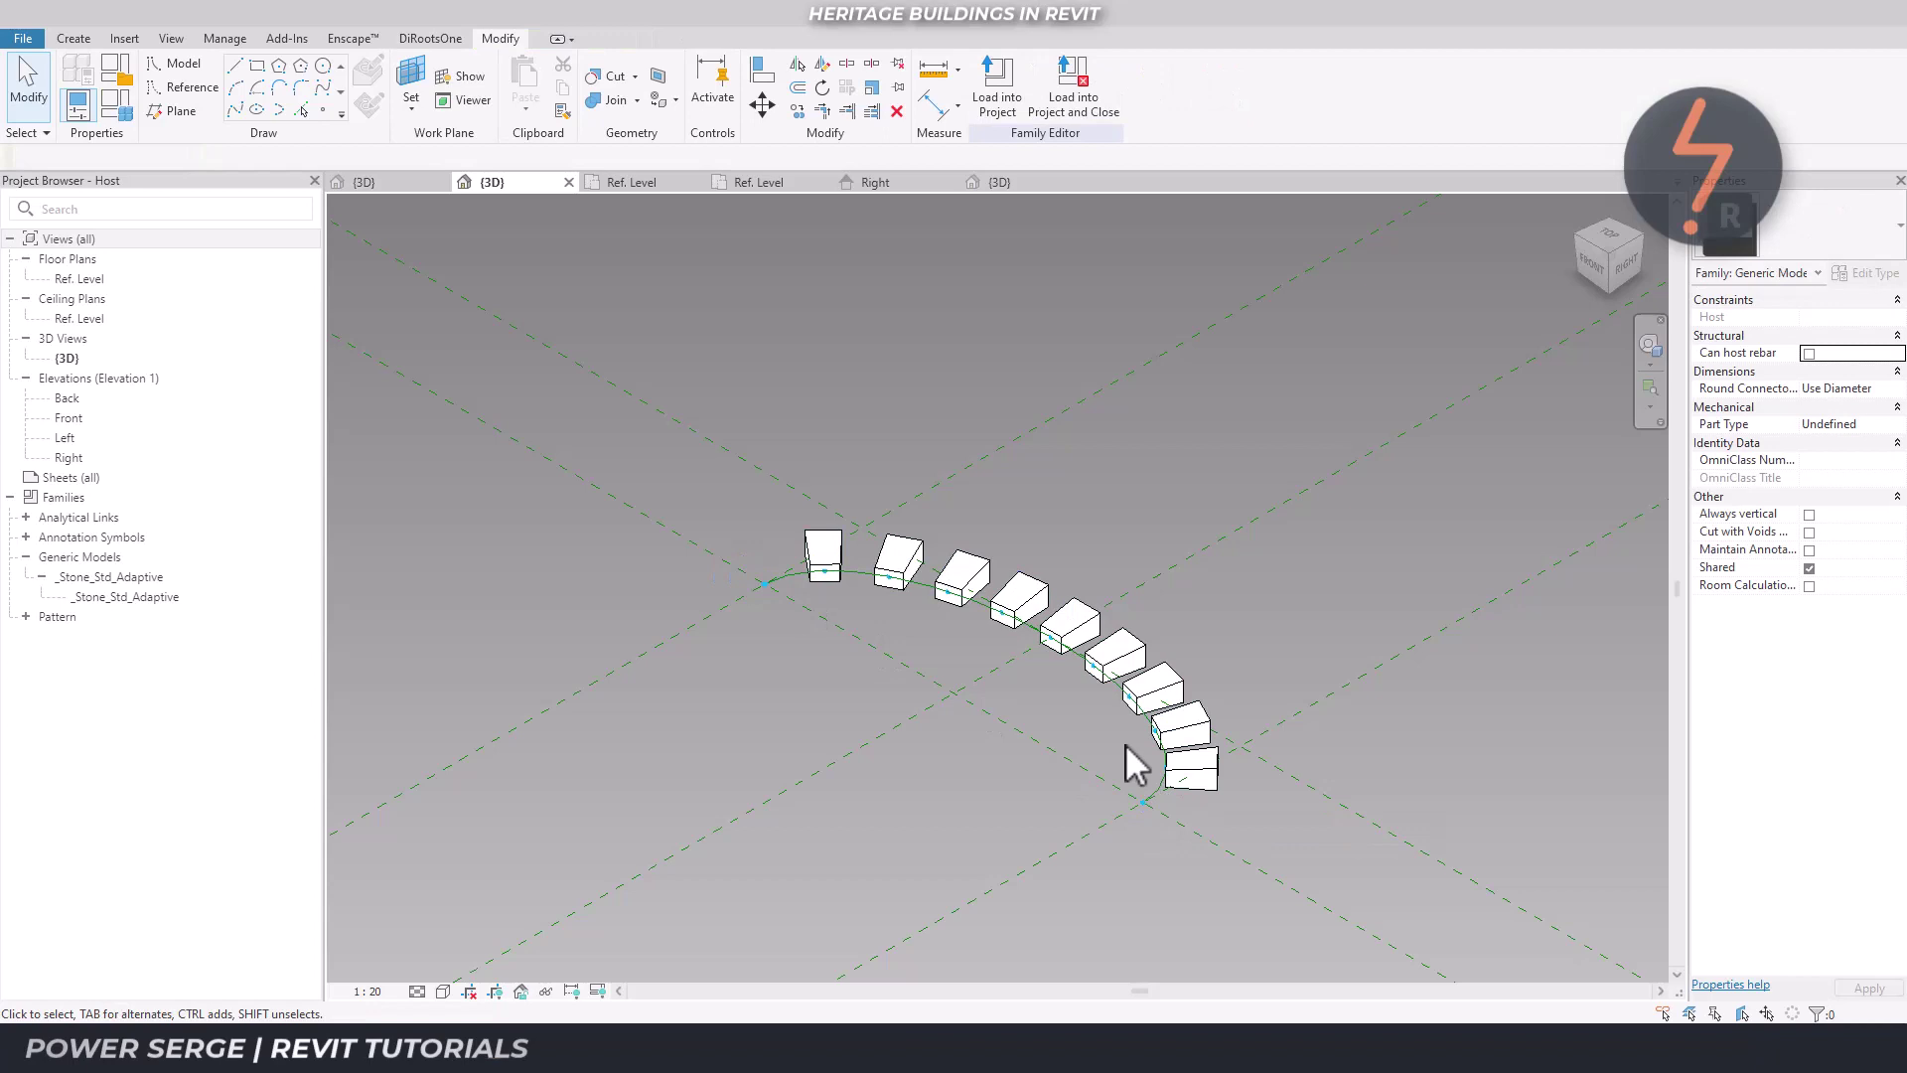
{"action": "key", "text": "Tab"}
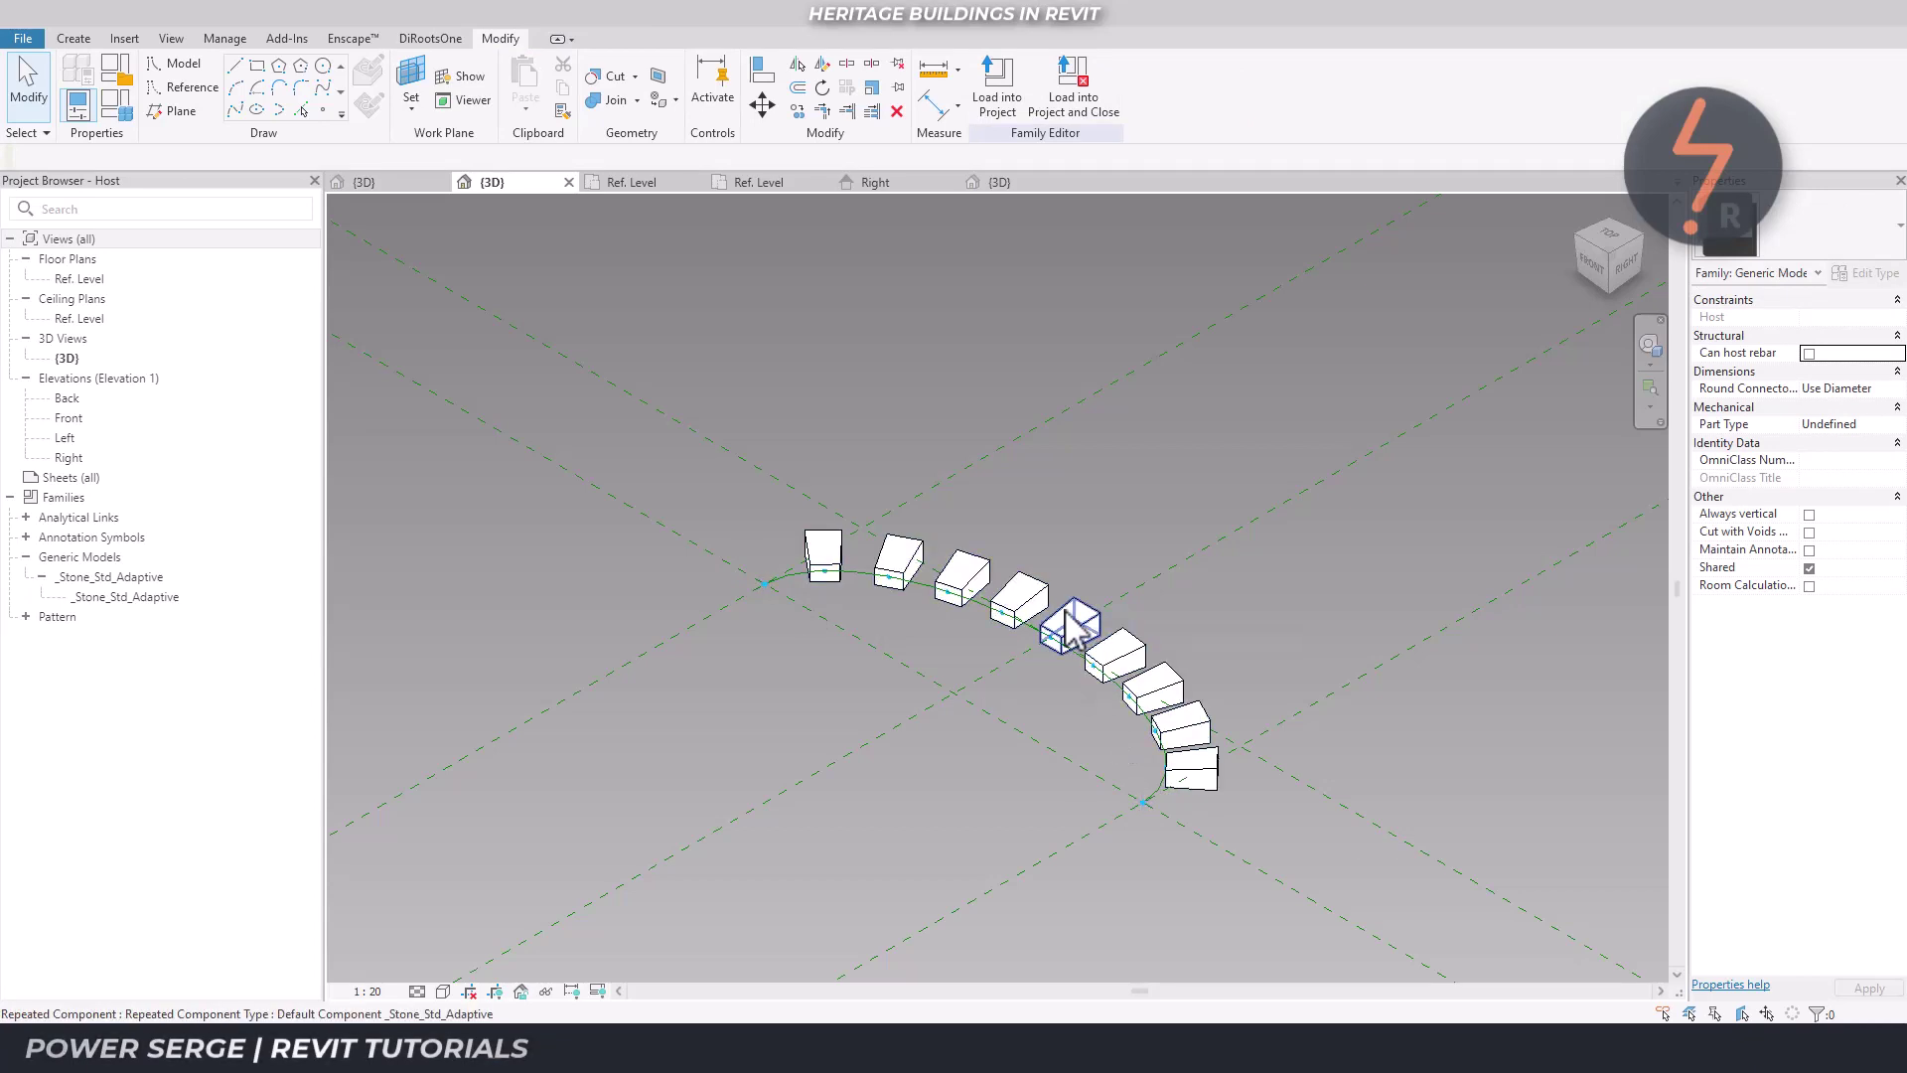
{"action": "left_click", "coordinate": [1065, 610]}
{"action": "key", "text": "Delete"}
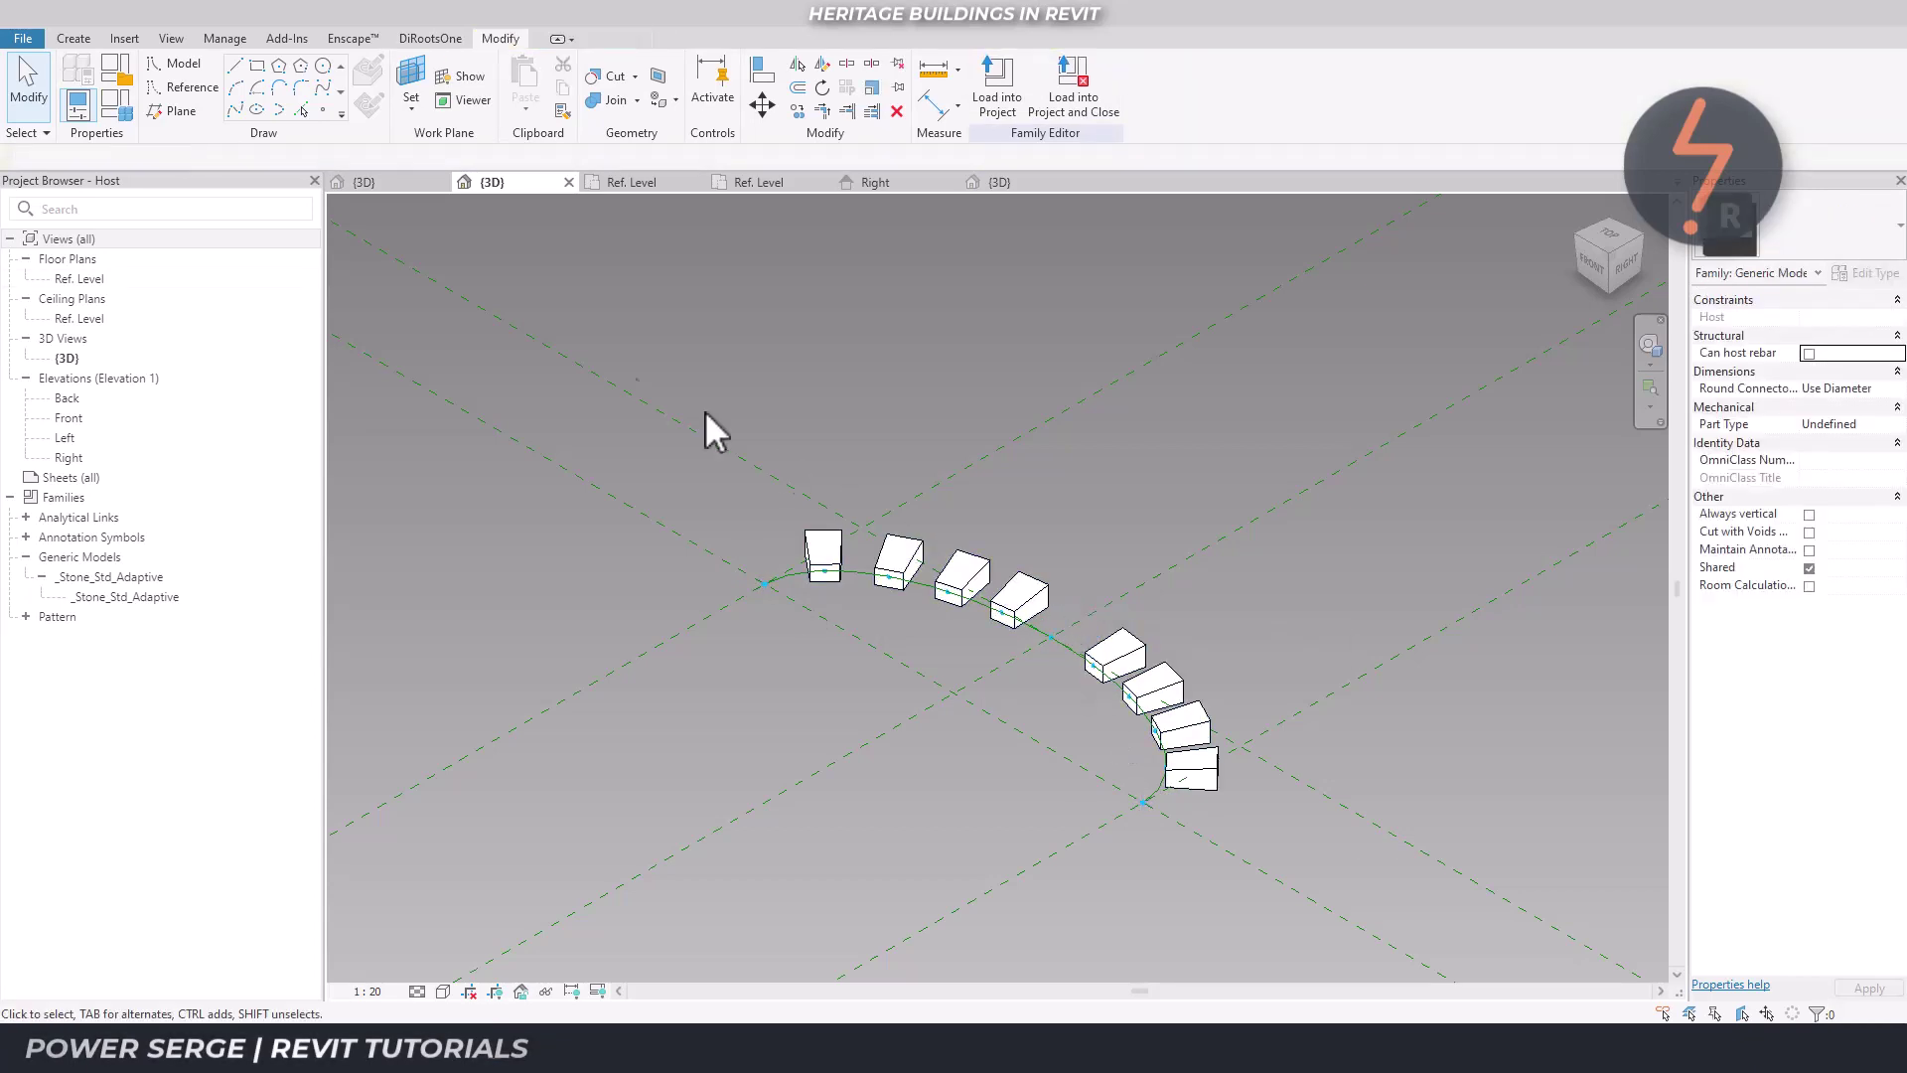
Open _Keystone.rfa and load it into the Host family
{"action": "left_click", "coordinate": [22, 38]}
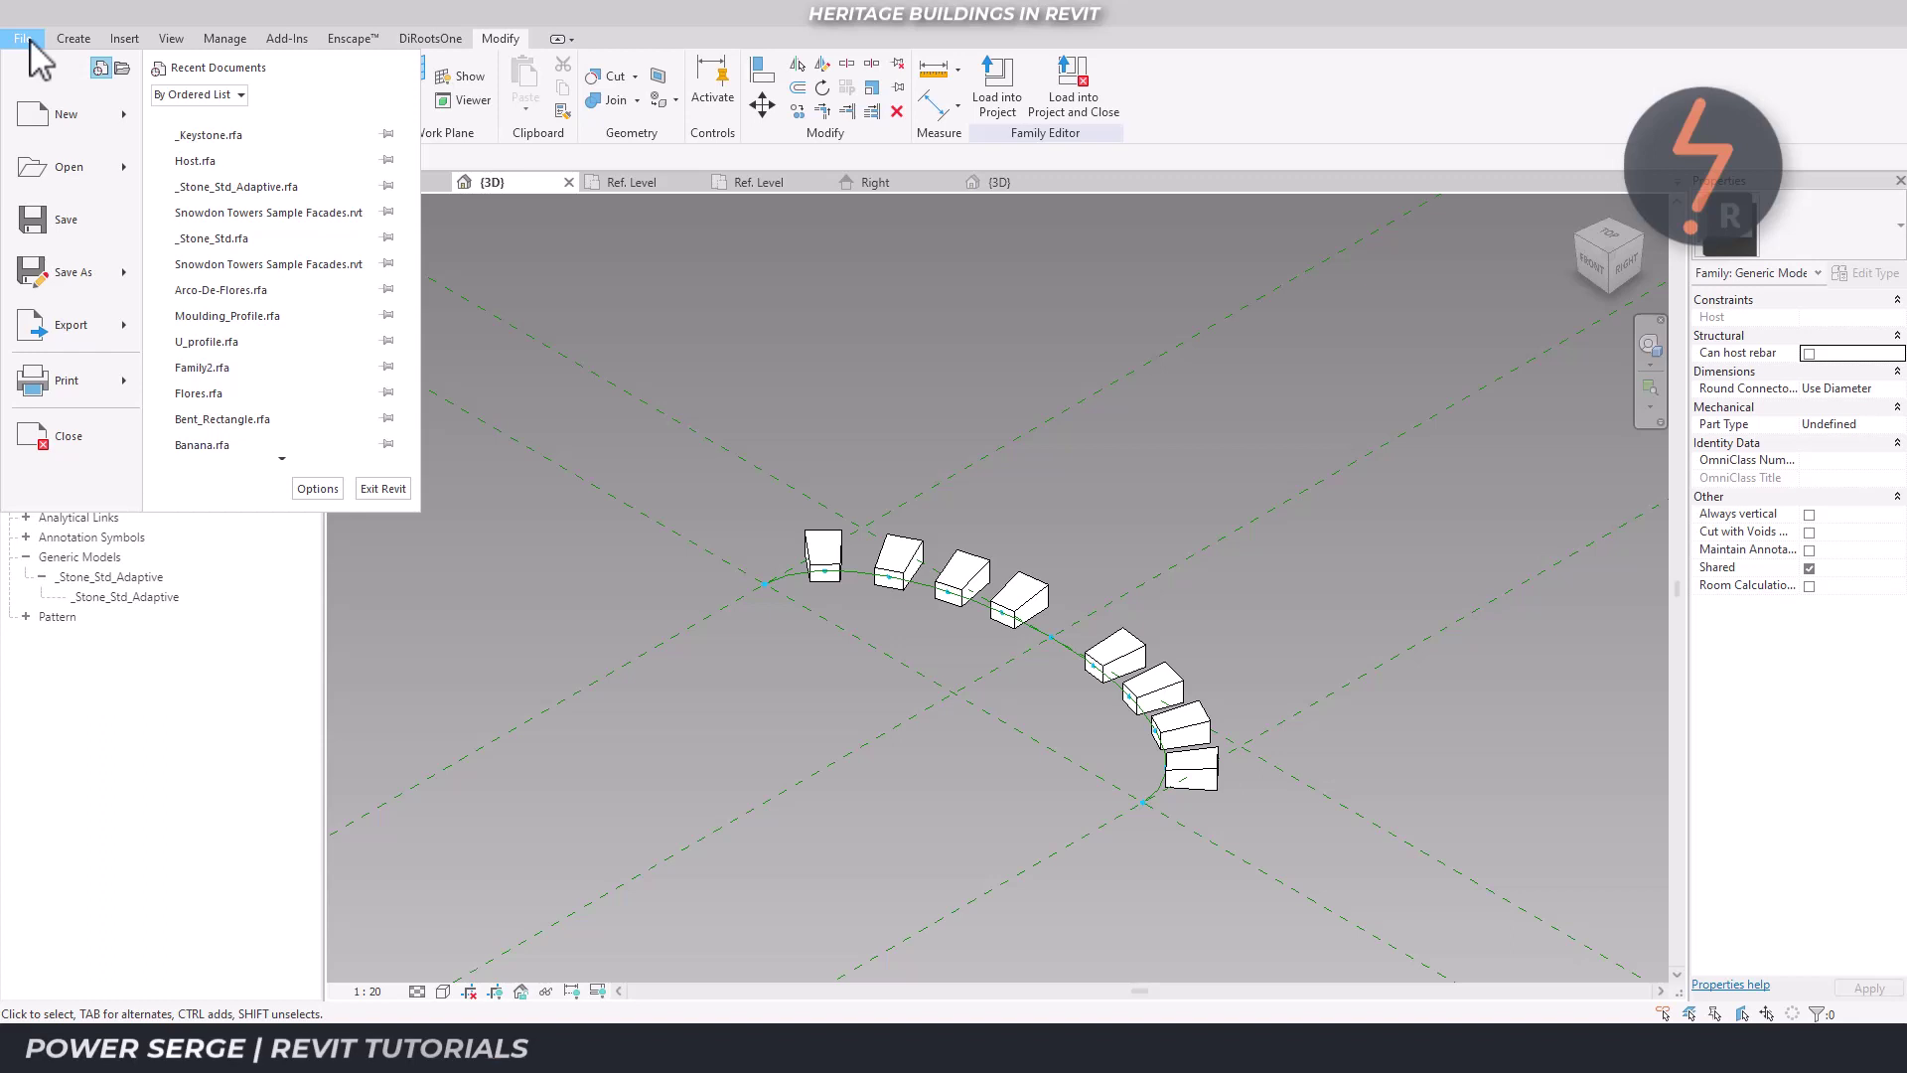
{"action": "left_click", "coordinate": [61, 159]}
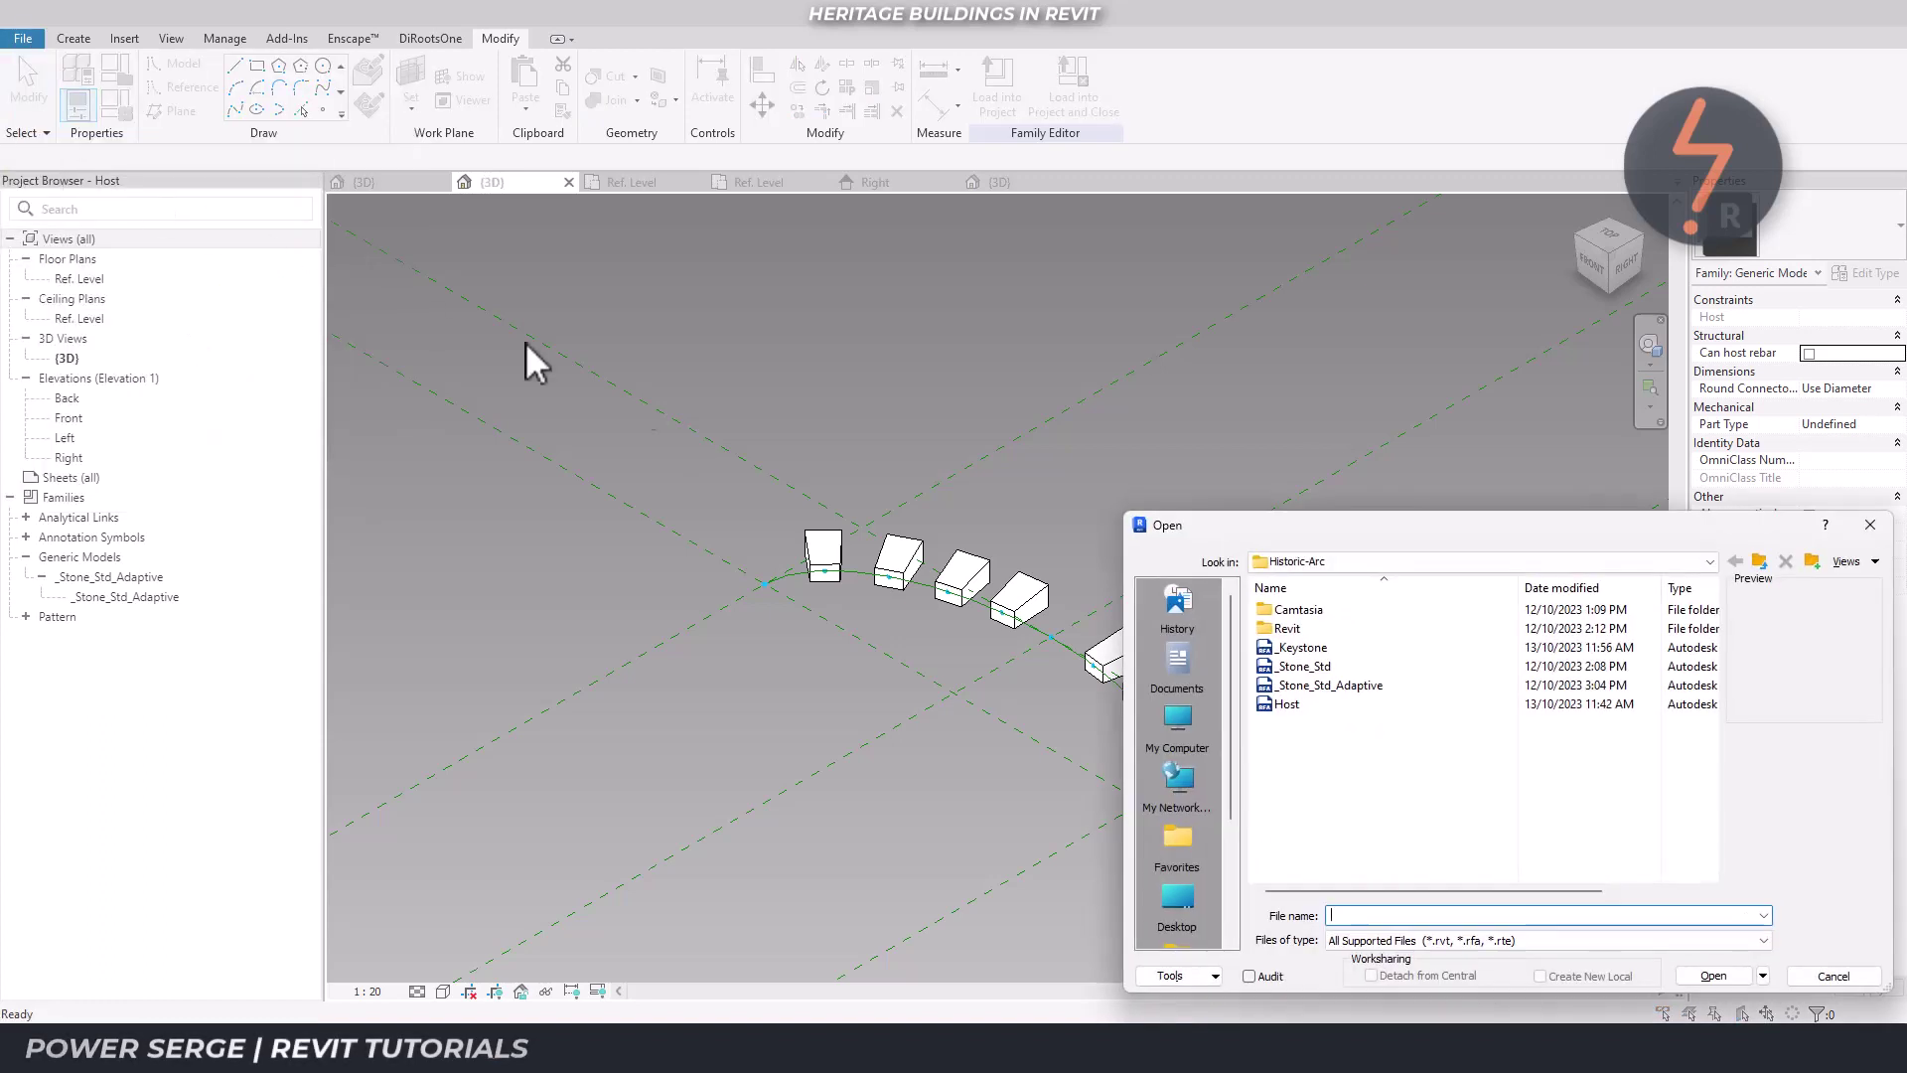
{"action": "left_click", "coordinate": [1291, 650]}
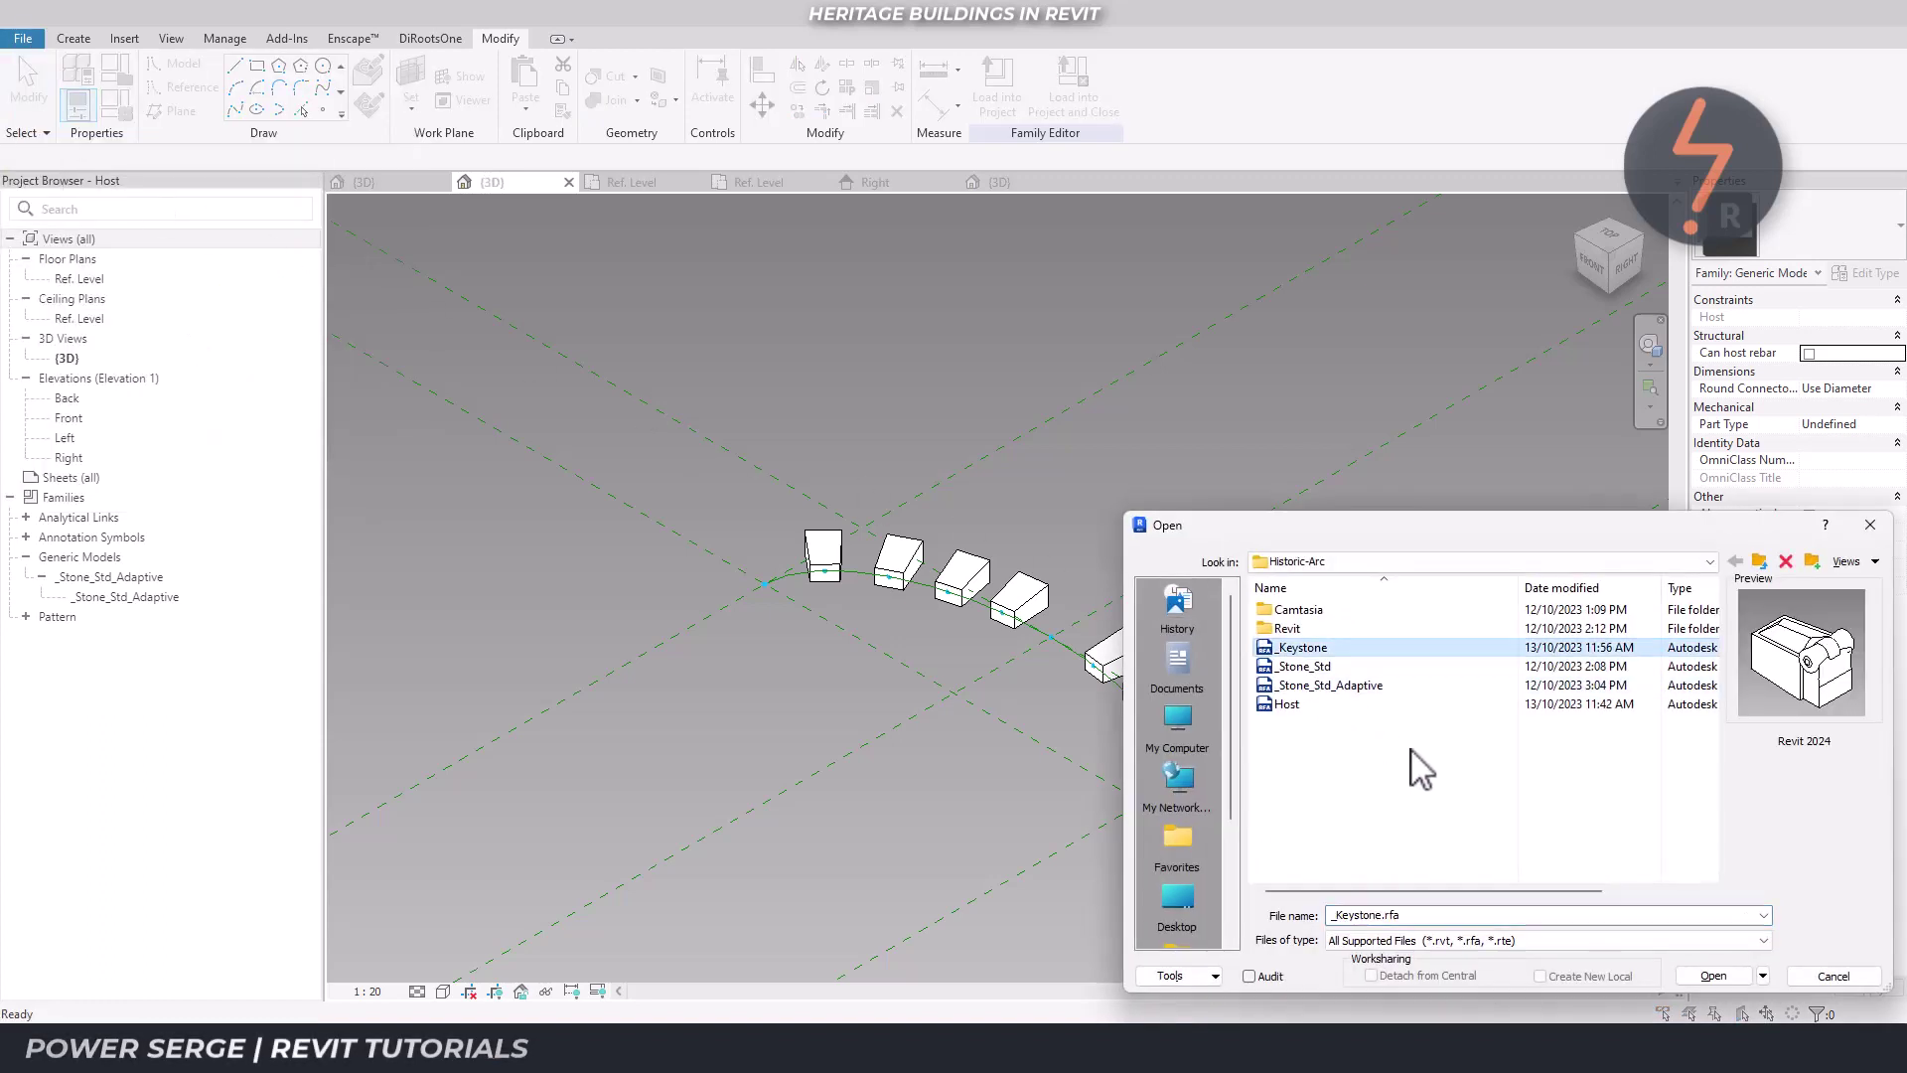
{"action": "left_click", "coordinate": [1701, 974]}
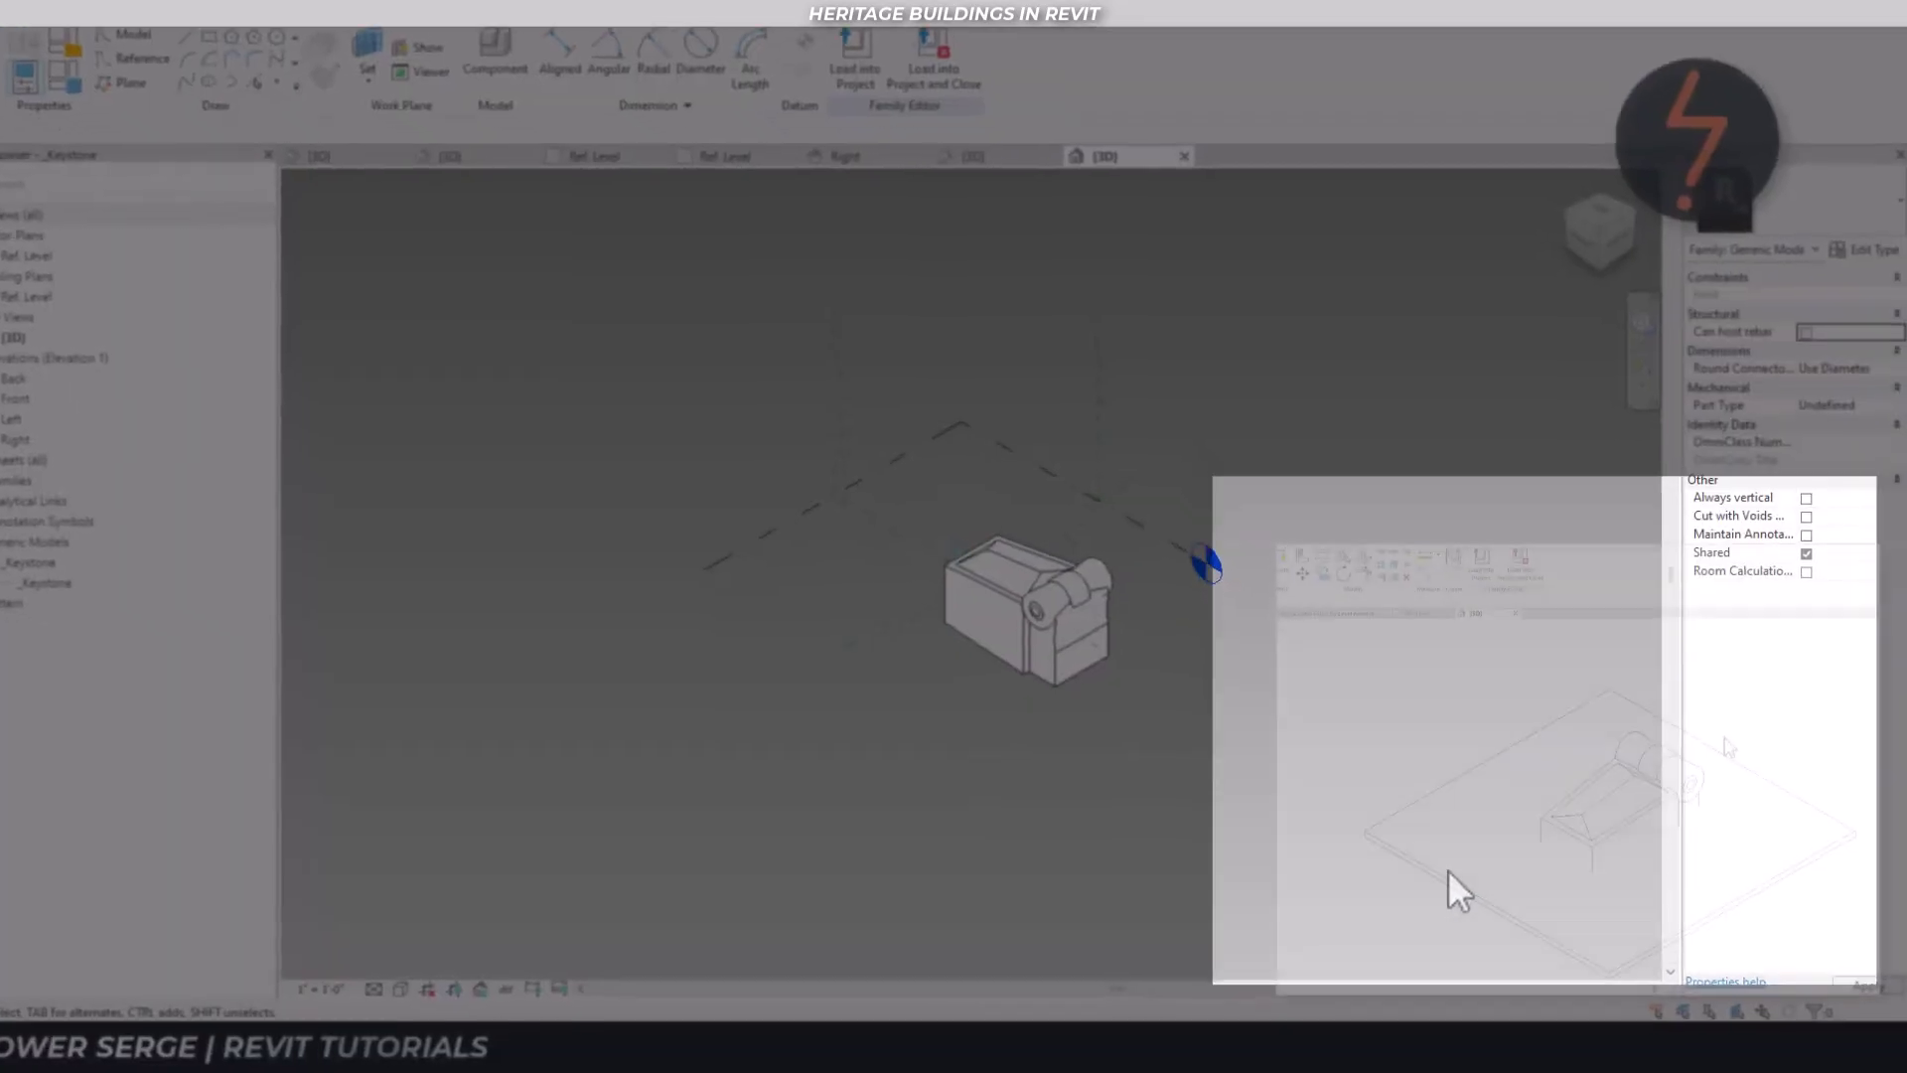
{"action": "left_click", "coordinate": [1669, 725]}
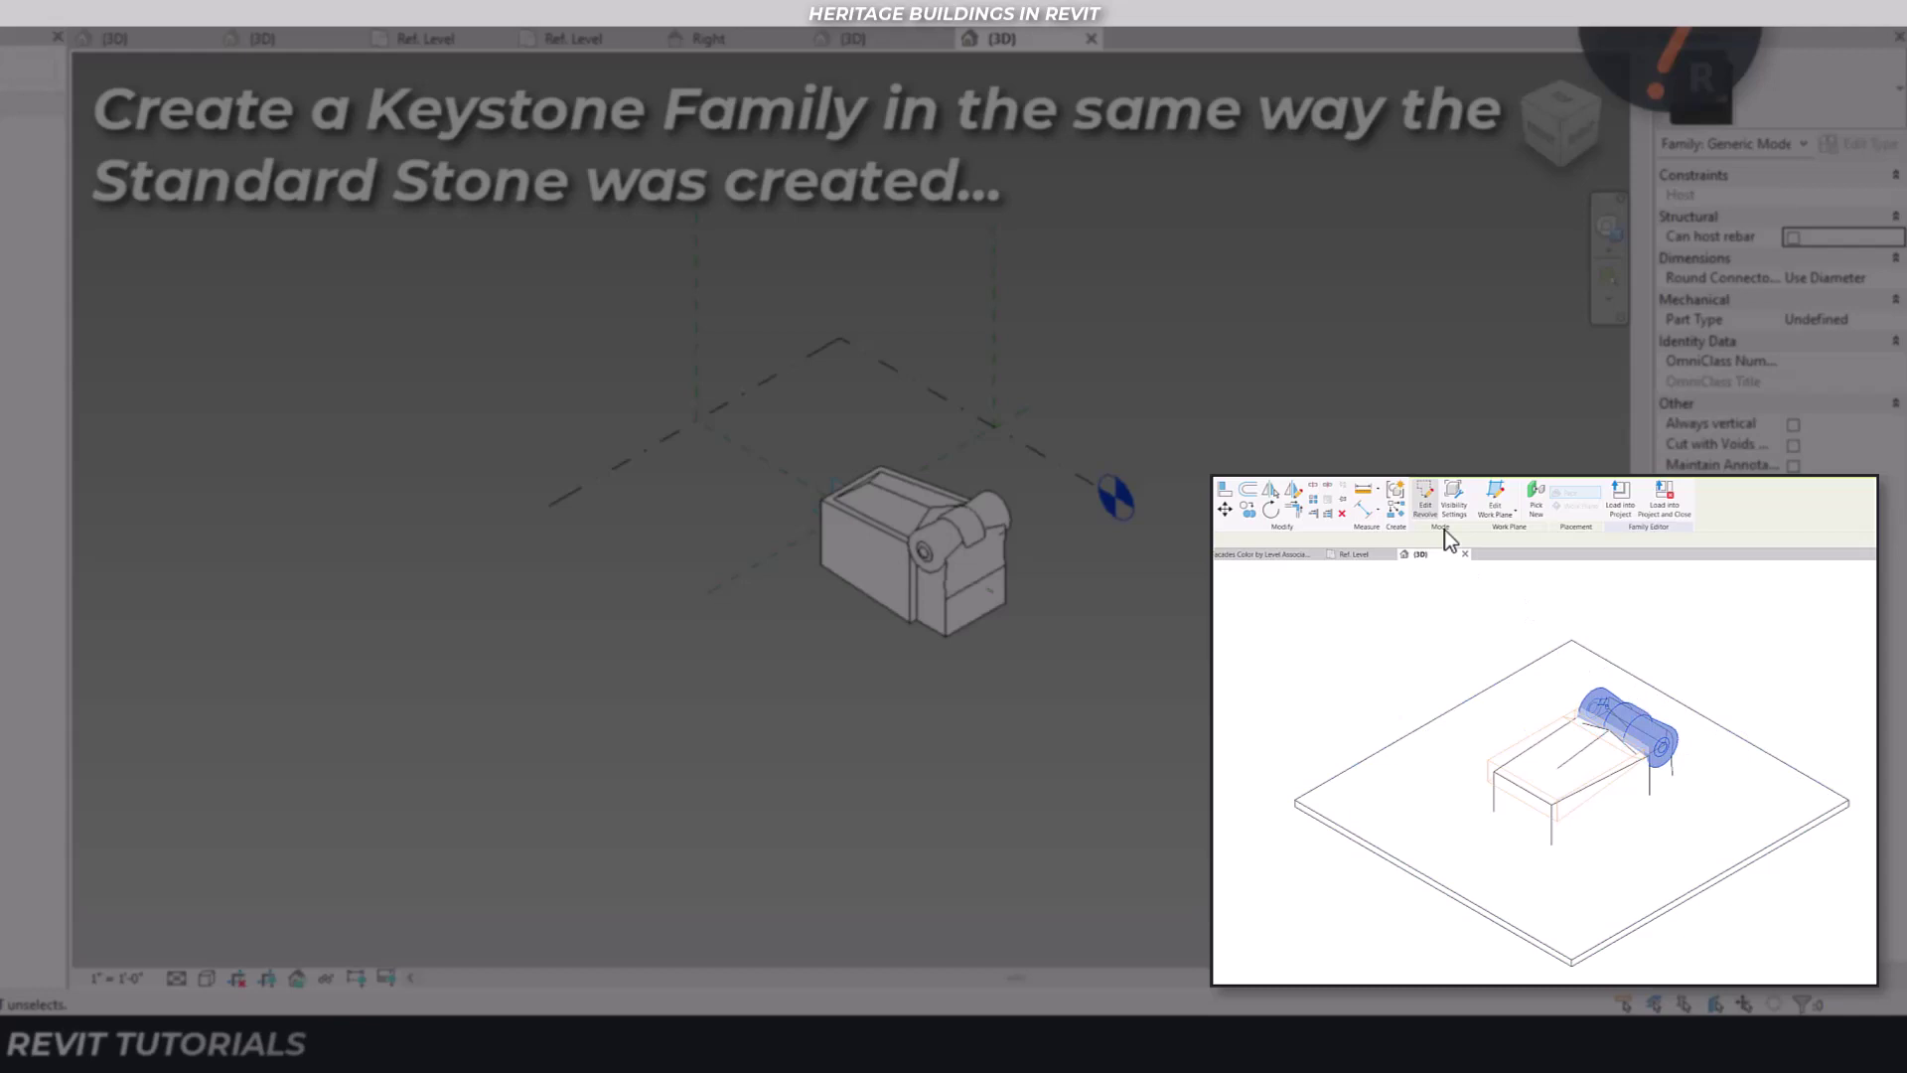
{"action": "left_click", "coordinate": [1382, 558]}
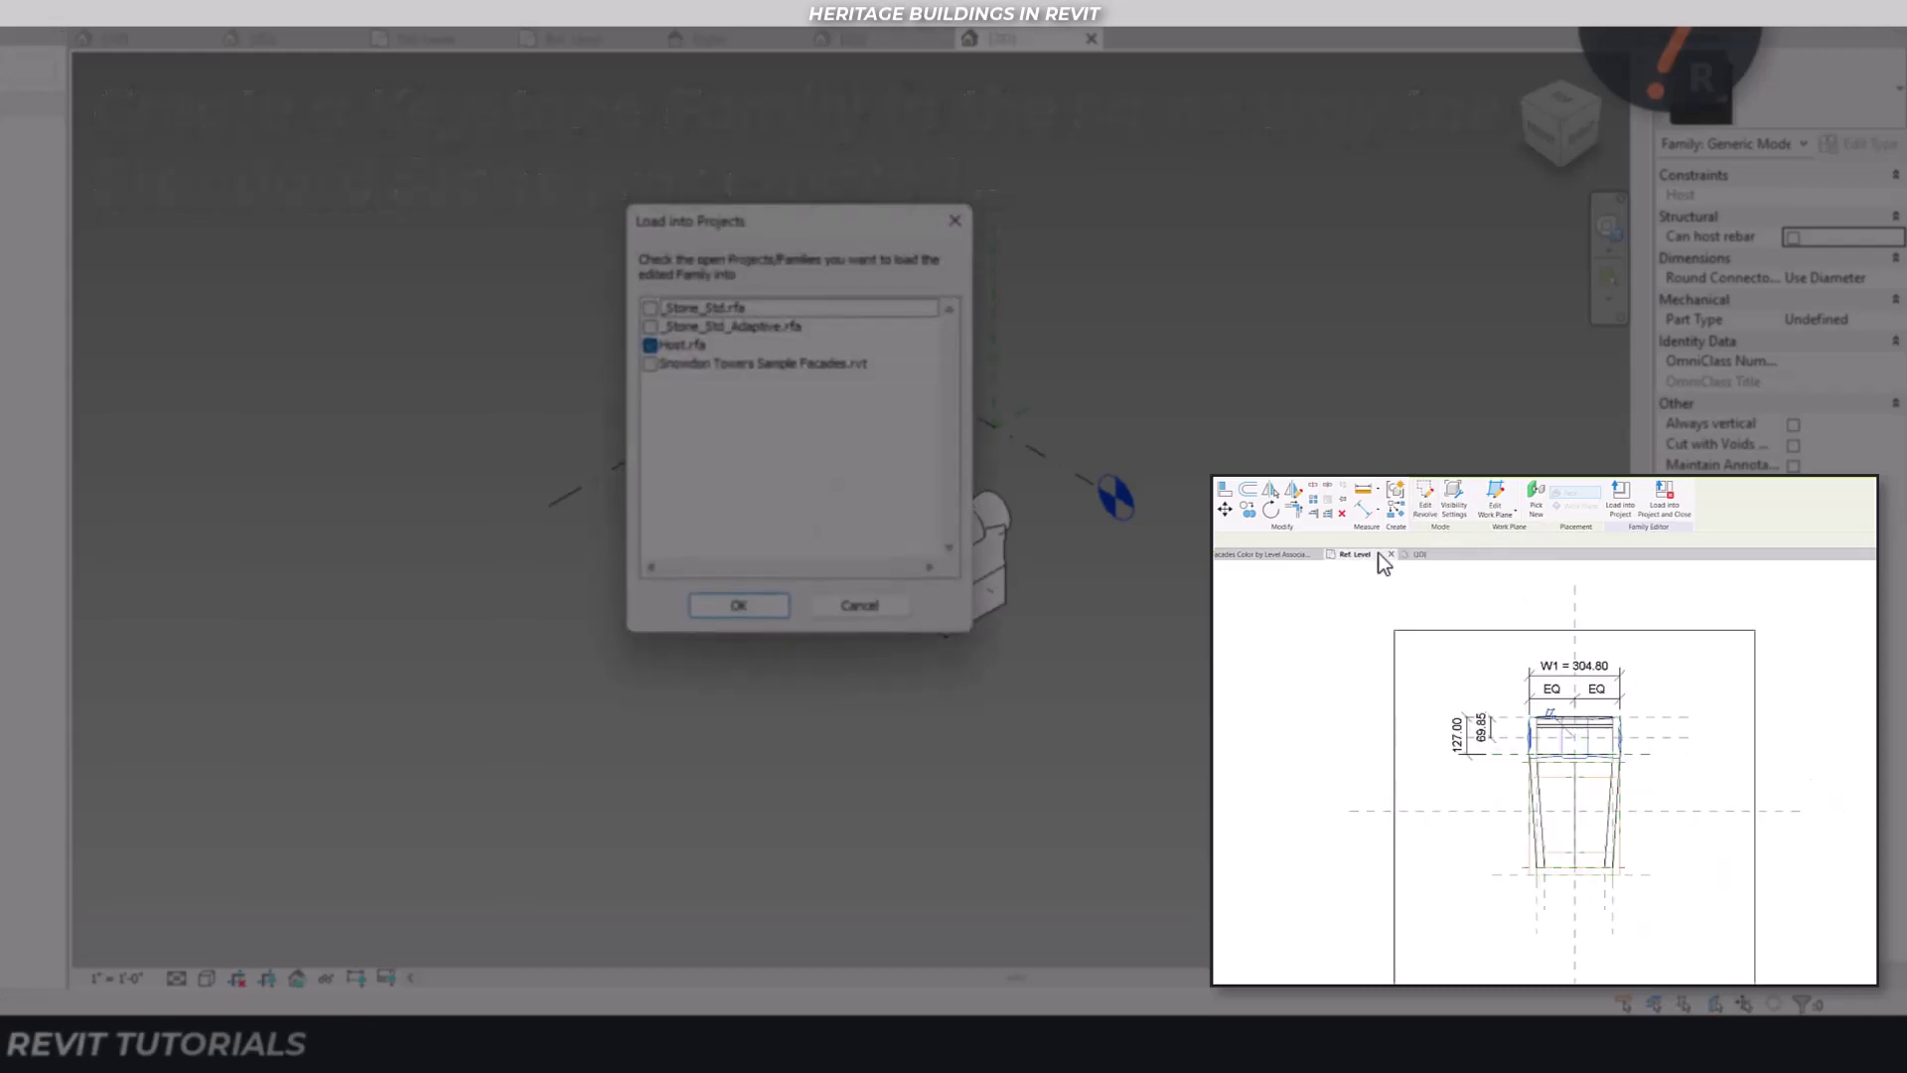
{"action": "left_click", "coordinate": [738, 605]}
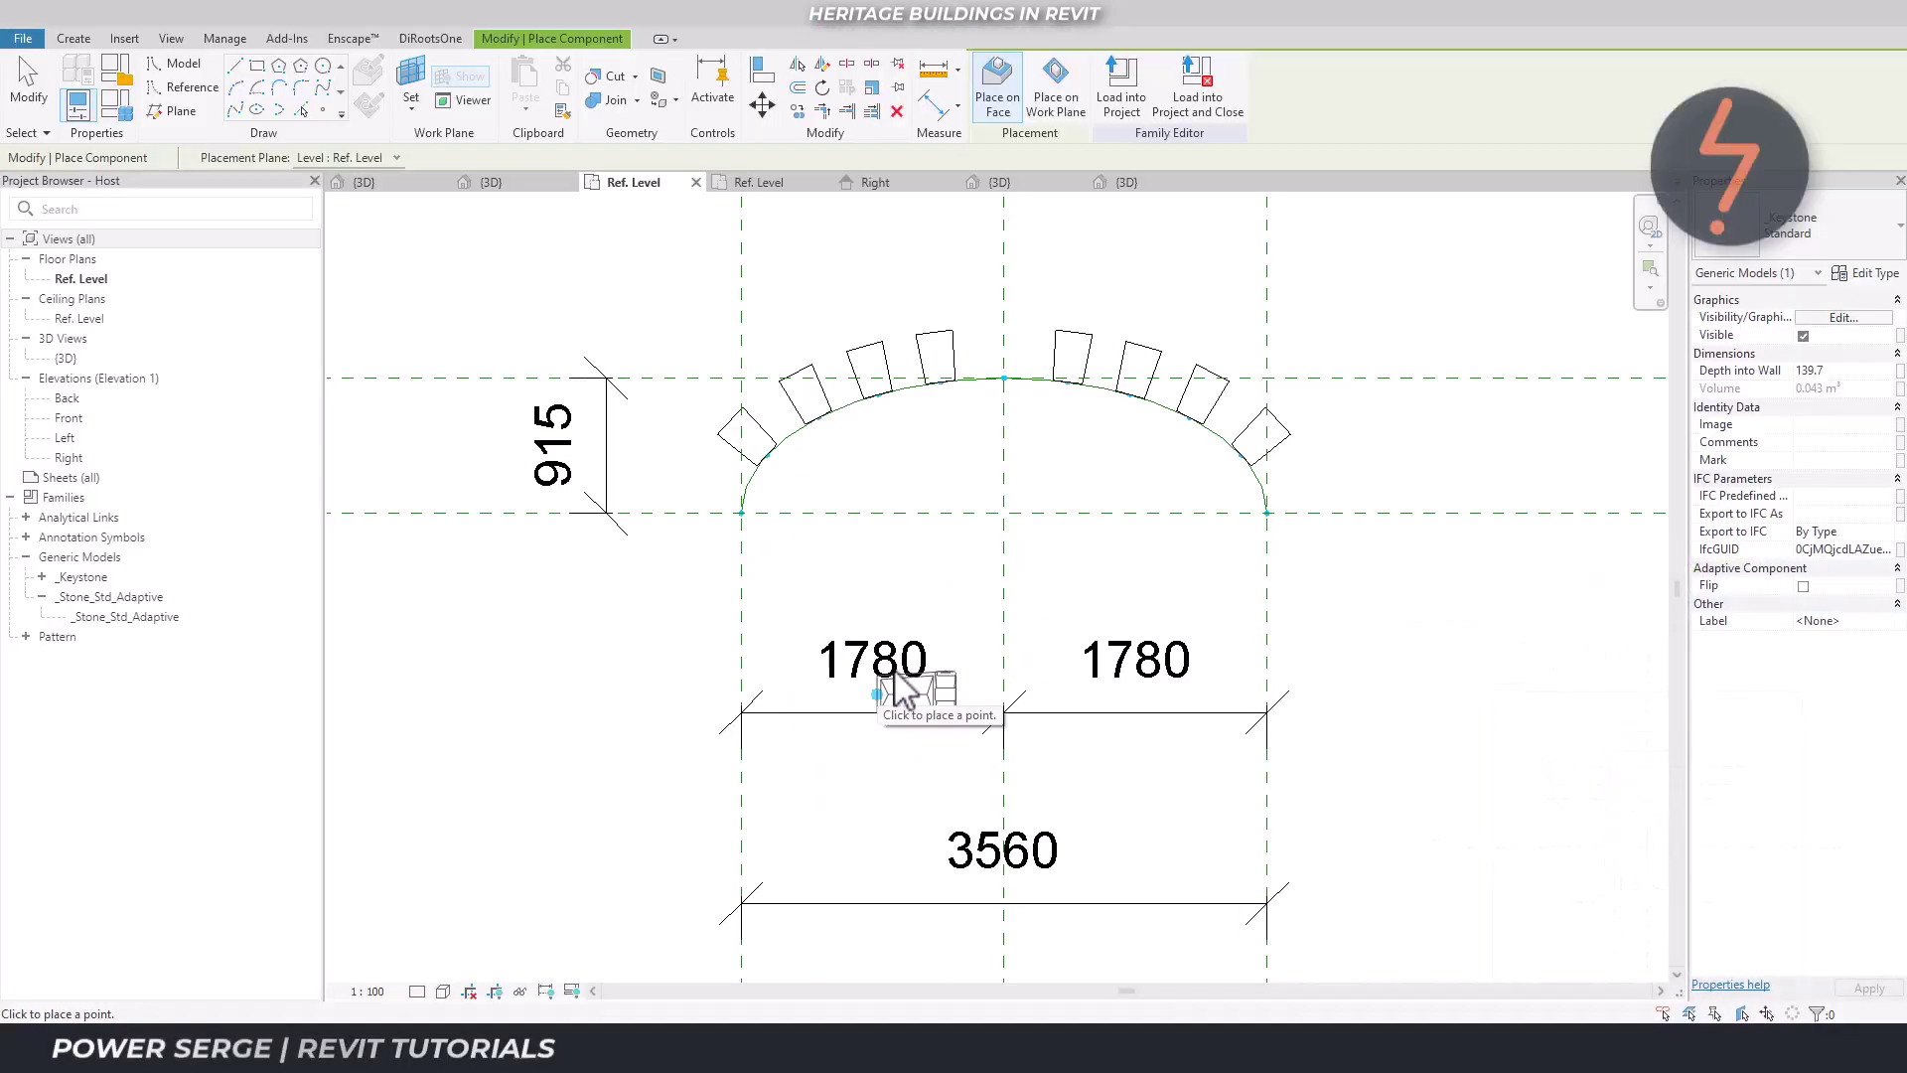
{"action": "key", "text": "Escape"}
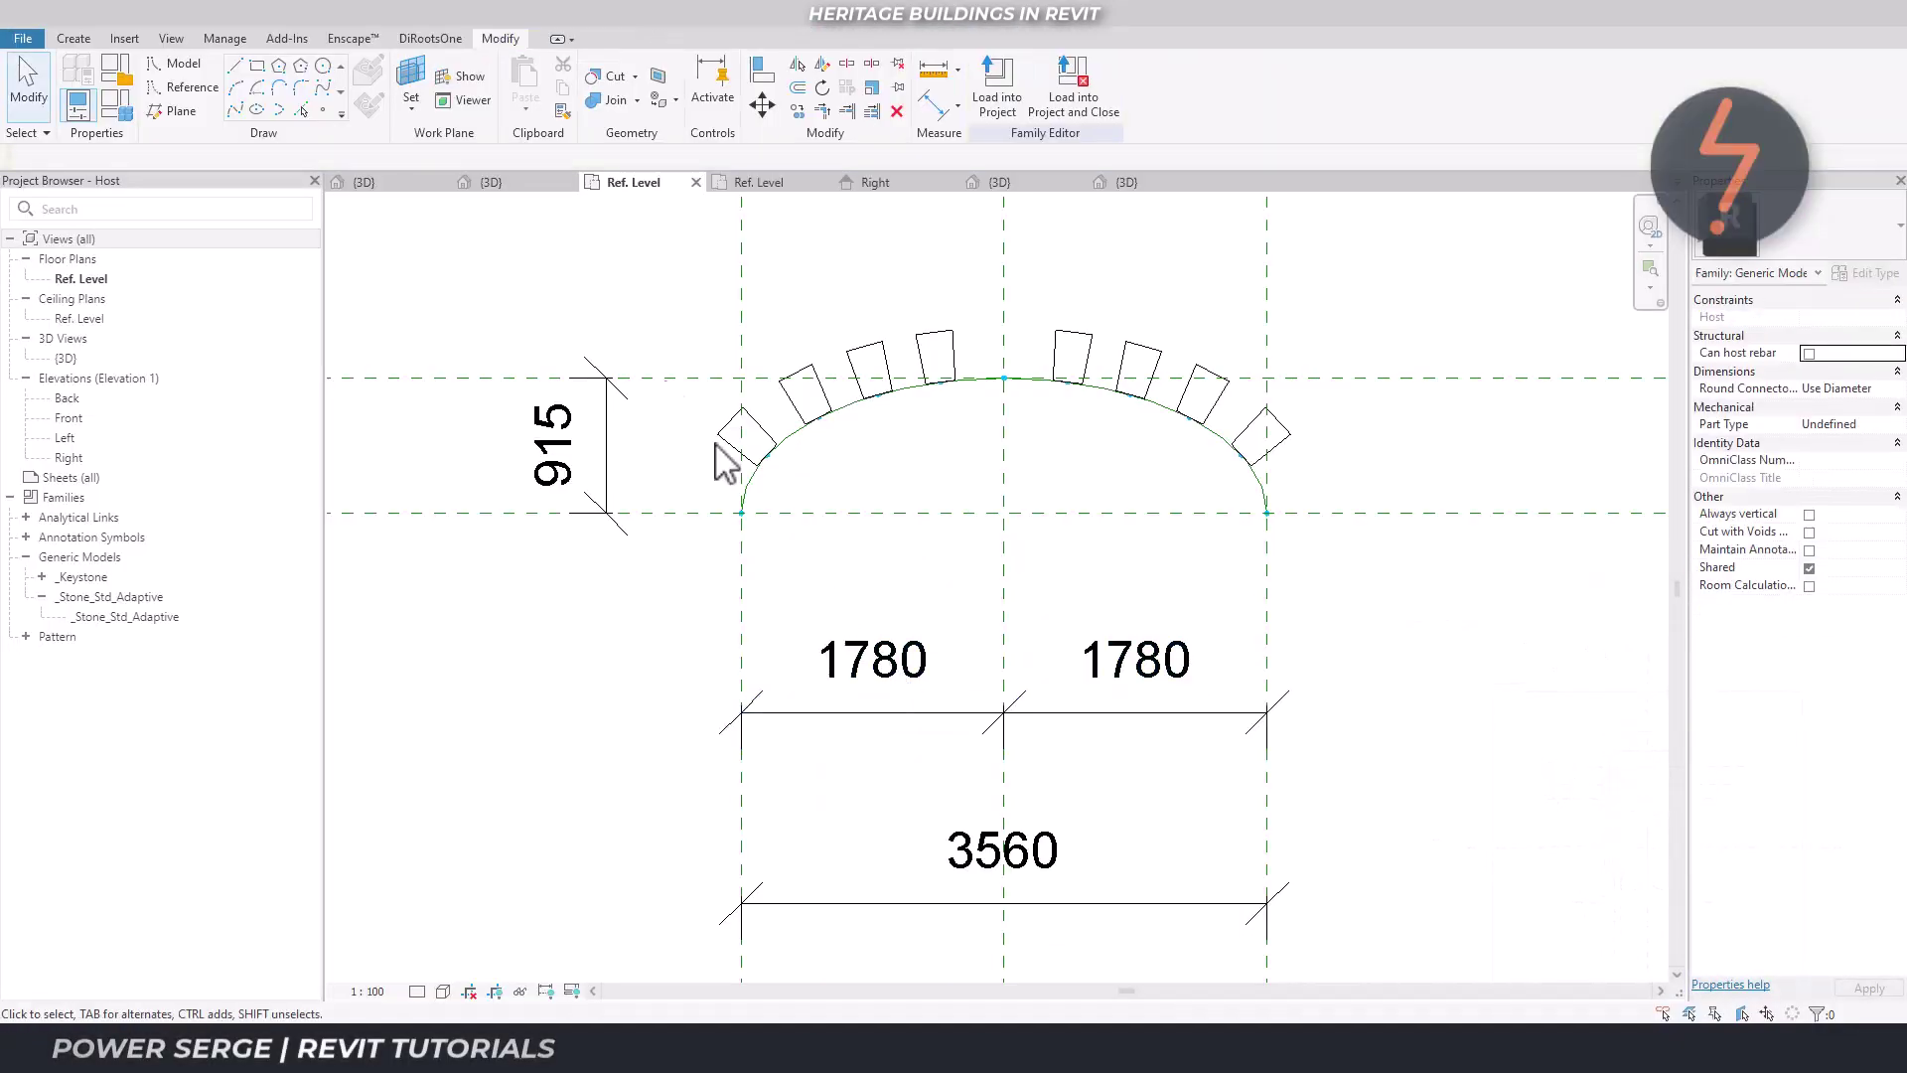
In the 3D view, place a Keystone instance on the arch's middle path point
{"action": "left_click", "coordinate": [510, 182]}
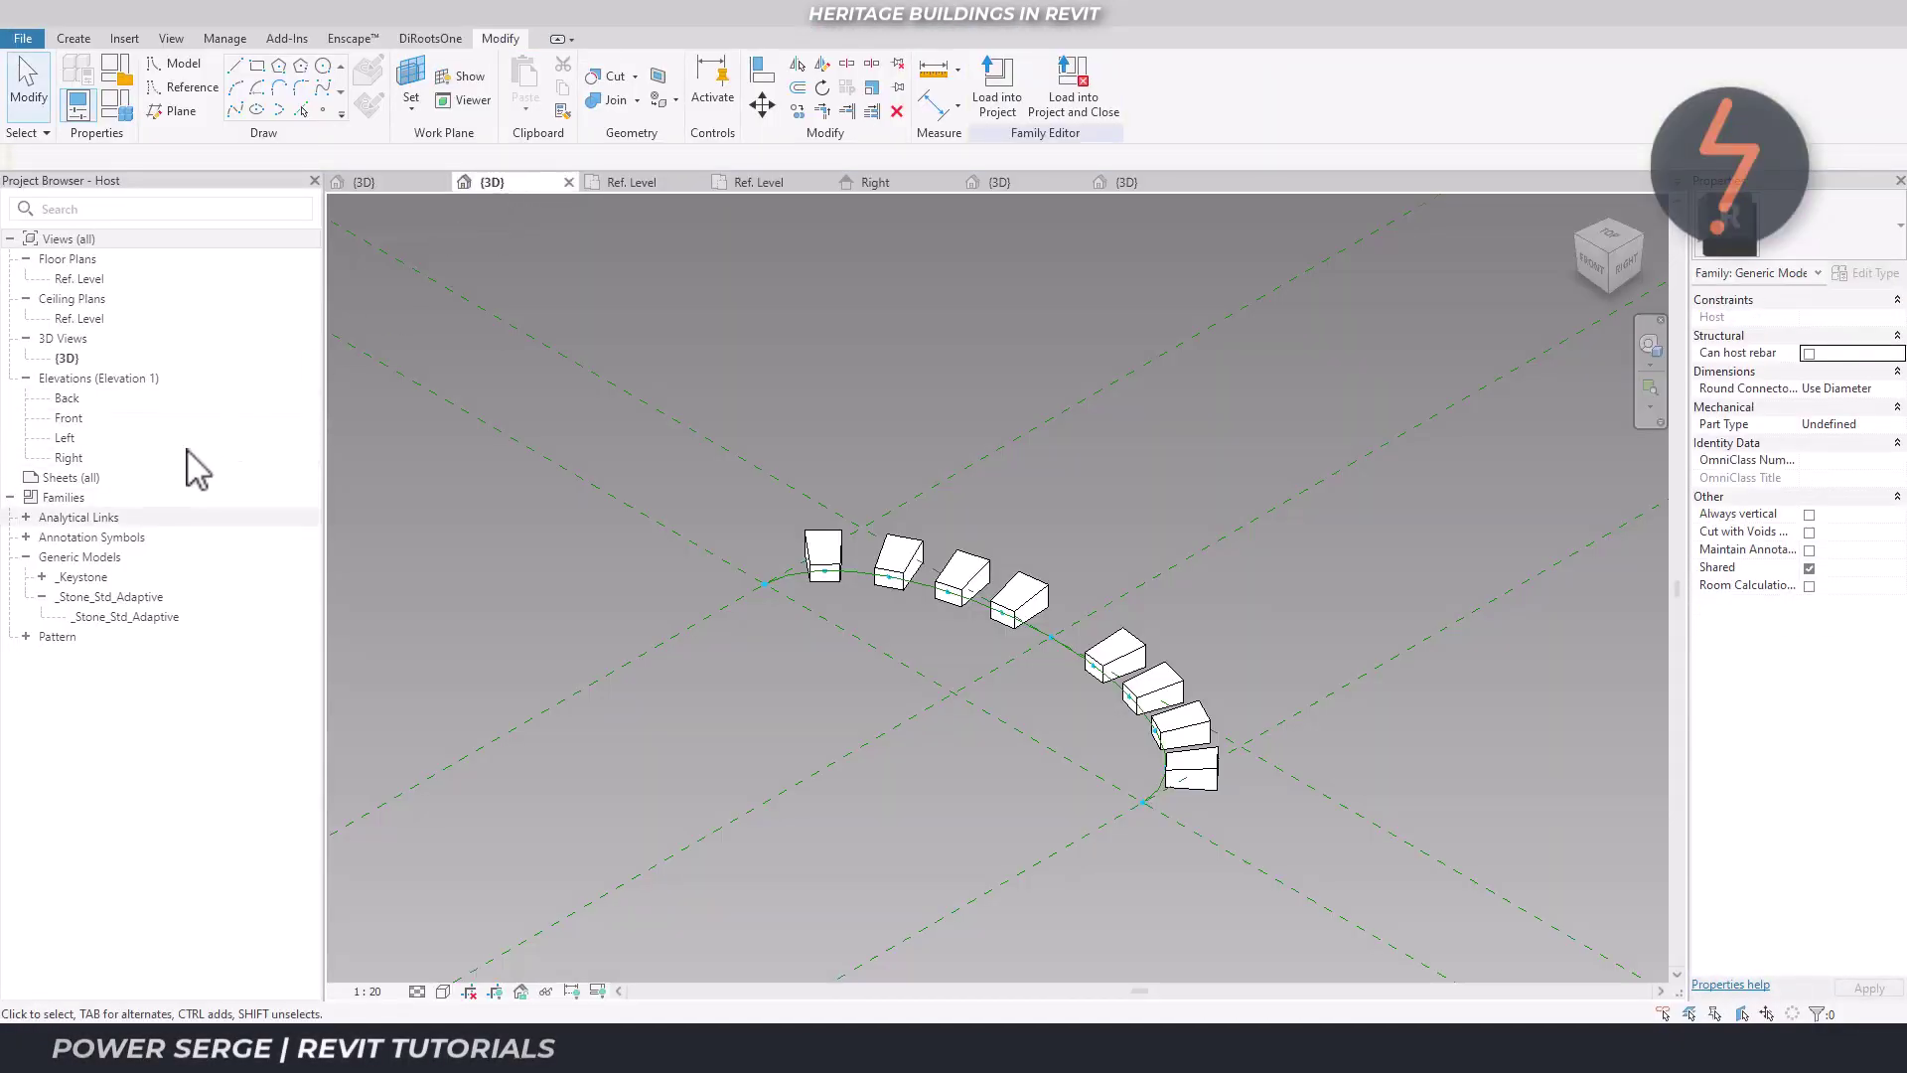
{"action": "left_click", "coordinate": [41, 576]}
{"action": "left_click", "coordinate": [60, 596]}
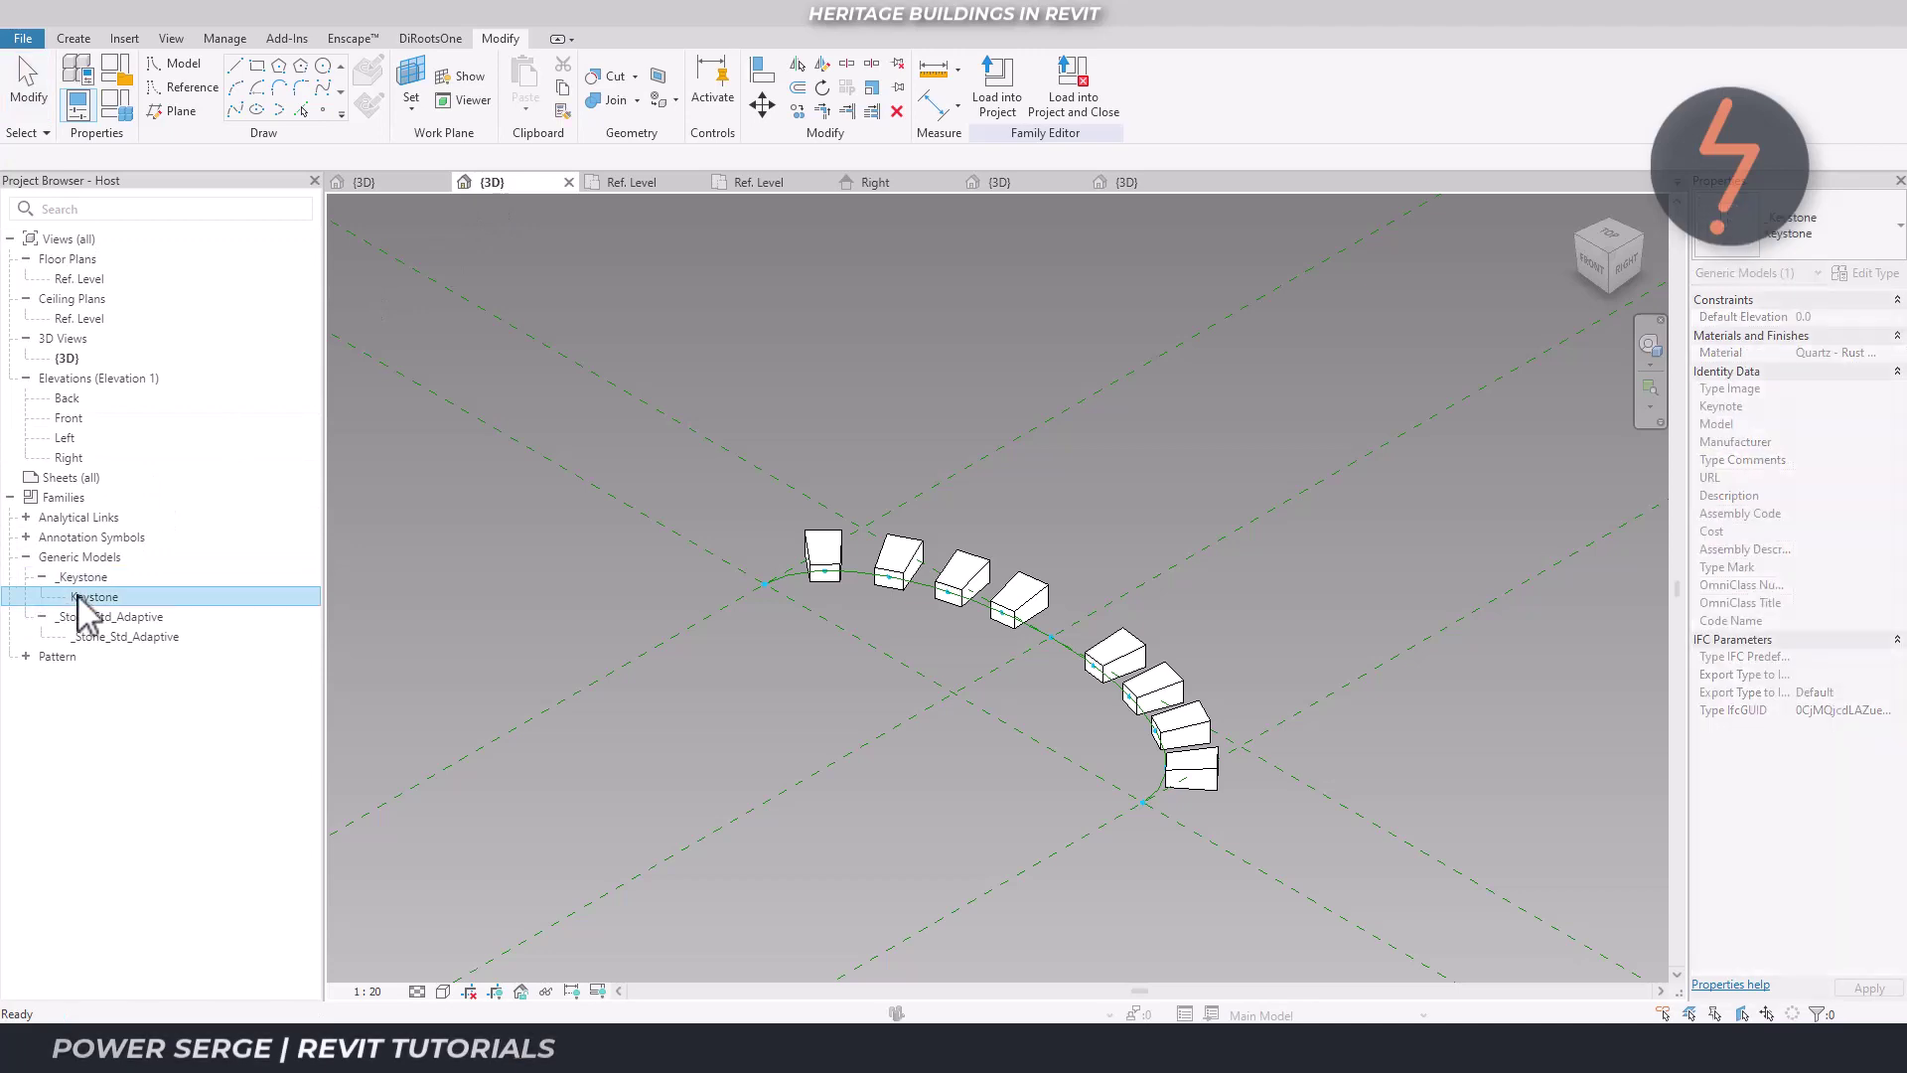
{"action": "right_click", "coordinate": [79, 596]}
{"action": "left_click", "coordinate": [161, 716]}
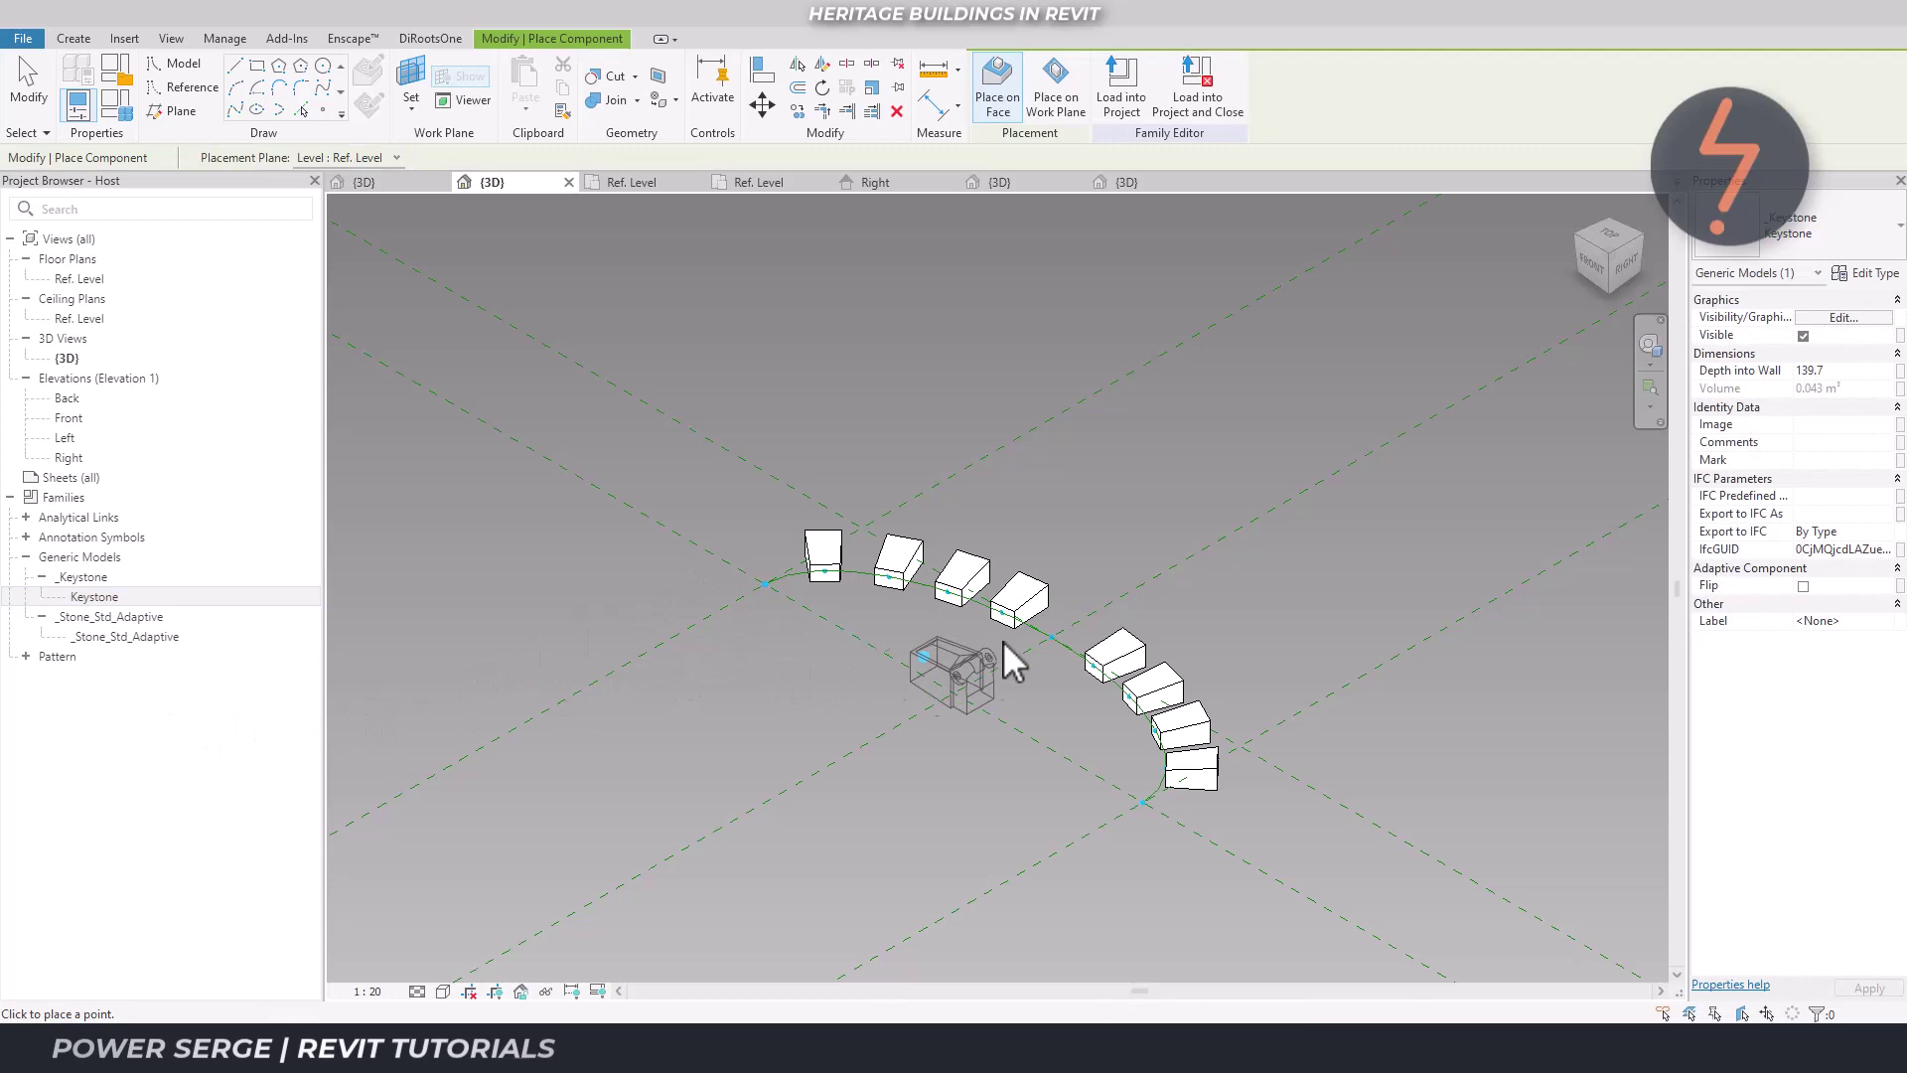
{"action": "left_click", "coordinate": [1050, 639]}
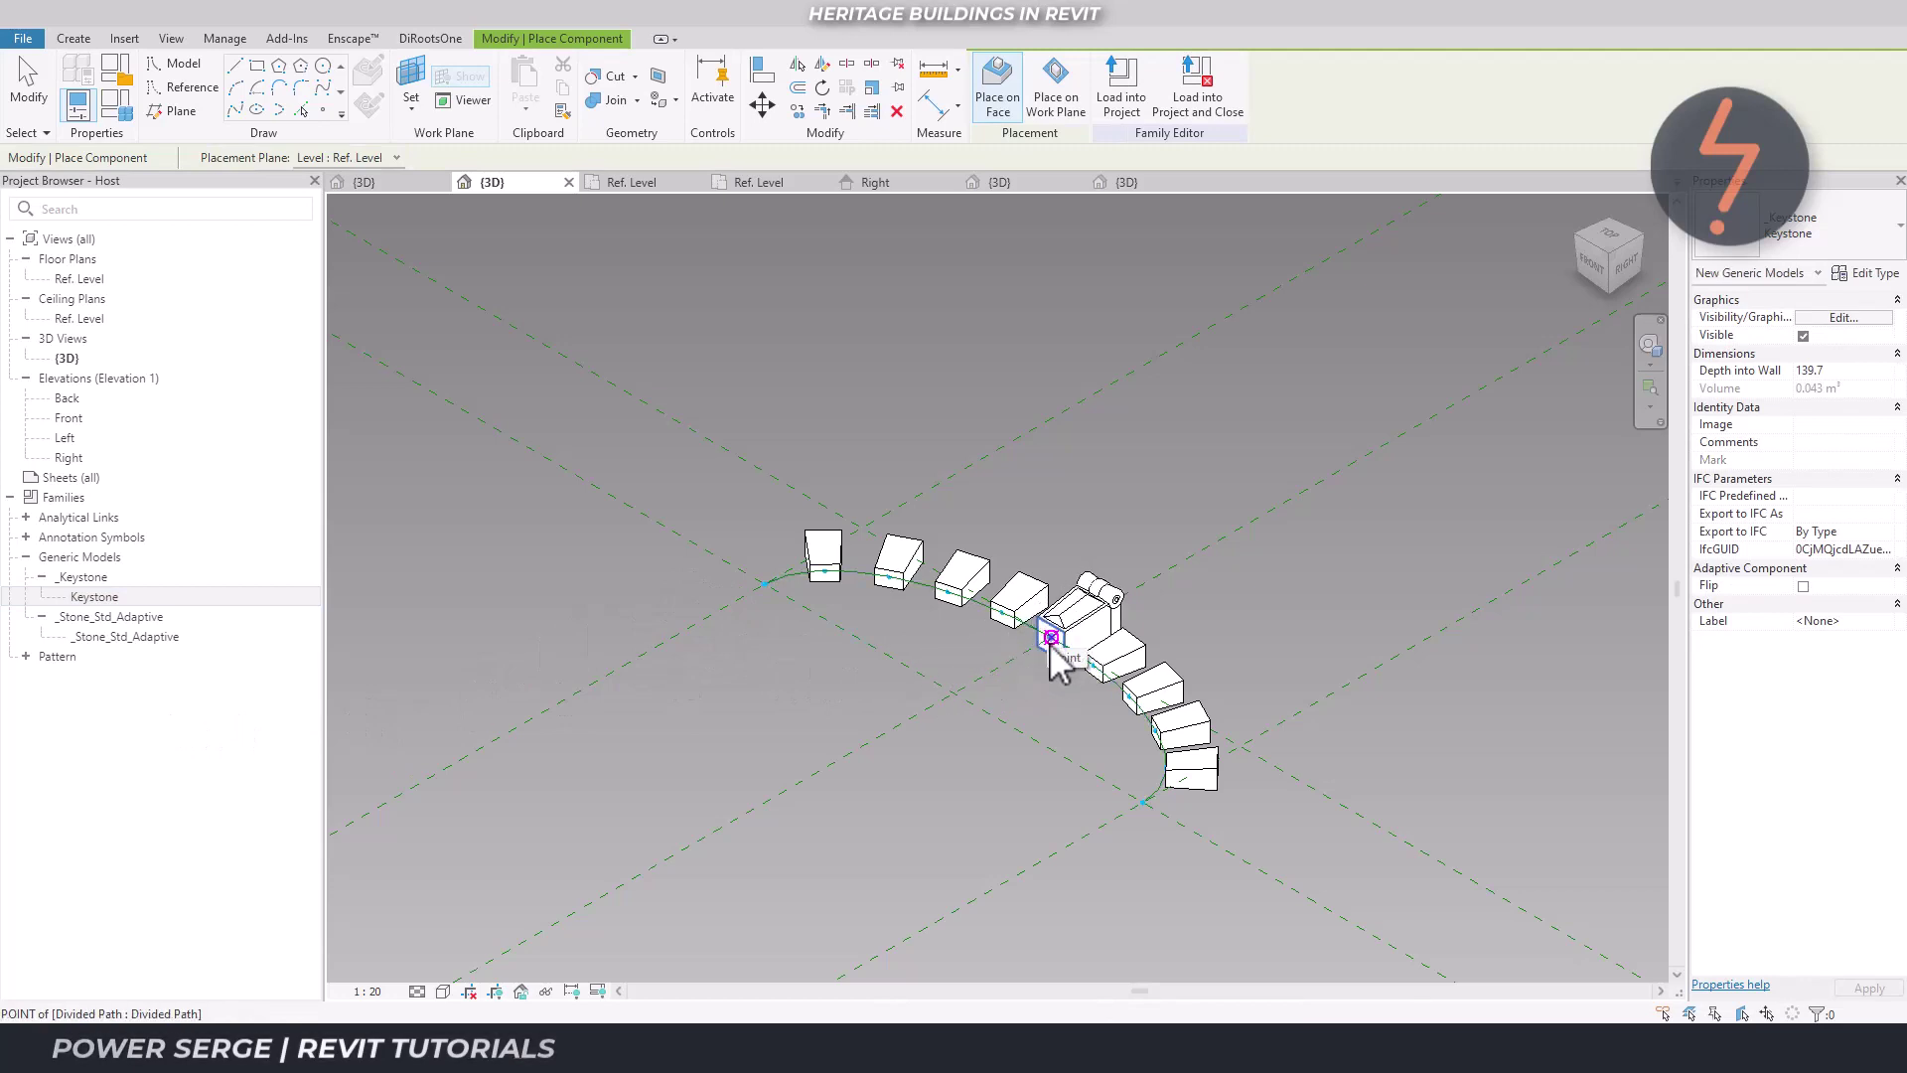
{"action": "key", "text": "Escape"}
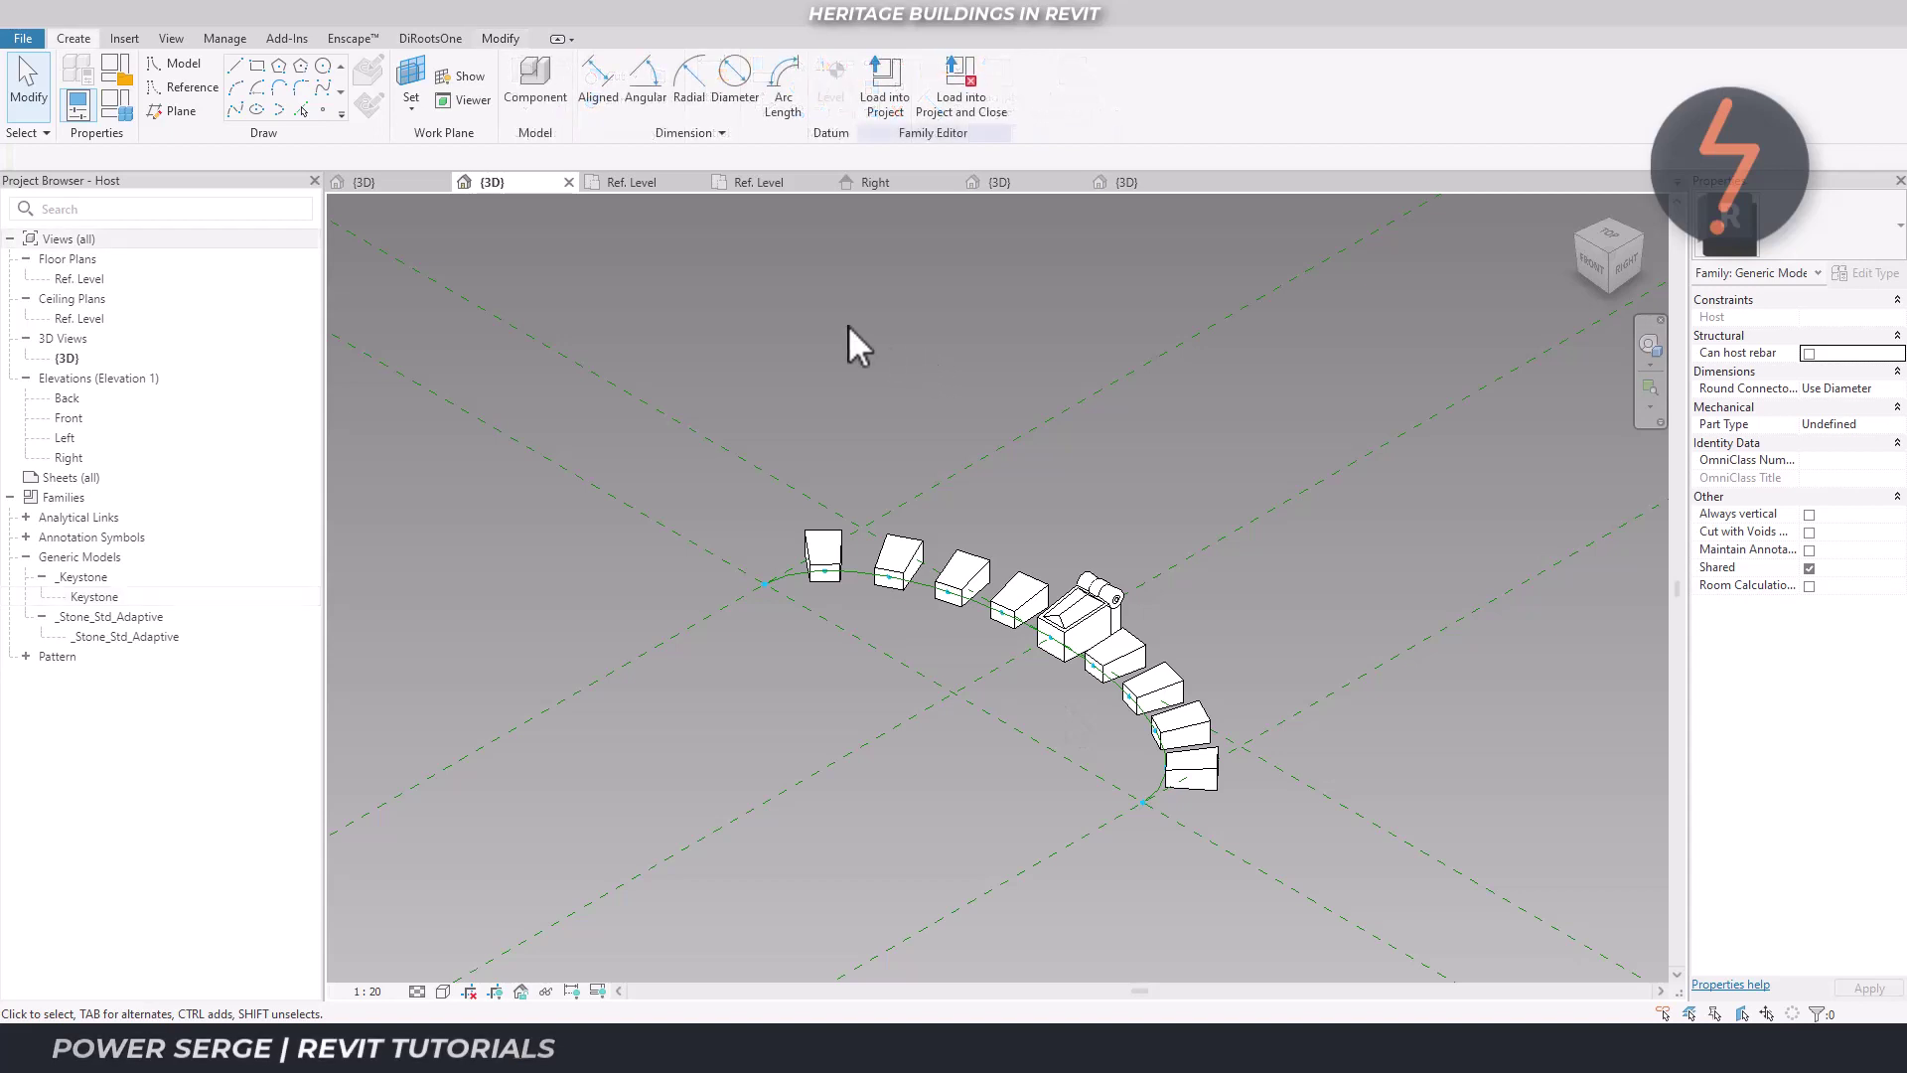
Create a new family from the Metric Generic Model face based template
{"action": "left_click", "coordinate": [38, 39]}
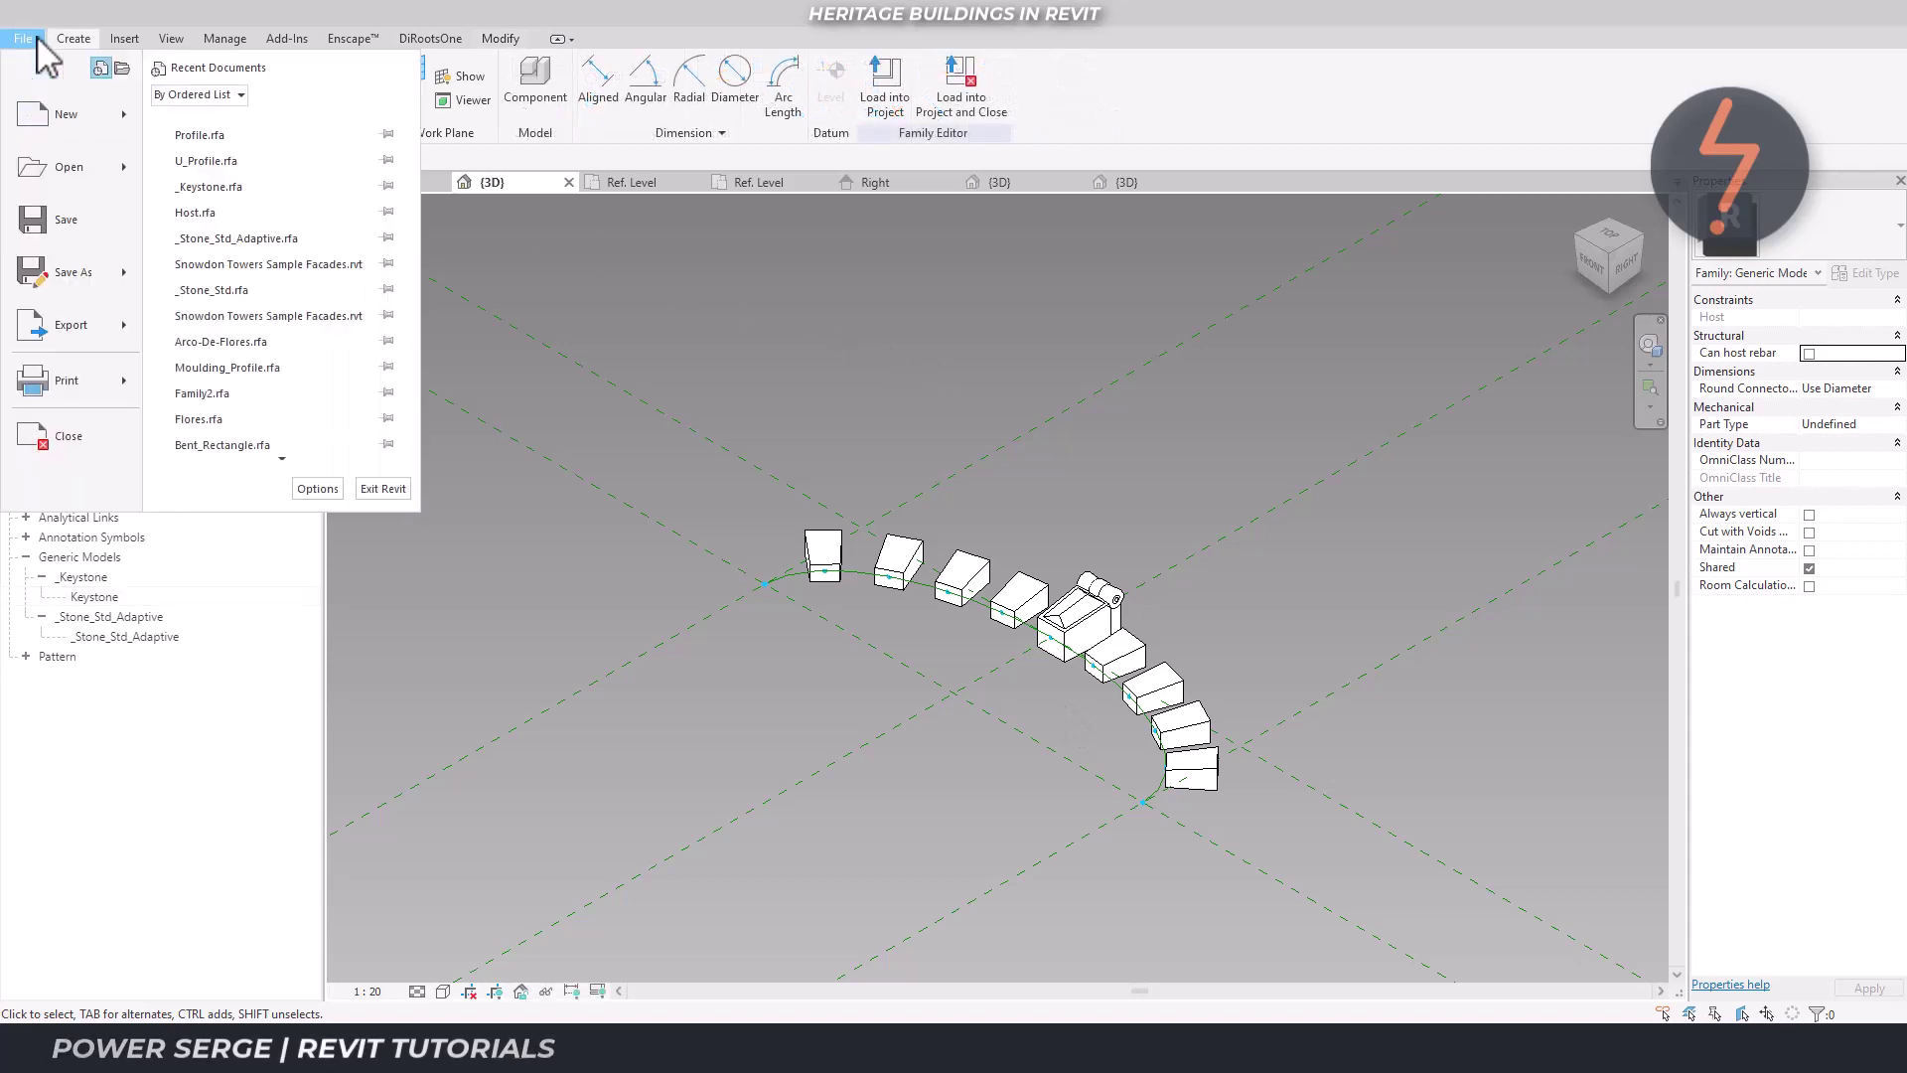
{"action": "mouse_move", "coordinate": [64, 122]}
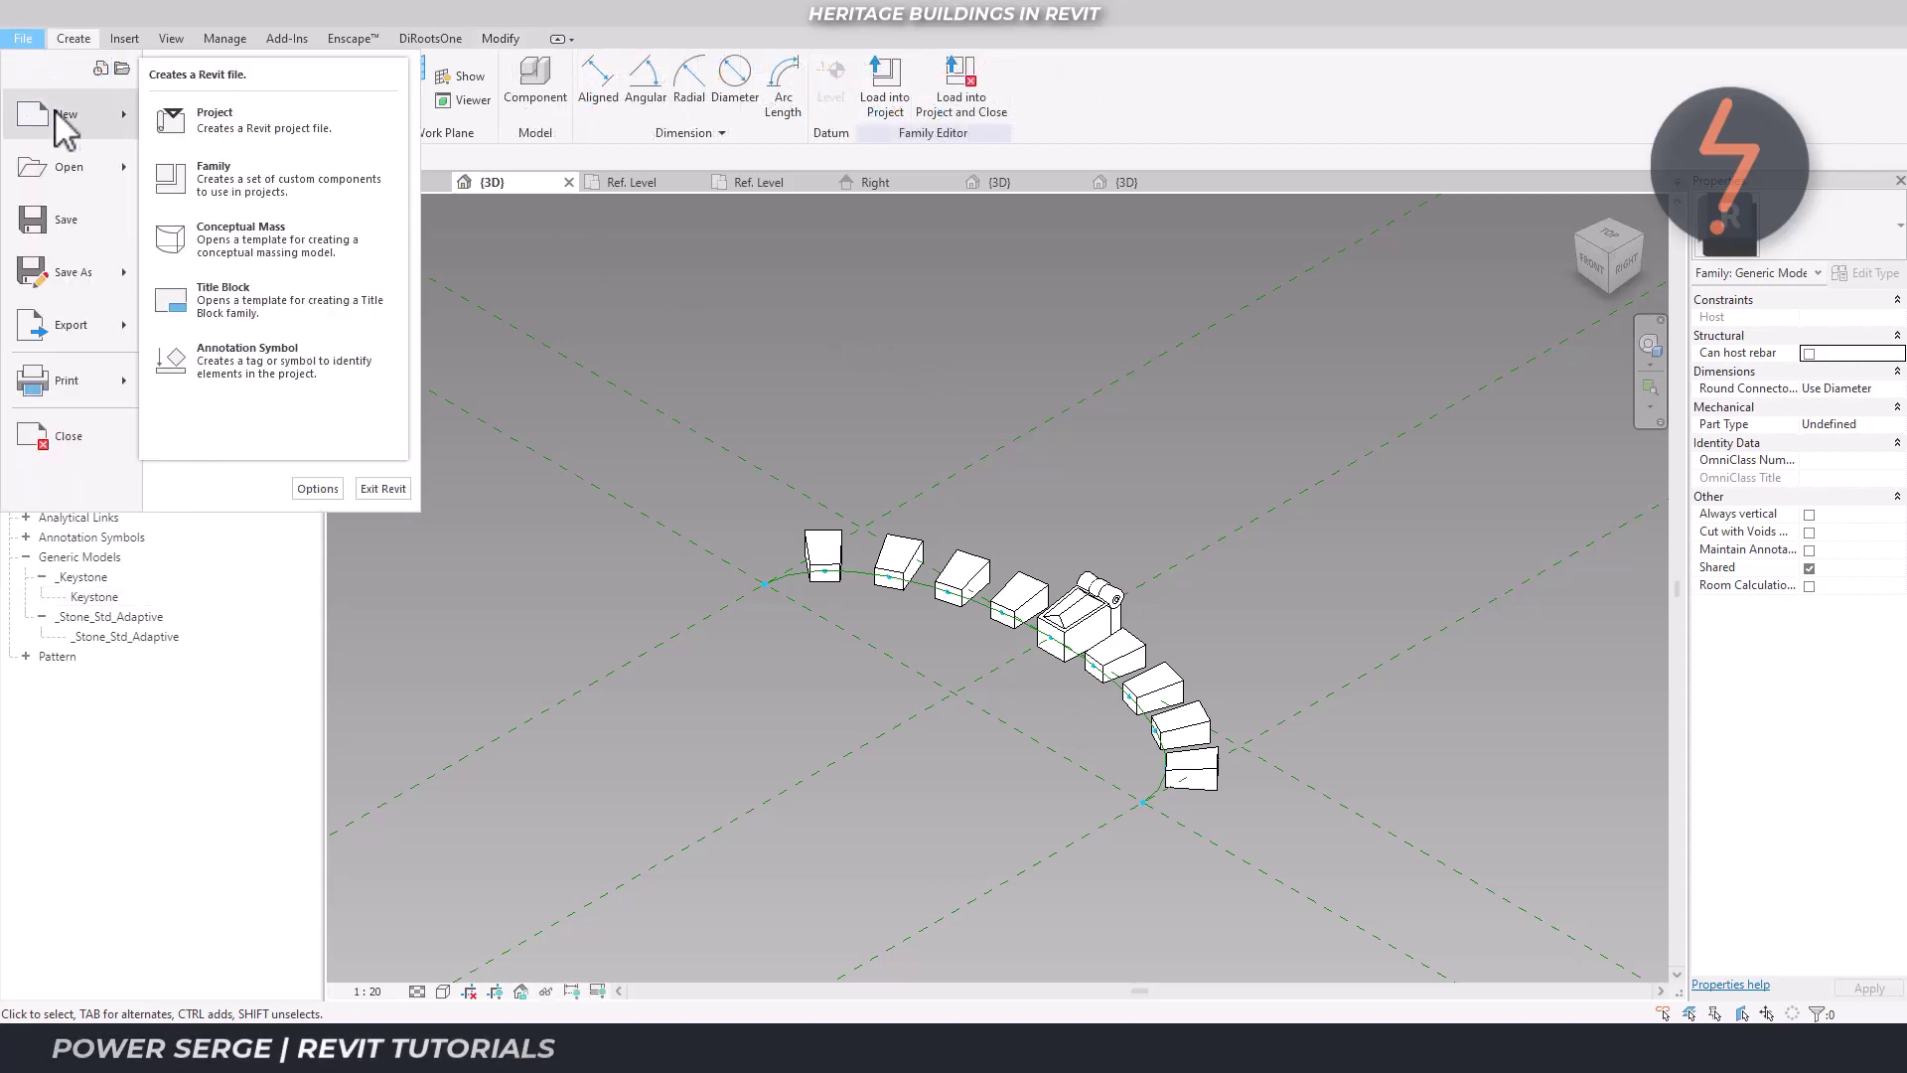
{"action": "left_click", "coordinate": [243, 204]}
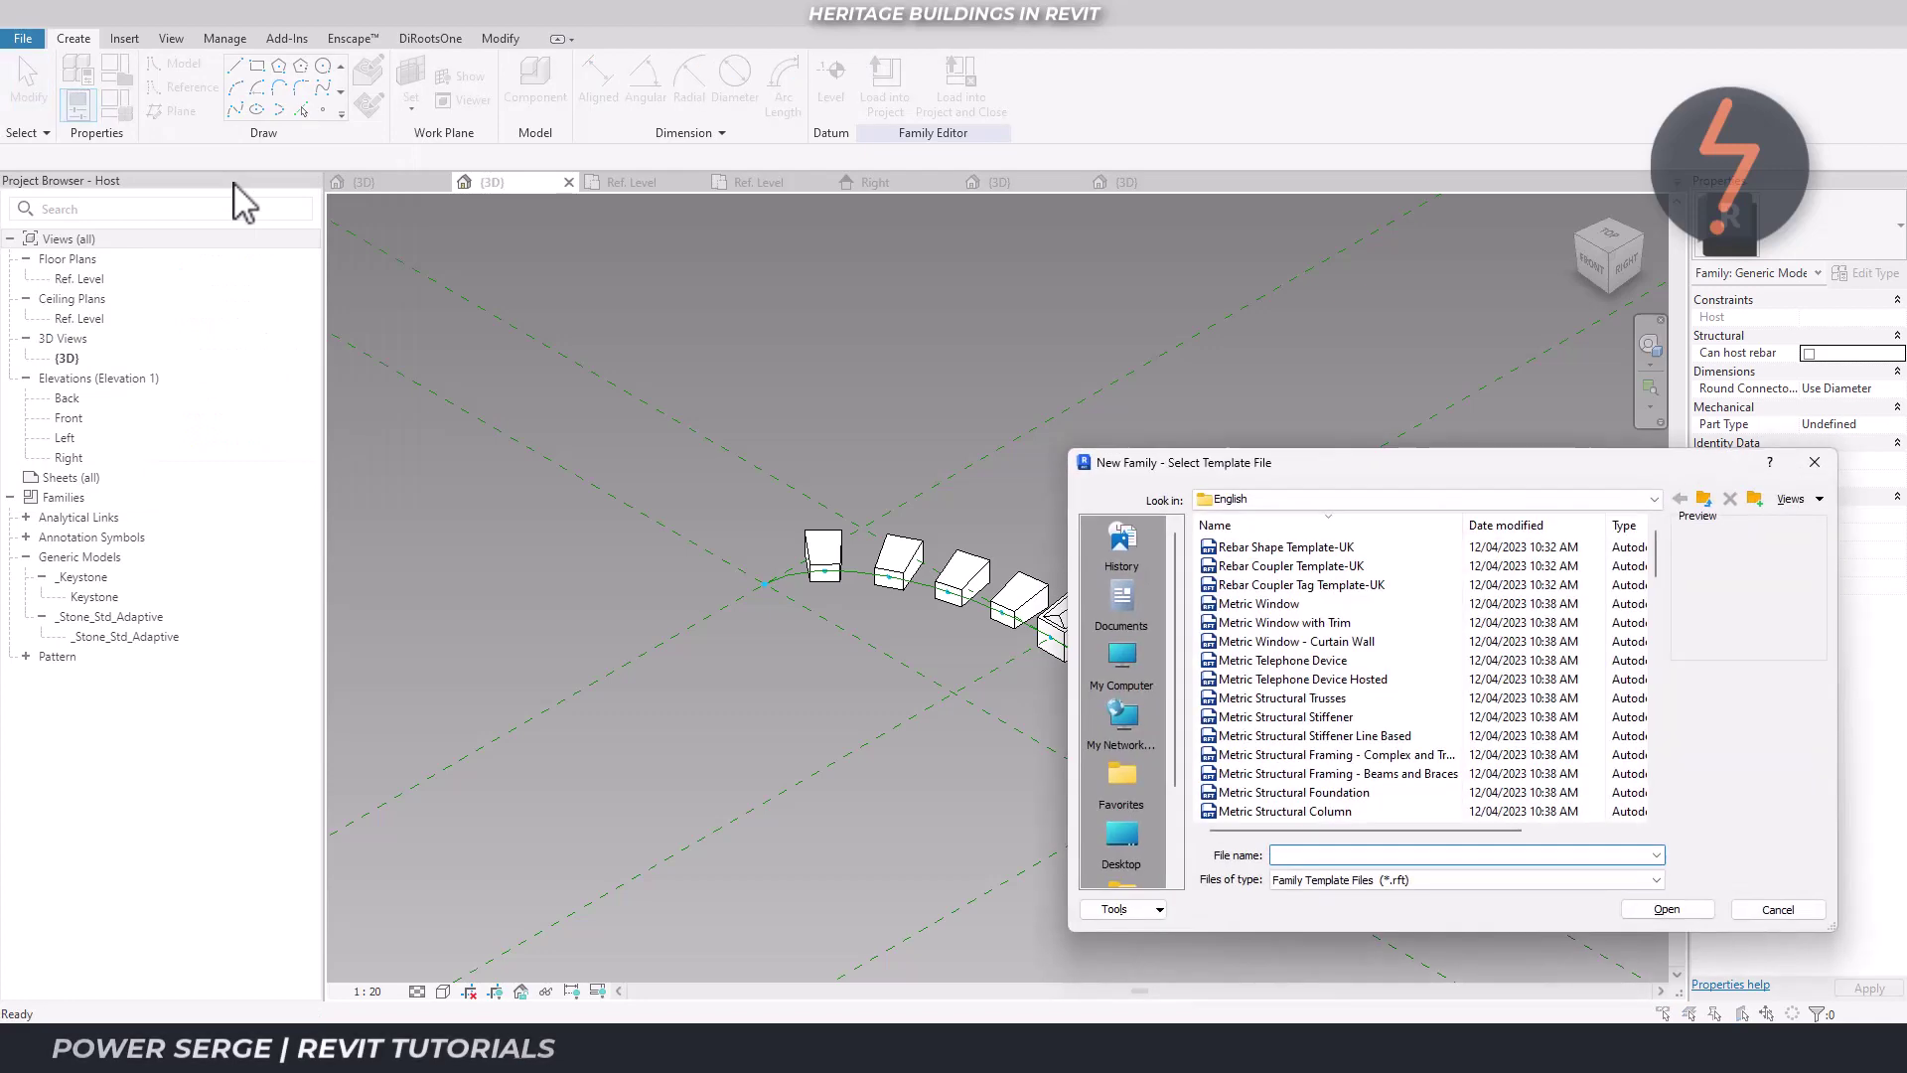
{"action": "scroll", "coordinate": [1331, 660], "scroll_direction": "down", "scroll_amount": 15}
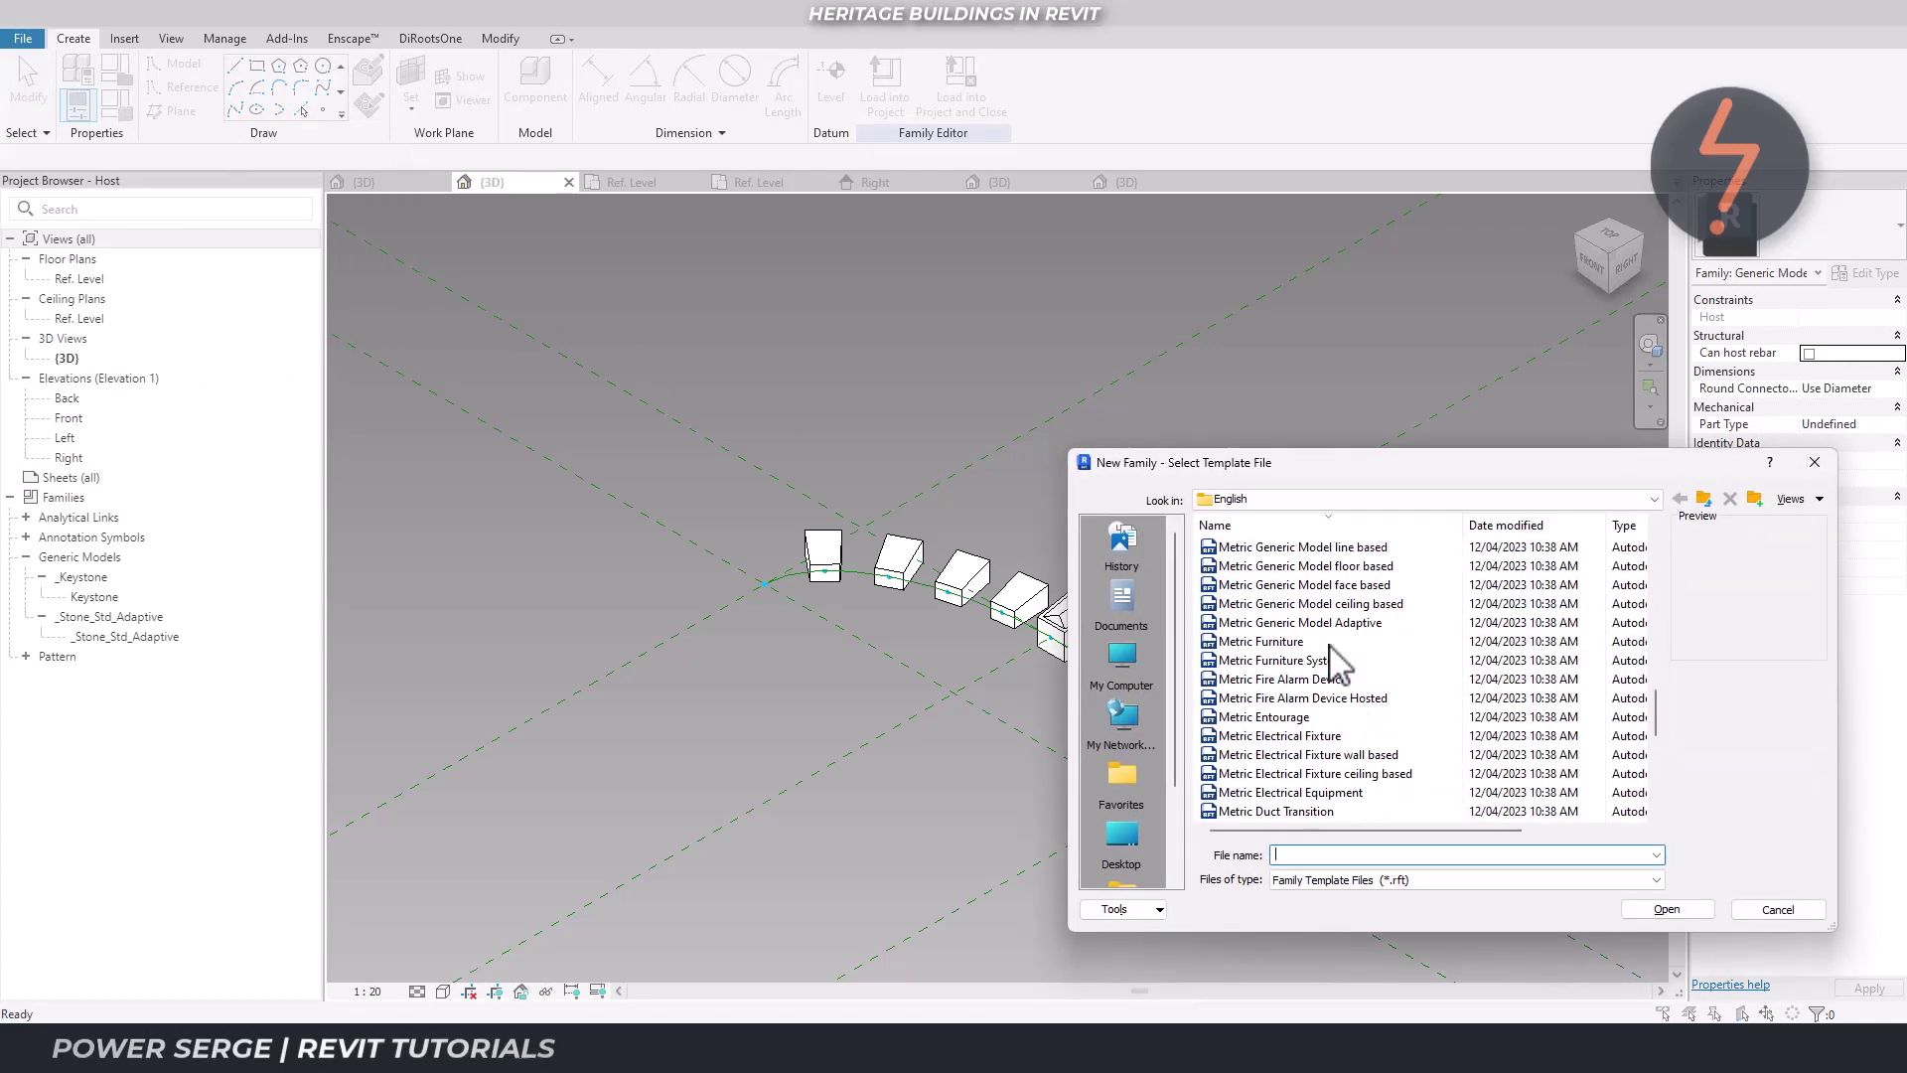
{"action": "left_click", "coordinate": [1323, 586]}
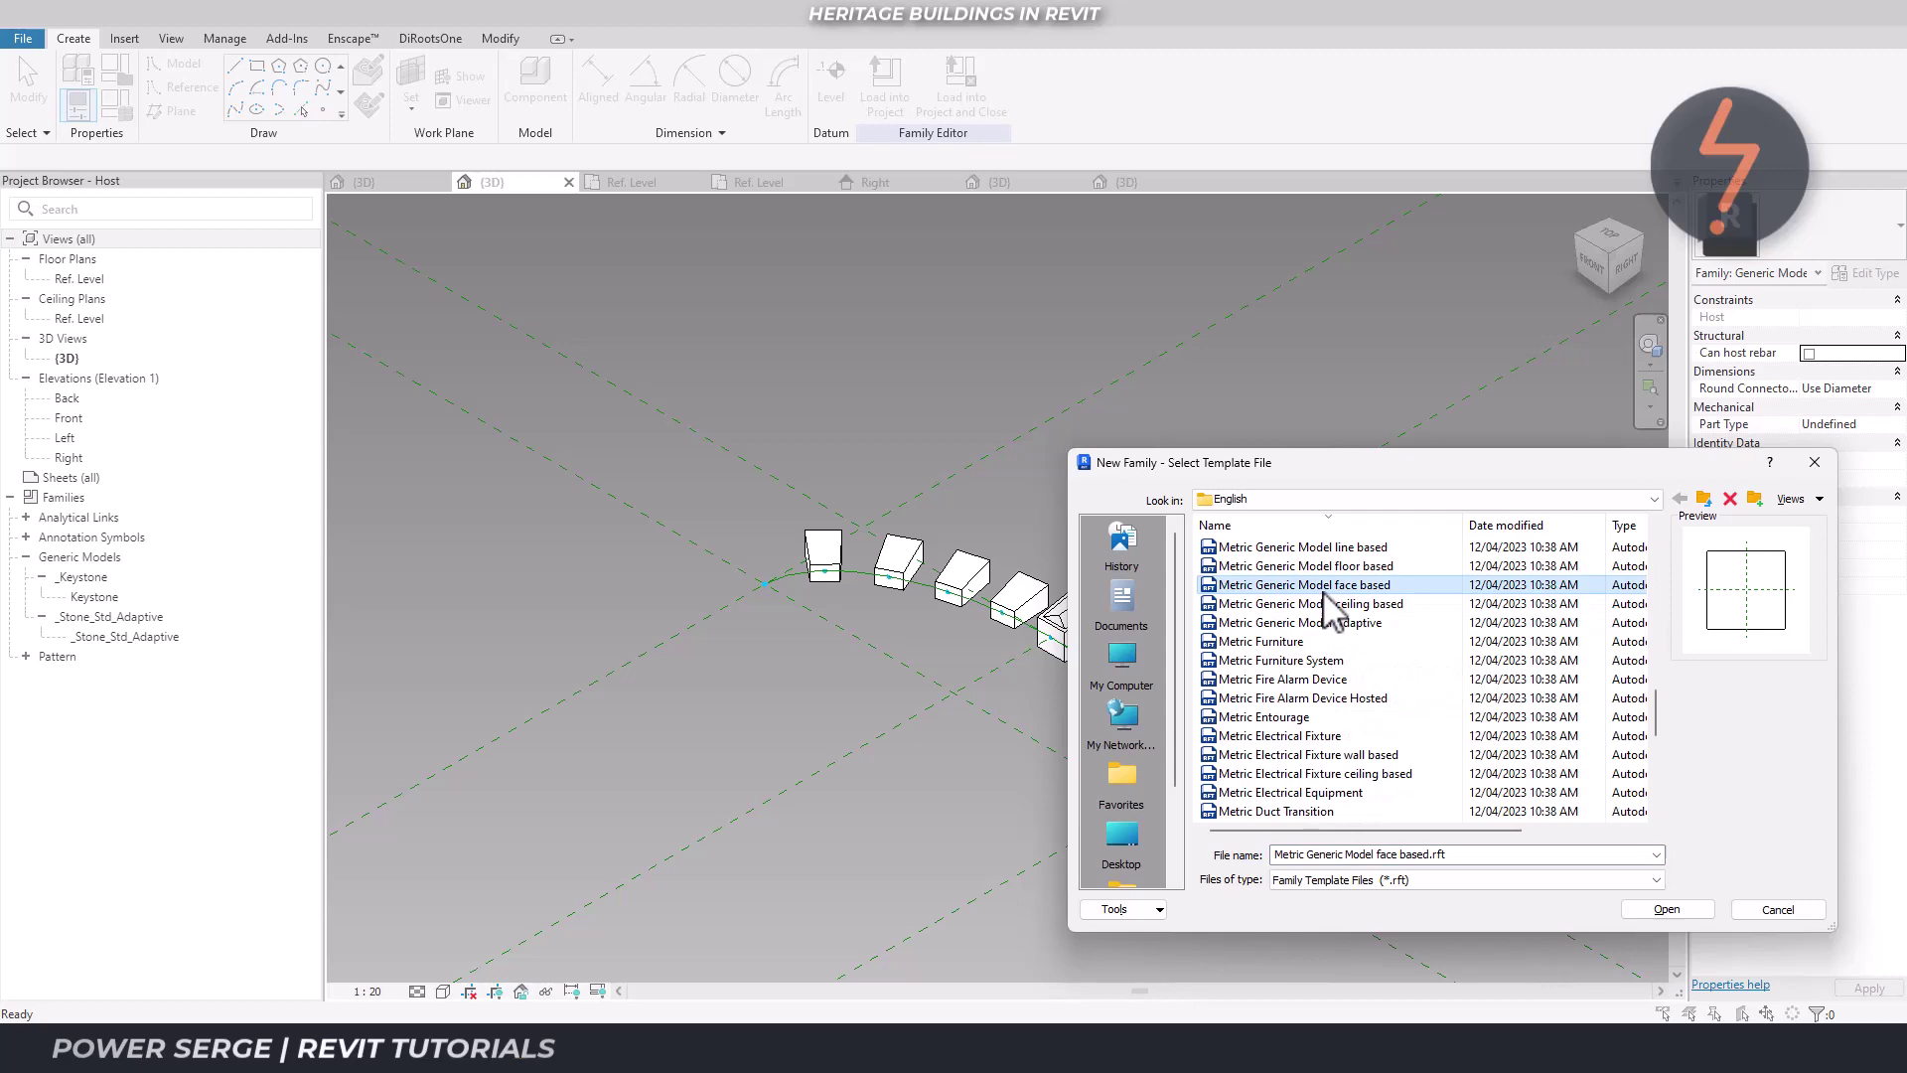
{"action": "left_click", "coordinate": [1650, 906]}
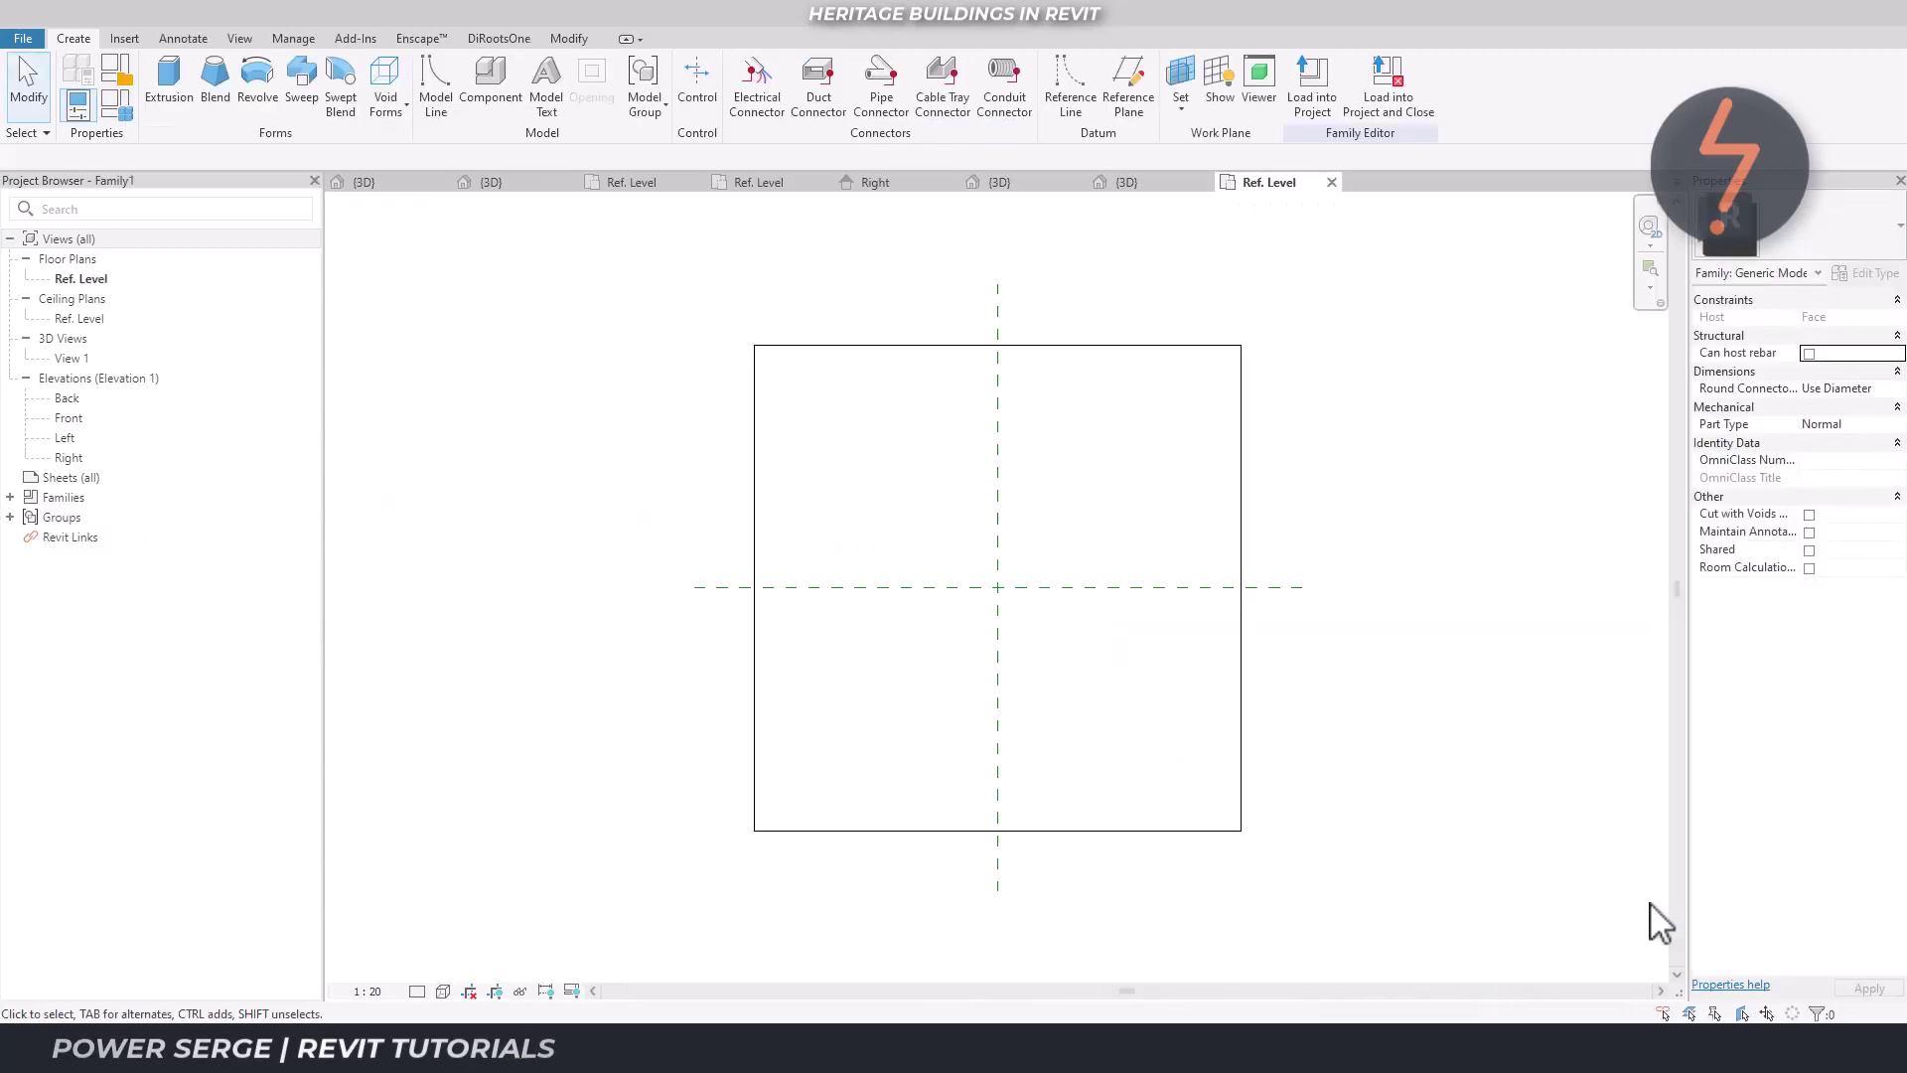
Draw a model-line rectangle around the reference-plane intersection
{"action": "left_click", "coordinate": [441, 113]}
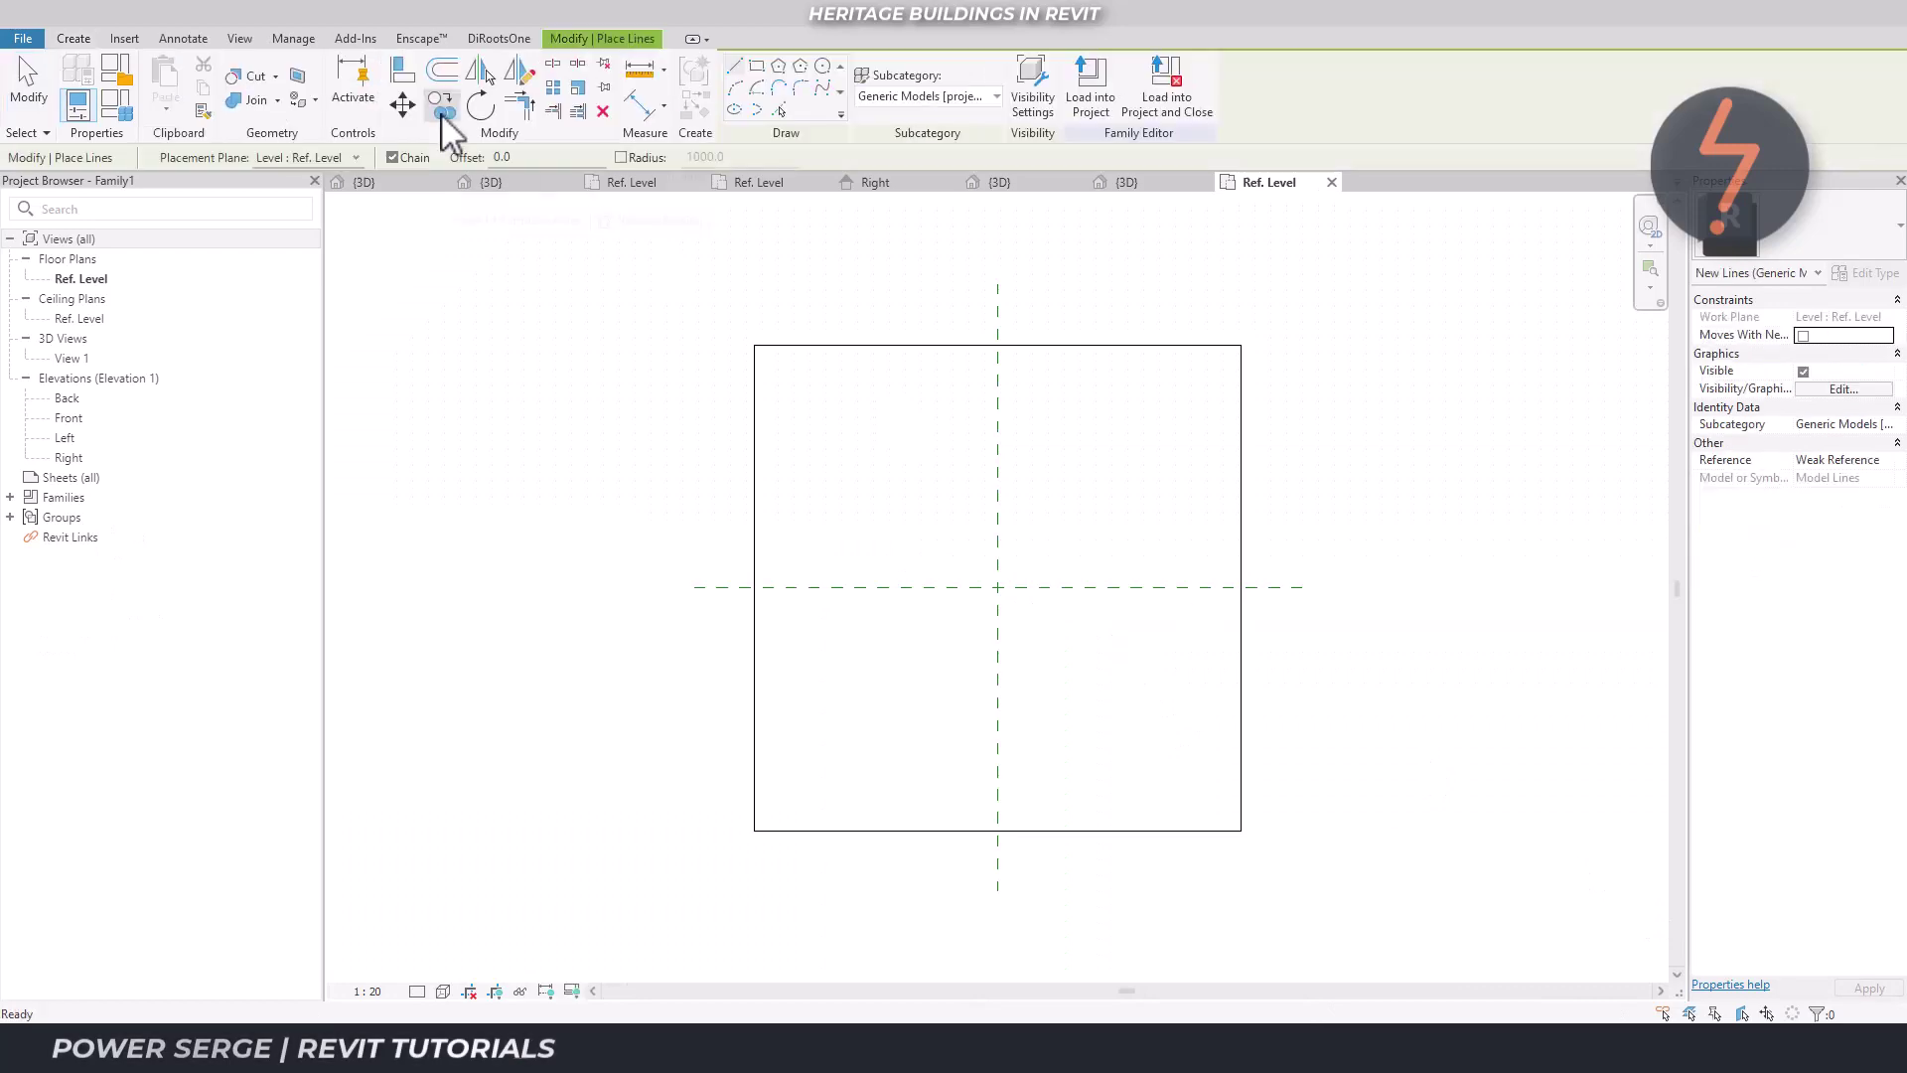
{"action": "left_click", "coordinate": [759, 68]}
{"action": "left_click", "coordinate": [925, 528]}
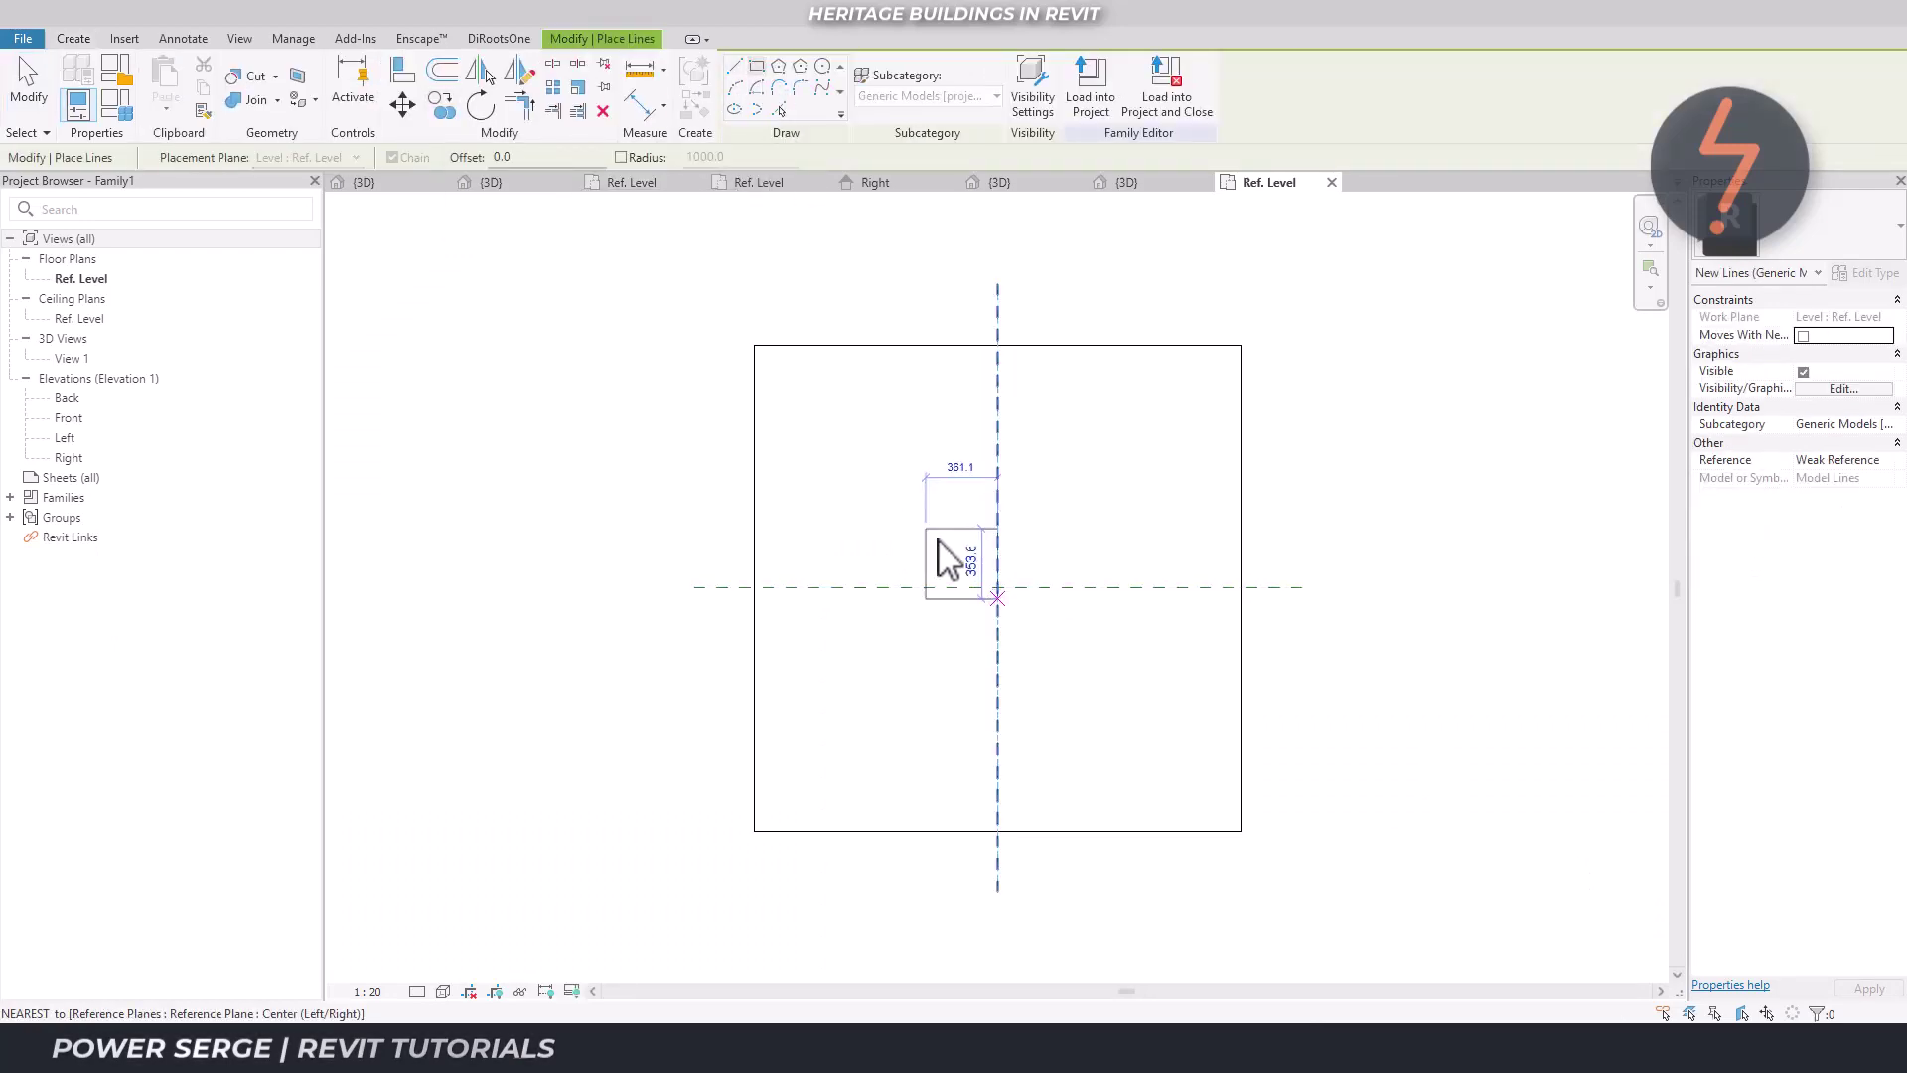
{"action": "left_click", "coordinate": [1064, 655]}
{"action": "key", "text": "Escape"}
{"action": "key", "text": "Escape"}
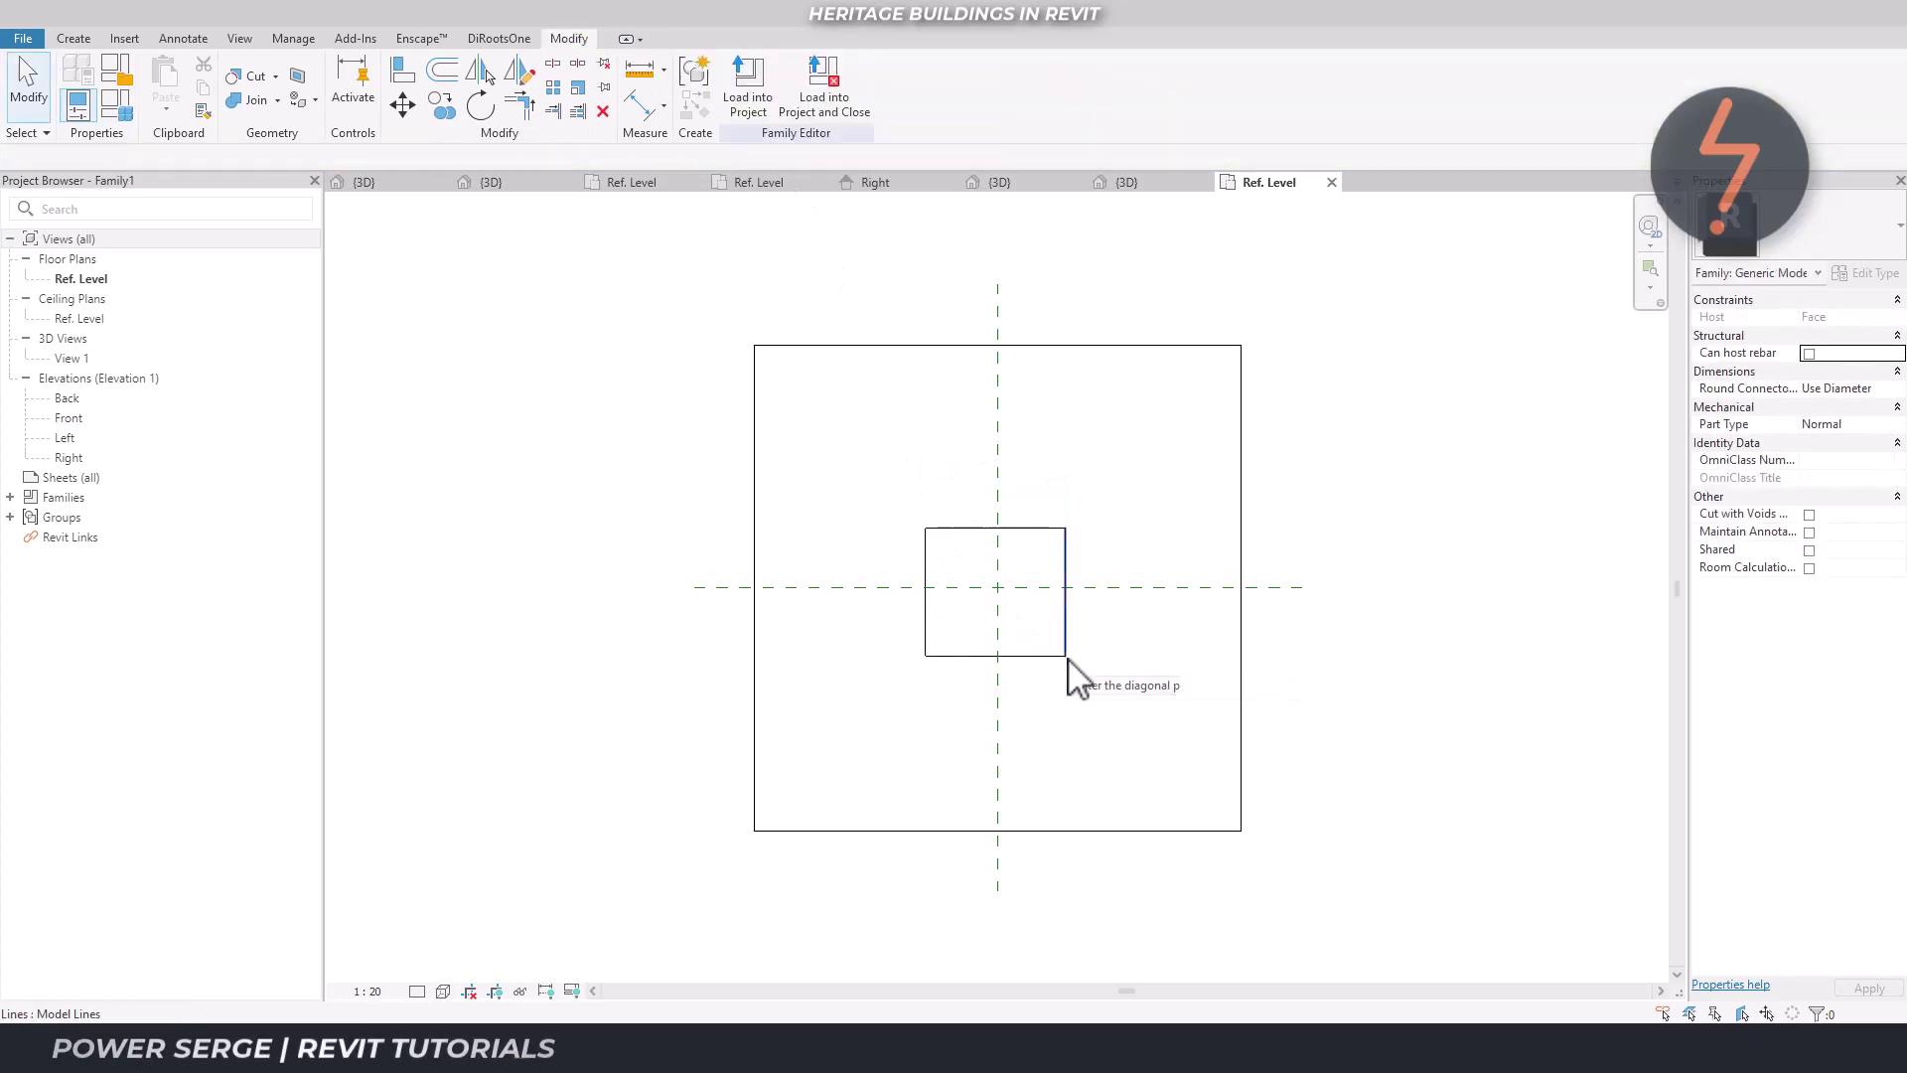
Add edge-to-centre-plane-to-edge aligned dimension strings horizontally (361 | 339) and vertically
{"action": "key", "text": "d"}
{"action": "key", "text": "i"}
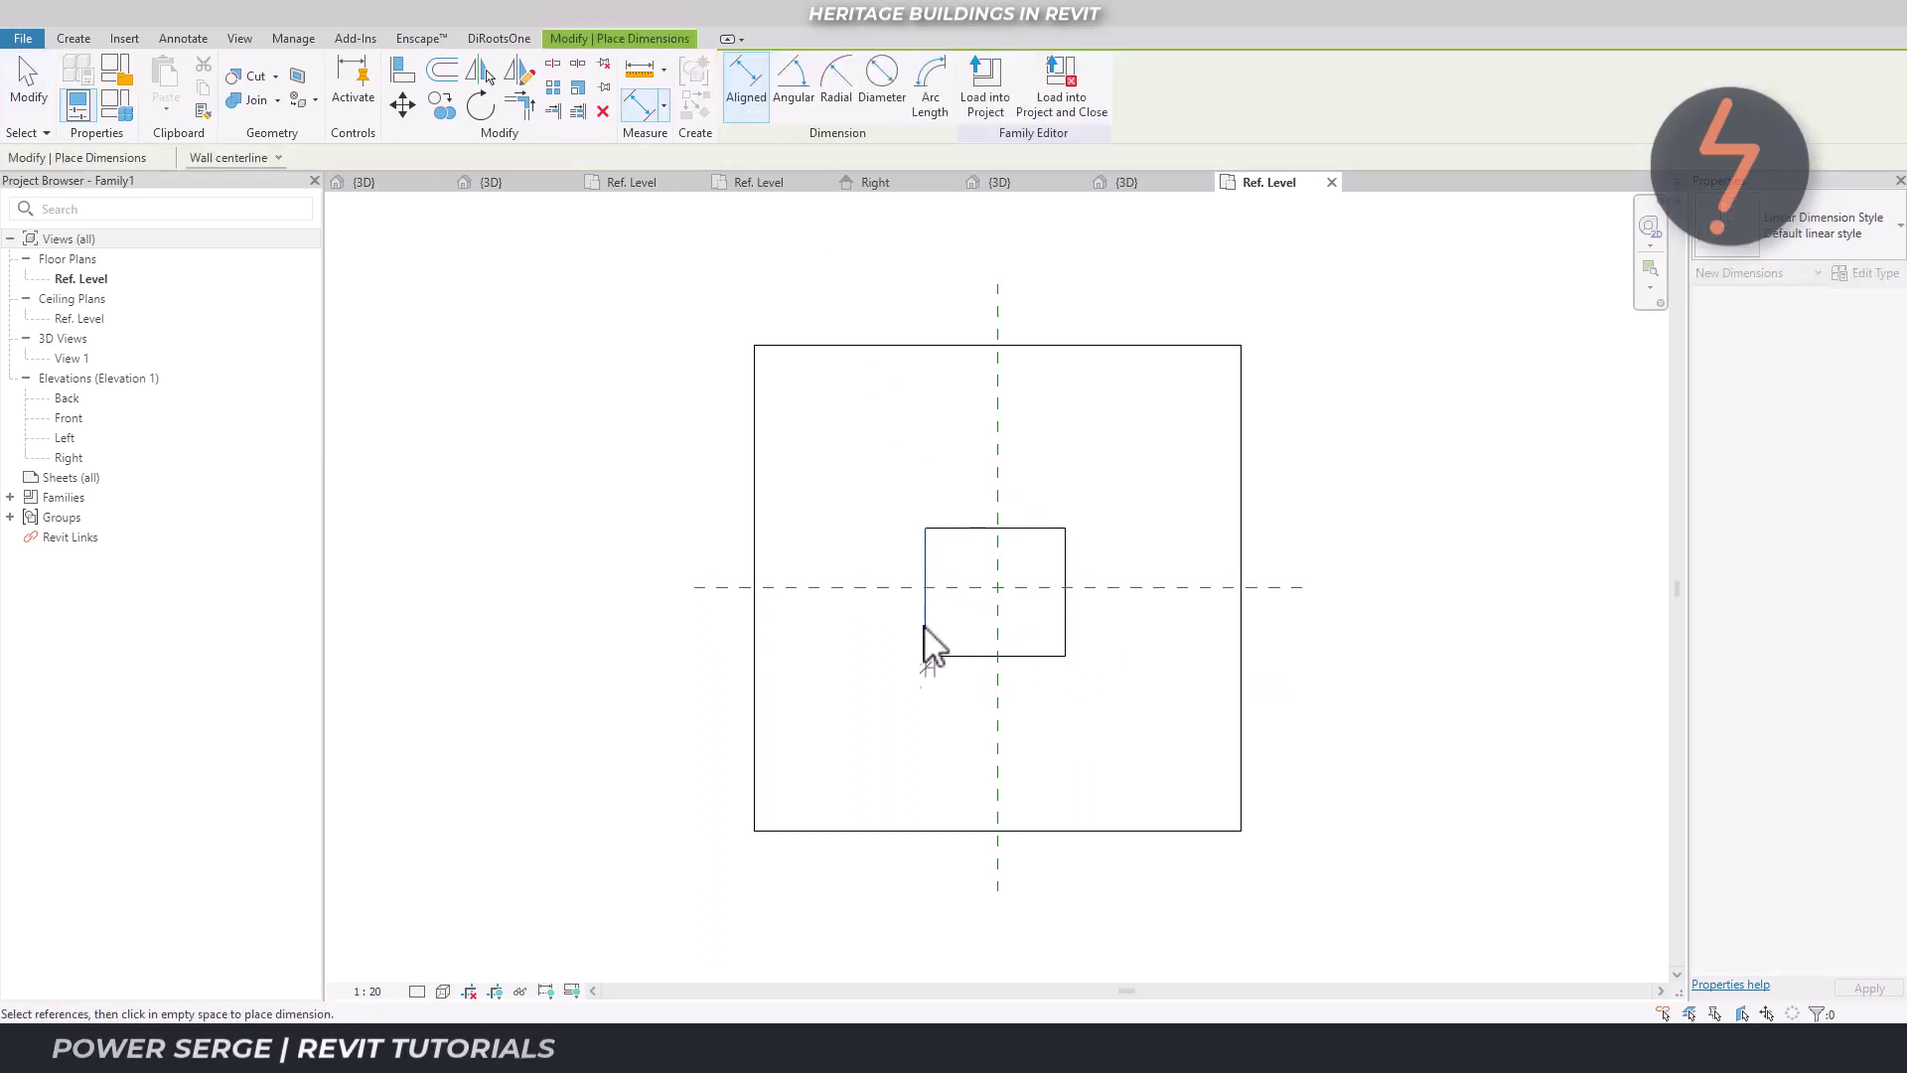
{"action": "left_click", "coordinate": [924, 646]}
{"action": "left_click", "coordinate": [998, 717]}
{"action": "left_click", "coordinate": [1066, 654]}
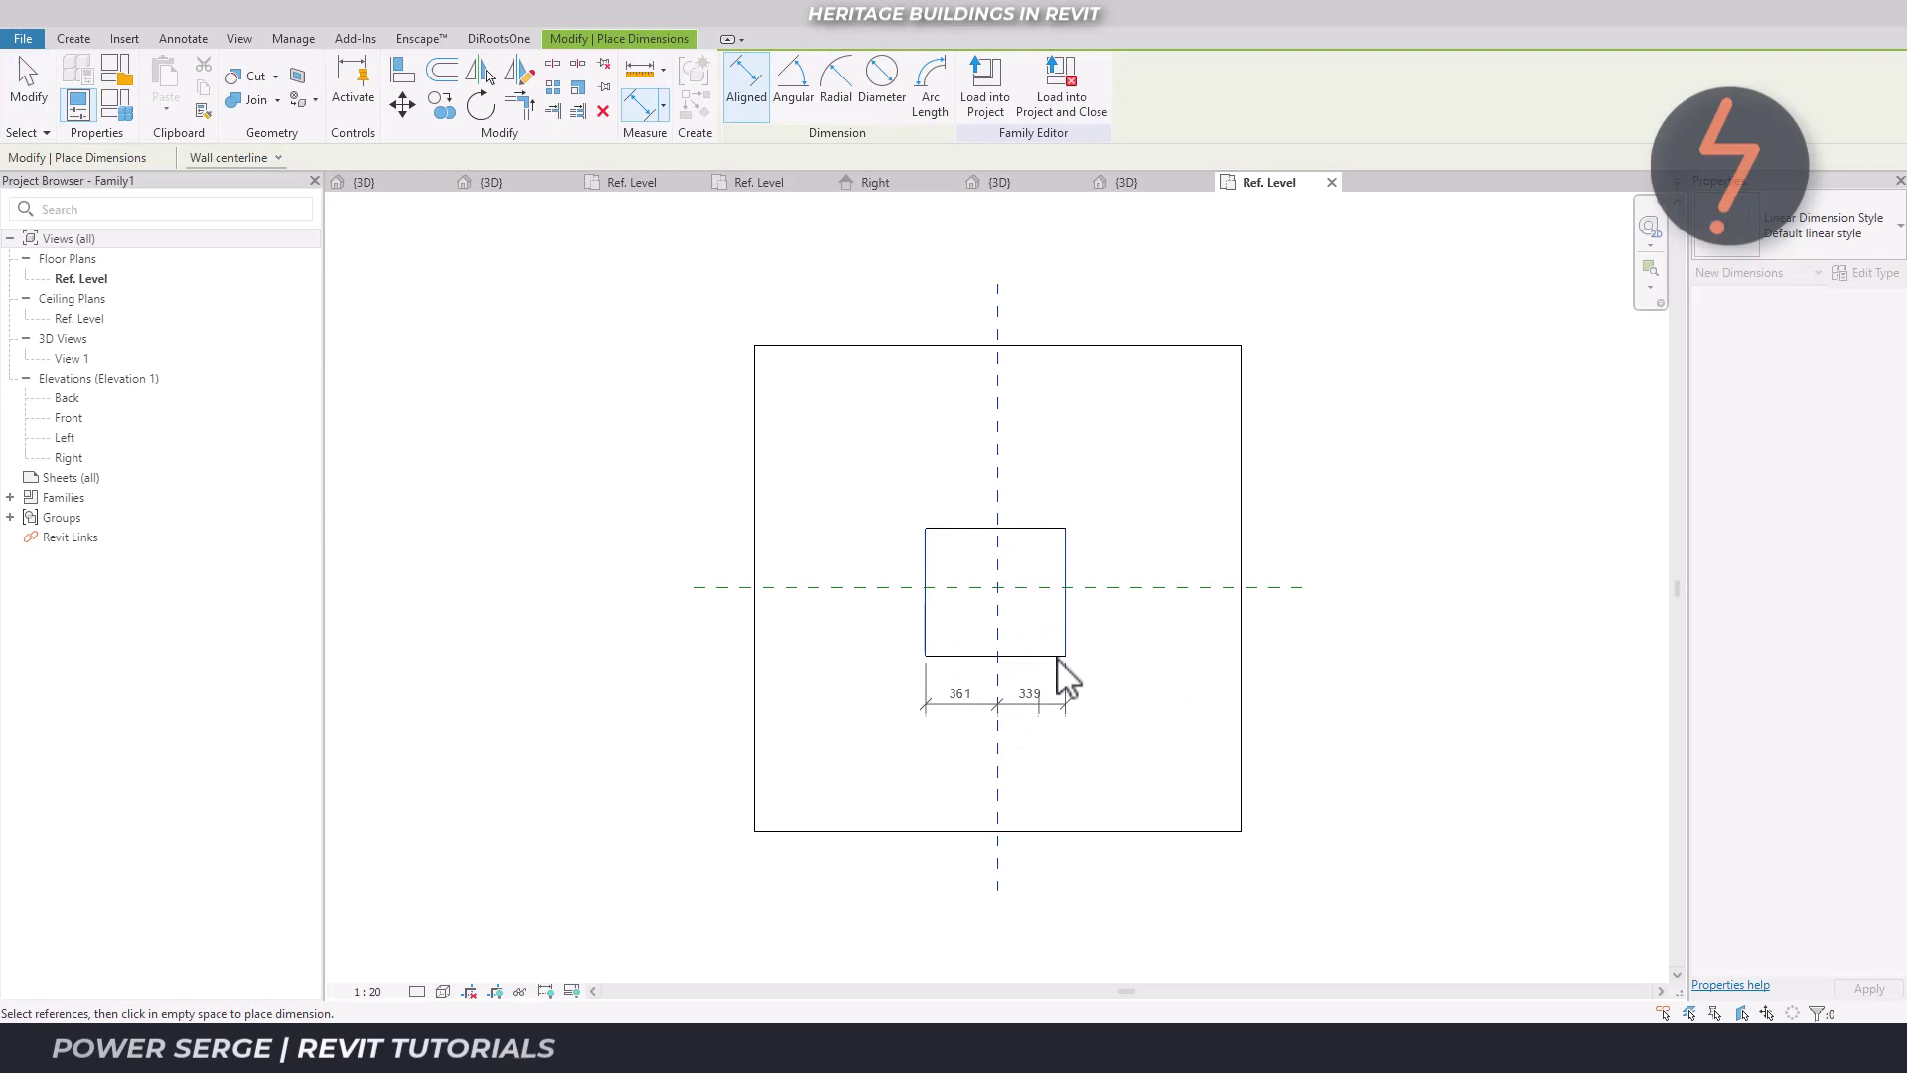
{"action": "left_click", "coordinate": [1039, 721]}
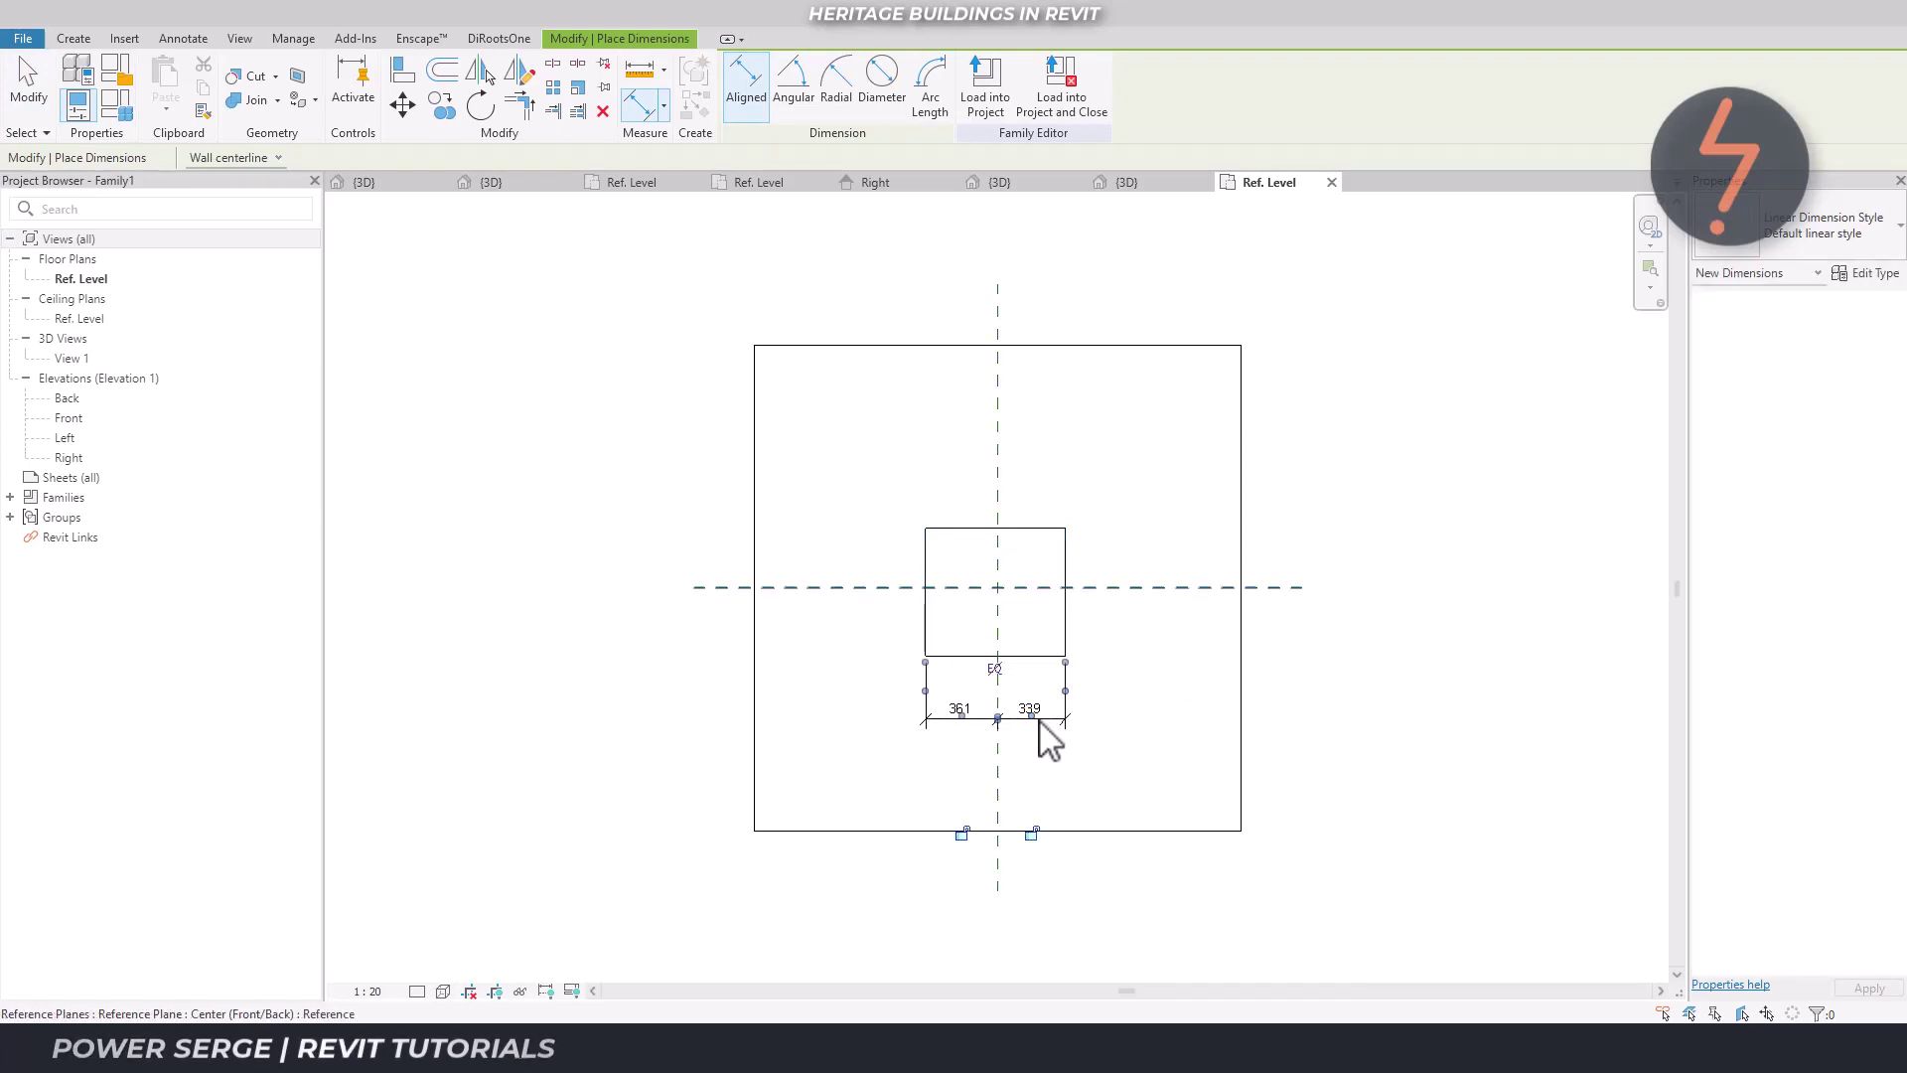
{"action": "left_click", "coordinate": [1055, 657]}
{"action": "left_click", "coordinate": [1079, 587]}
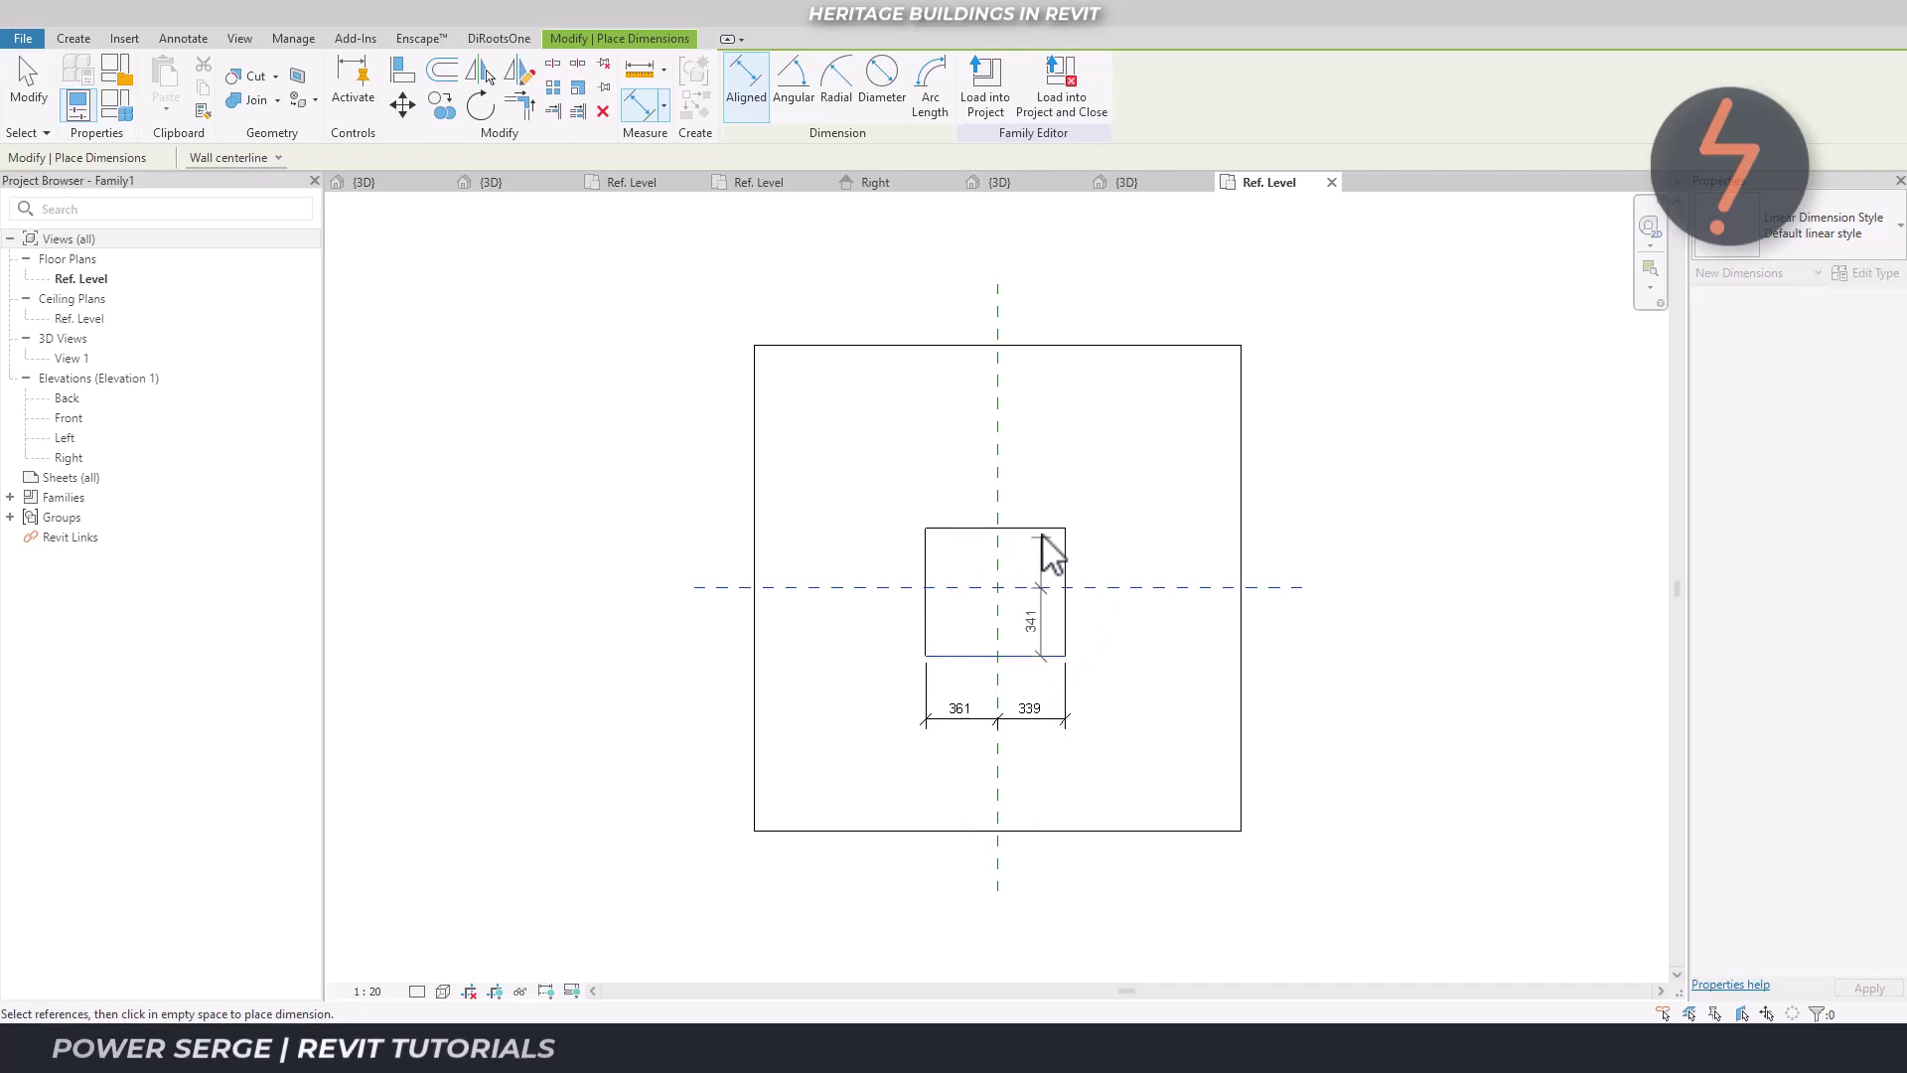
{"action": "left_click", "coordinate": [1043, 531]}
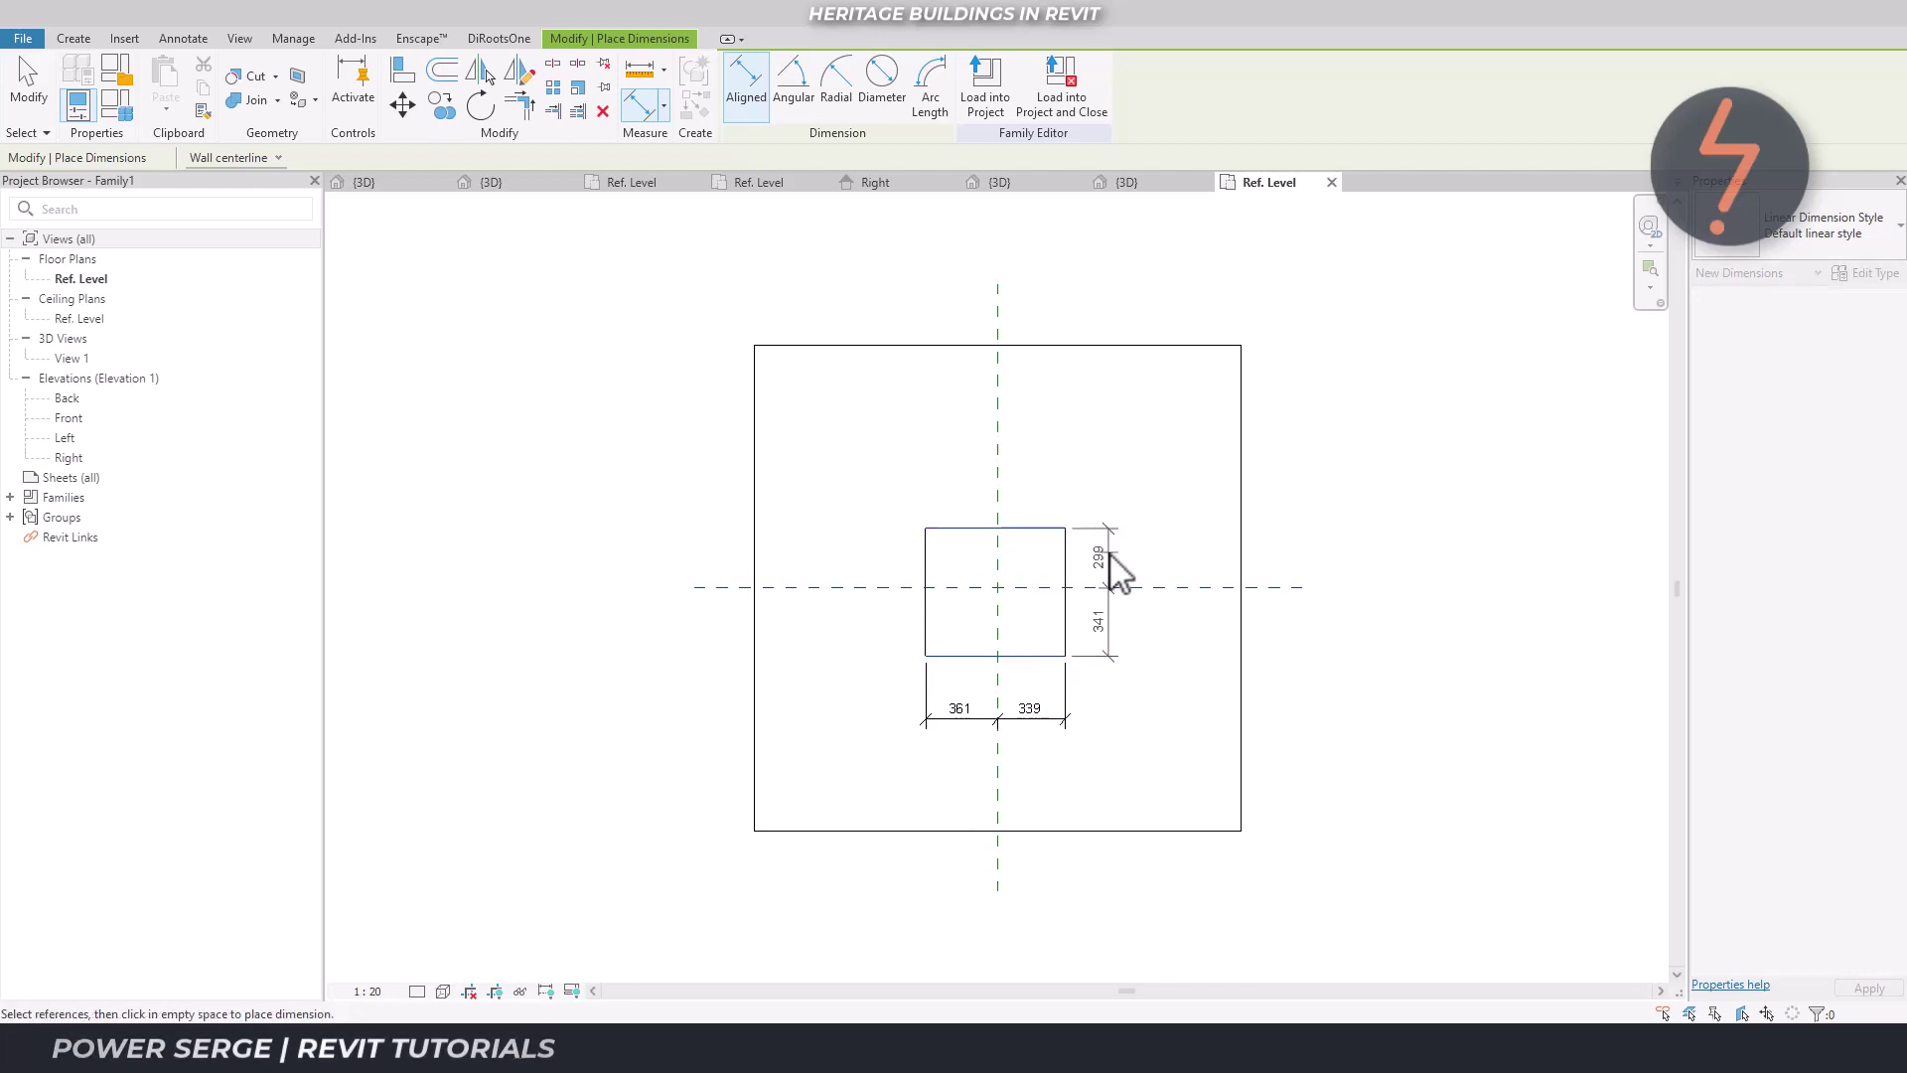
{"action": "left_click", "coordinate": [1117, 571]}
{"action": "key", "text": "Escape"}
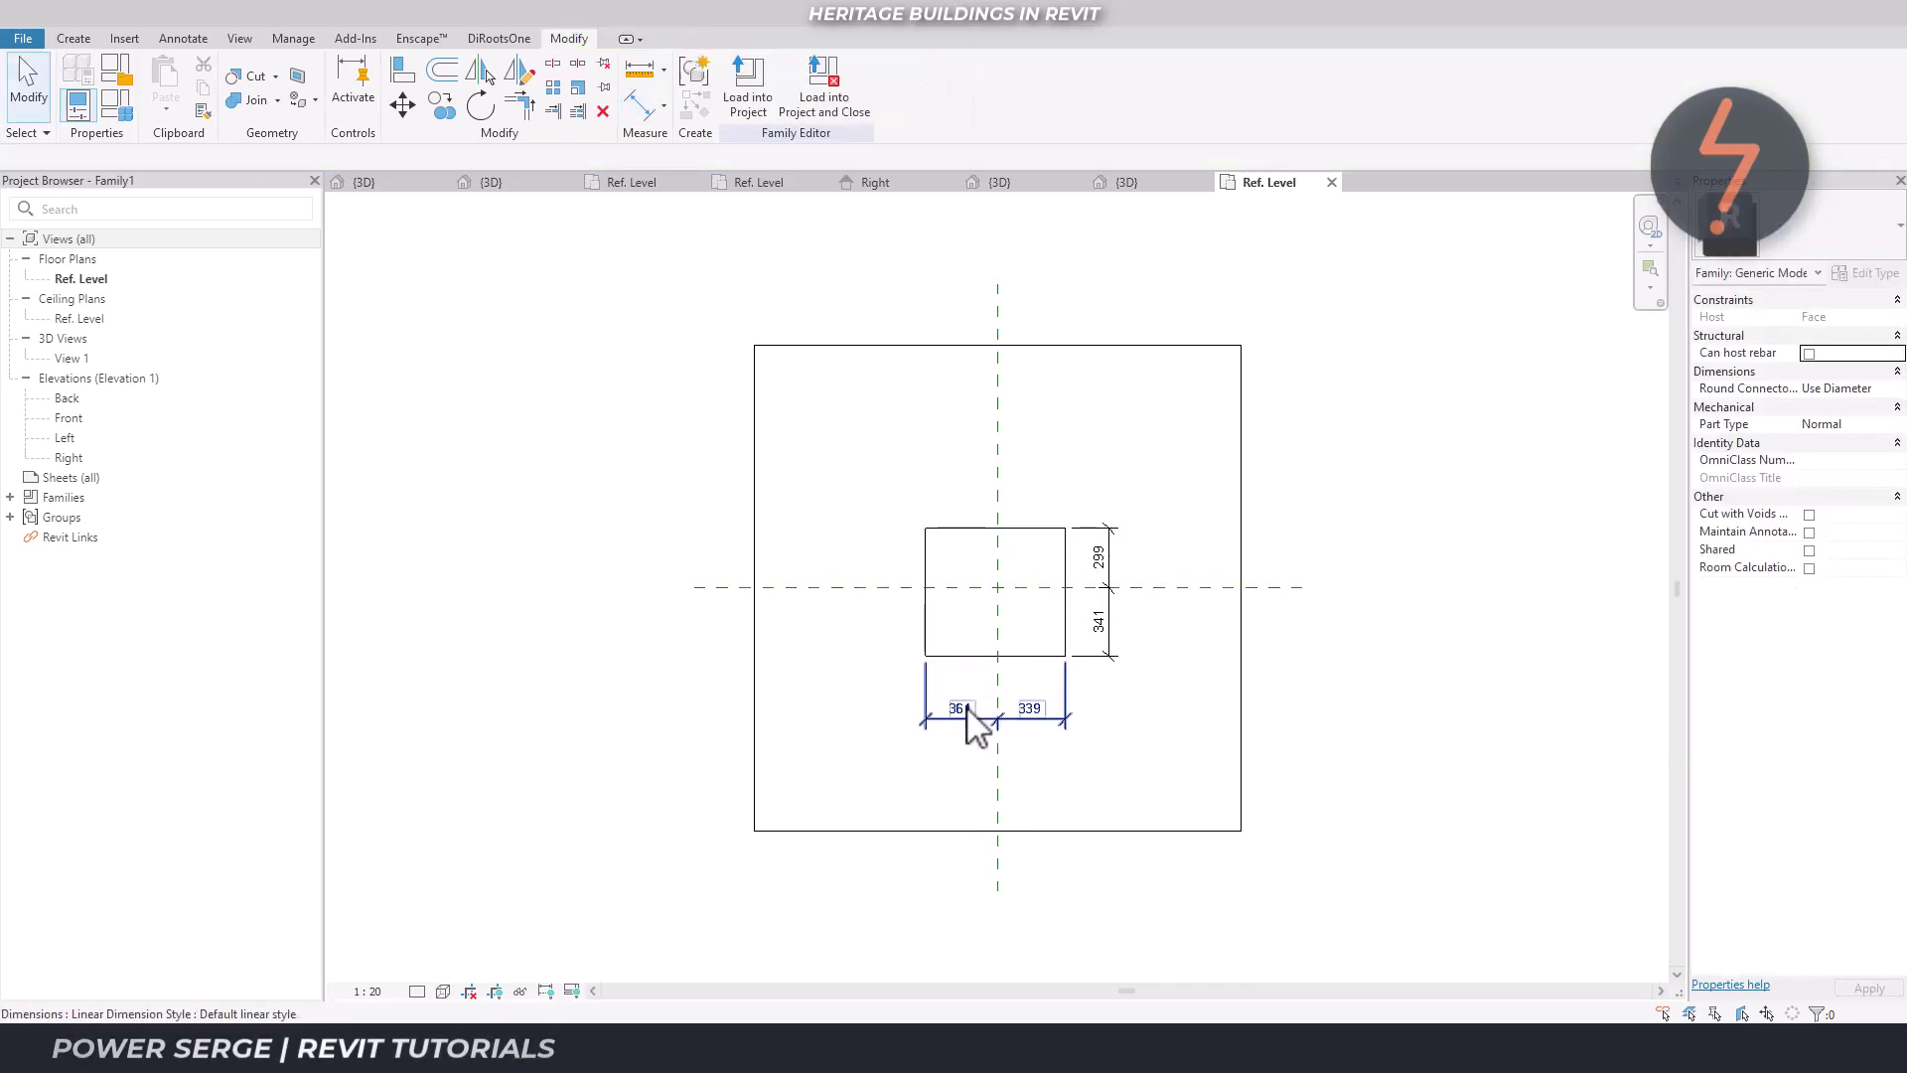
Toggle EQ on both dimension strings to centre the rectangle on the reference planes
{"action": "left_click", "coordinate": [972, 717]}
{"action": "left_click", "coordinate": [1005, 683]}
{"action": "left_click", "coordinate": [1102, 637]}
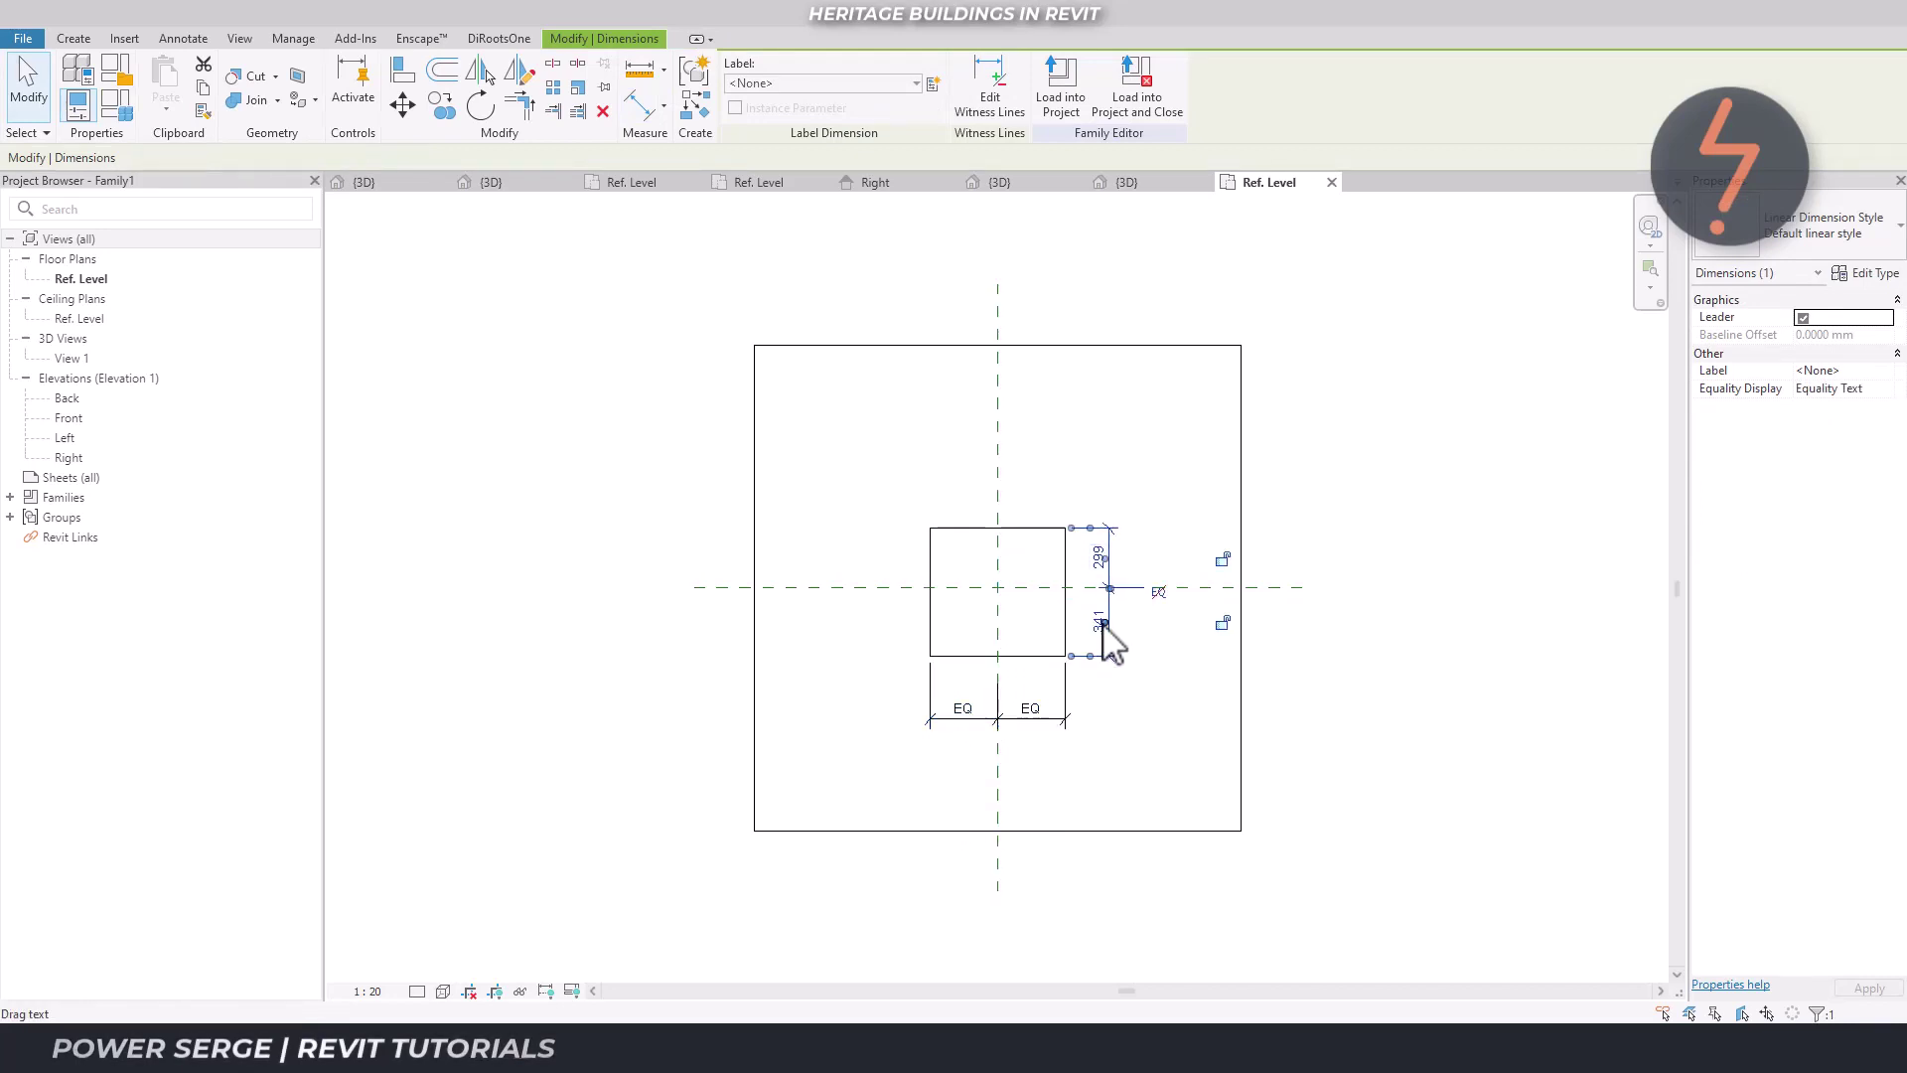
{"action": "left_click", "coordinate": [1158, 592]}
{"action": "left_click", "coordinate": [1142, 685]}
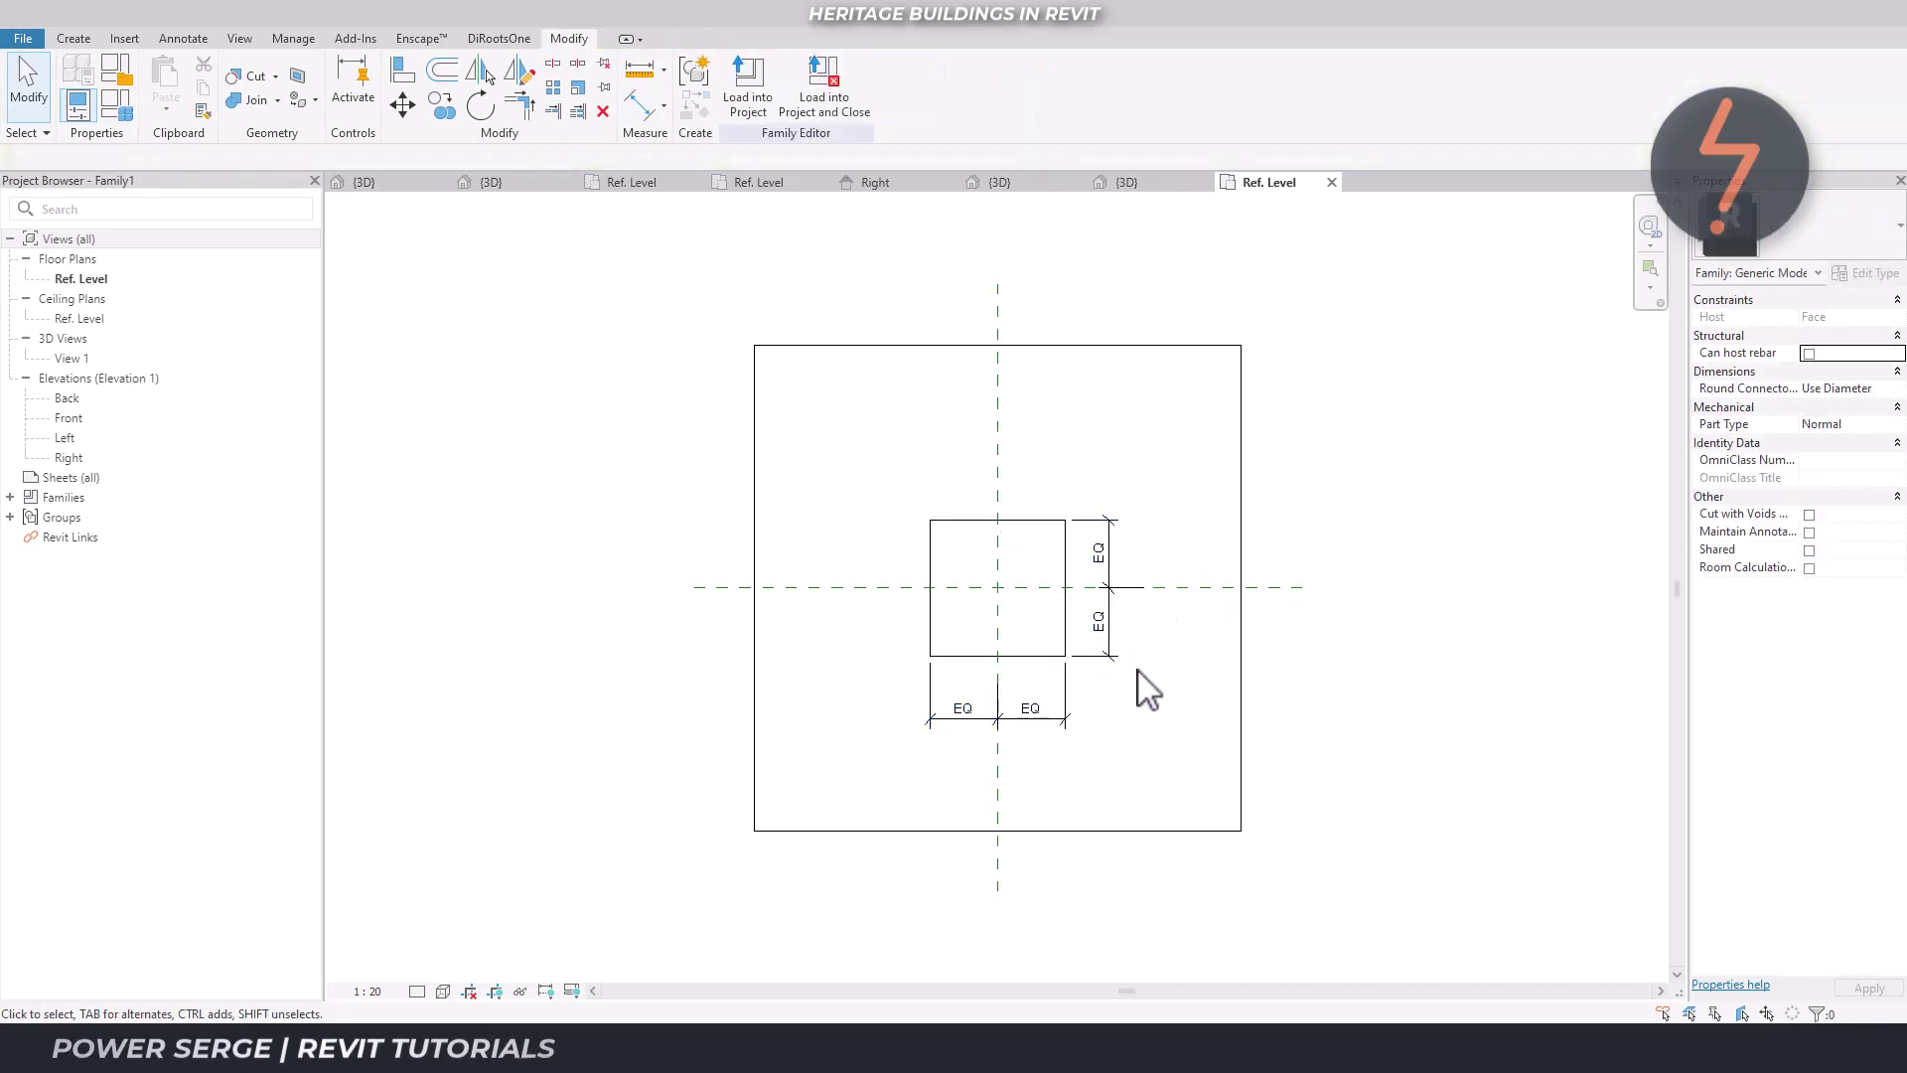
Add overall dimensions of 682 vertically and 678 horizontally
{"action": "key", "text": "d"}
{"action": "key", "text": "i"}
{"action": "left_click", "coordinate": [1040, 655]}
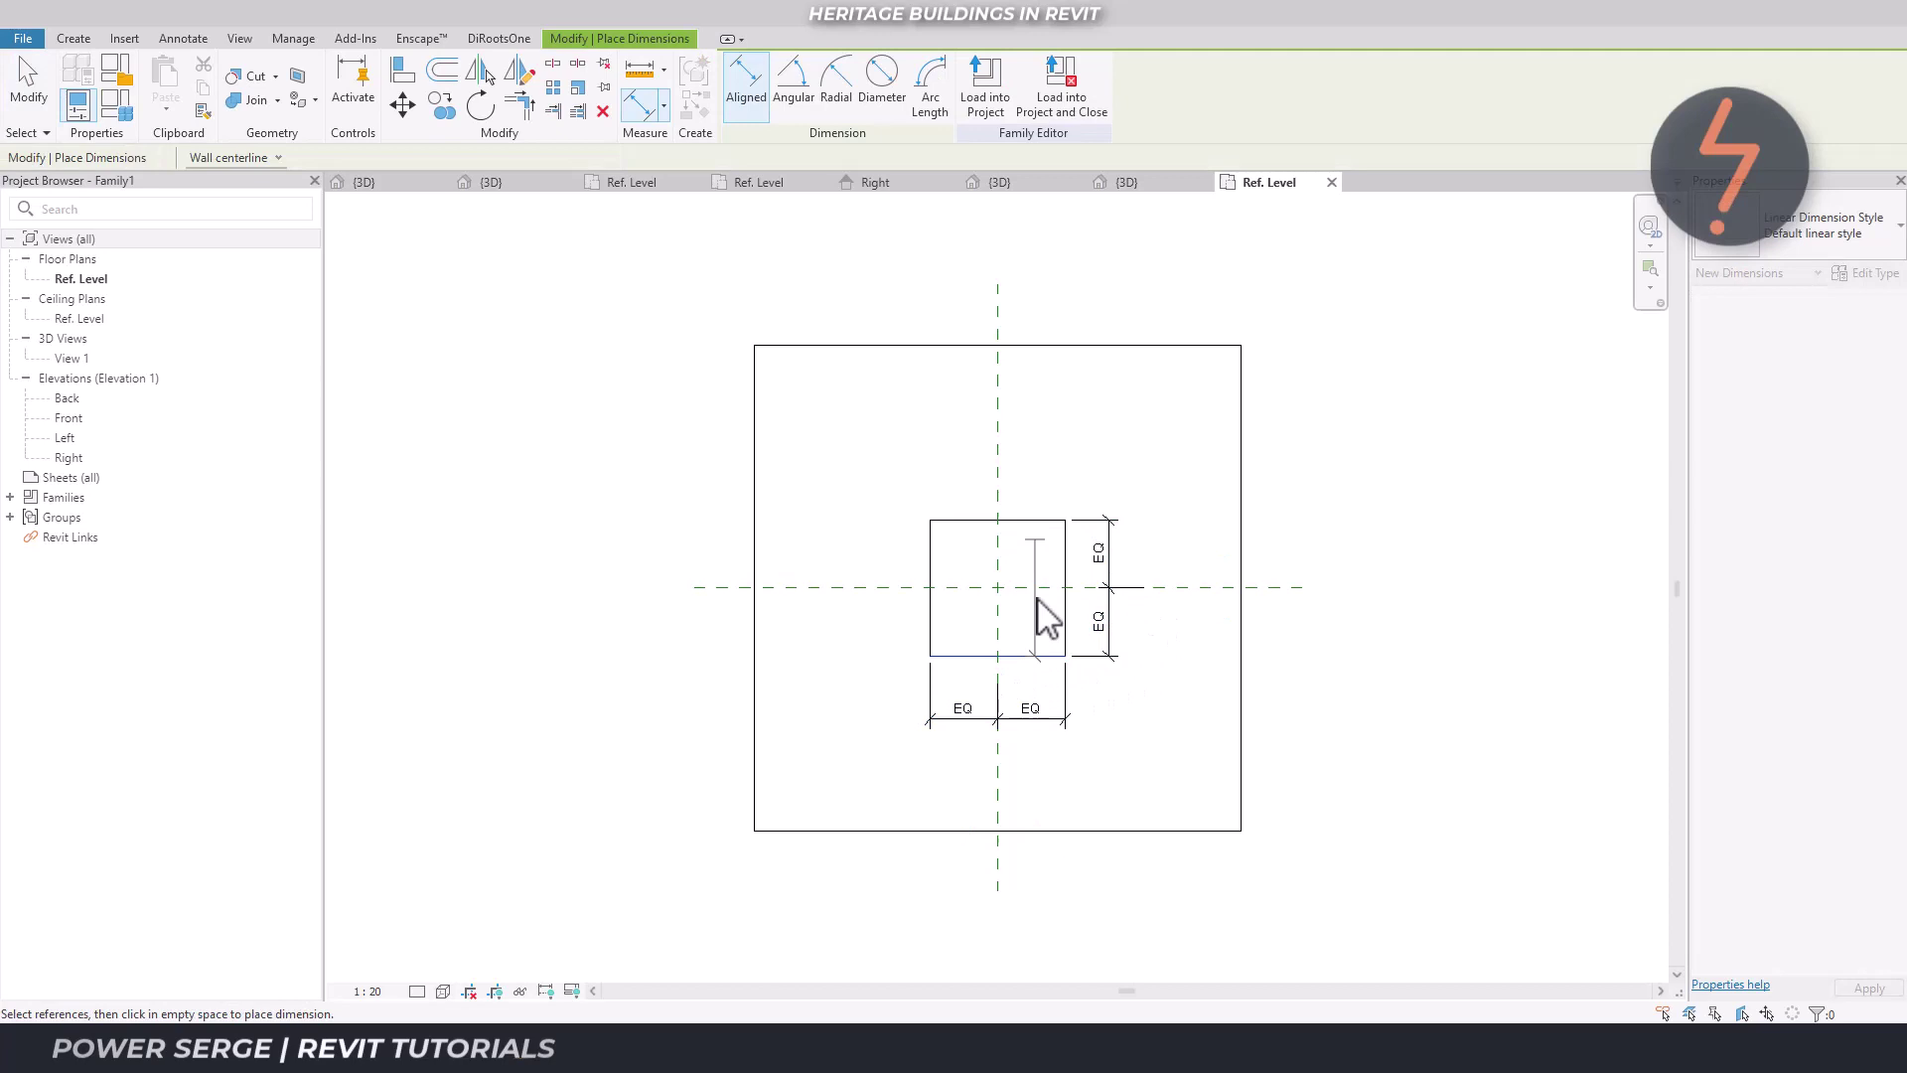
{"action": "left_click", "coordinate": [1039, 519]}
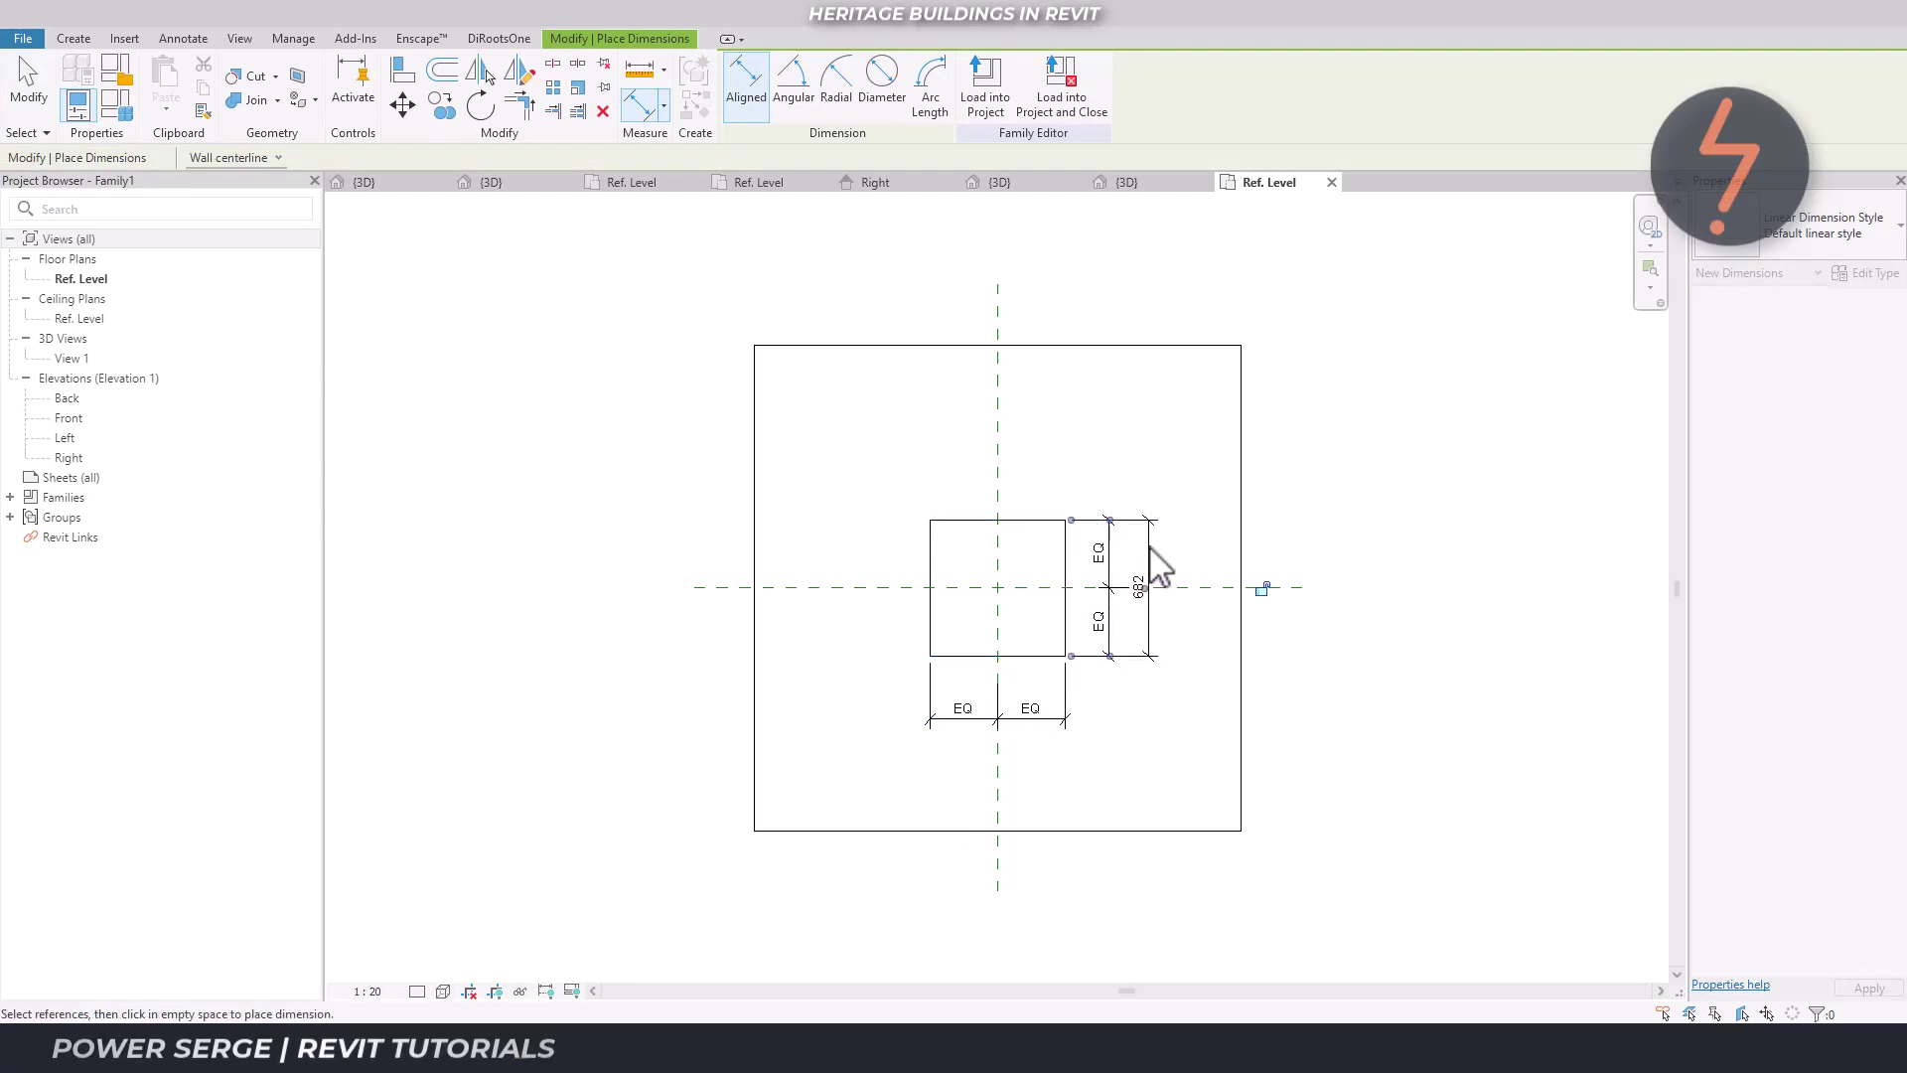
{"action": "left_click", "coordinate": [1155, 568]}
{"action": "left_click", "coordinate": [930, 641]}
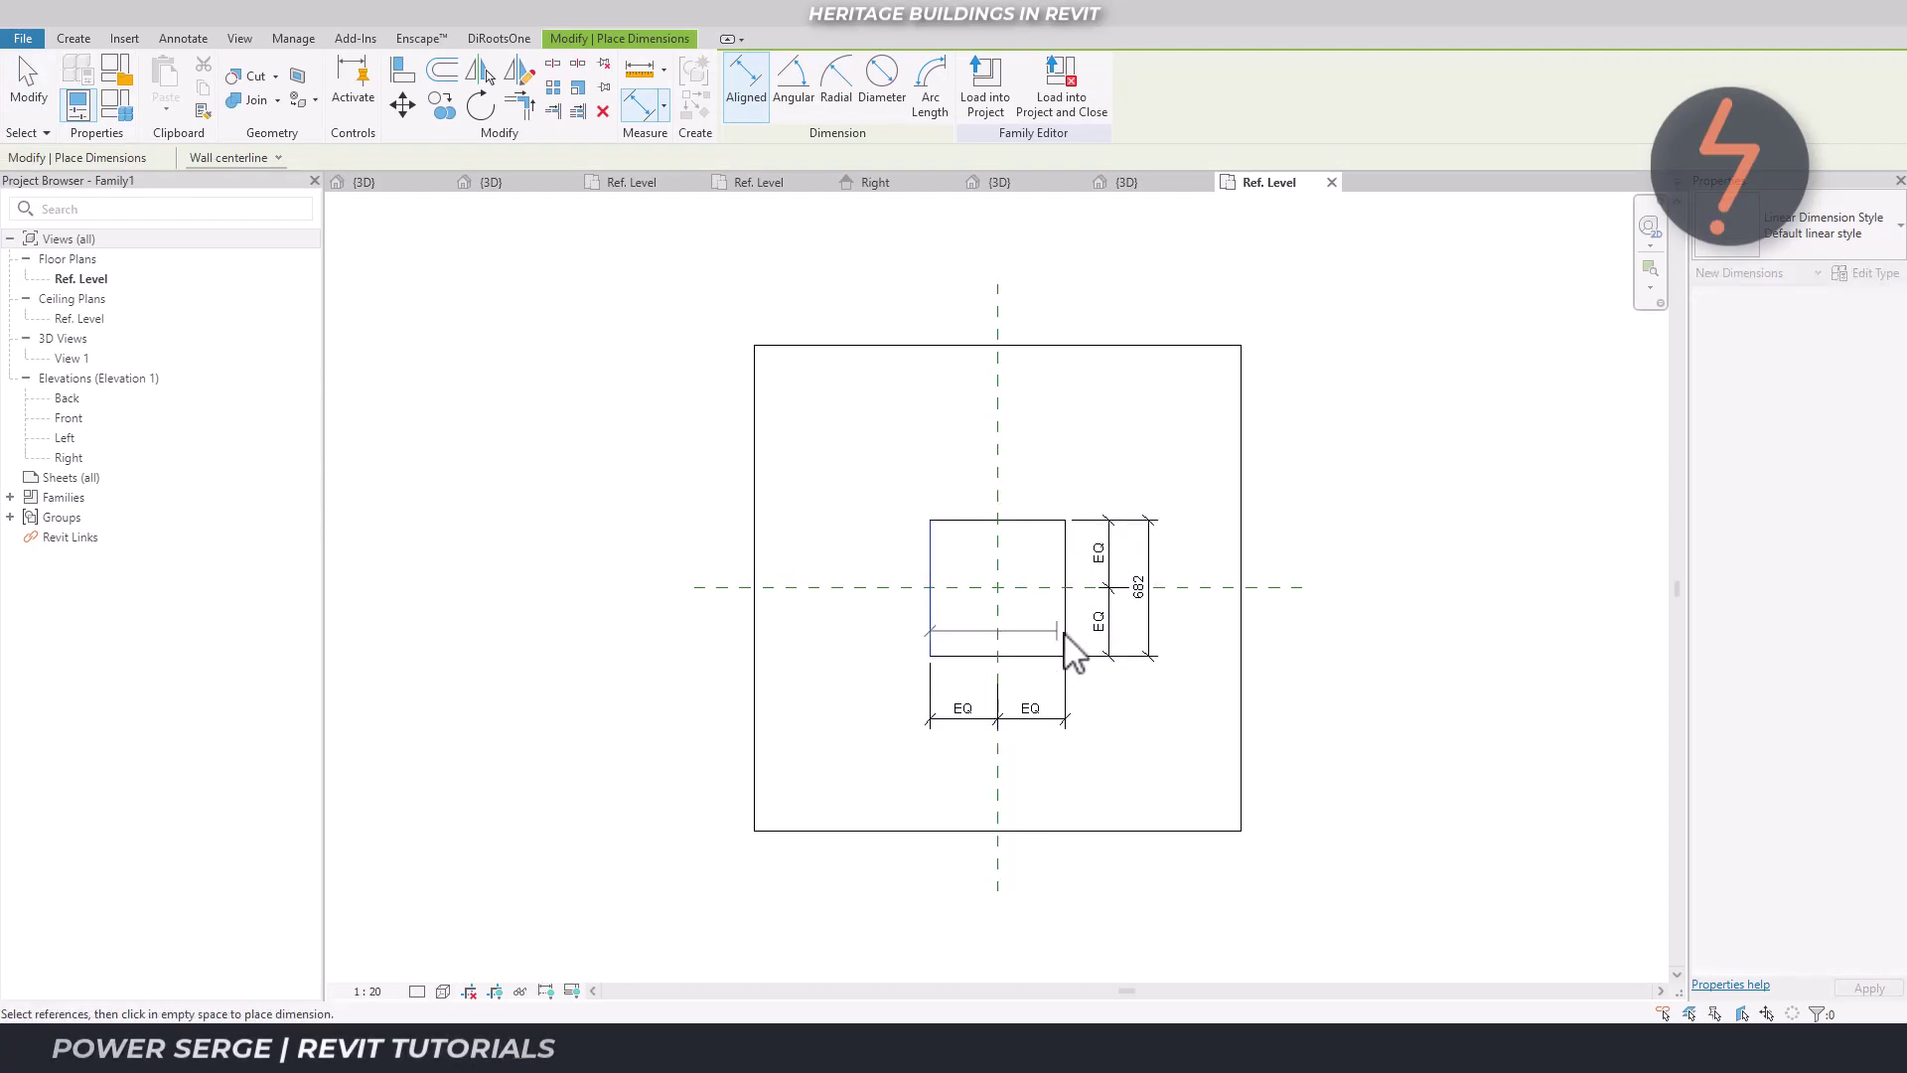
{"action": "left_click", "coordinate": [1064, 636]}
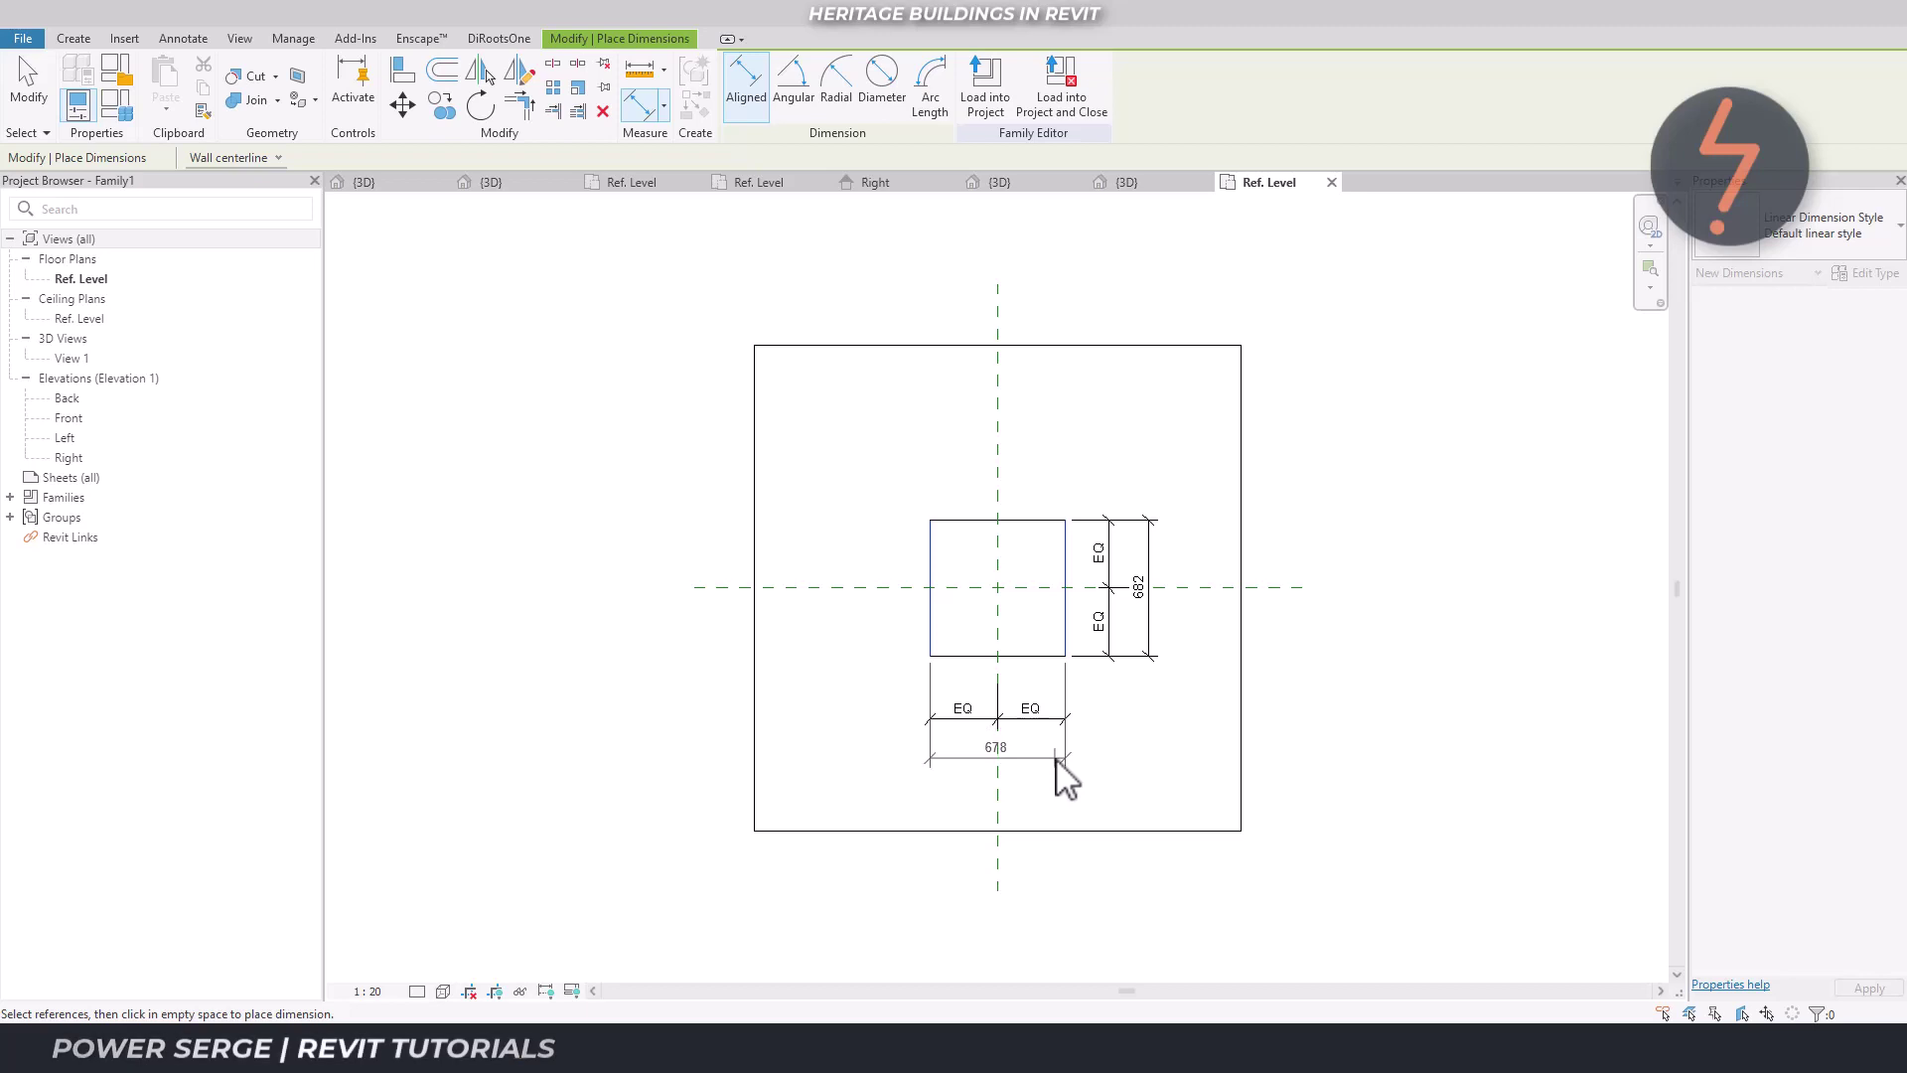
{"action": "left_click", "coordinate": [1058, 759]}
{"action": "key", "text": "Escape"}
{"action": "key", "text": "Escape"}
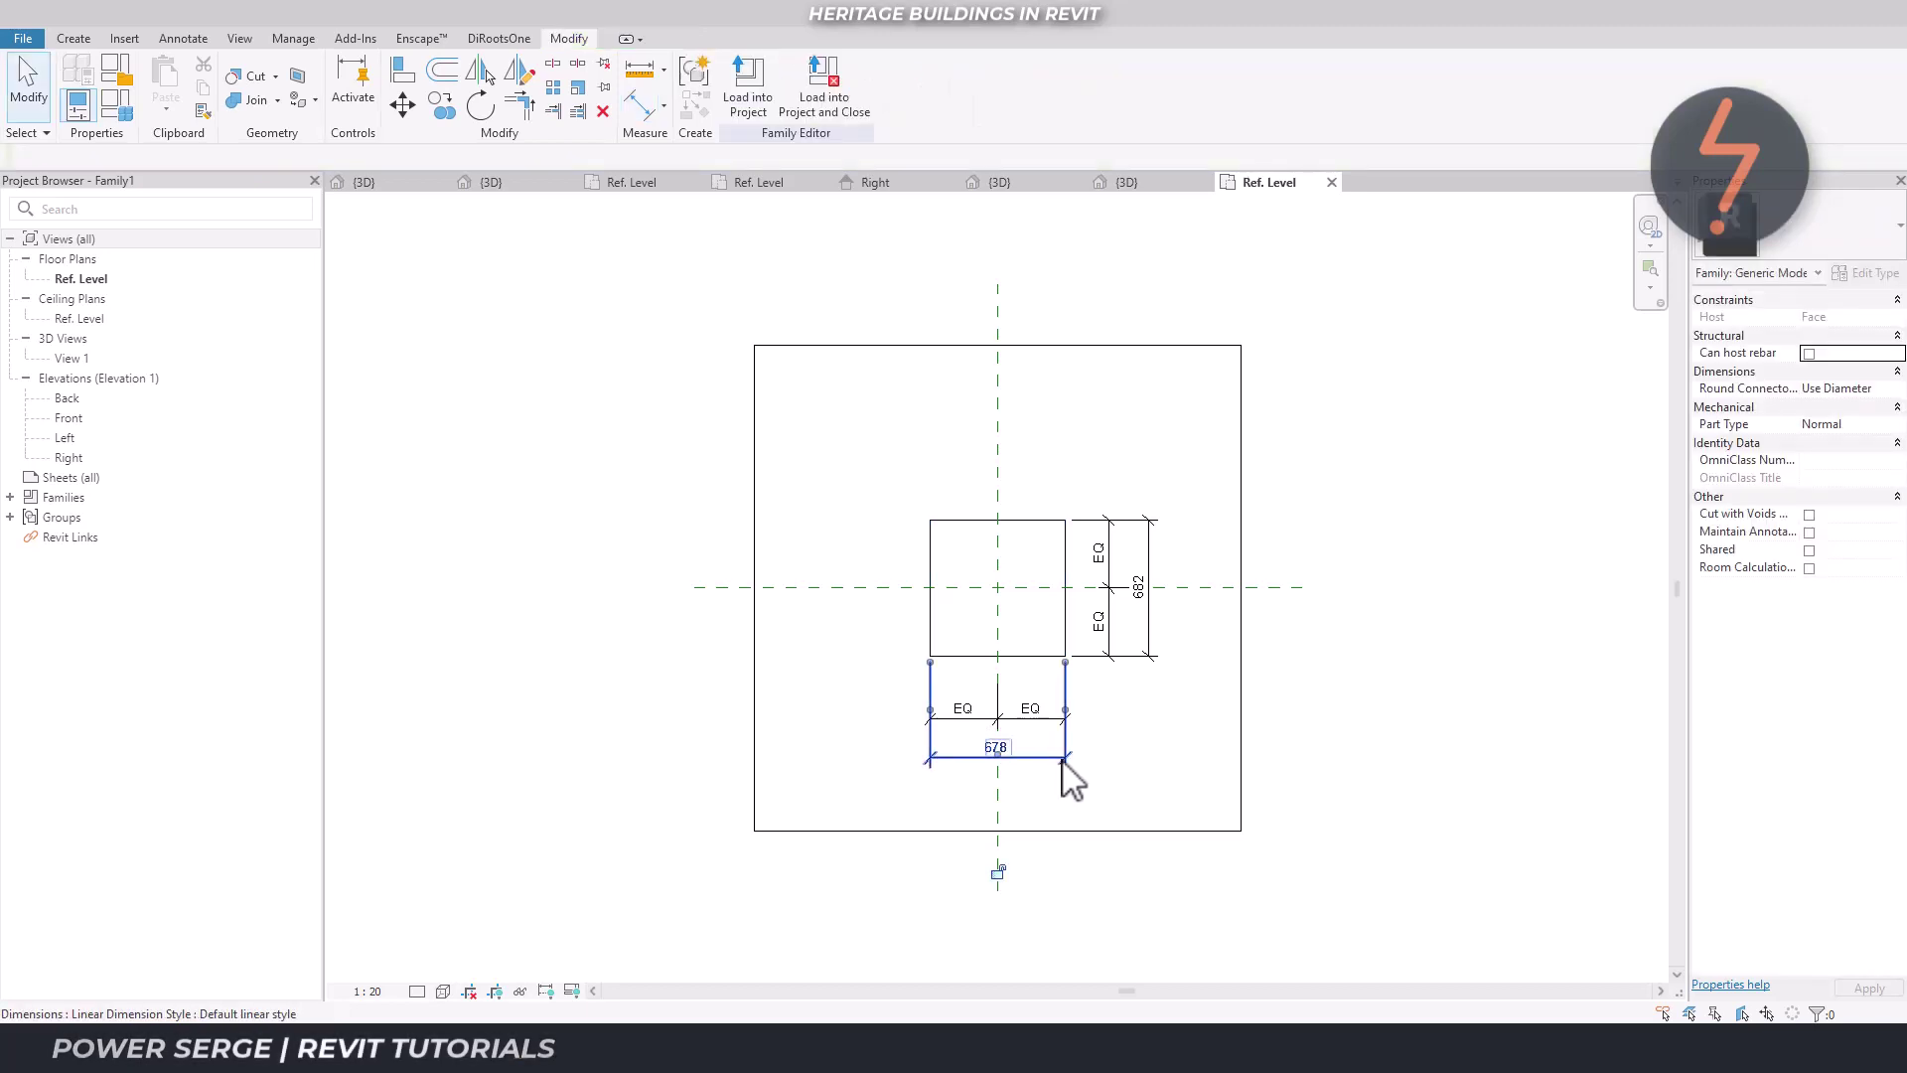
Label the 678 dimension with a new Length parameter
{"action": "left_click", "coordinate": [1062, 760]}
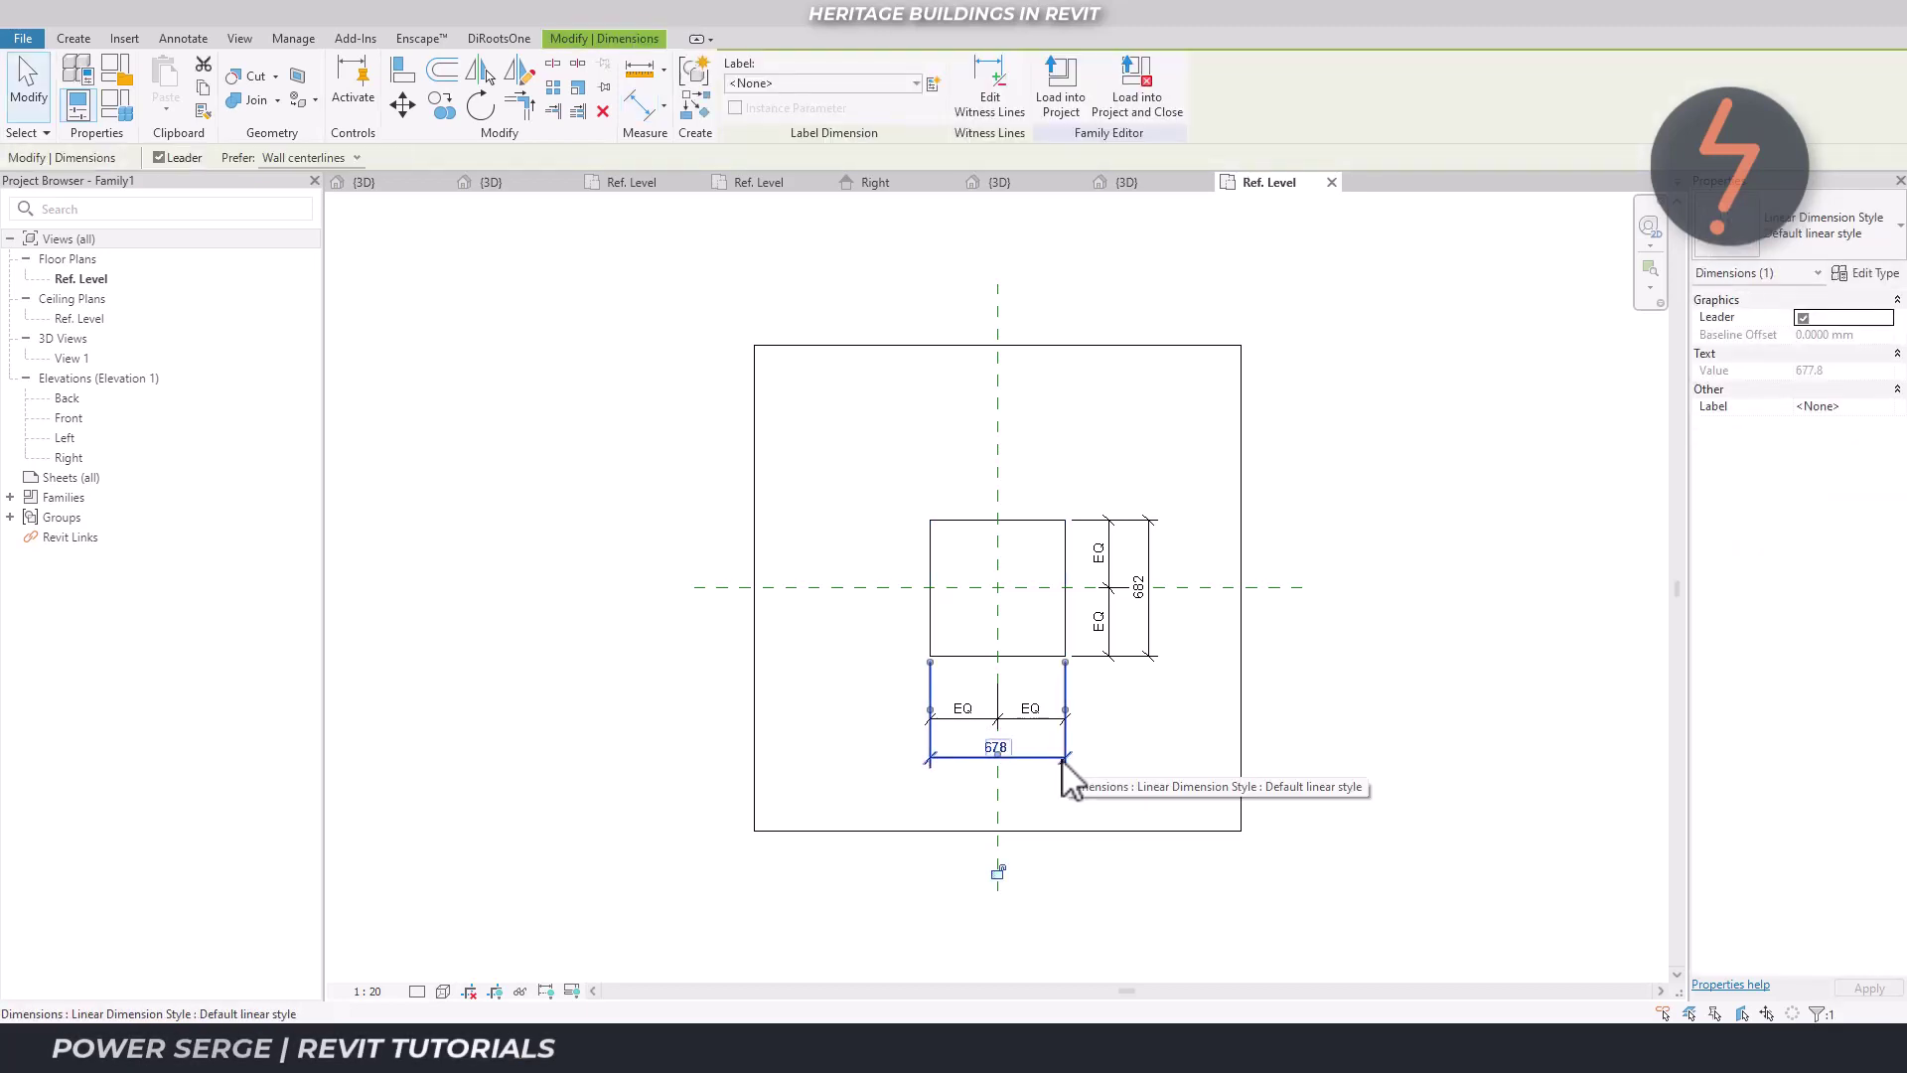
{"action": "left_click", "coordinate": [937, 85]}
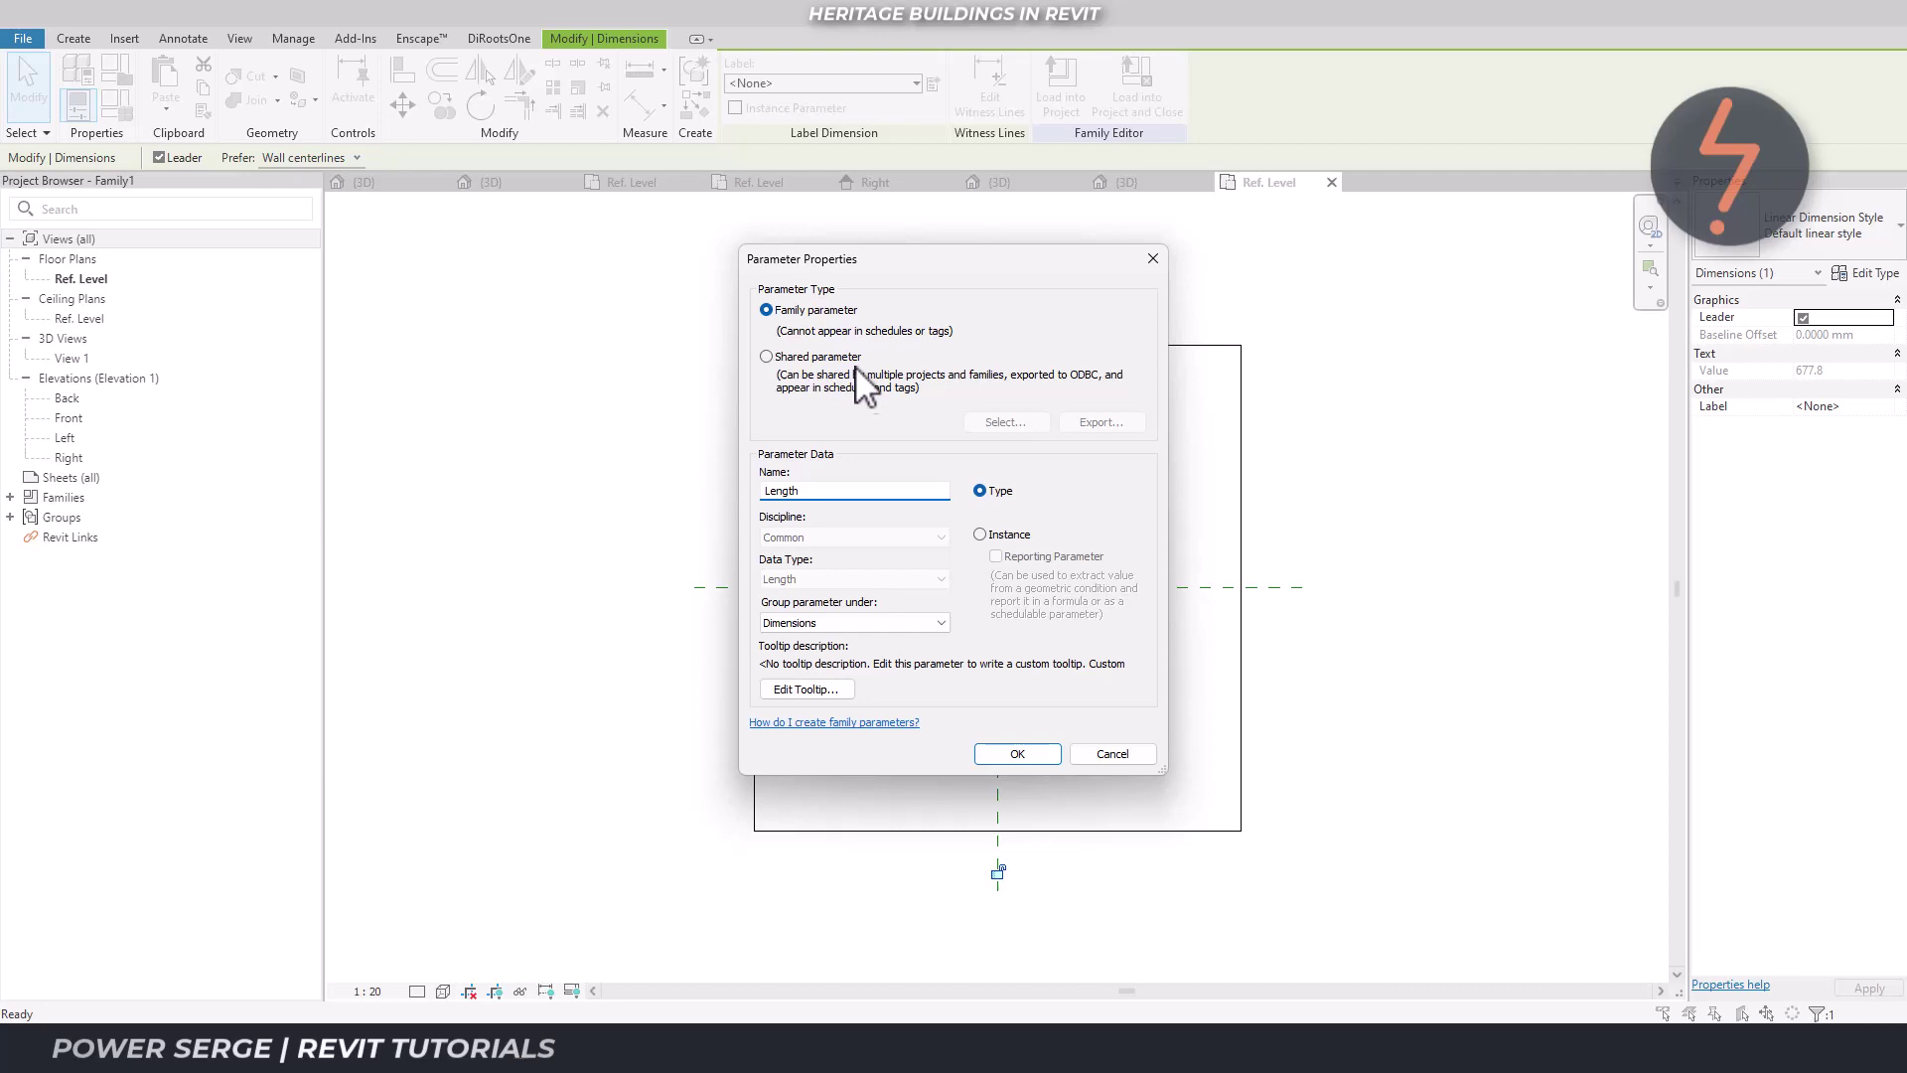
{"action": "left_click", "coordinate": [1018, 754]}
Label the 682 dimension with a new instance parameter named Depth
{"action": "left_click", "coordinate": [1157, 664]}
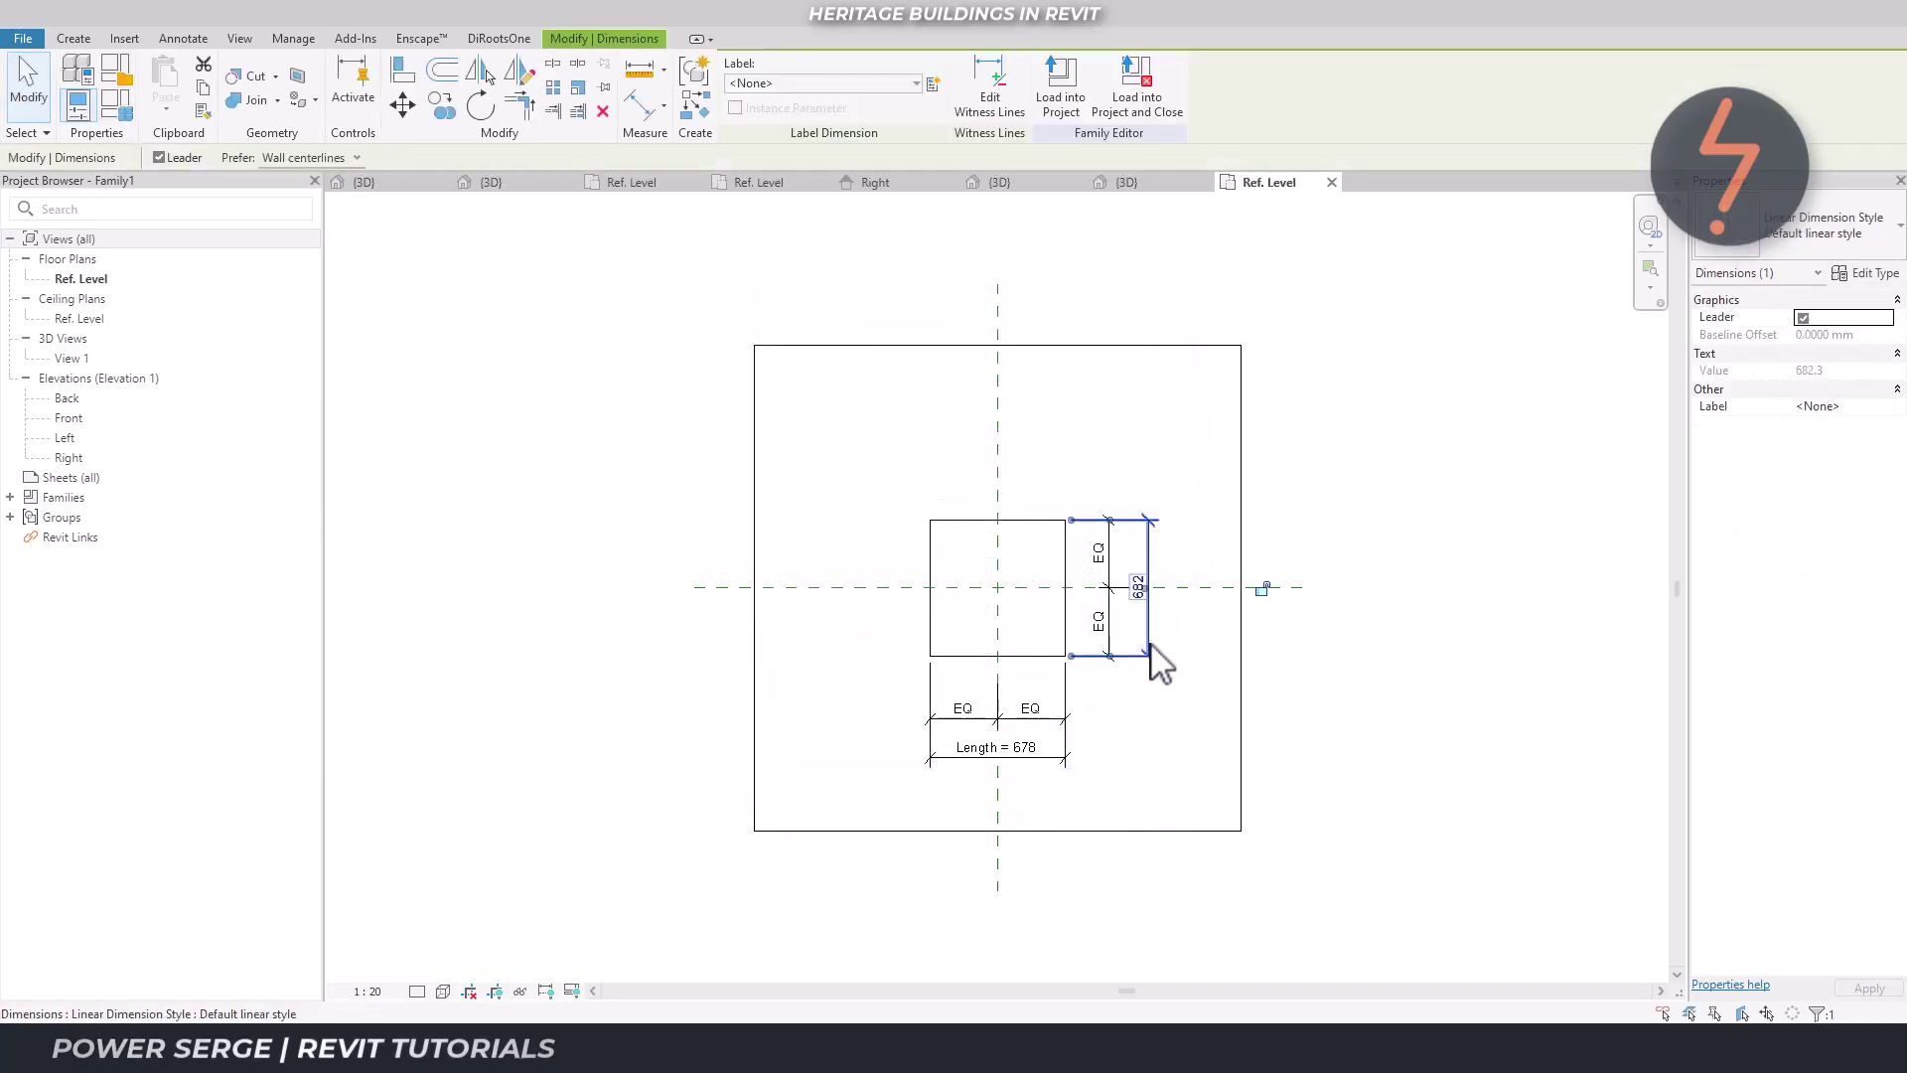
{"action": "left_click", "coordinate": [938, 85]}
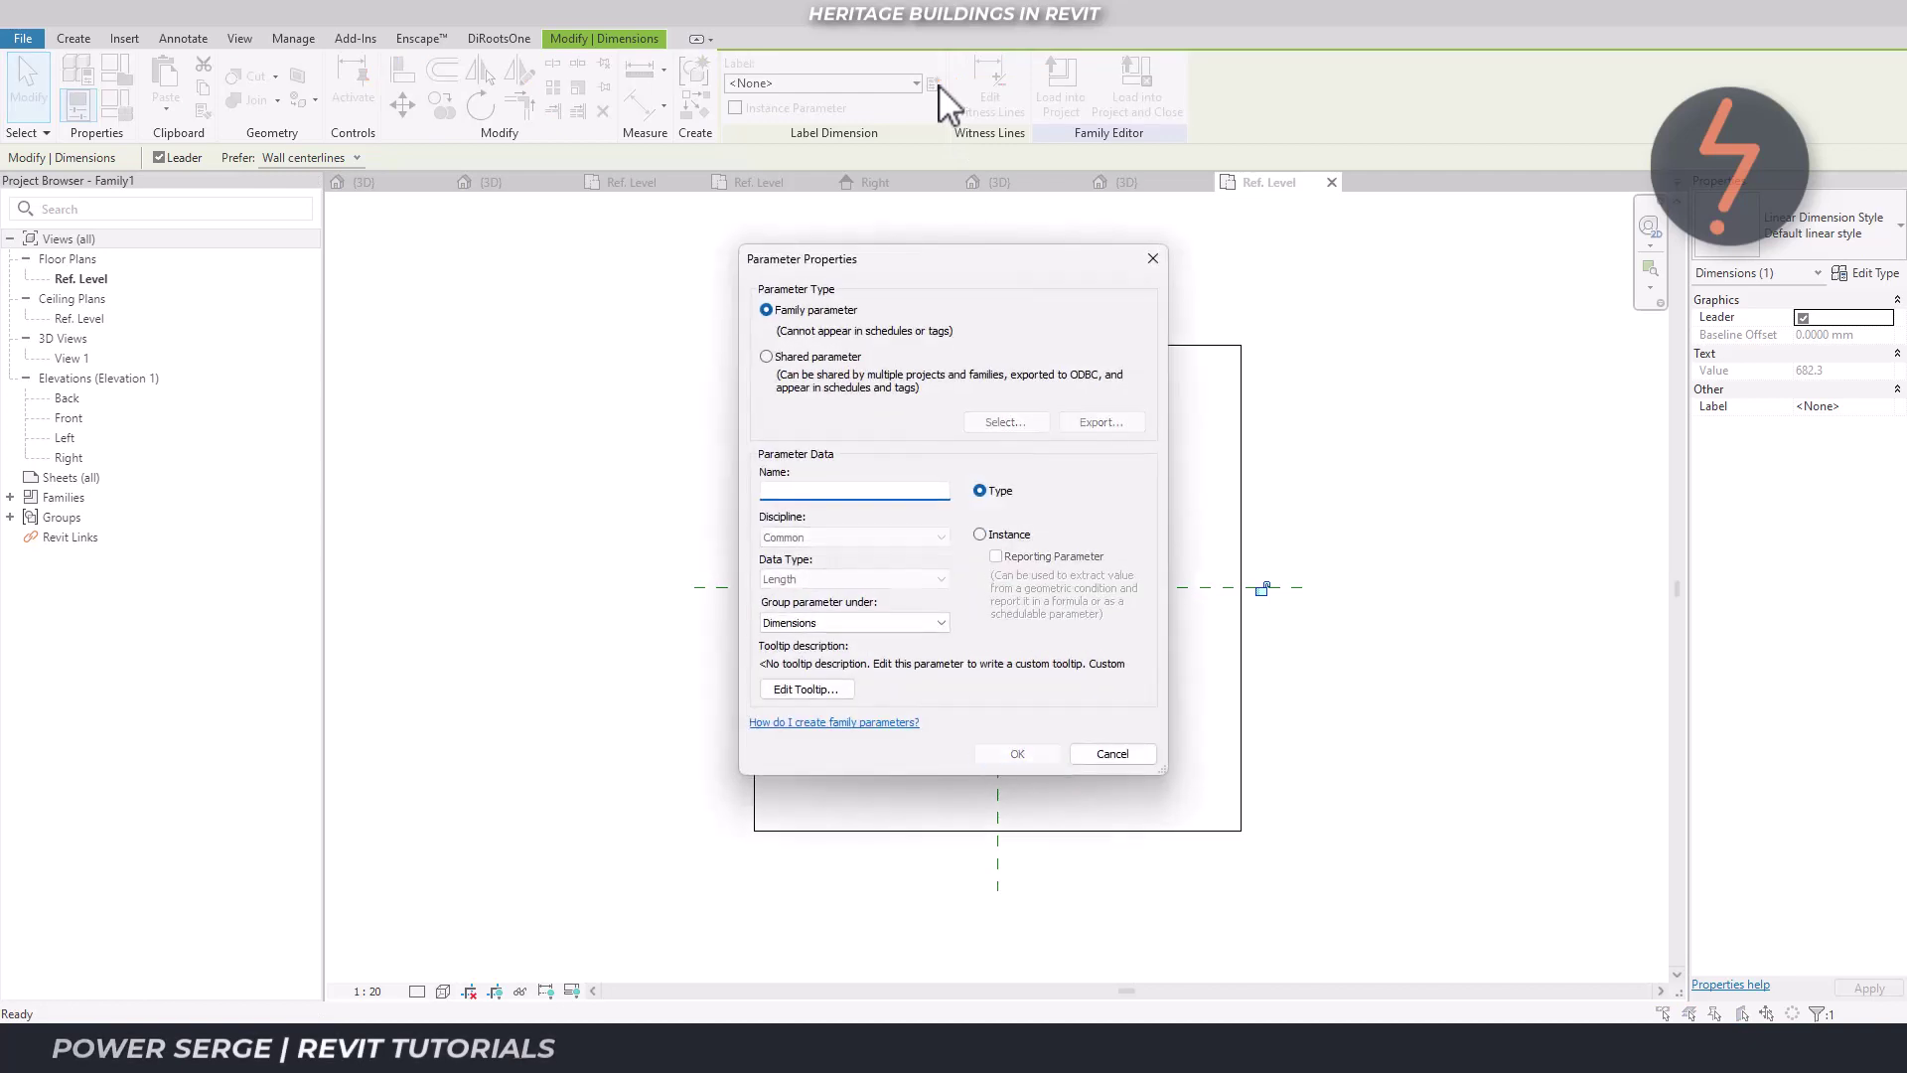
{"action": "type", "text": "Depth"}
{"action": "left_click", "coordinate": [982, 533]}
{"action": "left_click", "coordinate": [1015, 755]}
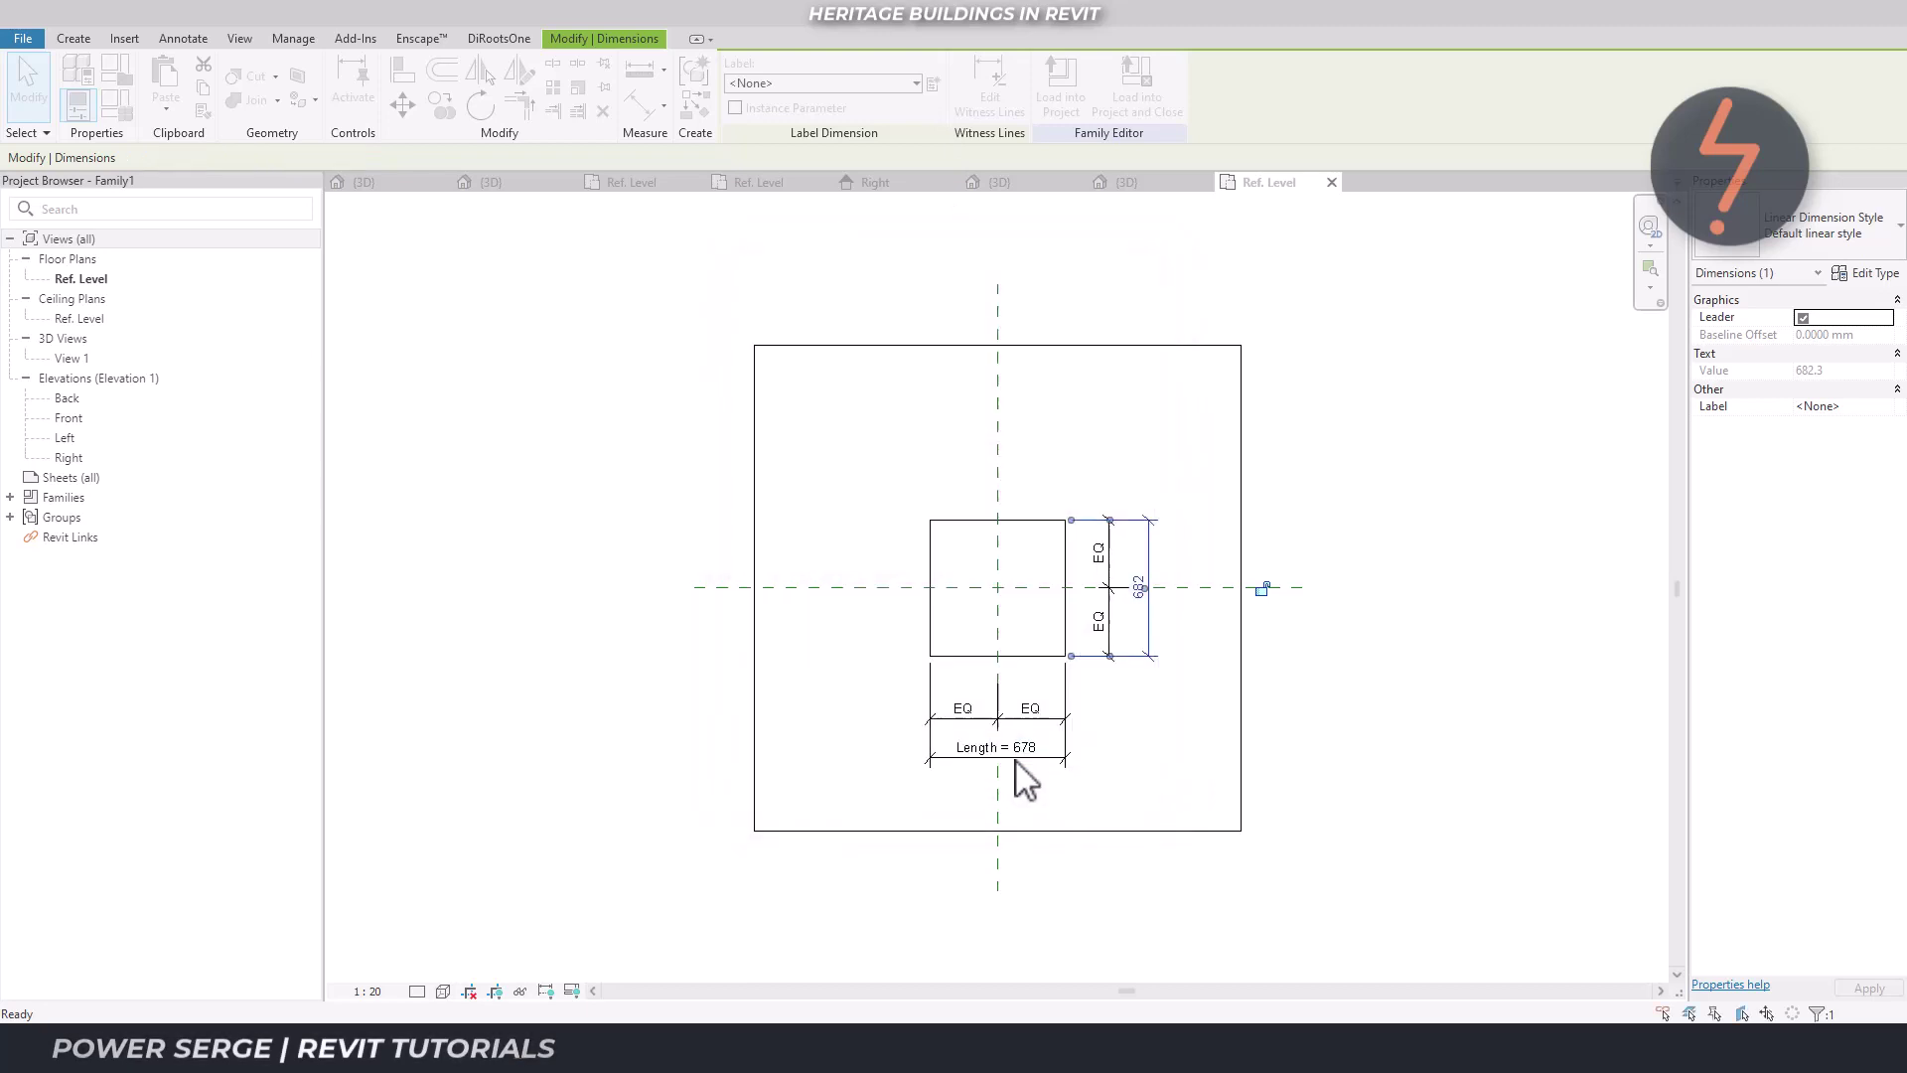
{"action": "left_click", "coordinate": [906, 797]}
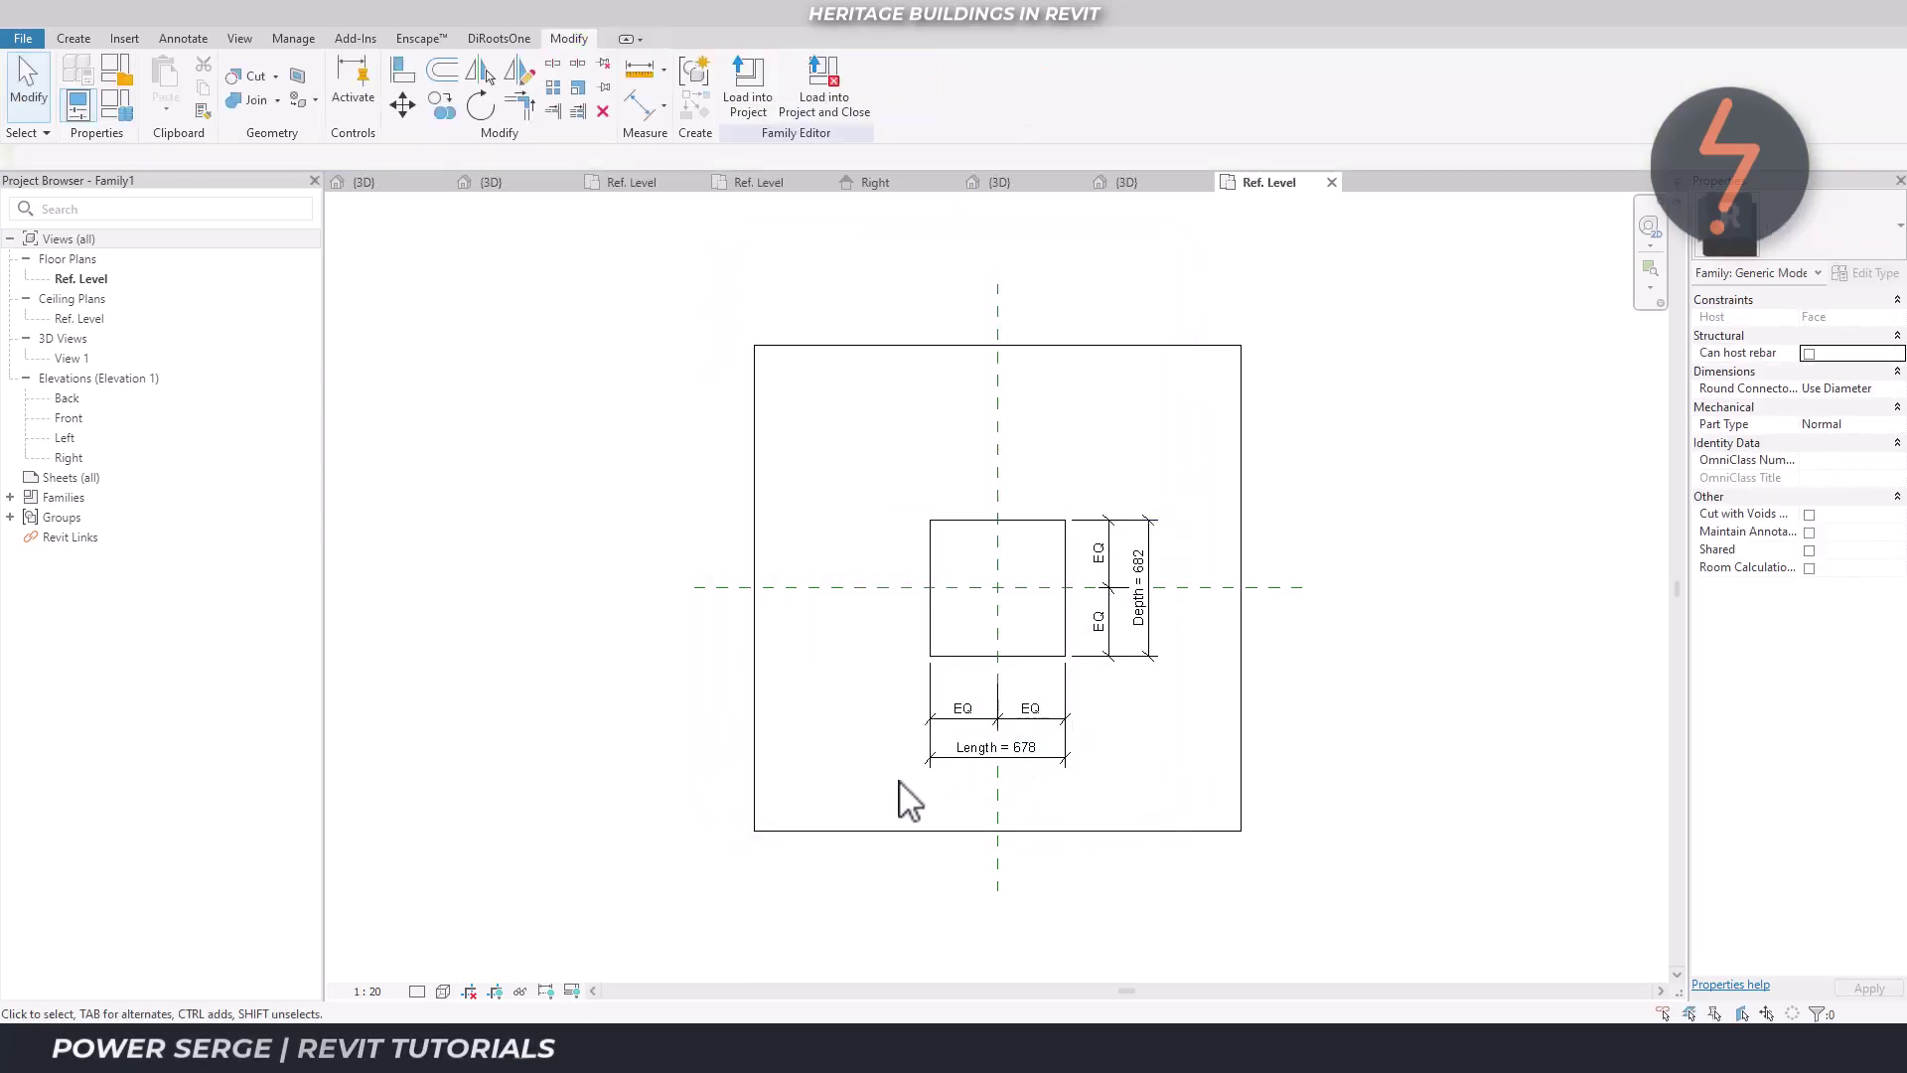
In Family Types, set Length to 185 and Depth to 305 and apply
{"action": "left_click", "coordinate": [117, 108]}
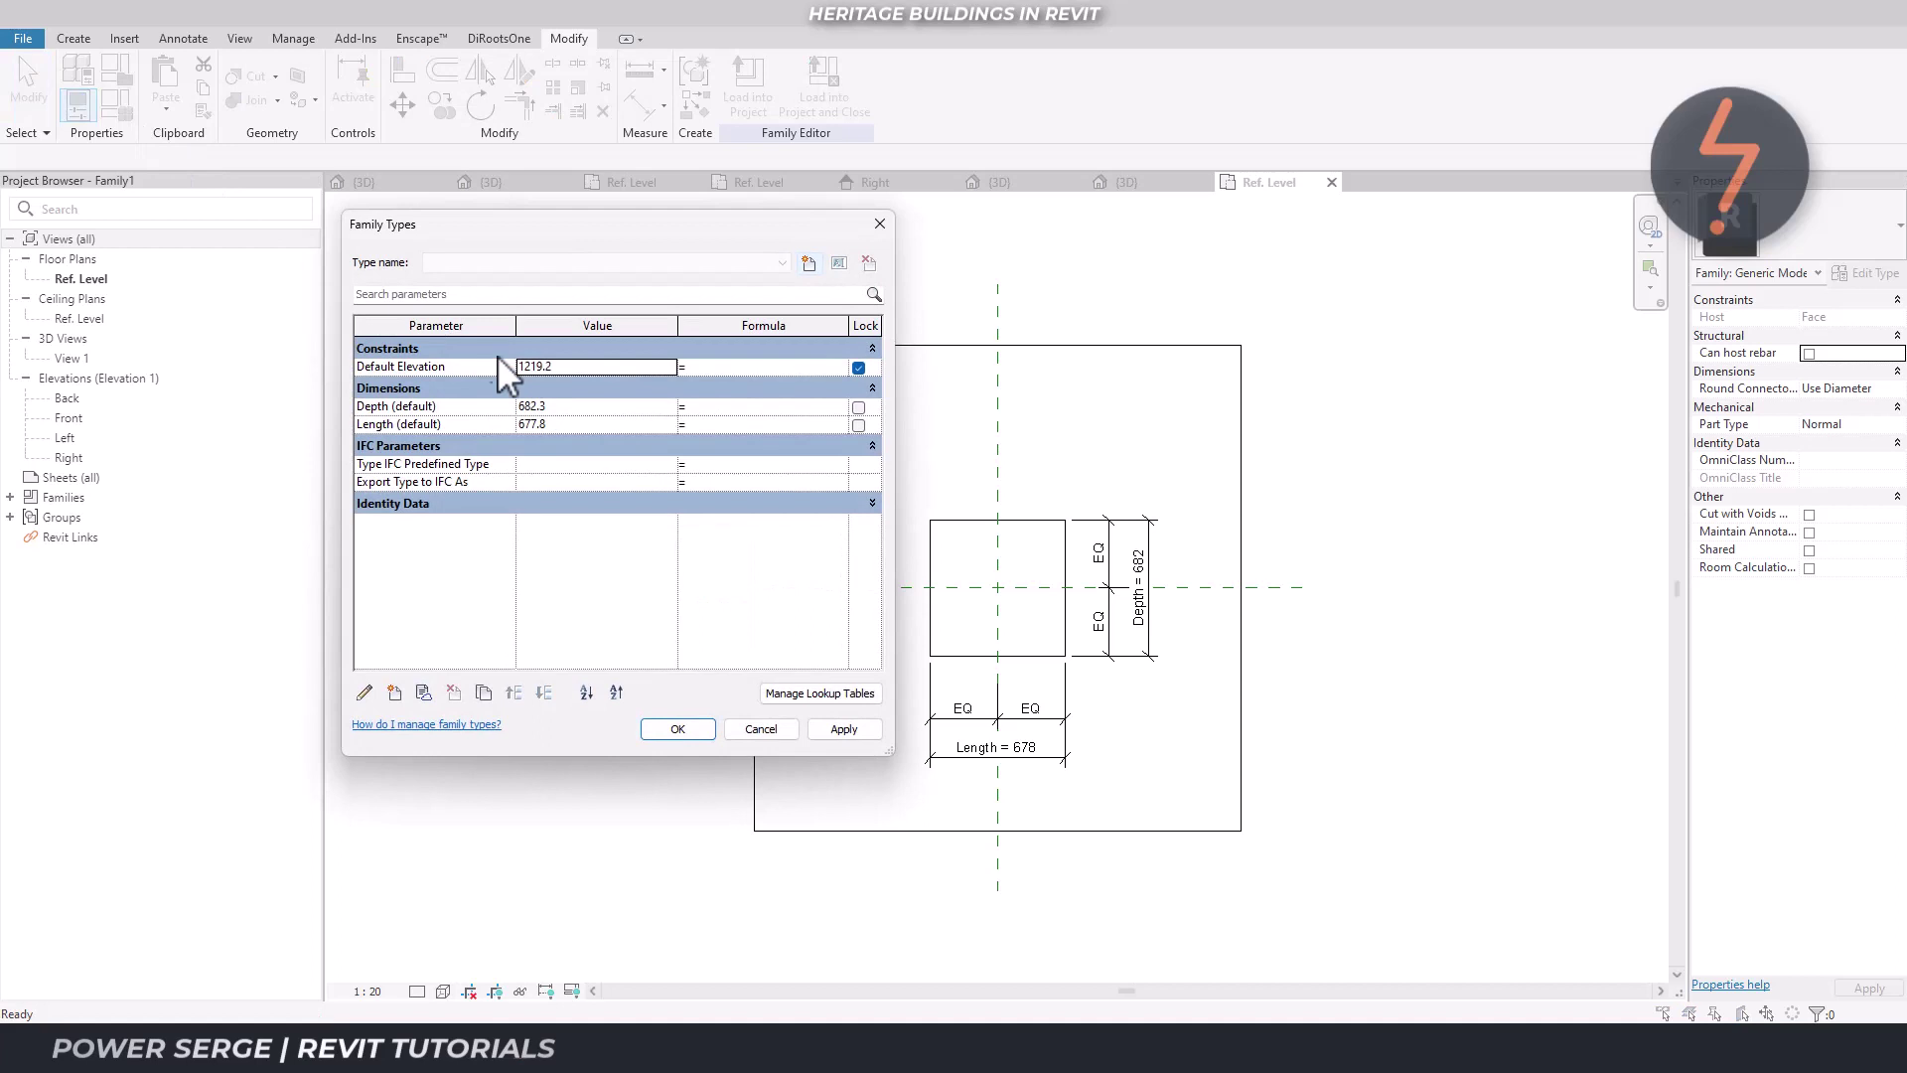
{"action": "left_click", "coordinate": [600, 425]}
{"action": "type", "text": "185"}
{"action": "left_click", "coordinate": [600, 405]}
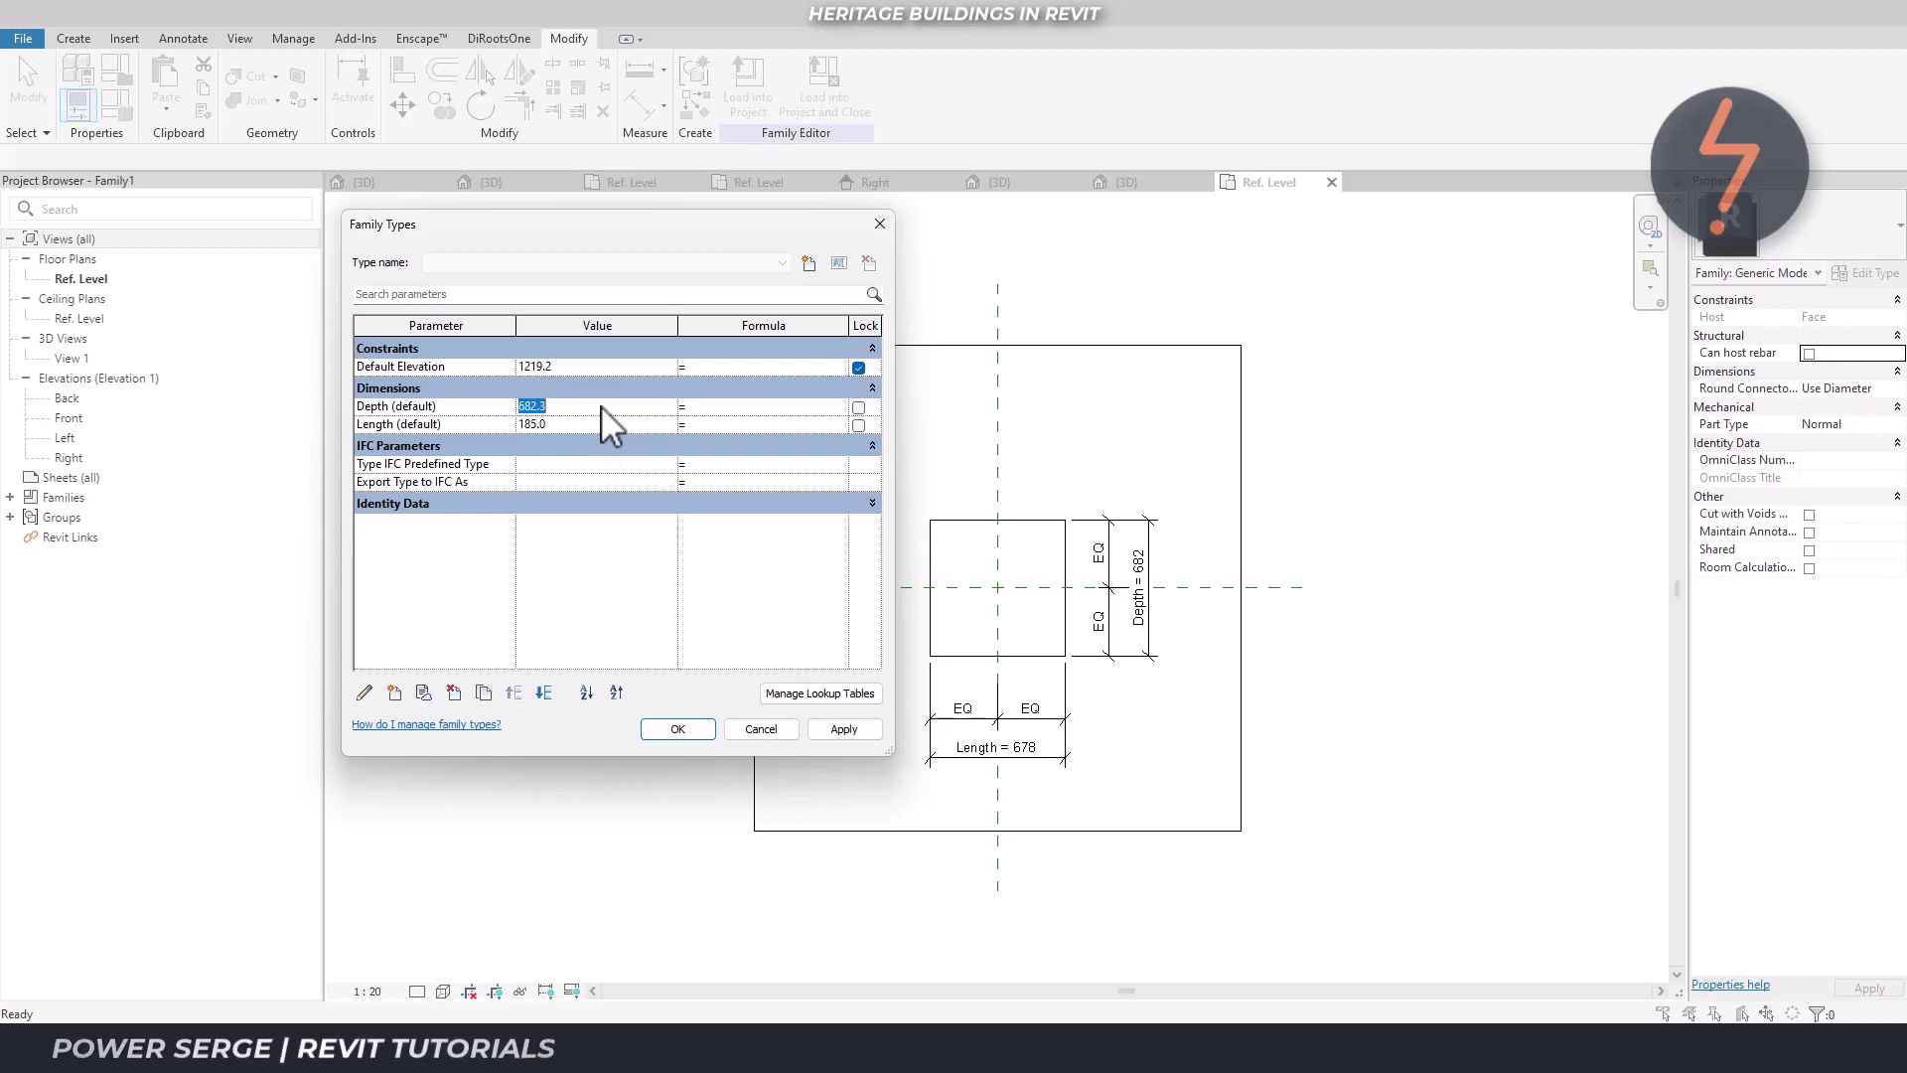
{"action": "type", "text": "305"}
{"action": "left_click", "coordinate": [830, 733]}
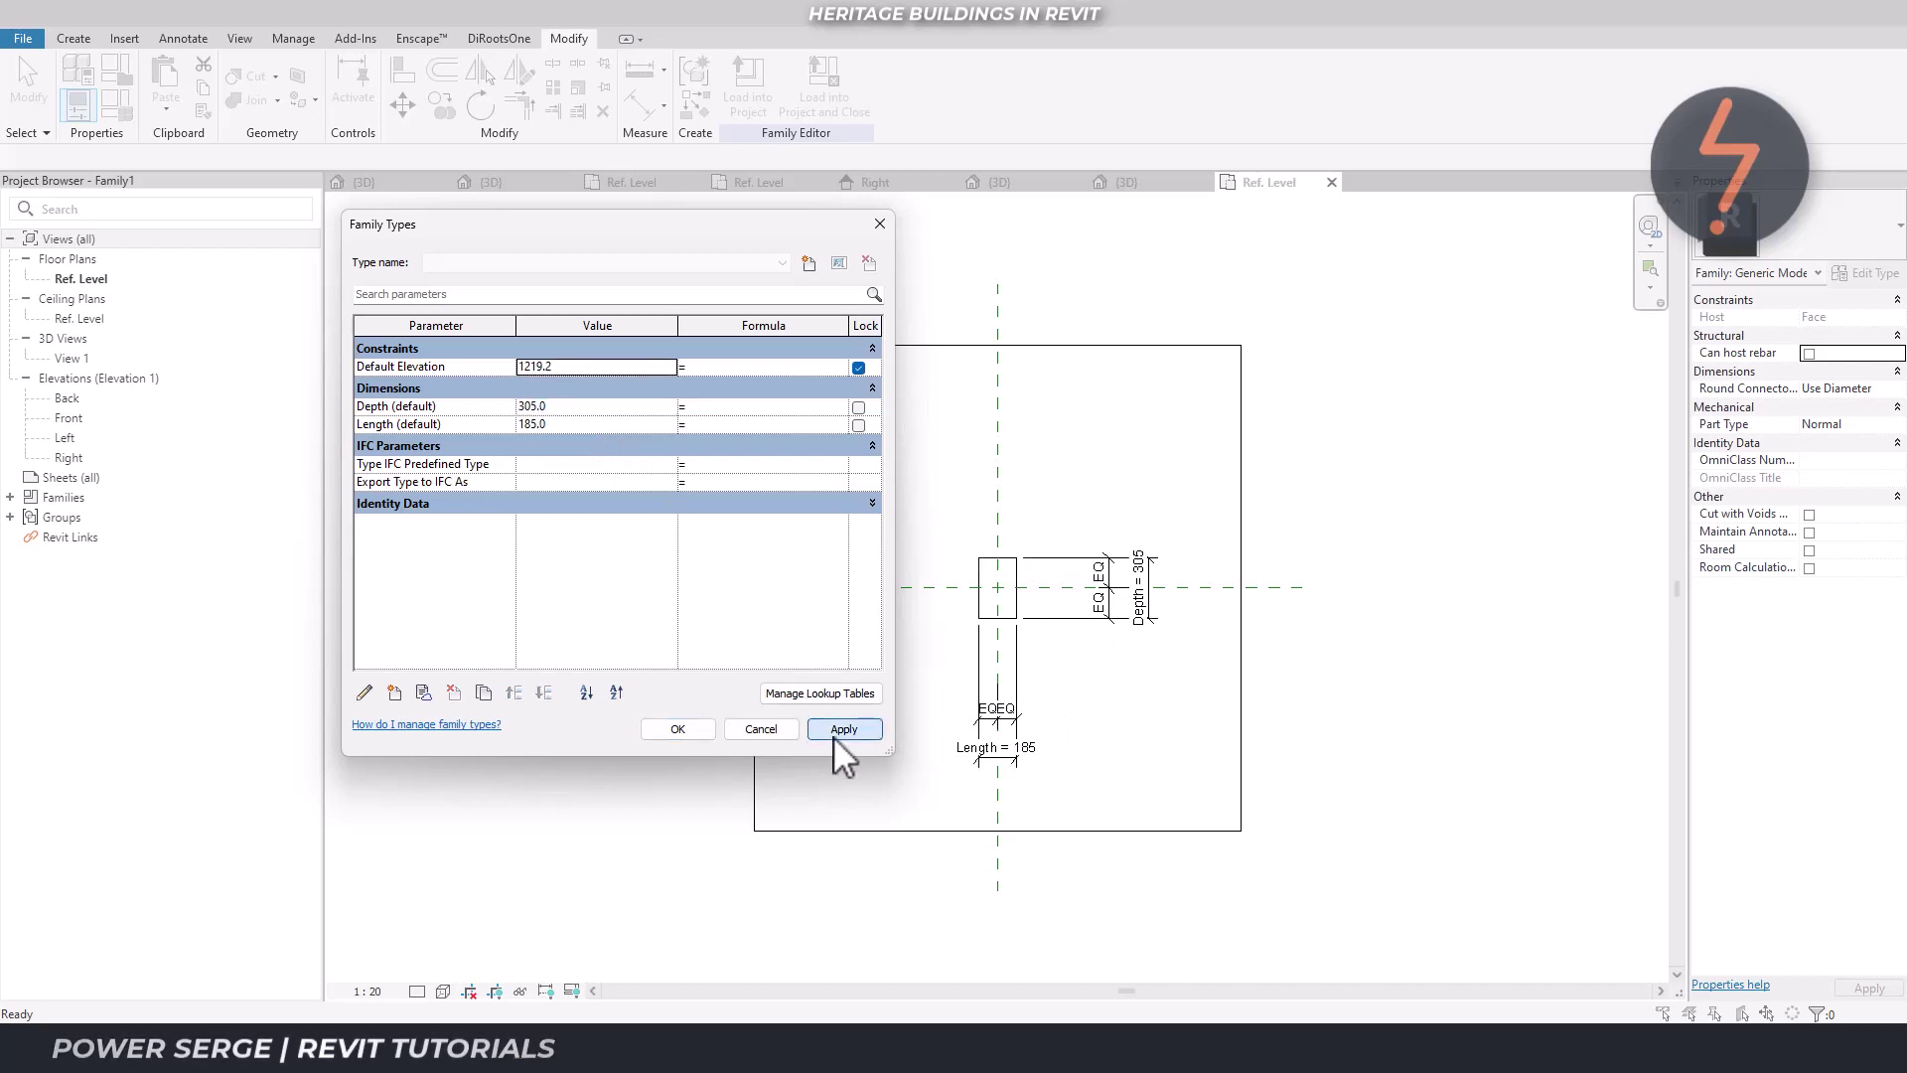
{"action": "left_click", "coordinate": [677, 730]}
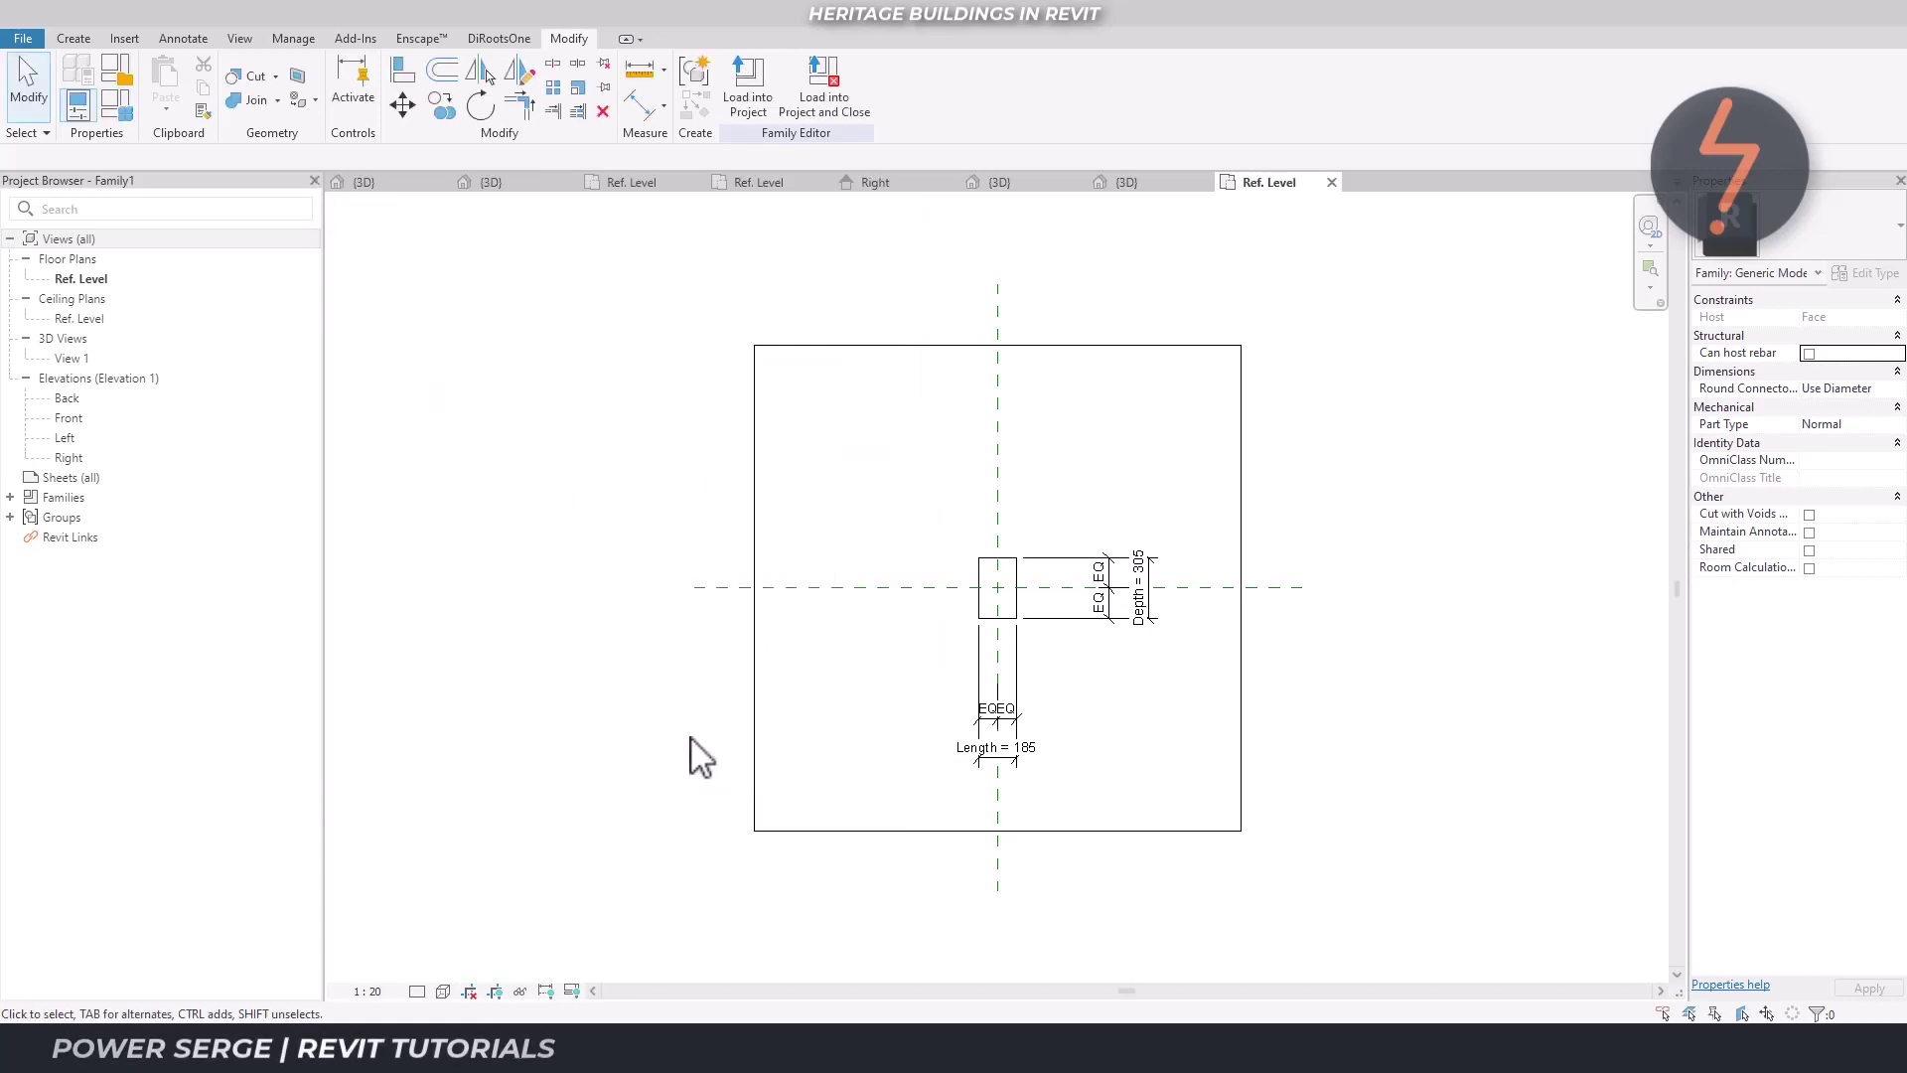
Save the family as Profile and load it into the Host.rfa family
{"action": "left_click", "coordinate": [22, 40]}
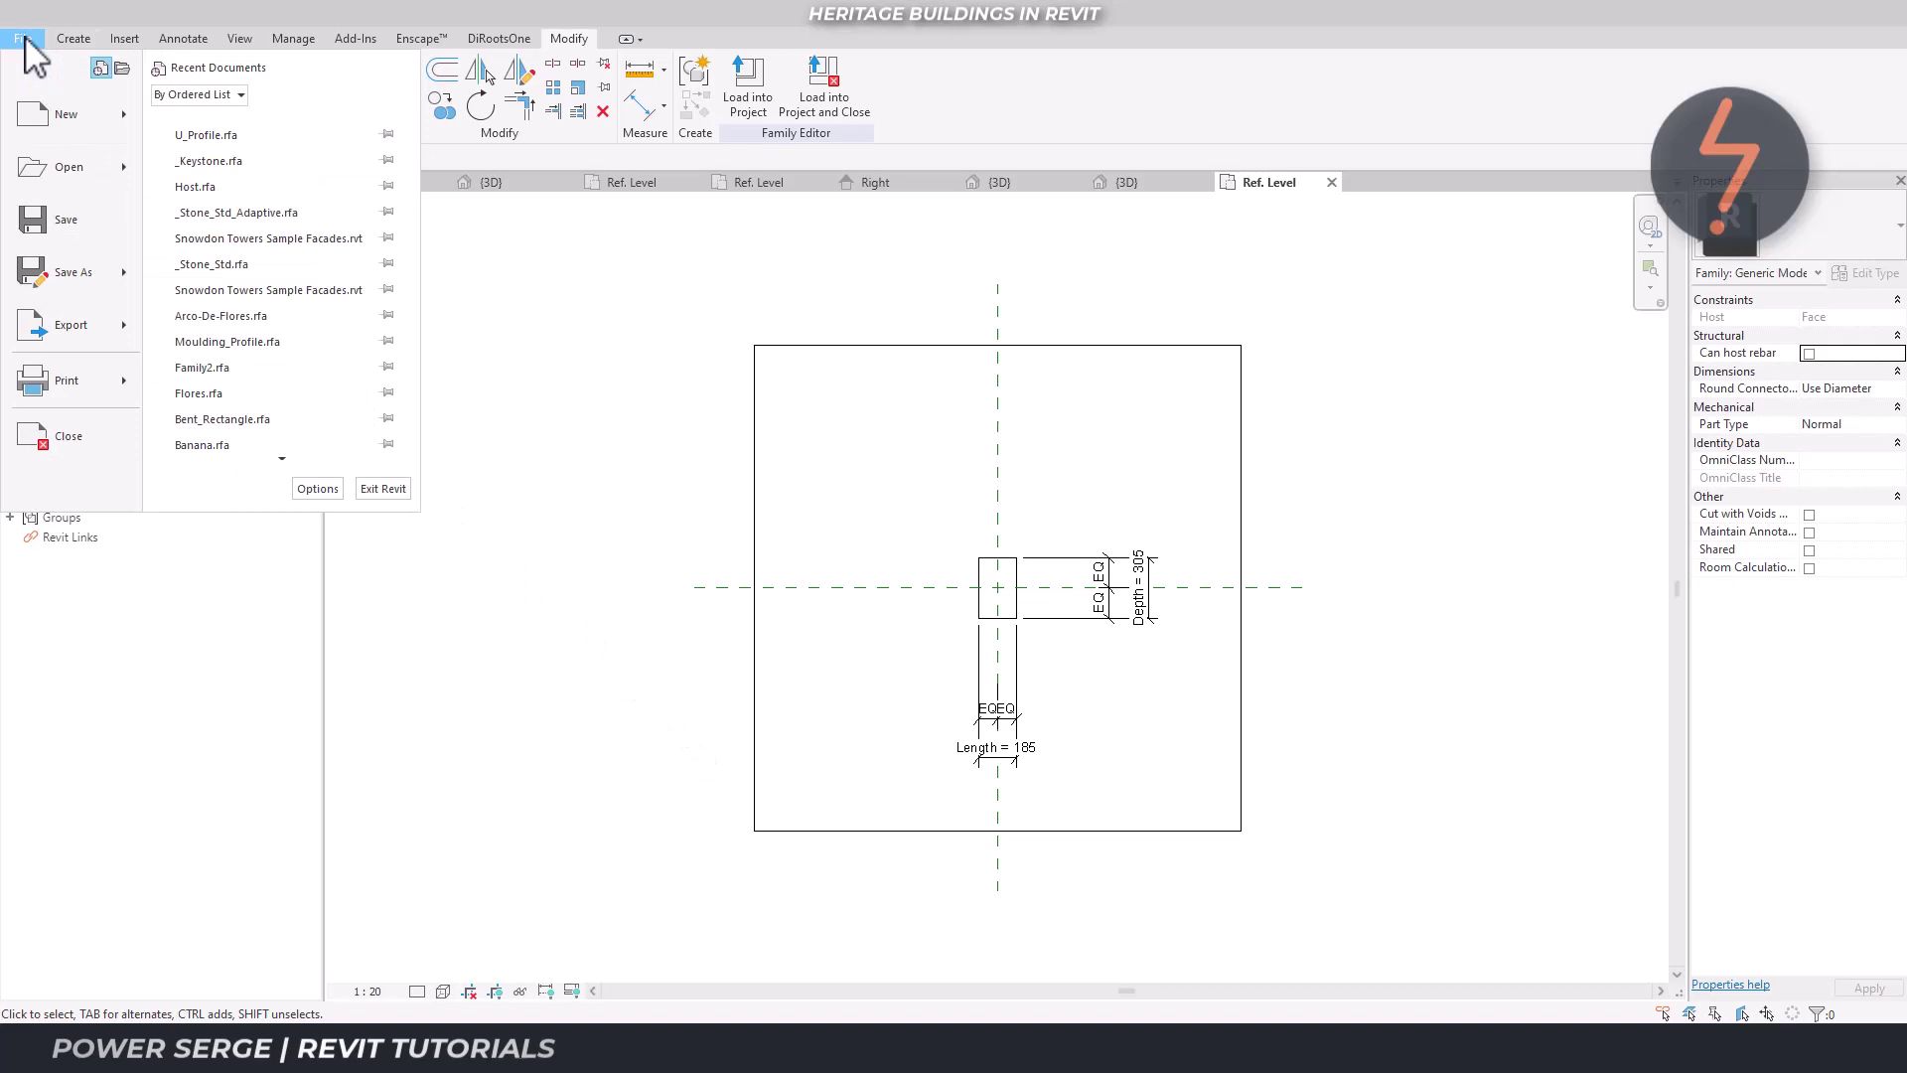
{"action": "left_click", "coordinate": [74, 228]}
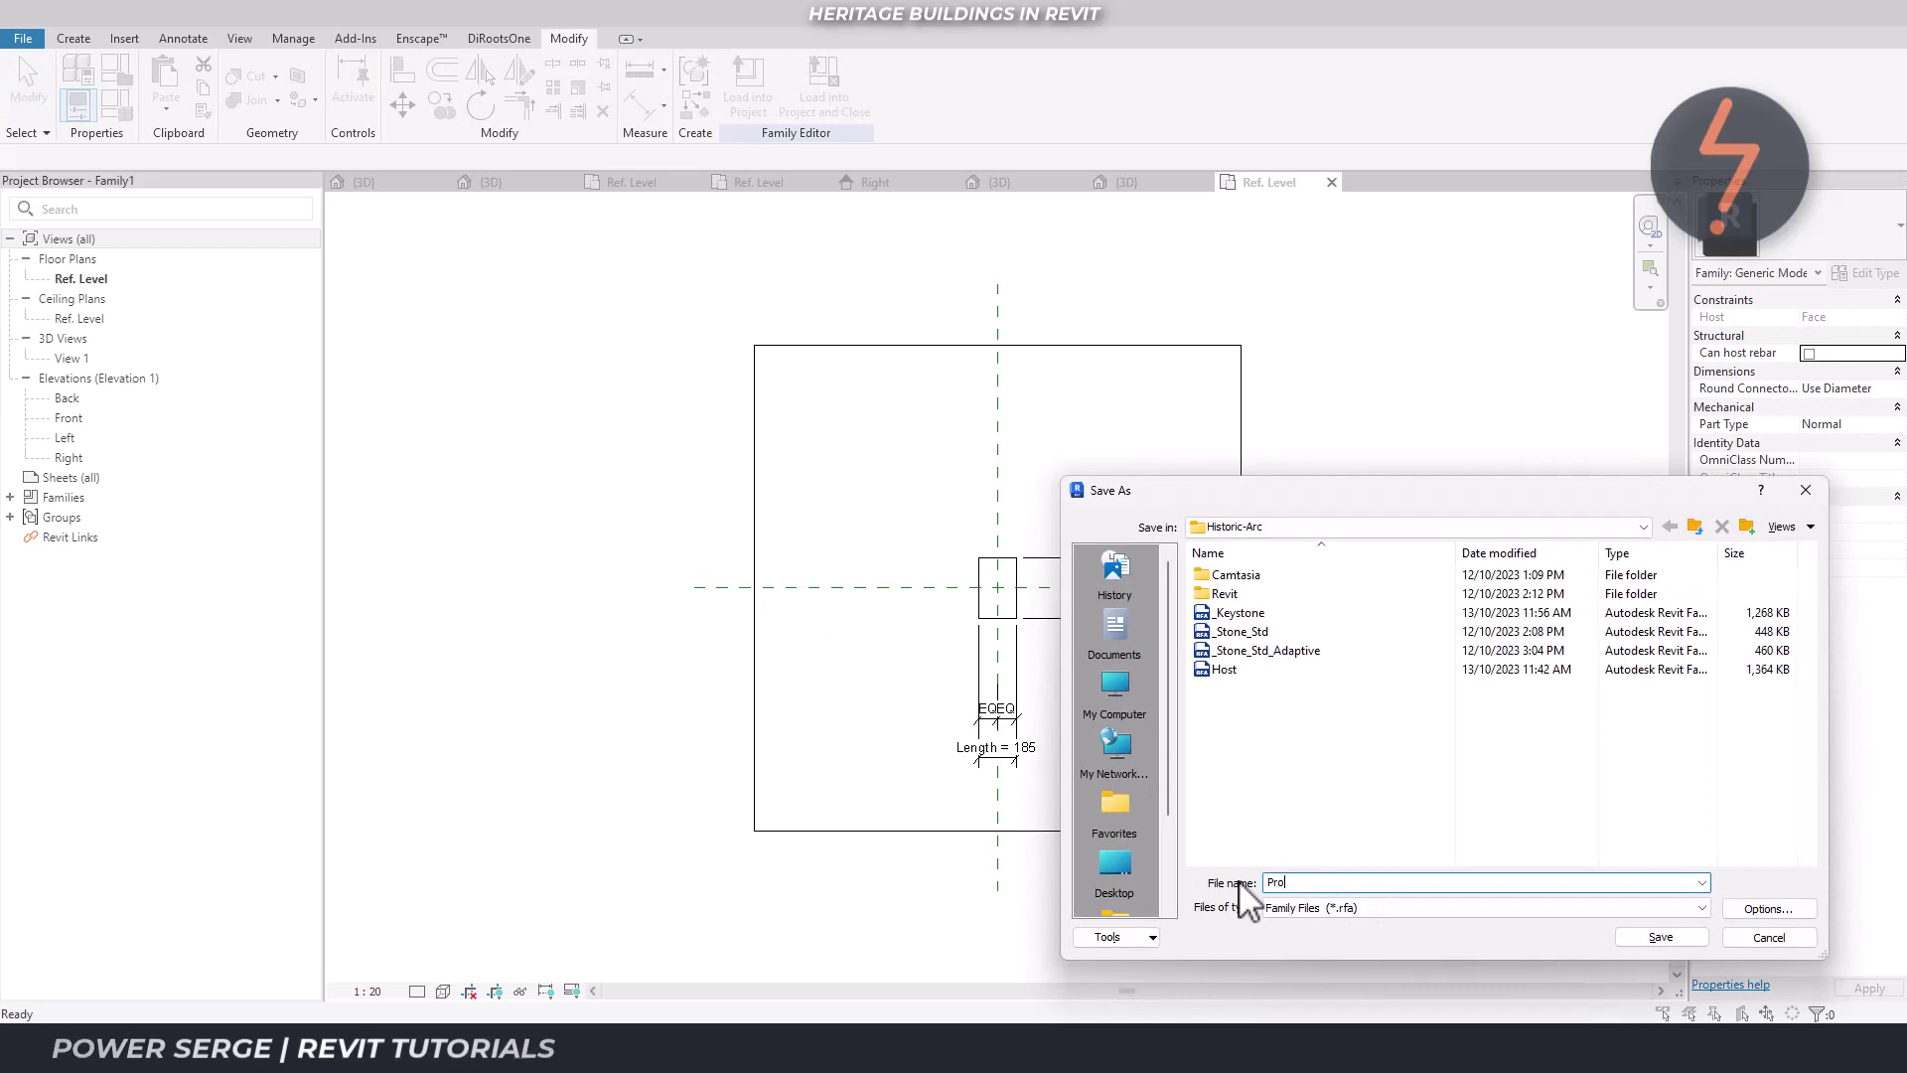
{"action": "left_click", "coordinate": [1657, 936]}
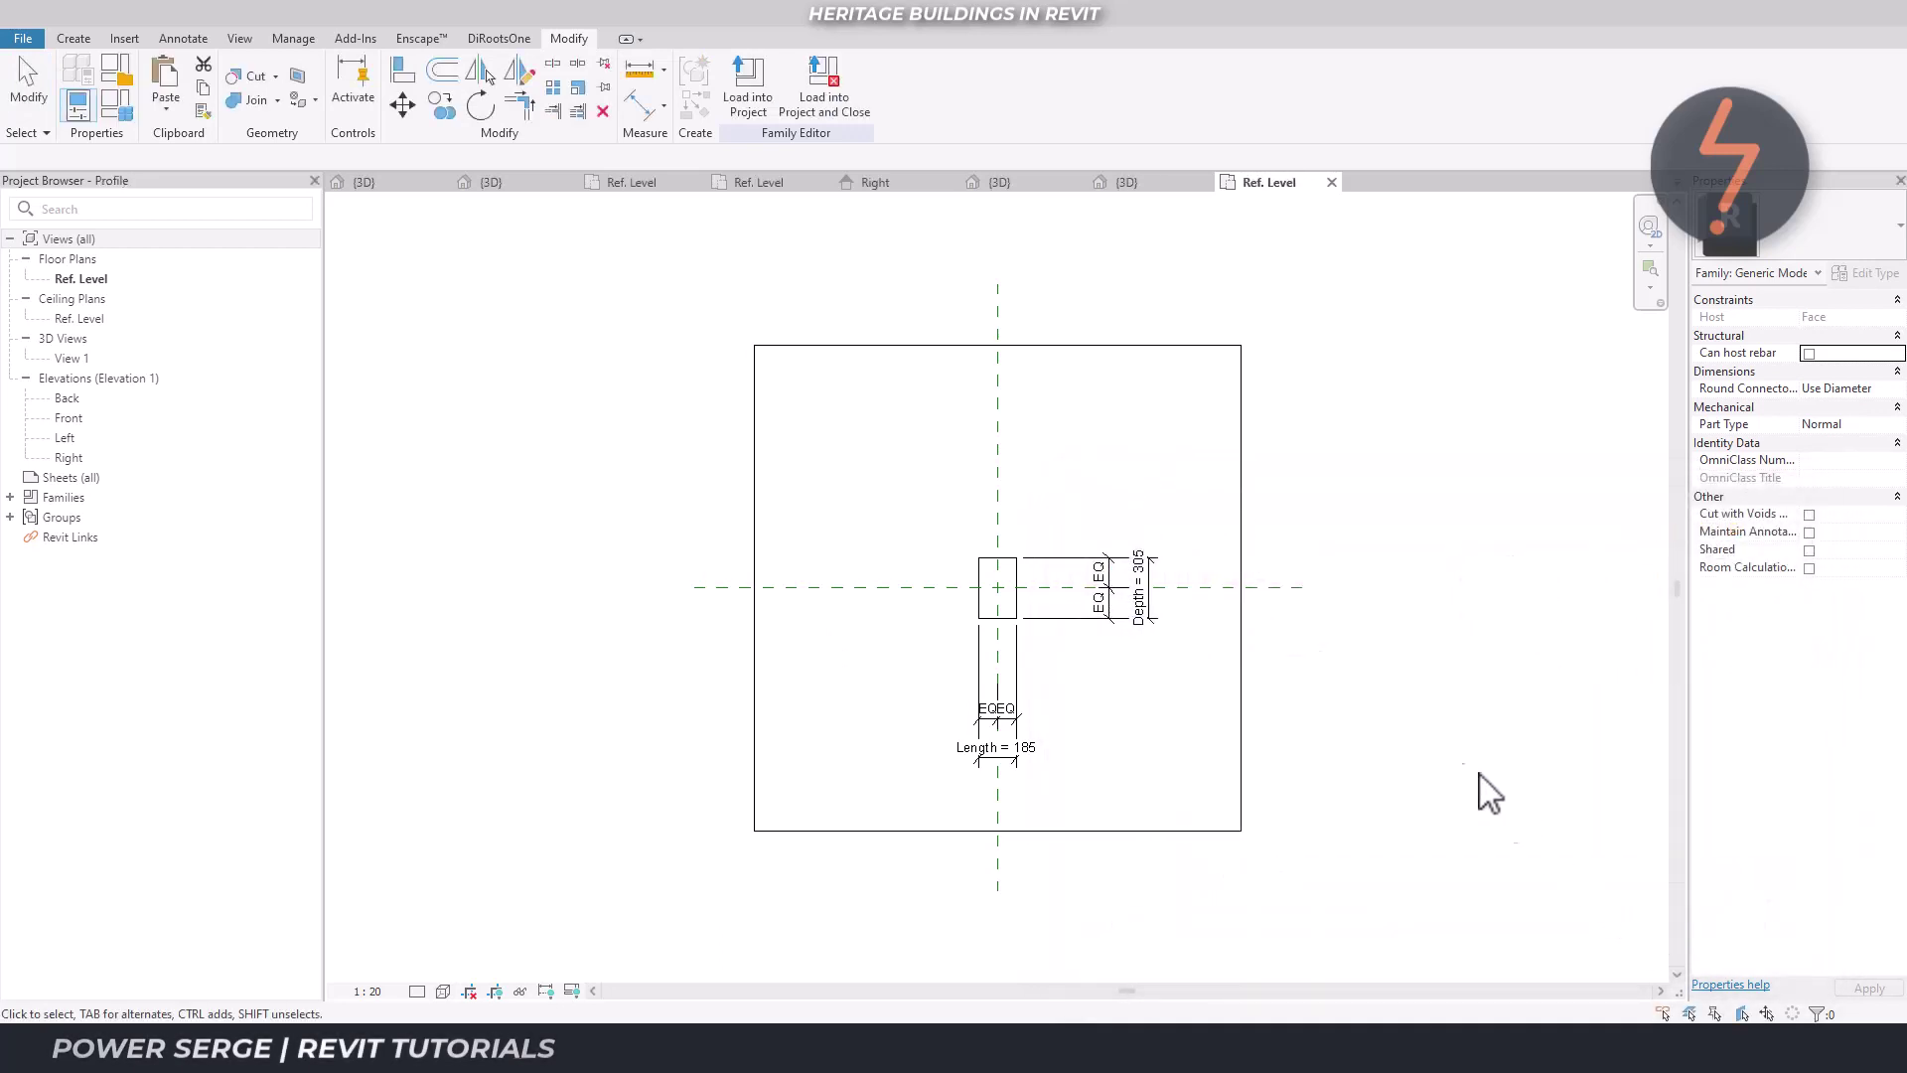
{"action": "left_click", "coordinate": [737, 86]}
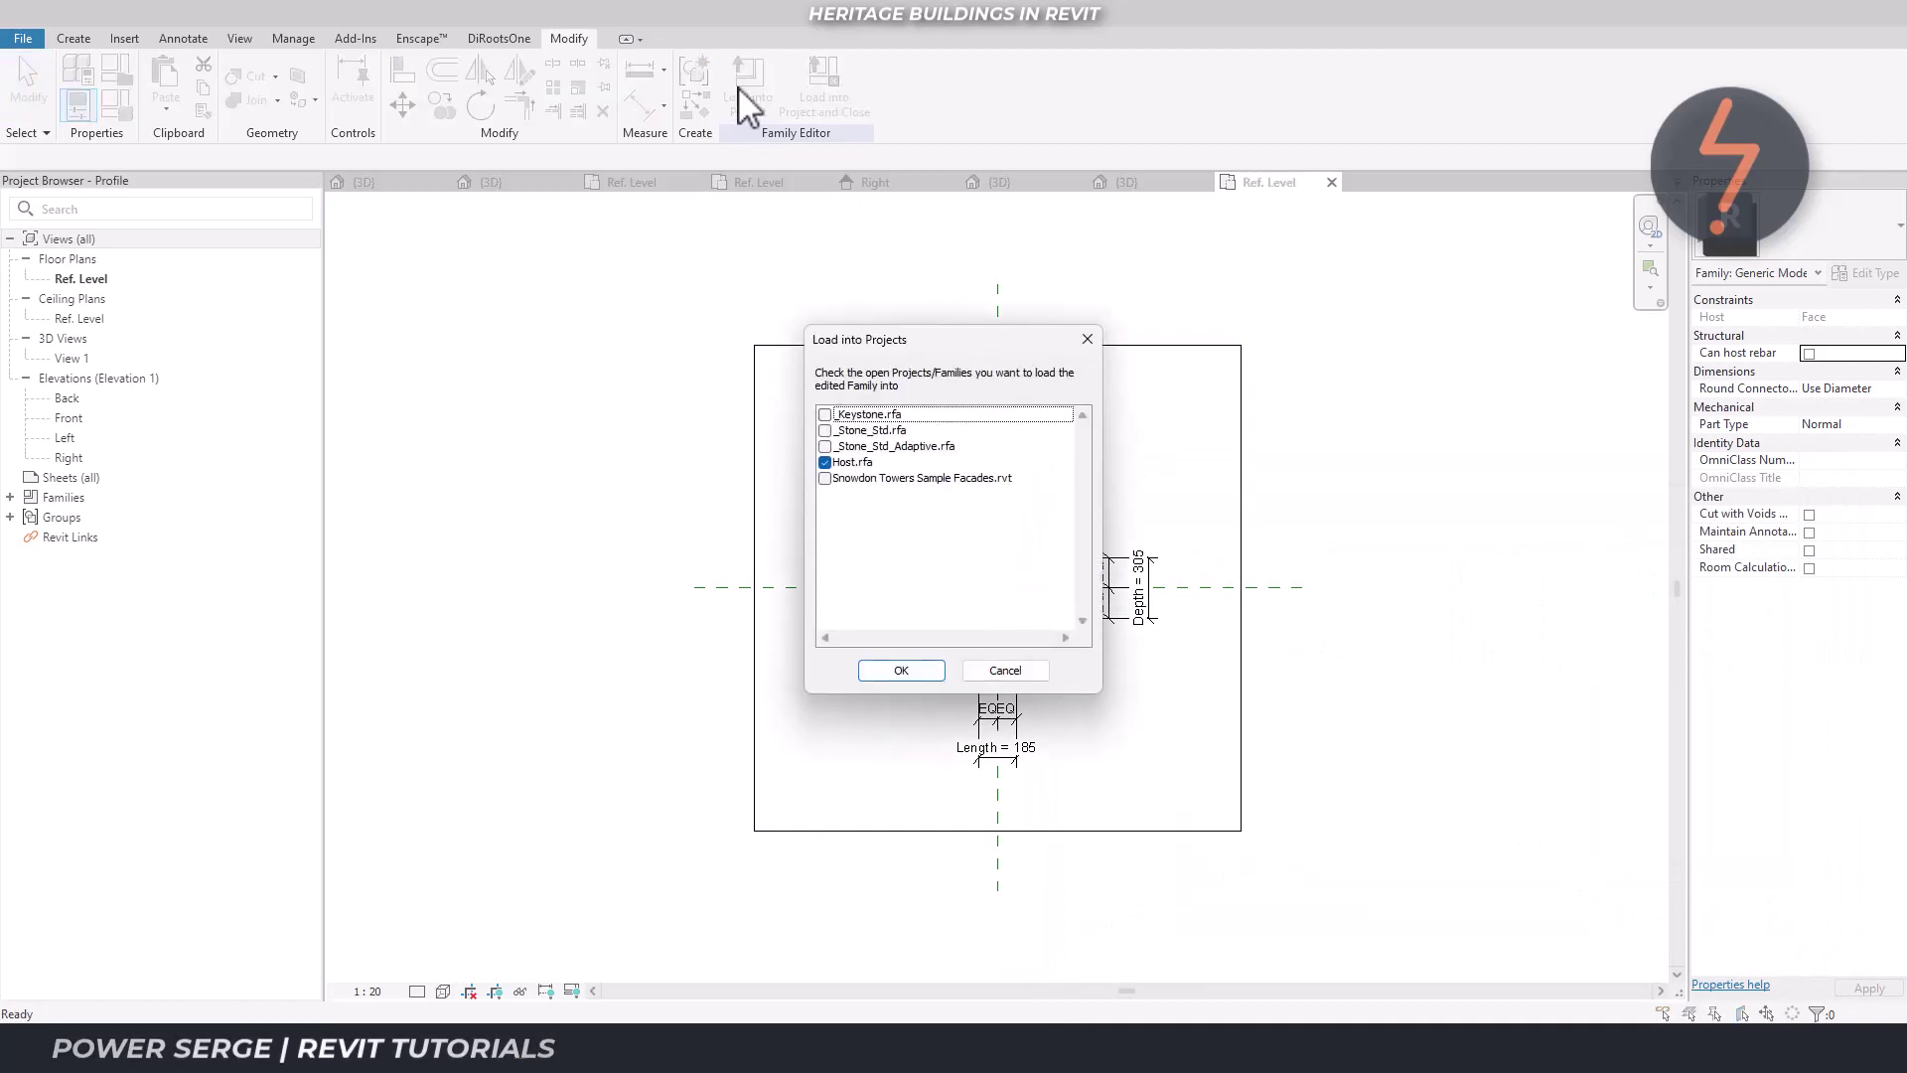
{"action": "left_click", "coordinate": [898, 671]}
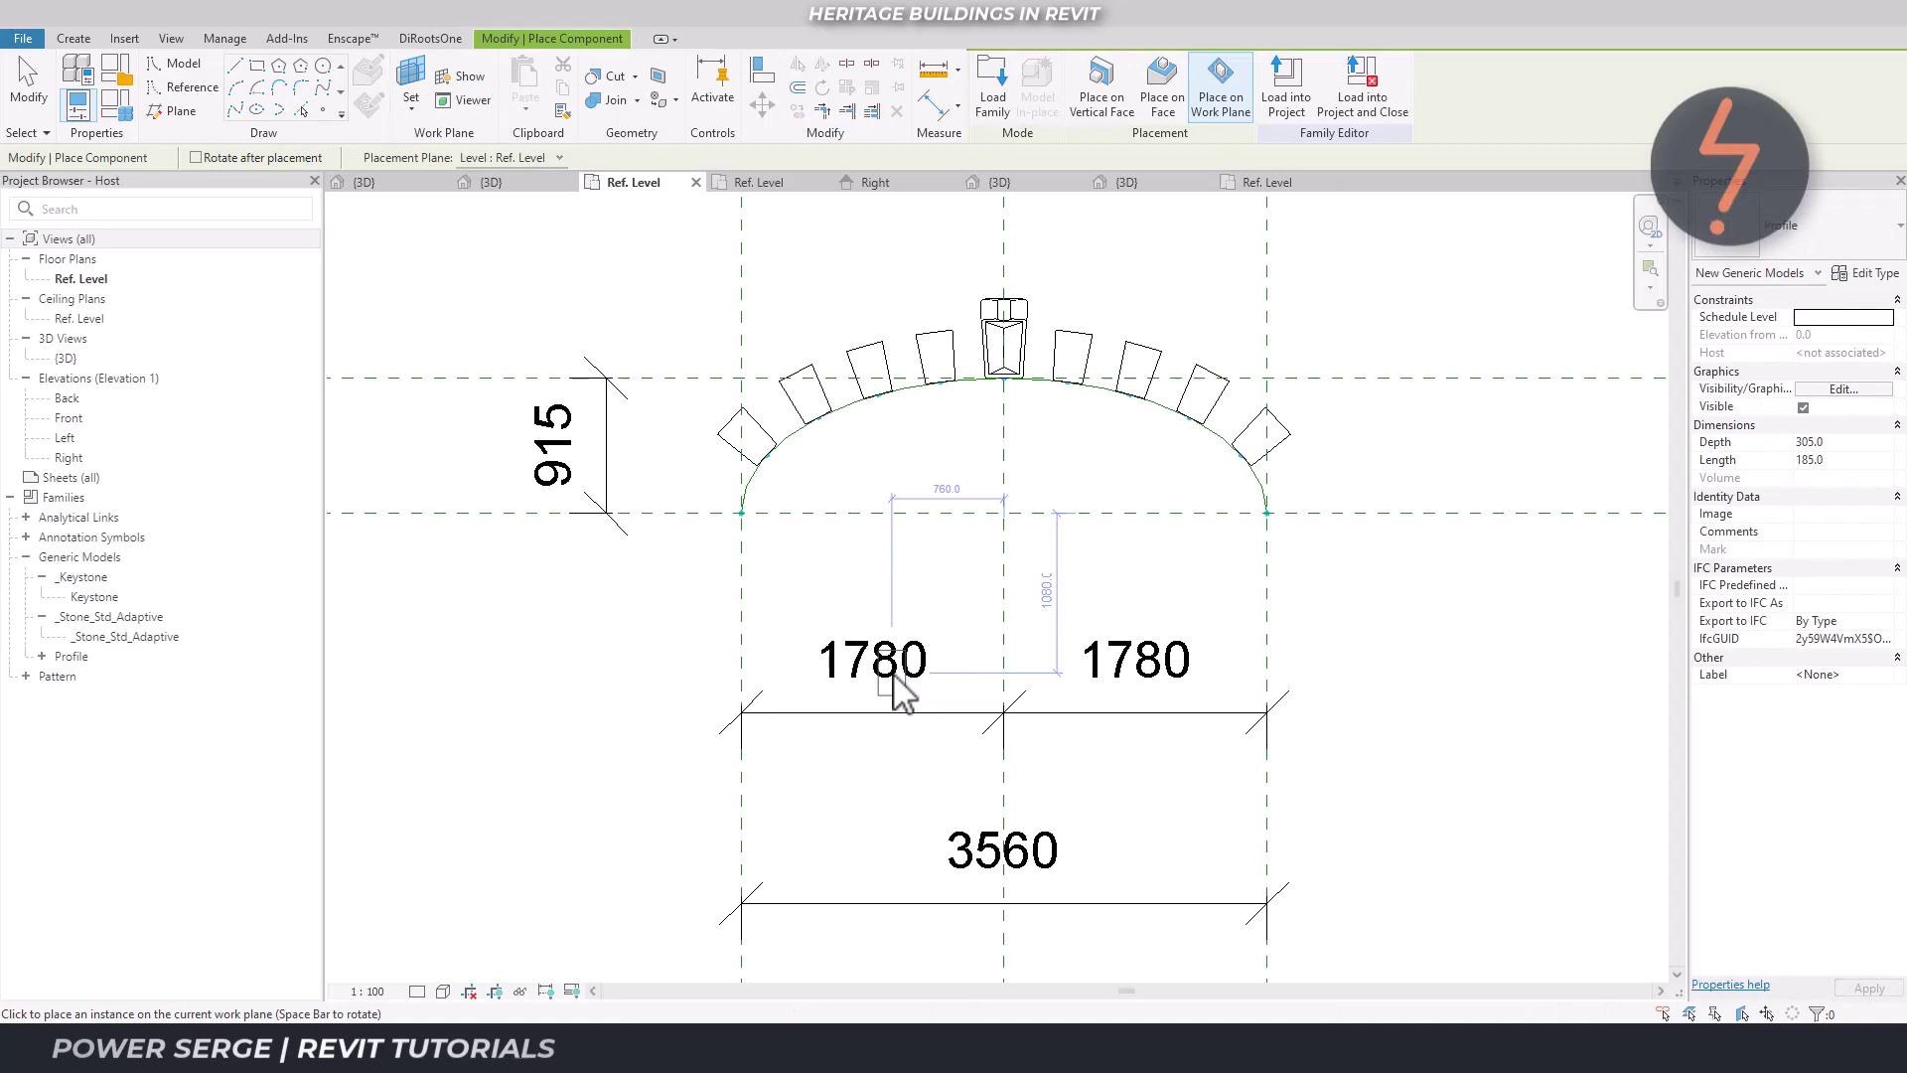
In the 3D view, set the reference plane at the arch path's start as work plane
{"action": "left_click", "coordinate": [517, 187]}
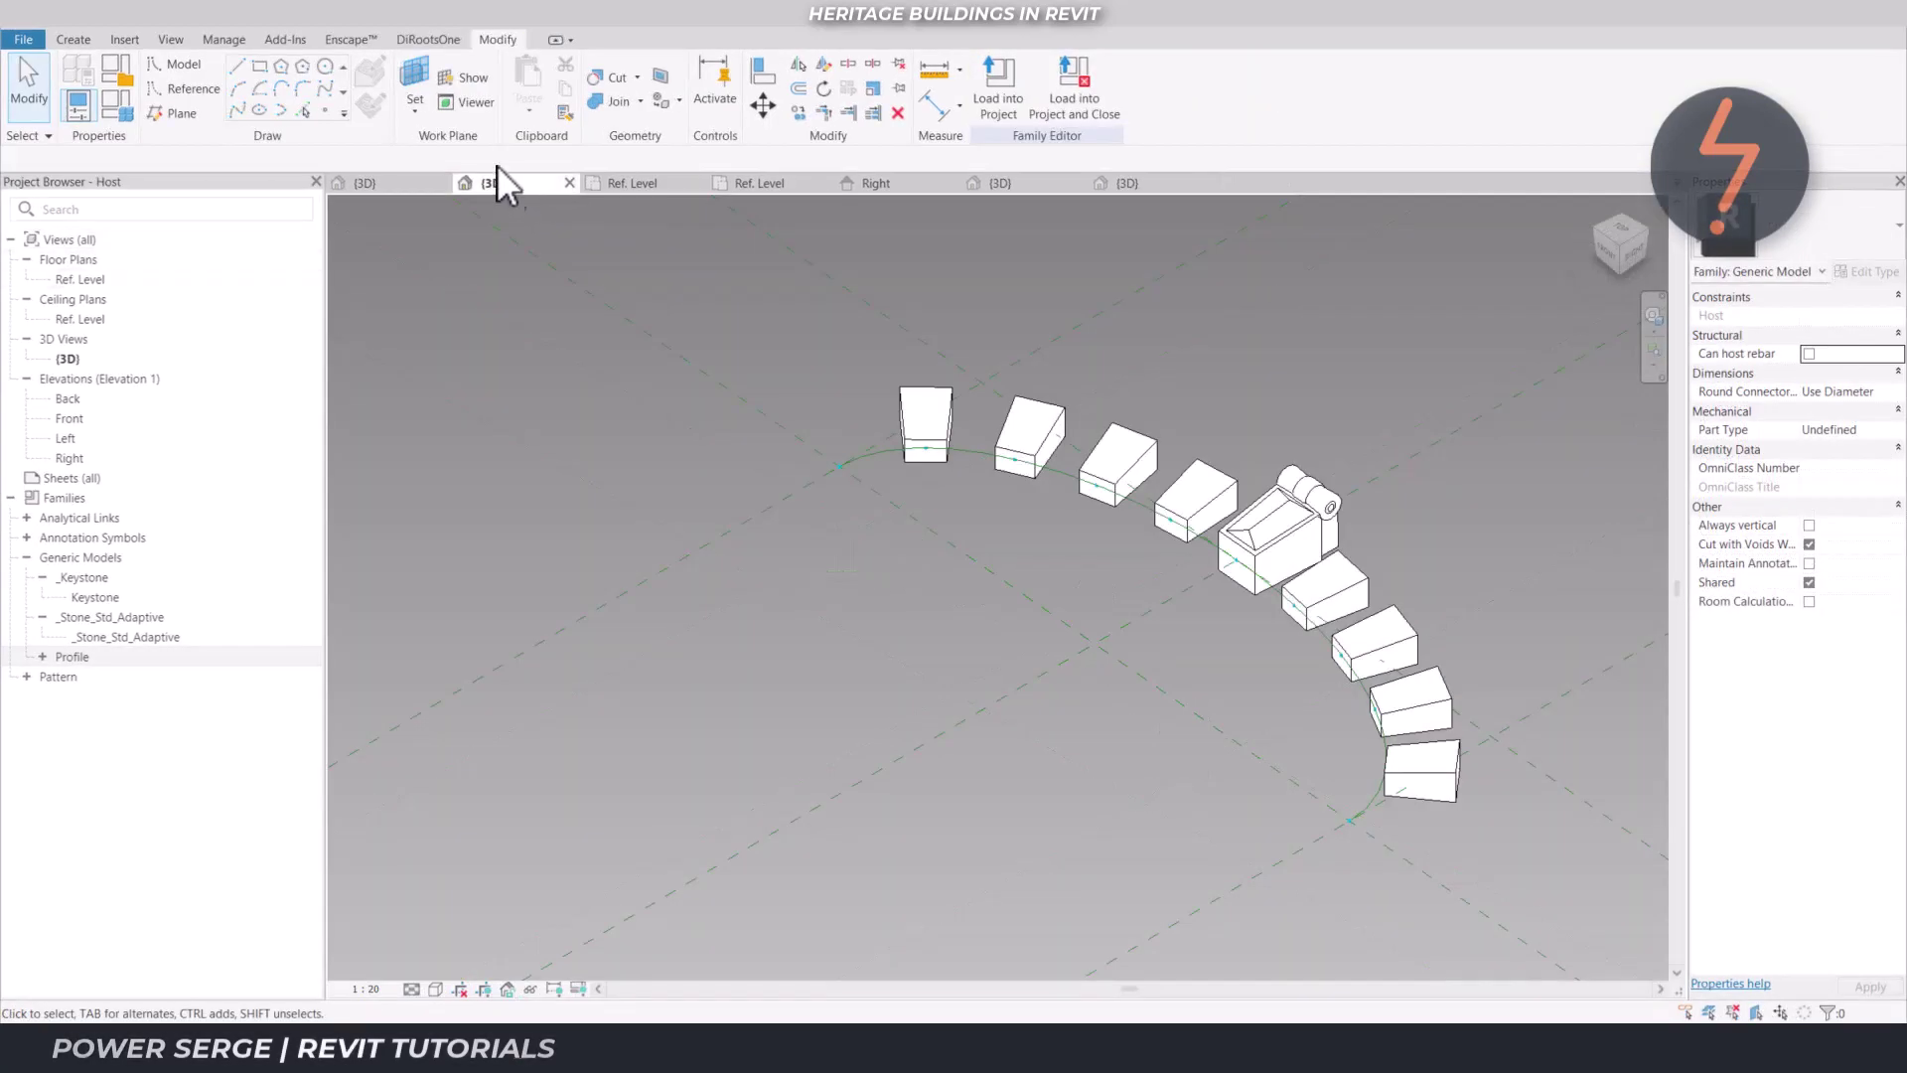
{"action": "left_click", "coordinate": [415, 112]}
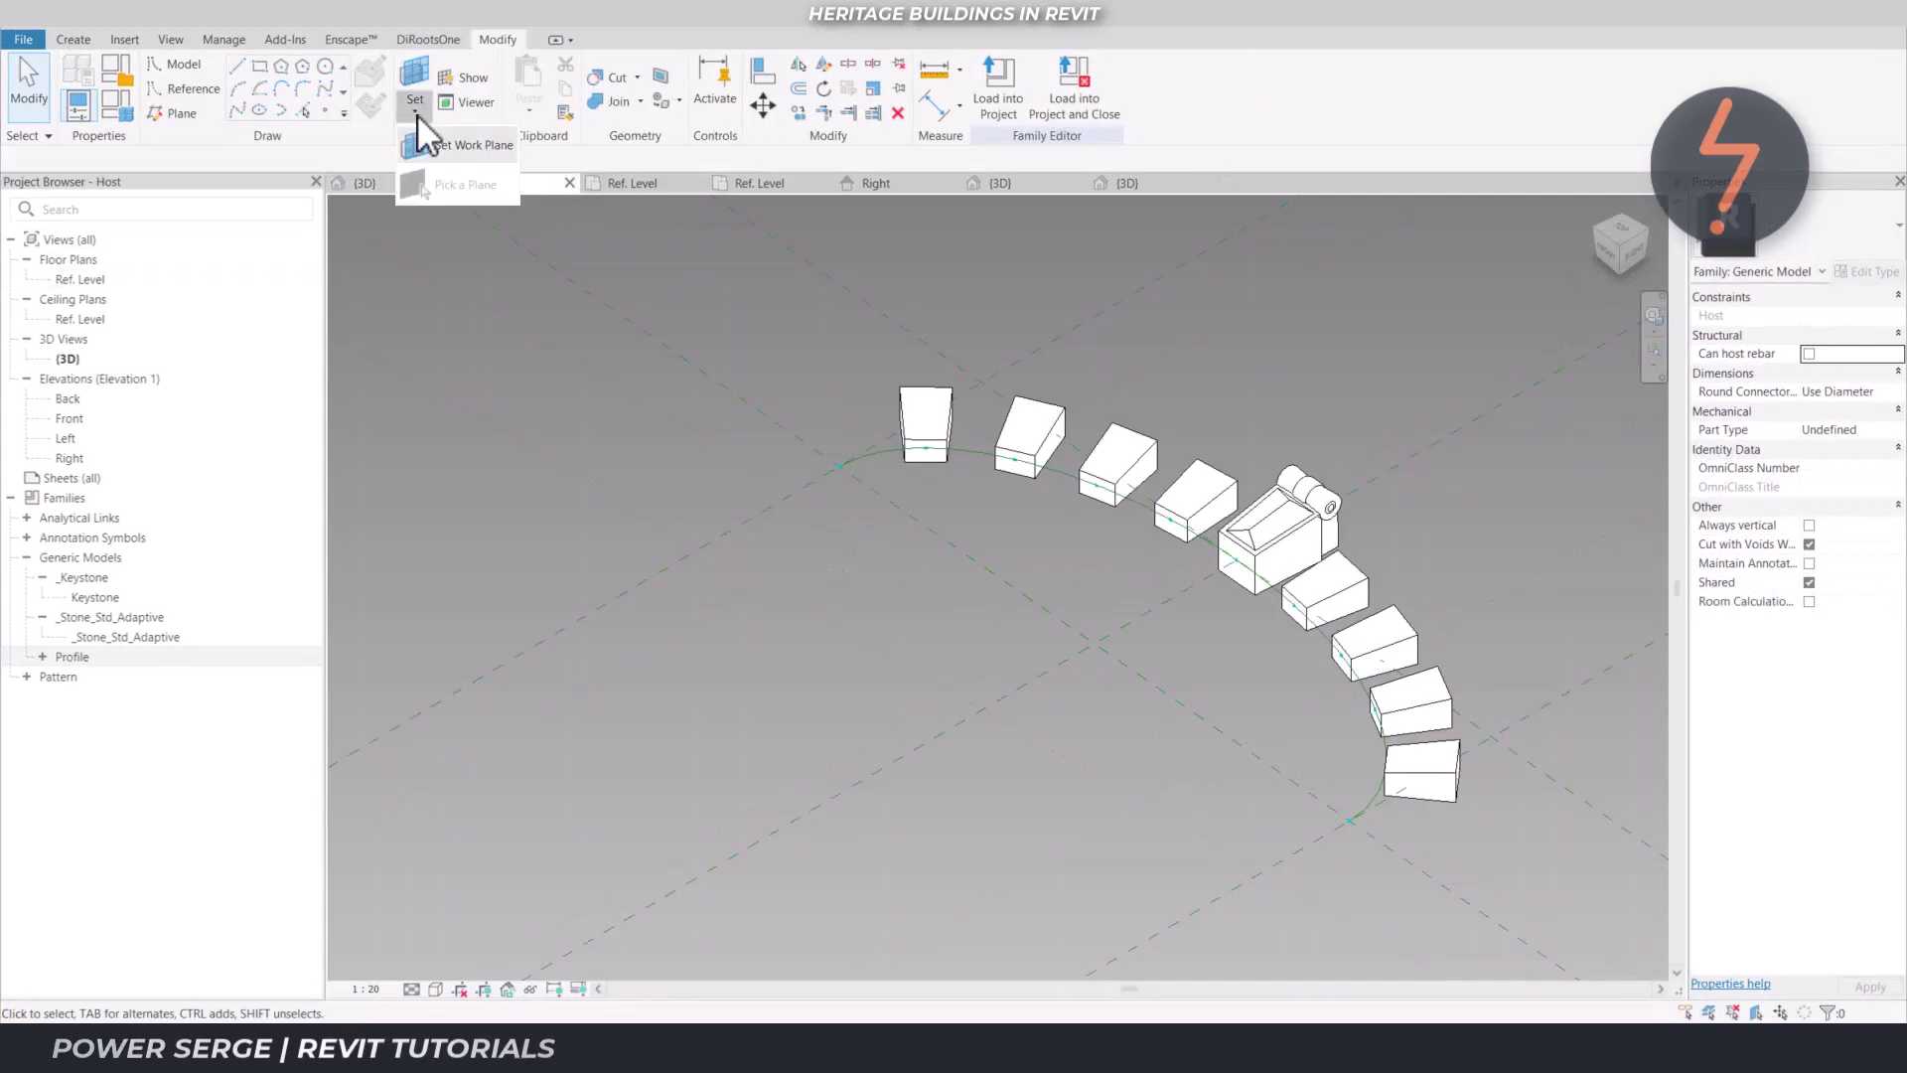
{"action": "left_click", "coordinate": [452, 145]}
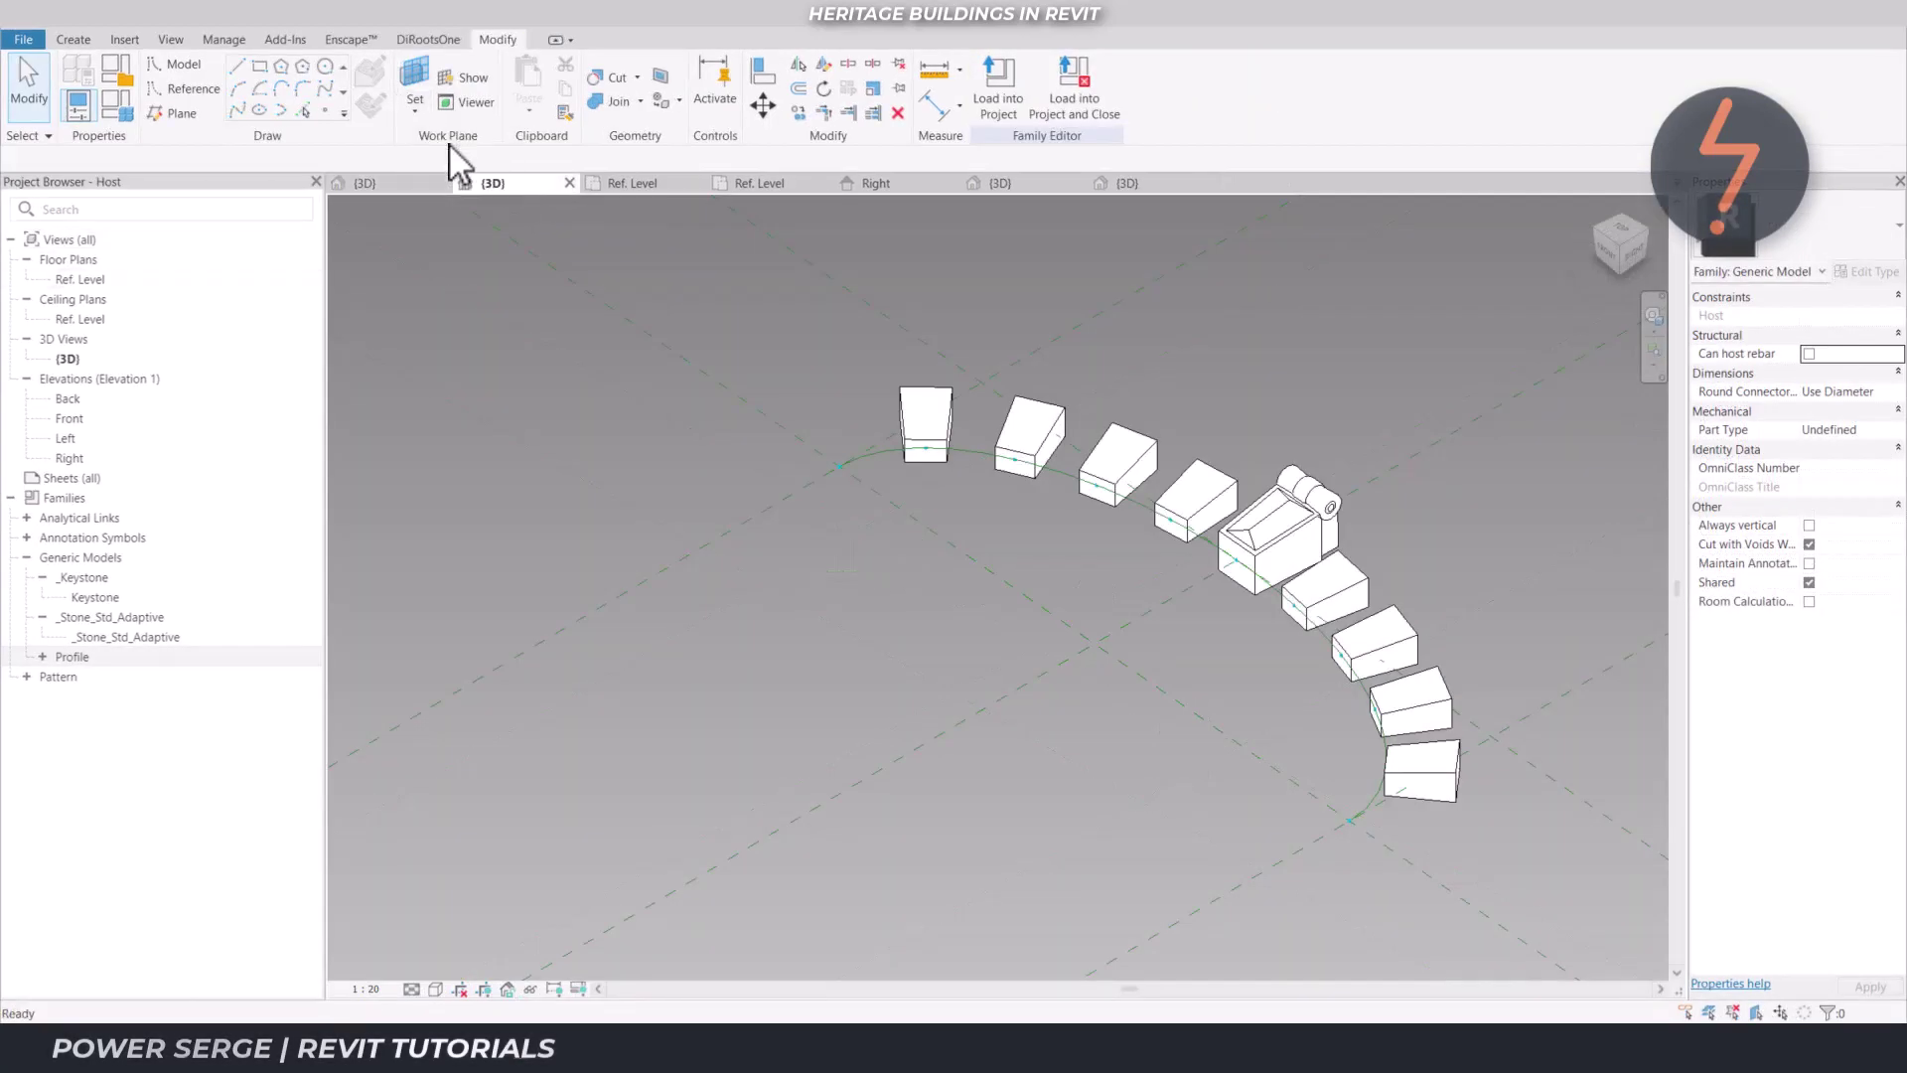
{"action": "left_click", "coordinate": [843, 467]}
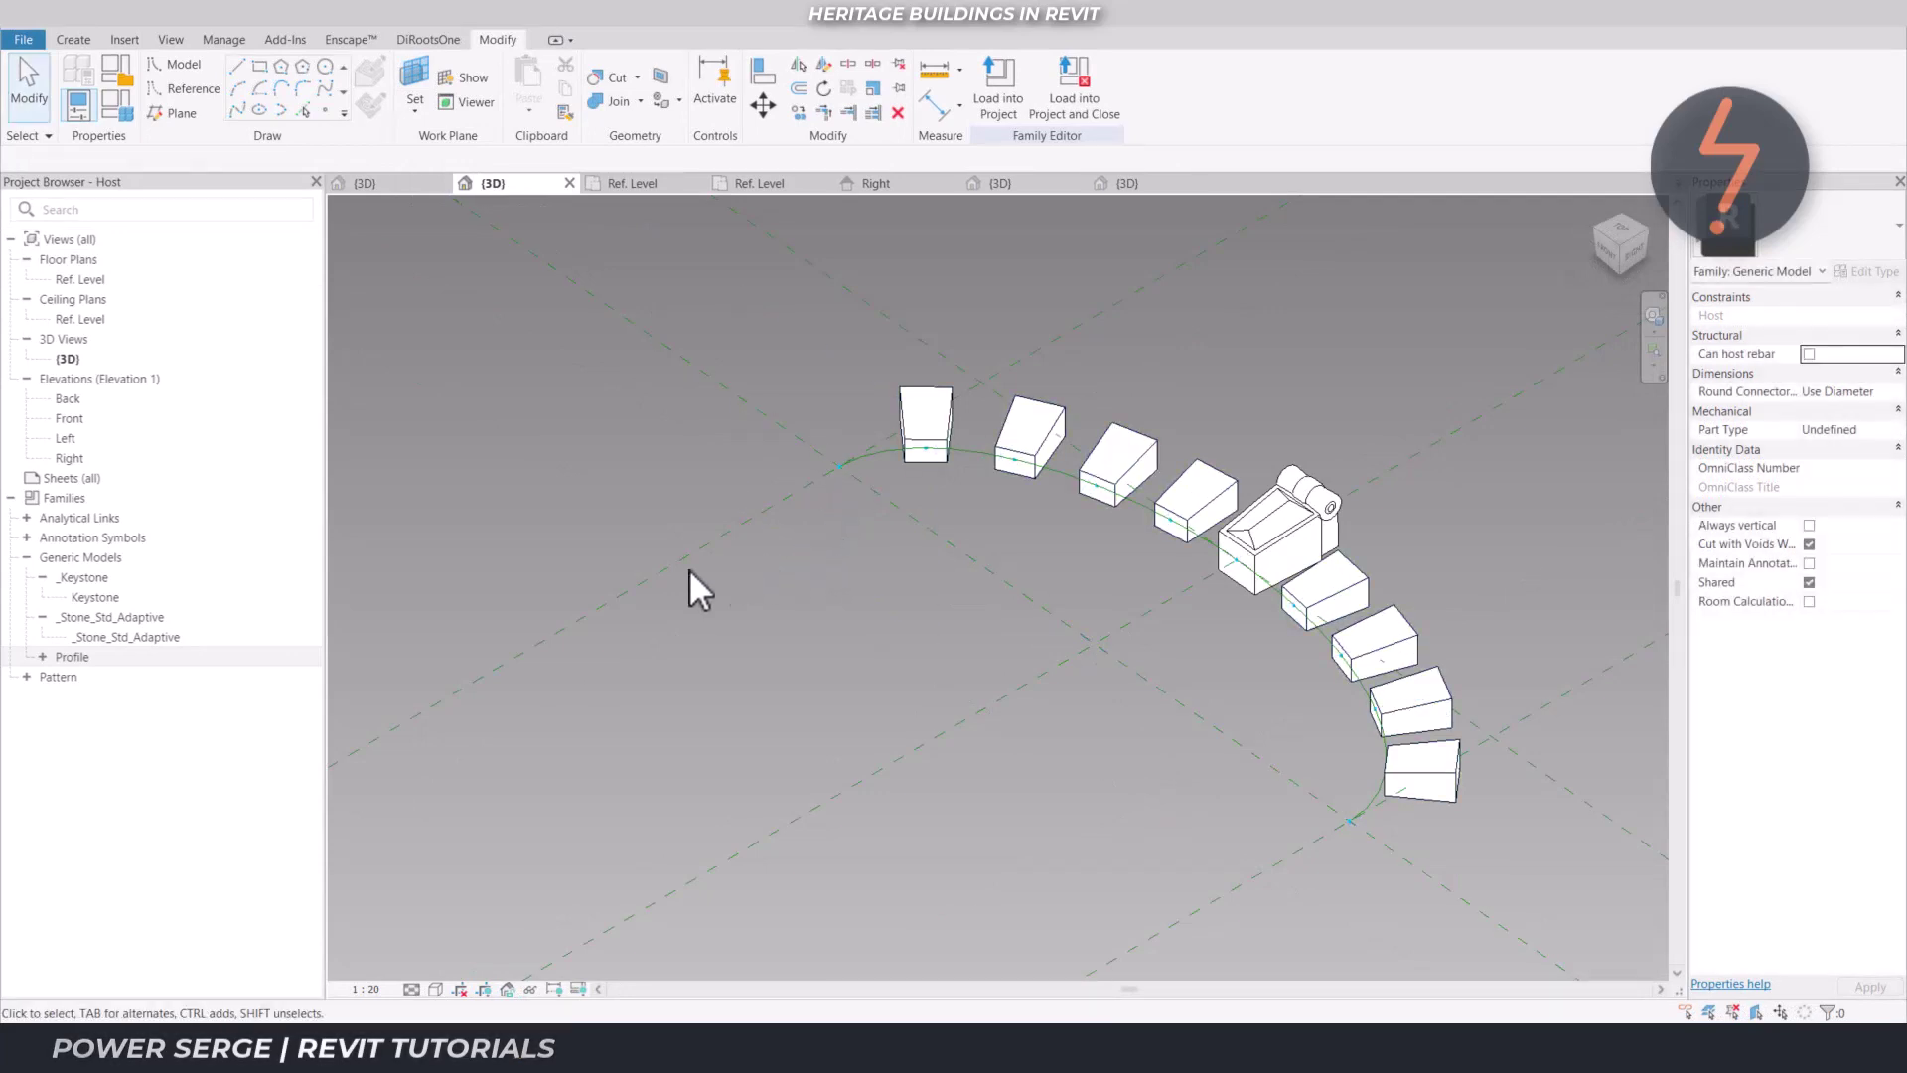
Place a Profile instance at the path's start point, then select the Front elevation
{"action": "left_click", "coordinate": [42, 656]}
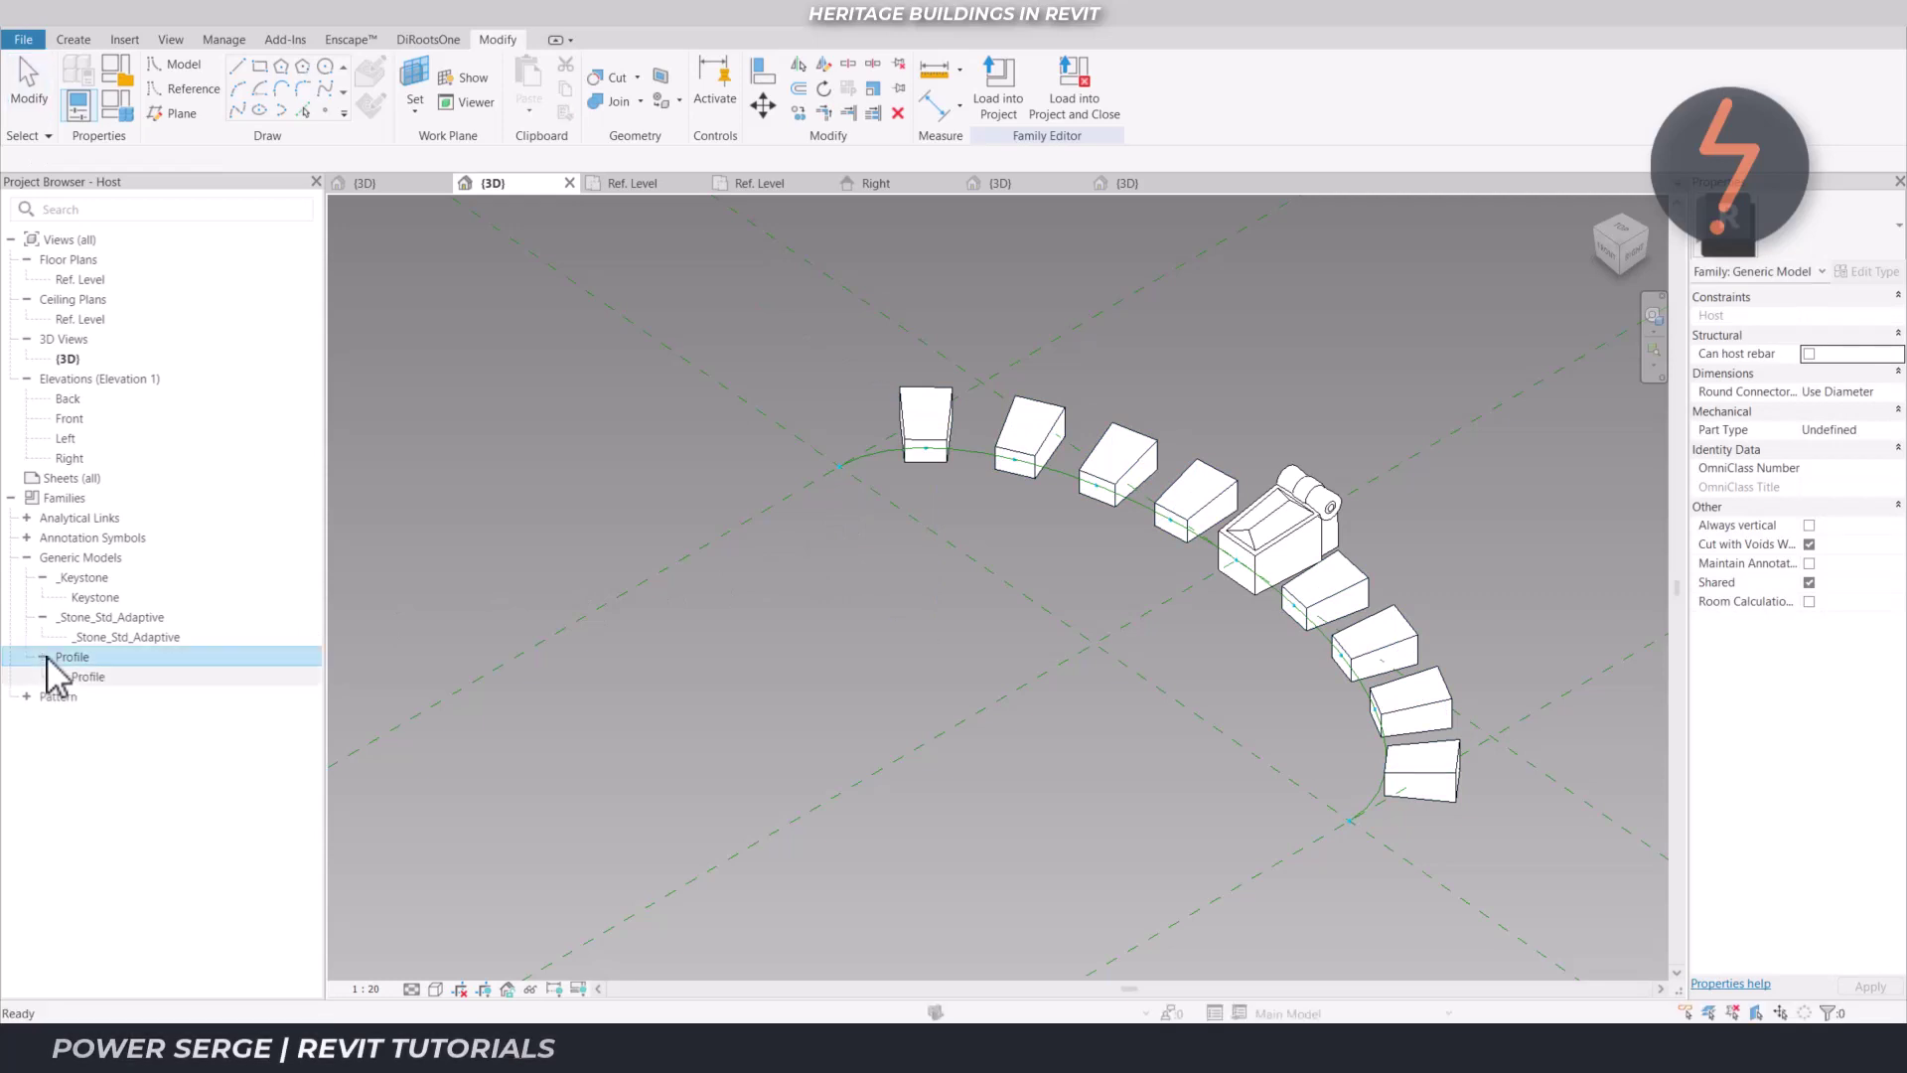
{"action": "left_click", "coordinate": [76, 676]}
{"action": "right_click", "coordinate": [78, 677]}
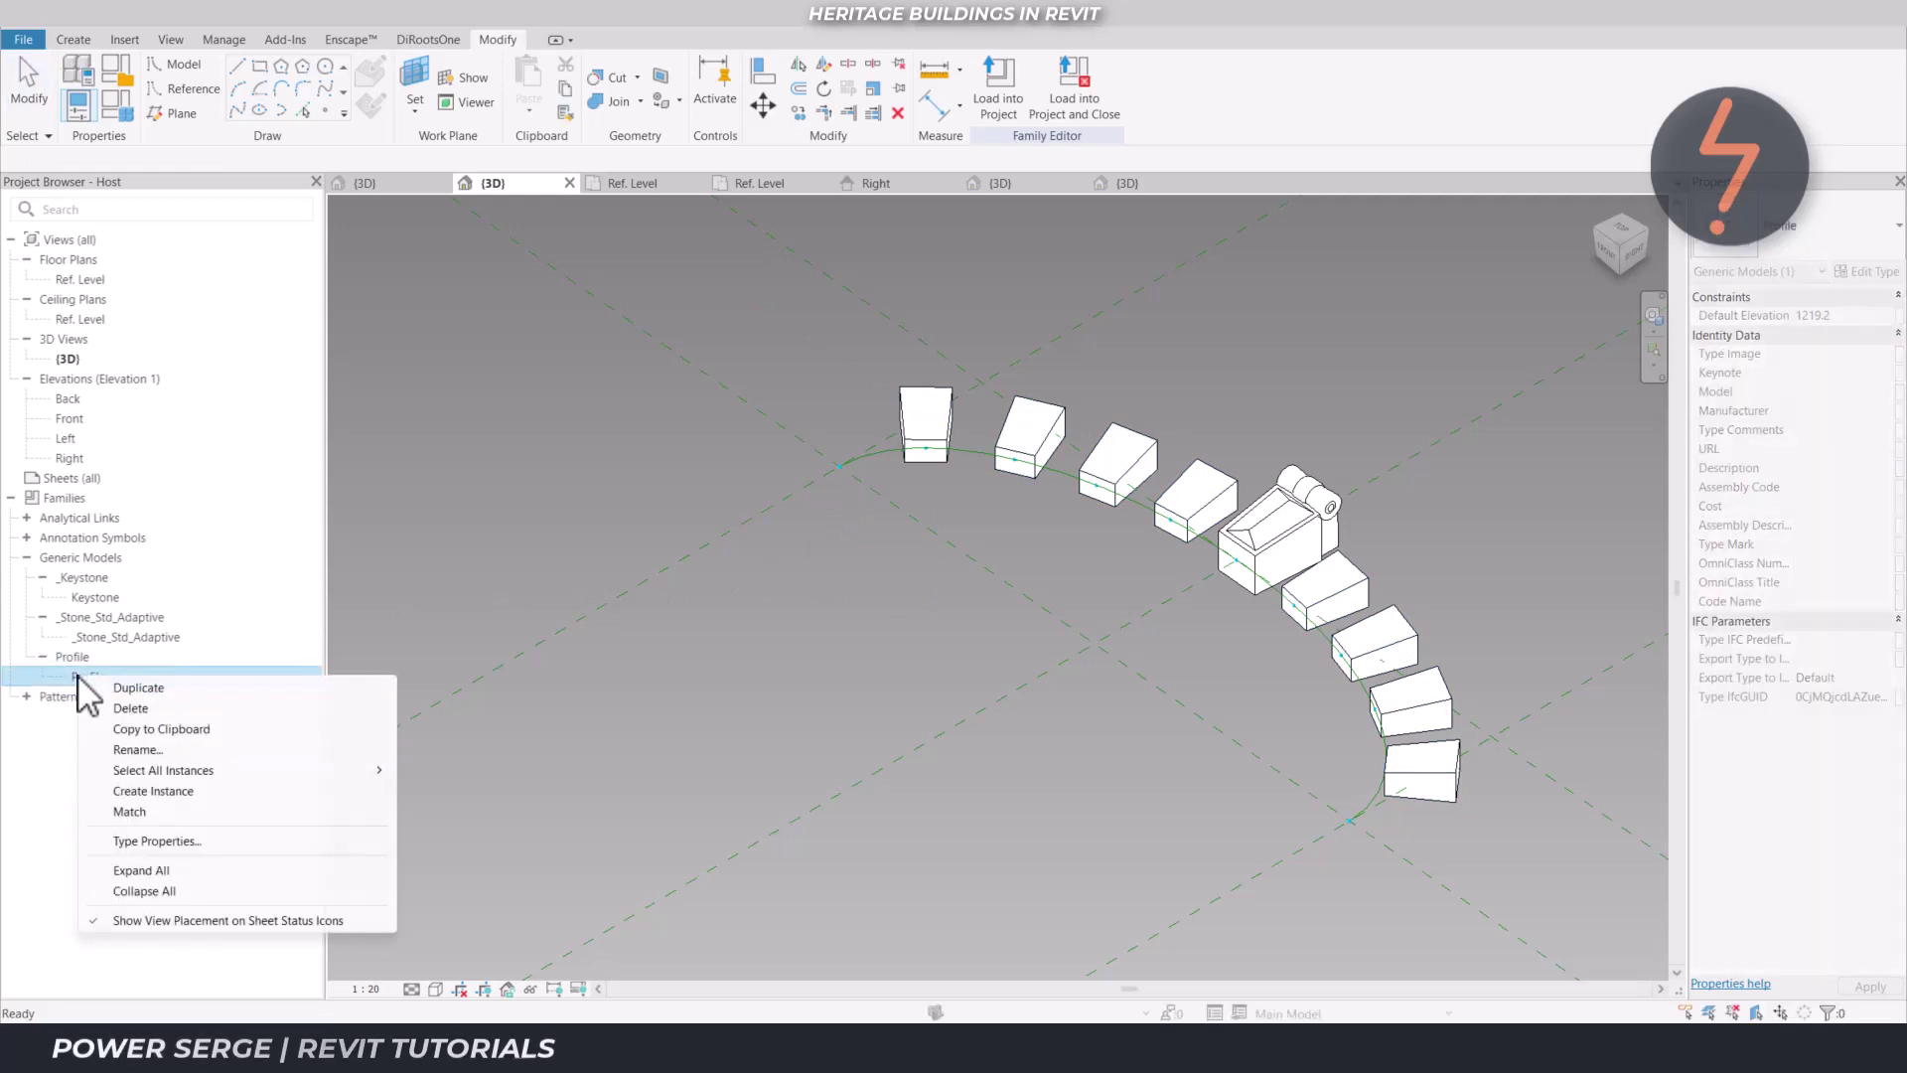
{"action": "left_click", "coordinate": [169, 791]}
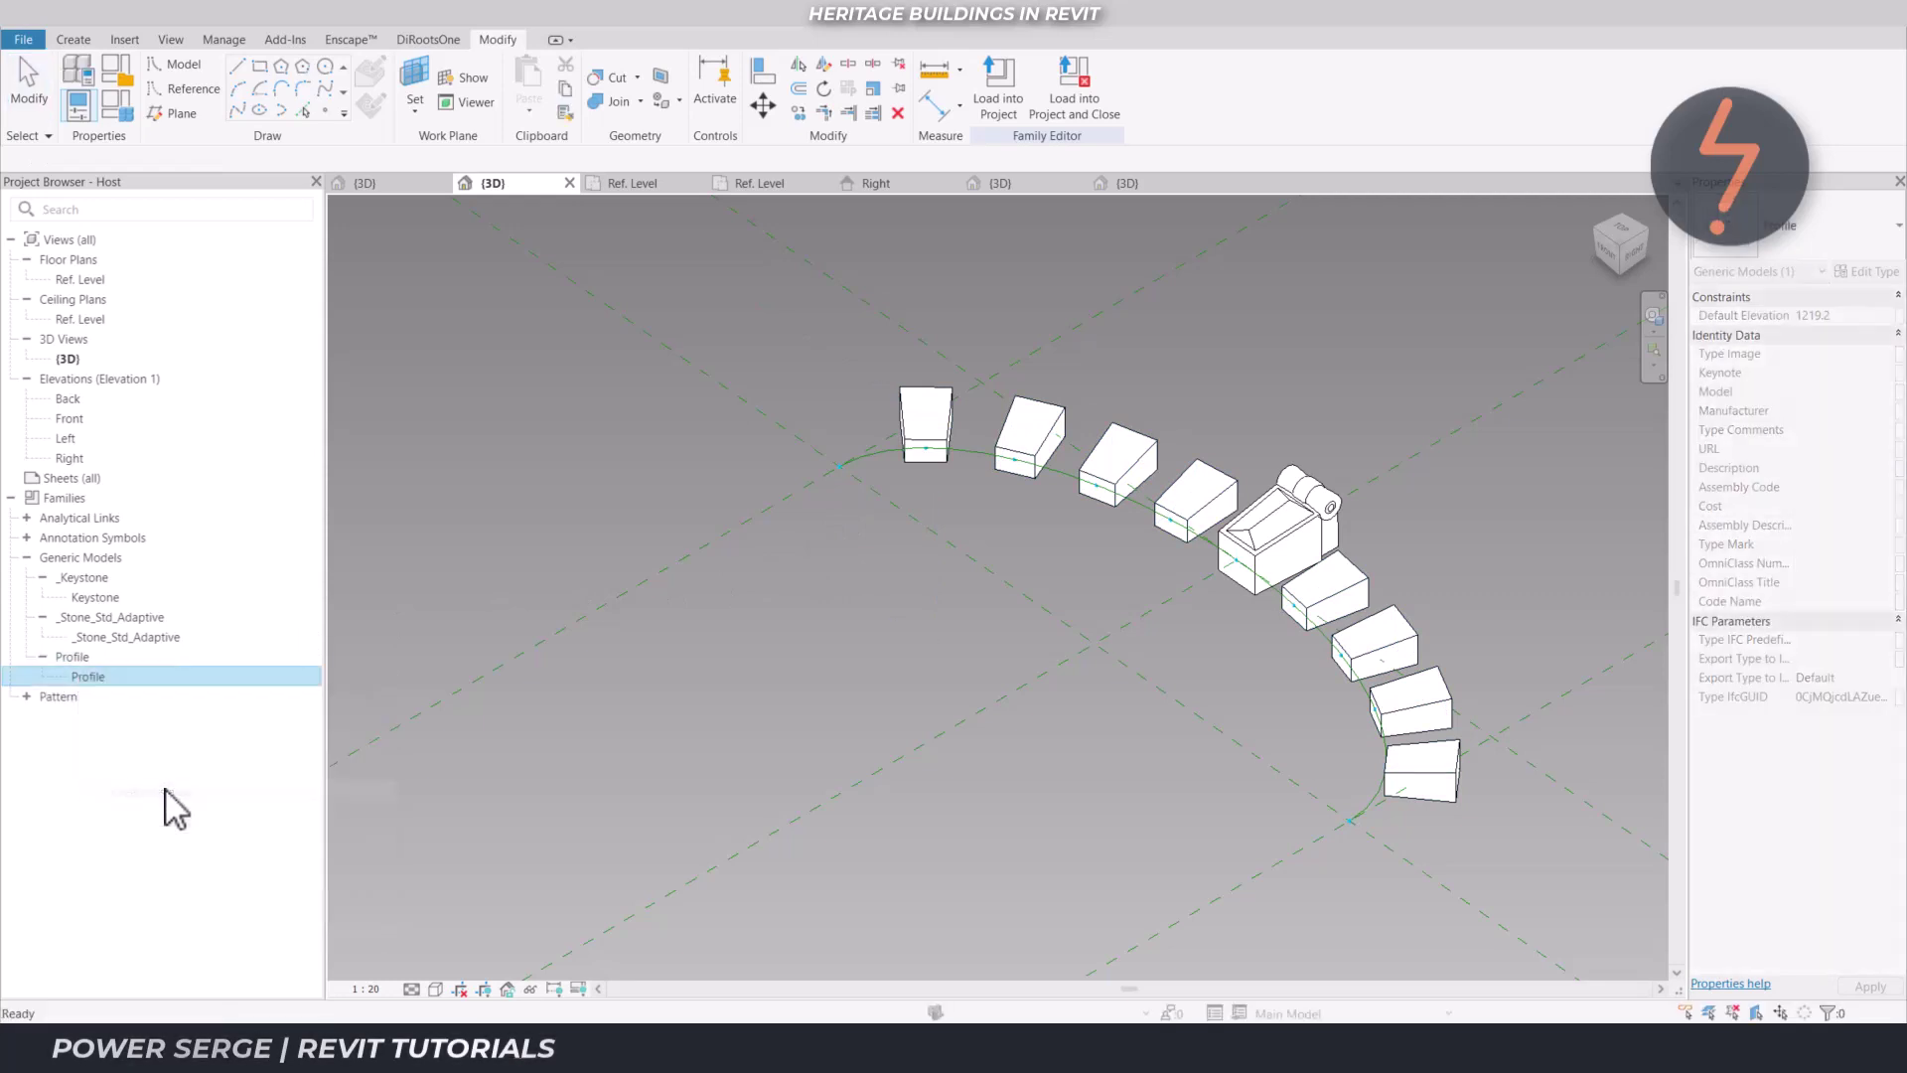
{"action": "left_click", "coordinate": [840, 467]}
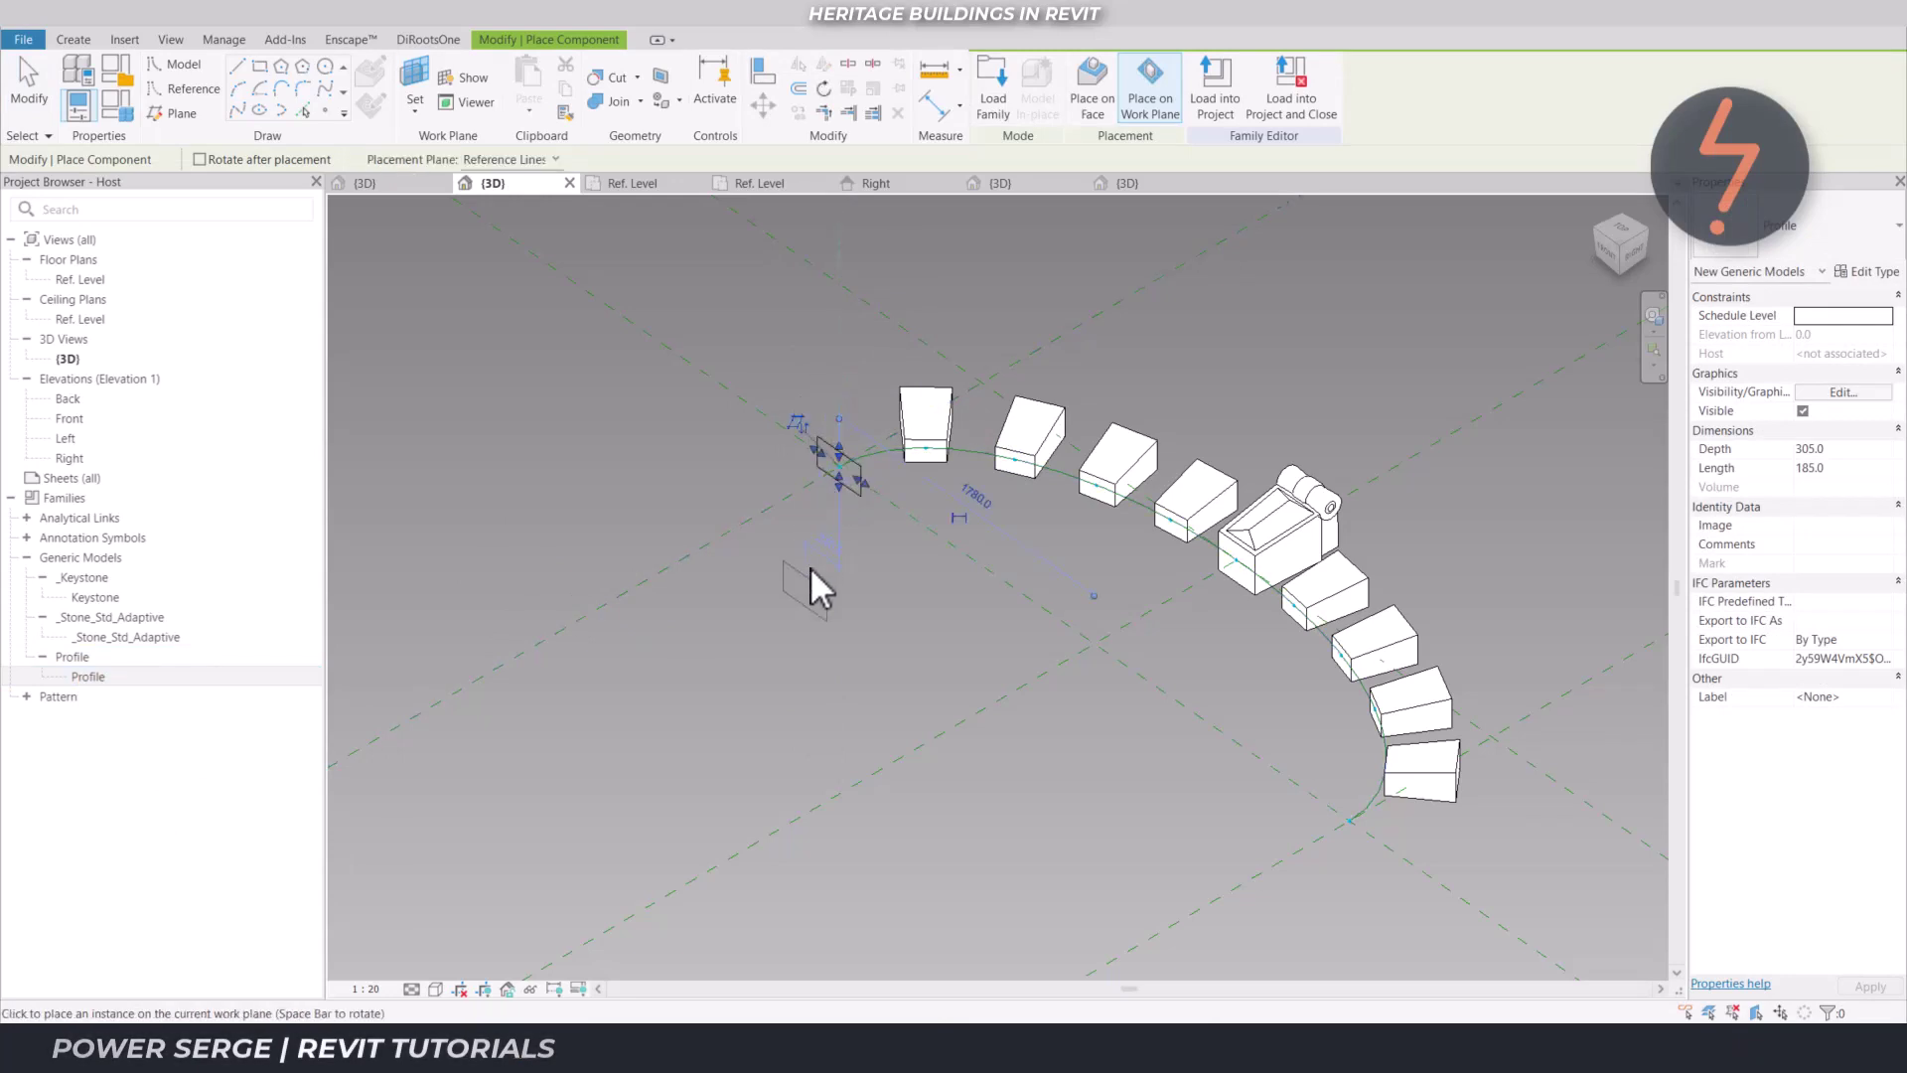
{"action": "key", "text": "Escape"}
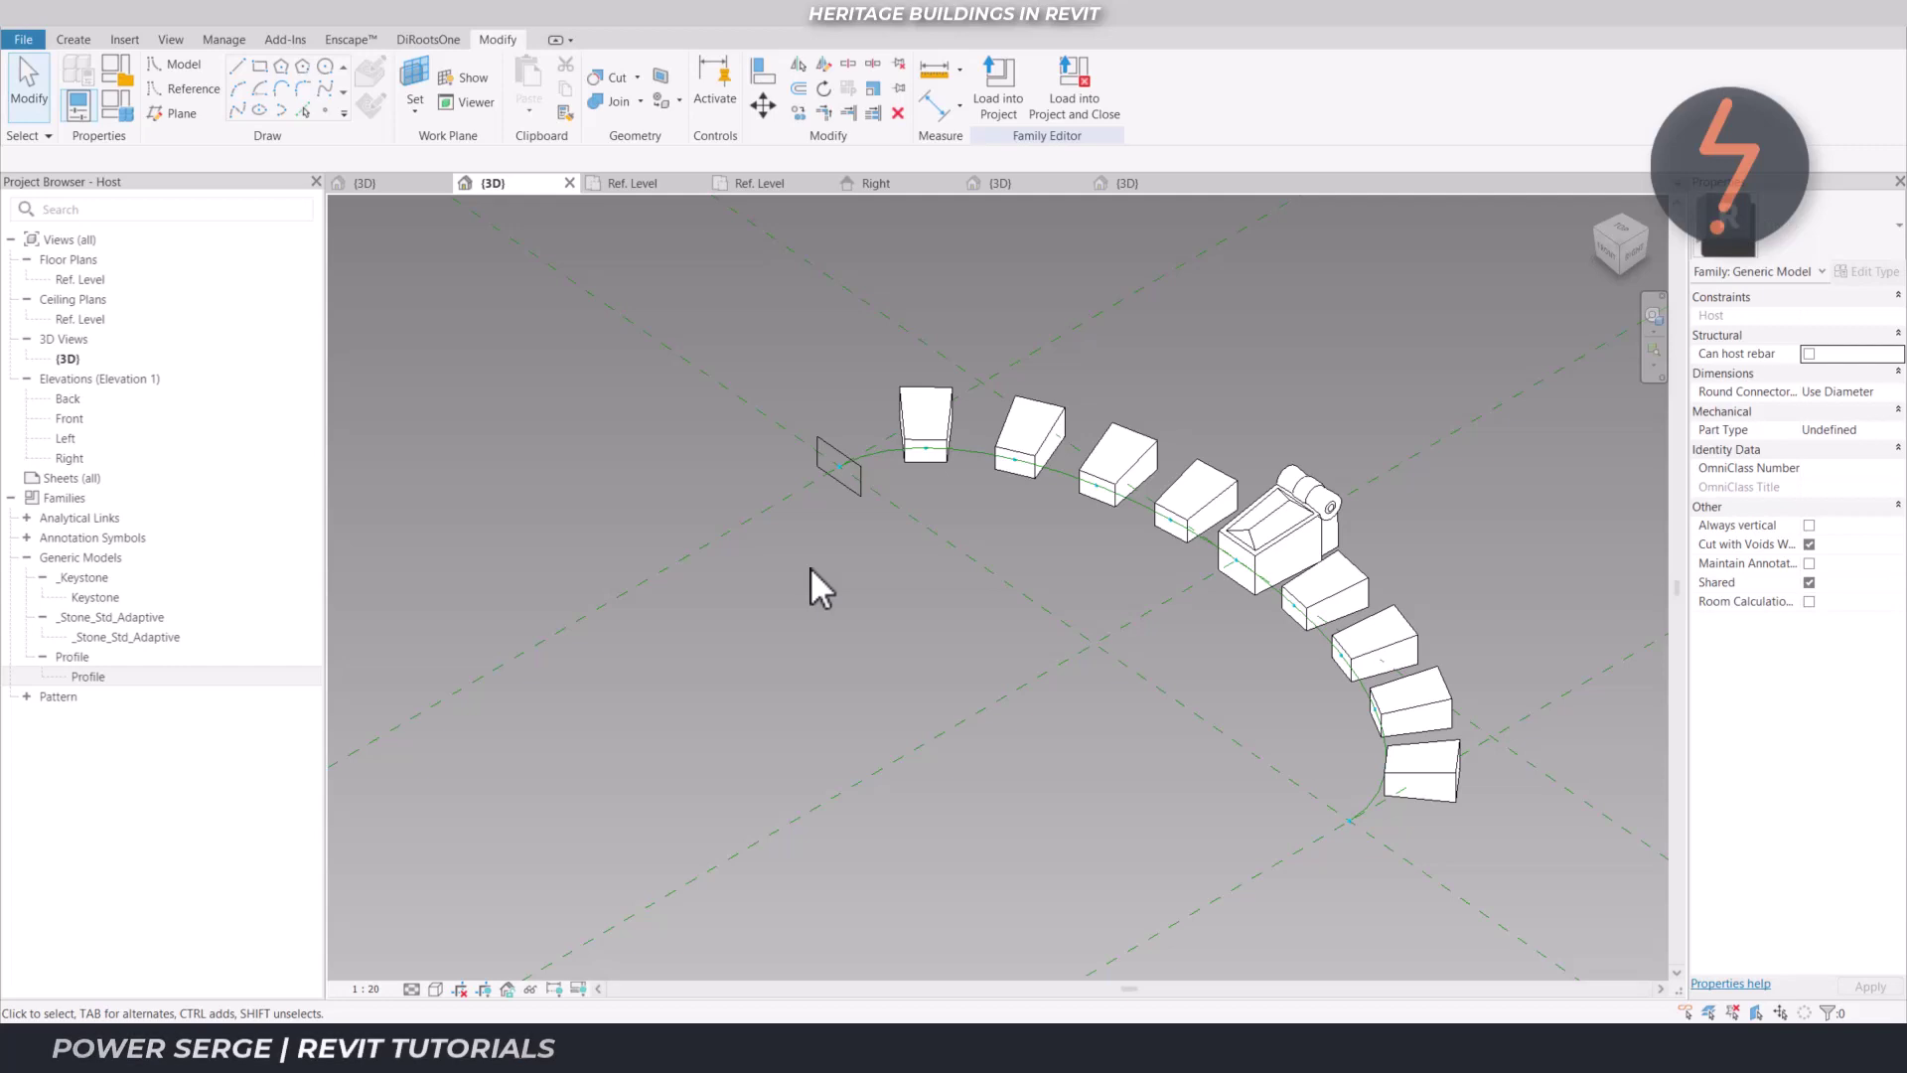
{"action": "left_click", "coordinate": [144, 421]}
In the Front elevation, draw a reference plane along the bottom edge of the arch stones
{"action": "double_click", "coordinate": [144, 420]}
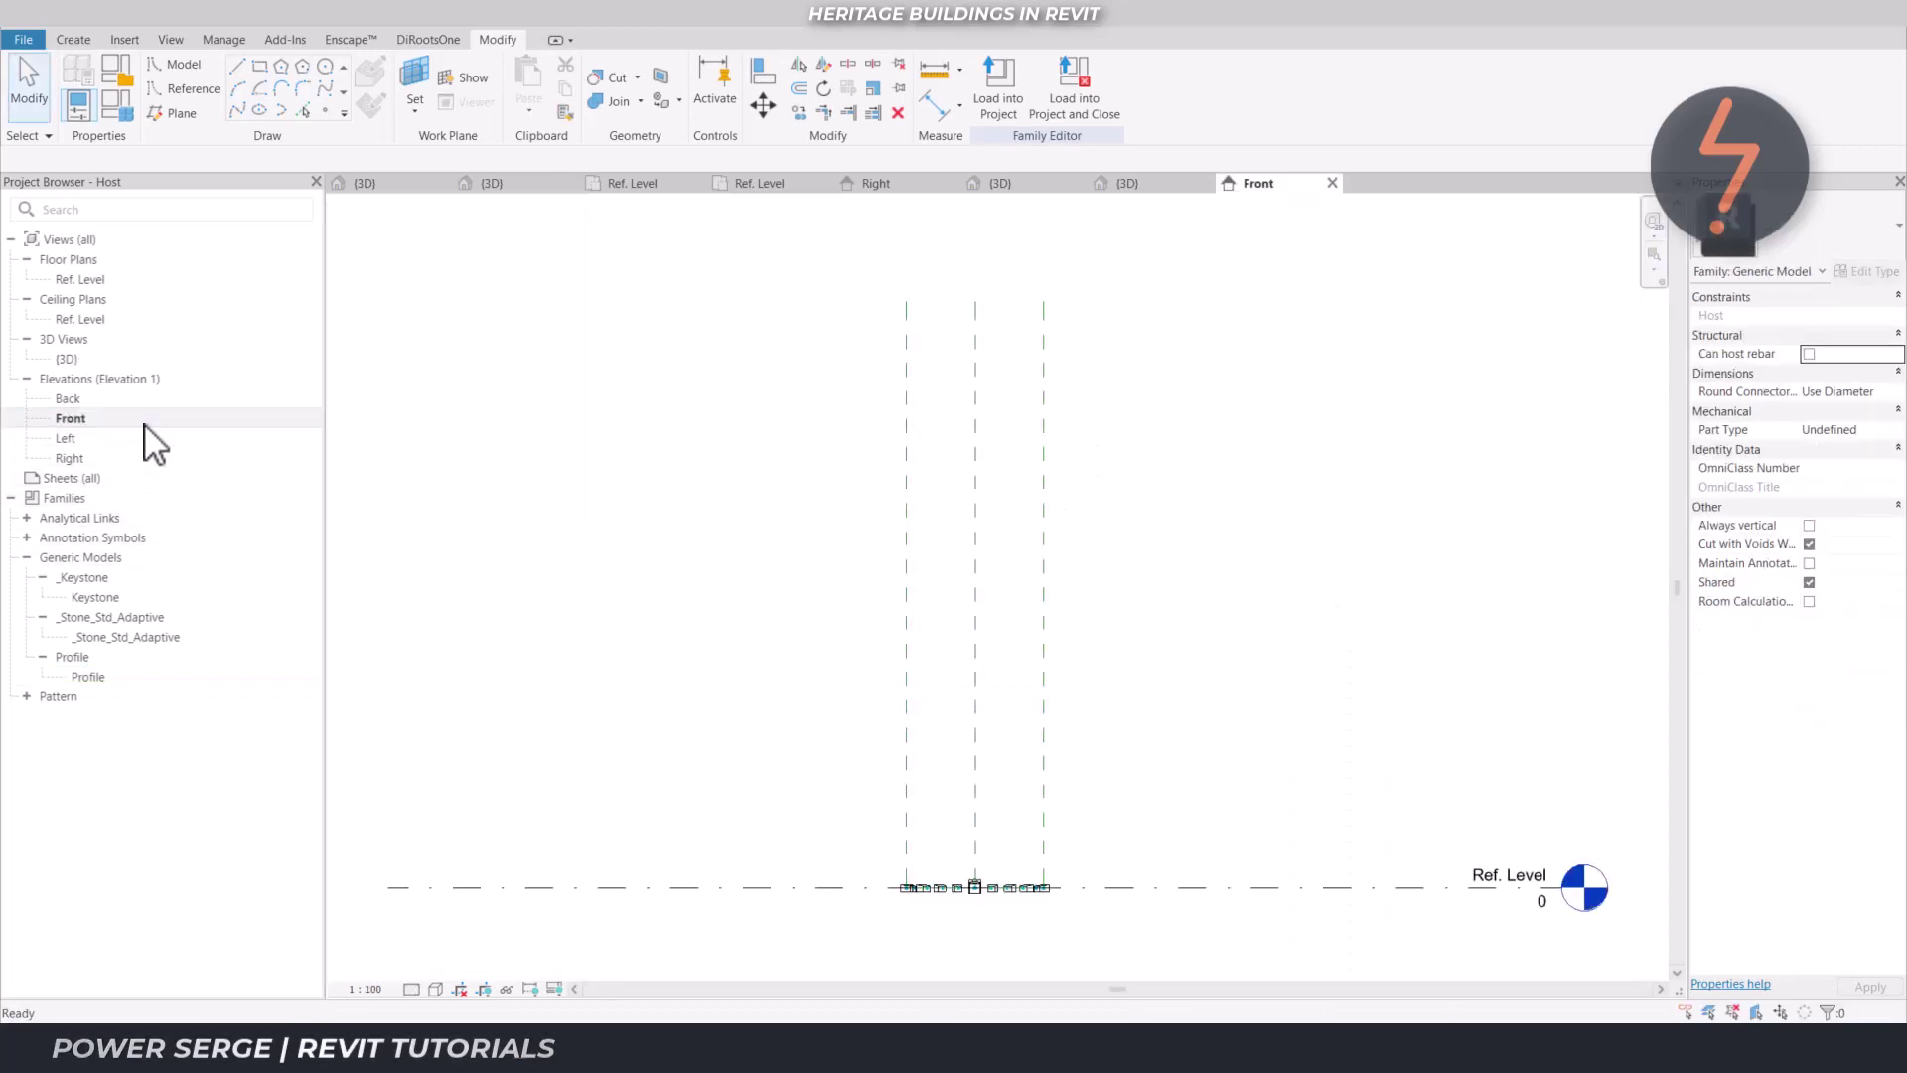
{"action": "right_click", "coordinate": [775, 856]}
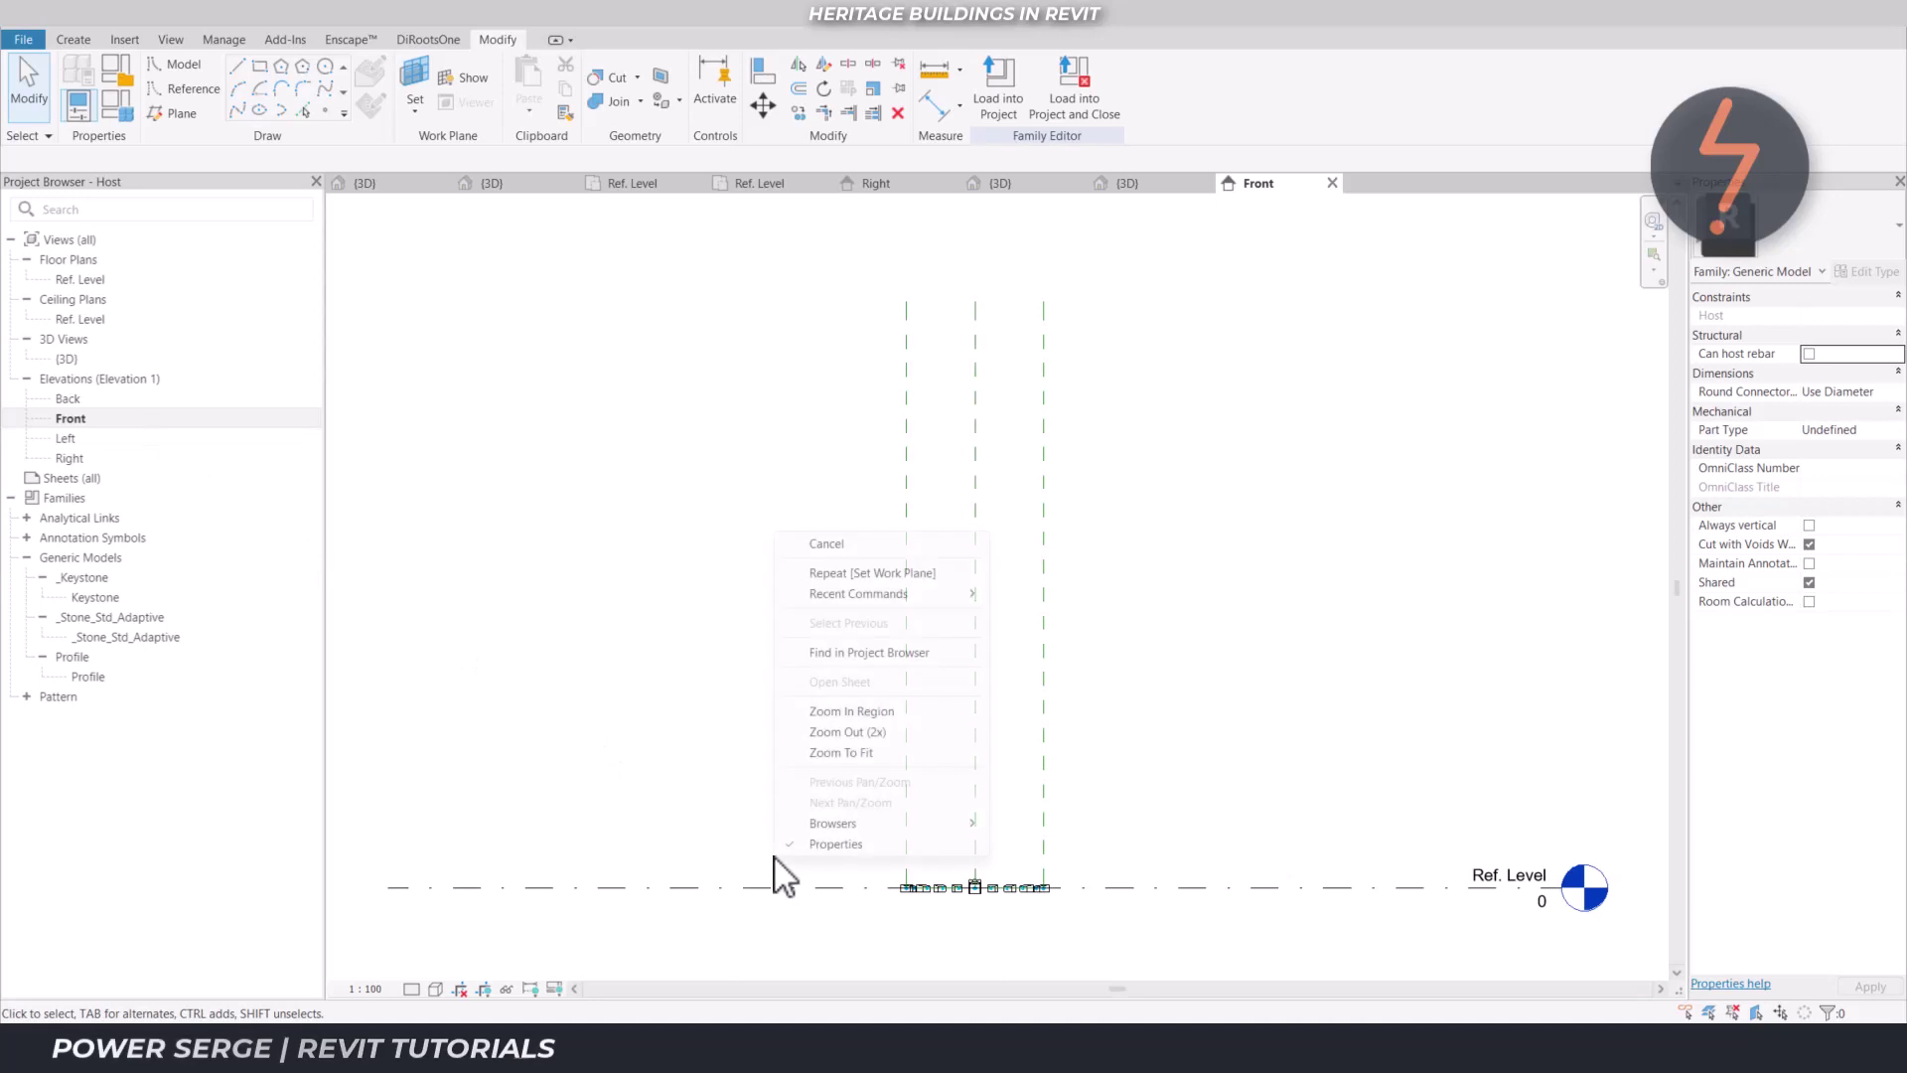
{"action": "left_click", "coordinate": [838, 707]}
{"action": "left_click_drag", "start_coordinate": [849, 849], "coordinate": [1103, 921]}
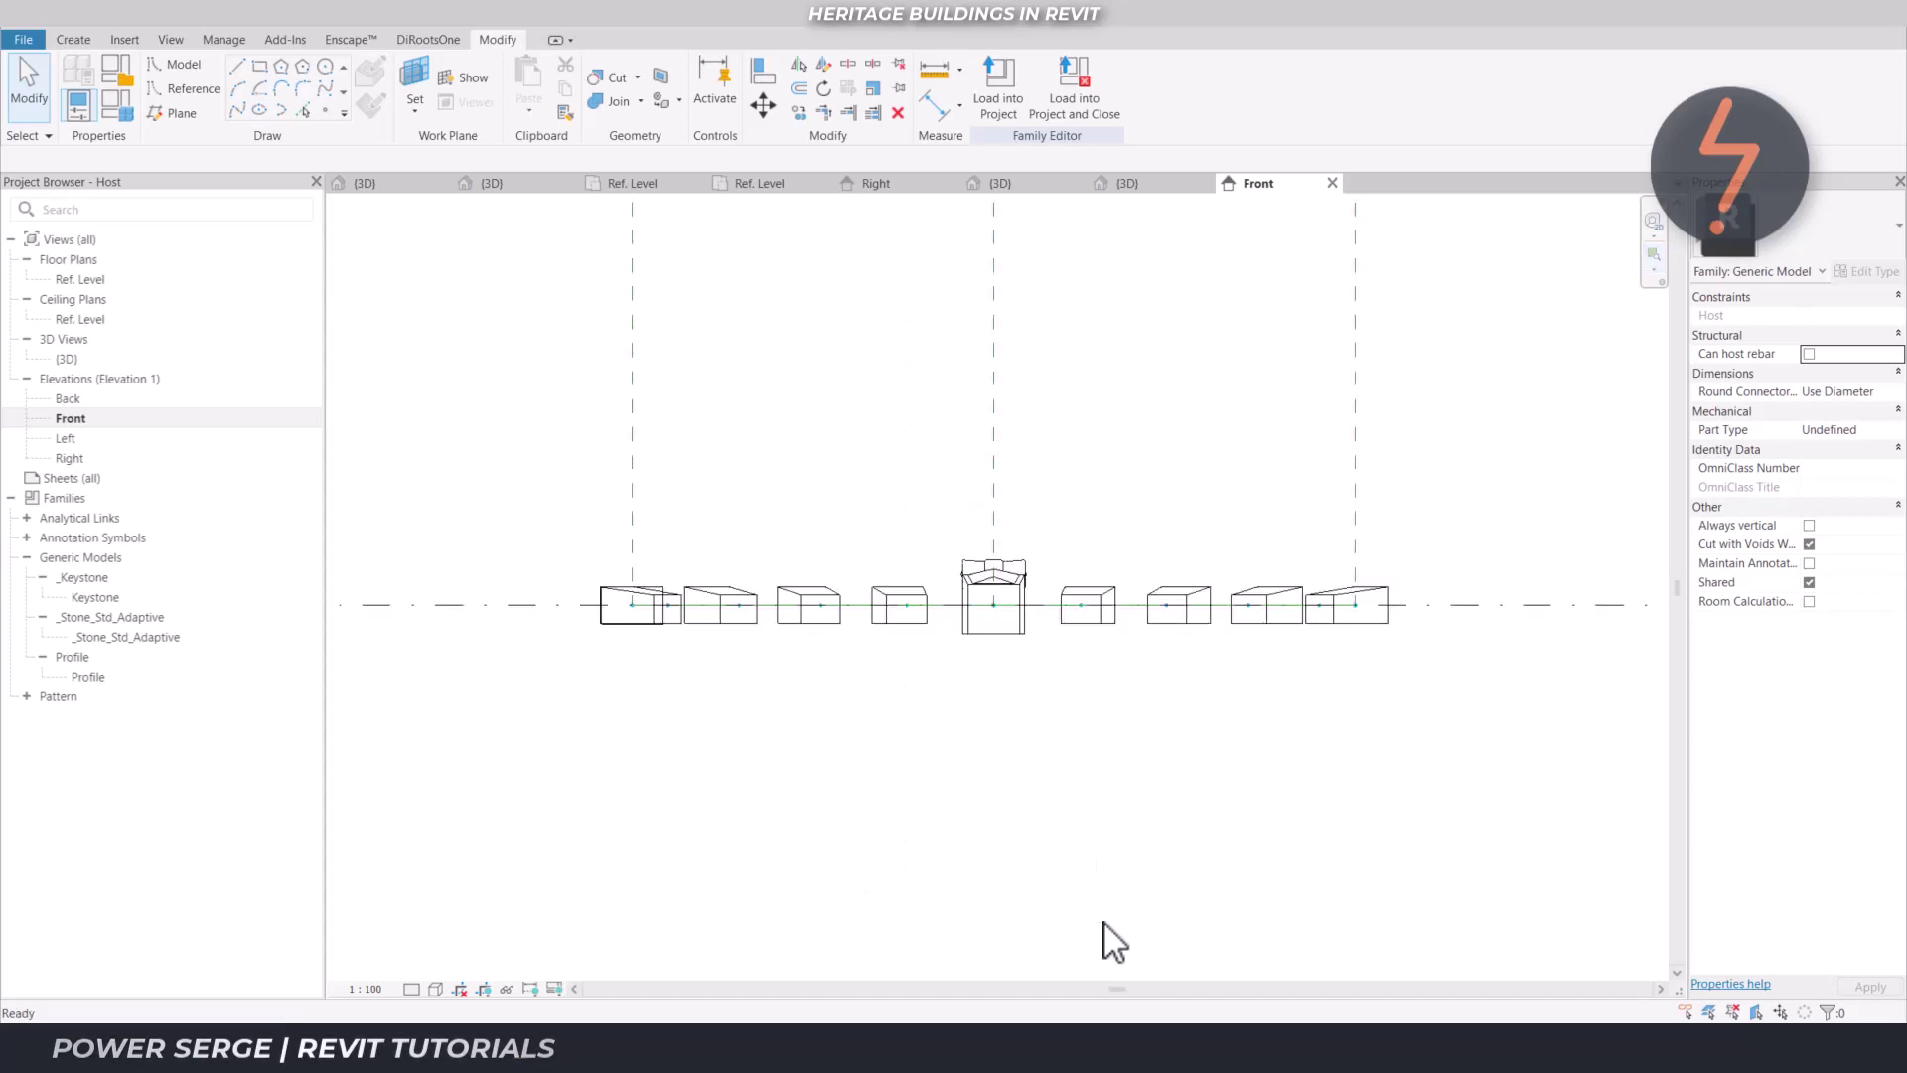
{"action": "right_click", "coordinate": [812, 842]}
{"action": "left_click", "coordinate": [856, 686]}
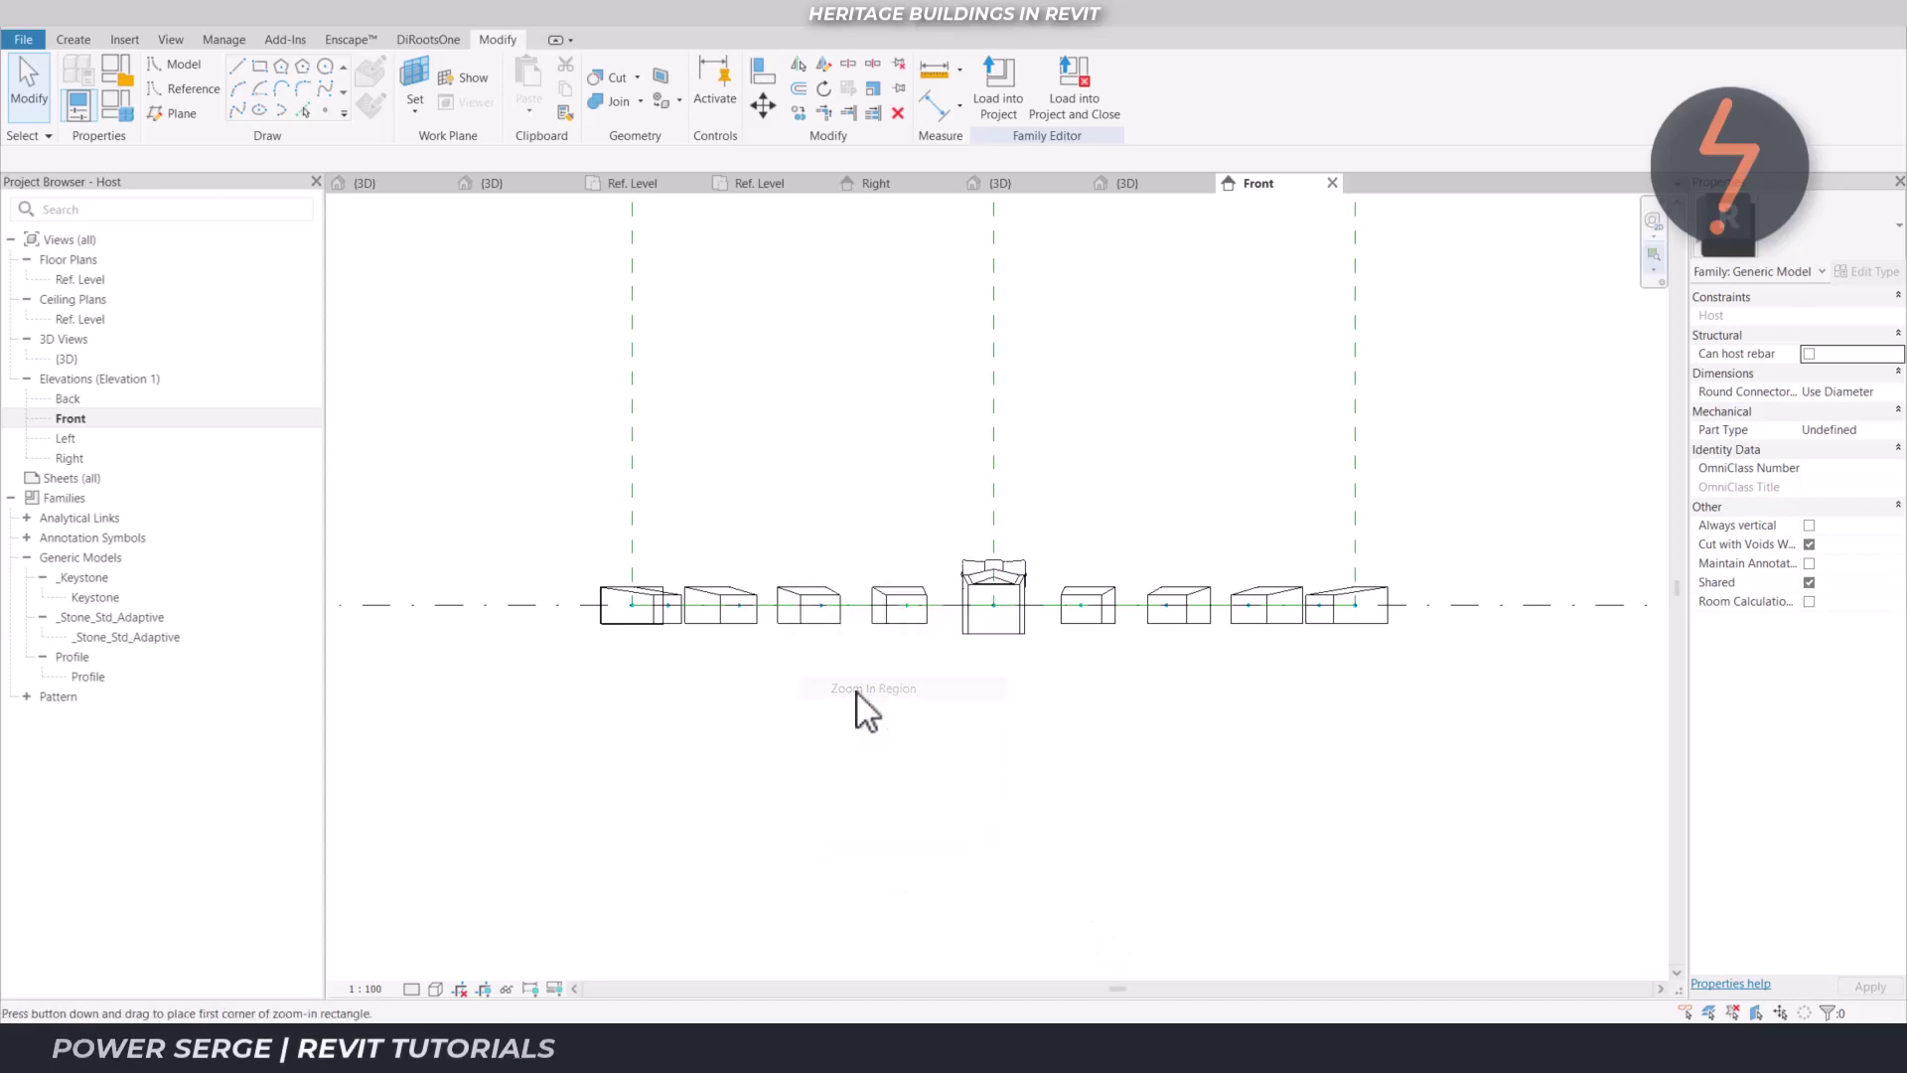
{"action": "left_click_drag", "start_coordinate": [542, 510], "coordinate": [952, 648]}
{"action": "key", "text": "r"}
{"action": "key", "text": "p"}
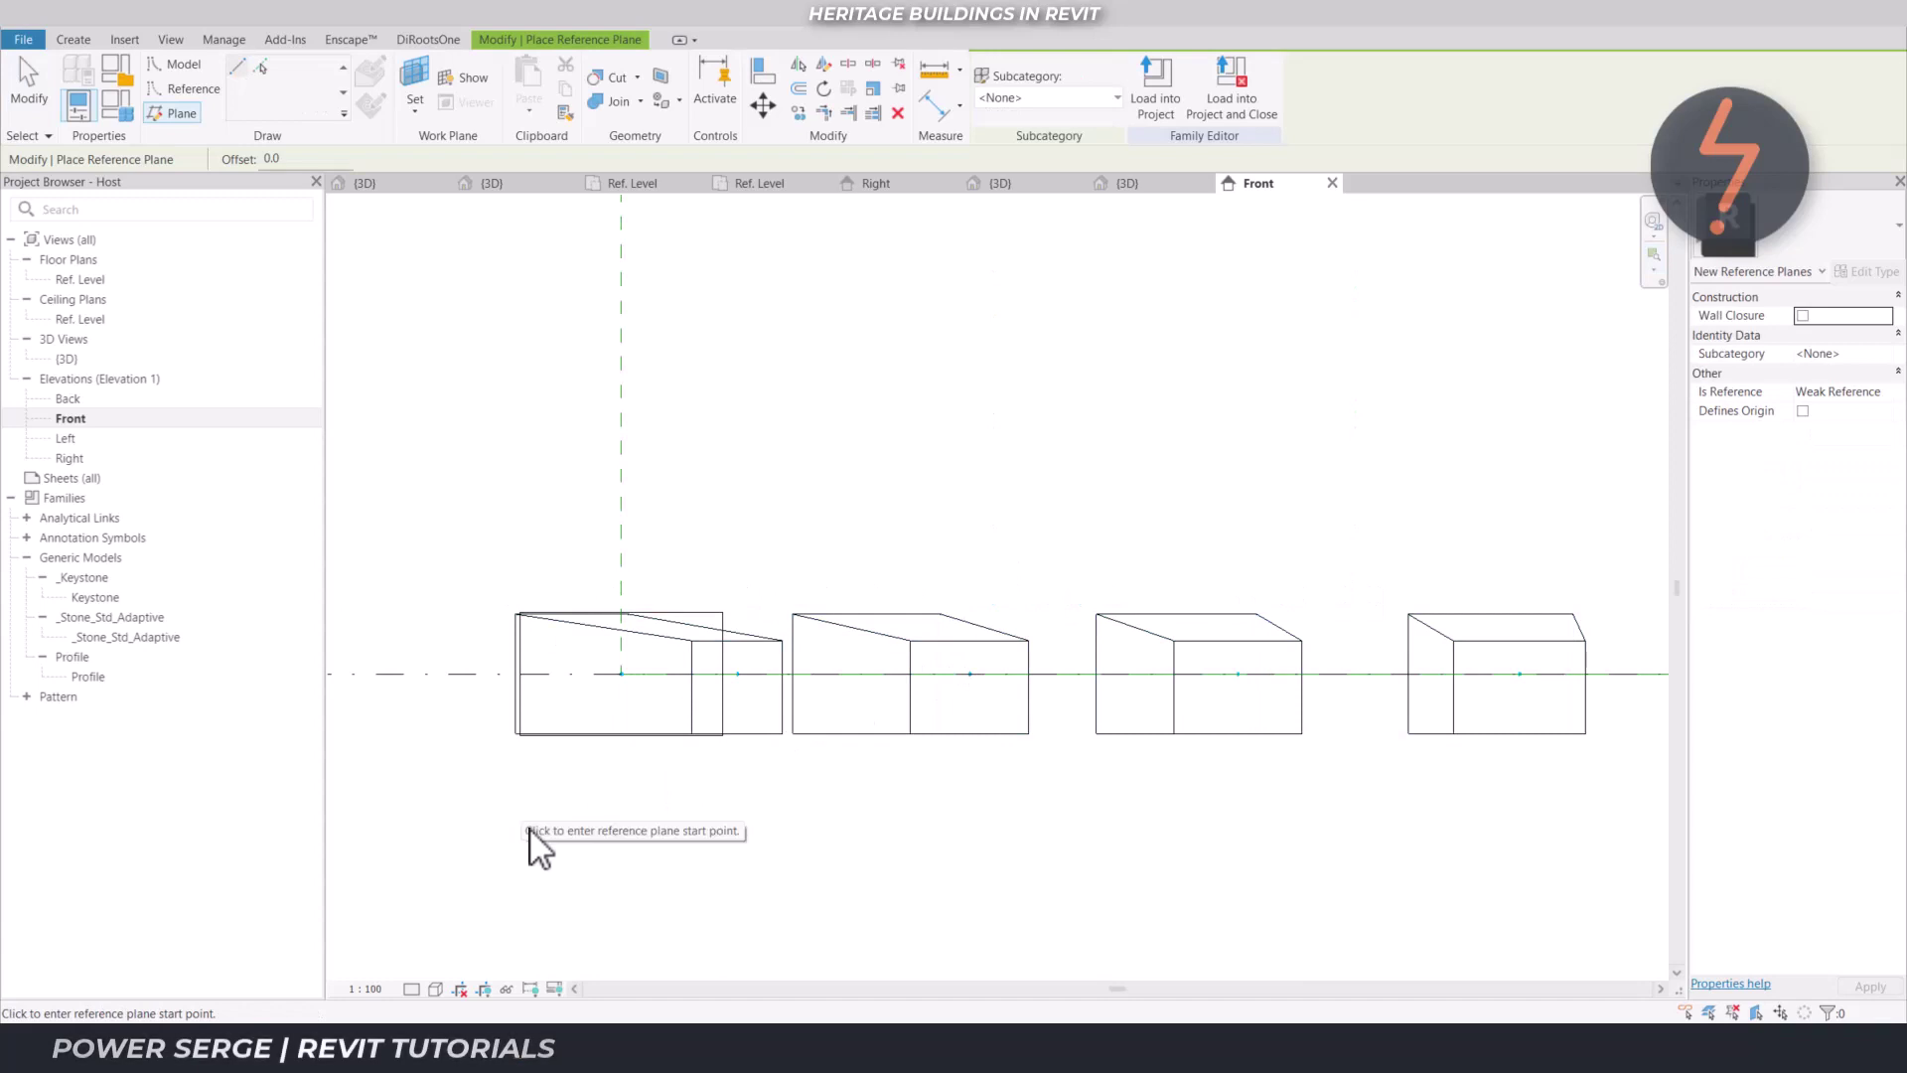
{"action": "left_click", "coordinate": [513, 737]}
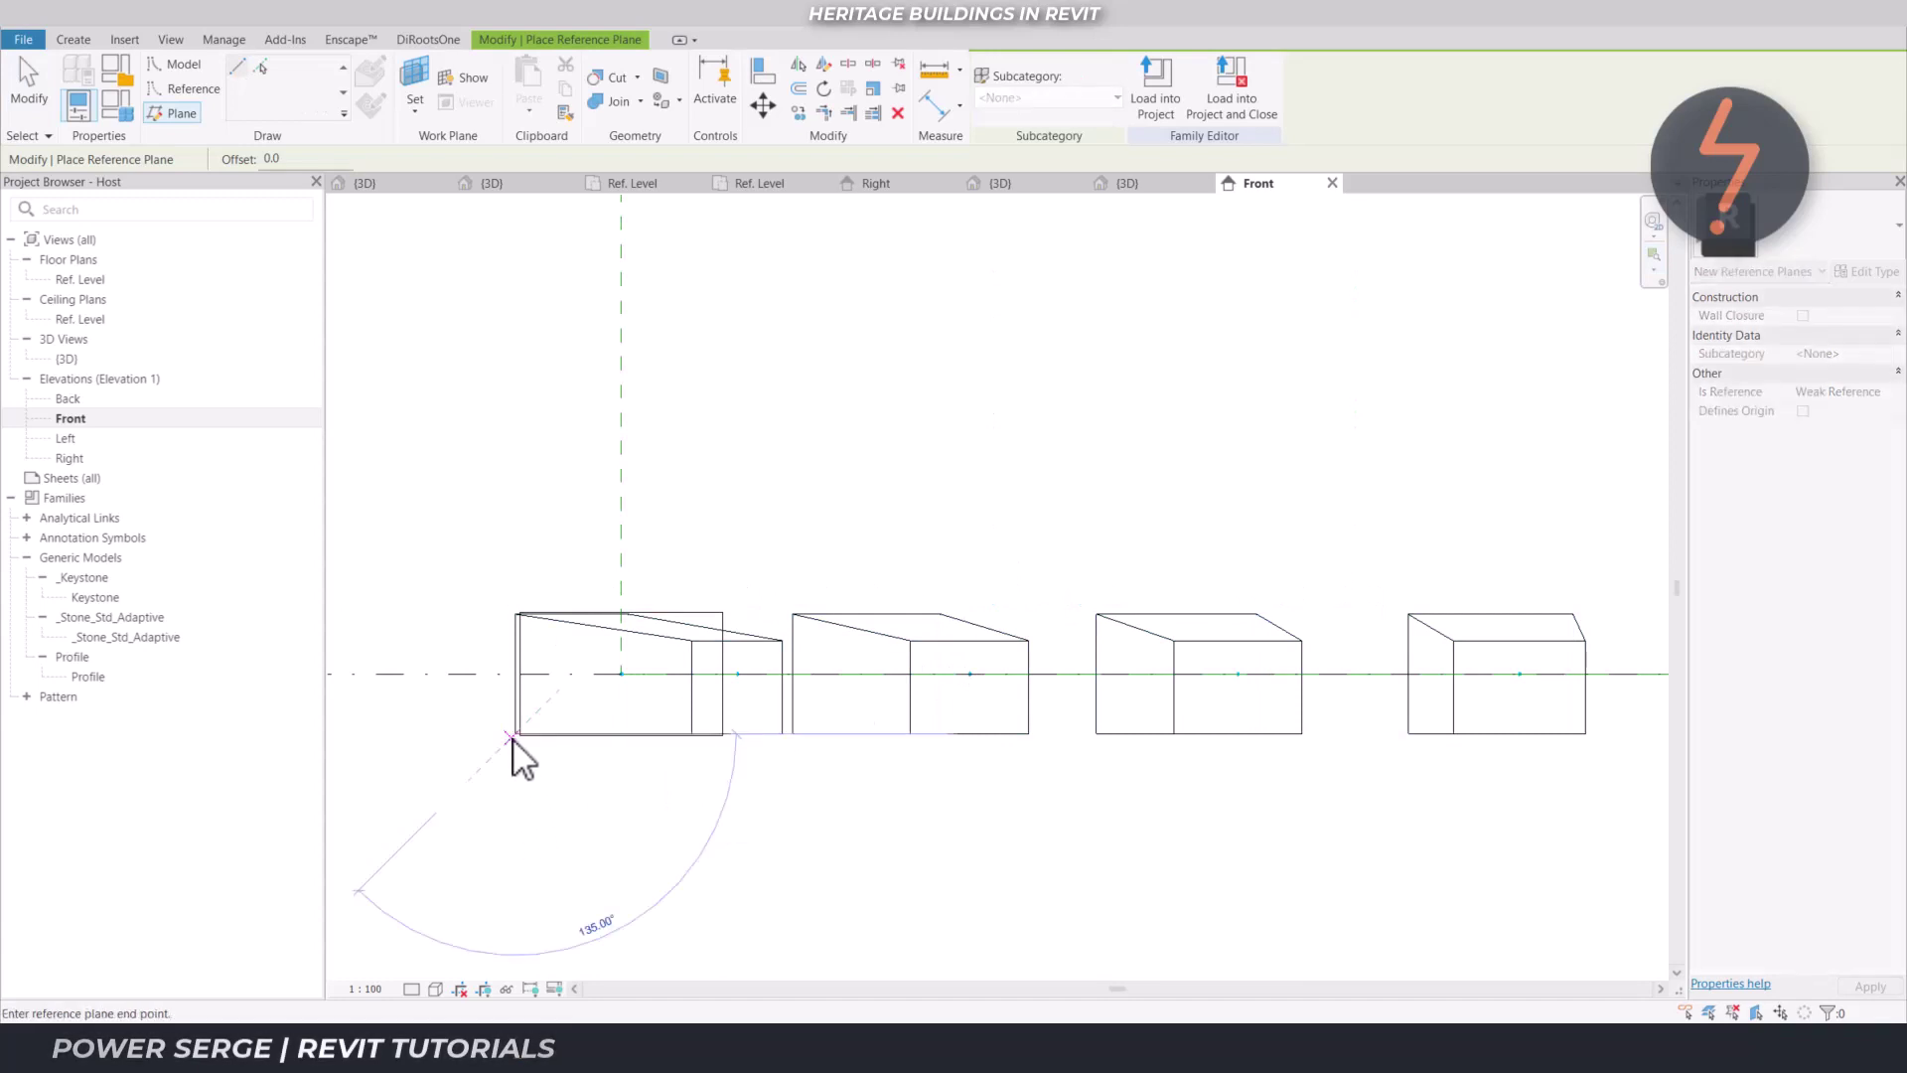
{"action": "left_click", "coordinate": [1301, 733]}
{"action": "key", "text": "Escape"}
{"action": "key", "text": "Escape"}
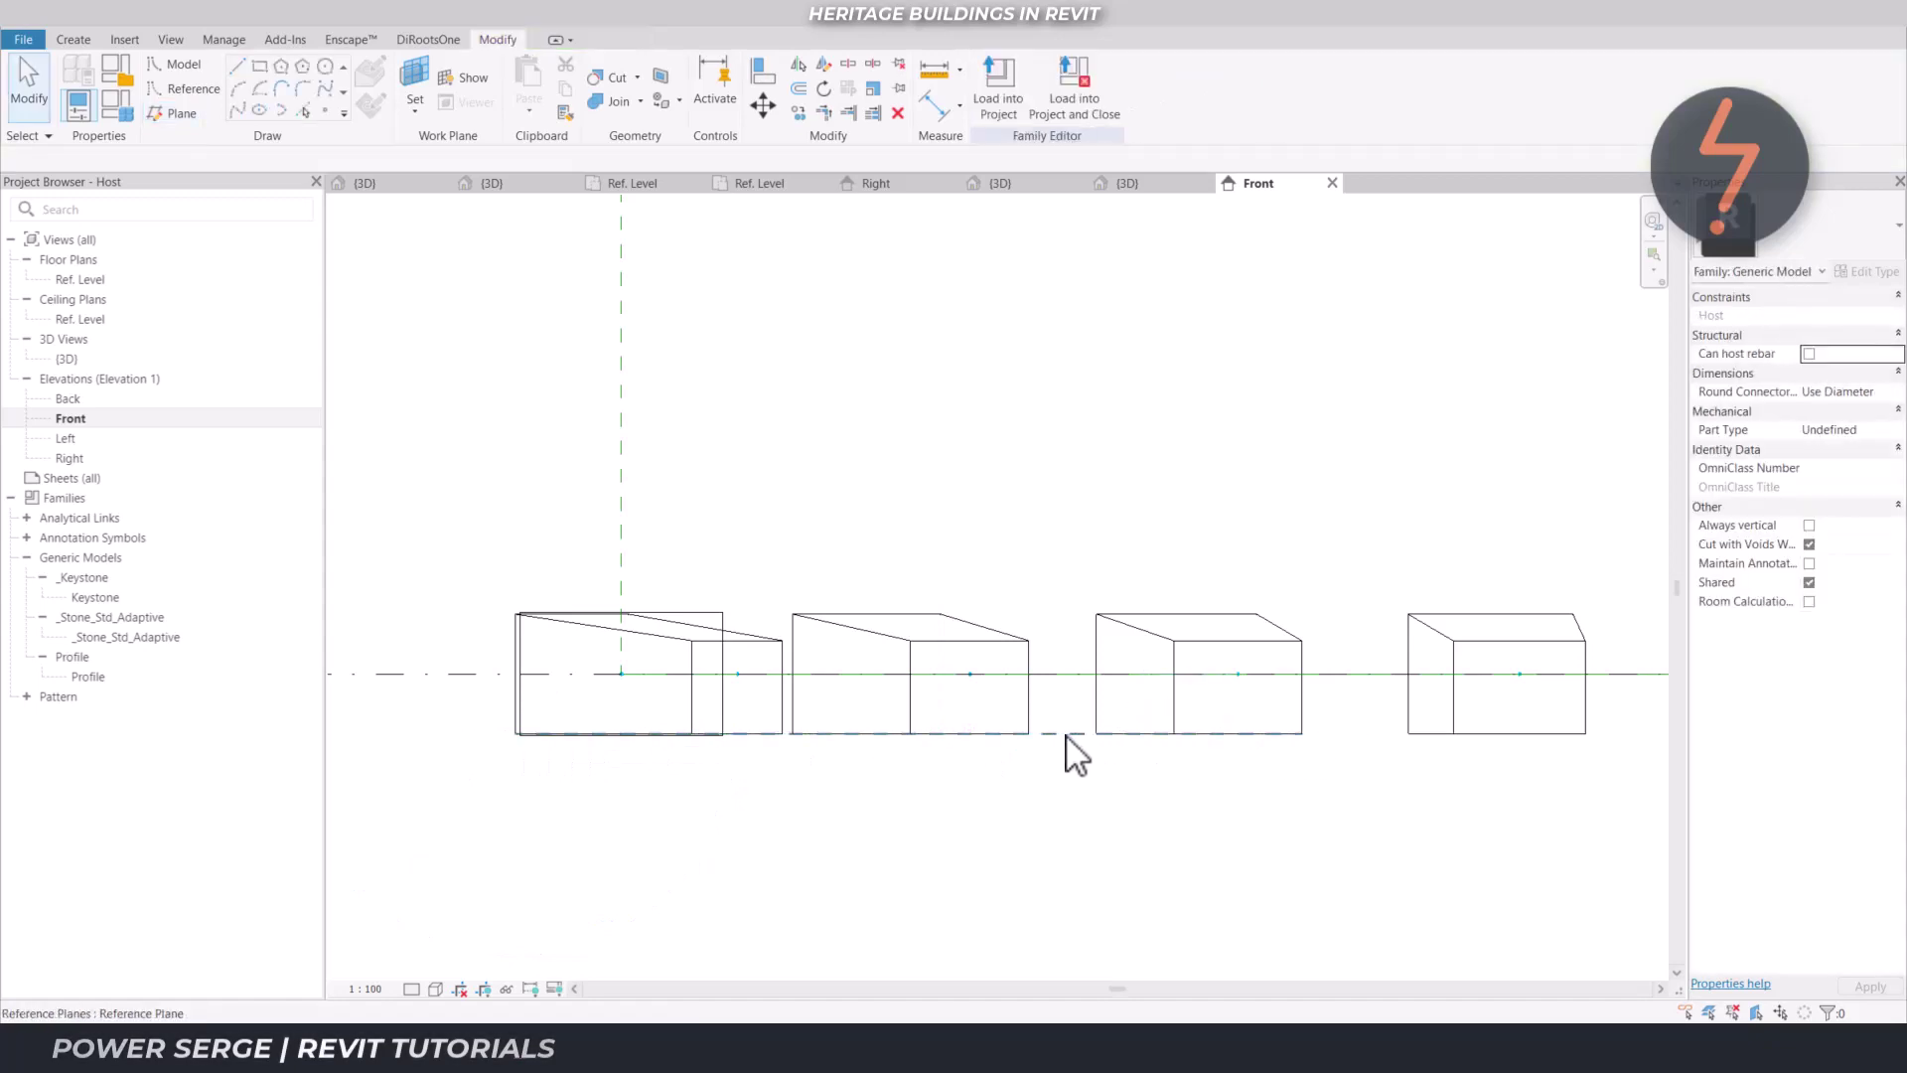
Name the plane StoneBottom and drag the profile to the first stone's midpoint
{"action": "left_click", "coordinate": [1065, 735]}
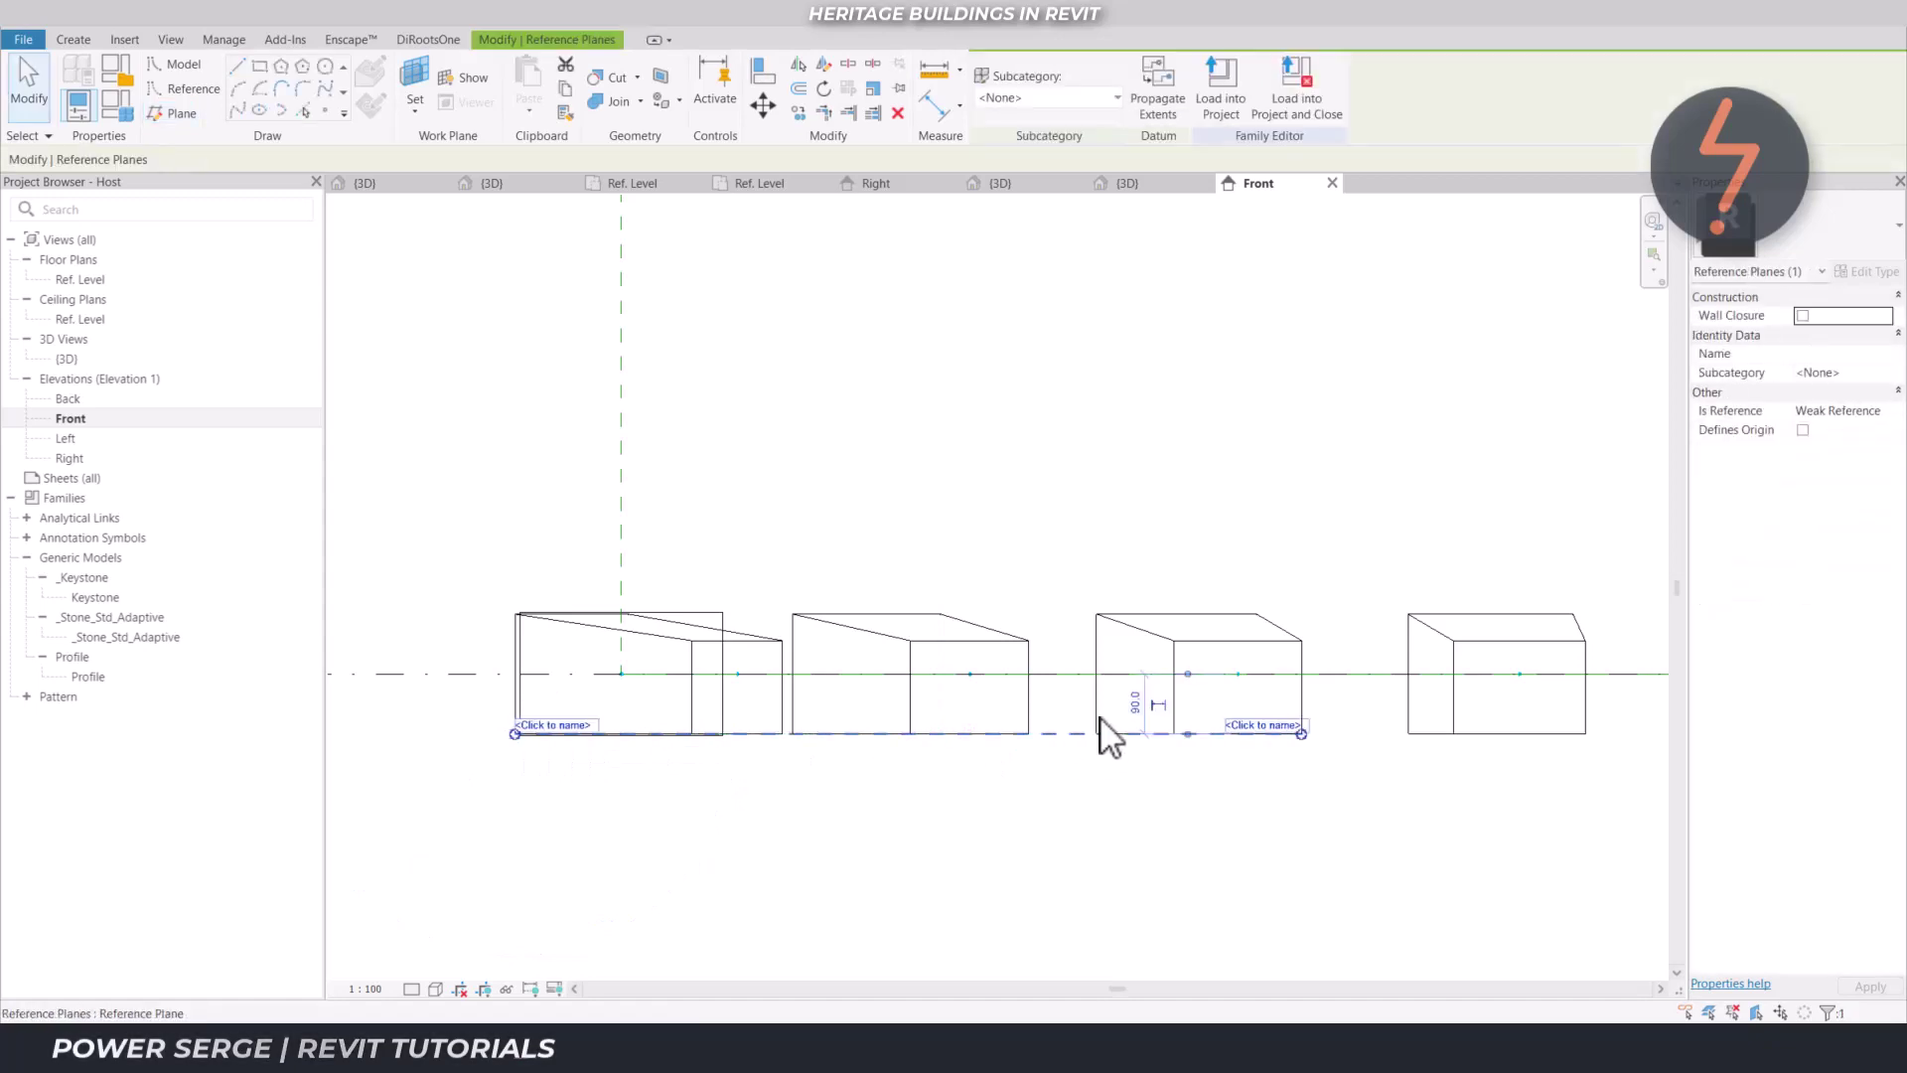
{"action": "left_click", "coordinate": [1826, 354]}
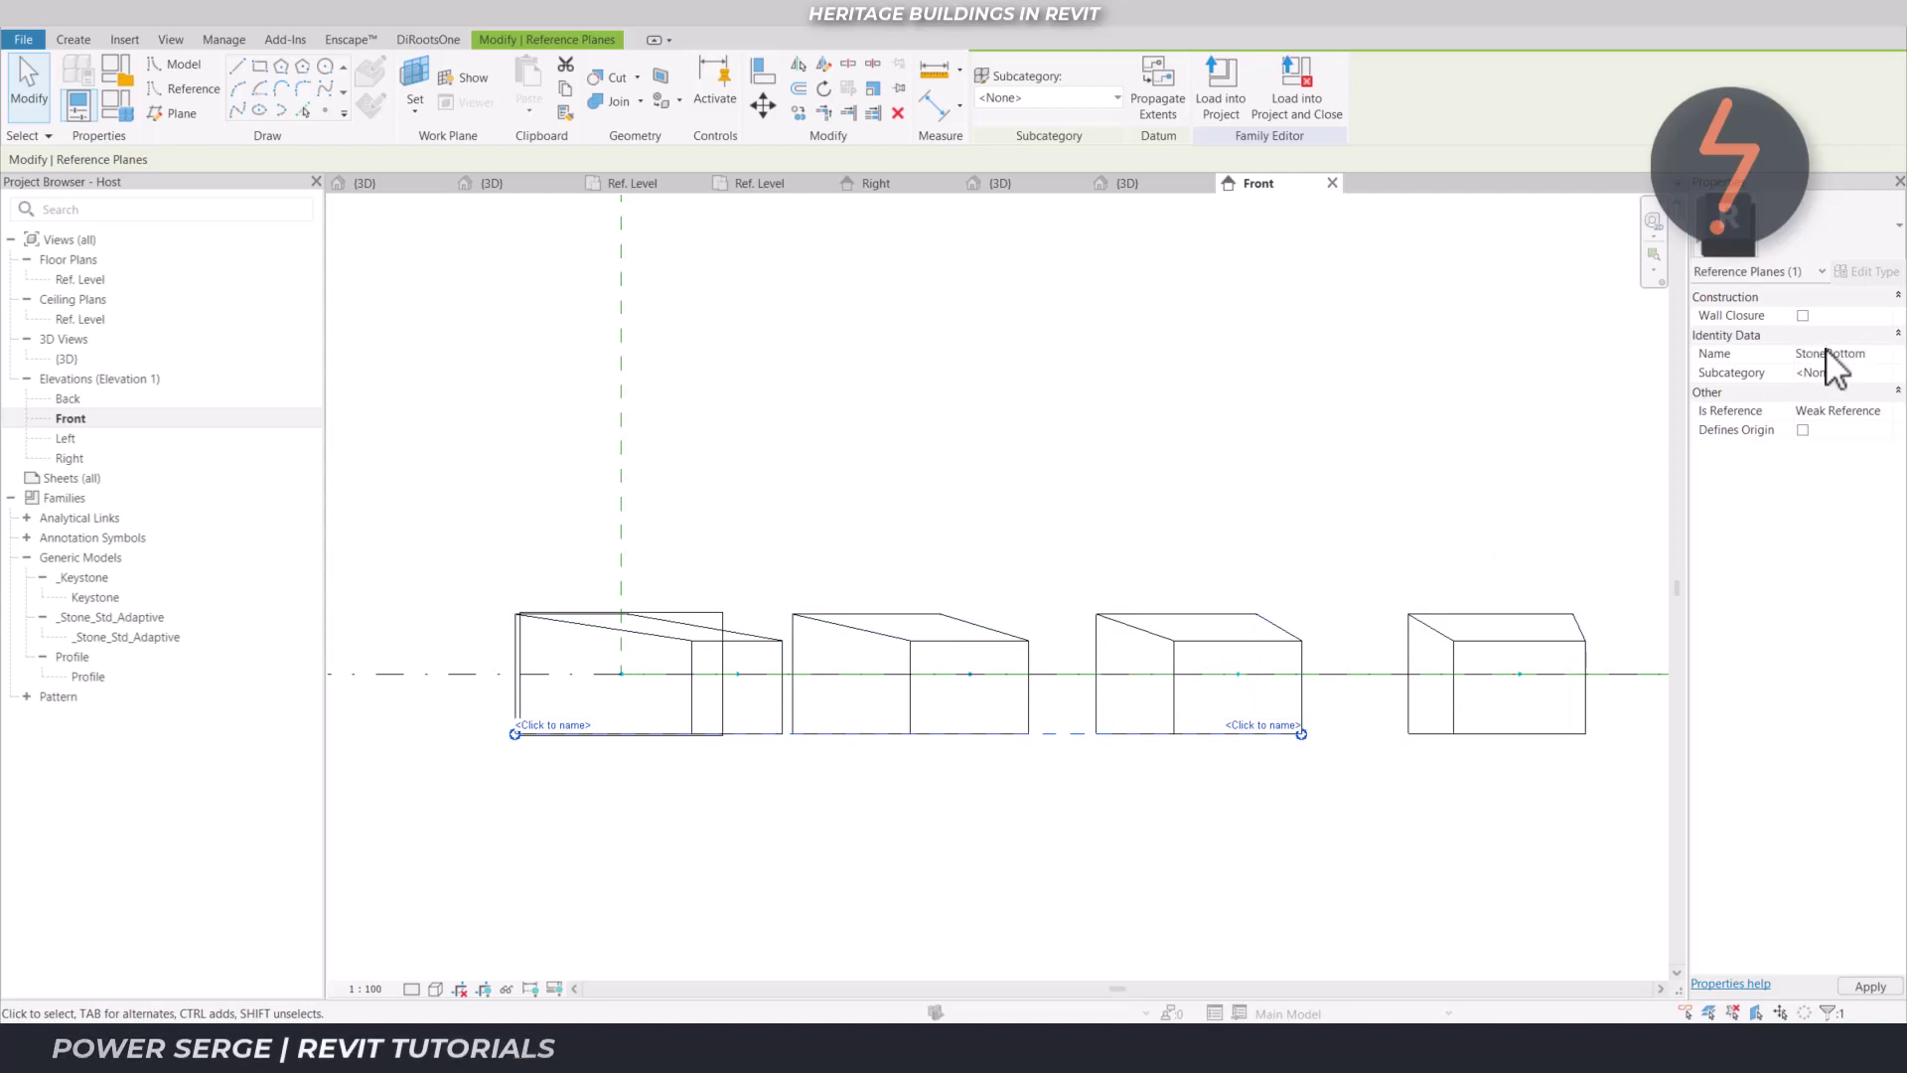
{"action": "left_click", "coordinate": [1036, 440]}
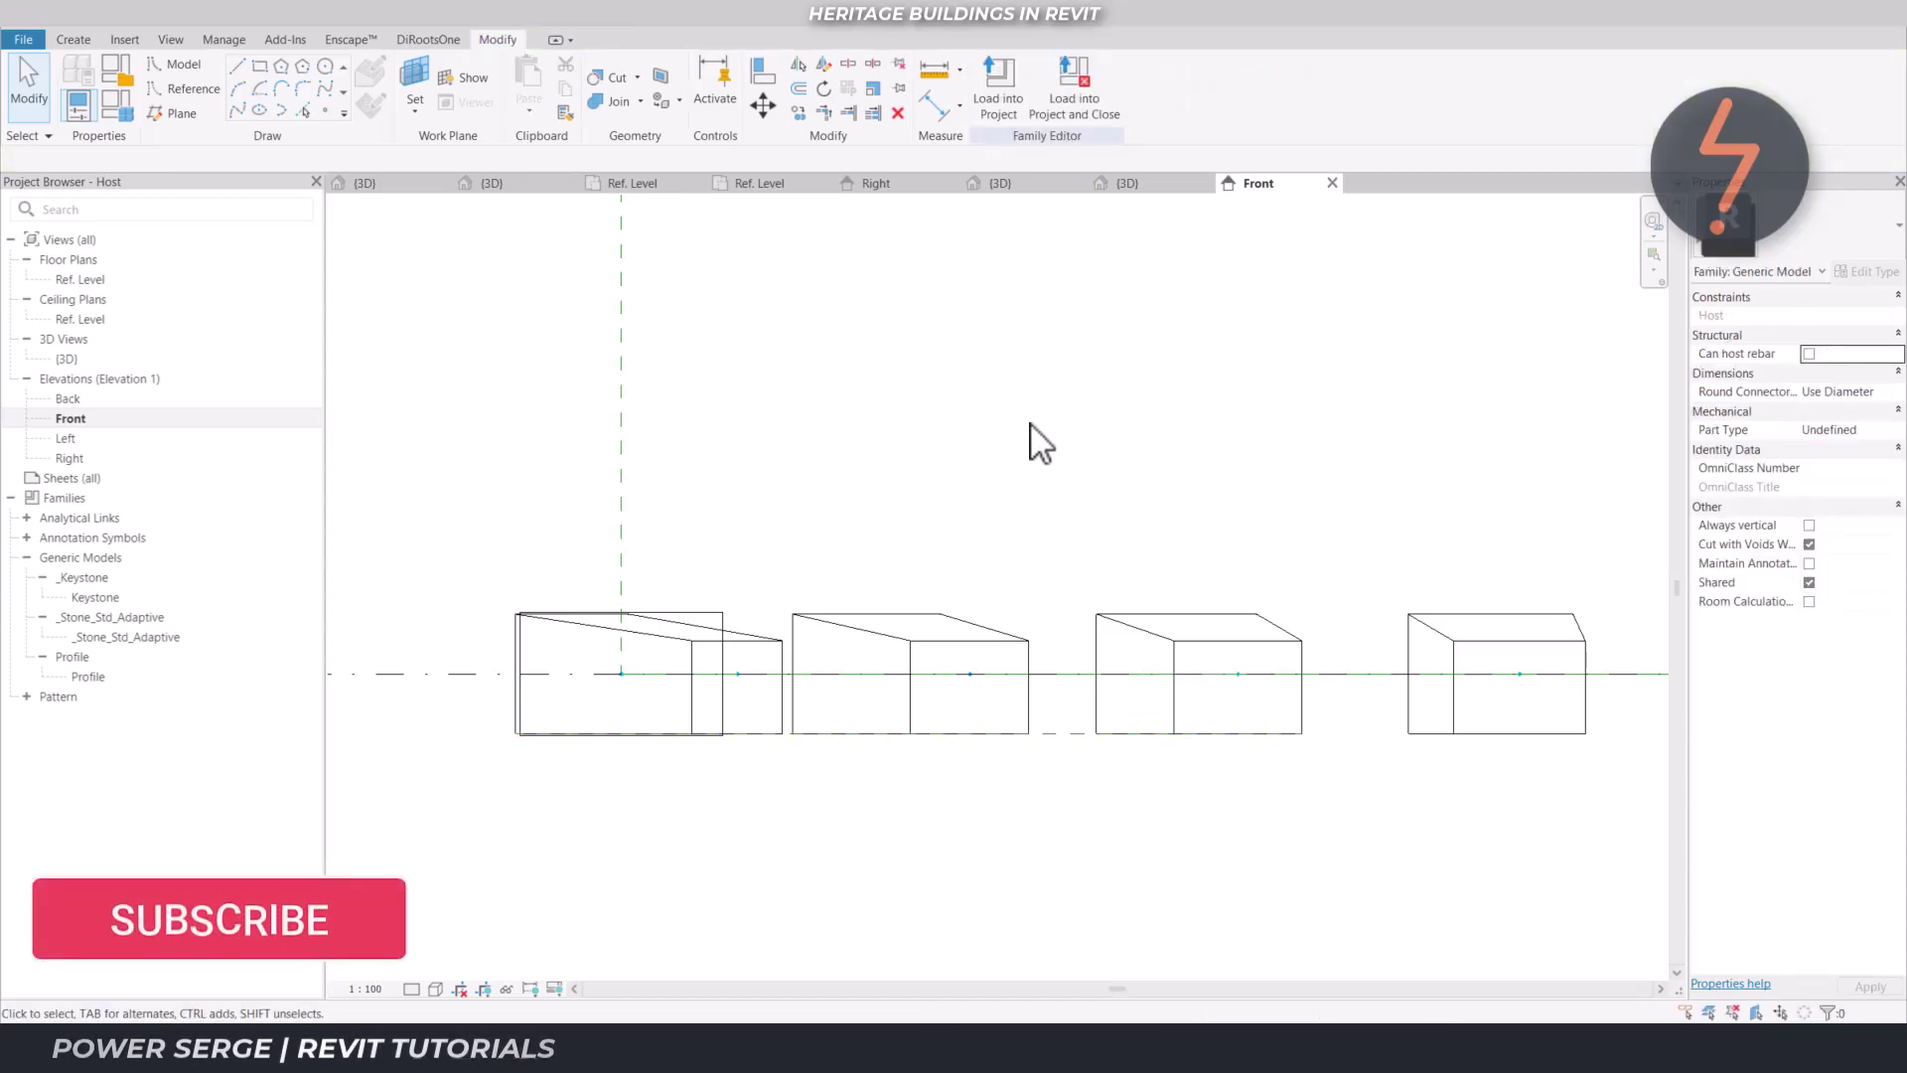
{"action": "left_click", "coordinate": [690, 586]}
{"action": "left_click_drag", "start_coordinate": [693, 600], "coordinate": [582, 684]}
{"action": "key", "text": "Escape"}
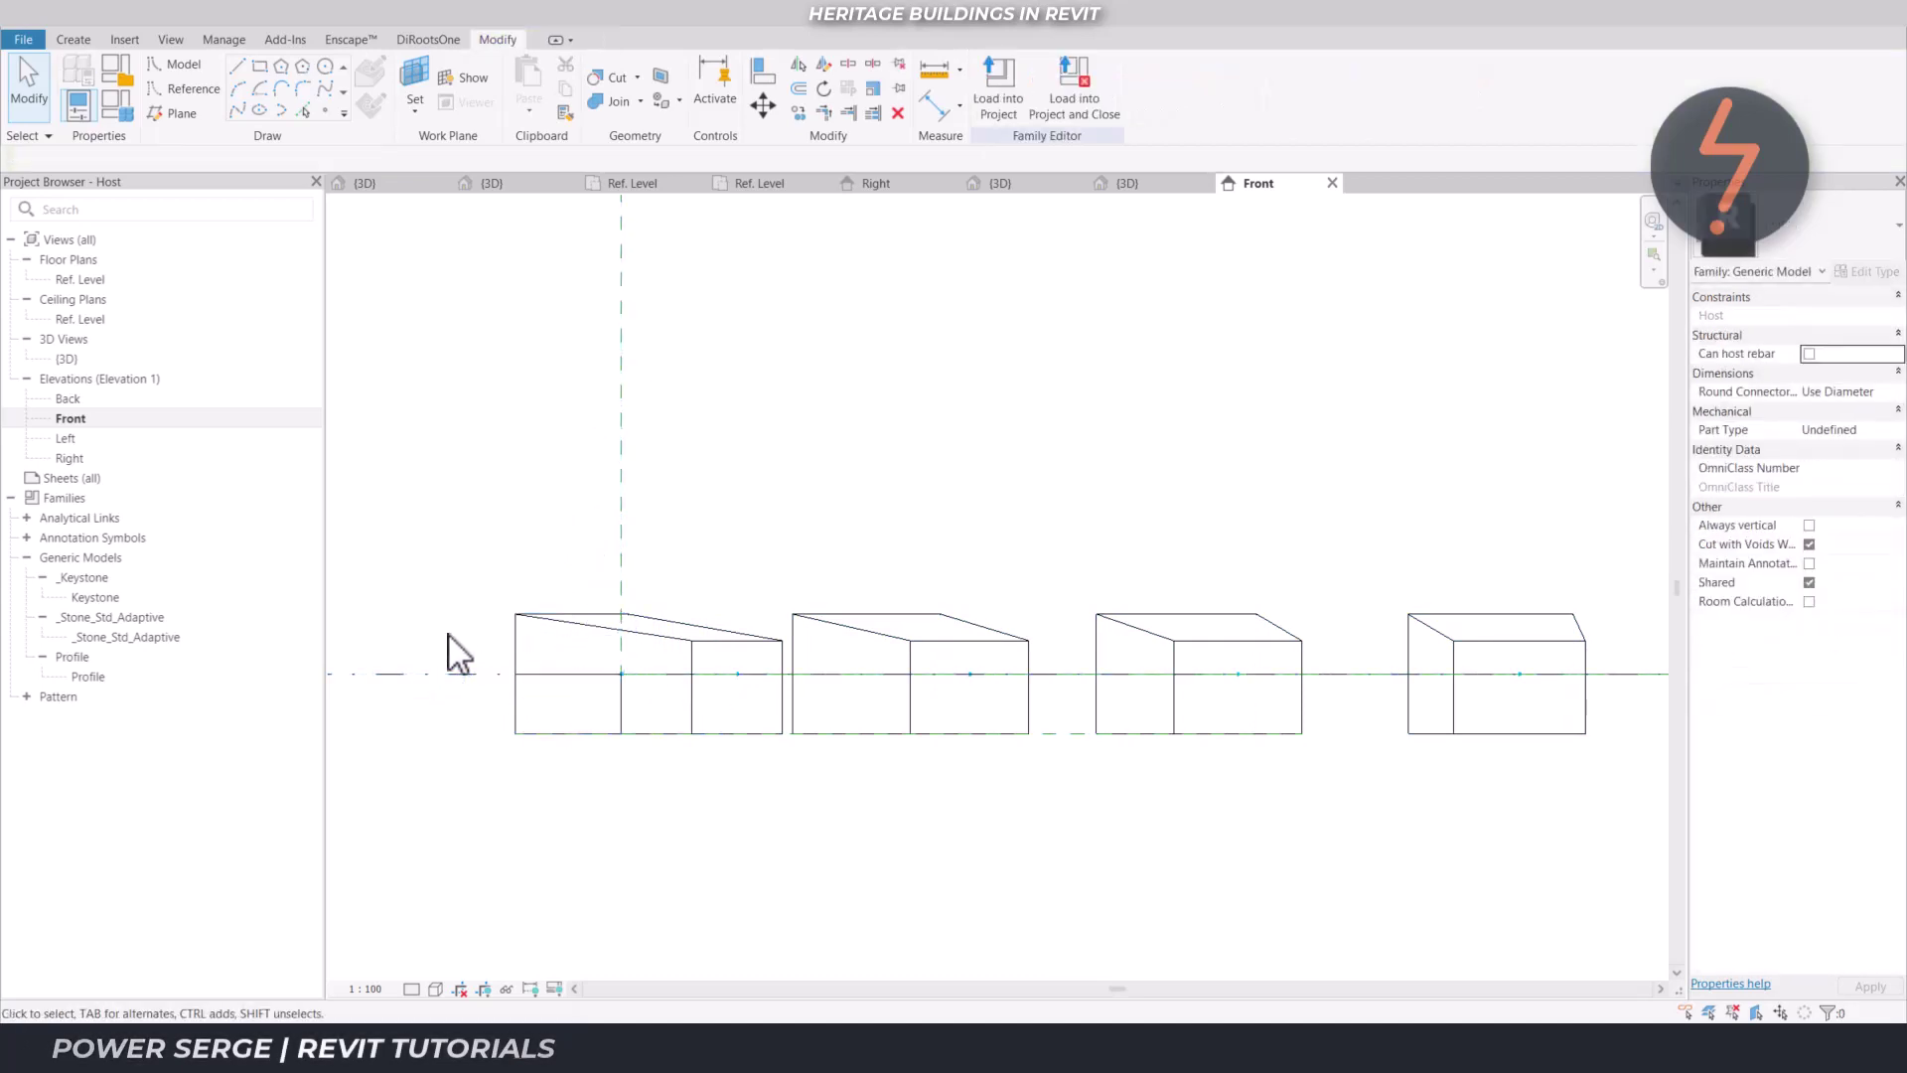
In 3D, select the profile and arch path and create a solid form beneath the stones
{"action": "left_click", "coordinate": [512, 186]}
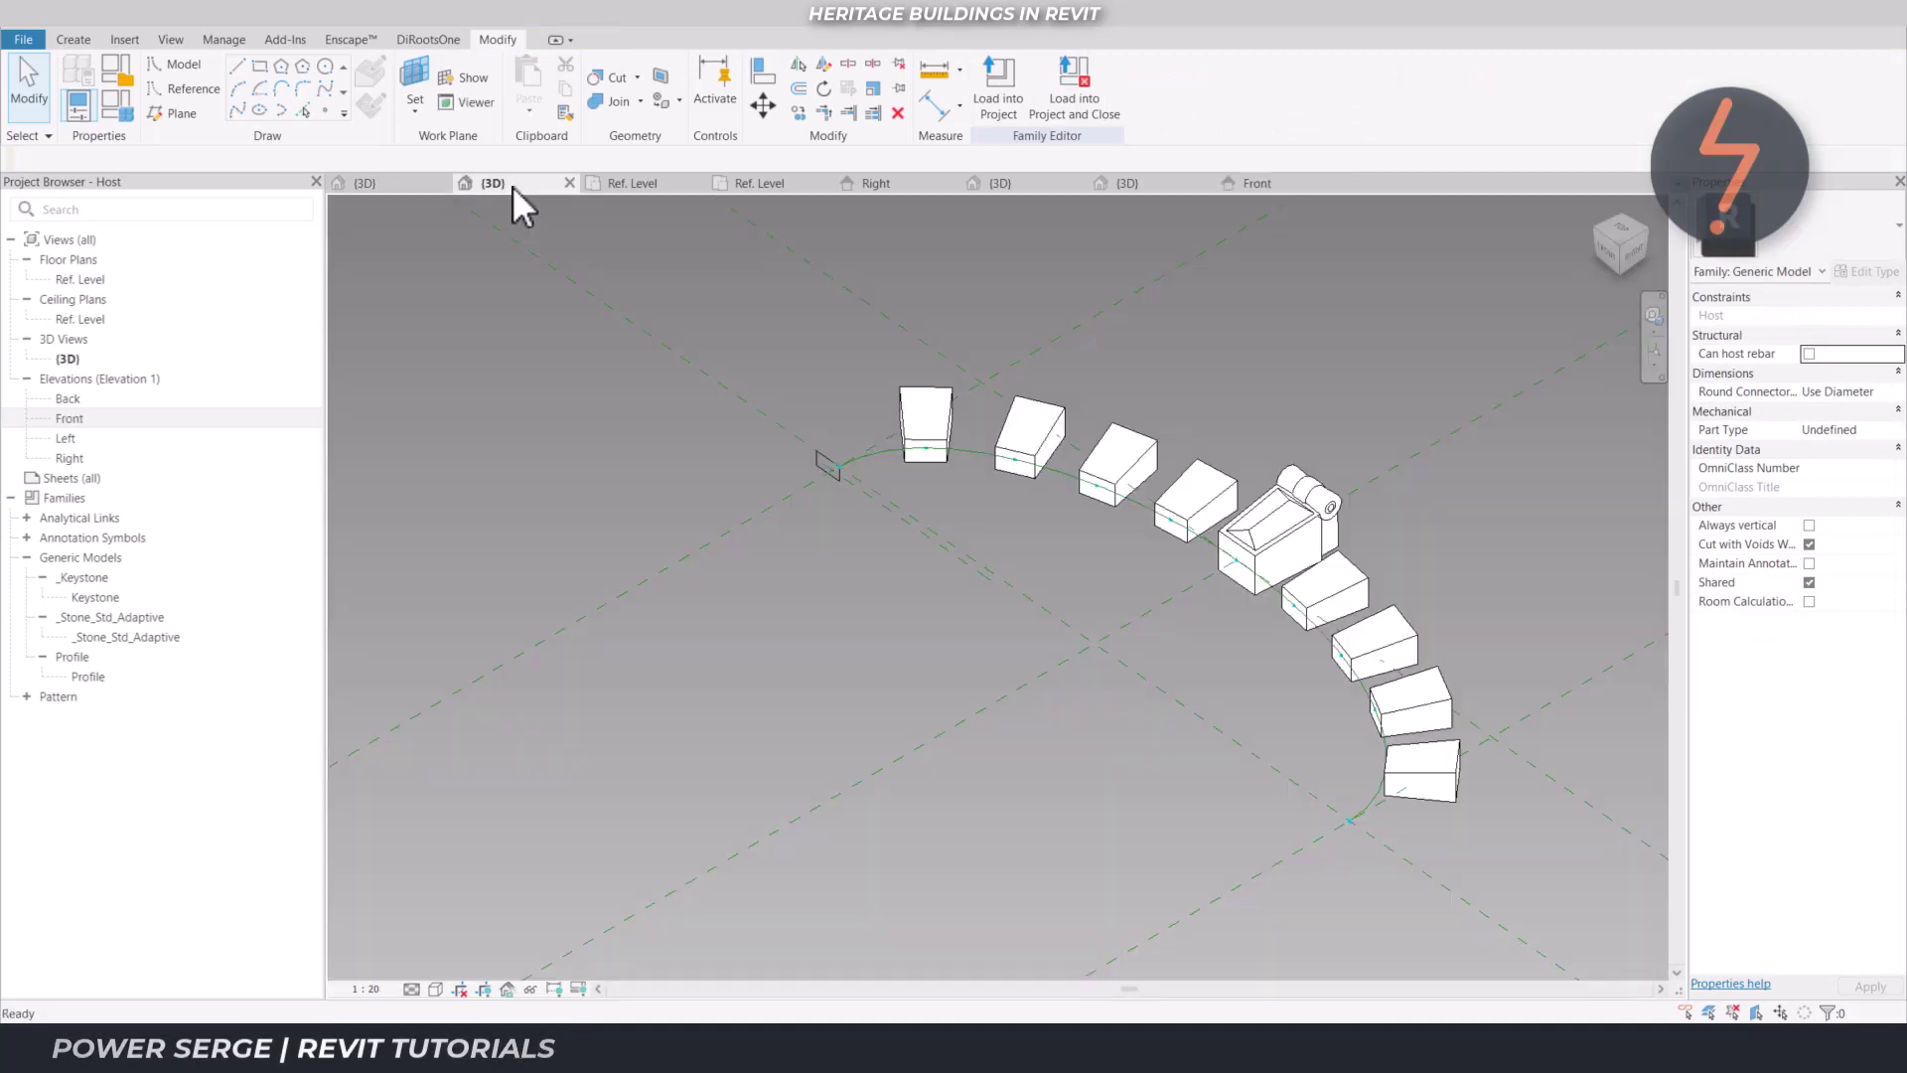
{"action": "left_click", "coordinate": [961, 560]}
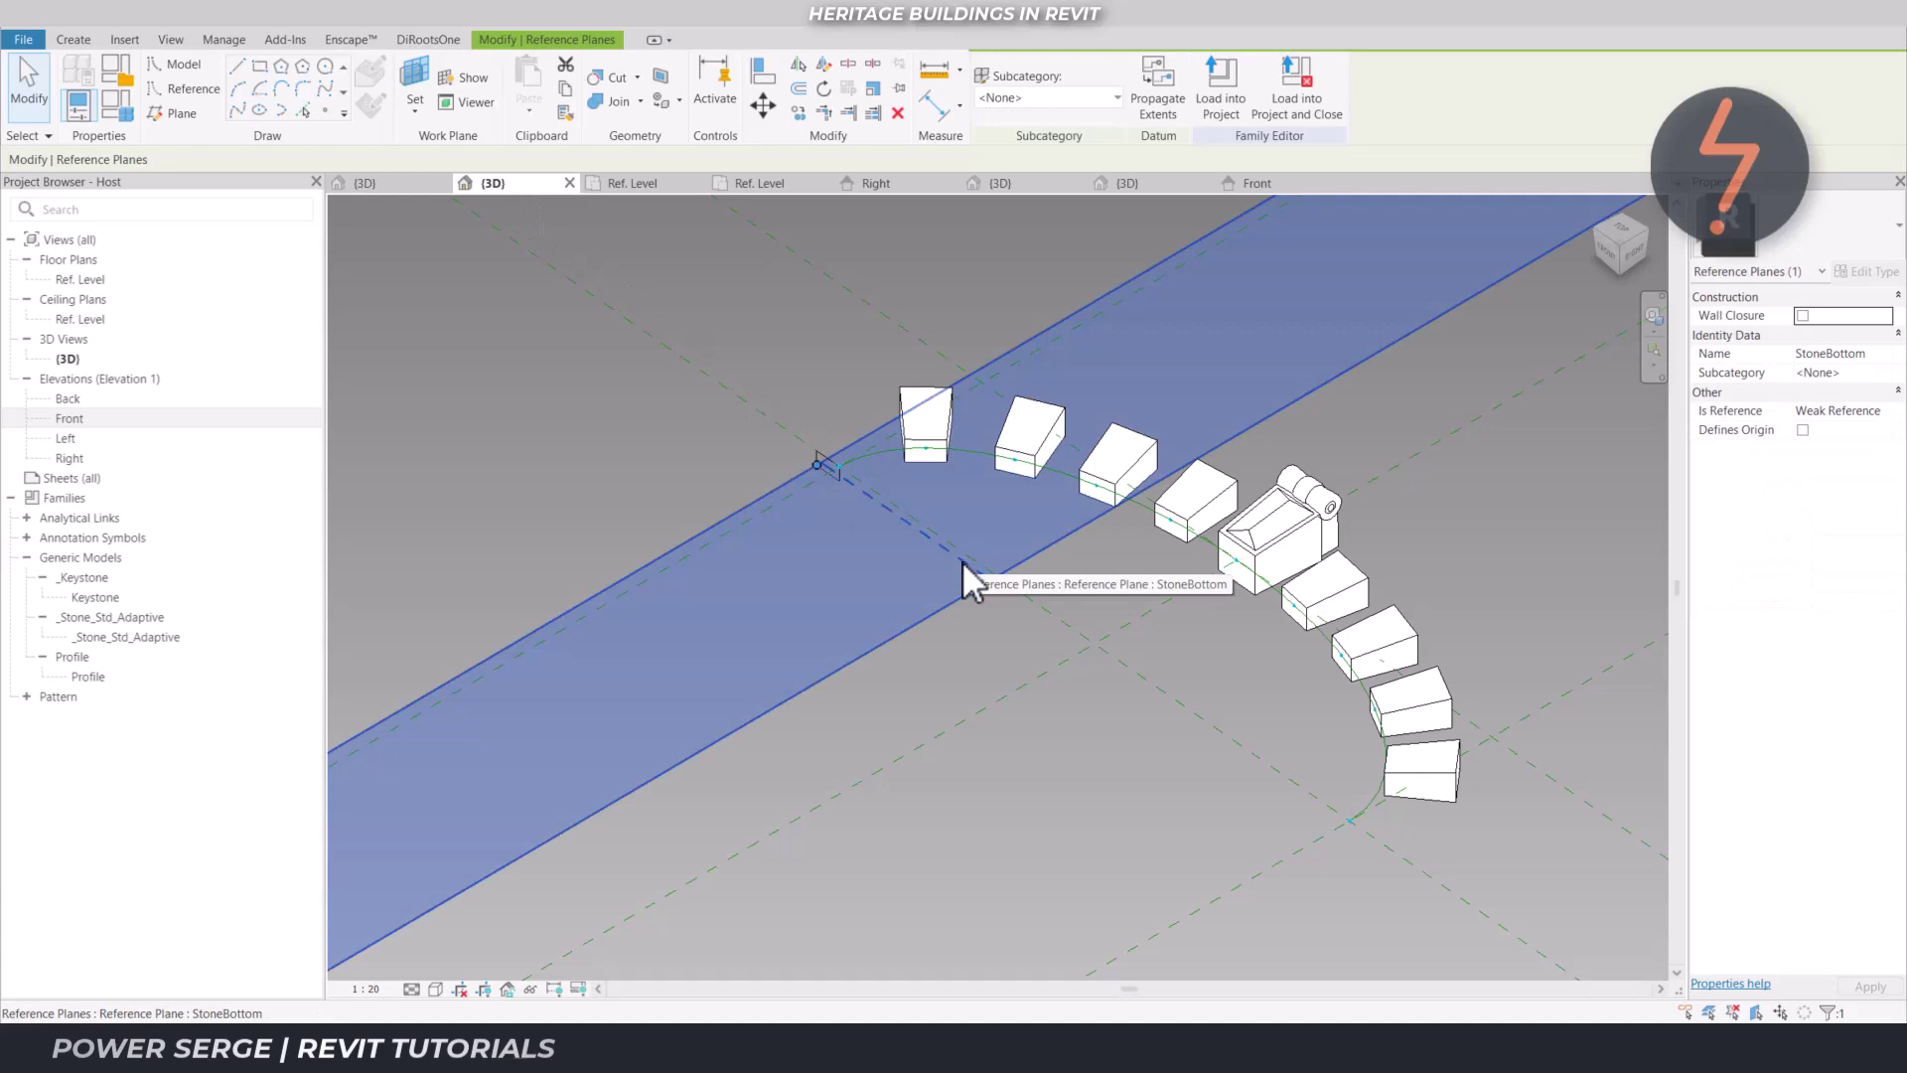
{"action": "key", "text": "Escape"}
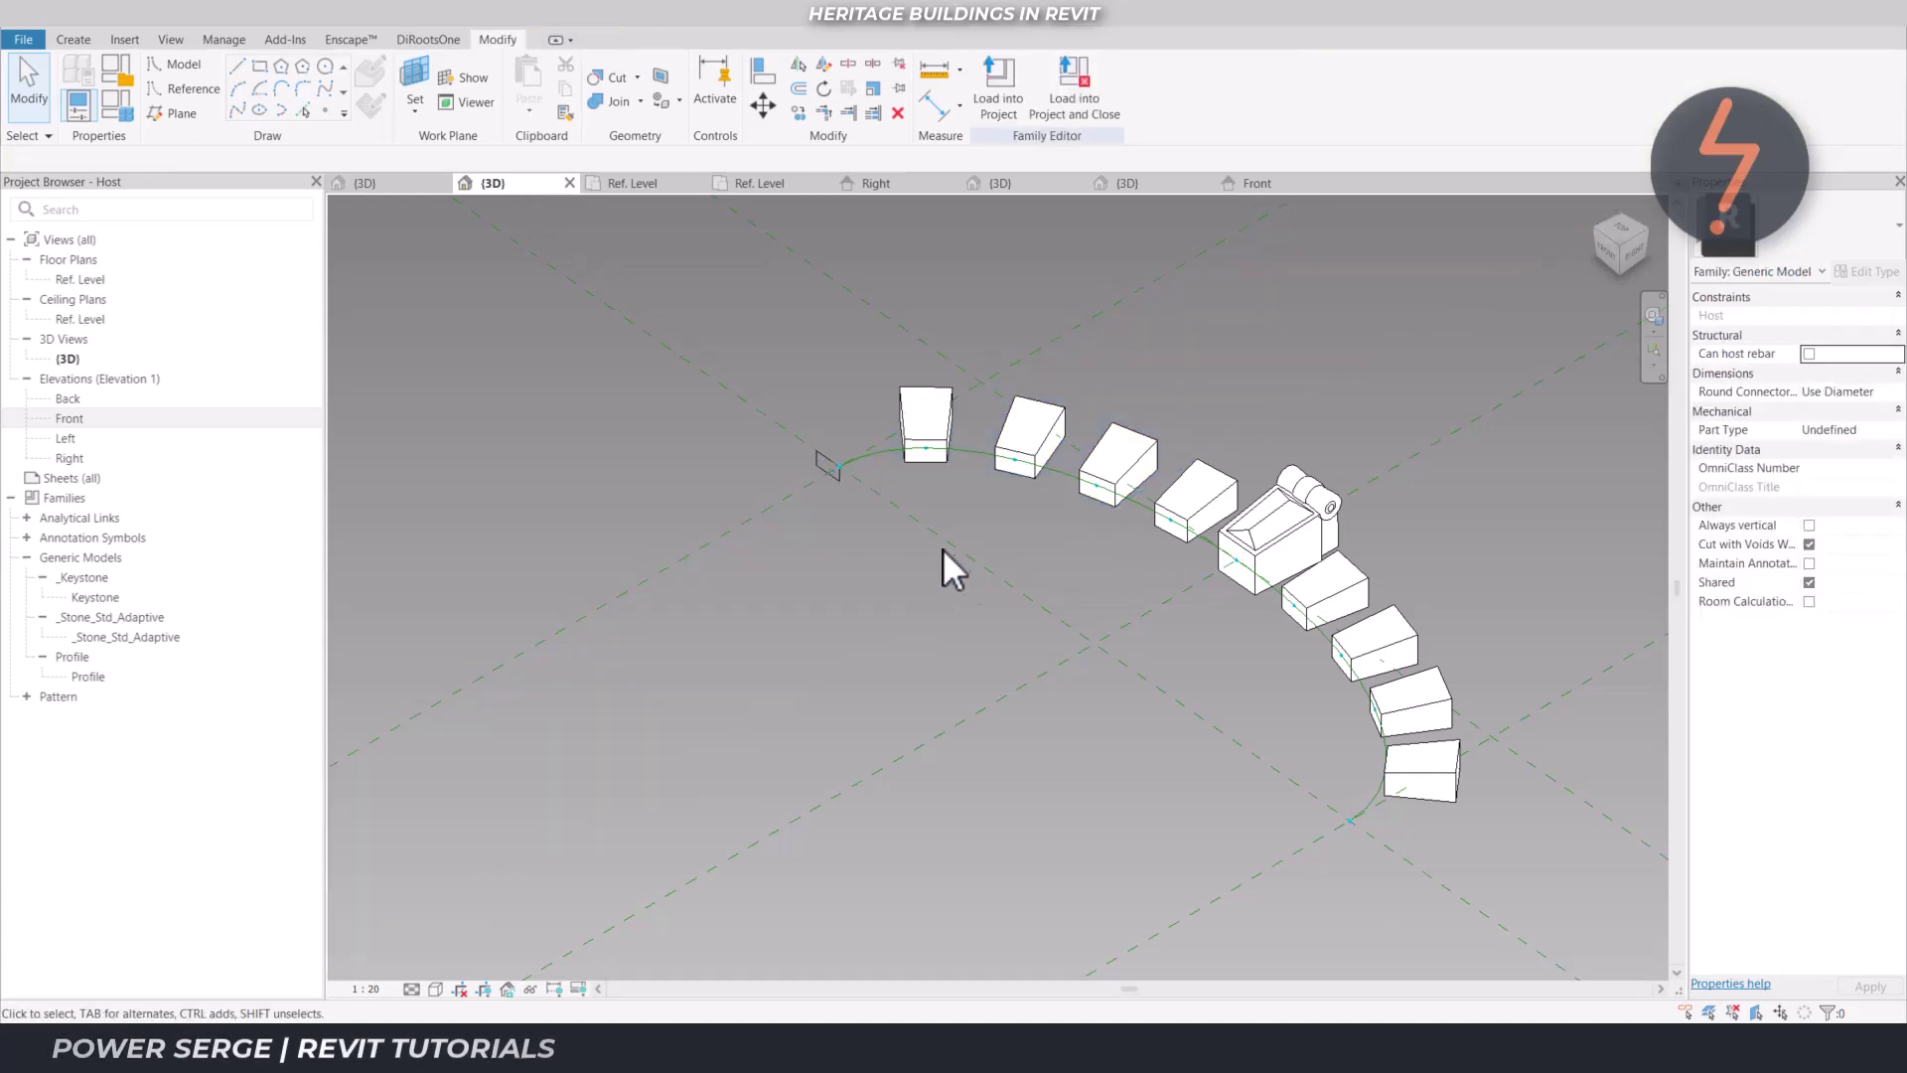
{"action": "left_click", "coordinate": [834, 479]}
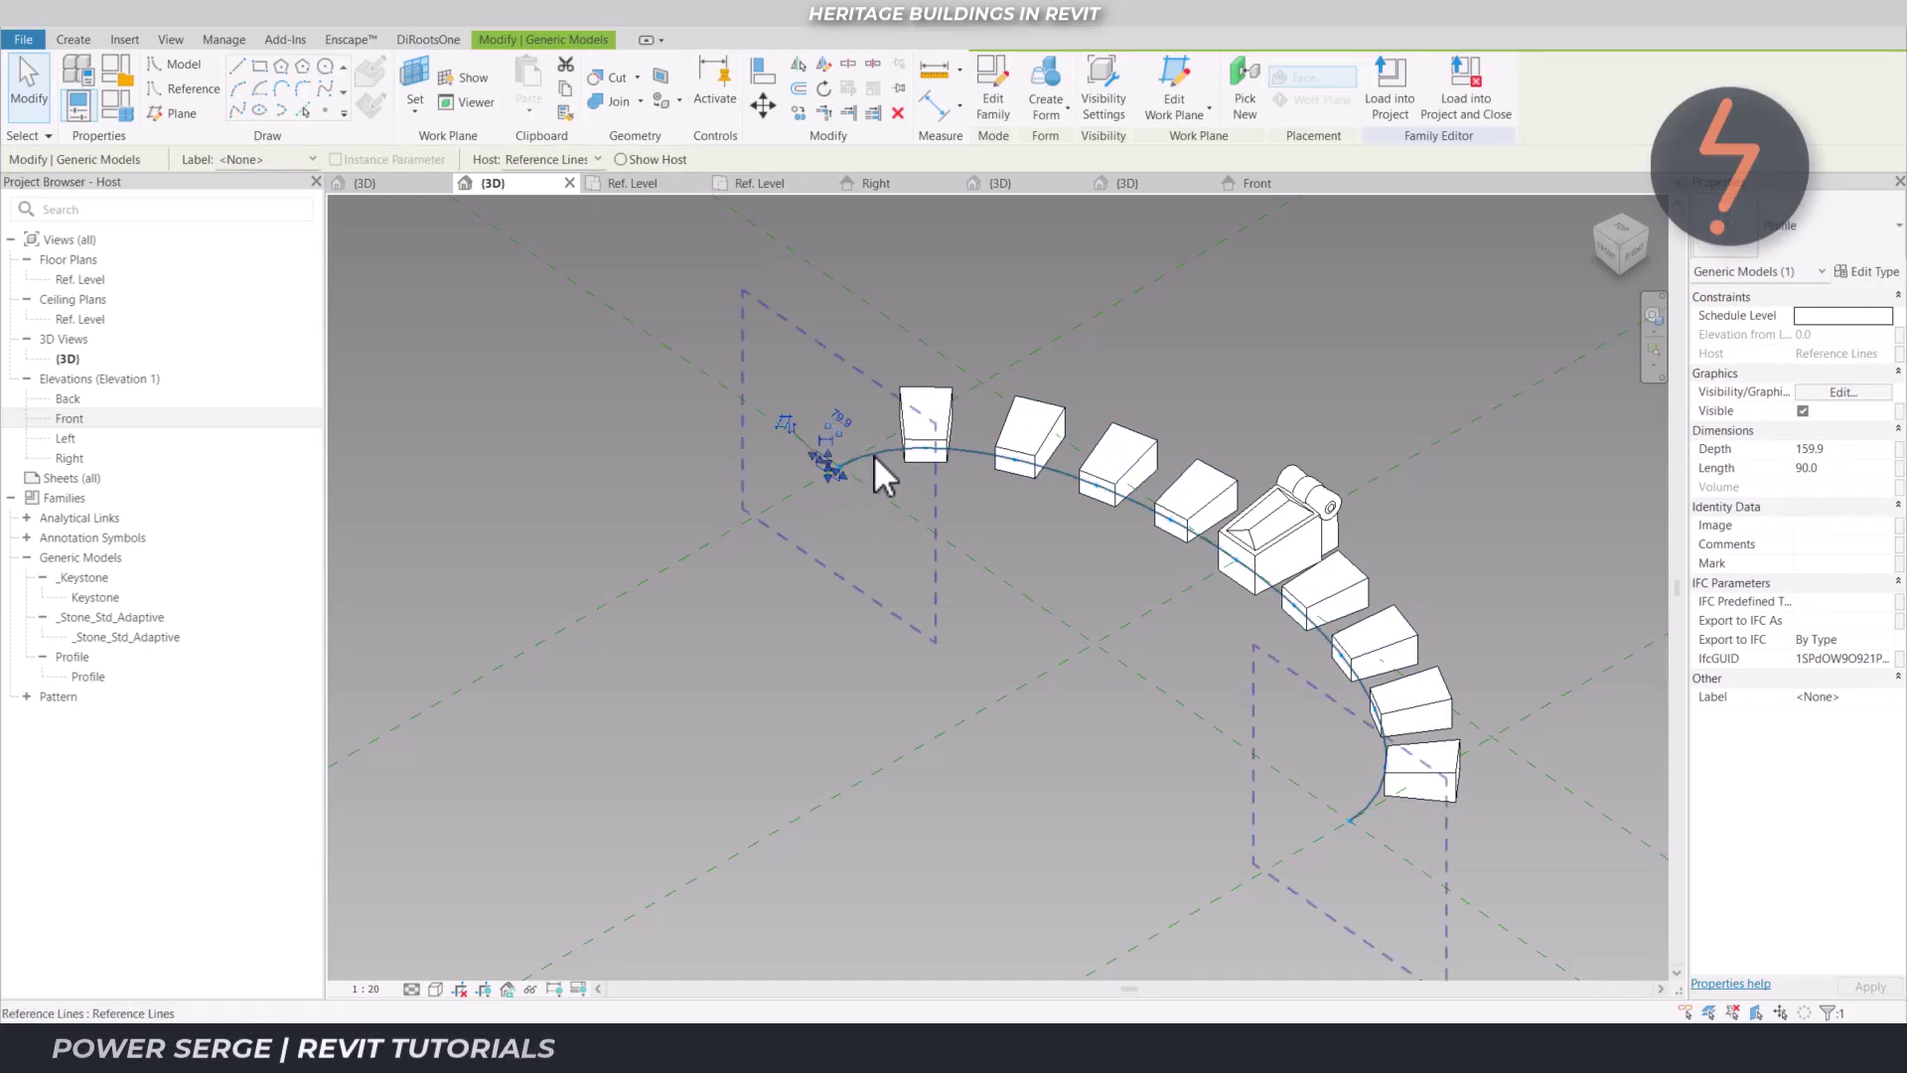
{"action": "left_click", "coordinate": [873, 455]}
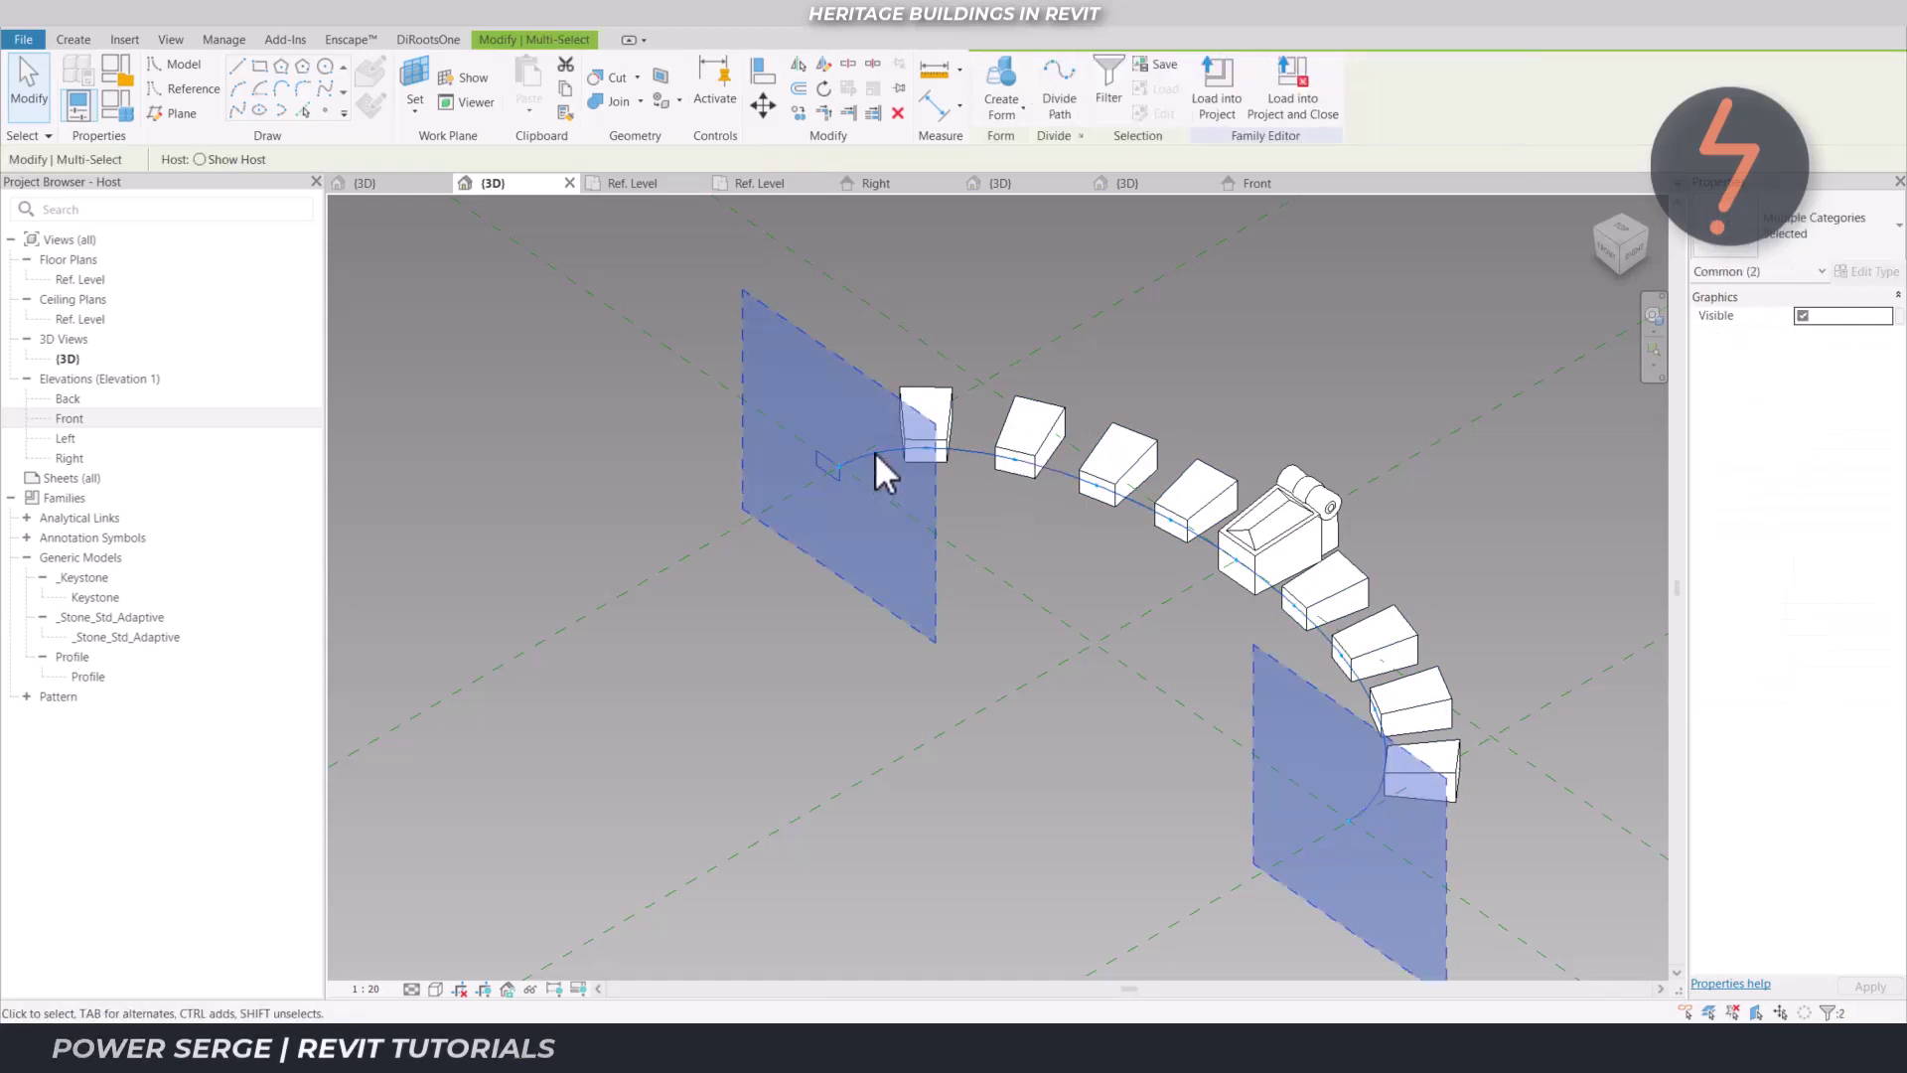
{"action": "left_click", "coordinate": [1017, 111]}
{"action": "left_click", "coordinate": [1028, 149]}
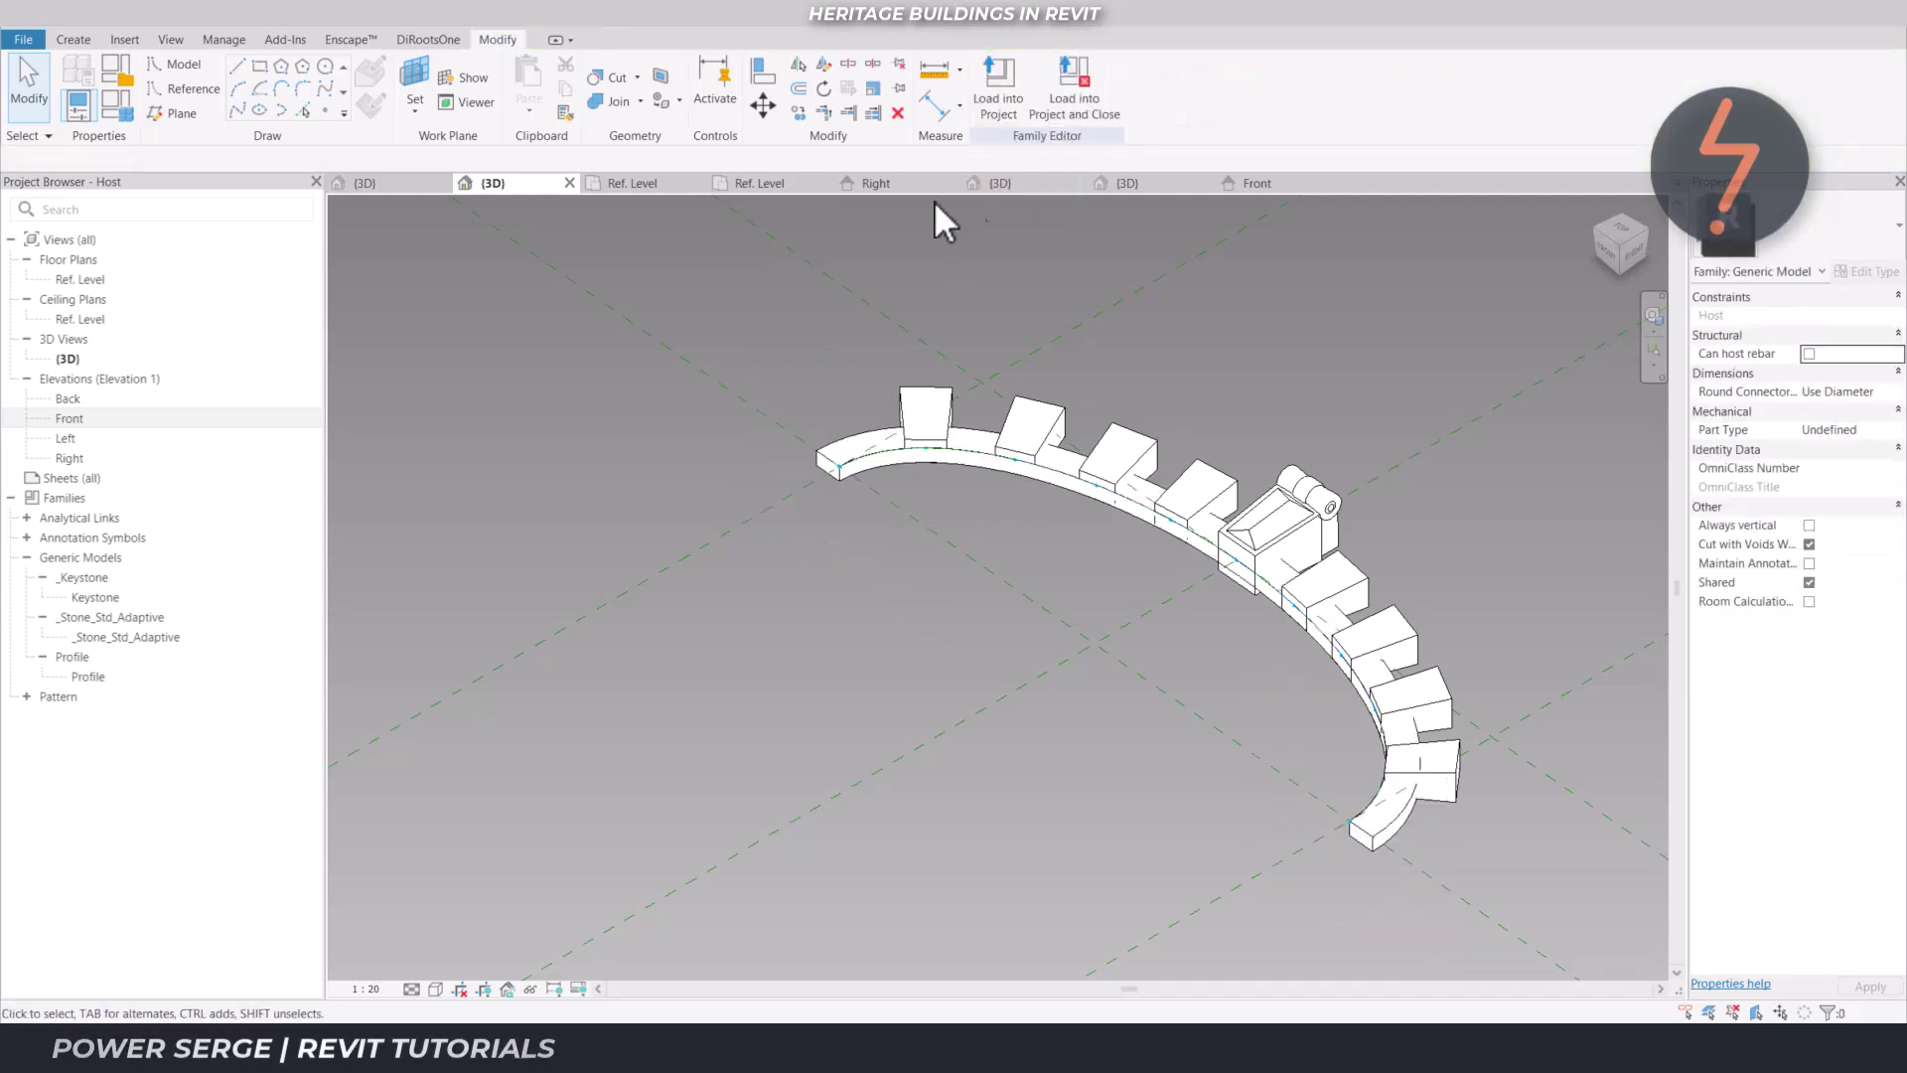
{"action": "left_click", "coordinate": [189, 89]}
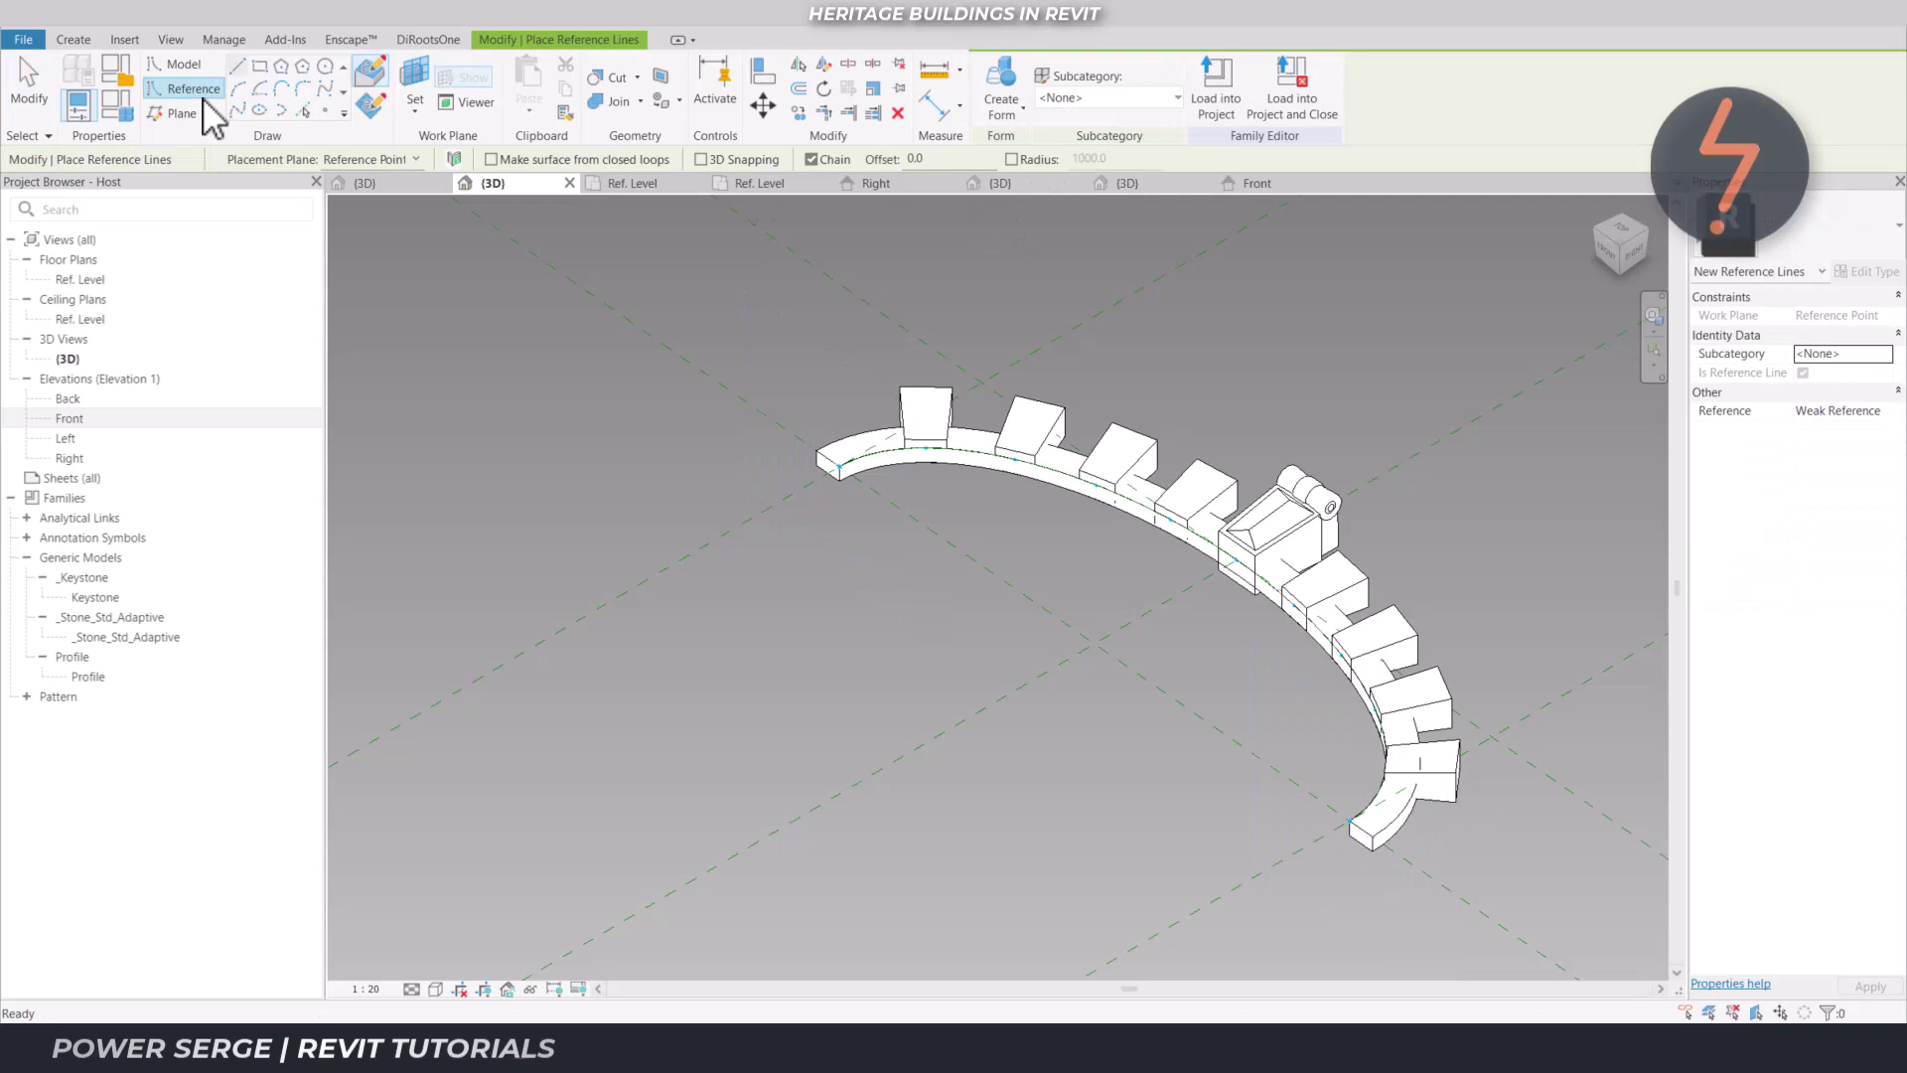
Draw a reference line from the sweep's start to the path's far end and create a void form
{"action": "left_click", "coordinate": [842, 467]}
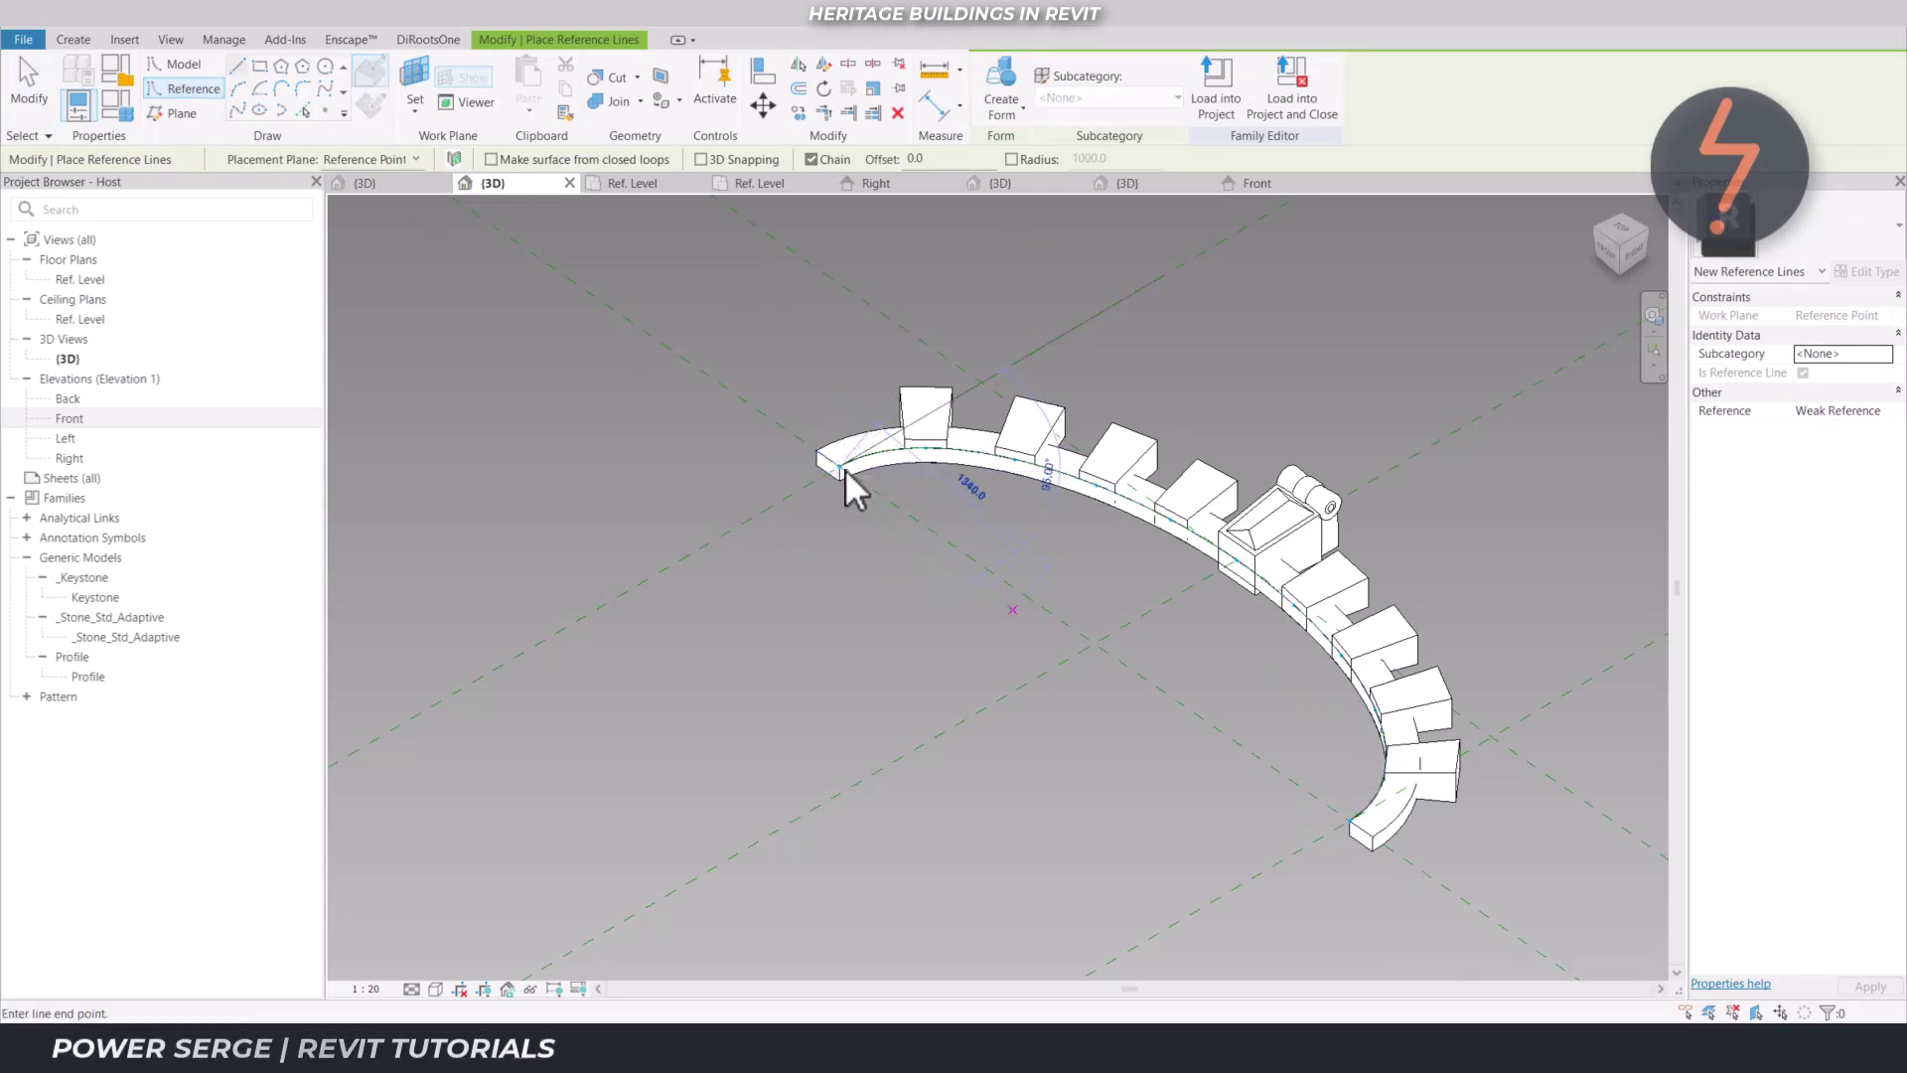
{"action": "left_click", "coordinate": [1348, 821]}
{"action": "key", "text": "Escape"}
{"action": "key", "text": "Escape"}
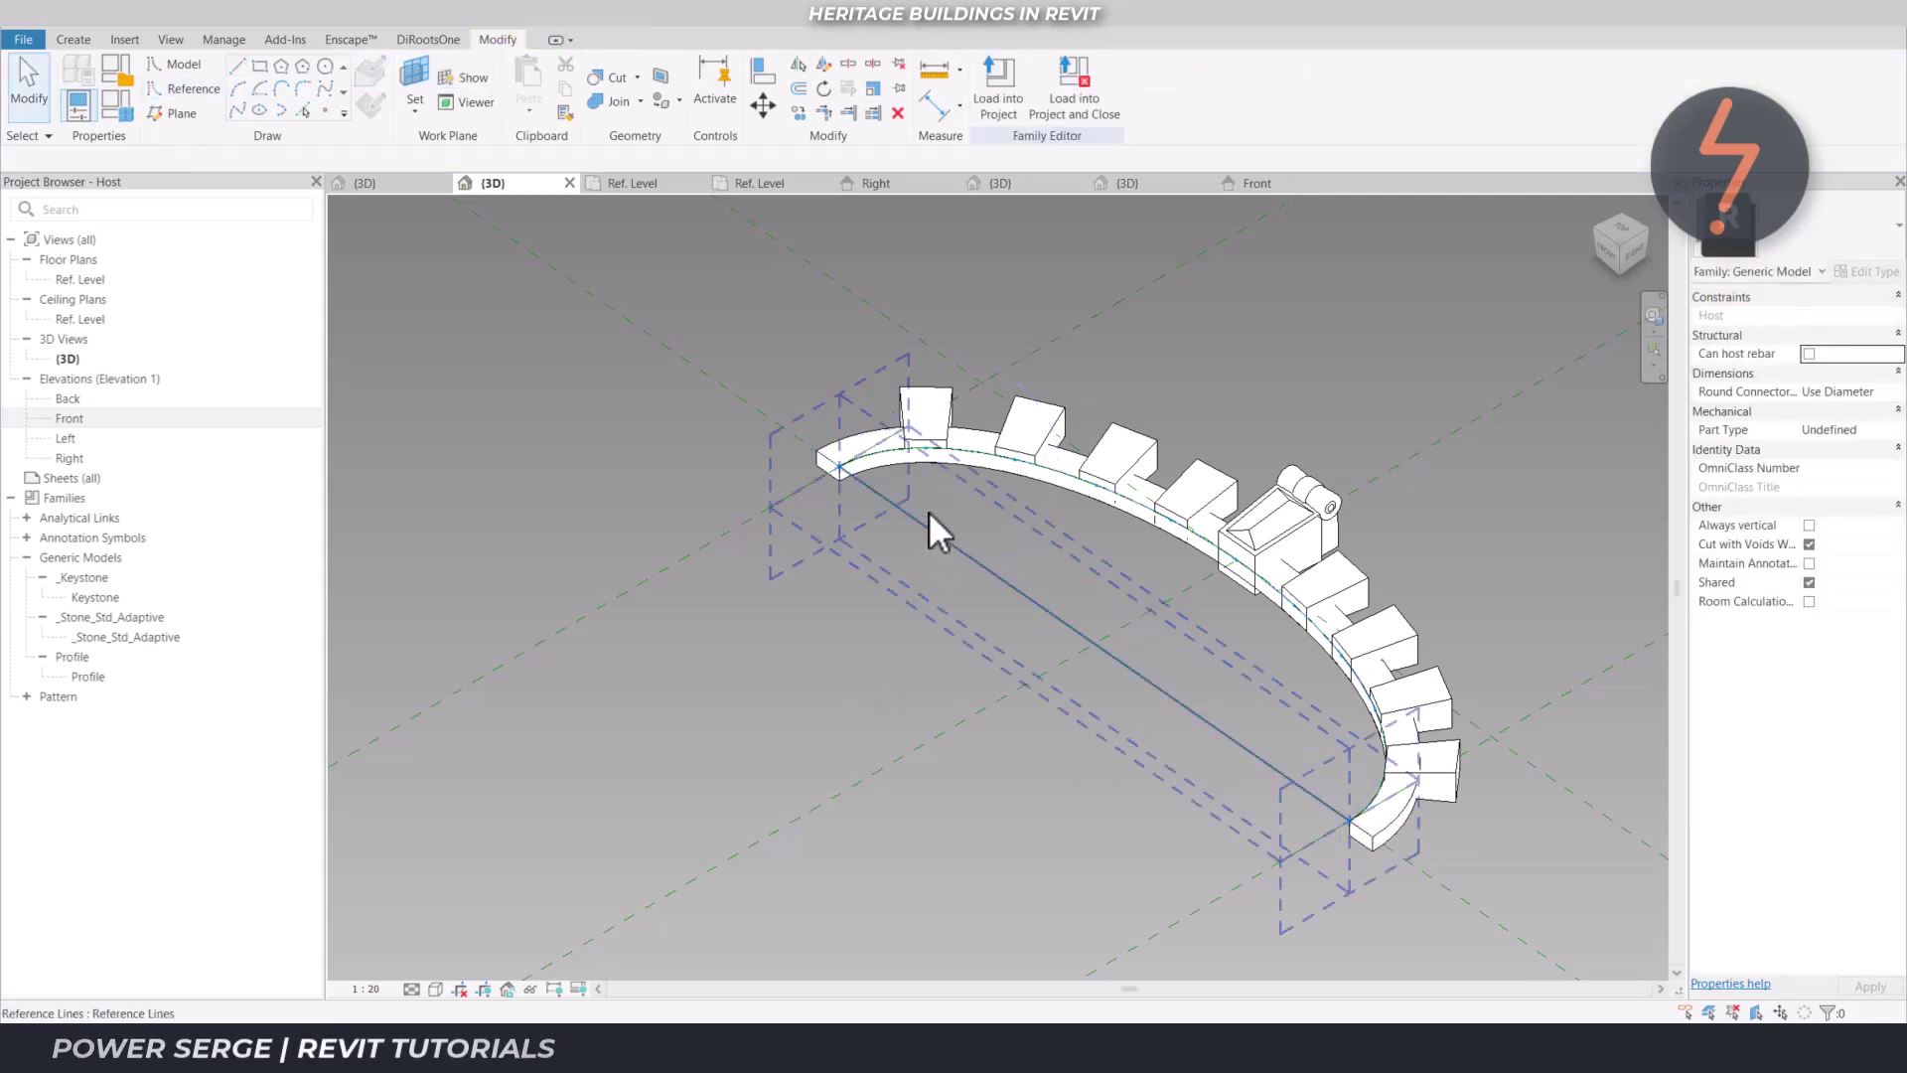
{"action": "left_click", "coordinate": [897, 452]}
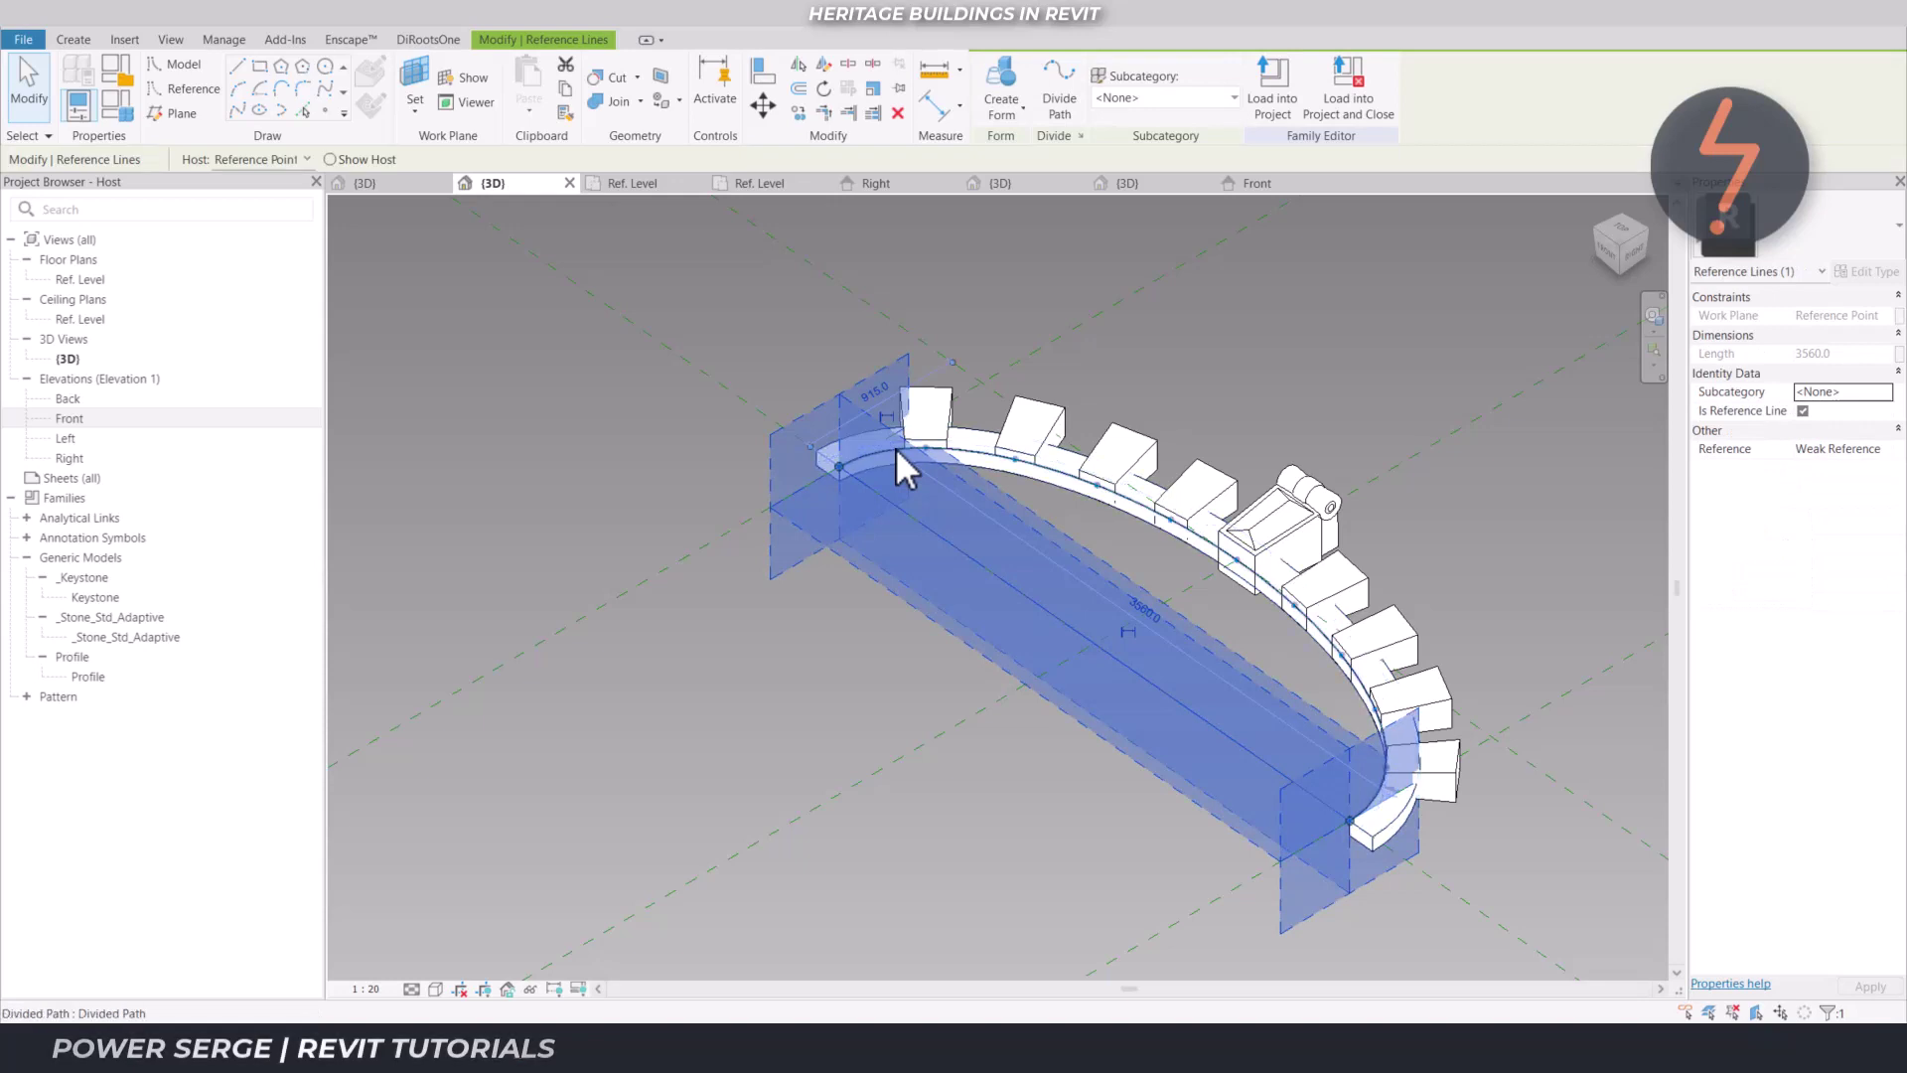
{"action": "left_click", "coordinate": [896, 447], "text": "ctrl"}
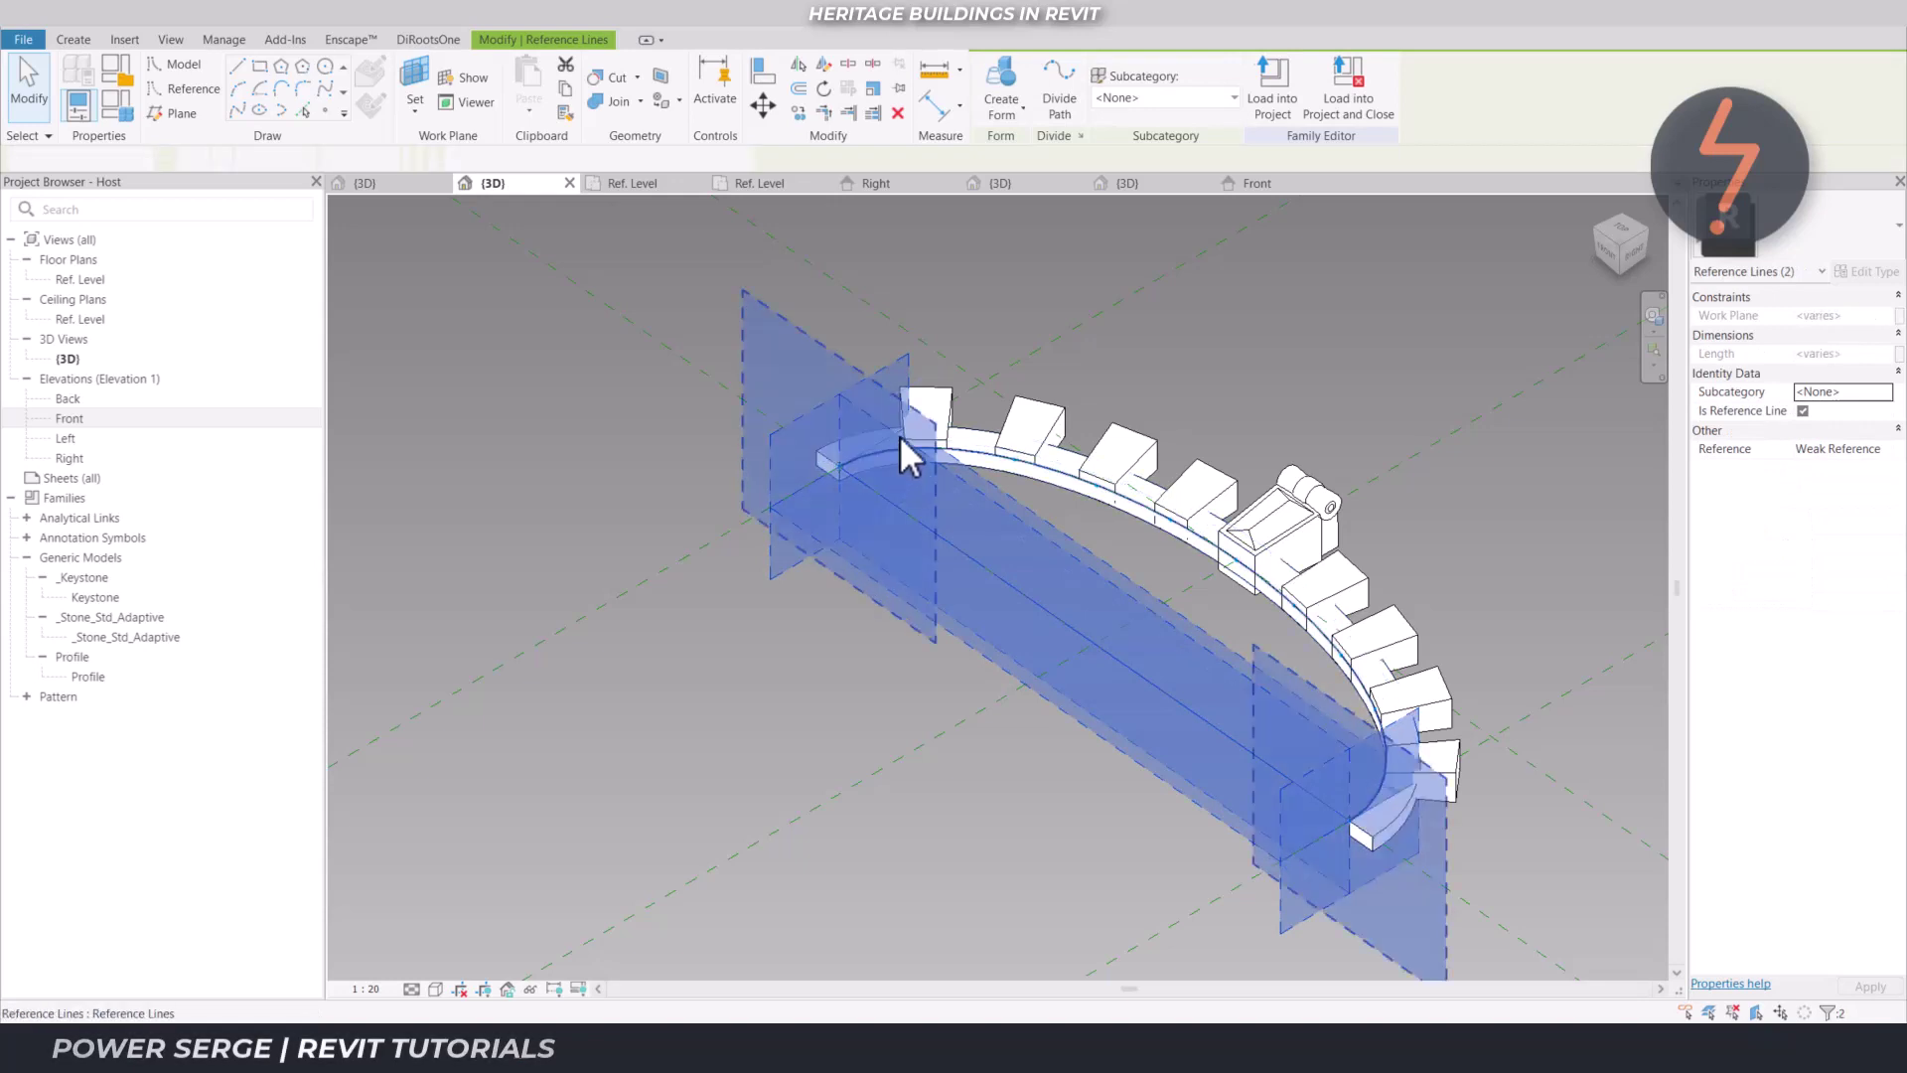
{"action": "left_click", "coordinate": [1005, 121]}
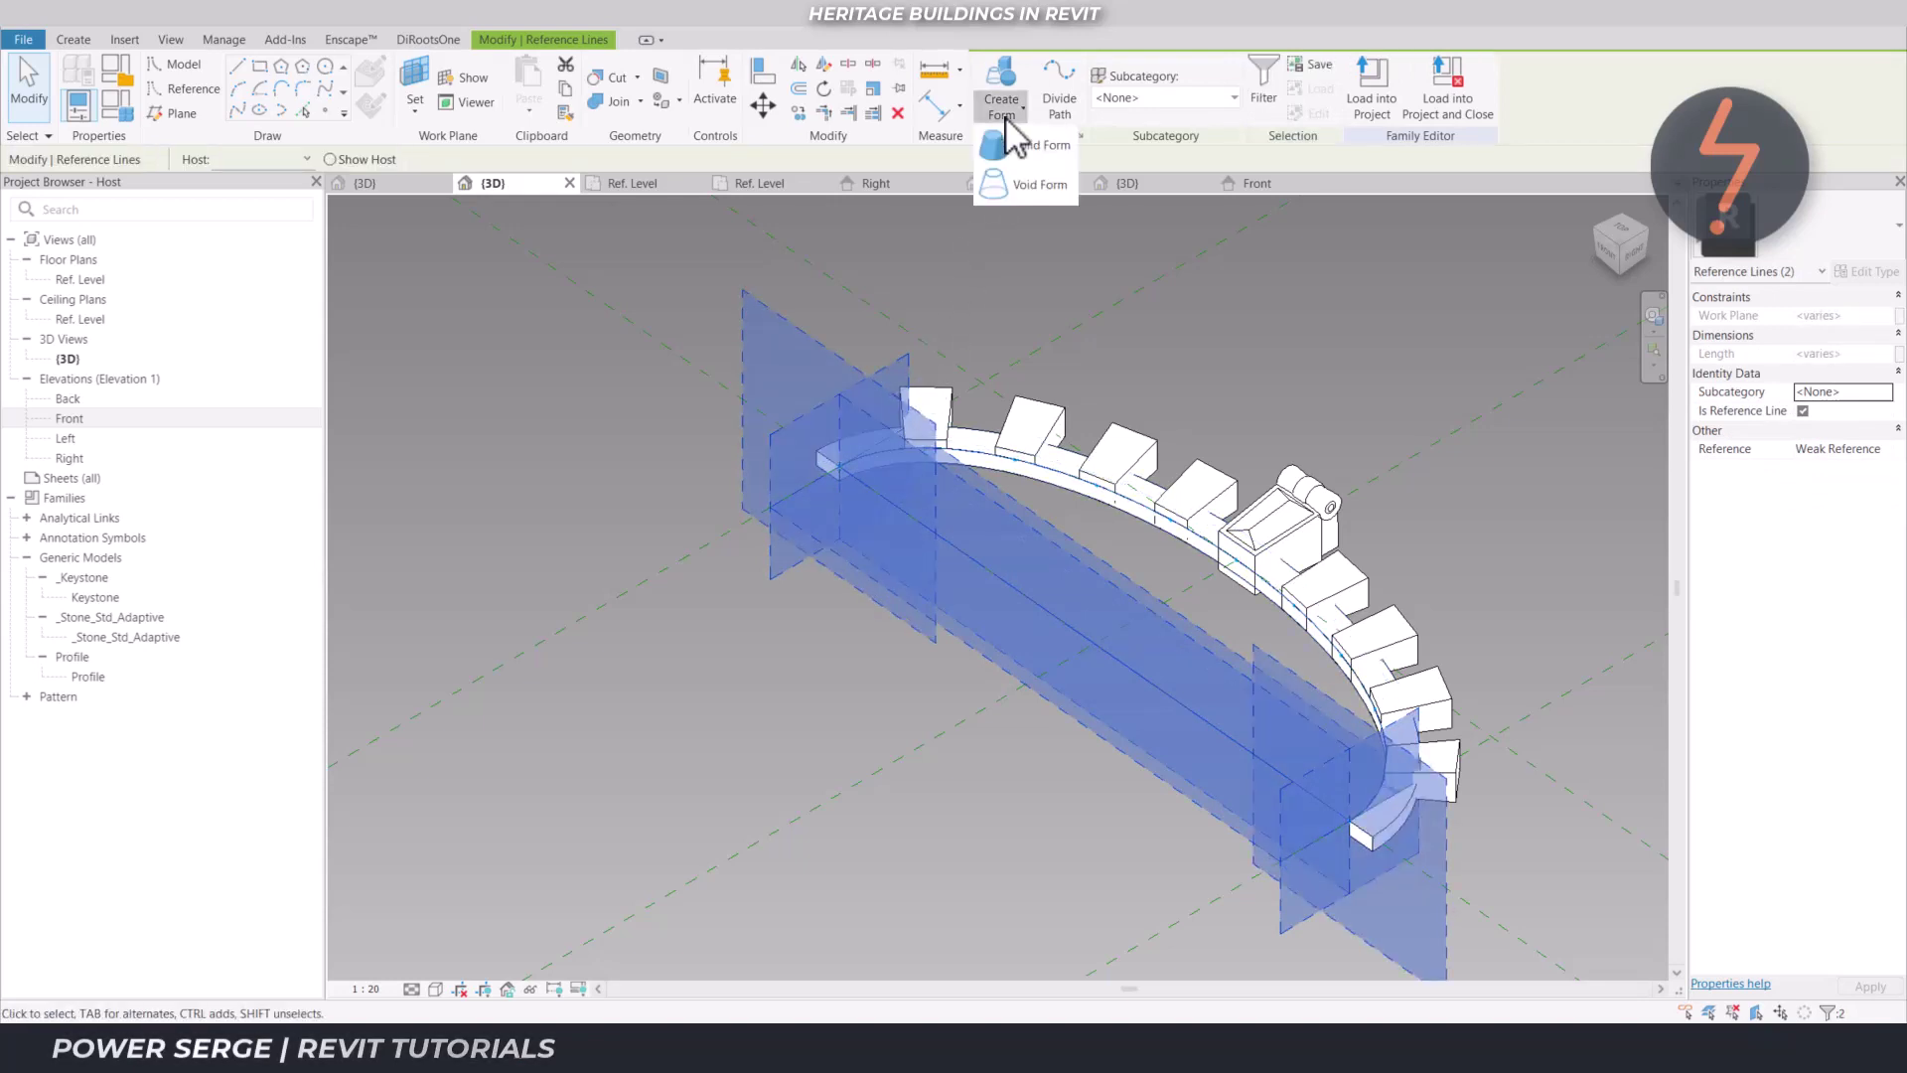
{"action": "left_click", "coordinate": [1023, 183]}
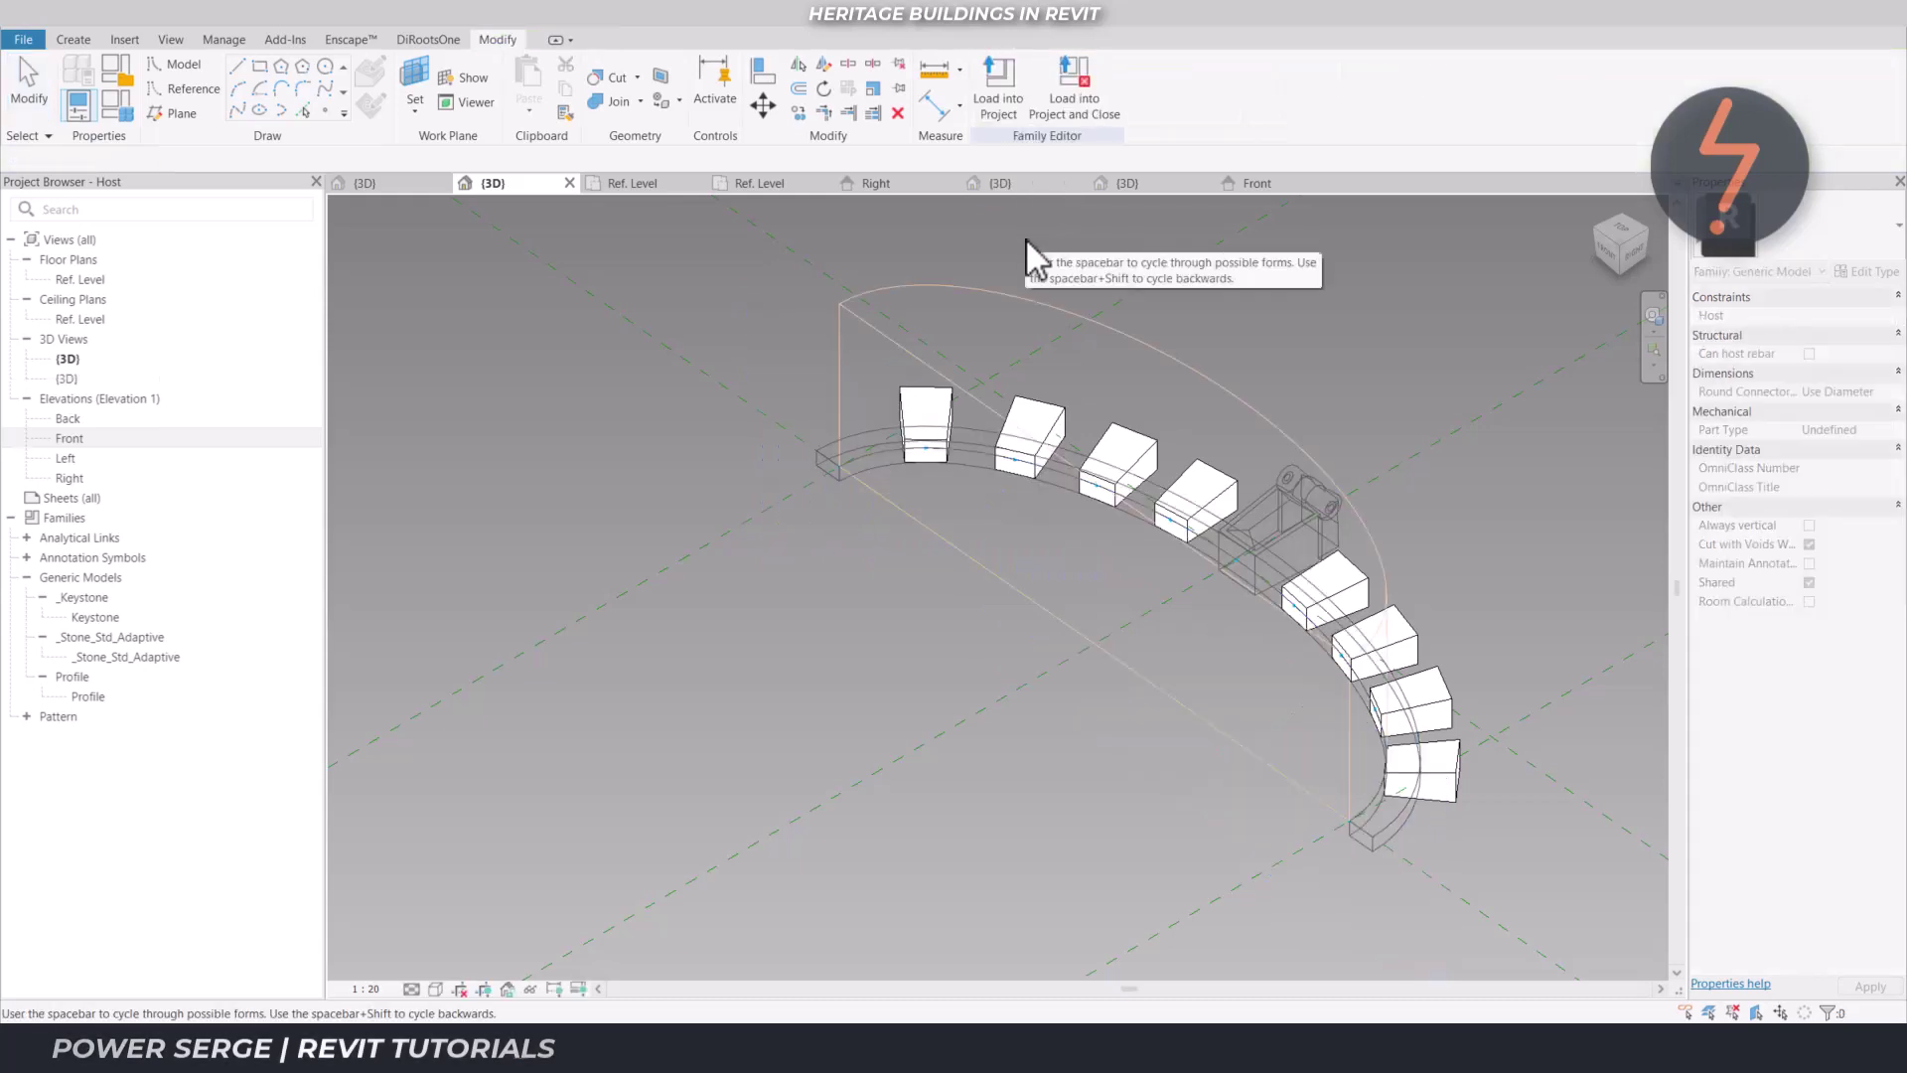
{"action": "key", "text": "Escape"}
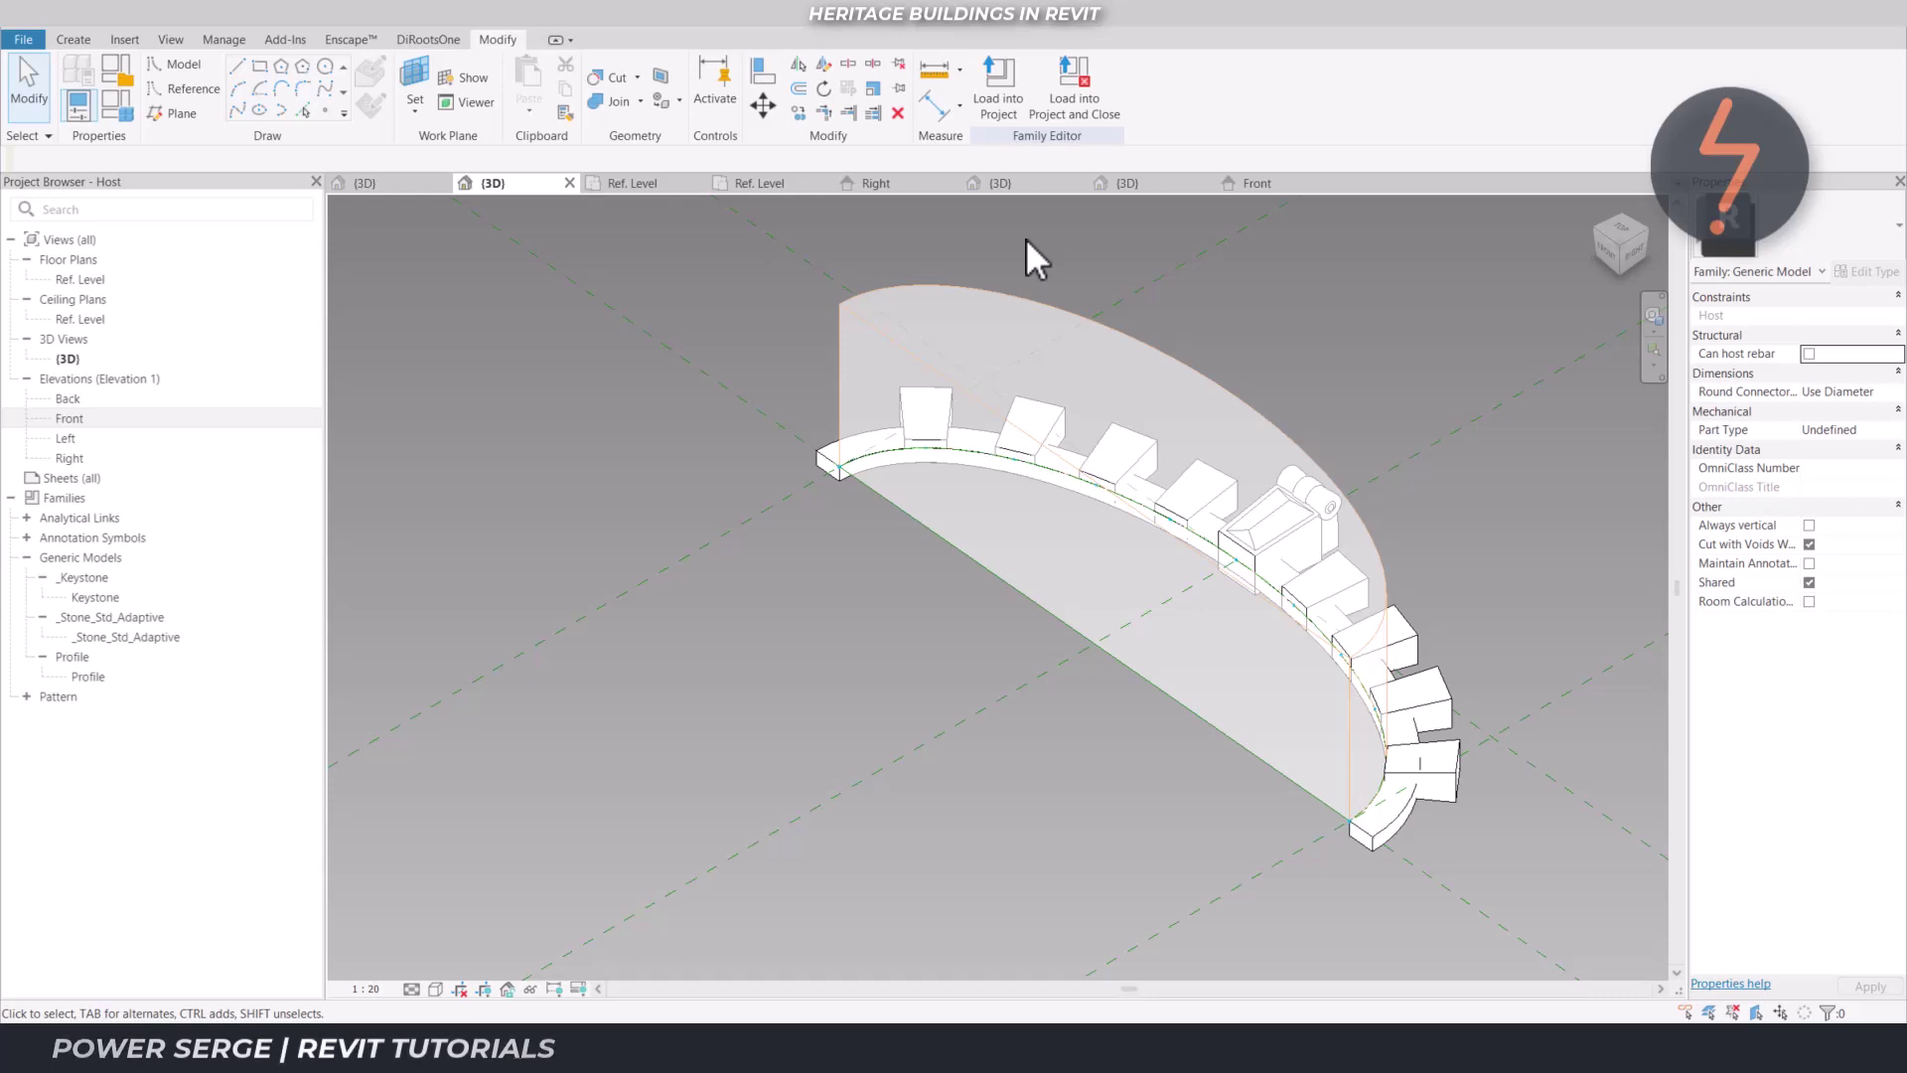
In the Front elevation, give the void a negative offset of 90 and positive offset of 200
{"action": "left_click", "coordinate": [1263, 183]}
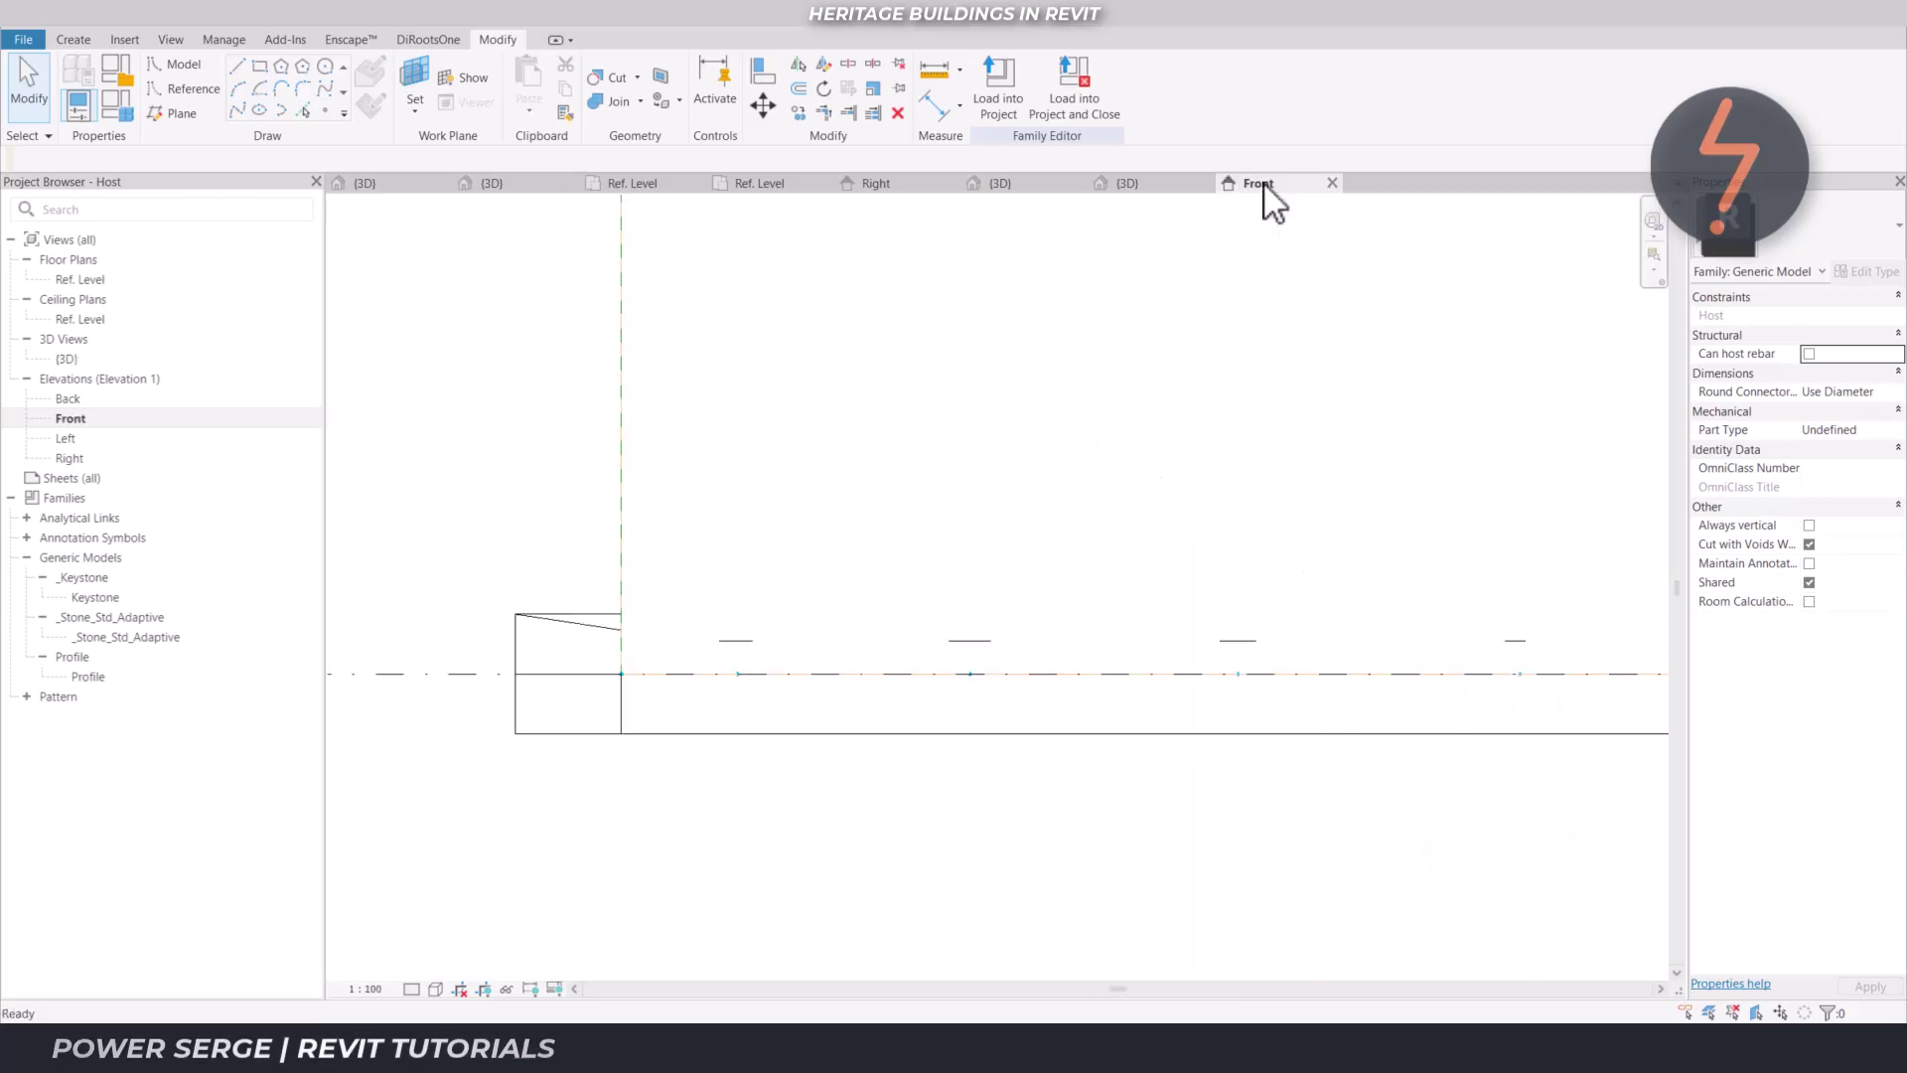
{"action": "right_click", "coordinate": [753, 874]}
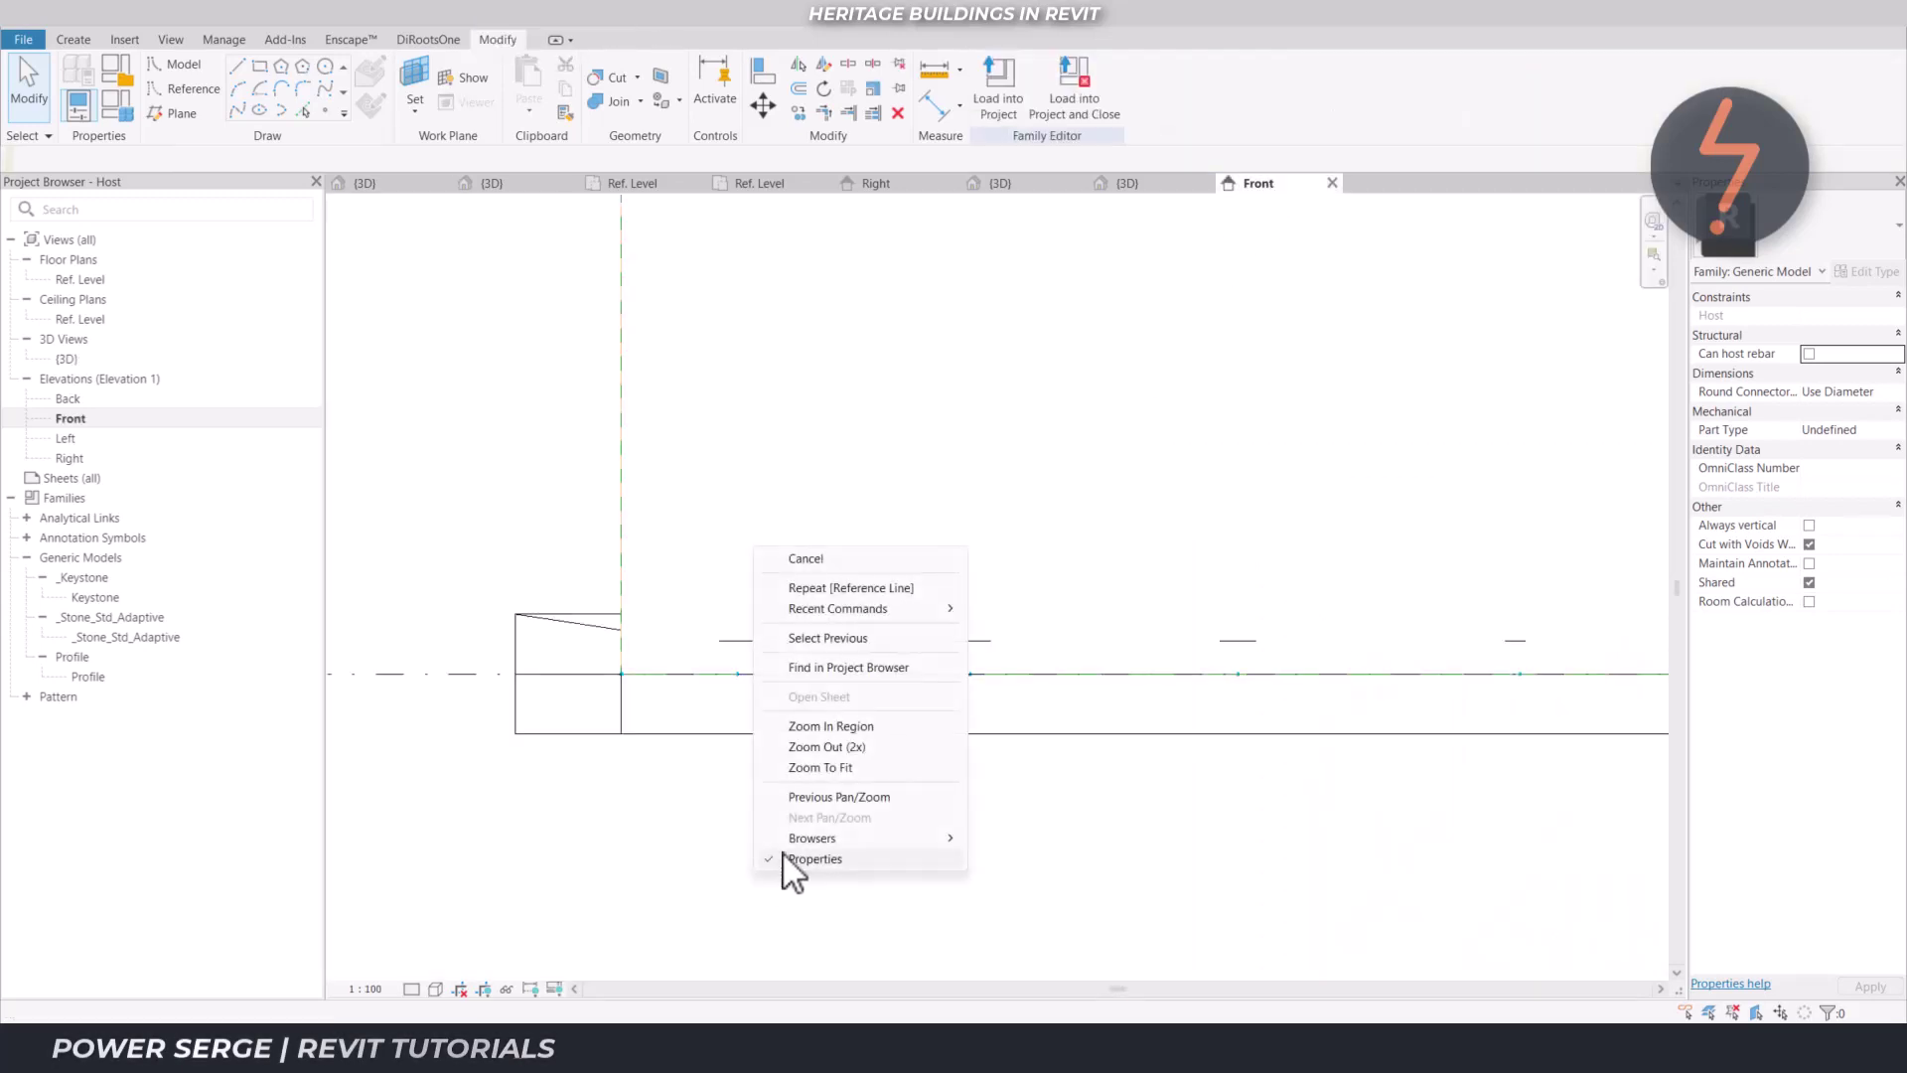
{"action": "left_click", "coordinate": [860, 799]}
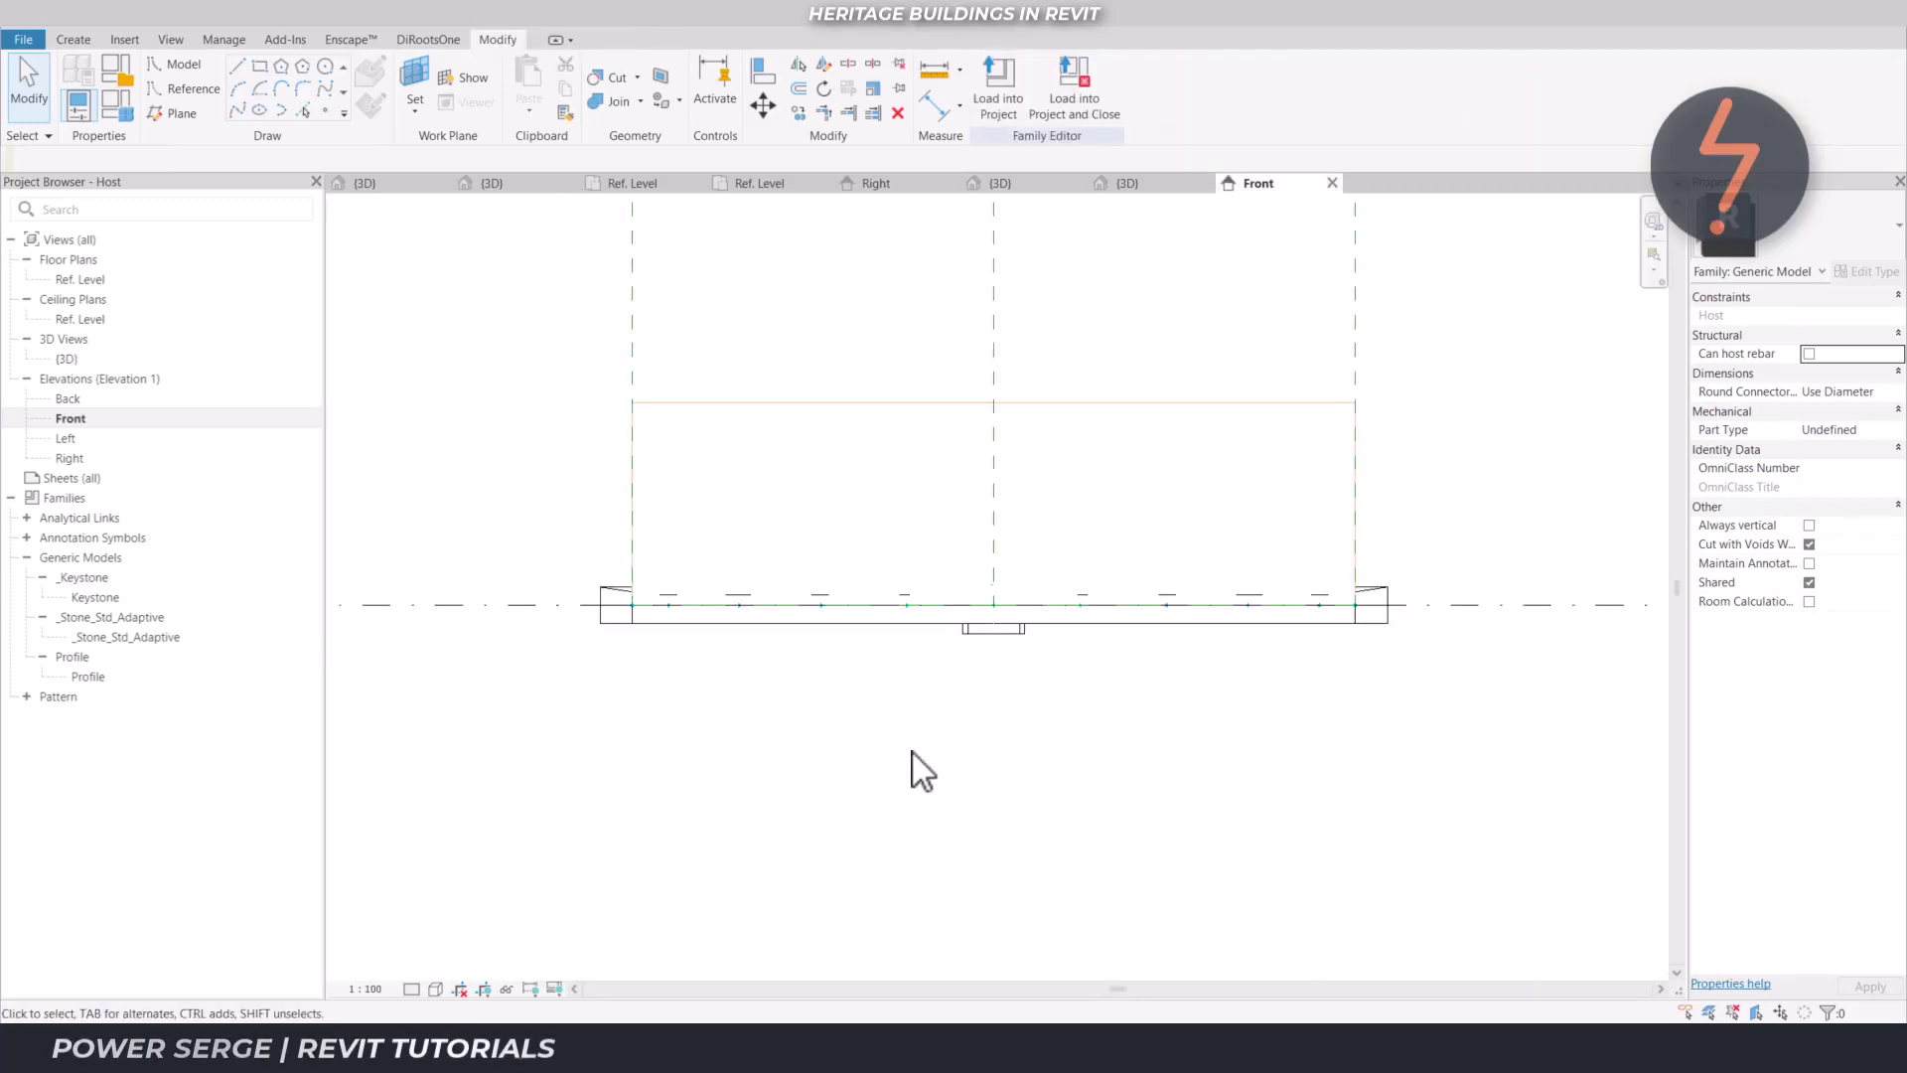
{"action": "left_click", "coordinate": [1271, 402]}
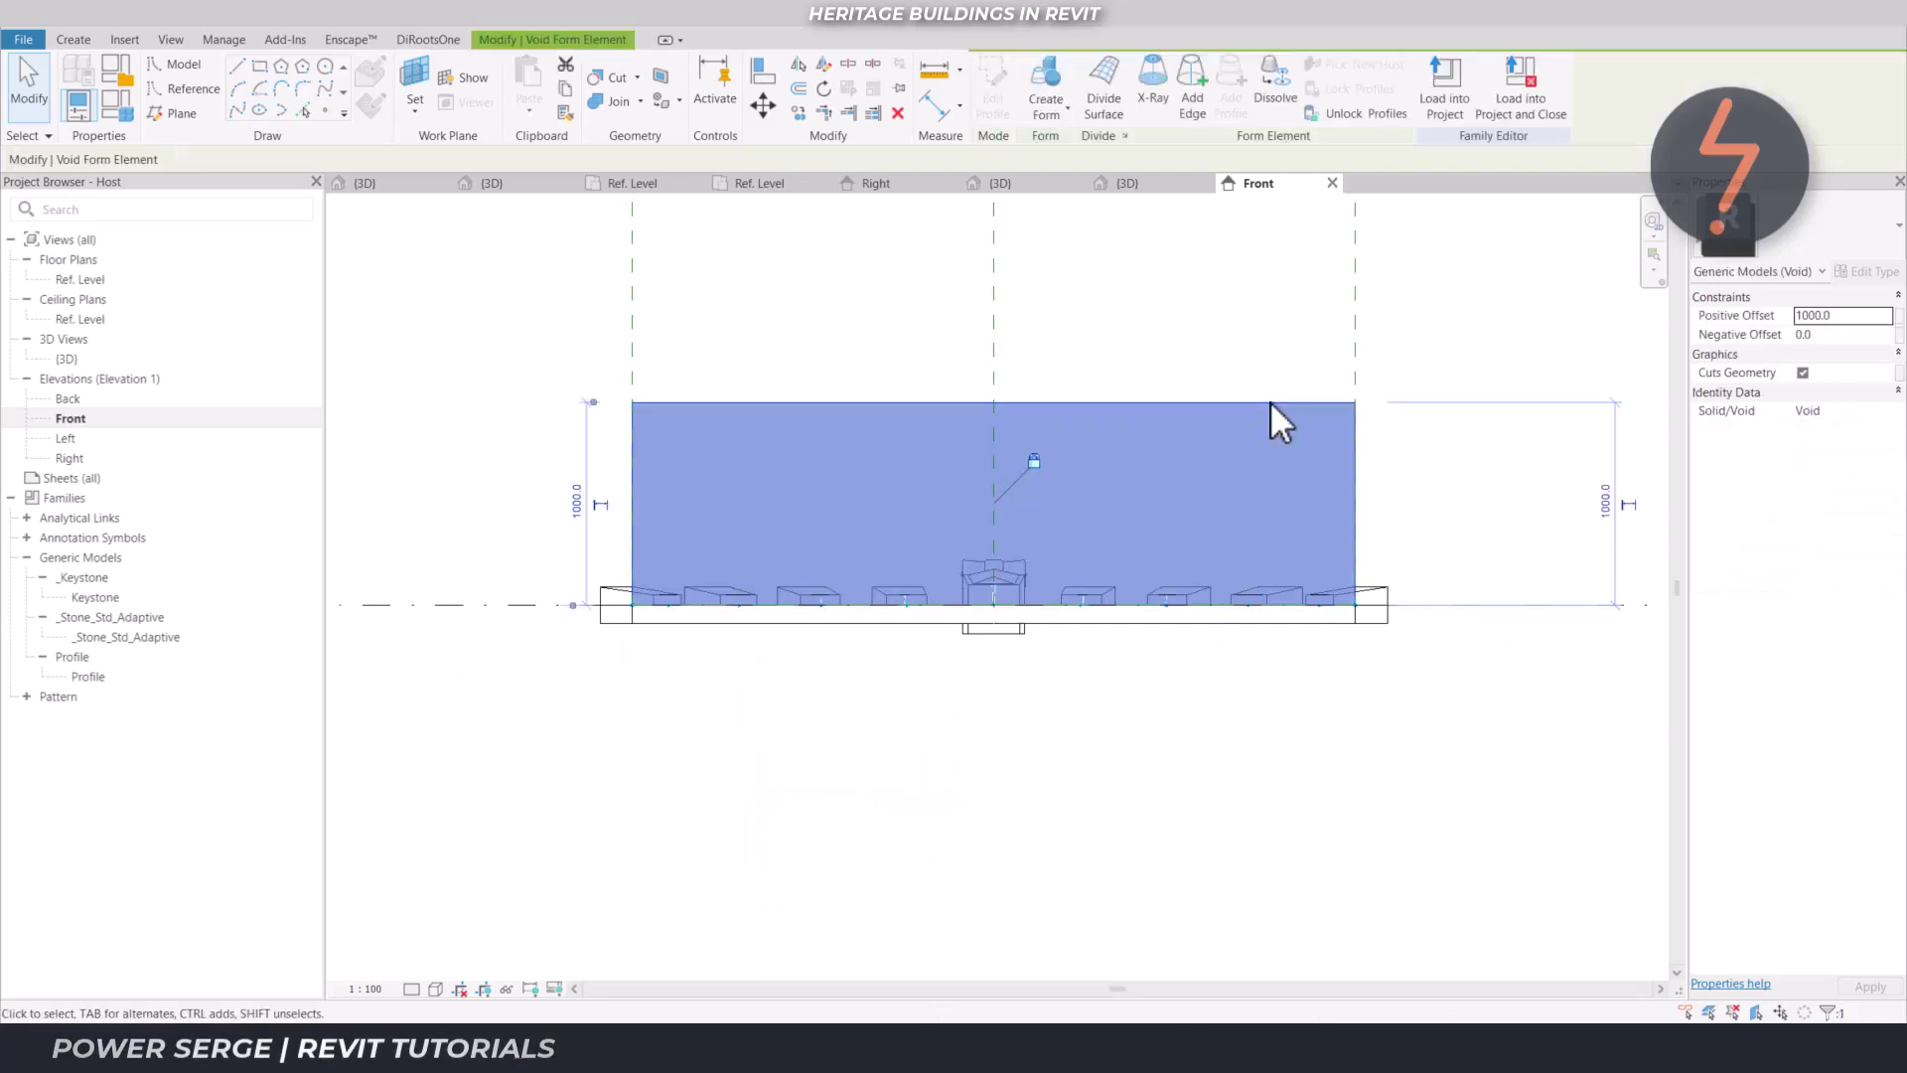
{"action": "left_click", "coordinate": [1857, 335]}
{"action": "type", "text": "90"}
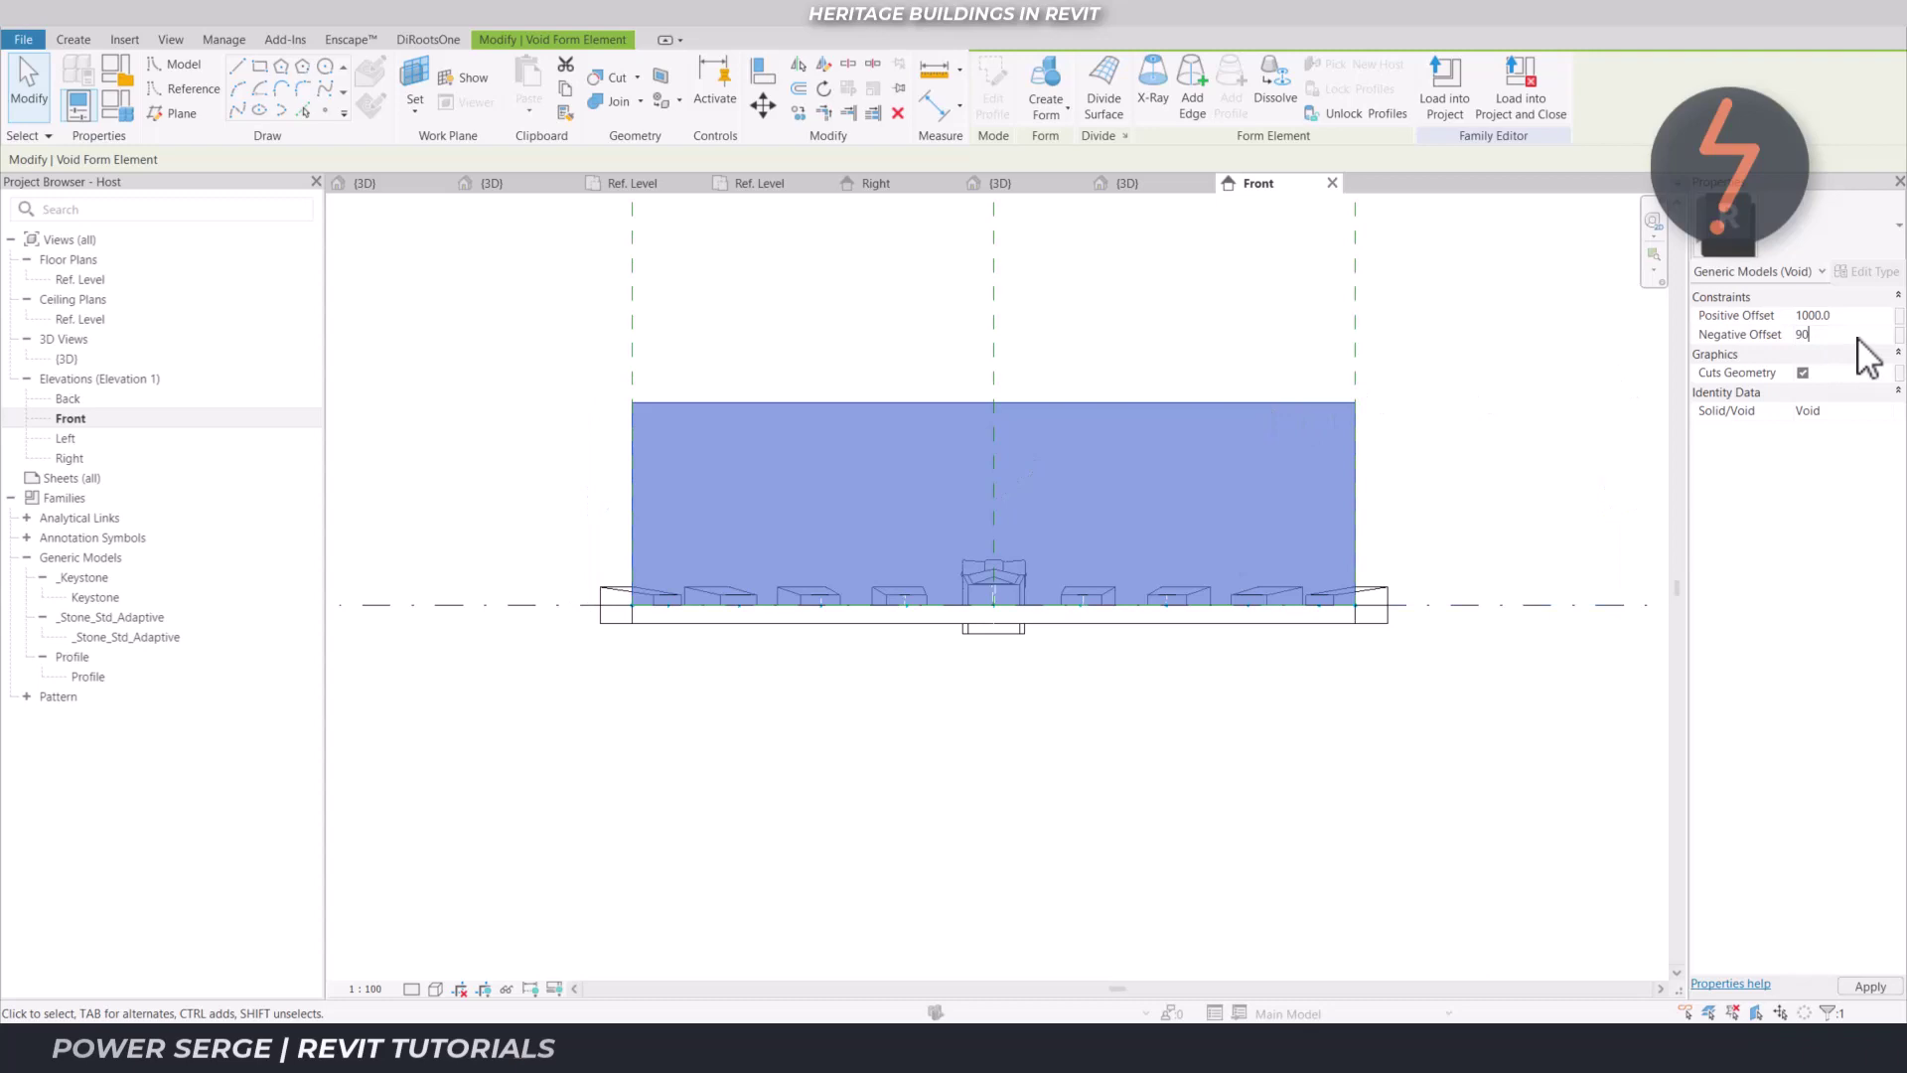
{"action": "left_click", "coordinate": [1109, 901]}
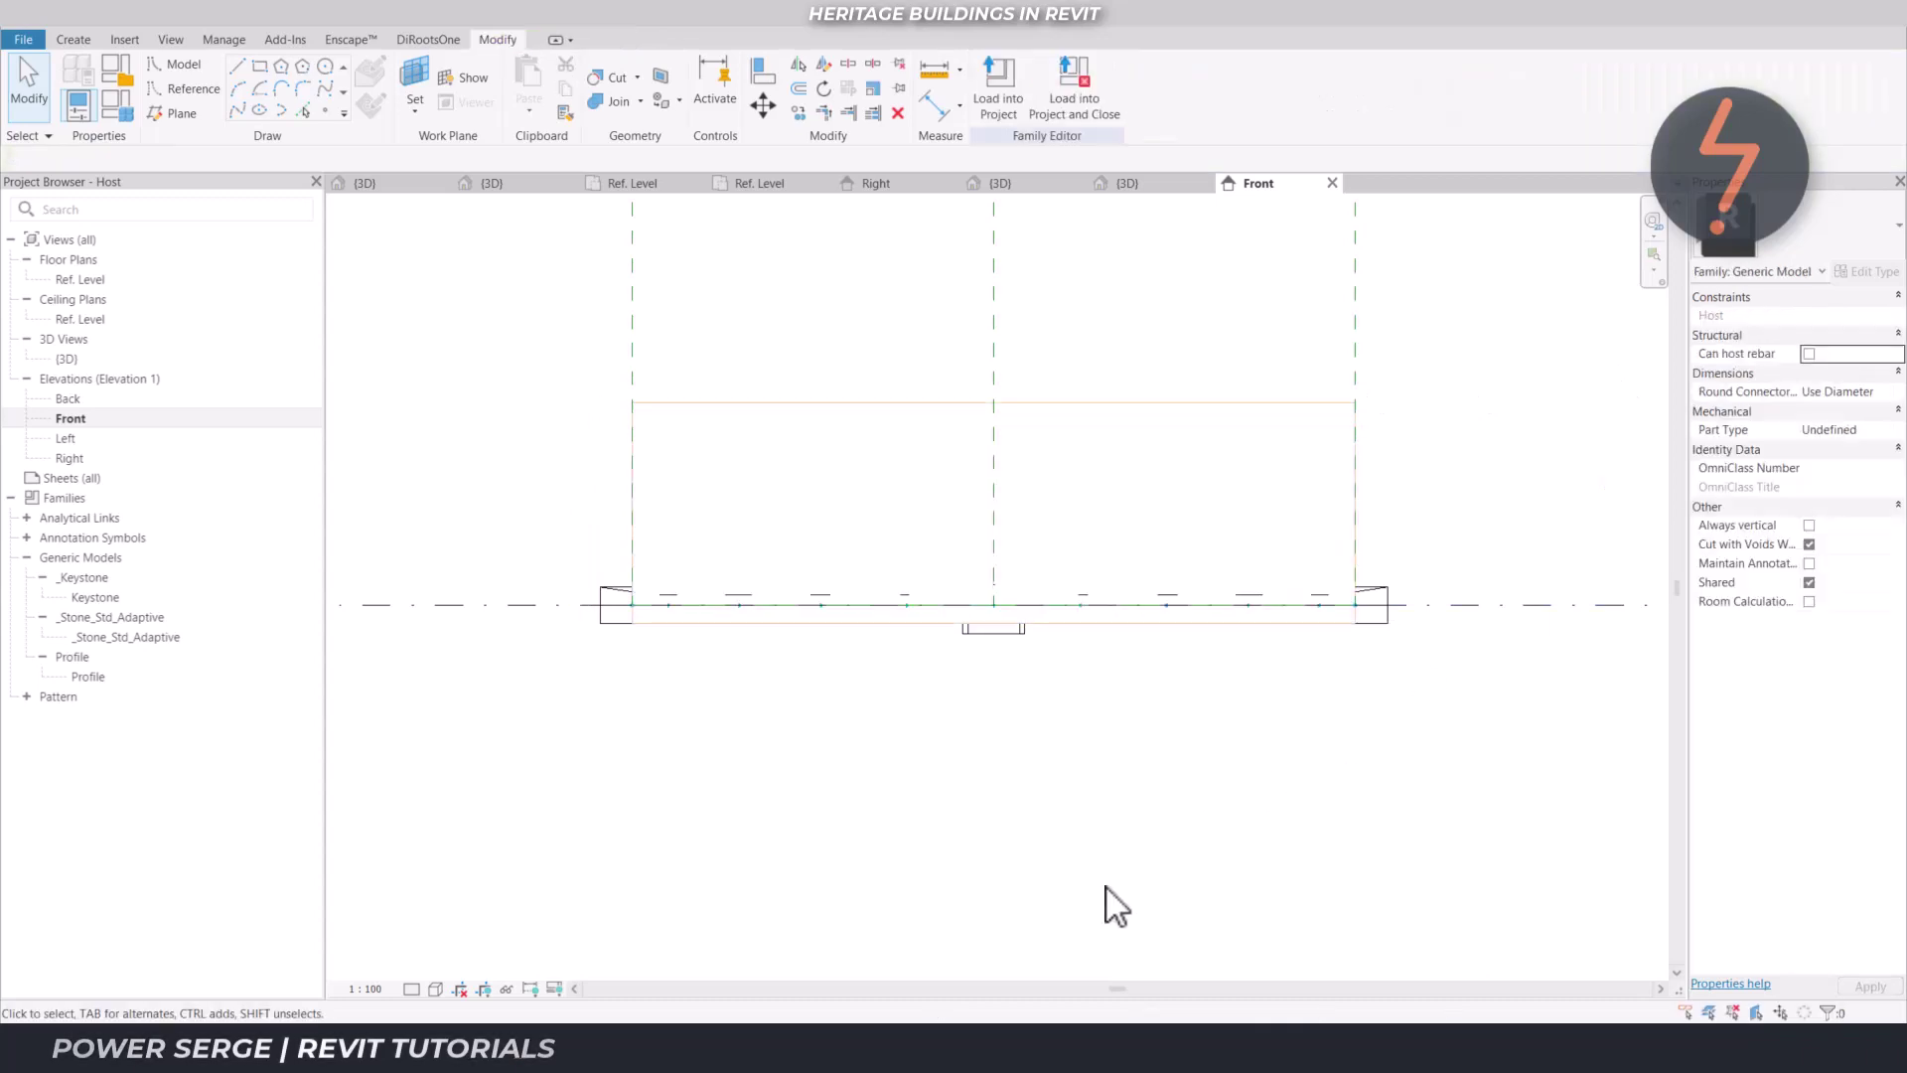
{"action": "left_click", "coordinate": [1269, 402]}
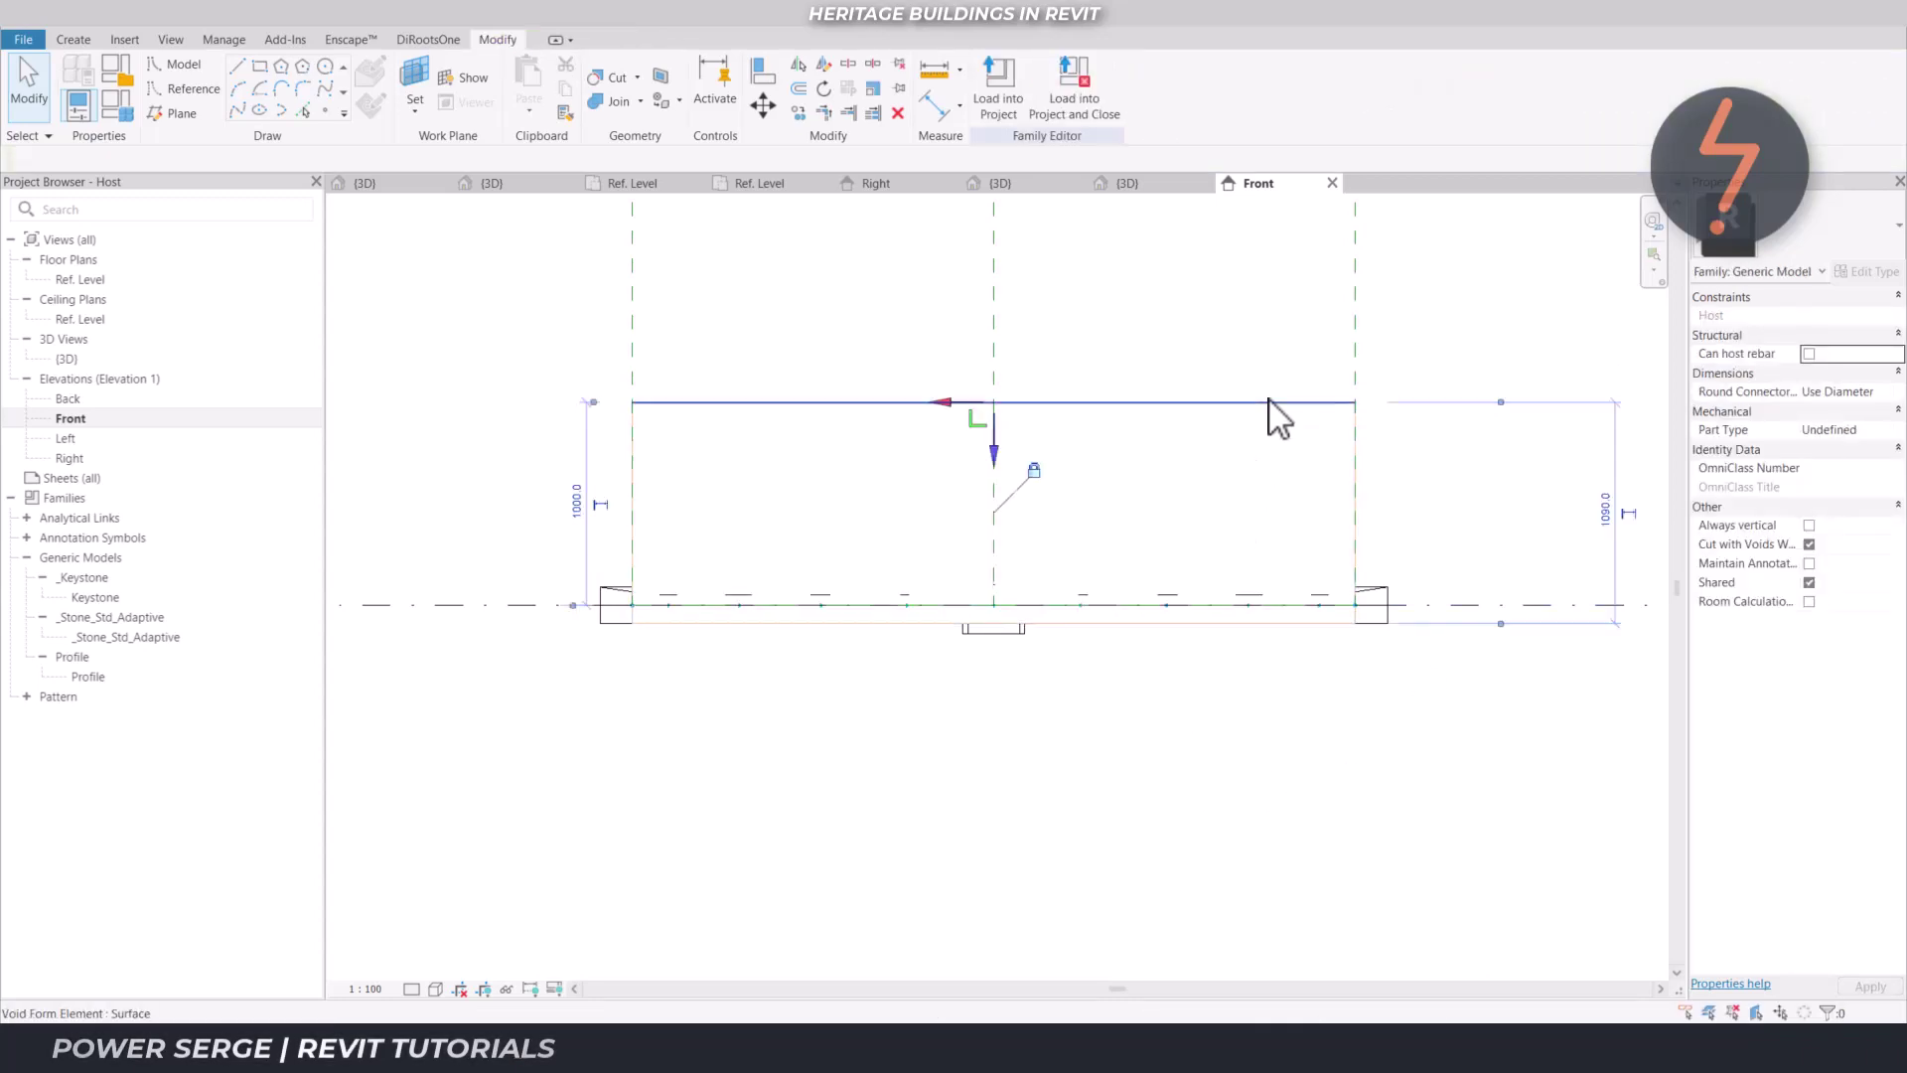
{"action": "left_click_drag", "start_coordinate": [995, 455], "coordinate": [991, 616]}
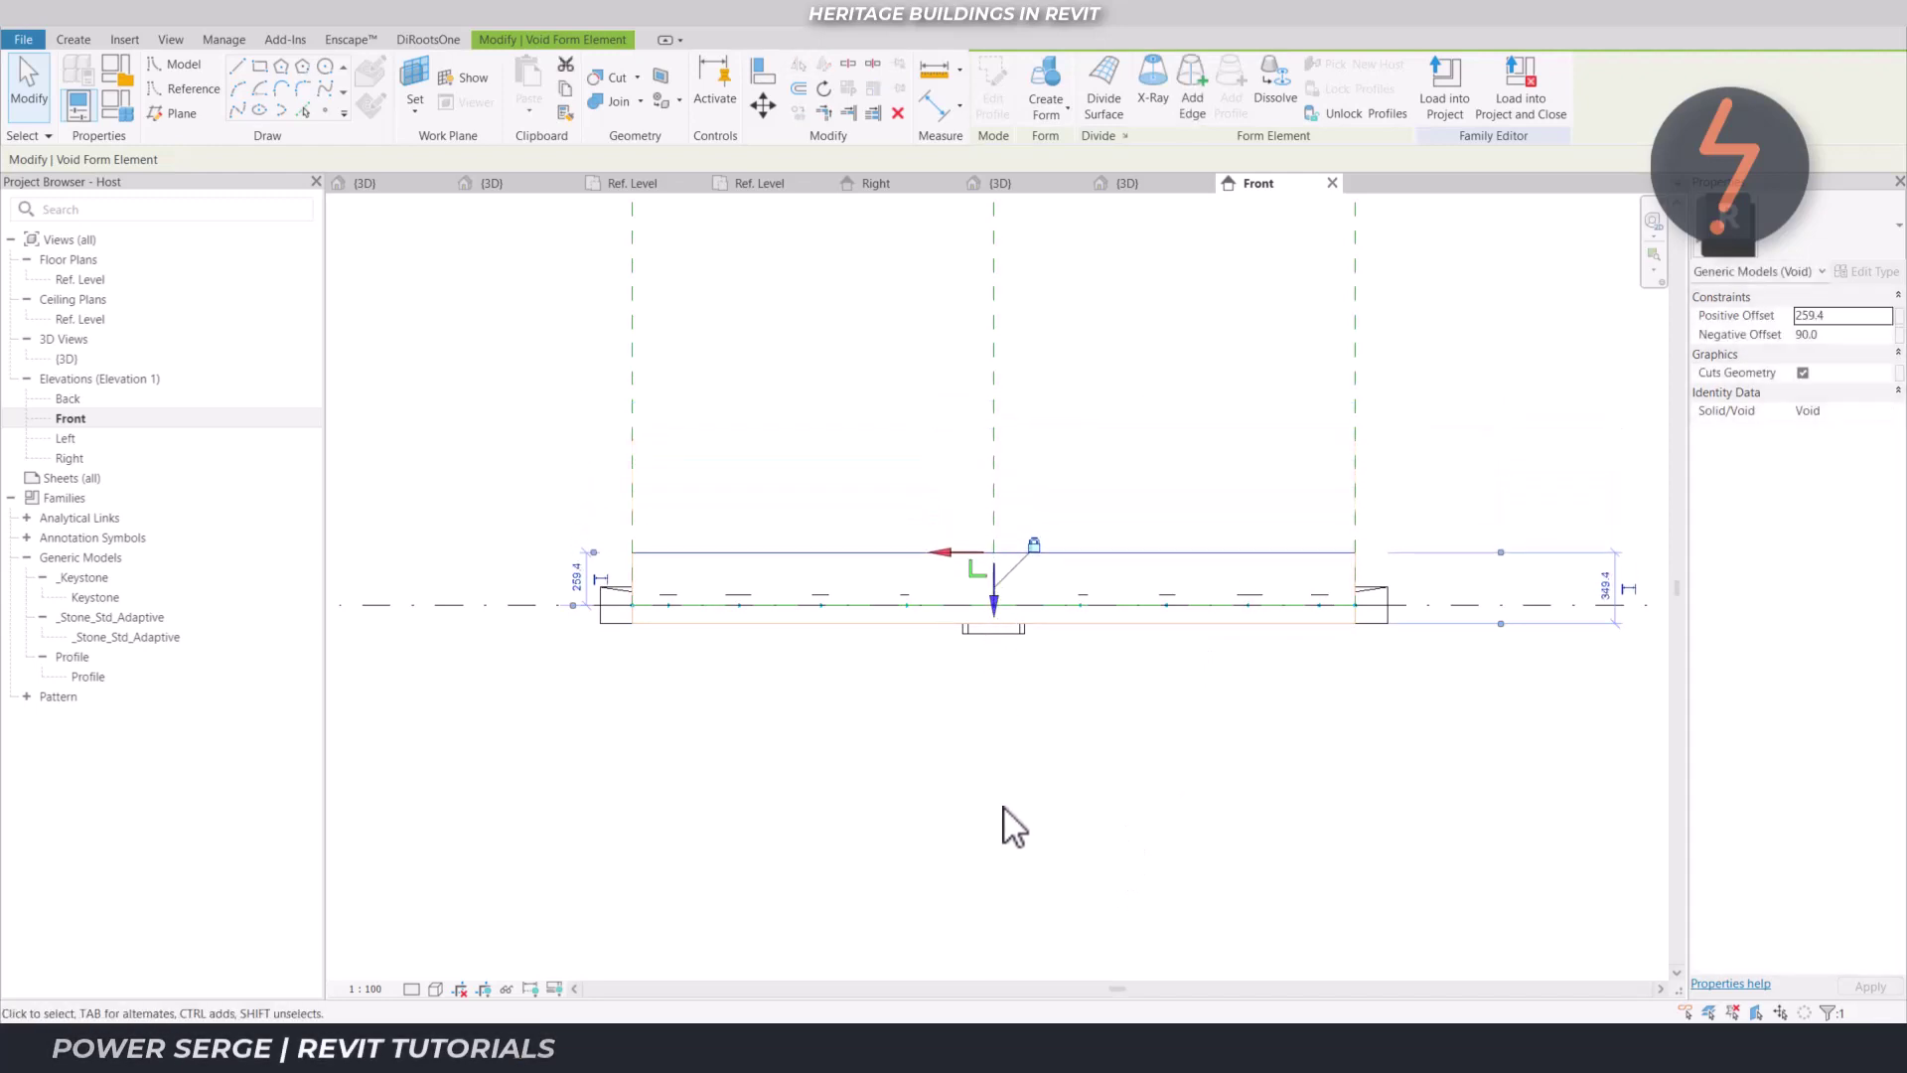
{"action": "left_click", "coordinate": [1857, 320]}
{"action": "type", "text": "200"}
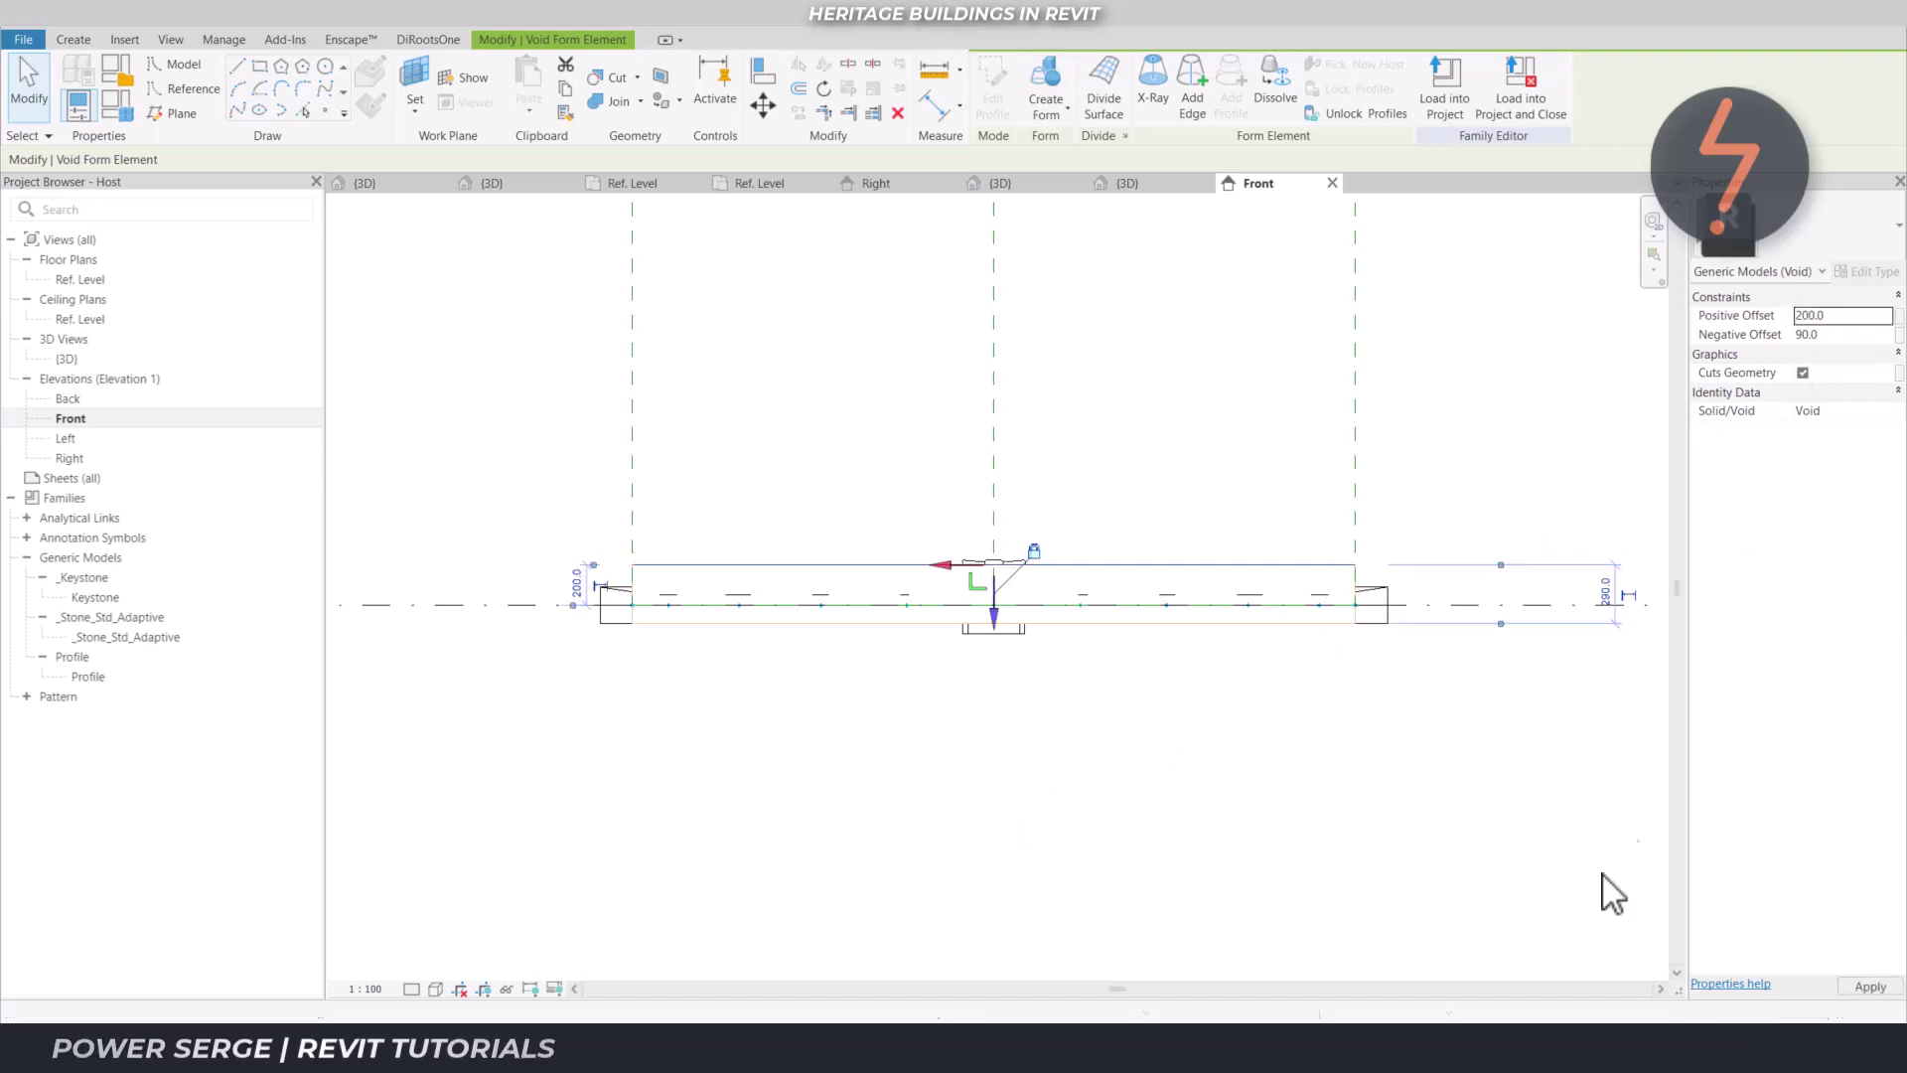
{"action": "left_click", "coordinate": [1579, 964]}
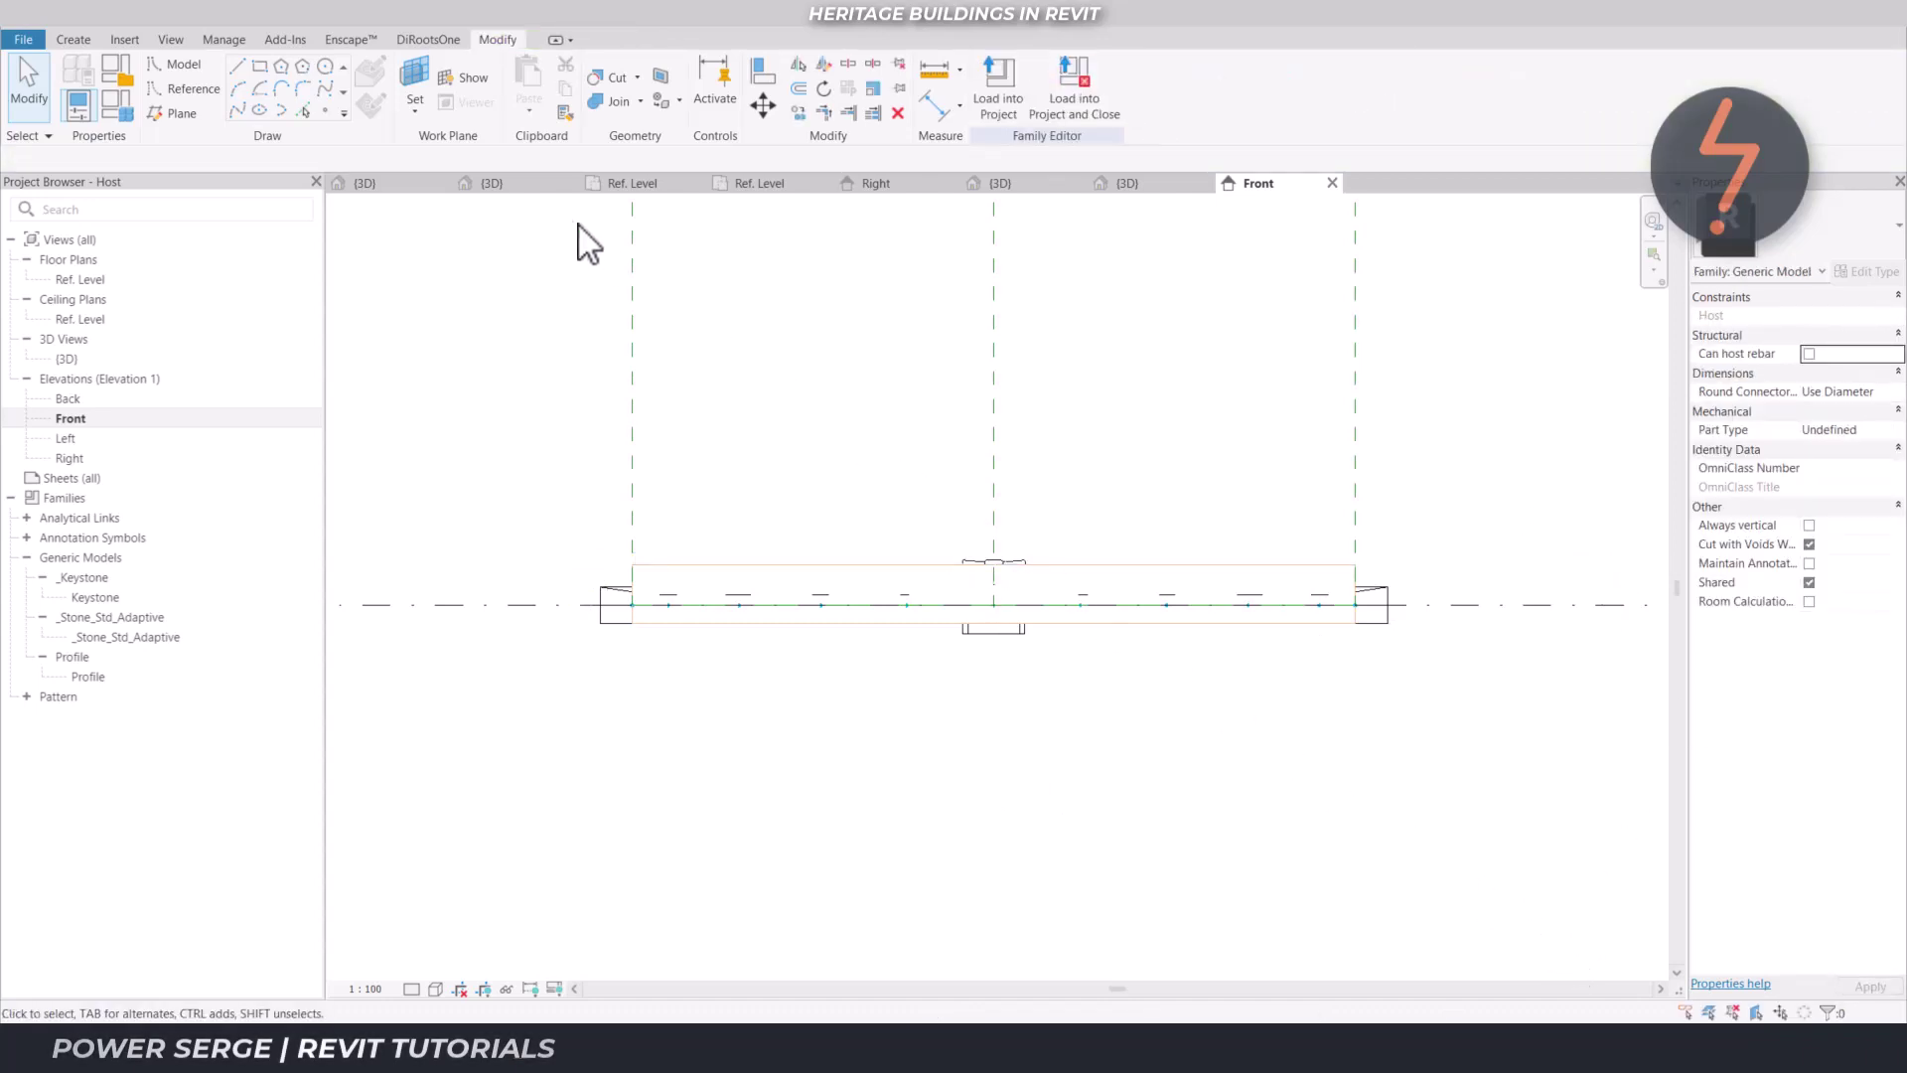
{"action": "left_click", "coordinate": [518, 184]}
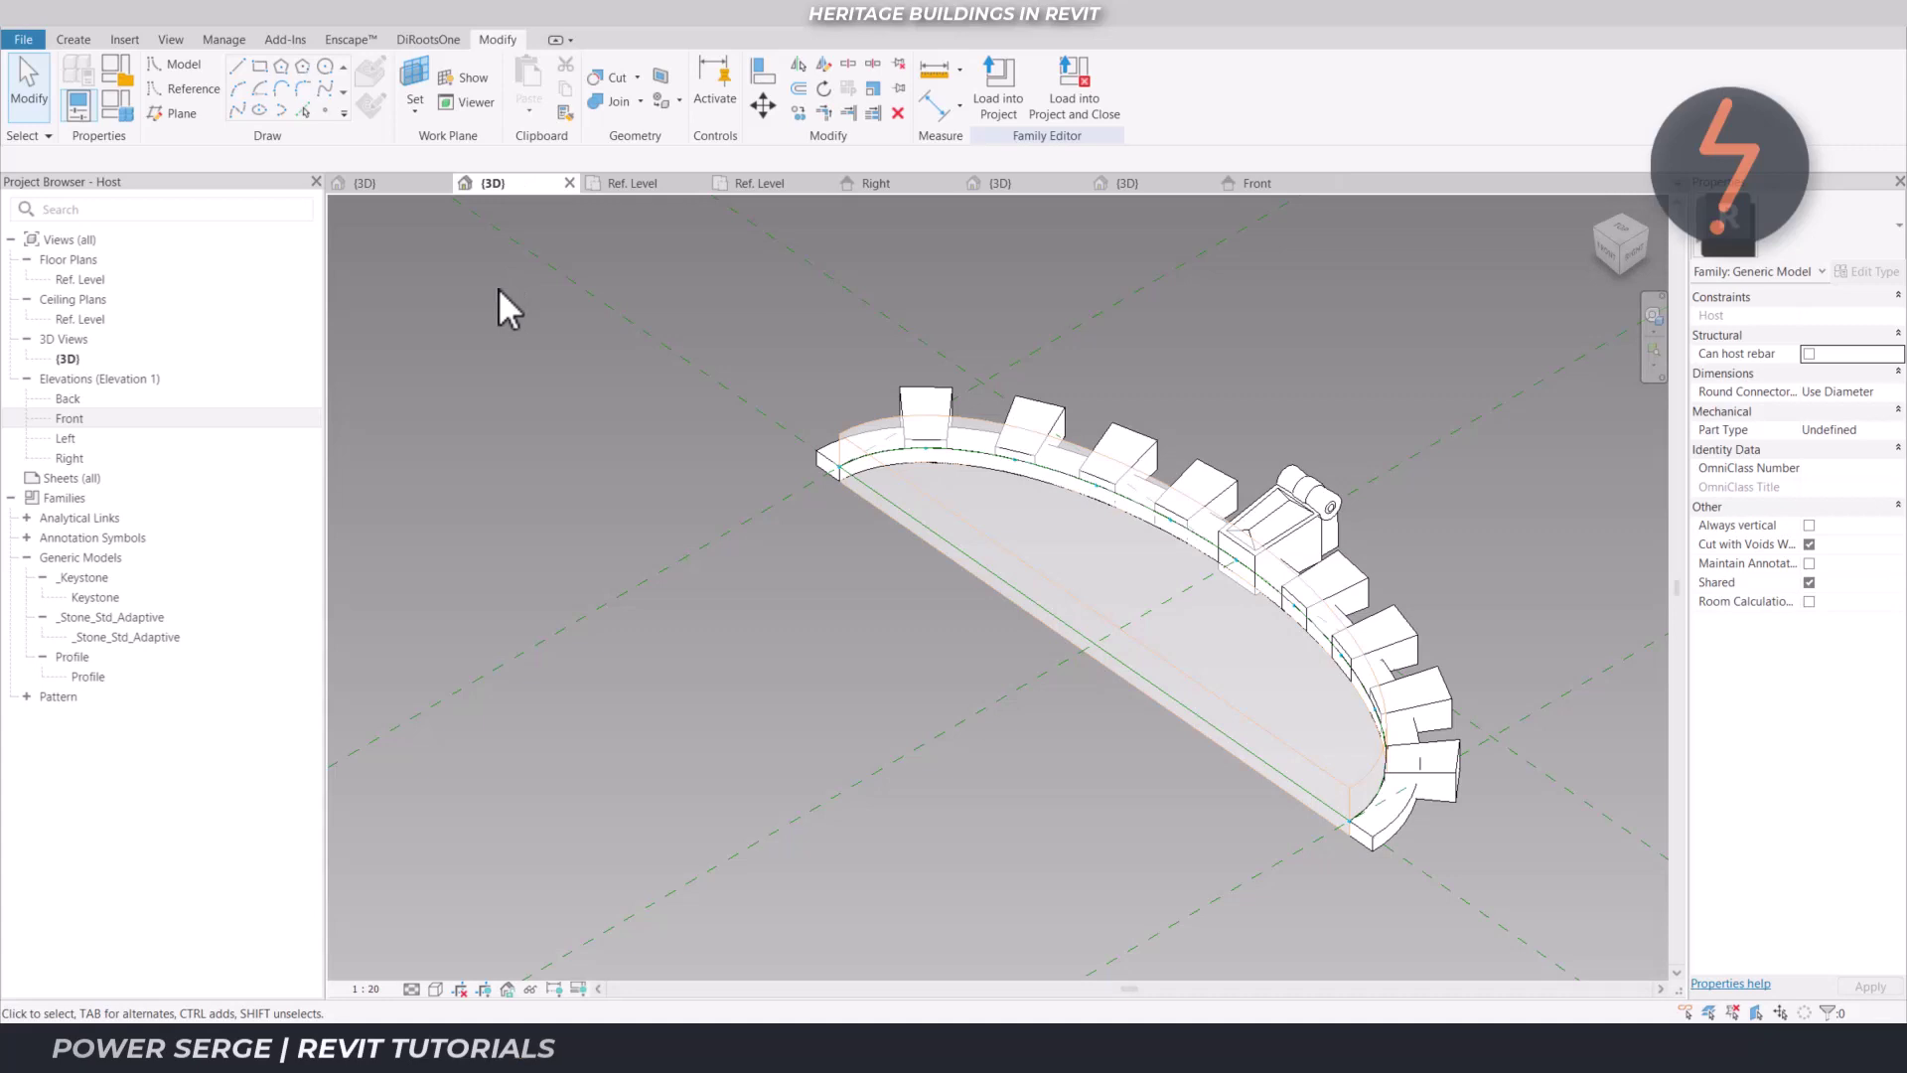
Enable Cut with Voids When Loaded in Family Category and Parameters, then start Load into Project
{"action": "left_click", "coordinate": [112, 78]}
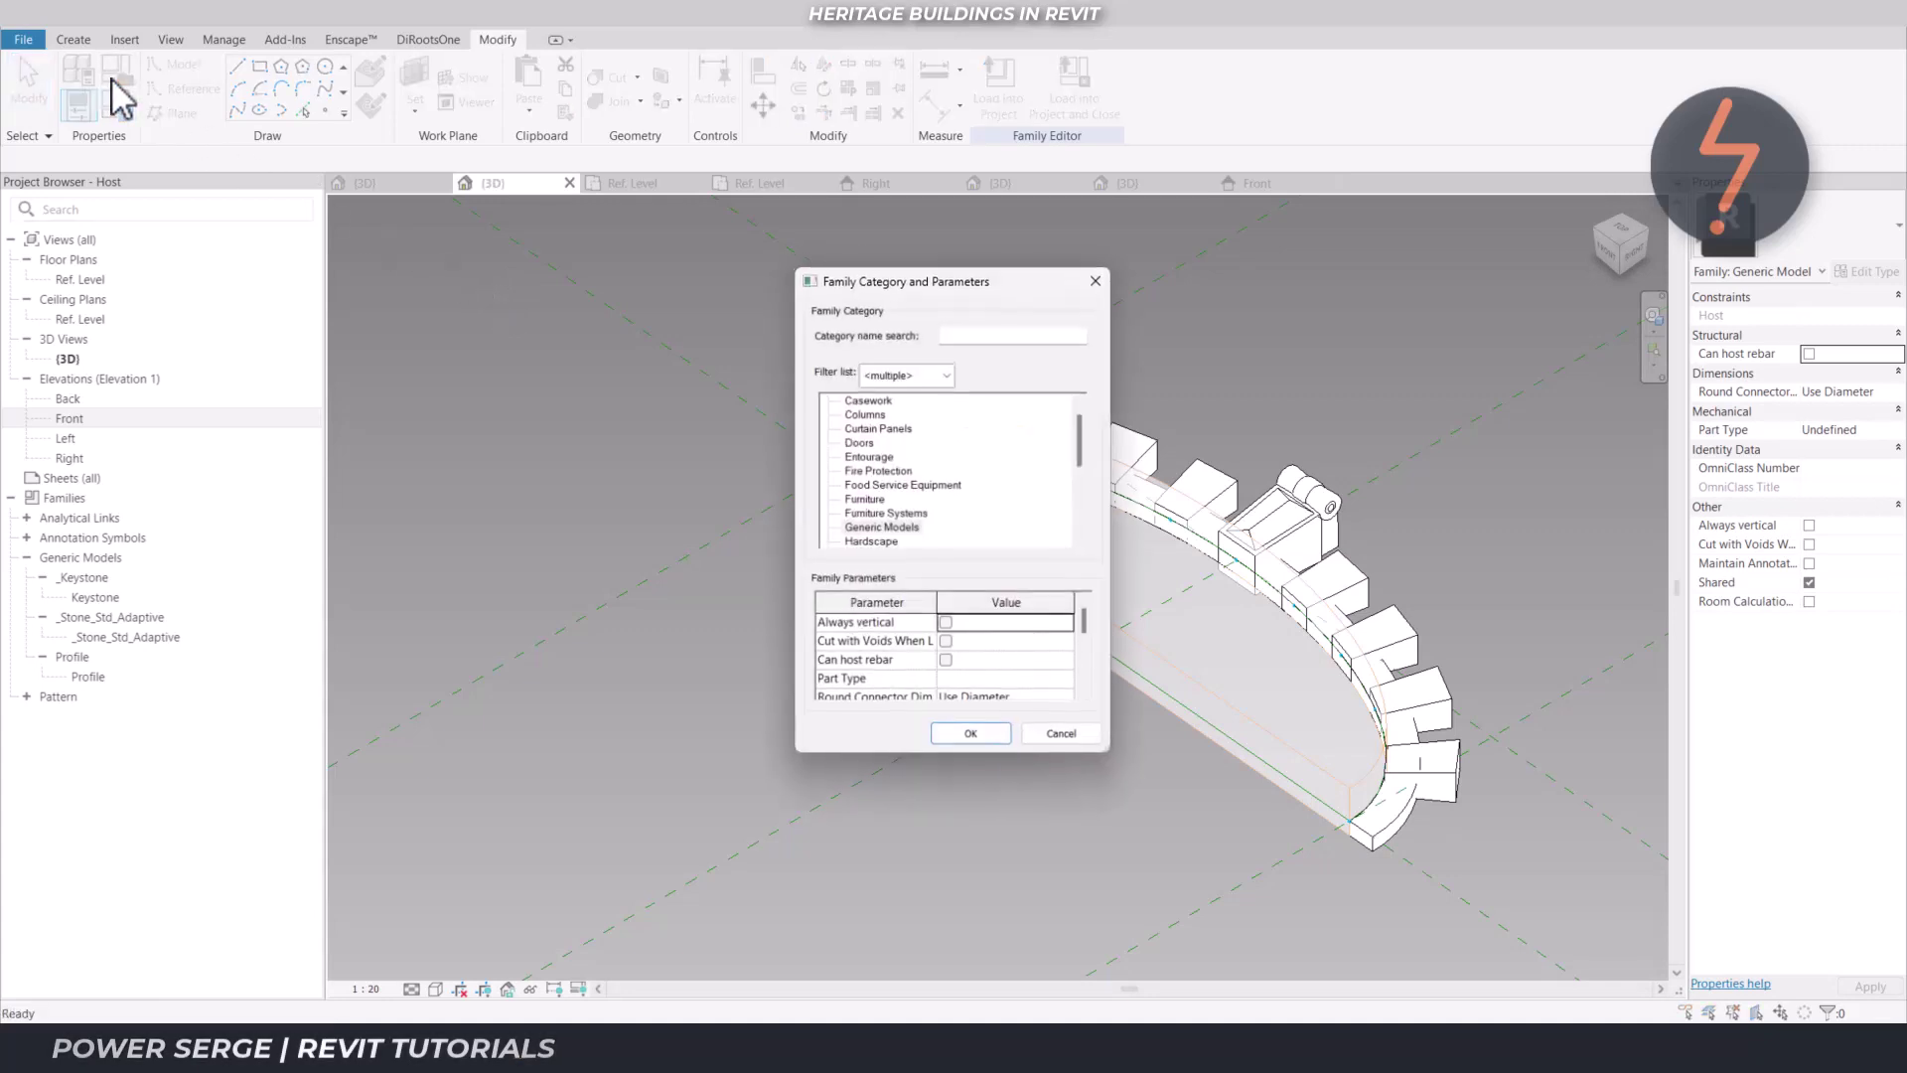
{"action": "left_click", "coordinate": [946, 643]}
{"action": "left_click", "coordinate": [967, 731]}
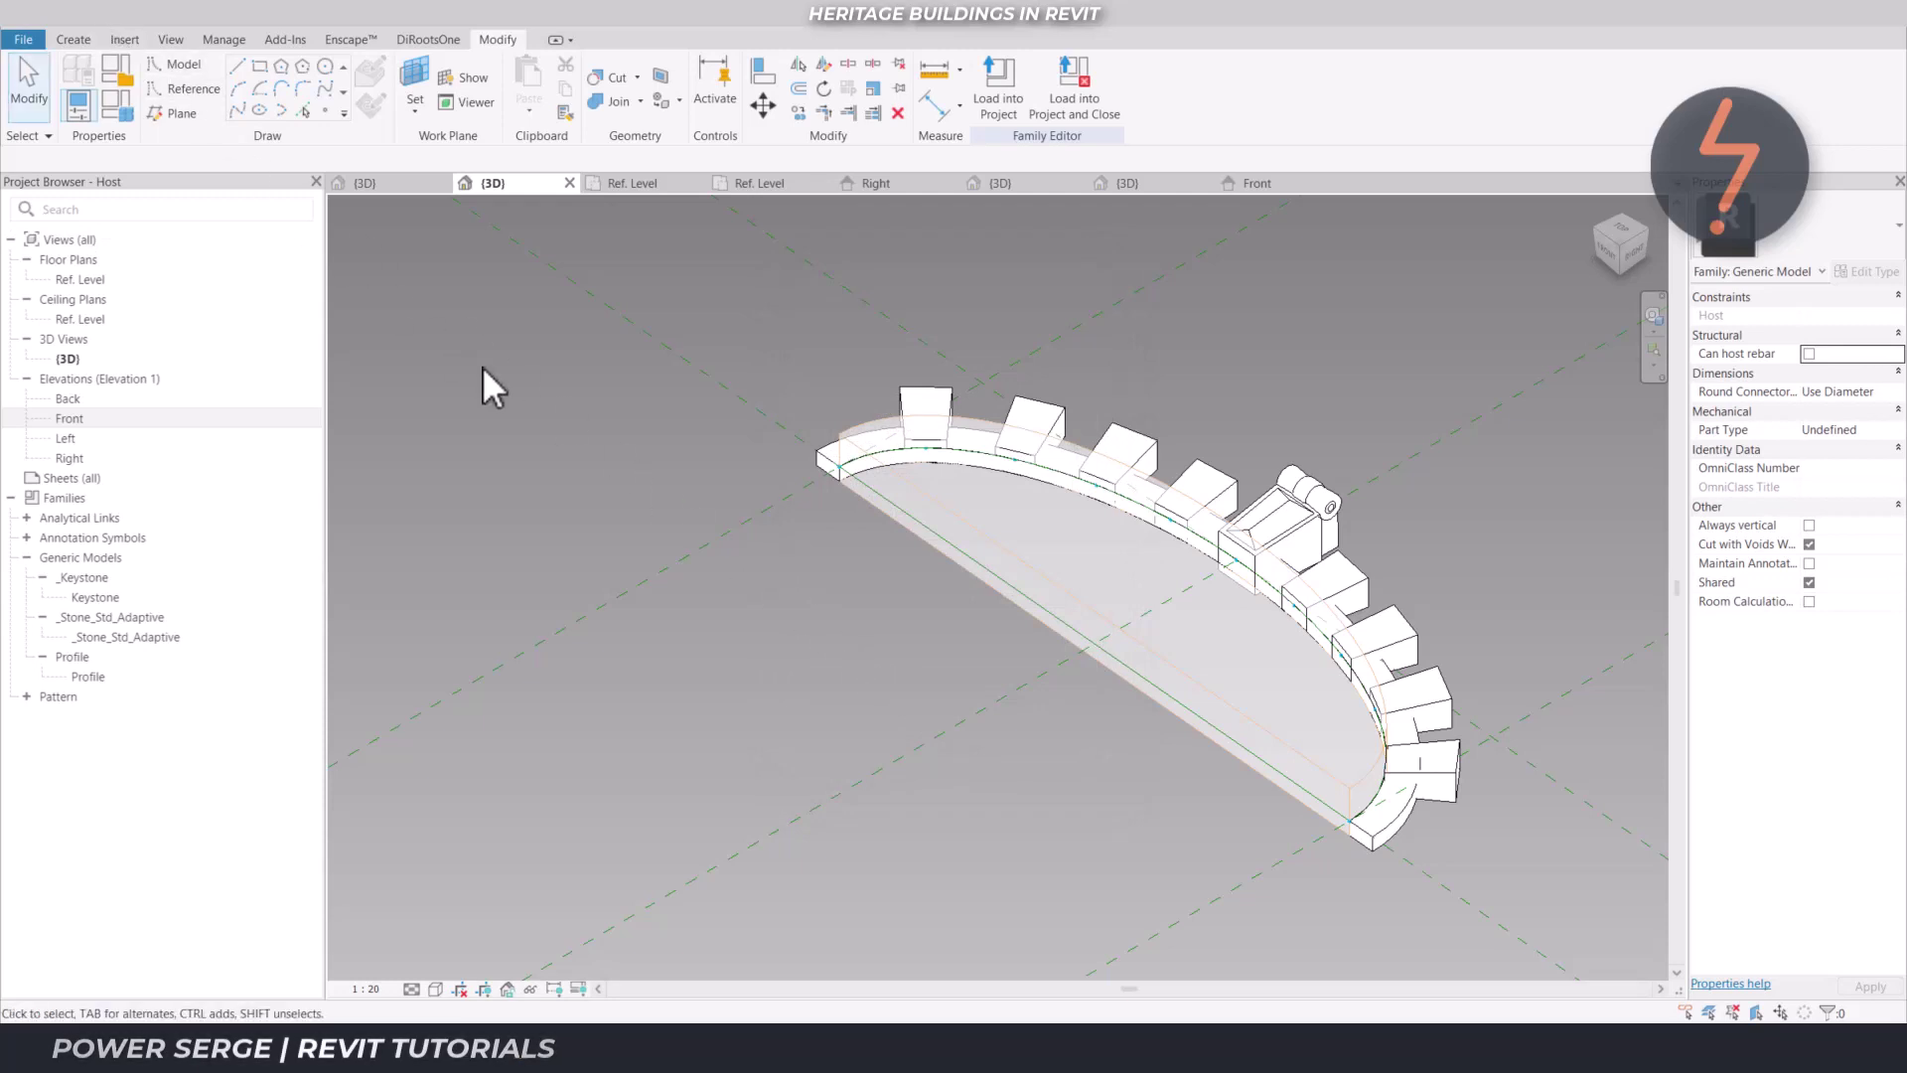
{"action": "left_click", "coordinate": [1003, 104]}
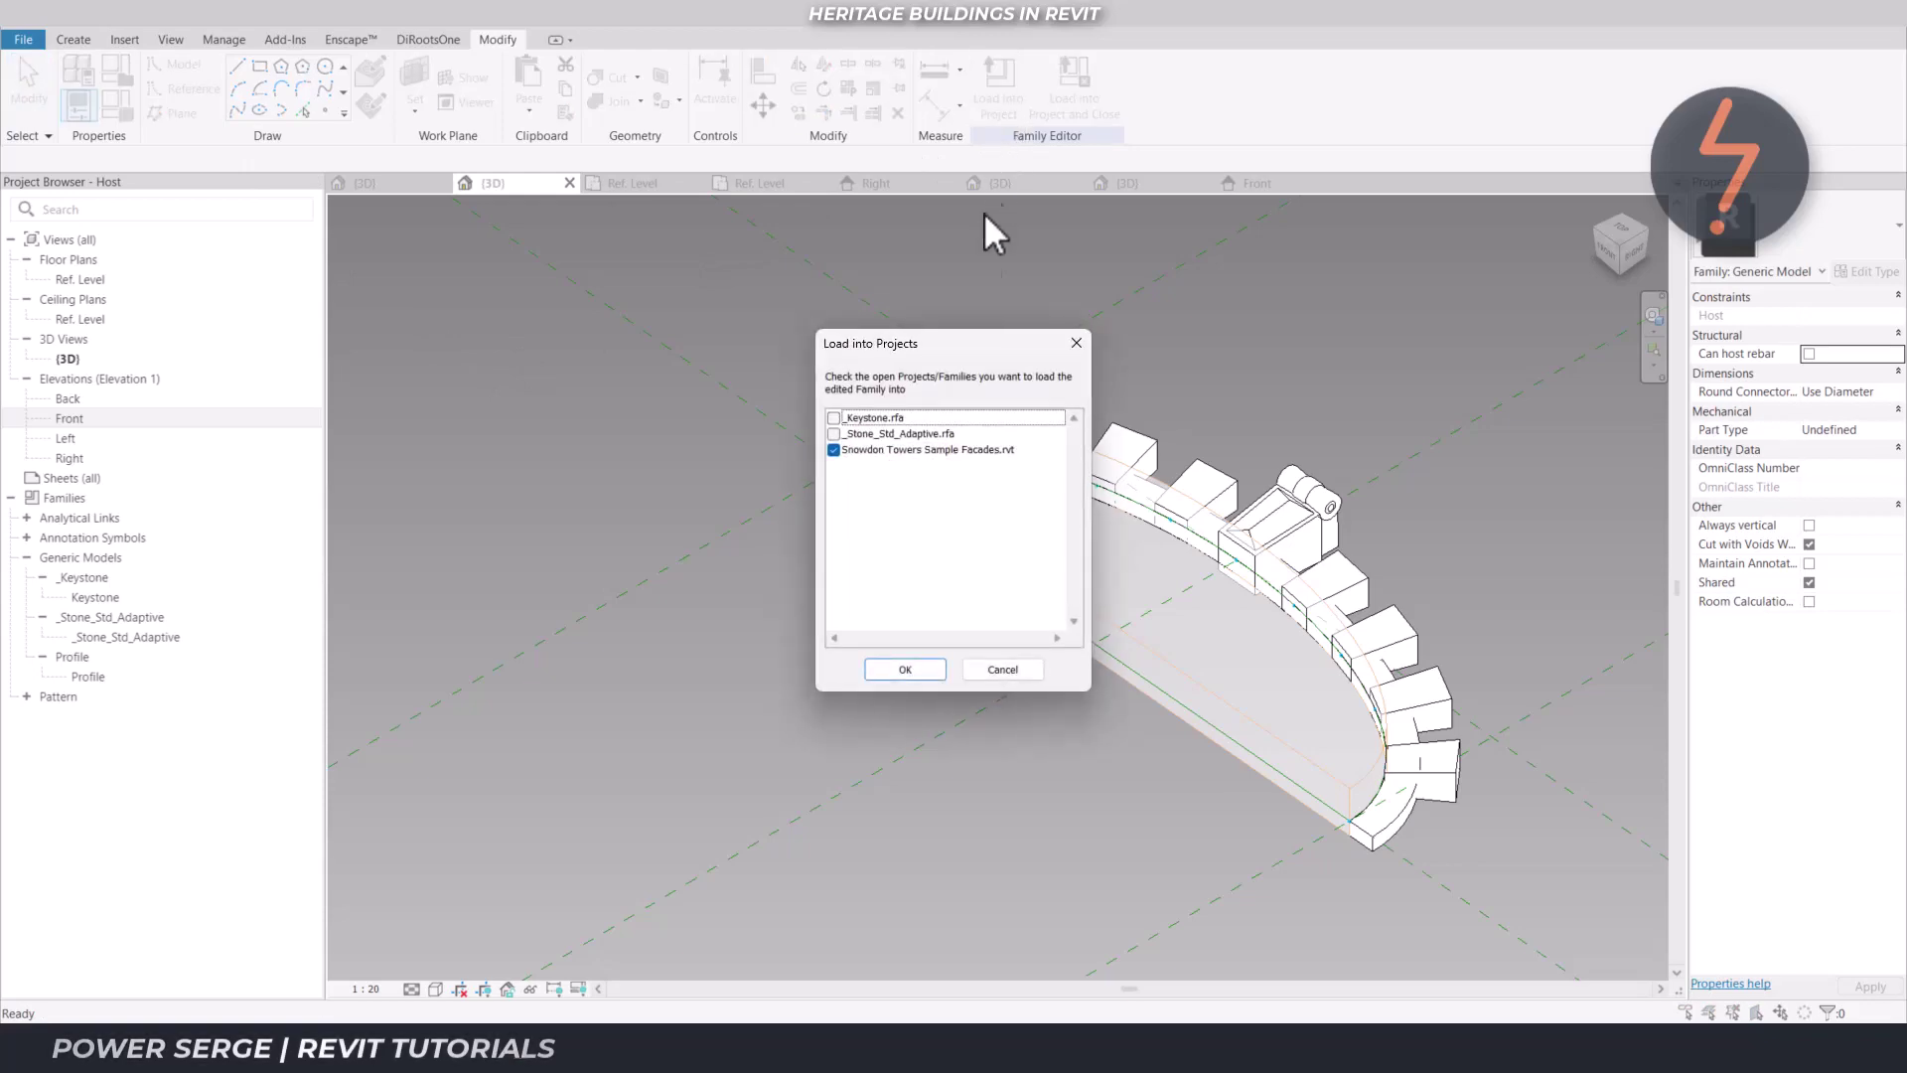
Load the family into Snowdon Towers Sample Facades.rvt and open the L3 floor plan
{"action": "left_click", "coordinate": [909, 664]}
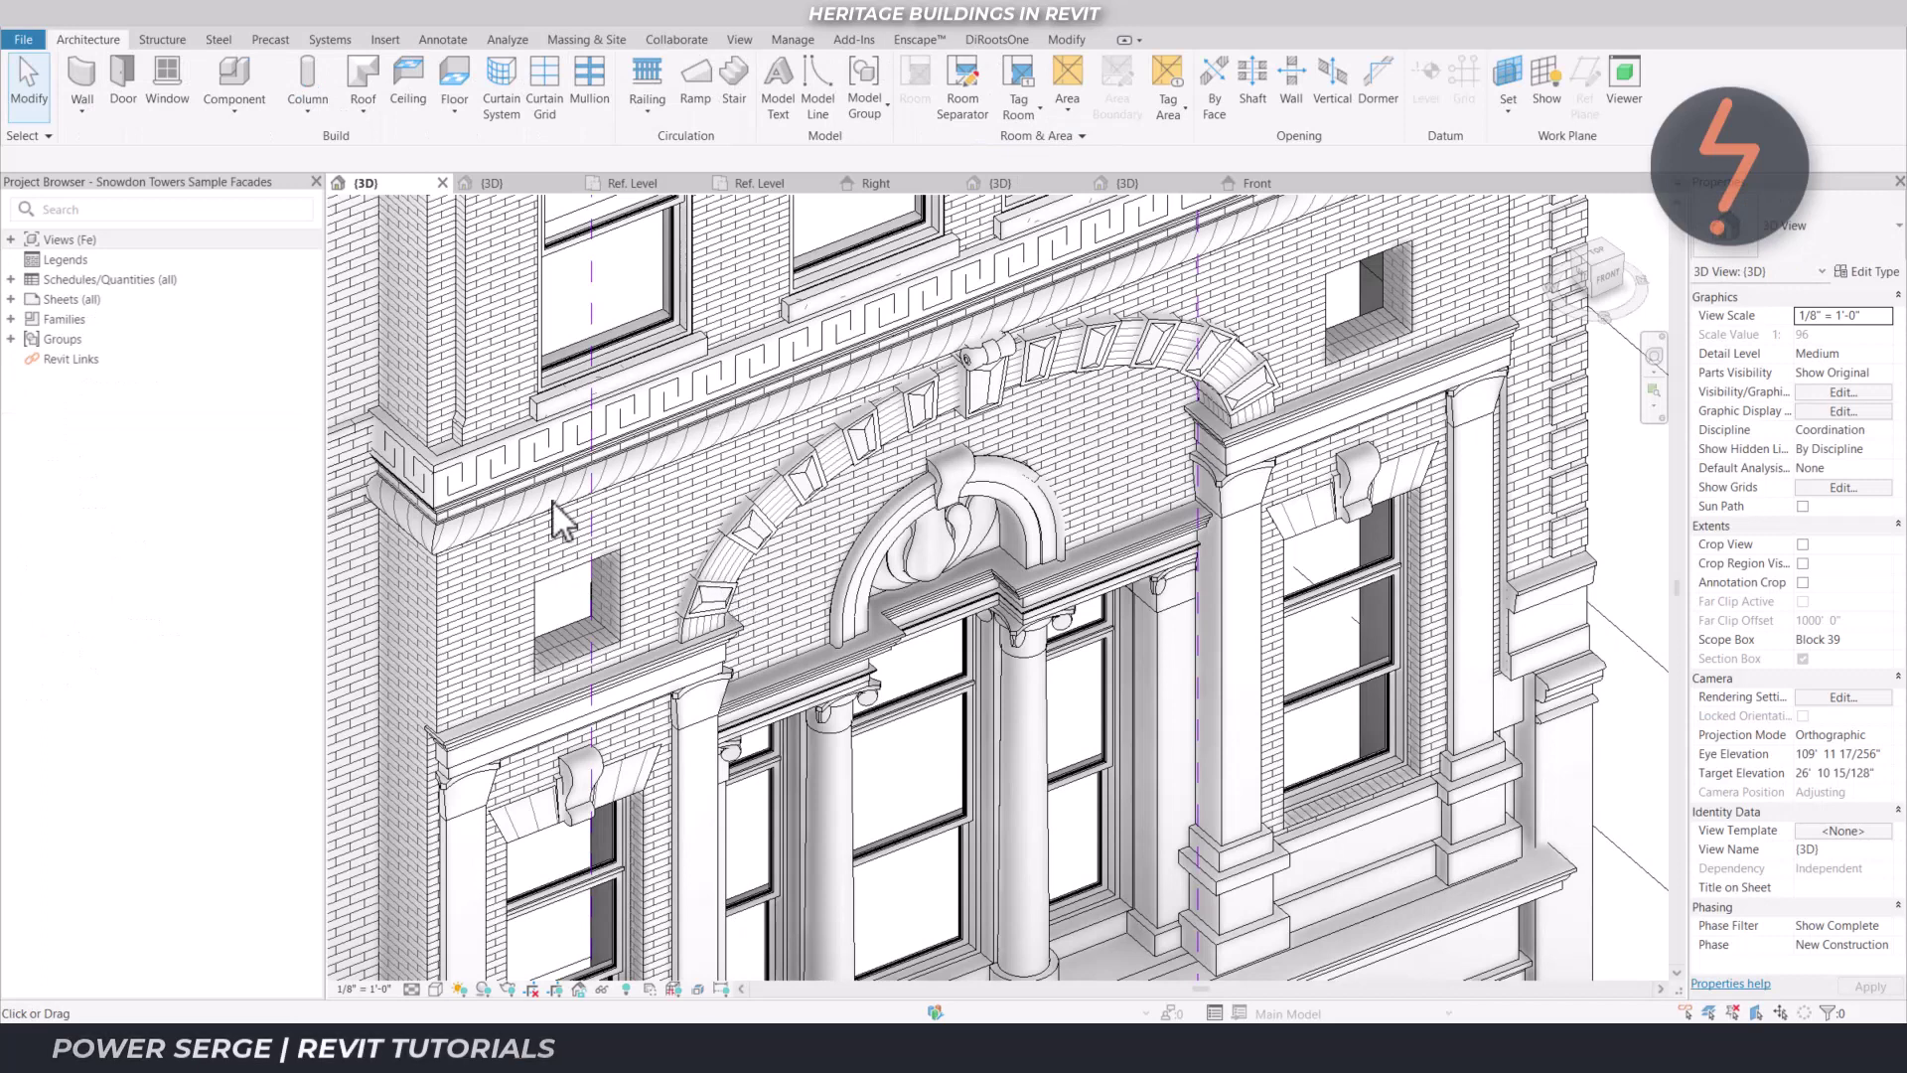
{"action": "left_click", "coordinate": [11, 239]}
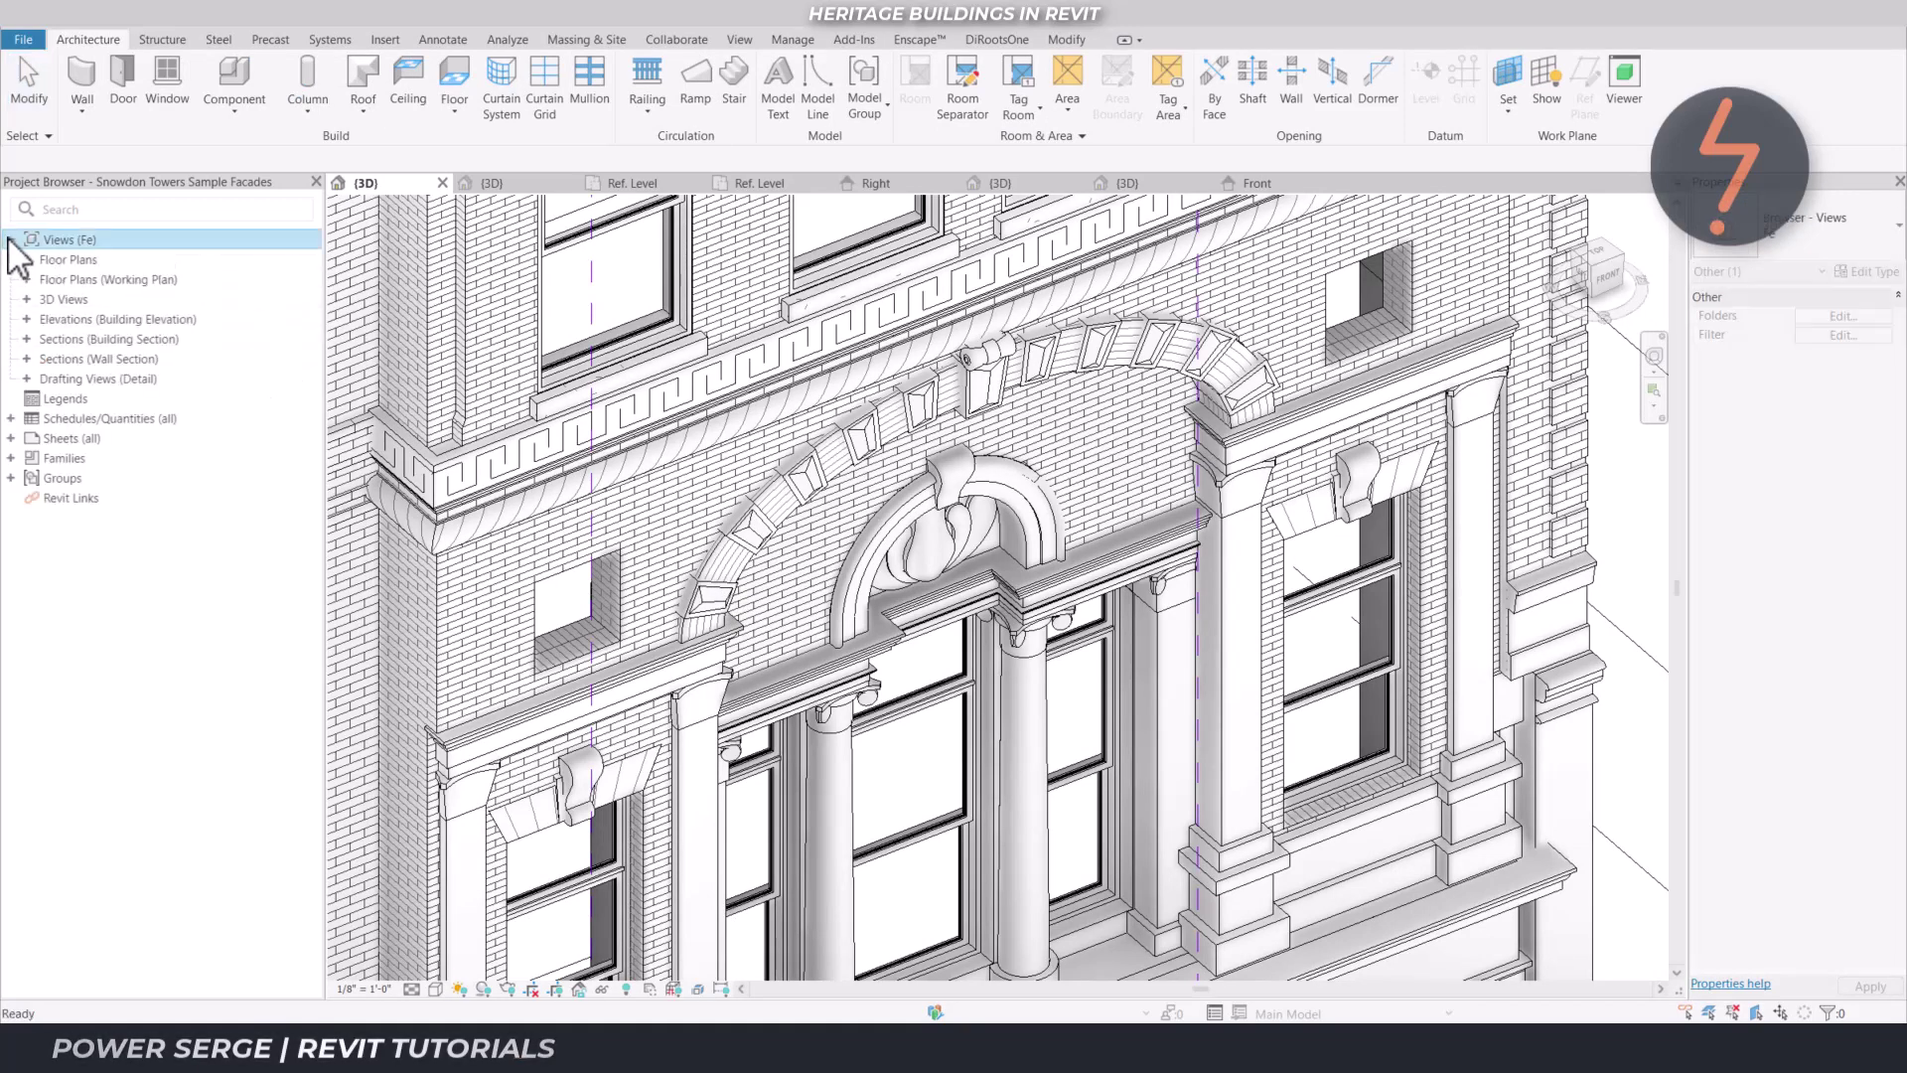
{"action": "left_click", "coordinate": [26, 259]}
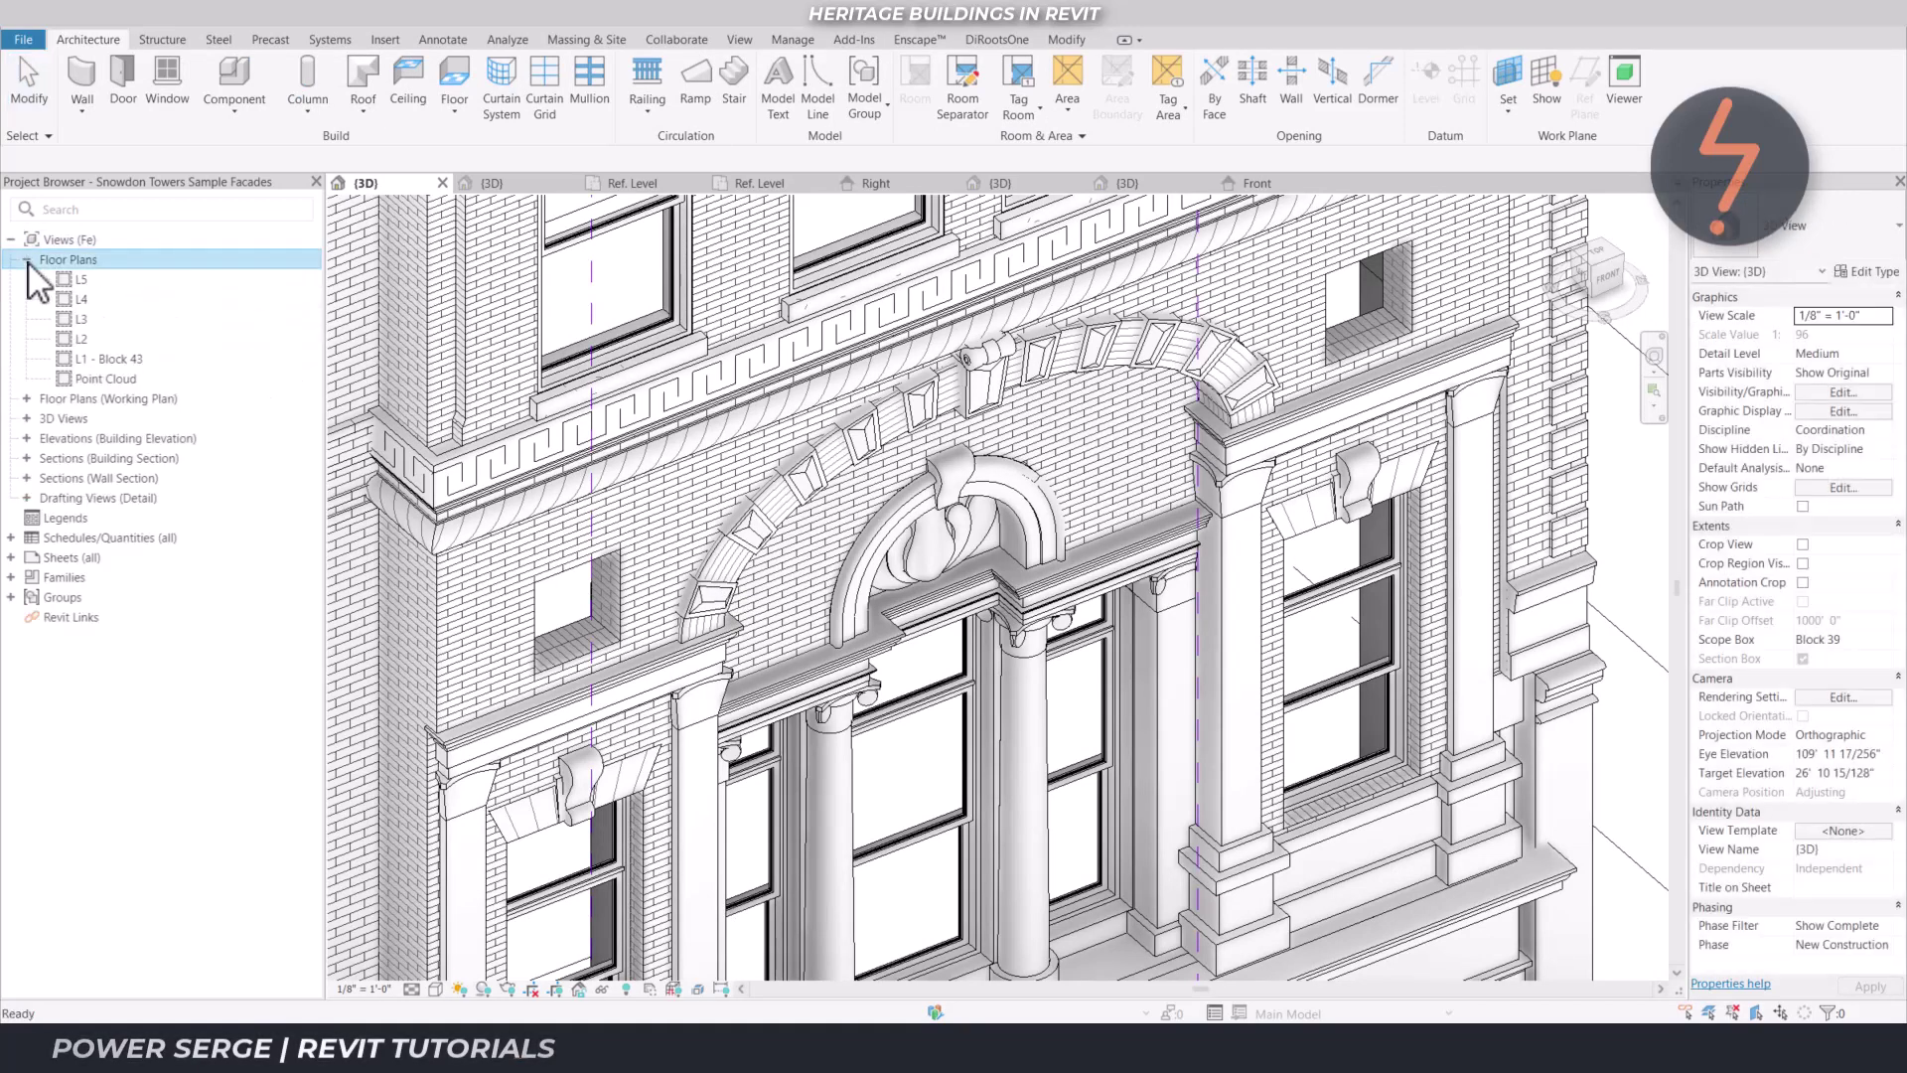
{"action": "double_click", "coordinate": [77, 324]}
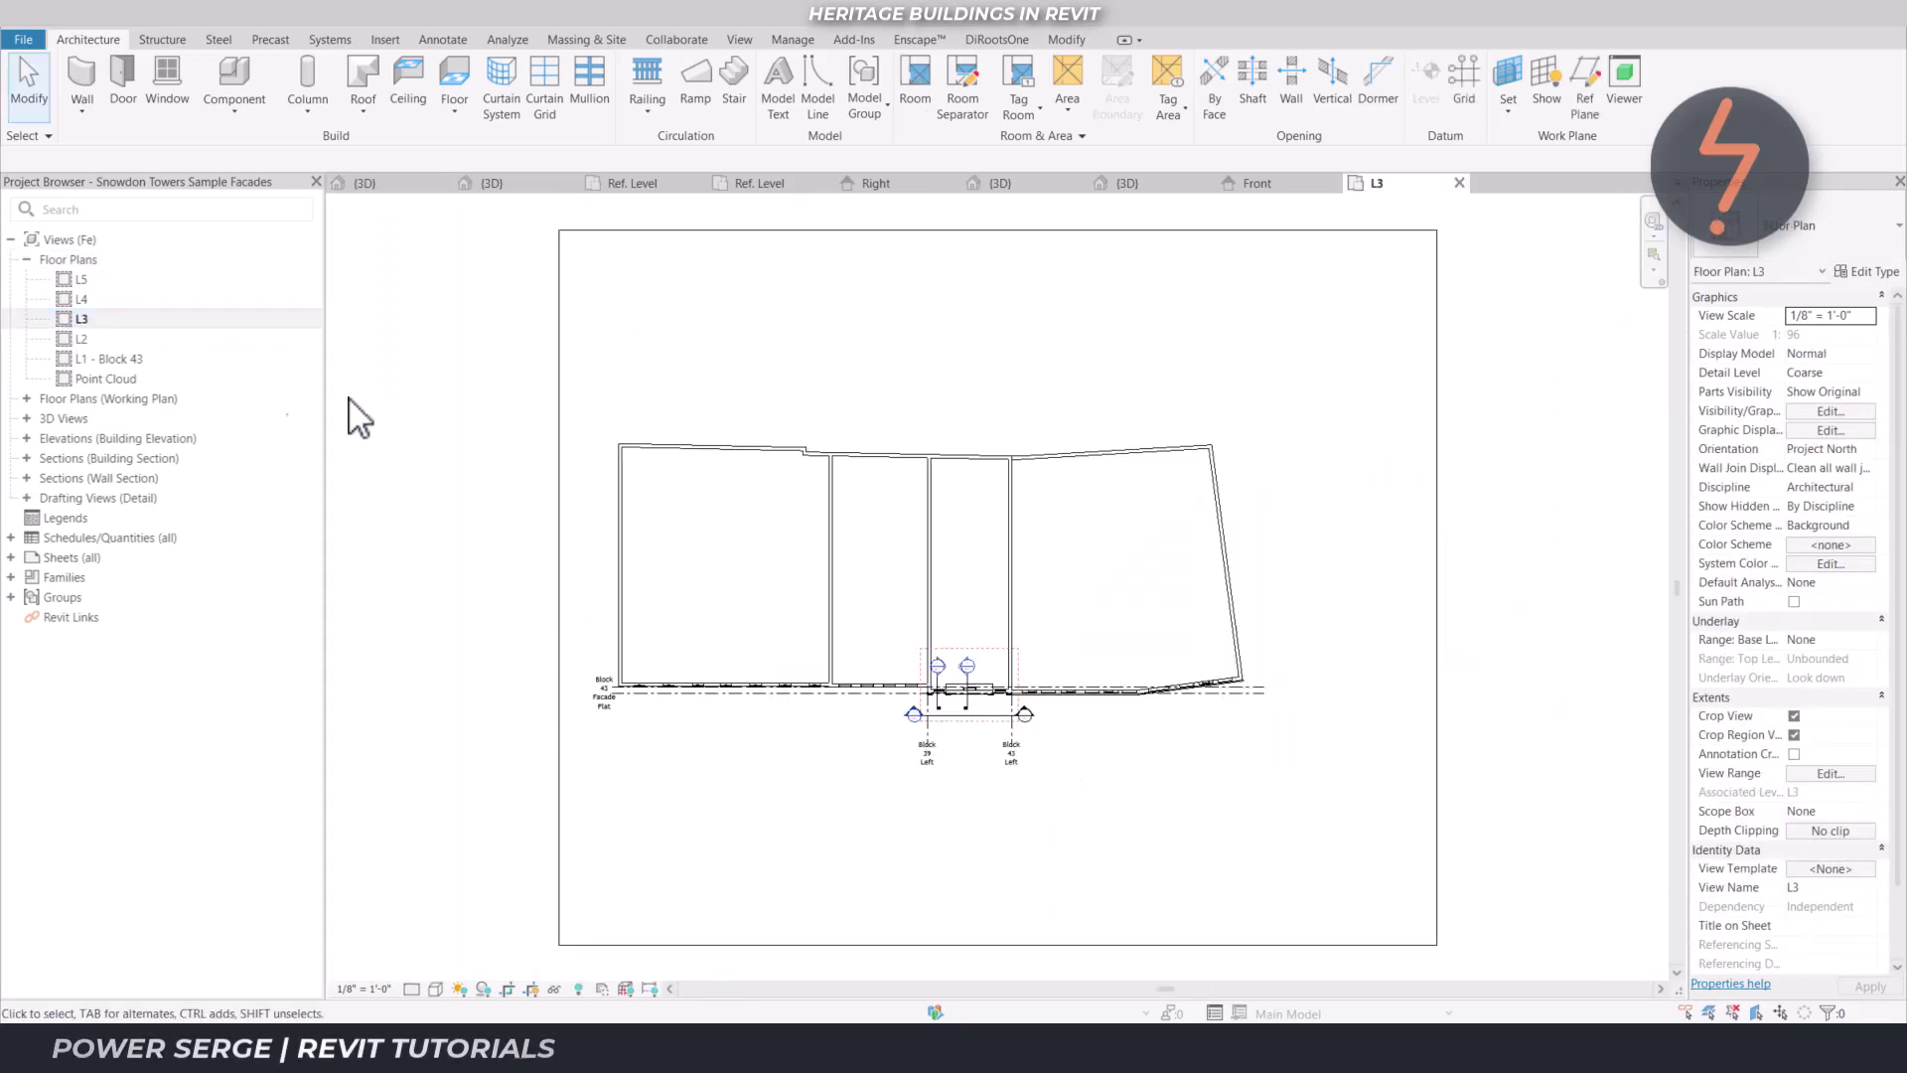
Set the L3 plan's scope box to Block 39 and zoom to fit
{"action": "left_click", "coordinate": [1870, 811]}
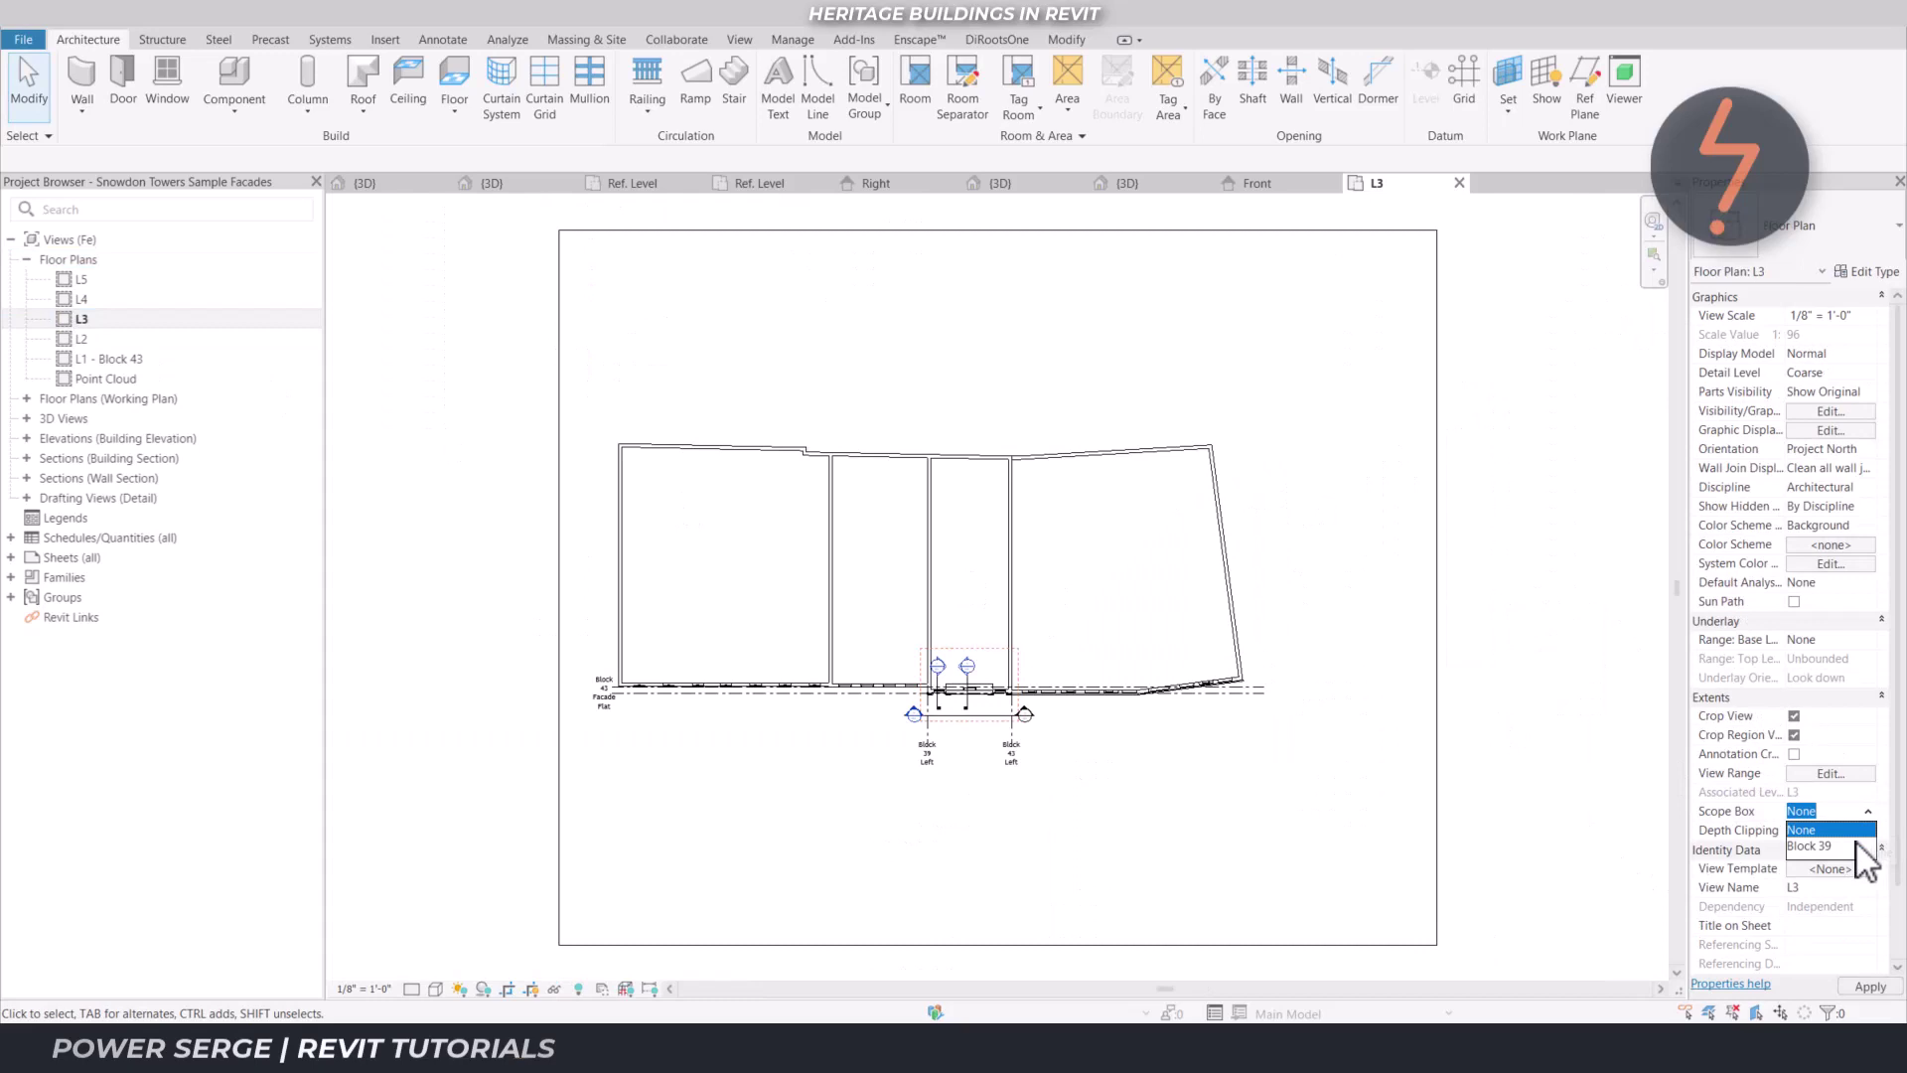
{"action": "left_click", "coordinate": [1838, 845]}
{"action": "right_click", "coordinate": [1175, 866]}
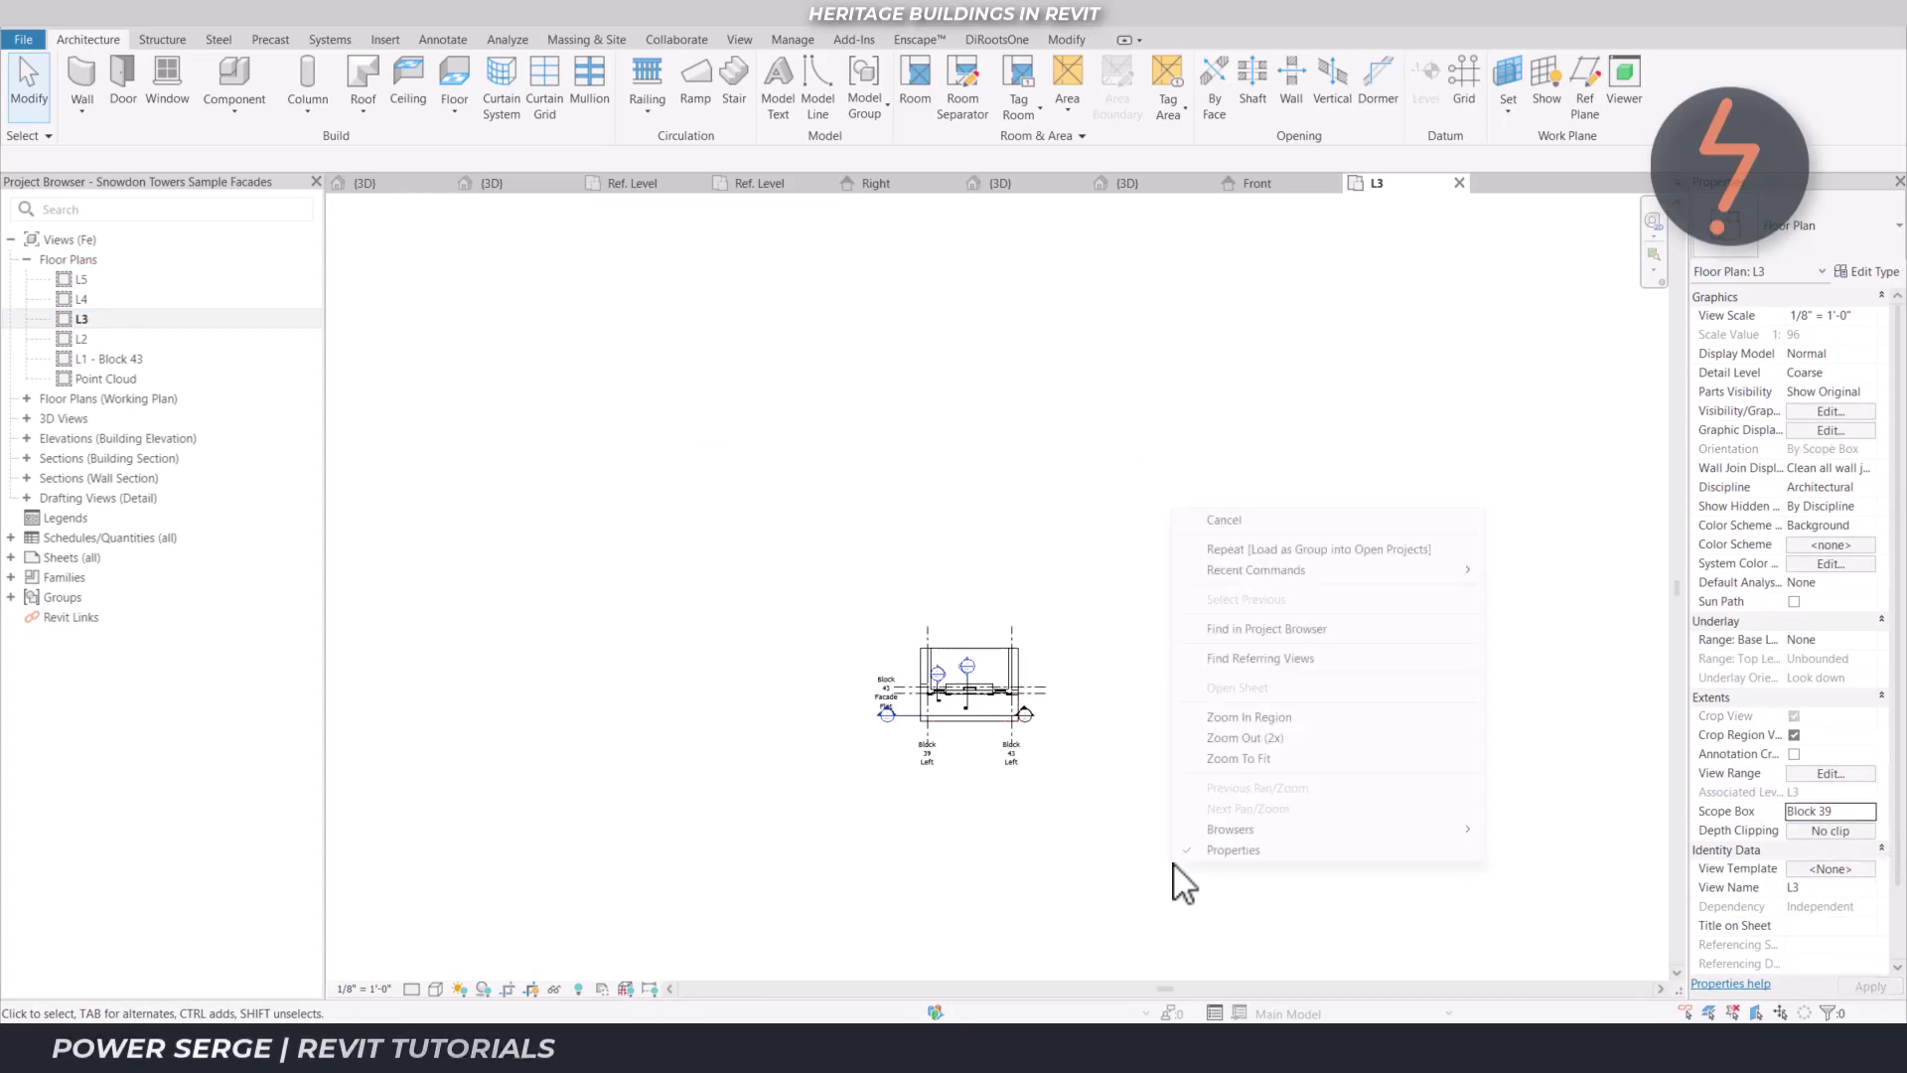
{"action": "left_click", "coordinate": [1230, 758]}
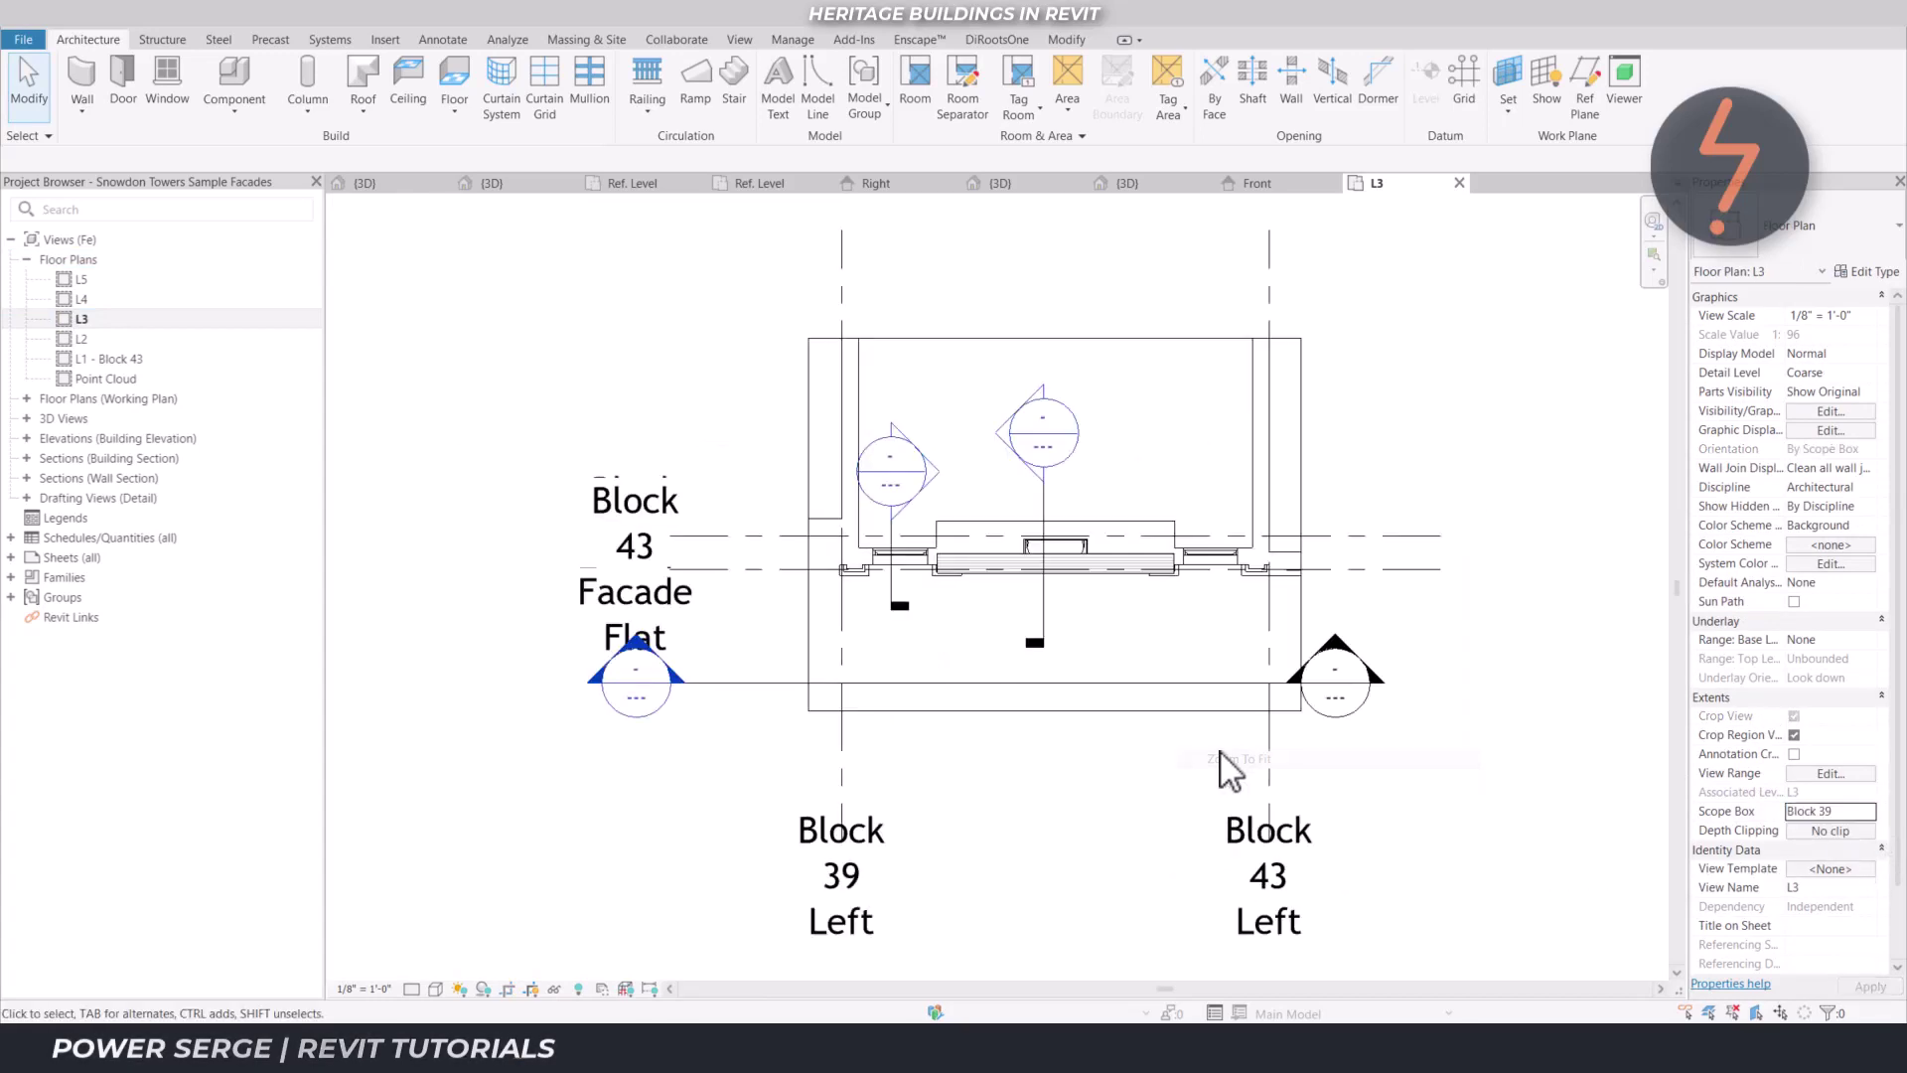
{"action": "right_click", "coordinate": [1155, 695]}
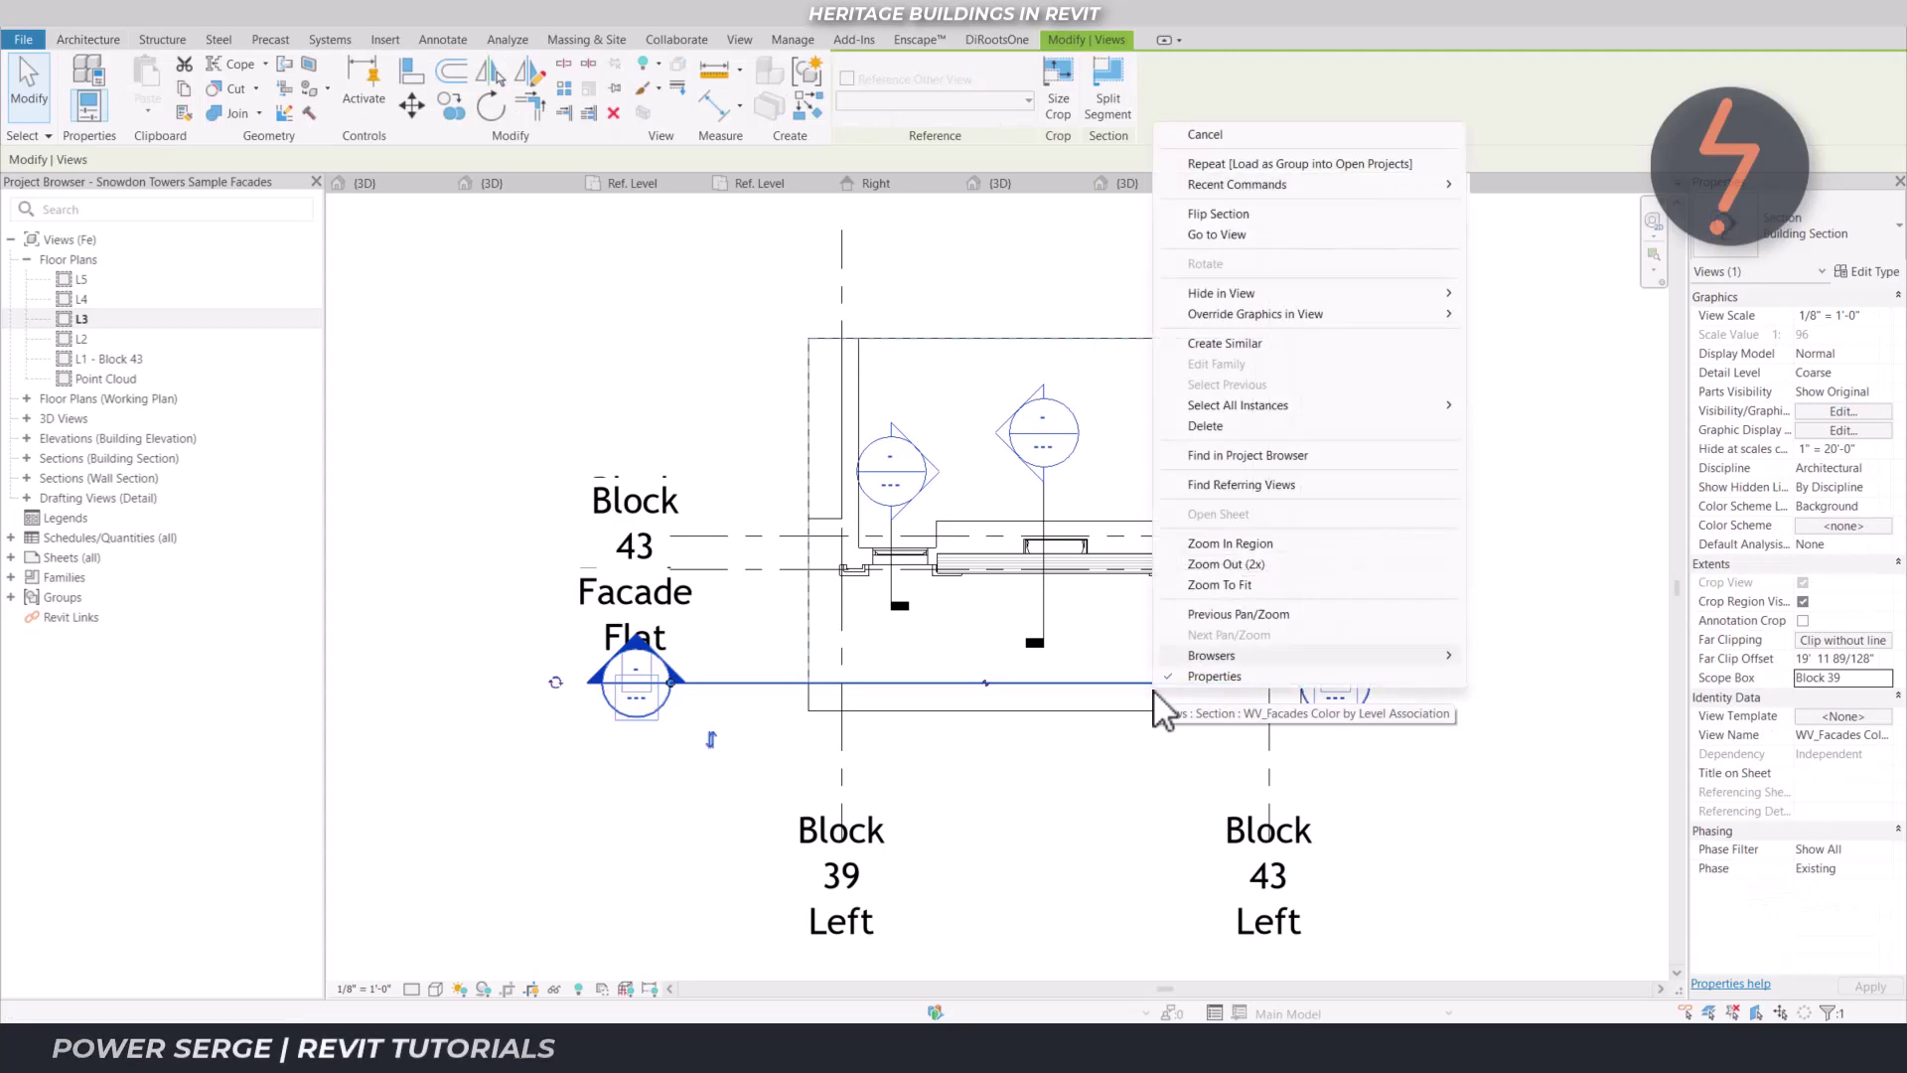
In the WV_Facades section, draw a vertical reference plane through the arch centre
{"action": "left_click", "coordinate": [1214, 235]}
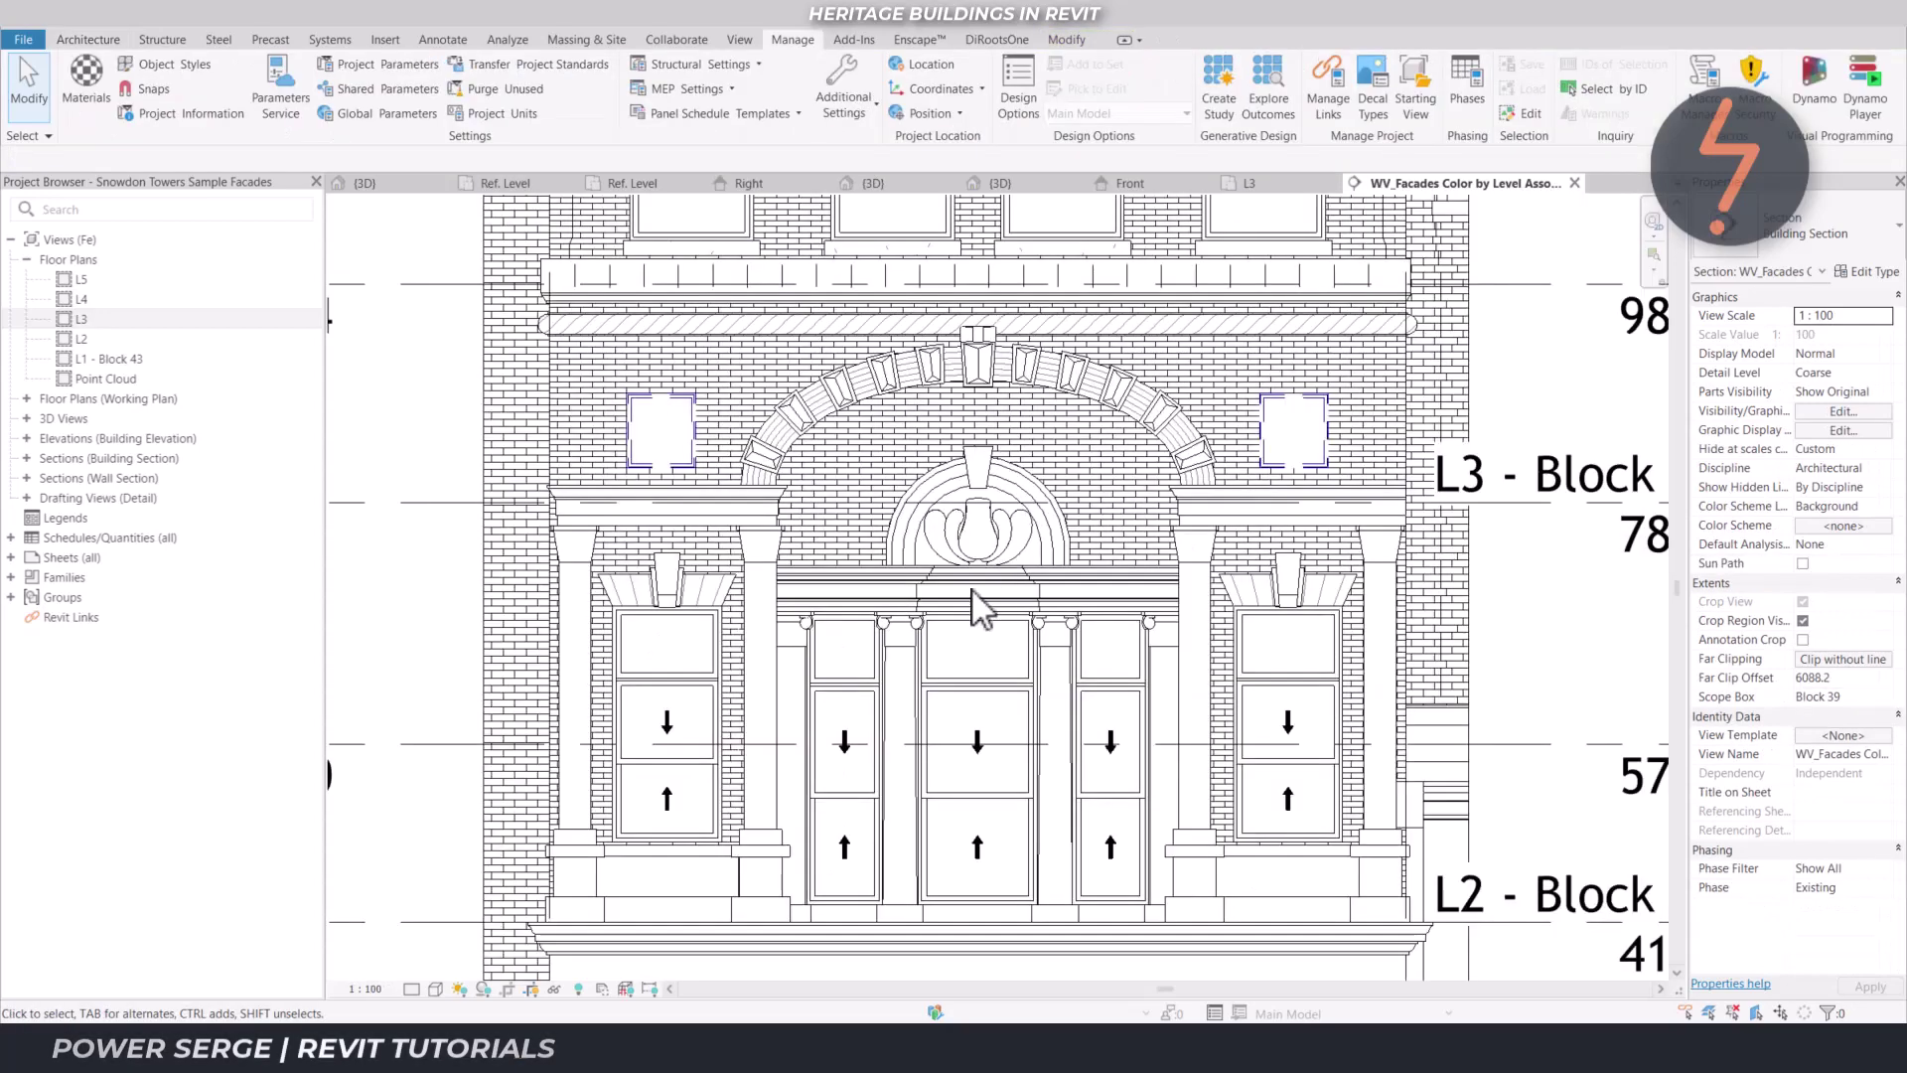
{"action": "key", "text": "r"}
{"action": "key", "text": "p"}
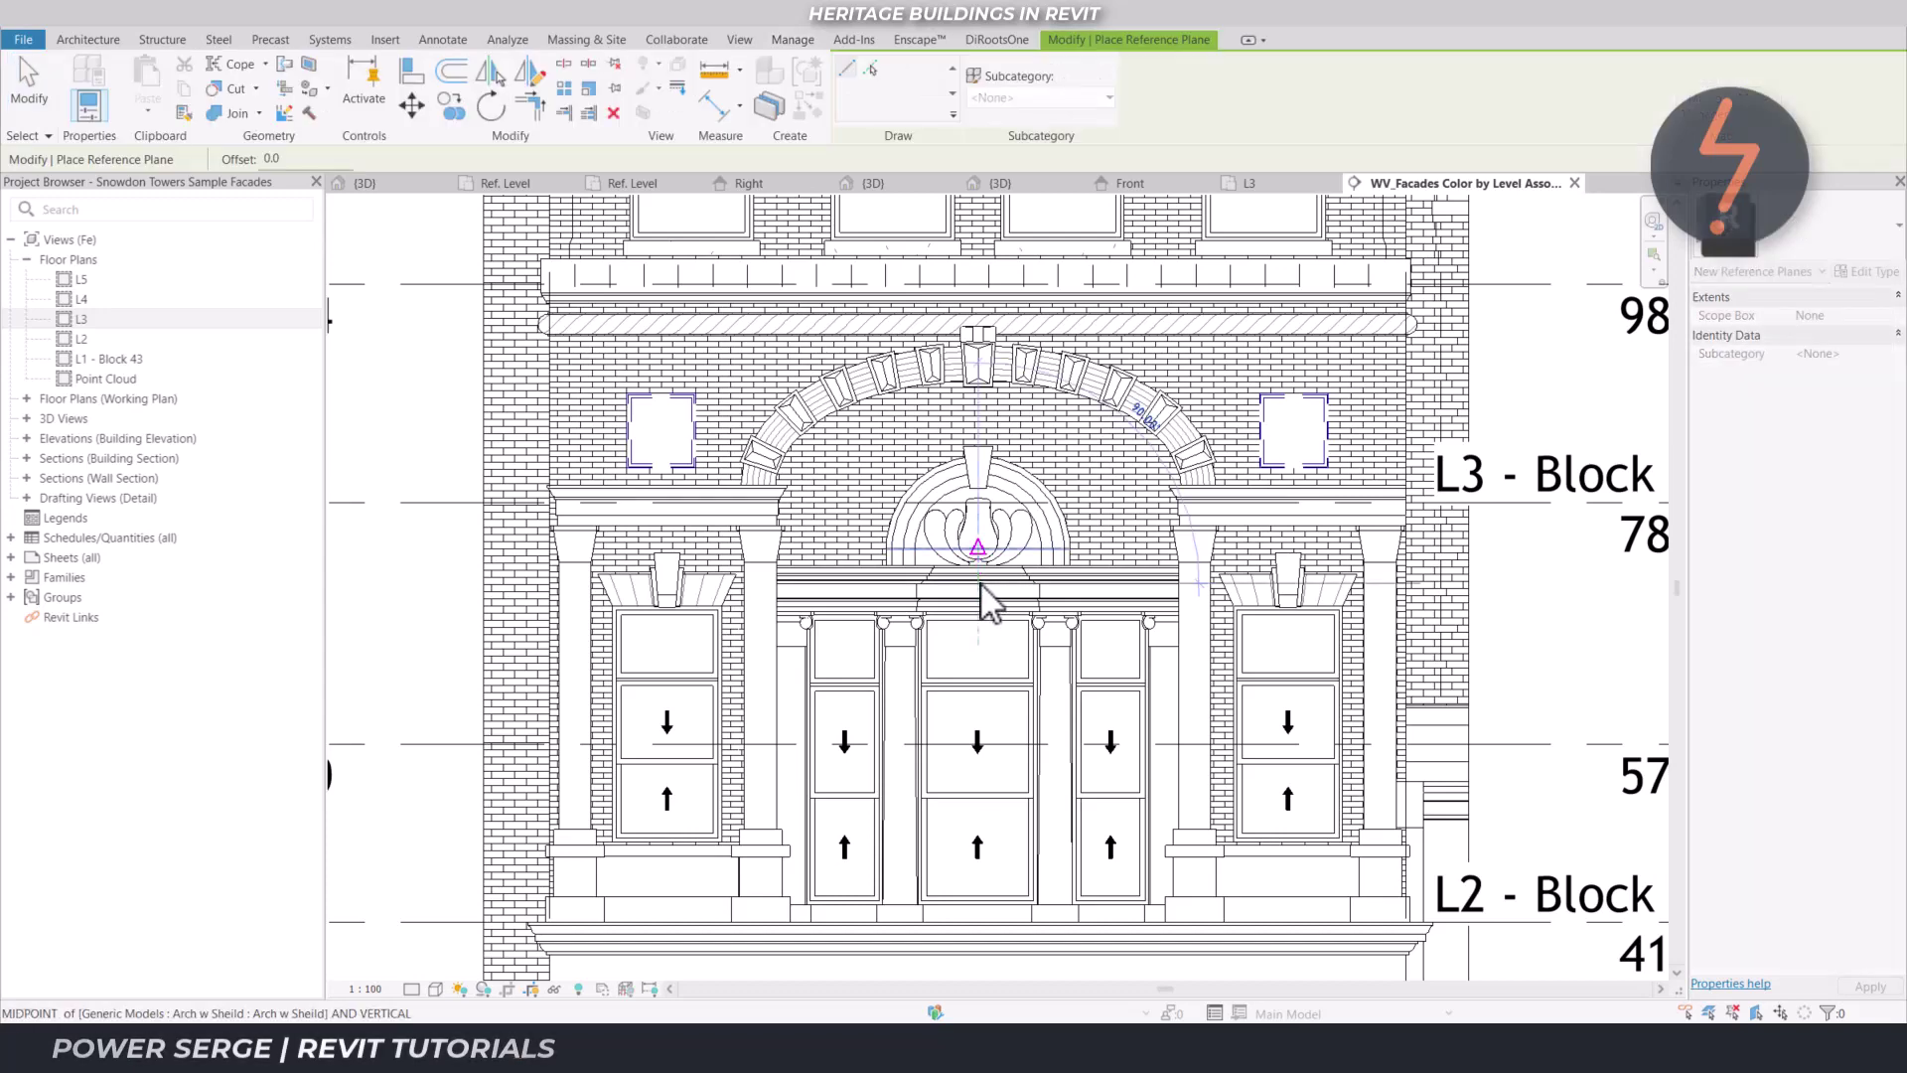
{"action": "left_click", "coordinate": [978, 506]}
{"action": "left_click", "coordinate": [984, 281]}
{"action": "key", "text": "Escape"}
{"action": "key", "text": "Escape"}
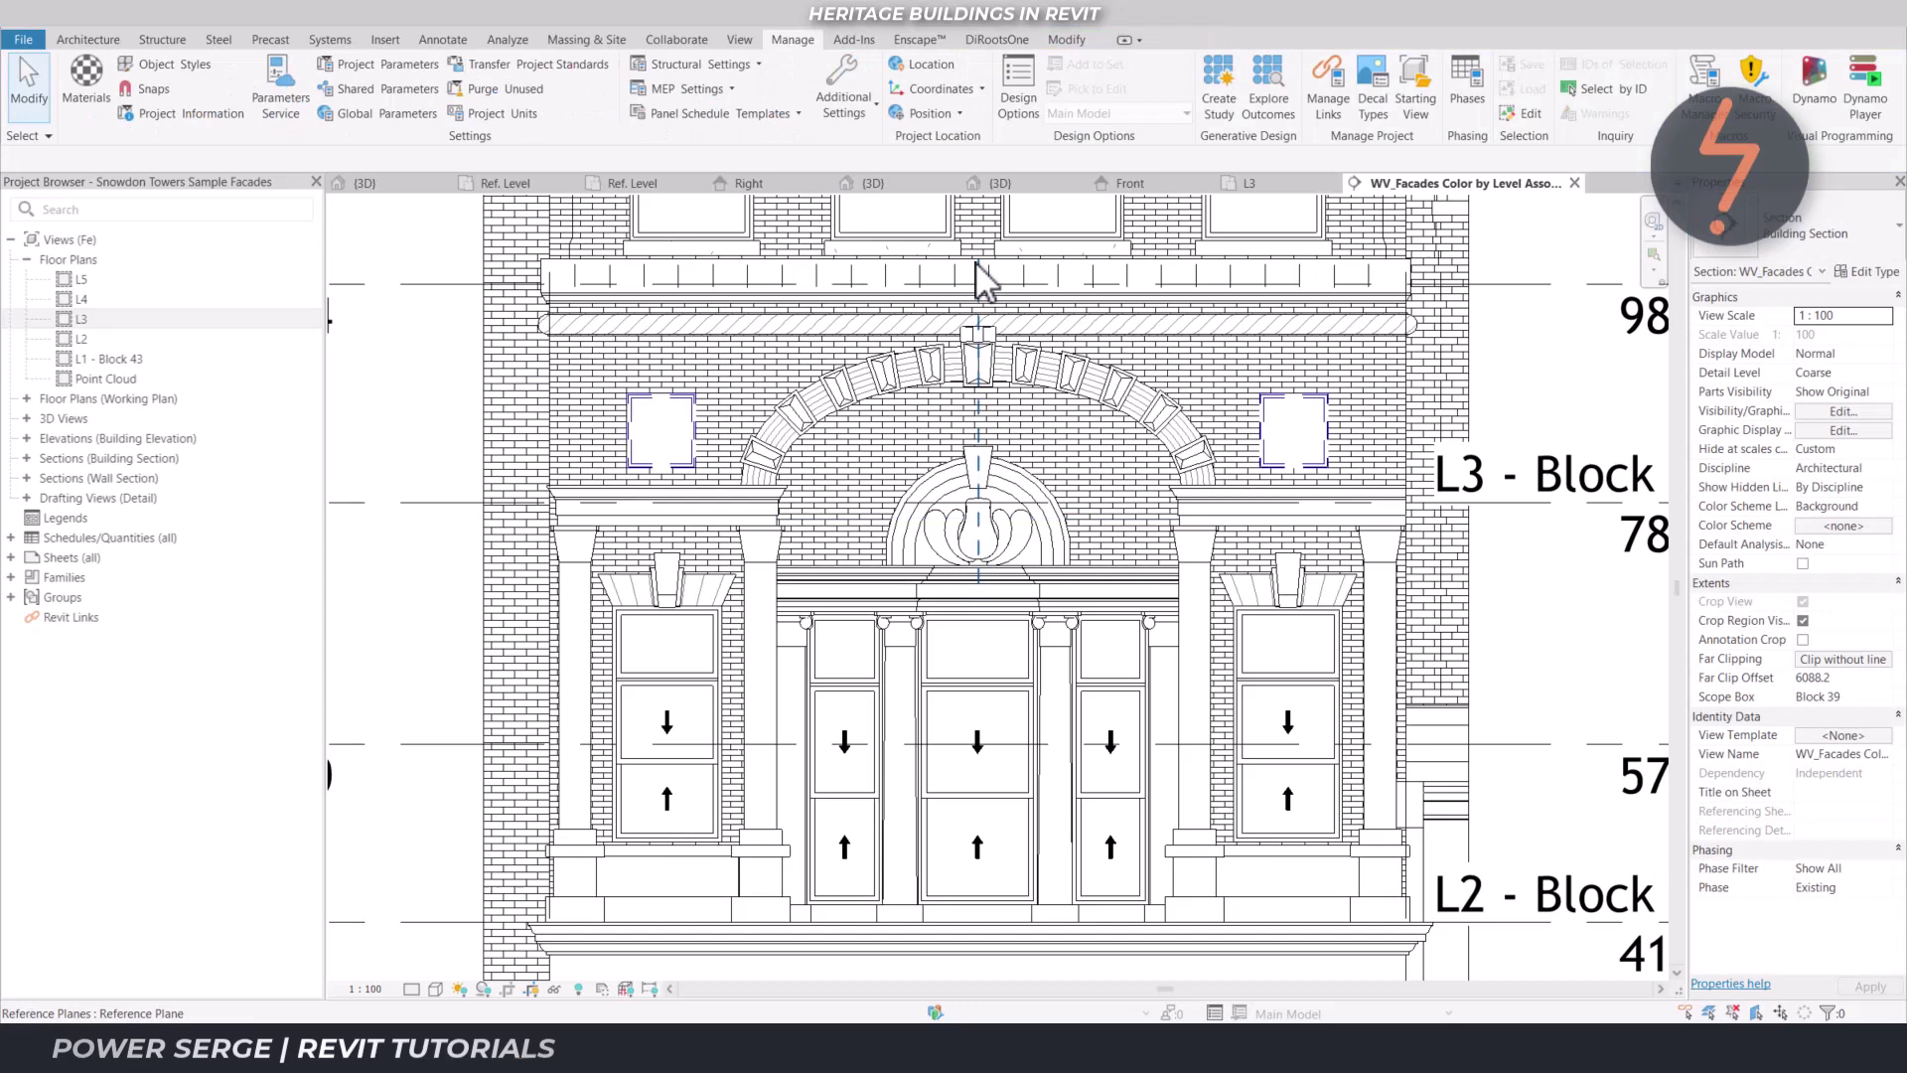
Name that reference plane HostMiddle in Properties and deselect it
{"action": "left_click", "coordinate": [983, 281]}
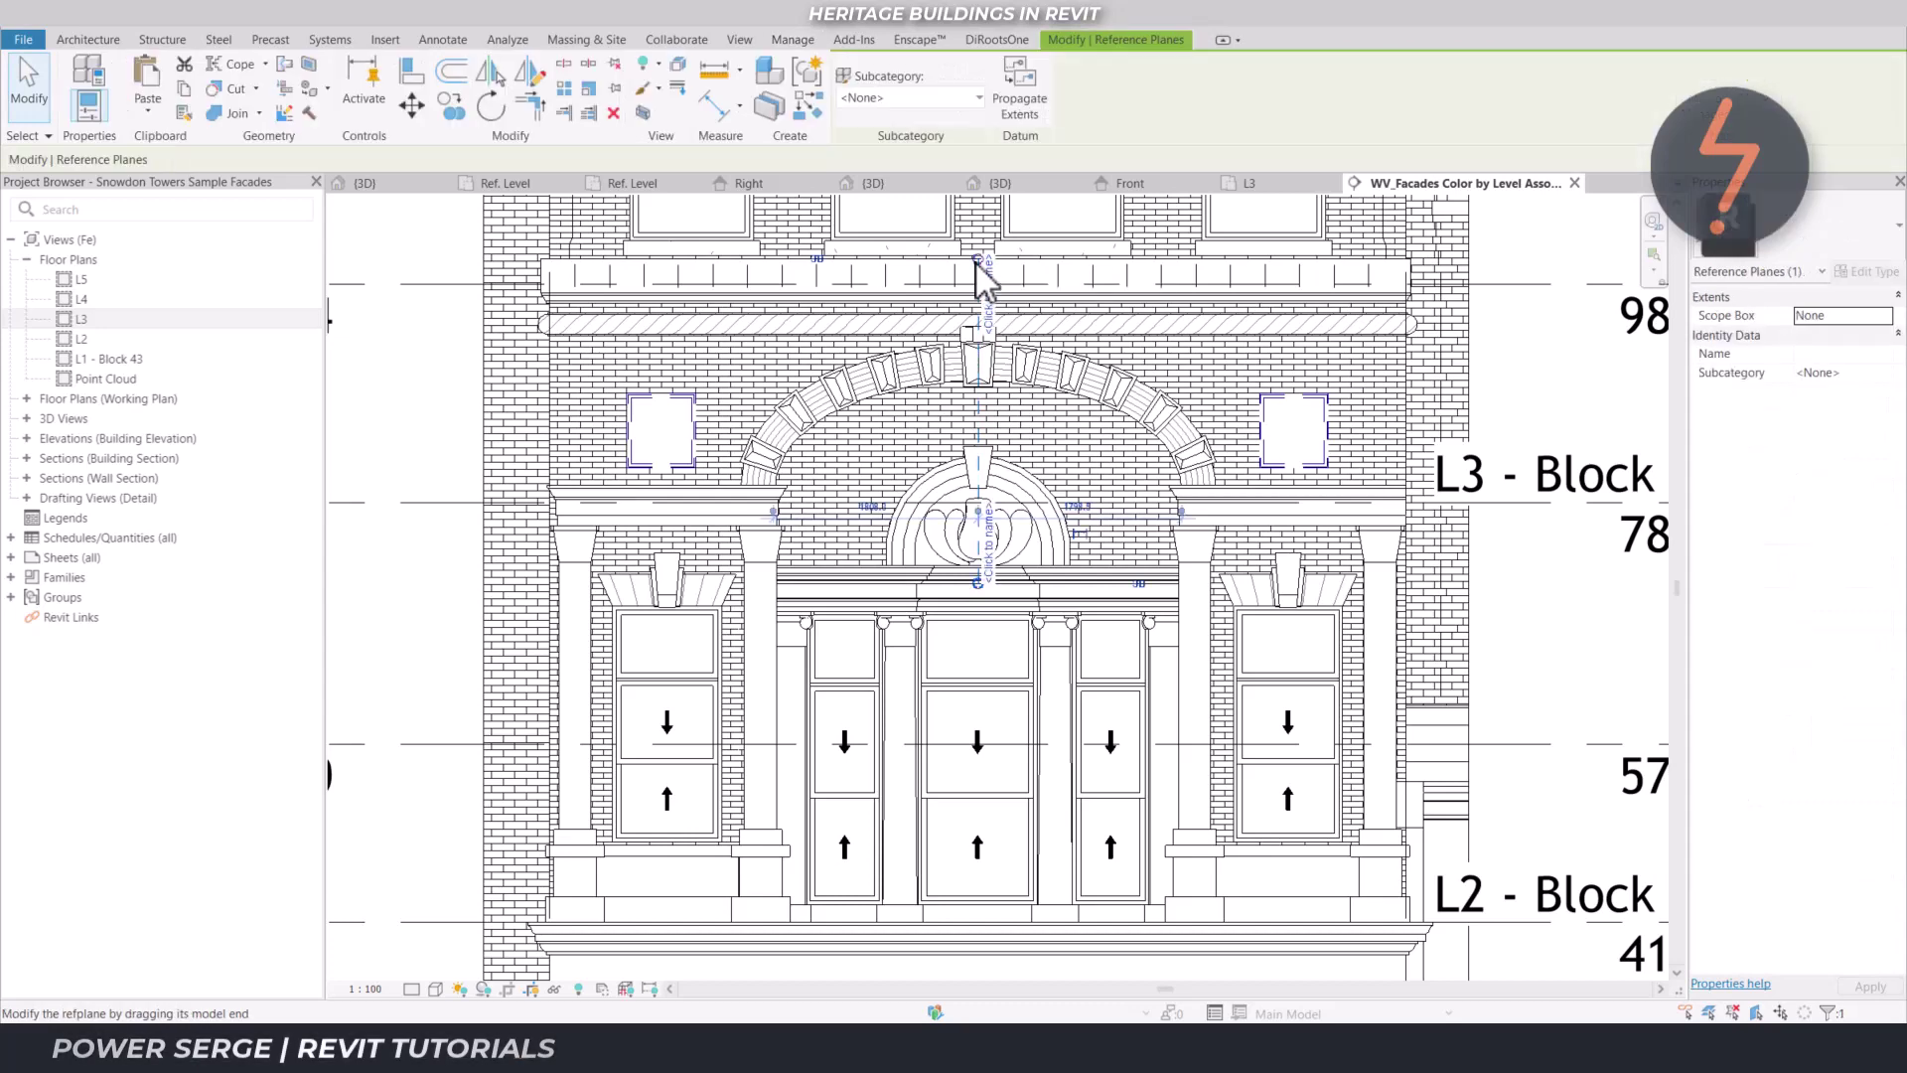
{"action": "left_click", "coordinate": [1810, 356]}
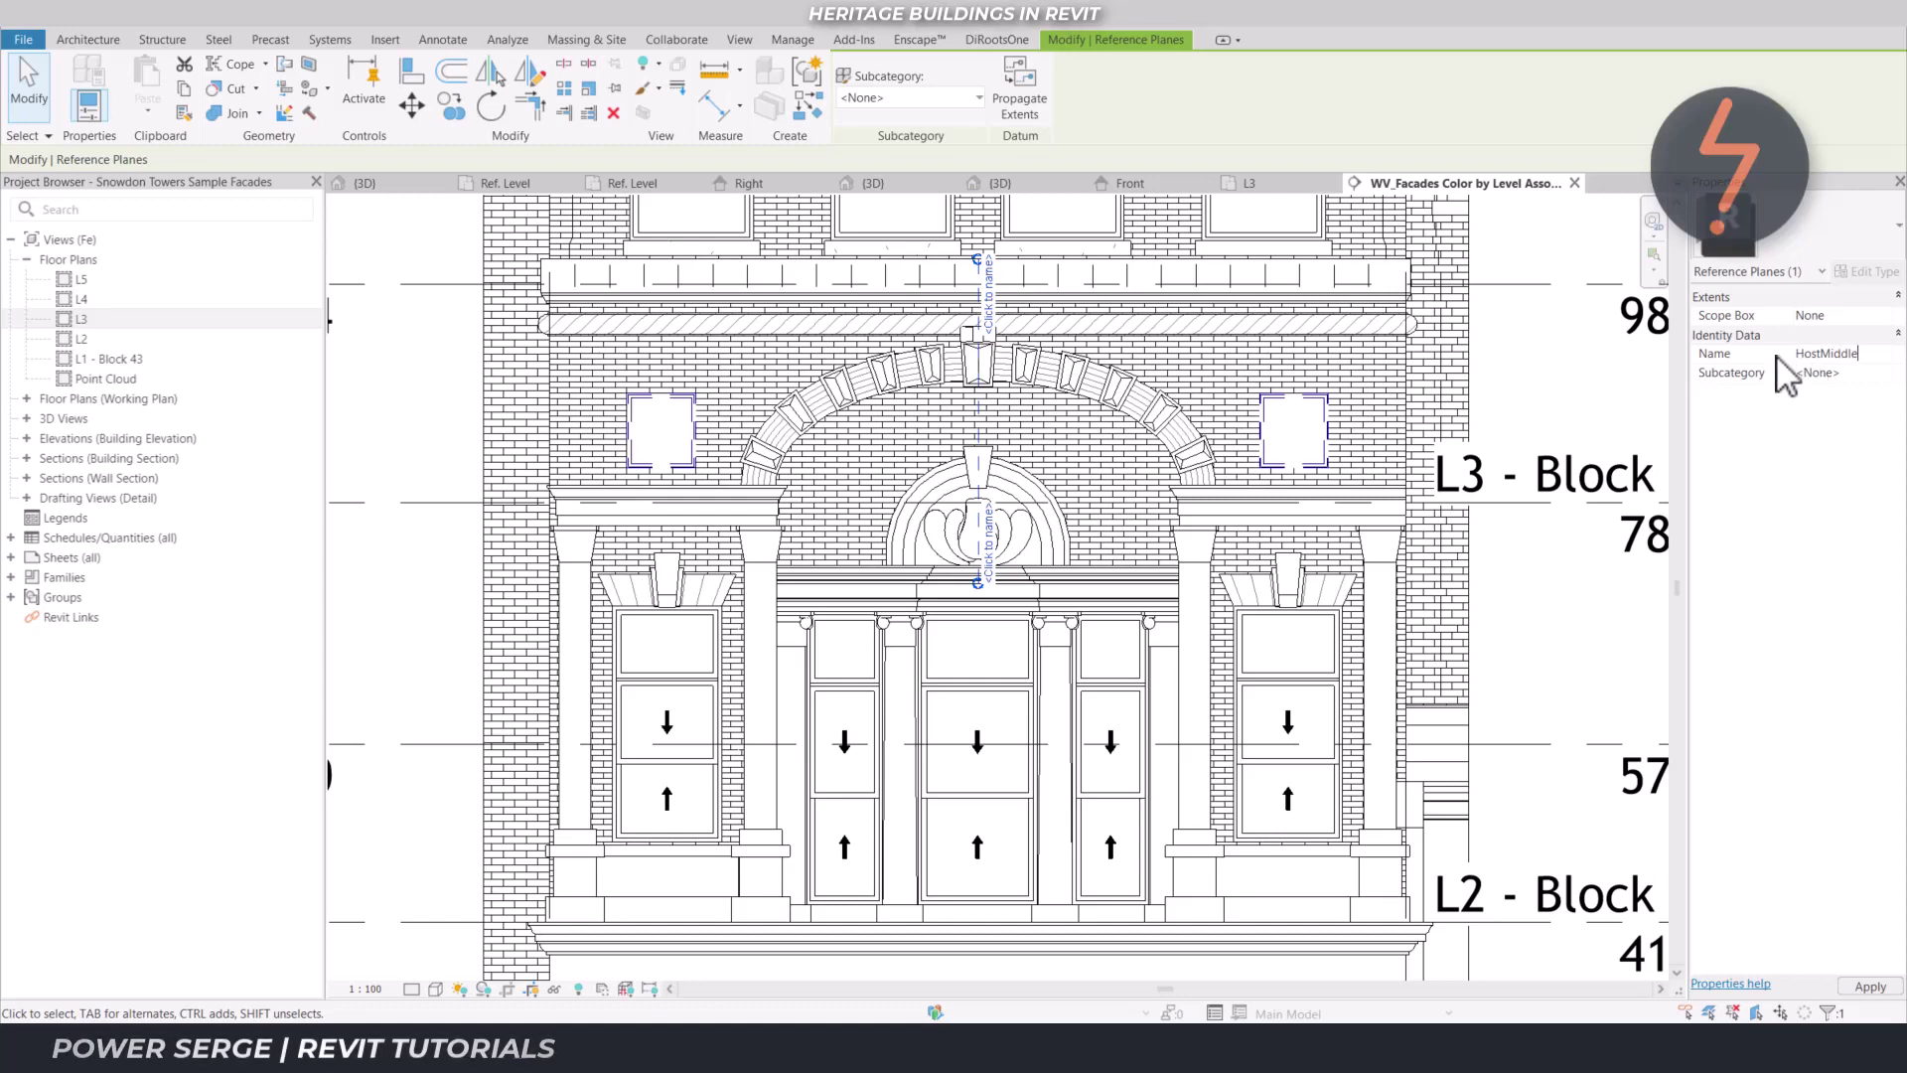
{"action": "left_click", "coordinate": [1612, 397]}
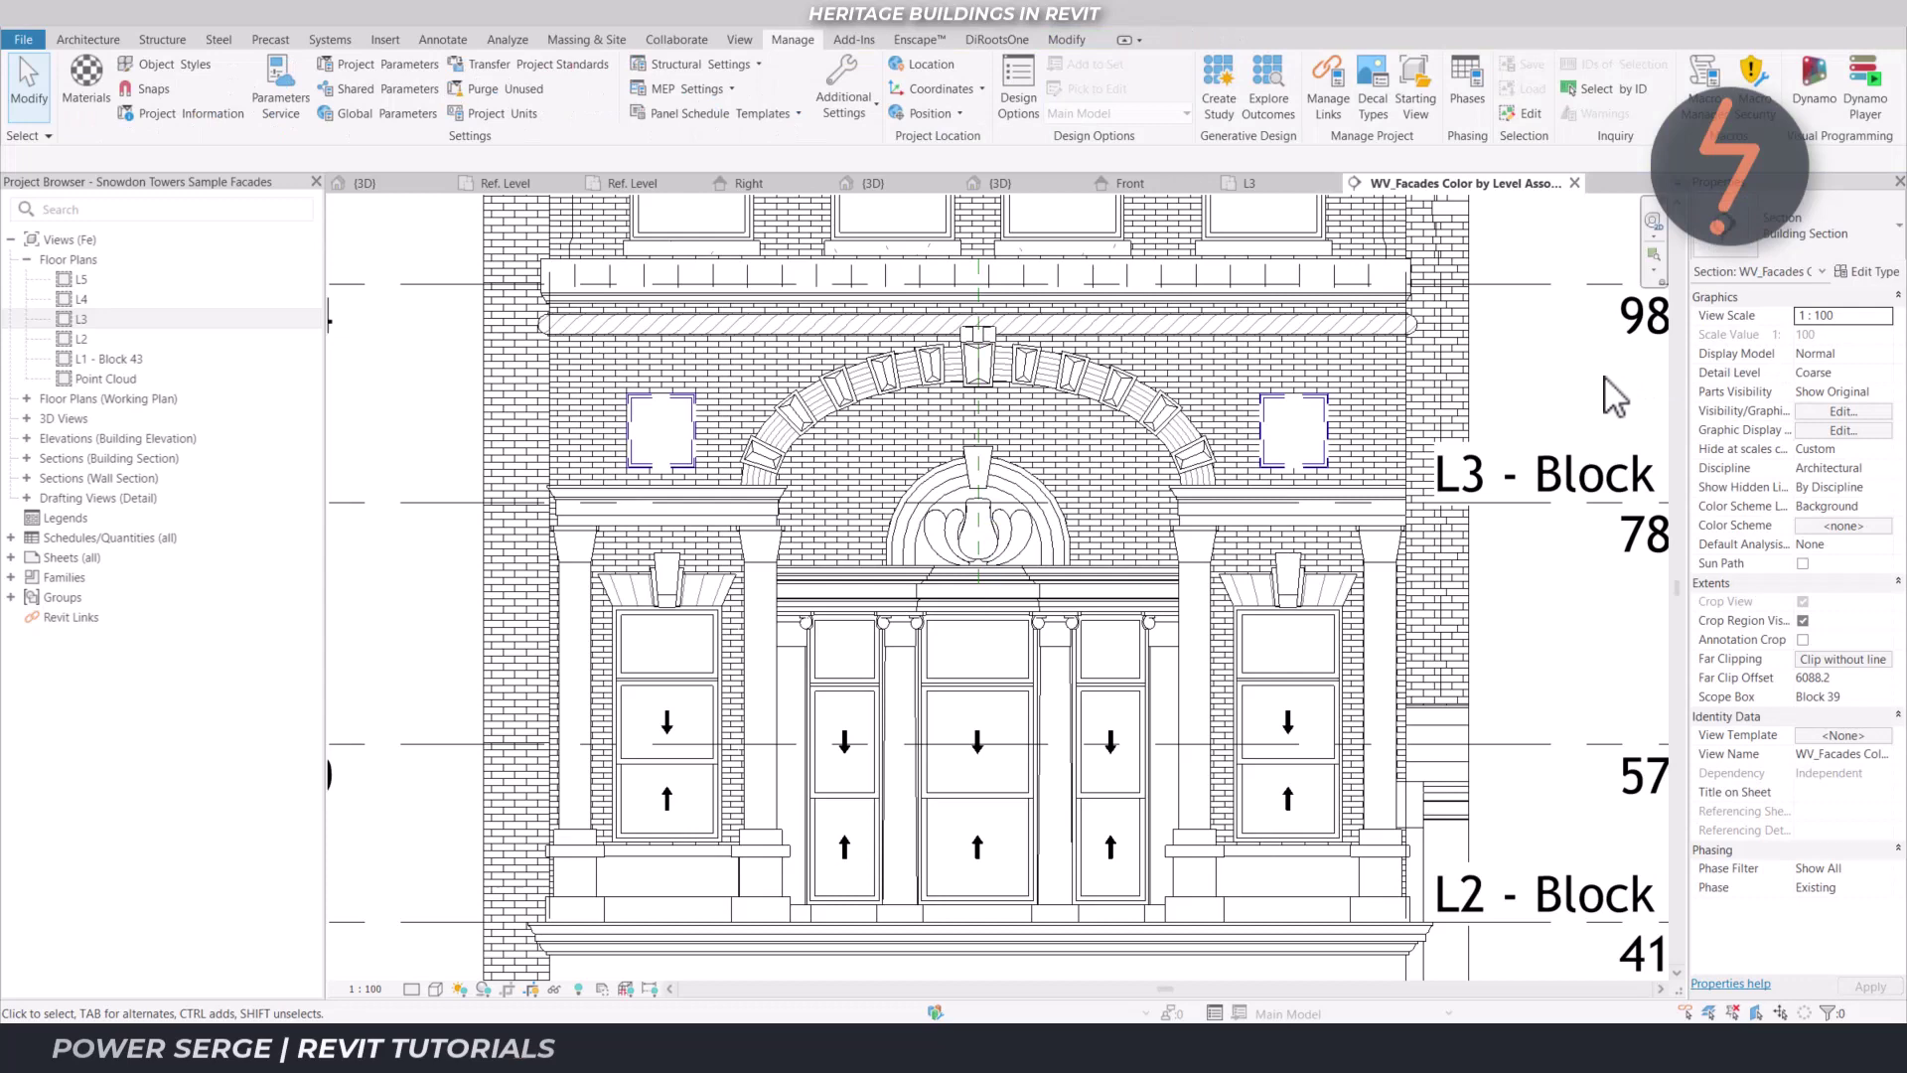
Delete the old Block 39_Elliptical Arch and open the {3D} view
{"action": "left_click", "coordinate": [1129, 407]}
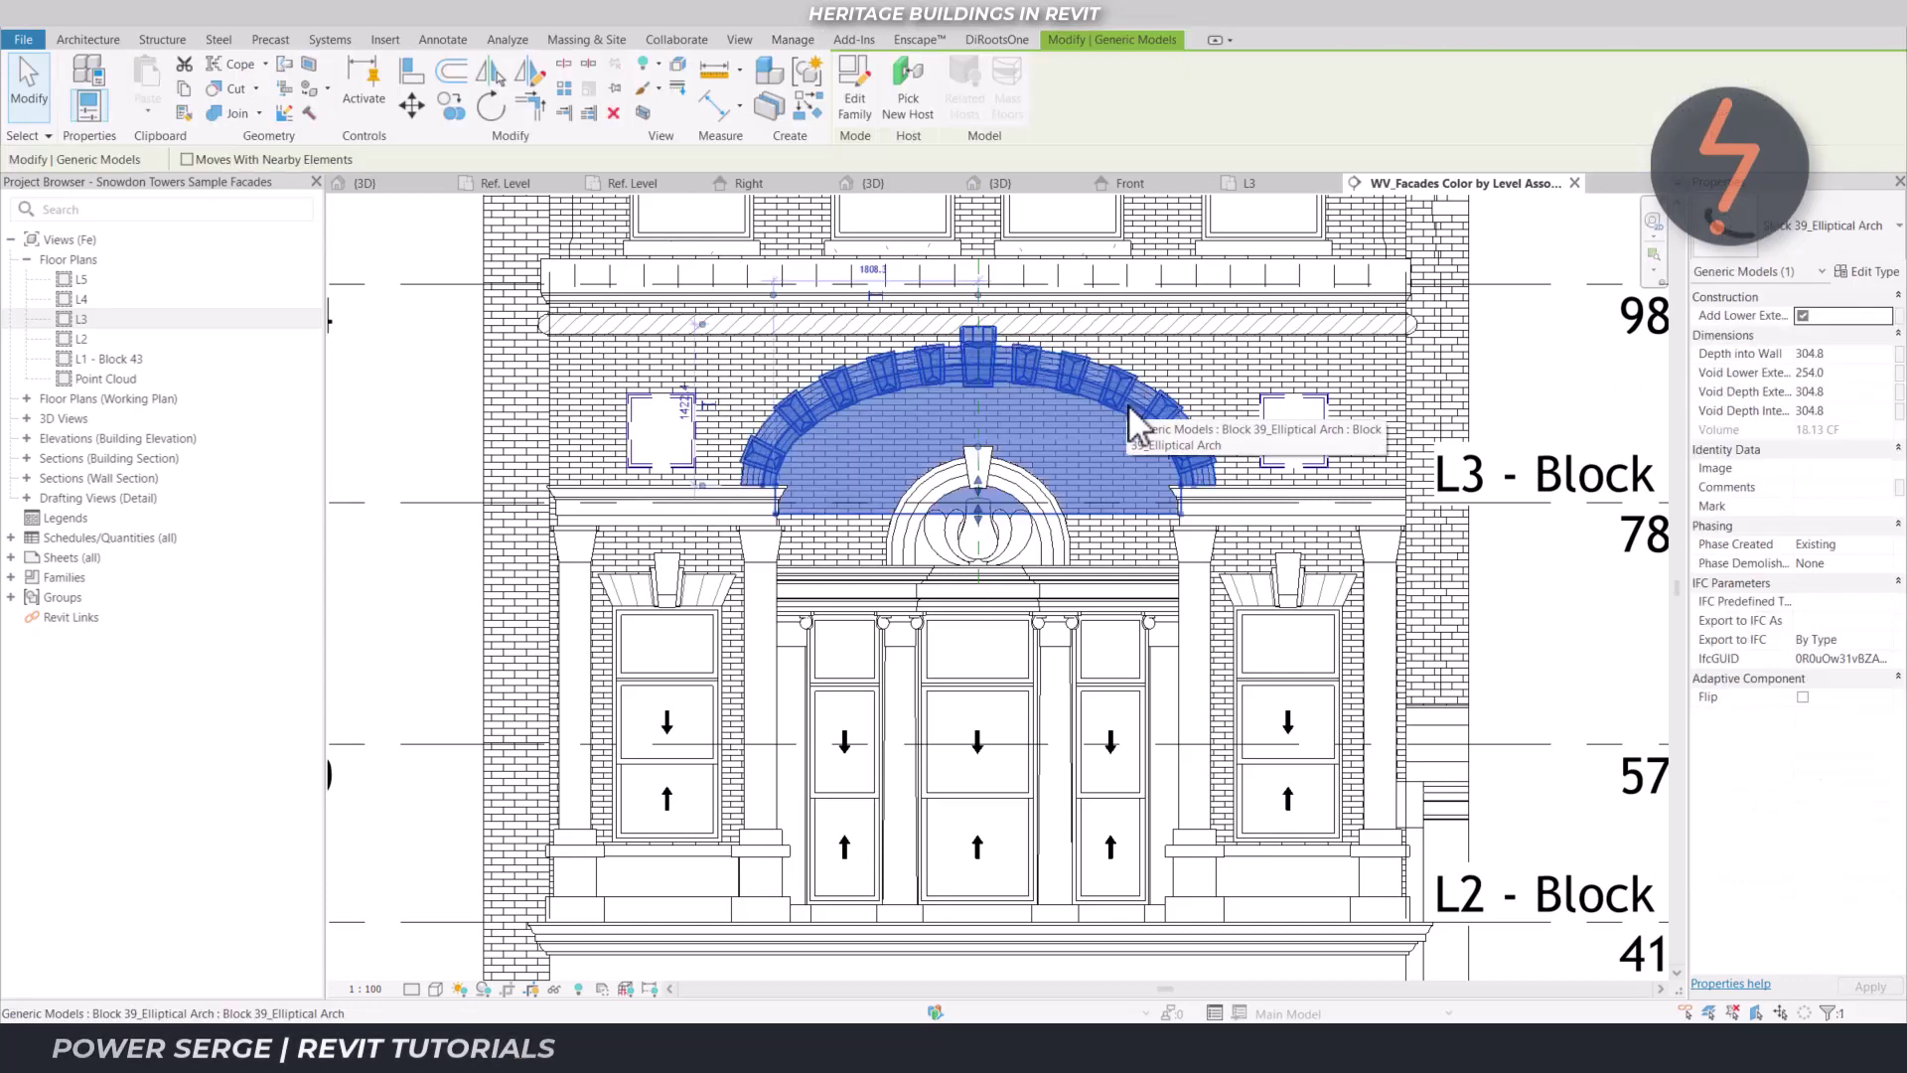
{"action": "key", "text": "Delete"}
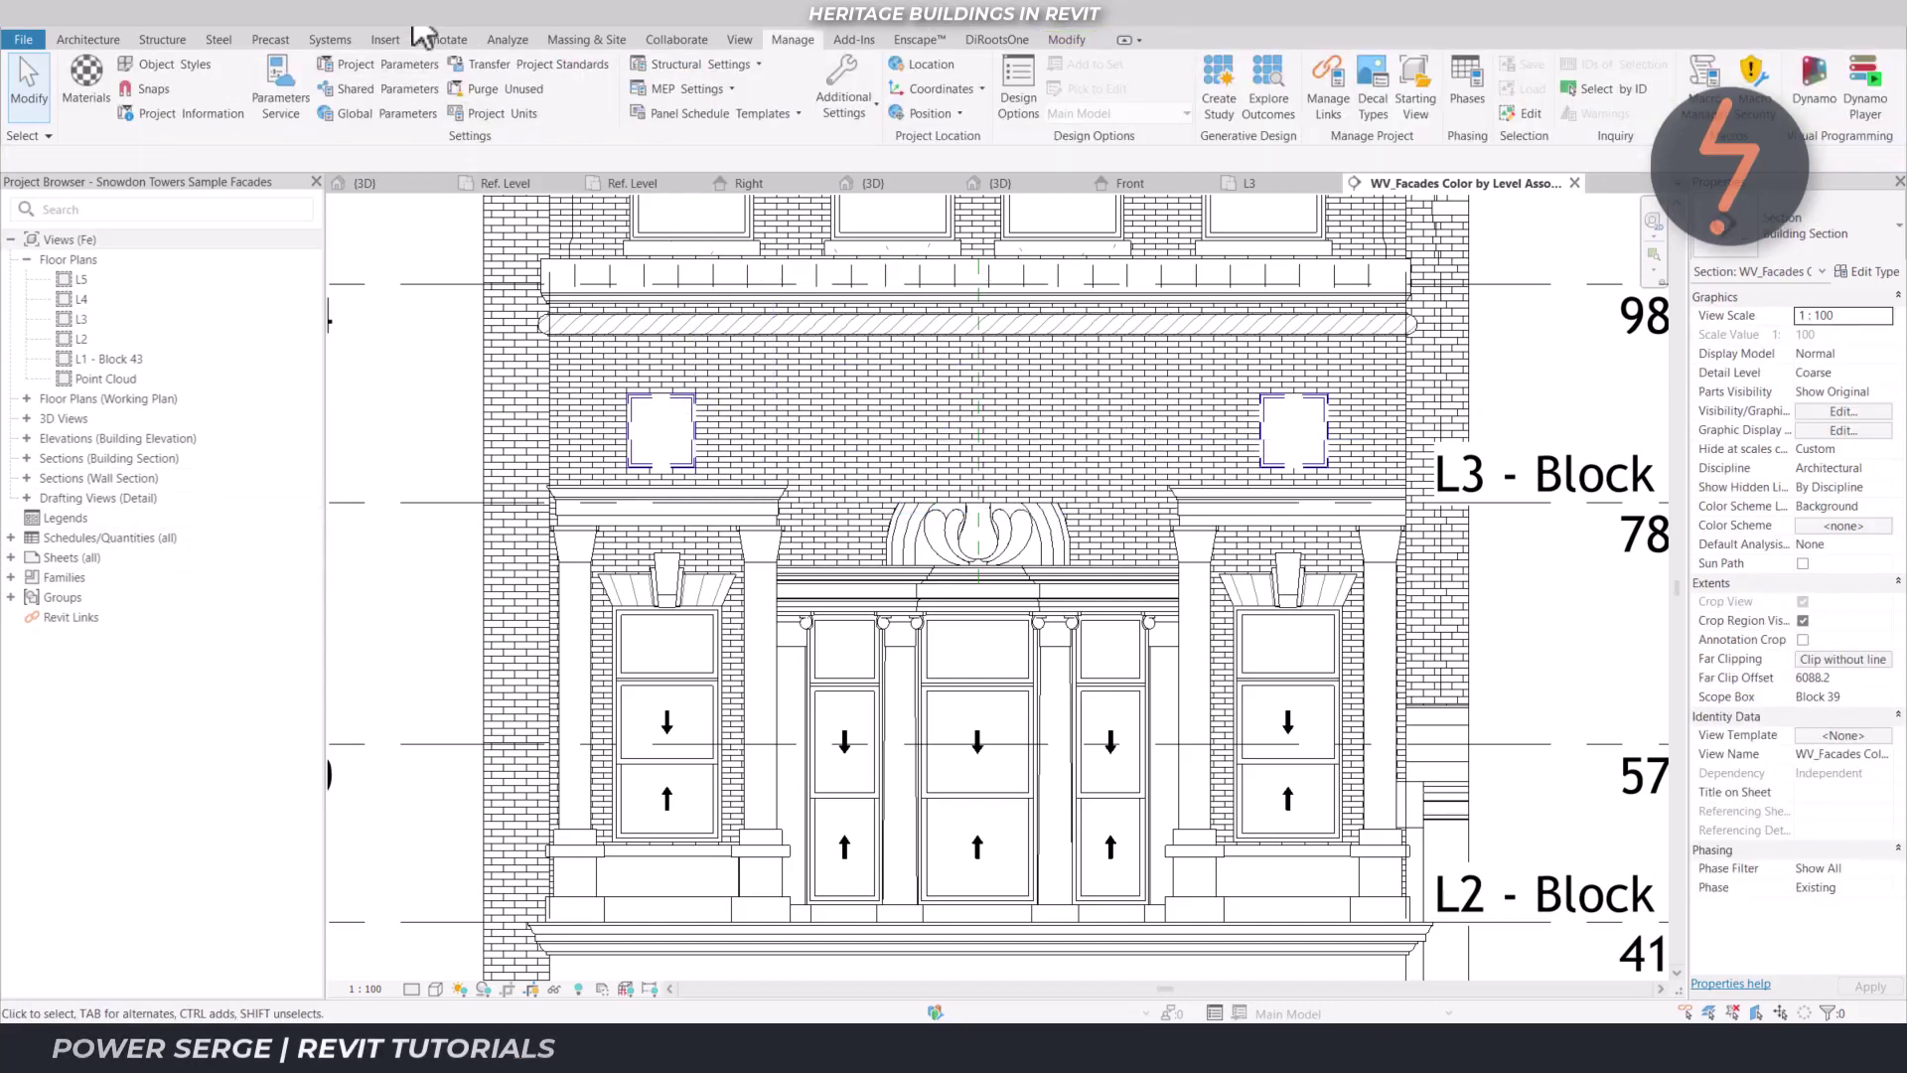
{"action": "key", "text": "3"}
{"action": "key", "text": "d"}
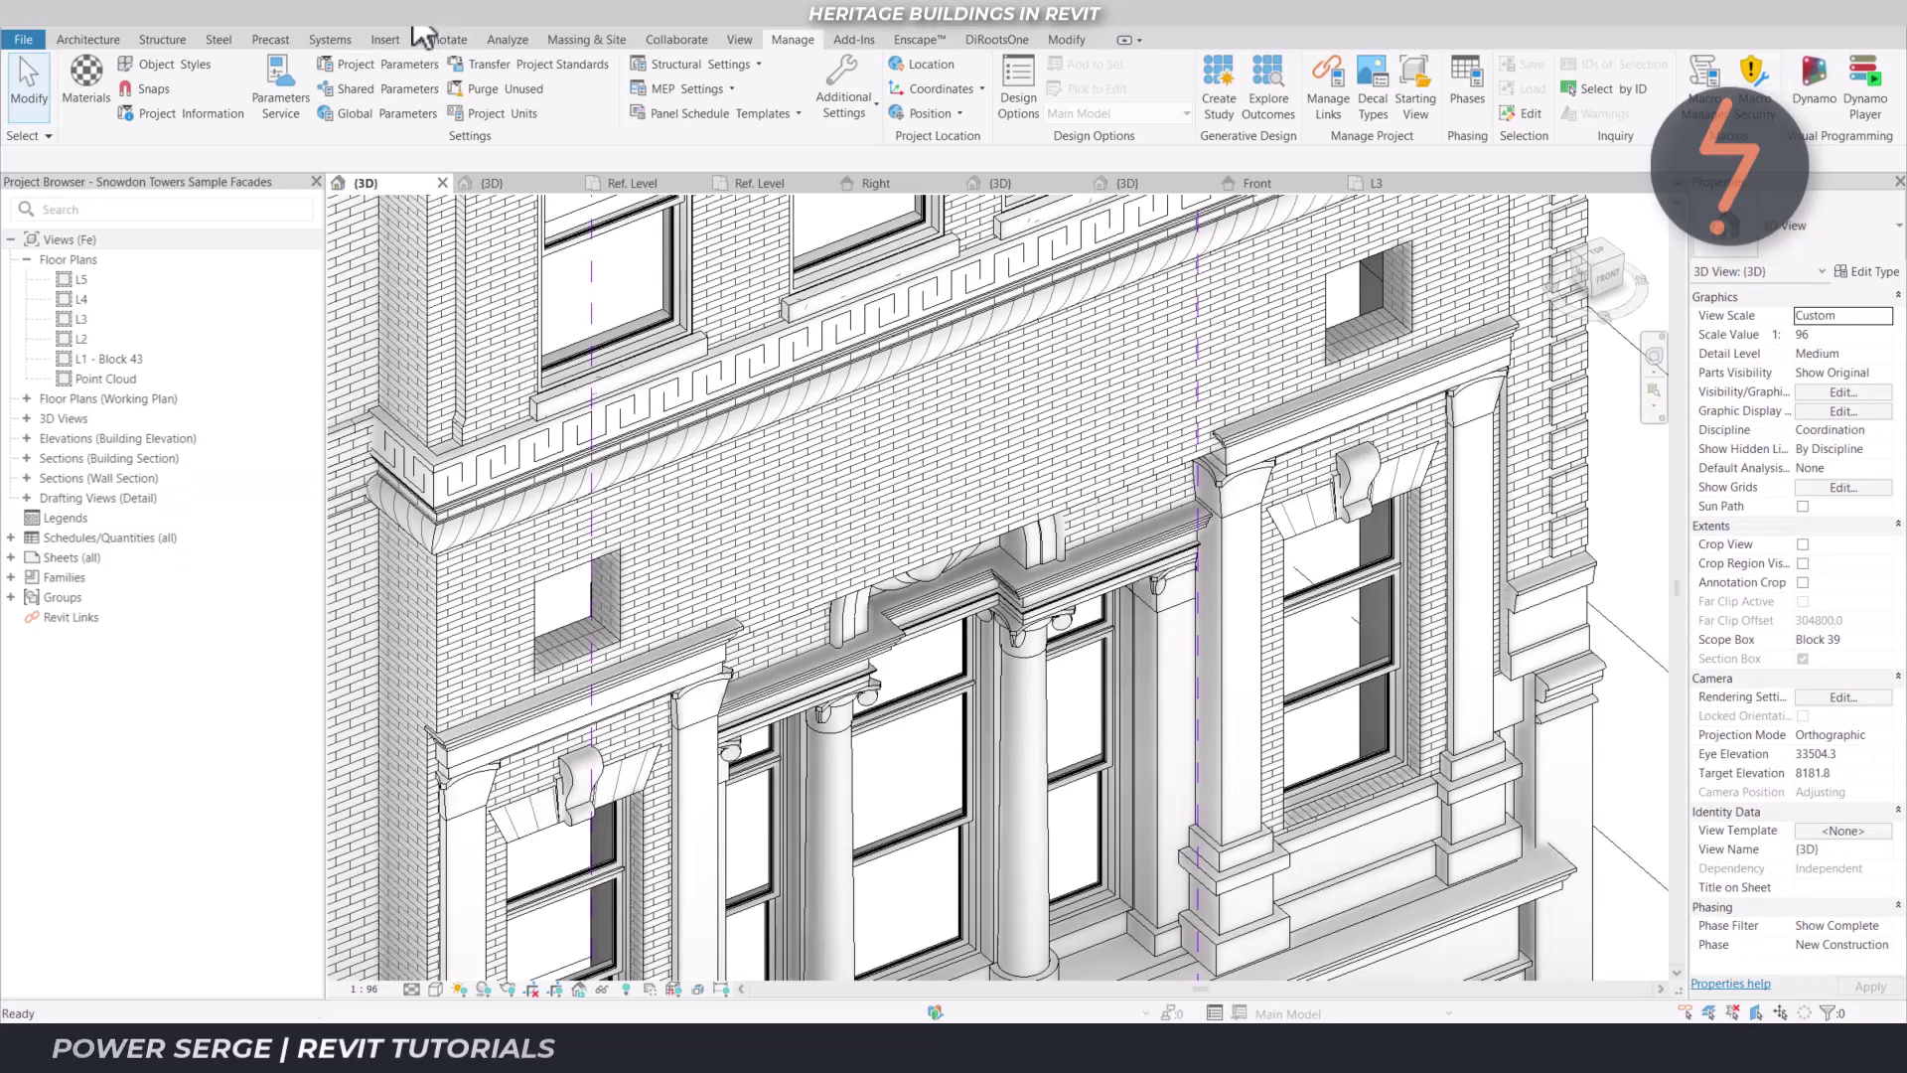
Place an instance of the Generic Models > Host type on the facade wall face
{"action": "left_click", "coordinate": [11, 577]}
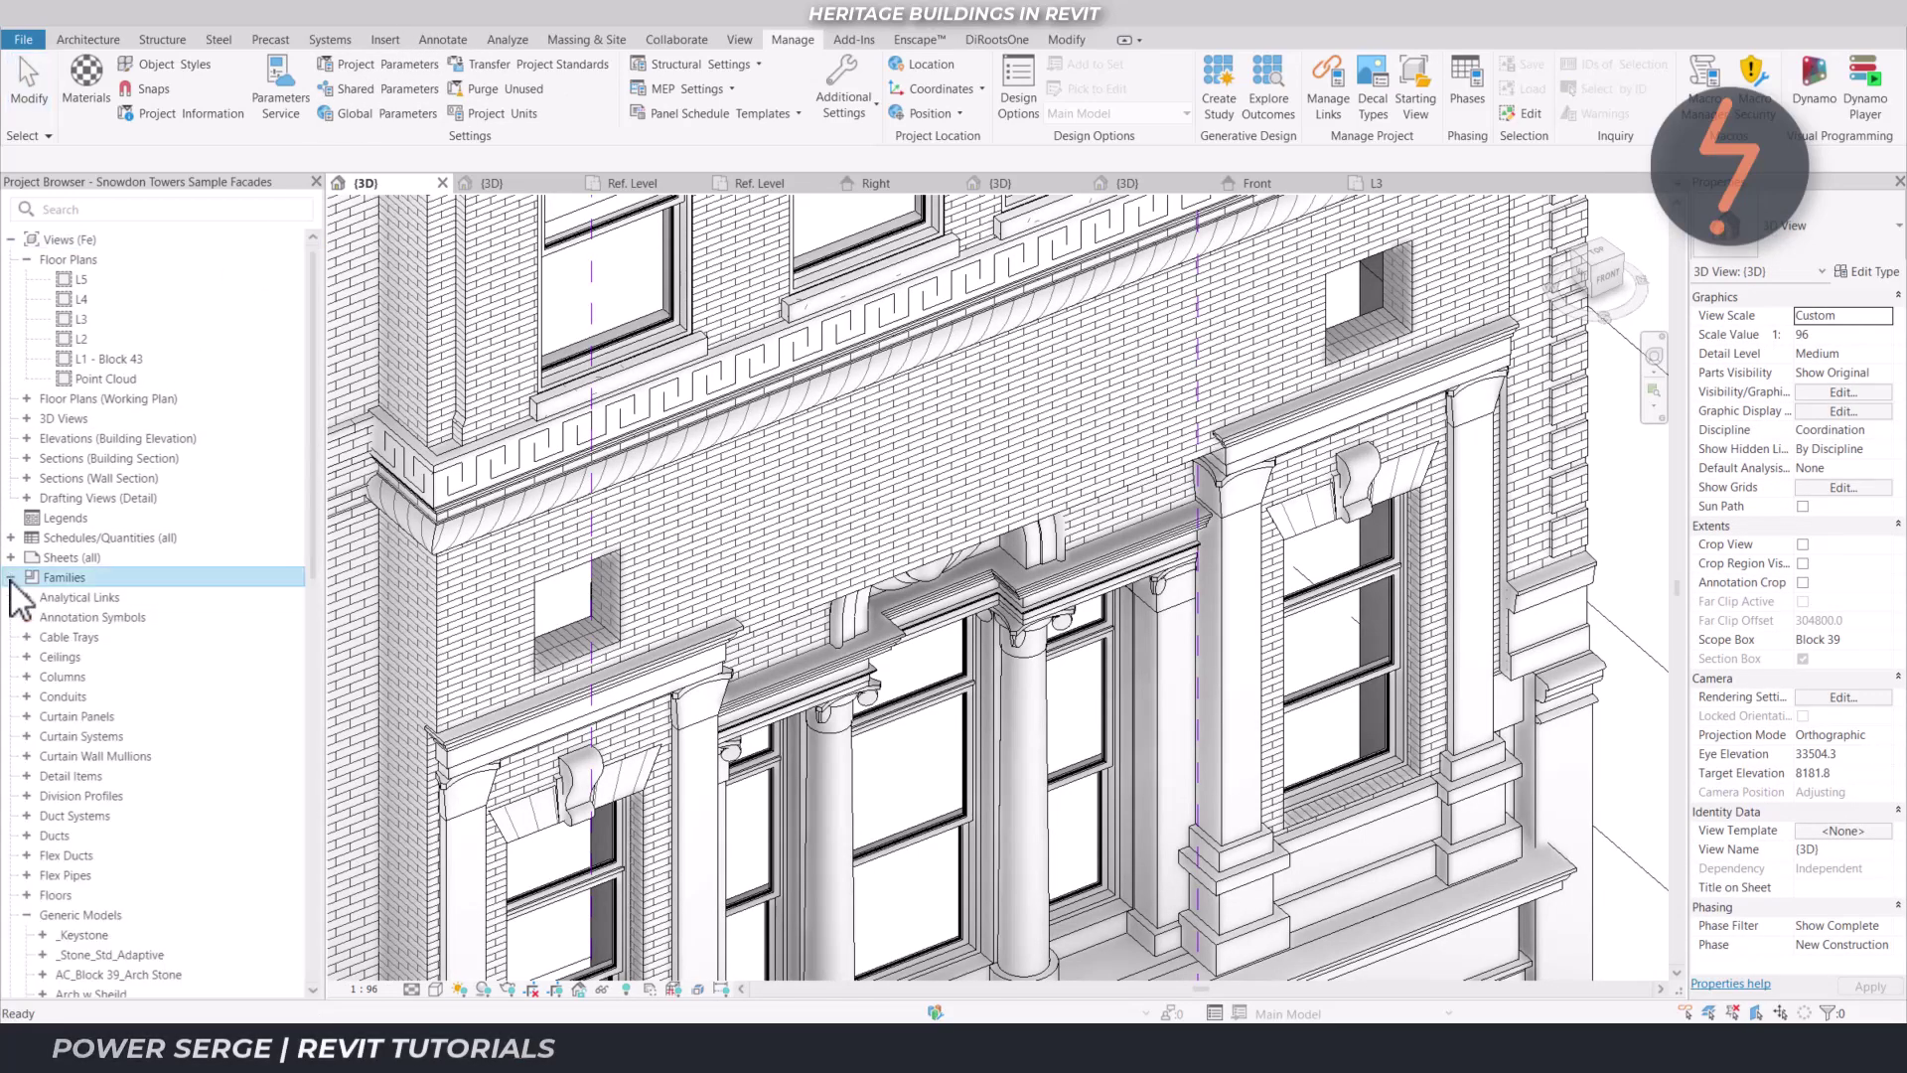
{"action": "left_click", "coordinate": [71, 916]}
{"action": "scroll", "coordinate": [71, 918], "scroll_direction": "down", "scroll_amount": 7}
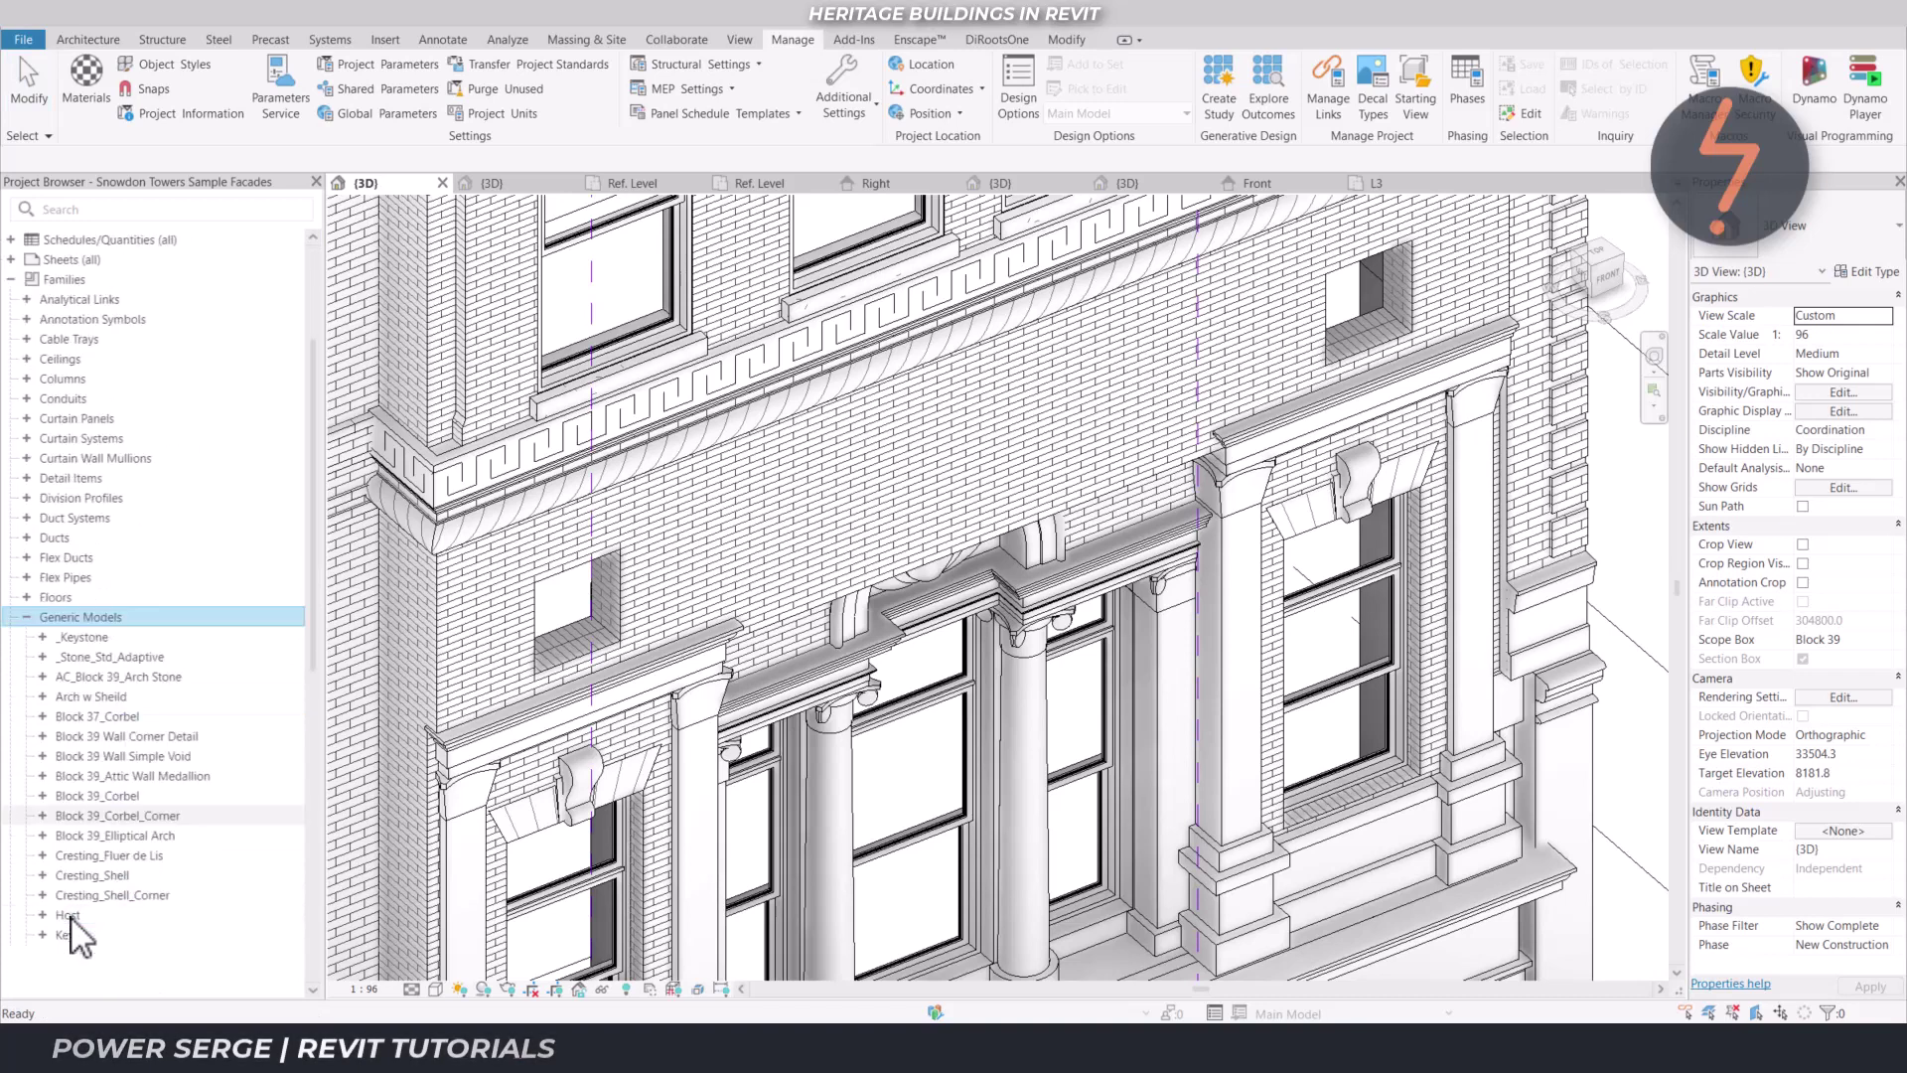
{"action": "left_click", "coordinate": [68, 815]}
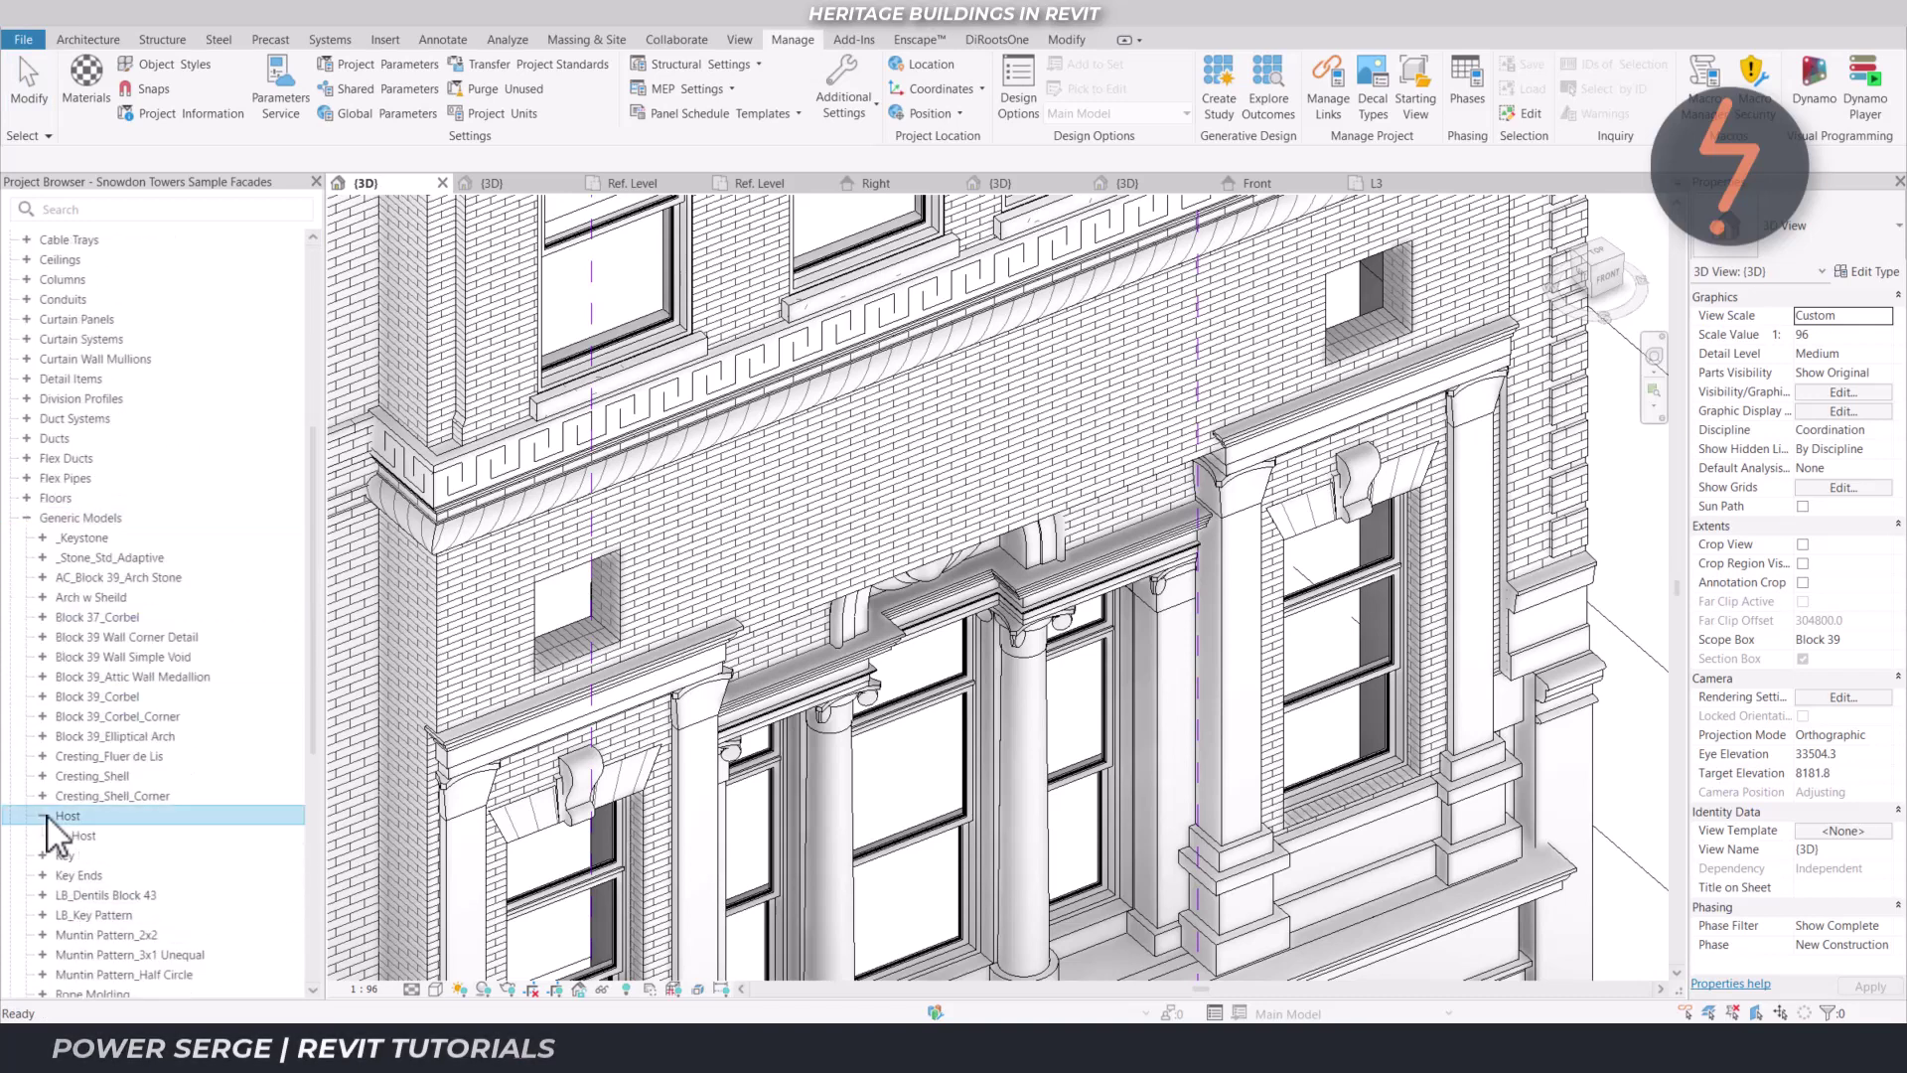
{"action": "left_click", "coordinate": [42, 815]}
{"action": "left_click", "coordinate": [81, 837]}
{"action": "right_click", "coordinate": [80, 840]}
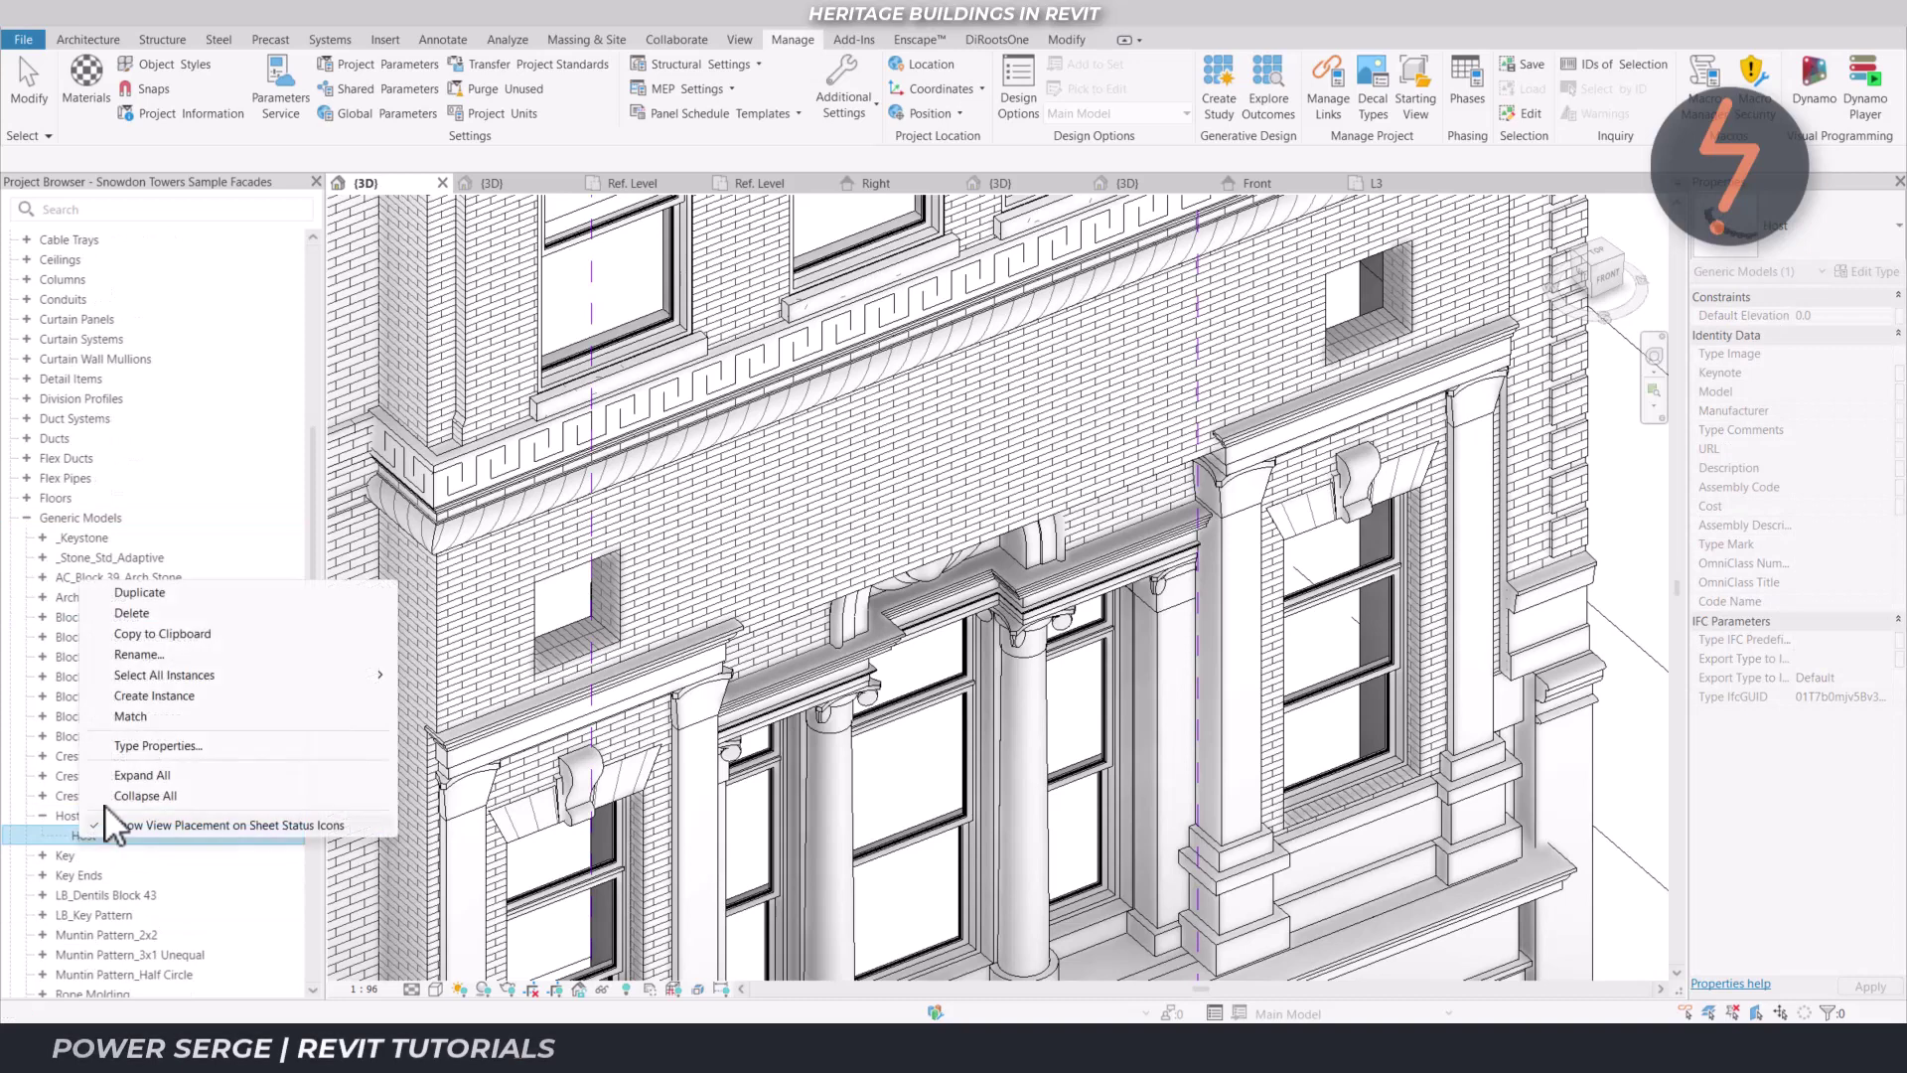
{"action": "left_click", "coordinate": [192, 698]}
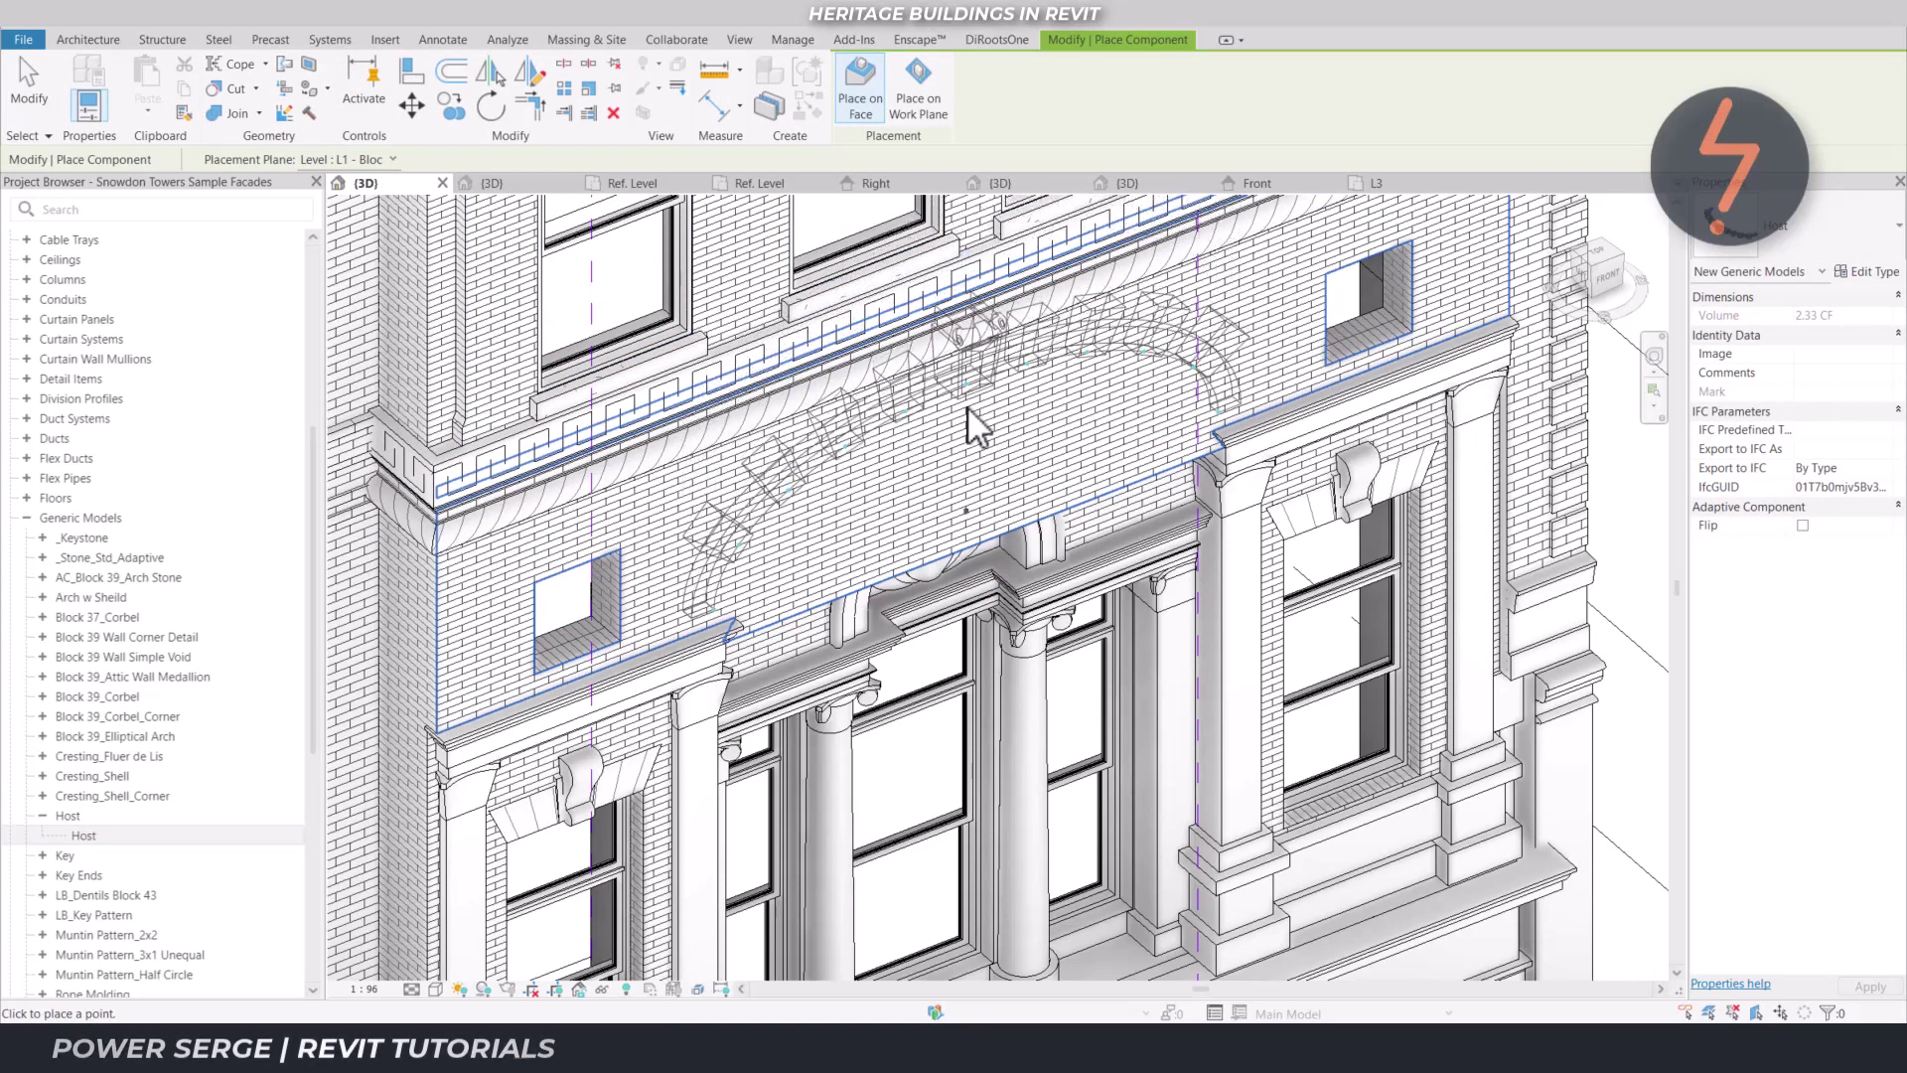
{"action": "left_click", "coordinate": [970, 519]}
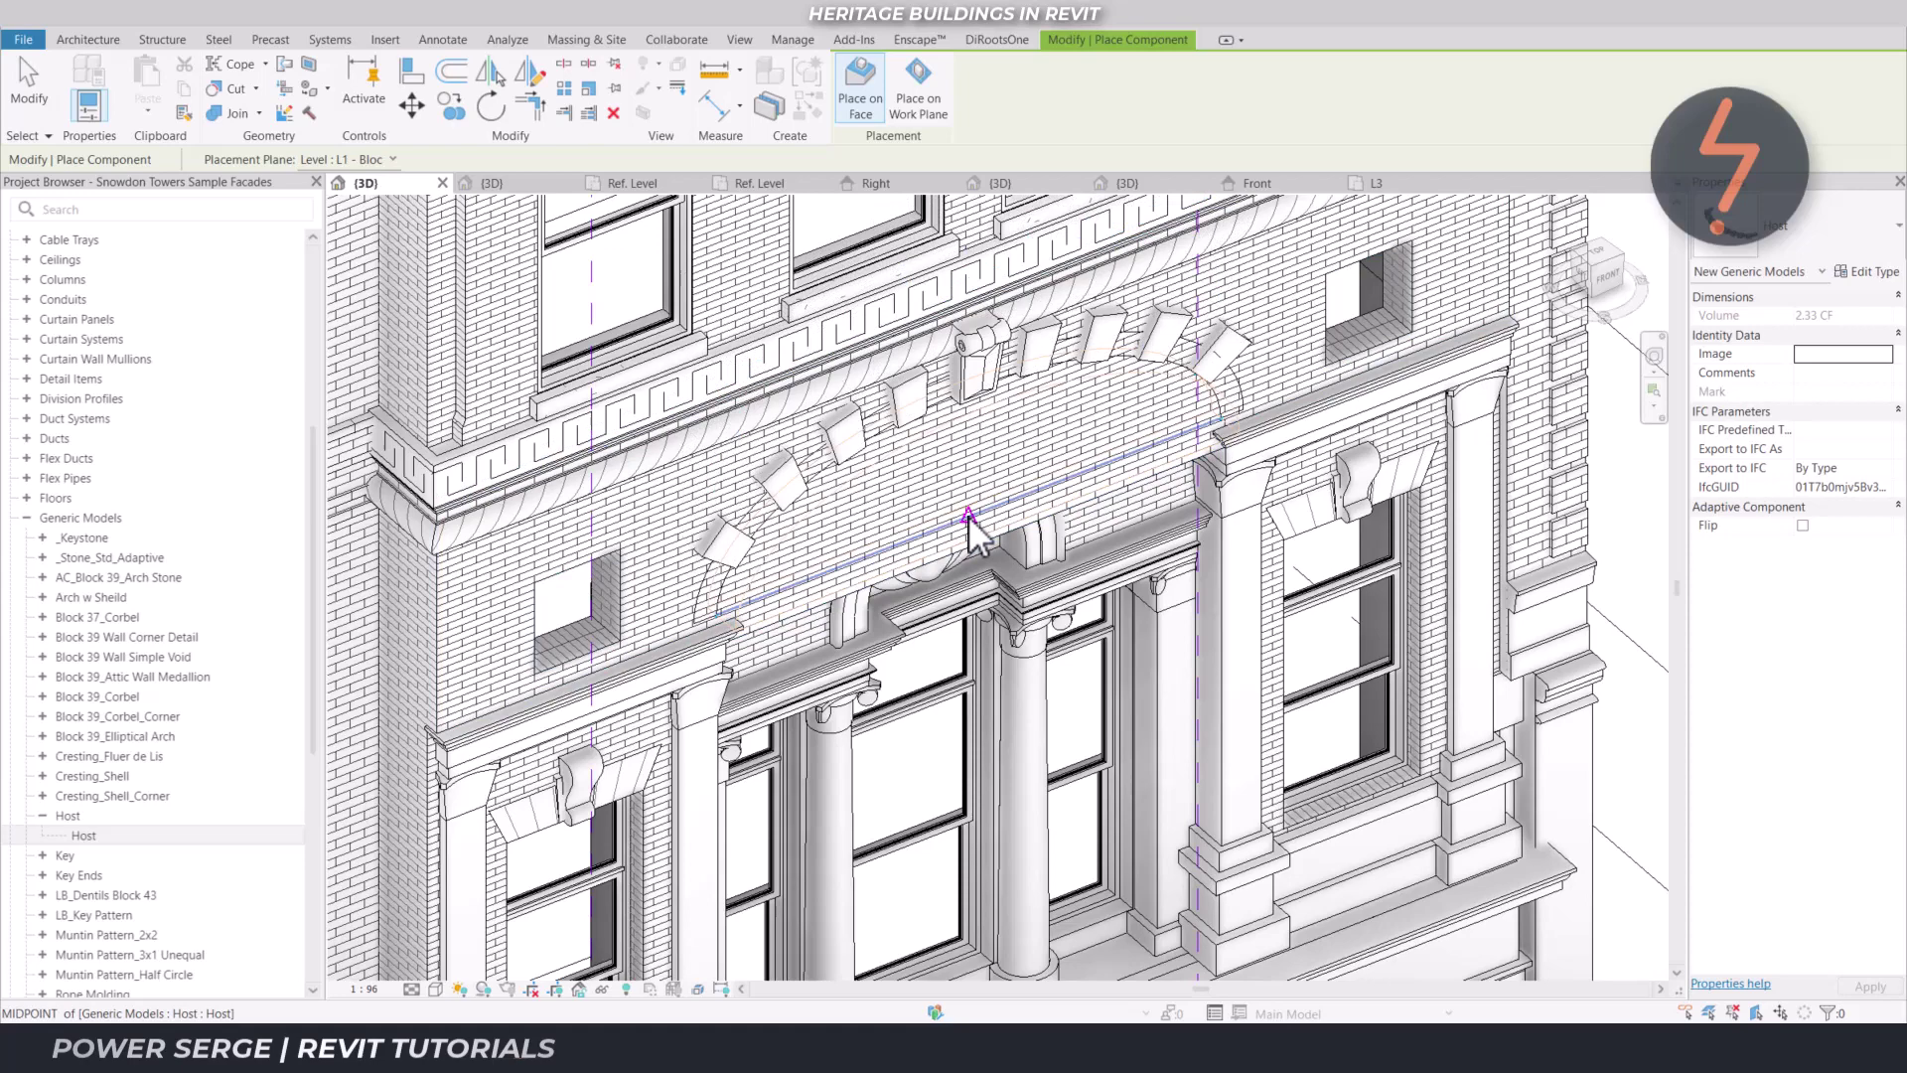
{"action": "key", "text": "Escape"}
{"action": "key", "text": "Escape"}
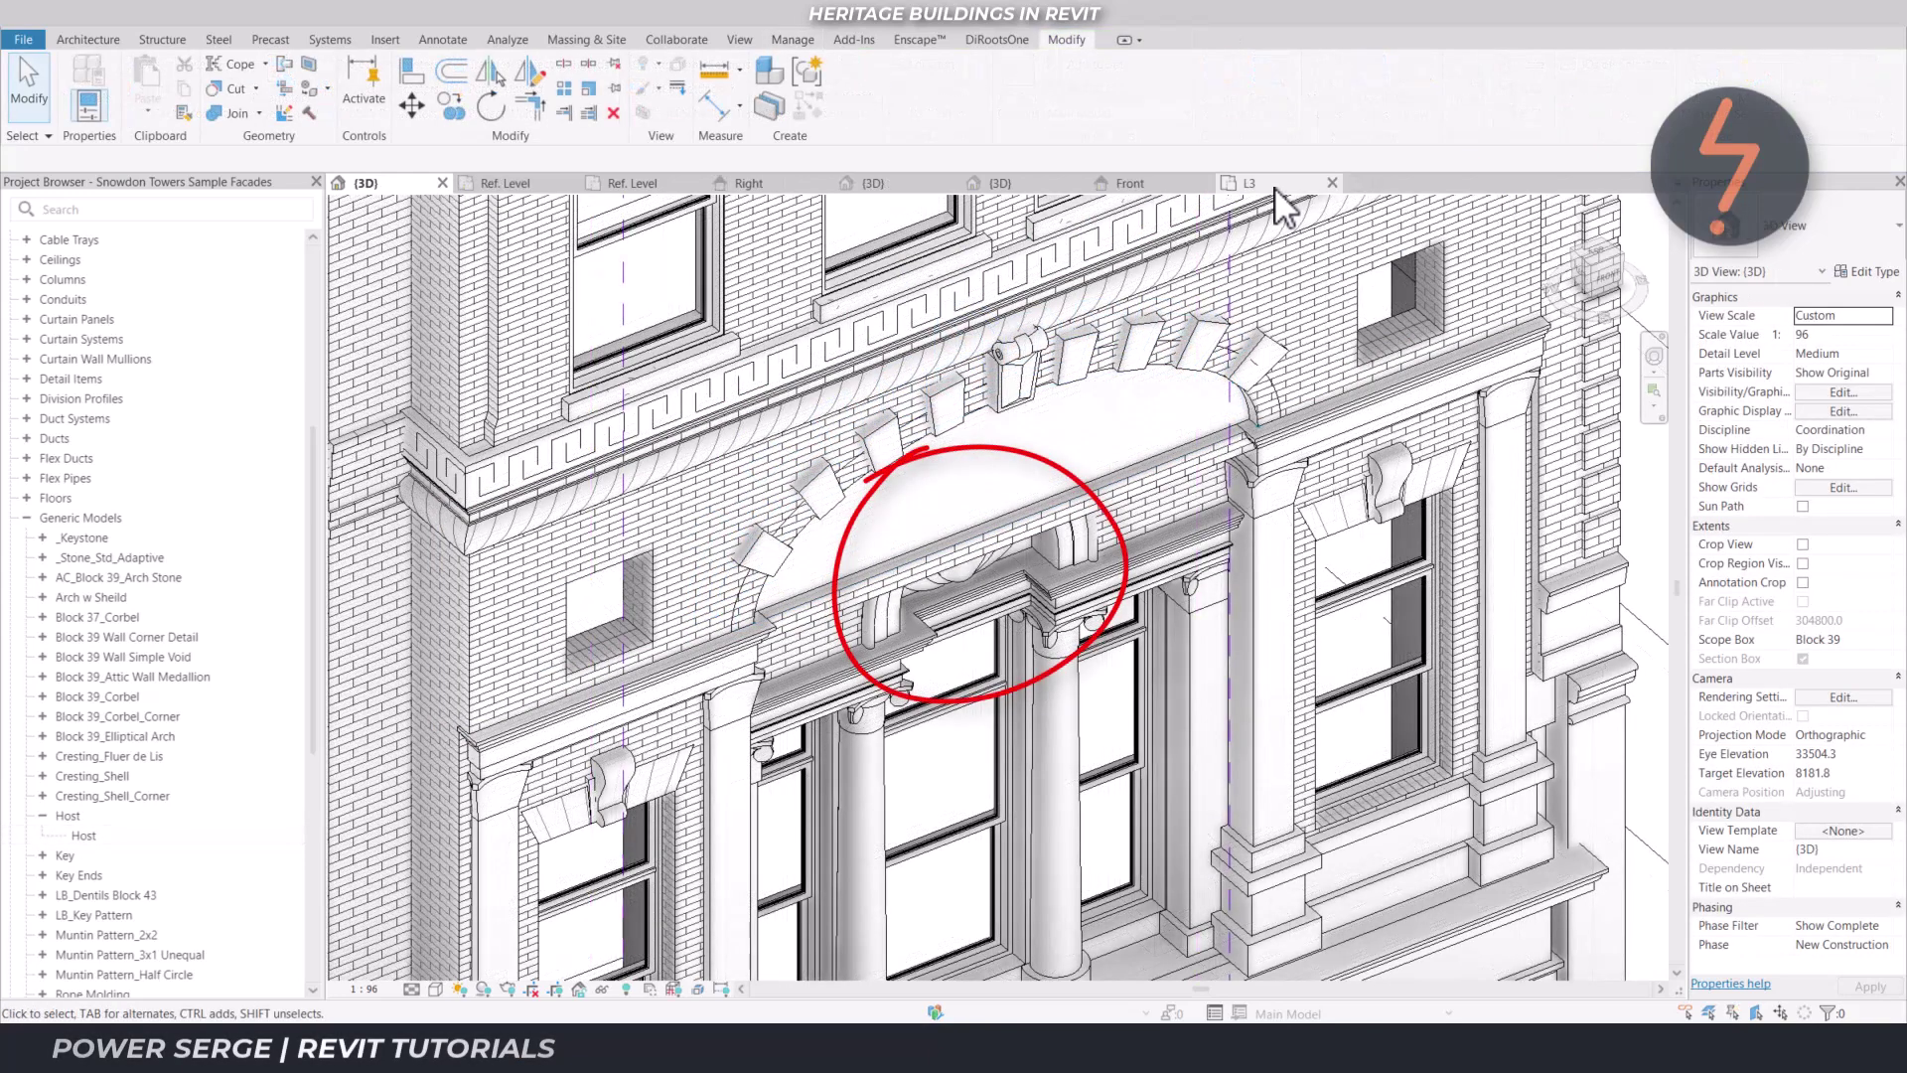
From the L3 plan, go to the WV_Section – Block 39 view via its section line
{"action": "left_click", "coordinate": [1274, 187]}
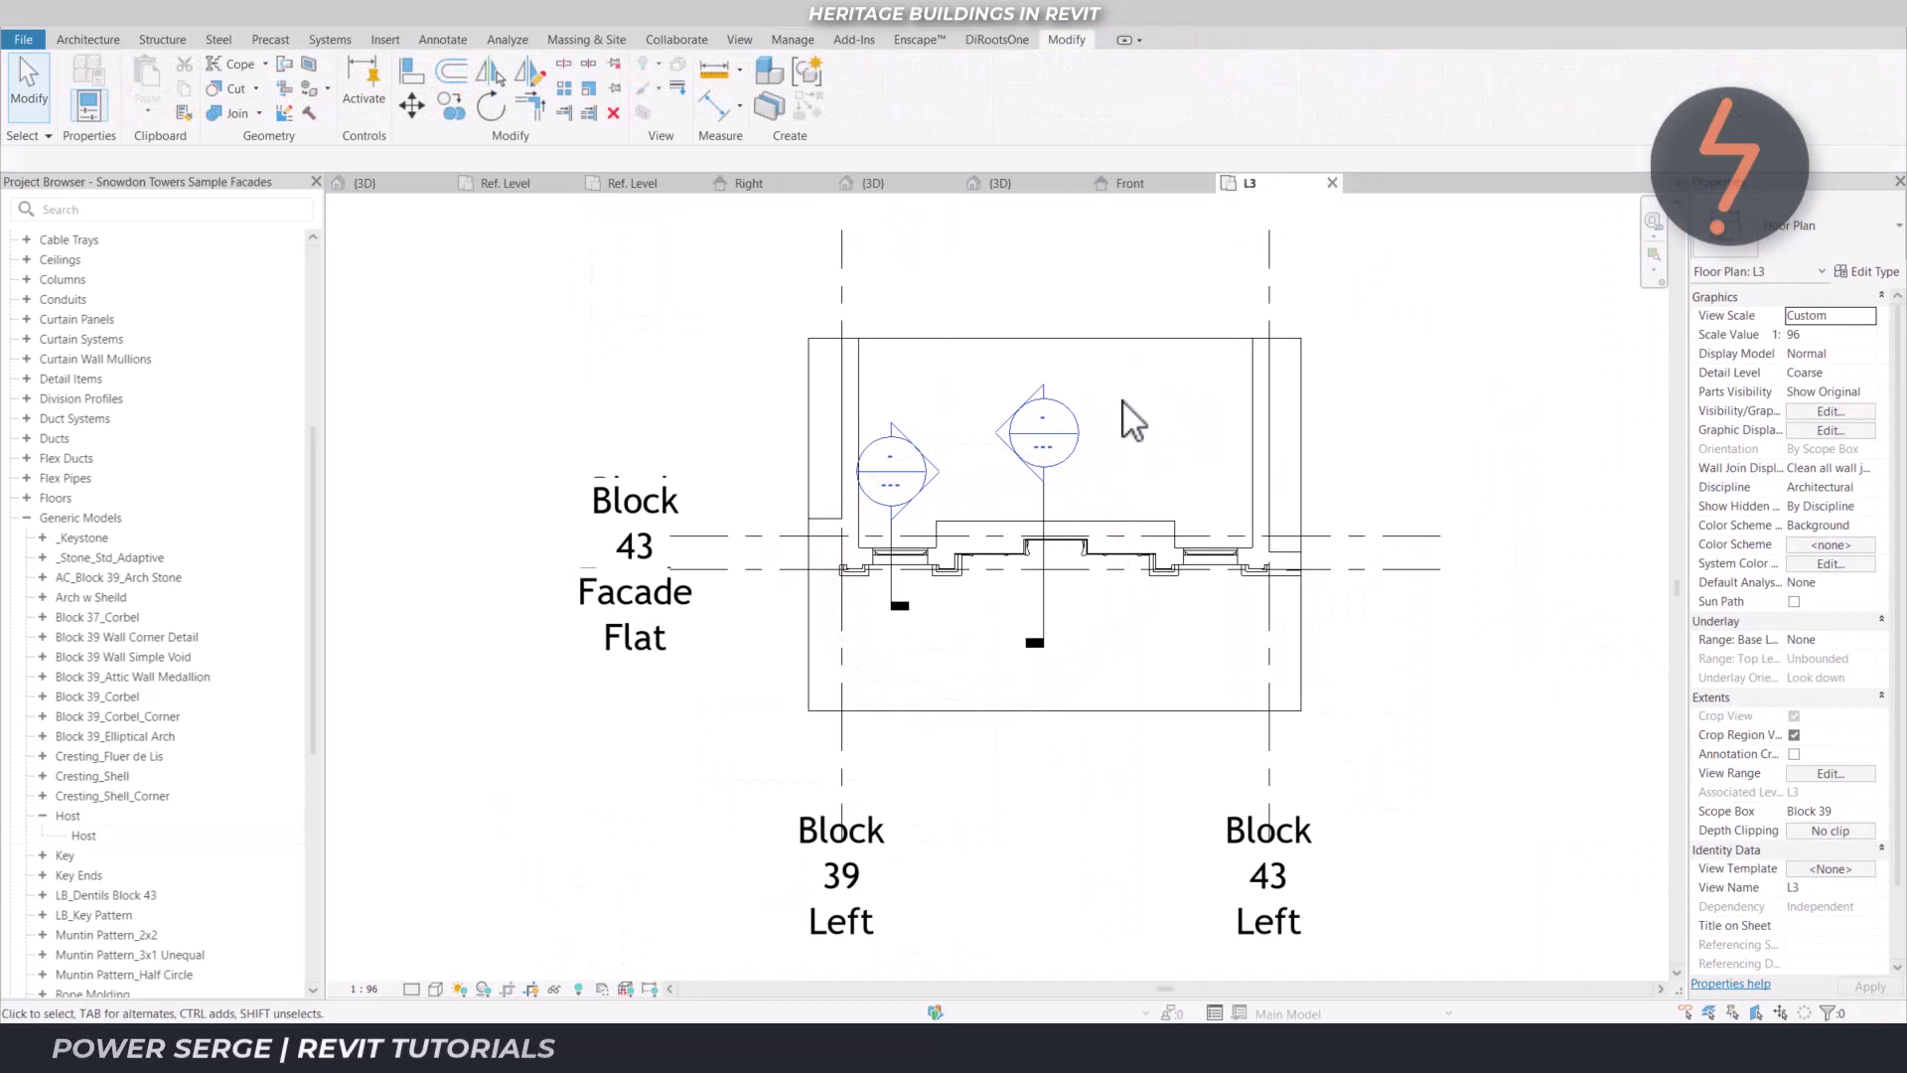
{"action": "left_click", "coordinate": [1043, 526]}
{"action": "right_click", "coordinate": [1049, 504]}
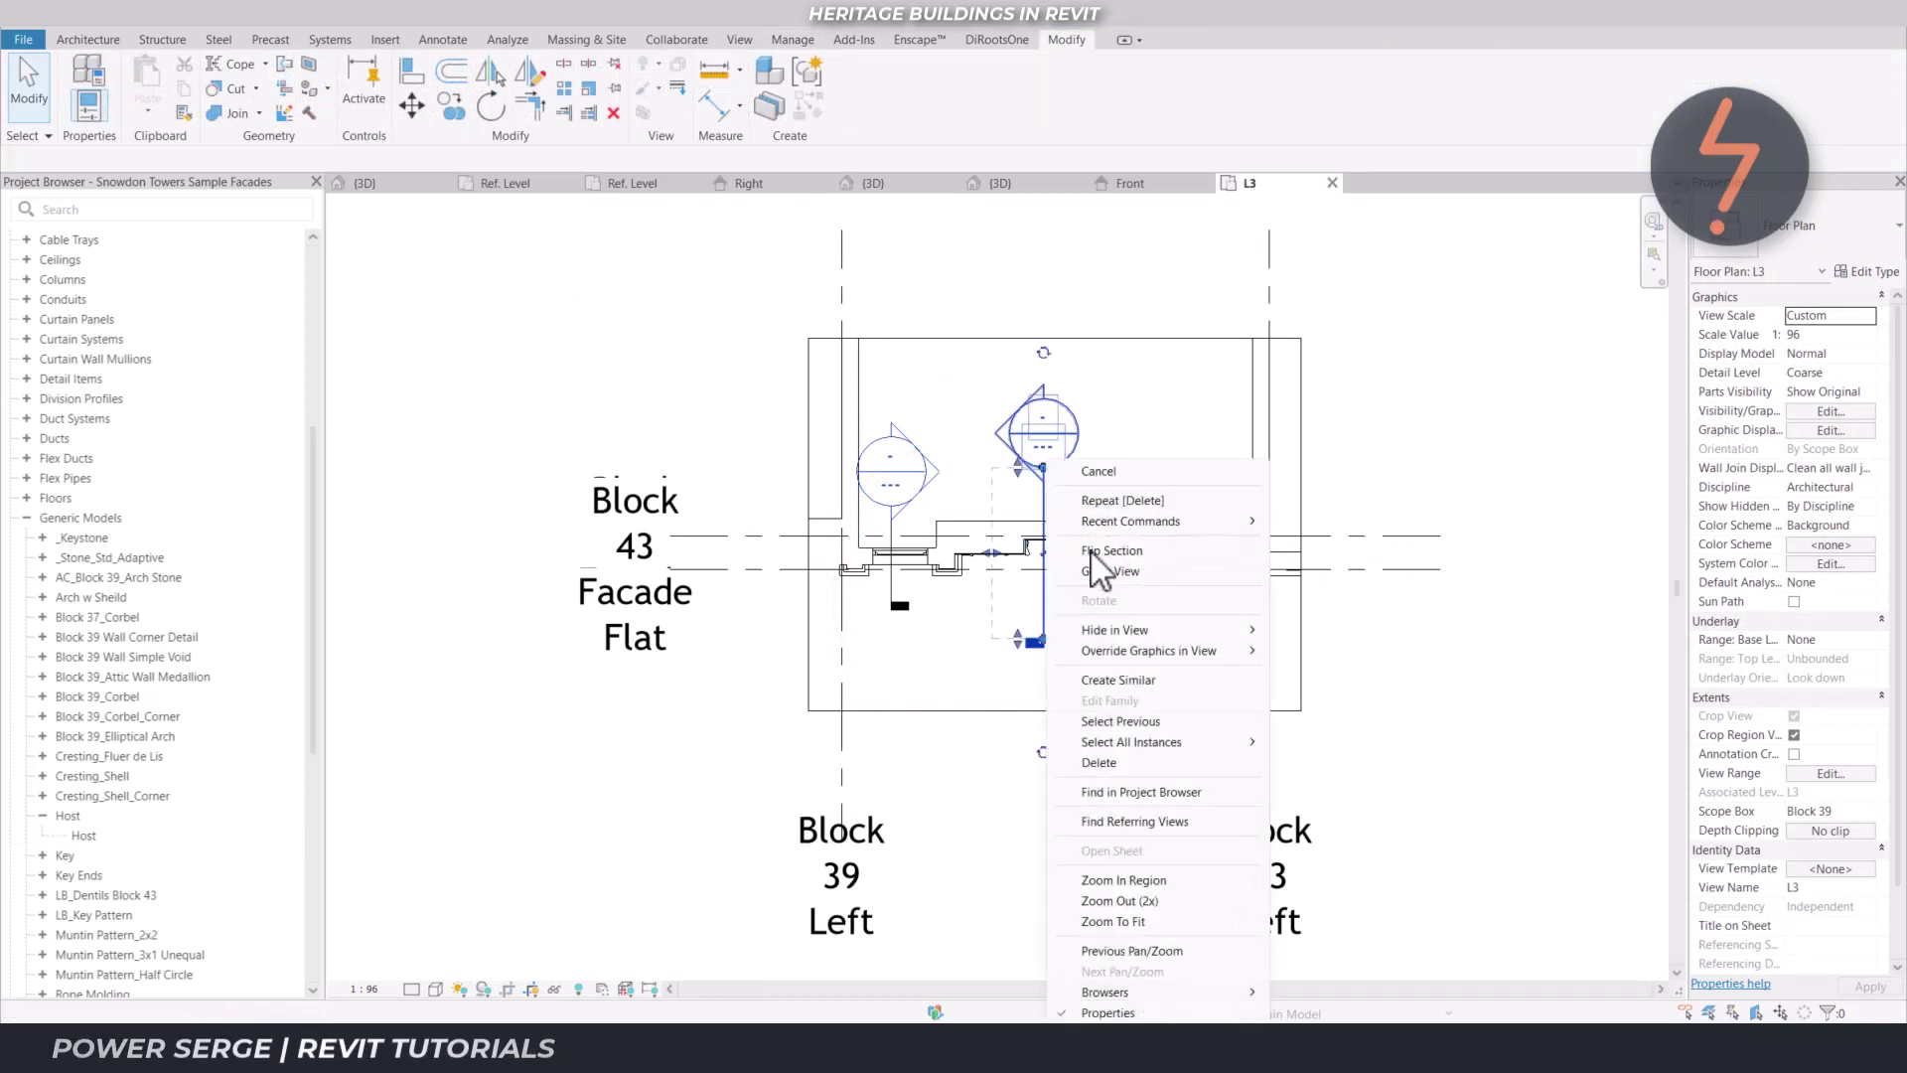
{"action": "left_click", "coordinate": [1110, 571]}
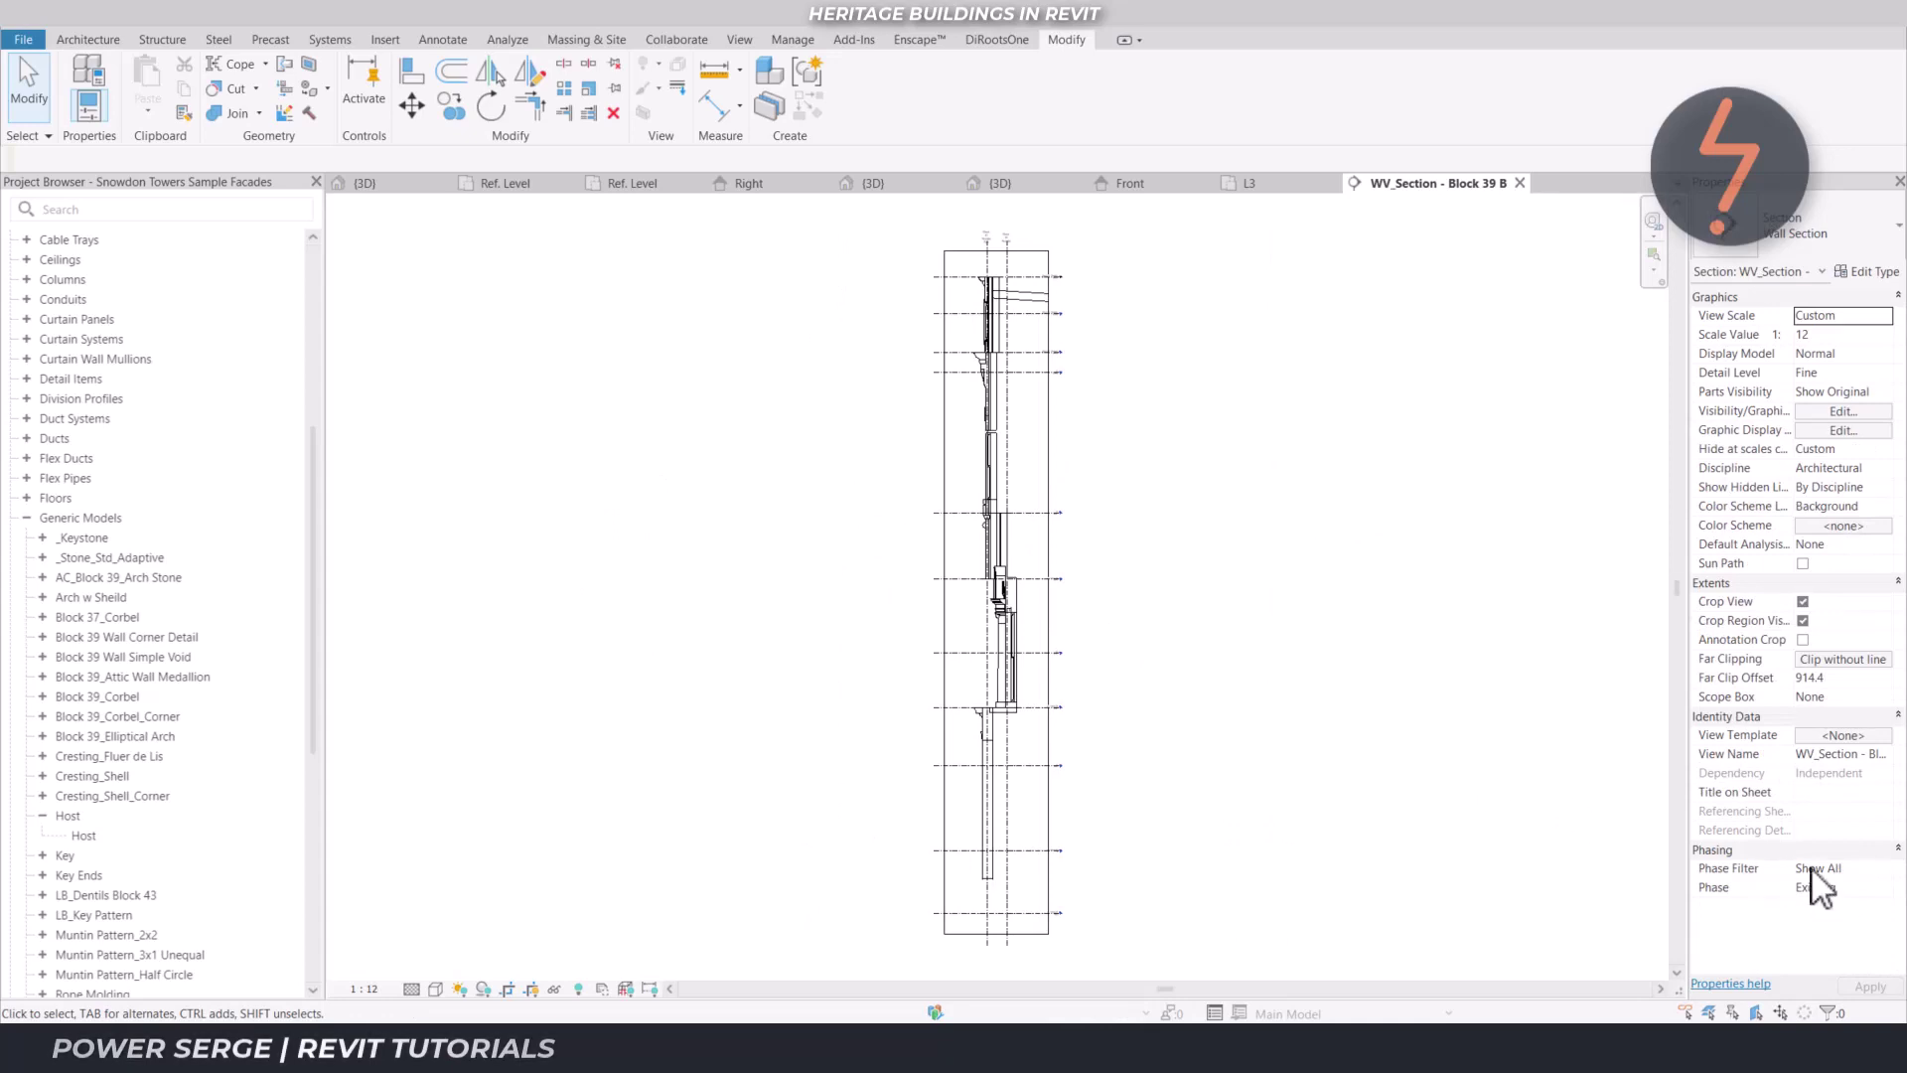
{"action": "left_click", "coordinate": [1884, 889]}
Set the section's phase to New Construction and zoom into the wall near the arch
{"action": "left_click", "coordinate": [1880, 922]}
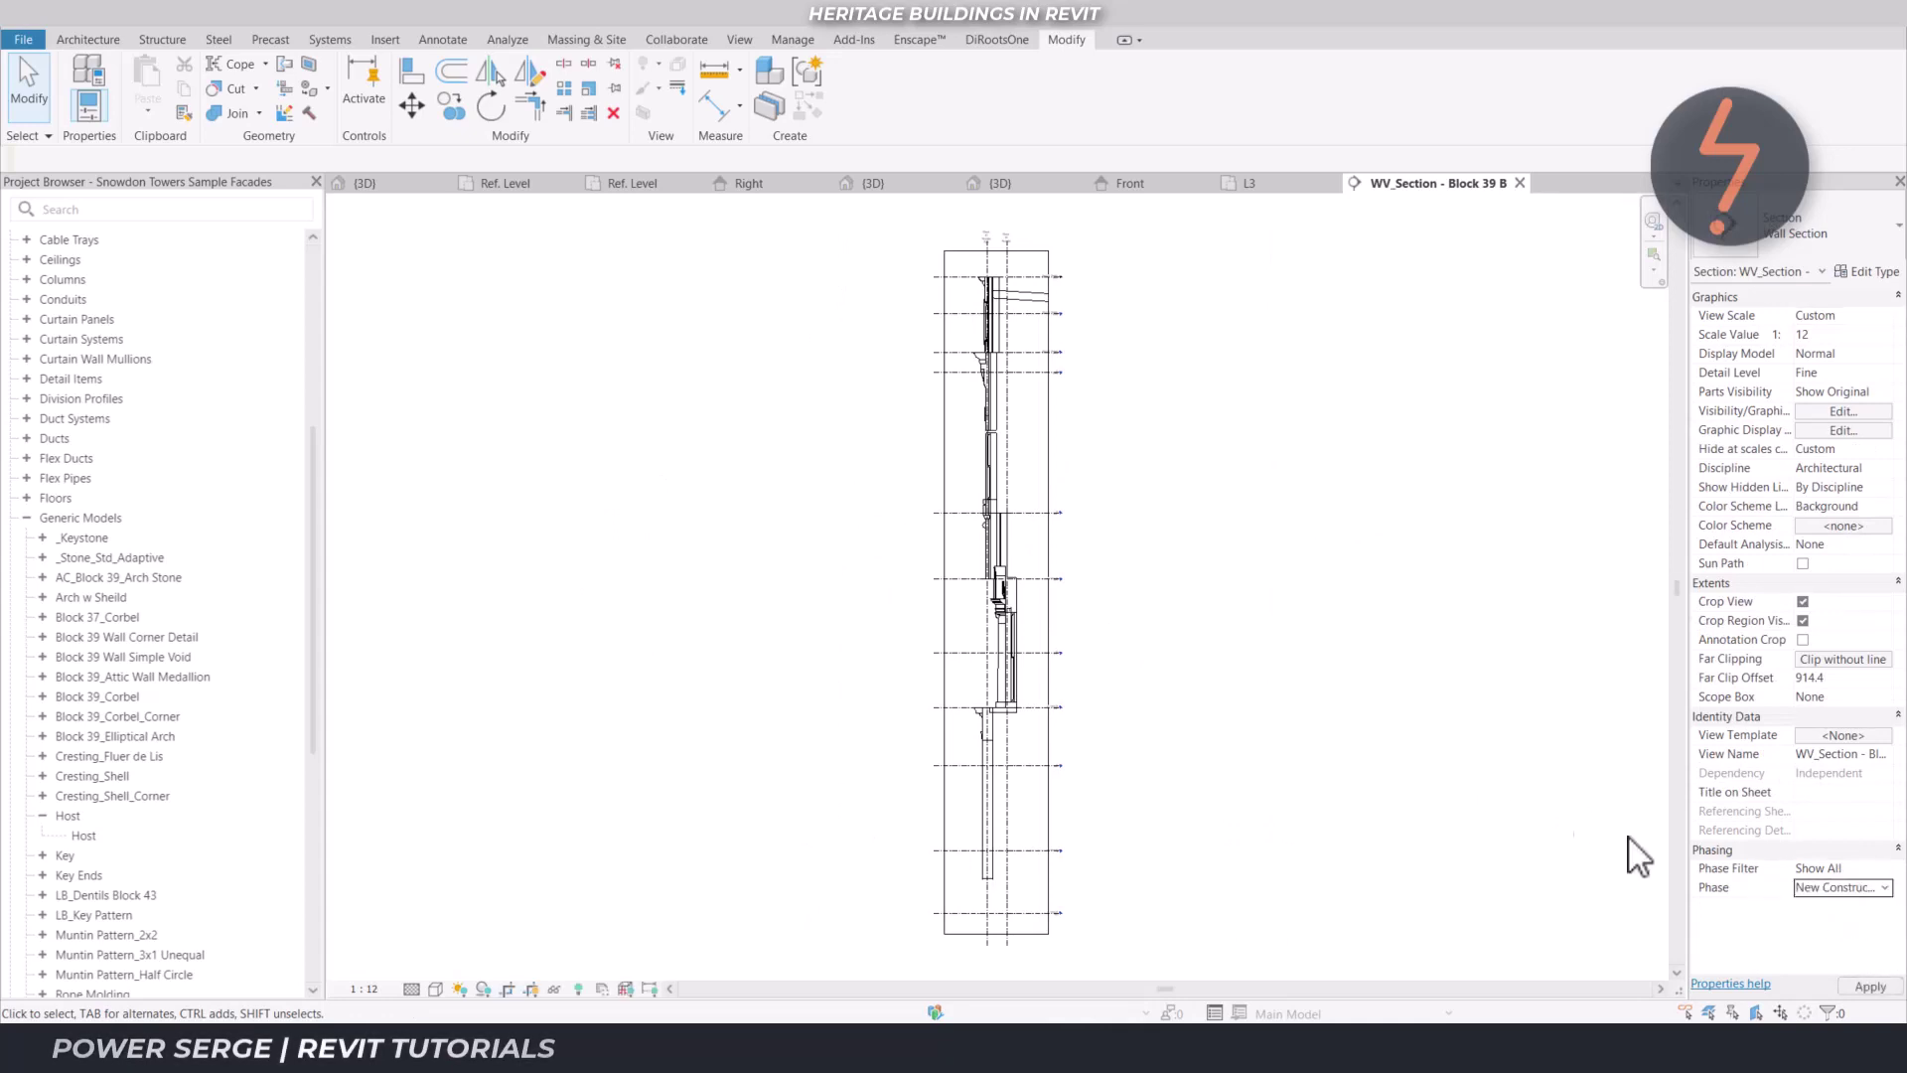
{"action": "right_click", "coordinate": [894, 585]}
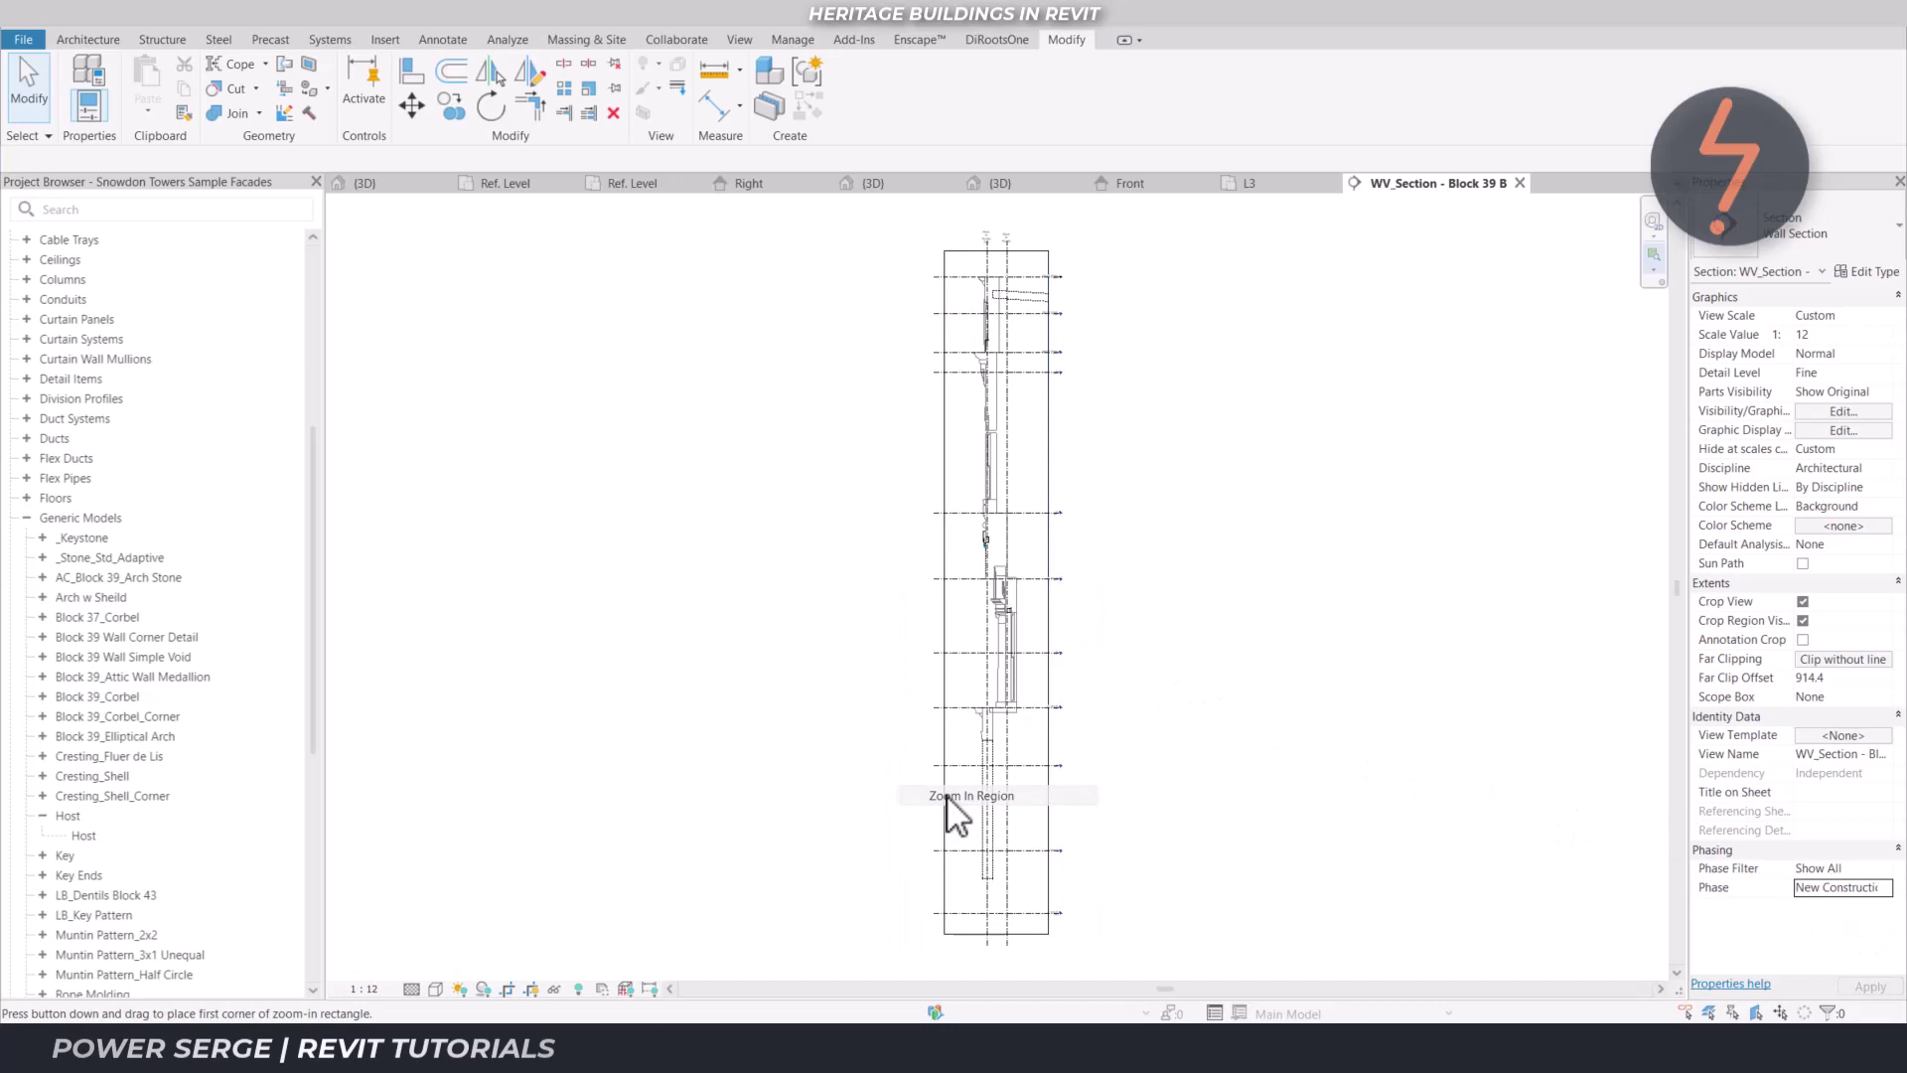
{"action": "left_click_drag", "start_coordinate": [911, 496], "coordinate": [1083, 660]}
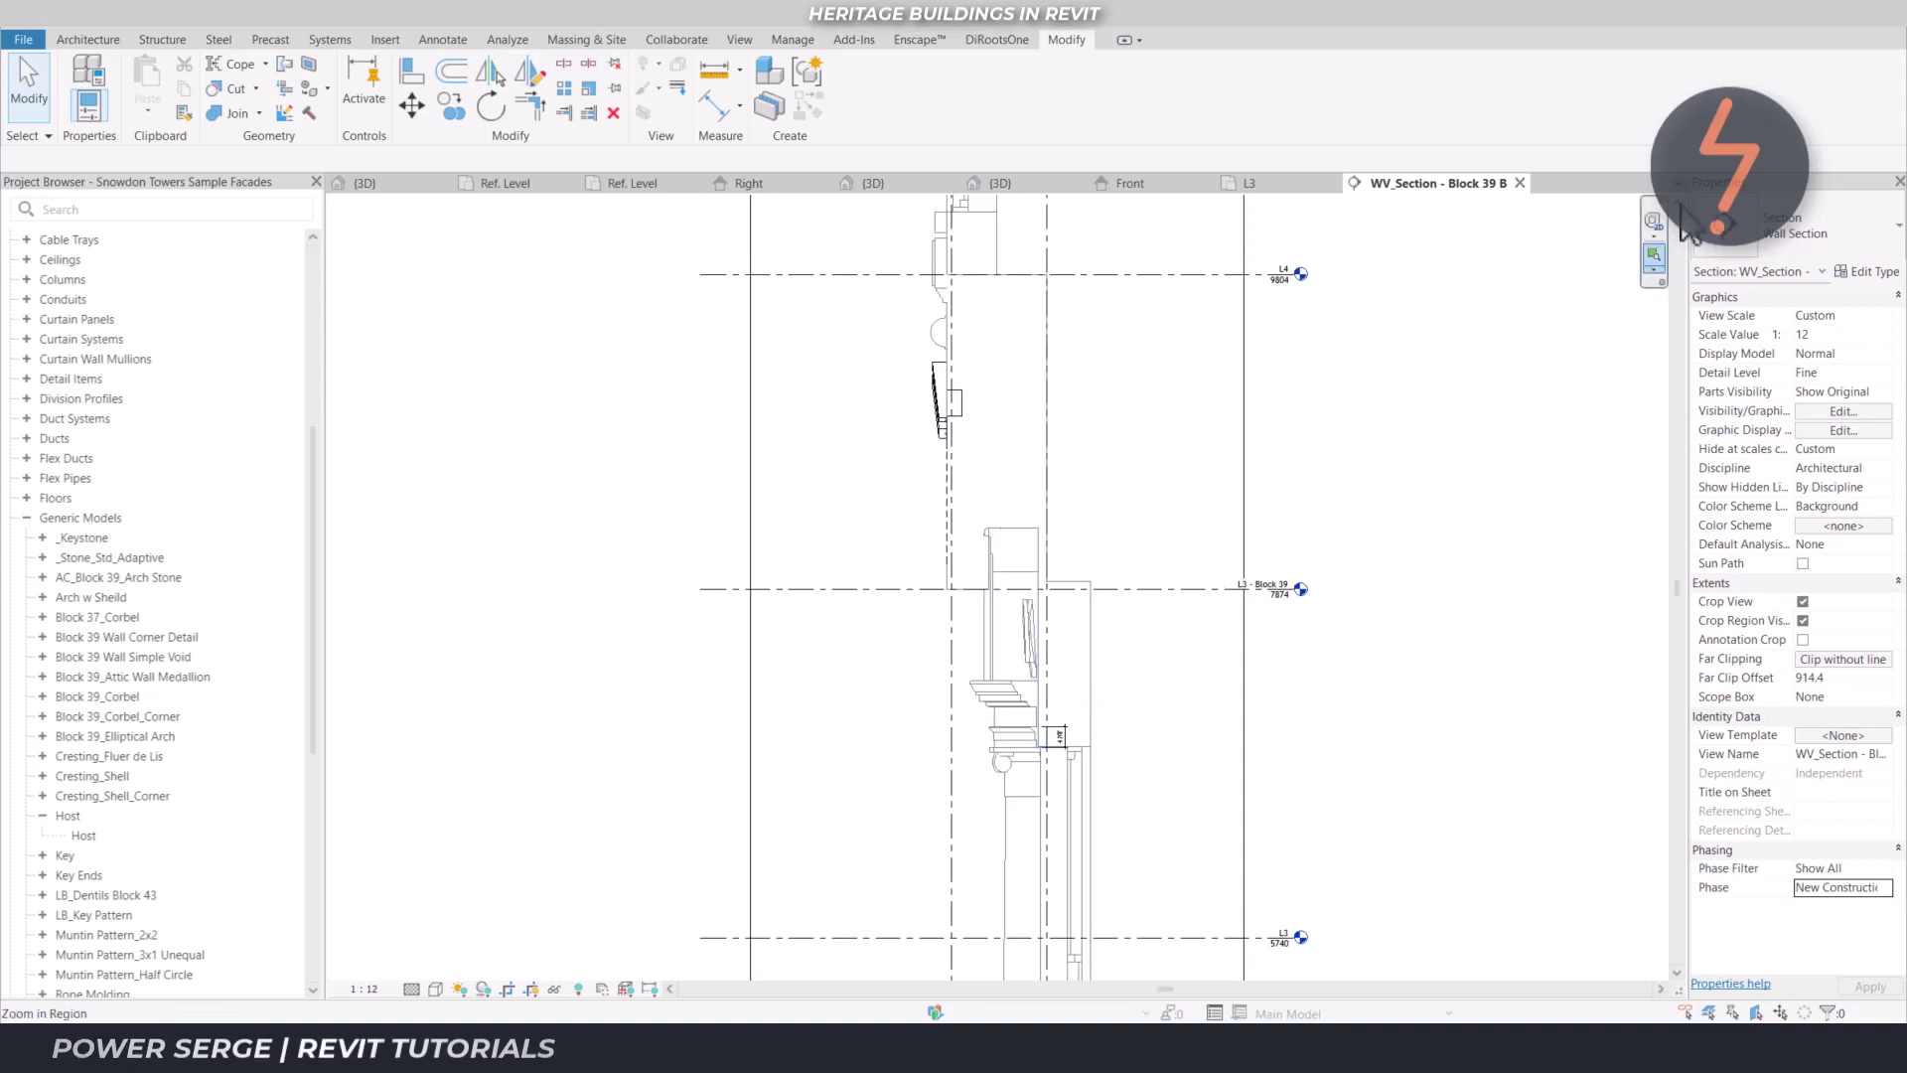
{"action": "scroll", "coordinate": [993, 586], "scroll_direction": "up", "scroll_amount": 6, "text": "ctrl"}
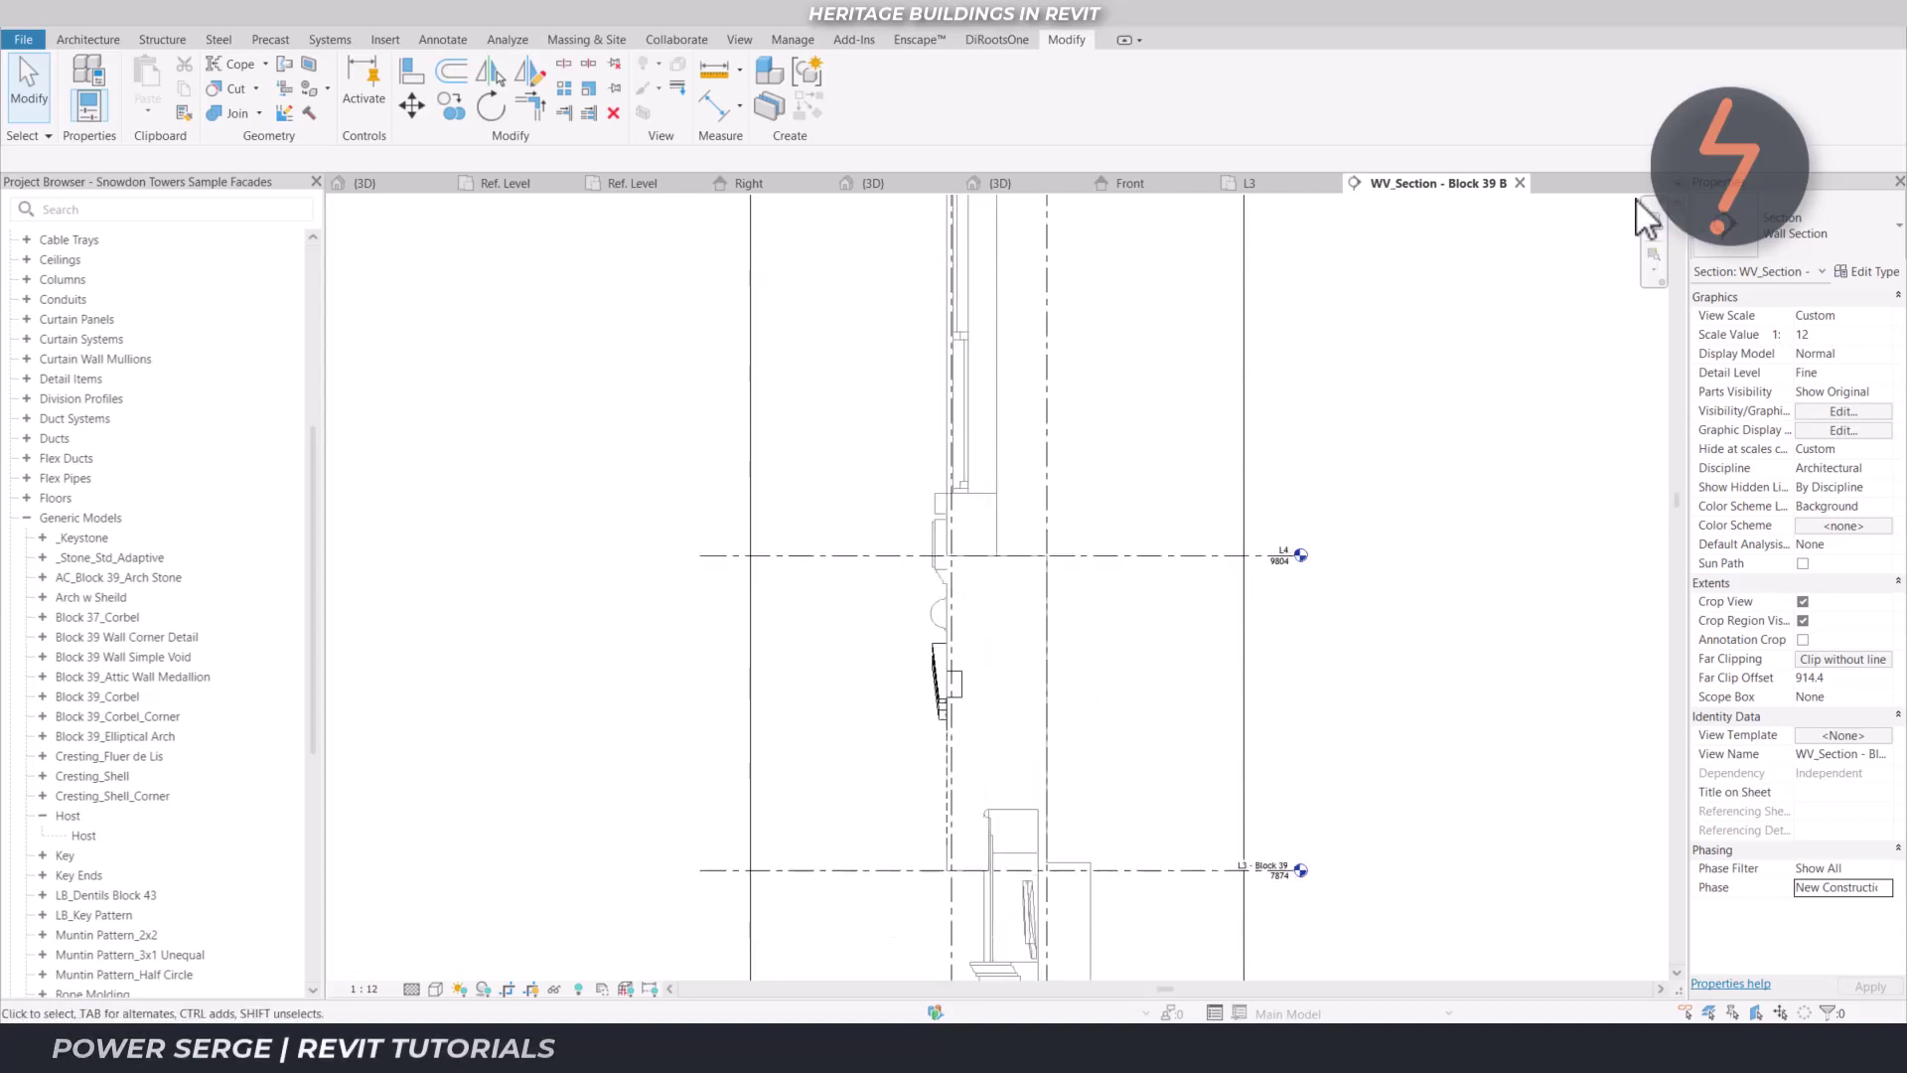
Measure the wall thickness as 304.8, then return to the Host family's Front elevation
{"action": "left_click", "coordinate": [711, 81]}
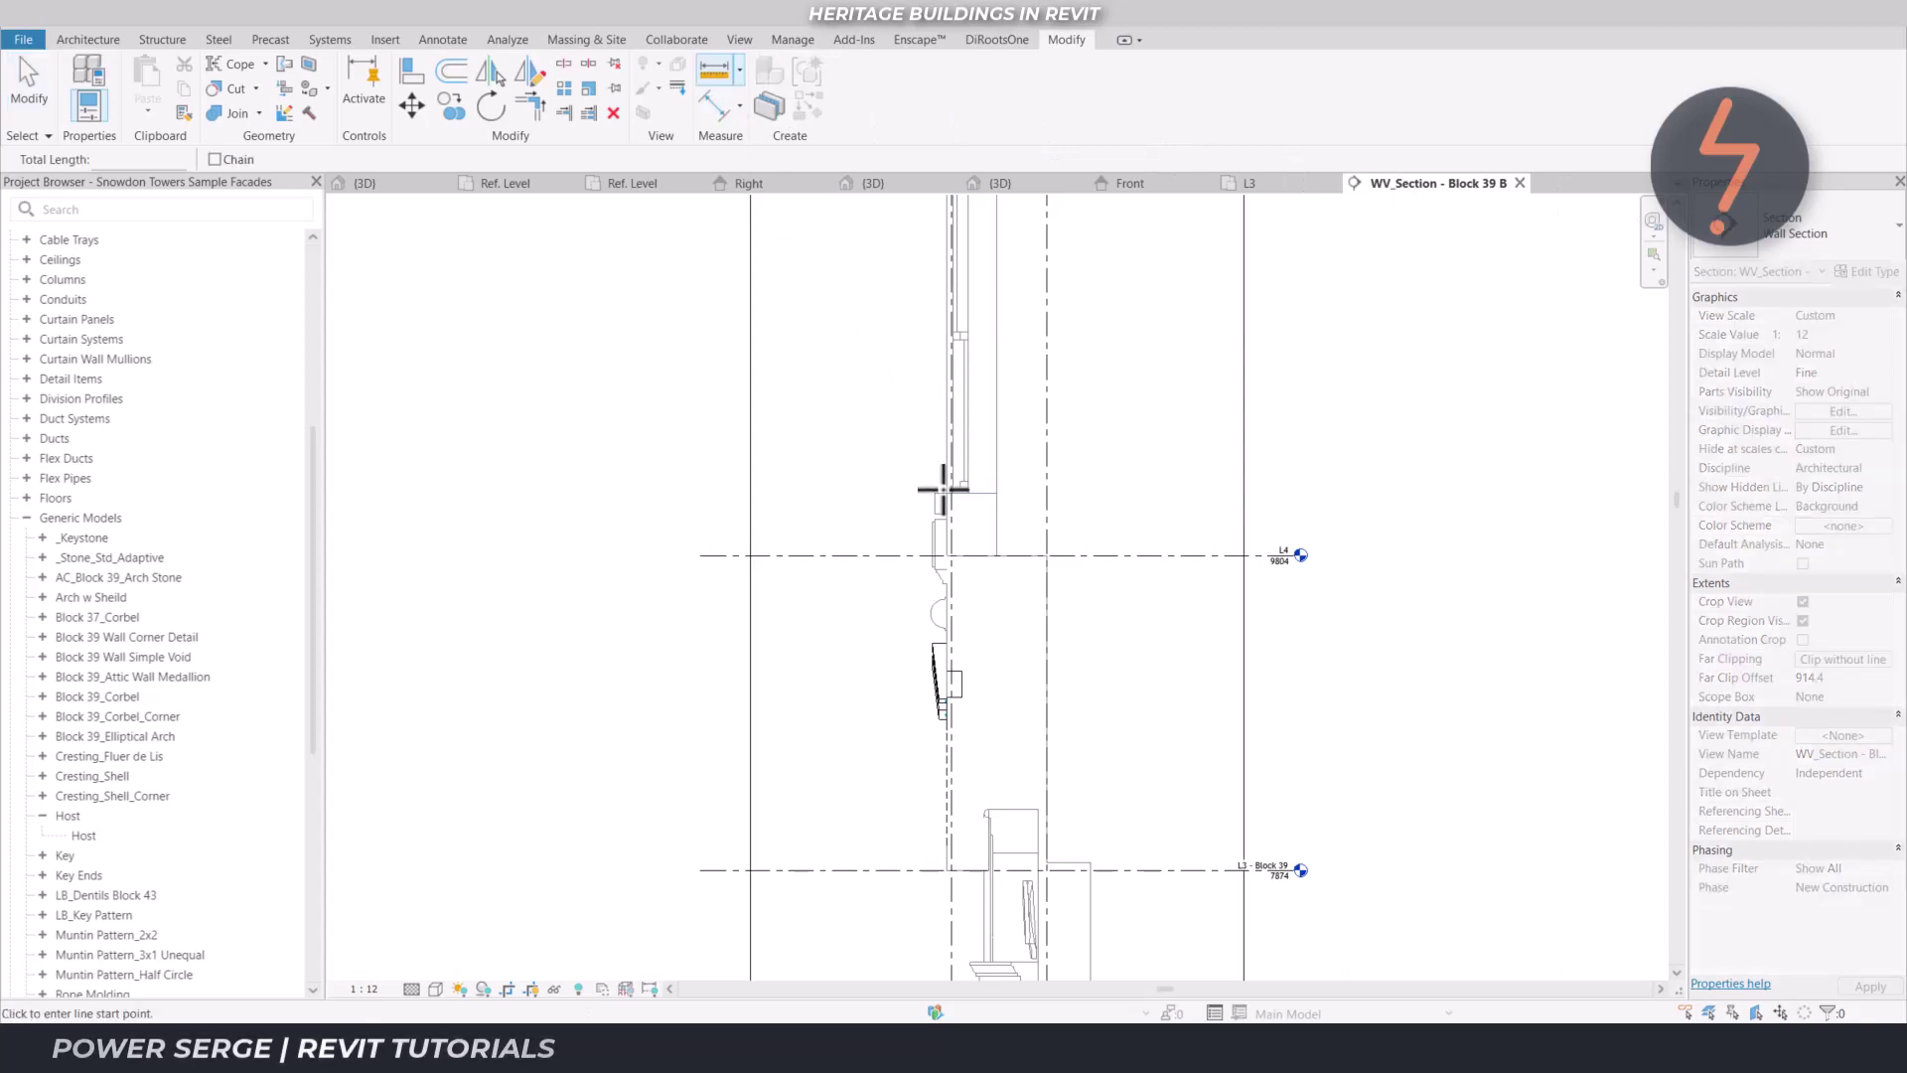
{"action": "left_click", "coordinate": [945, 492]}
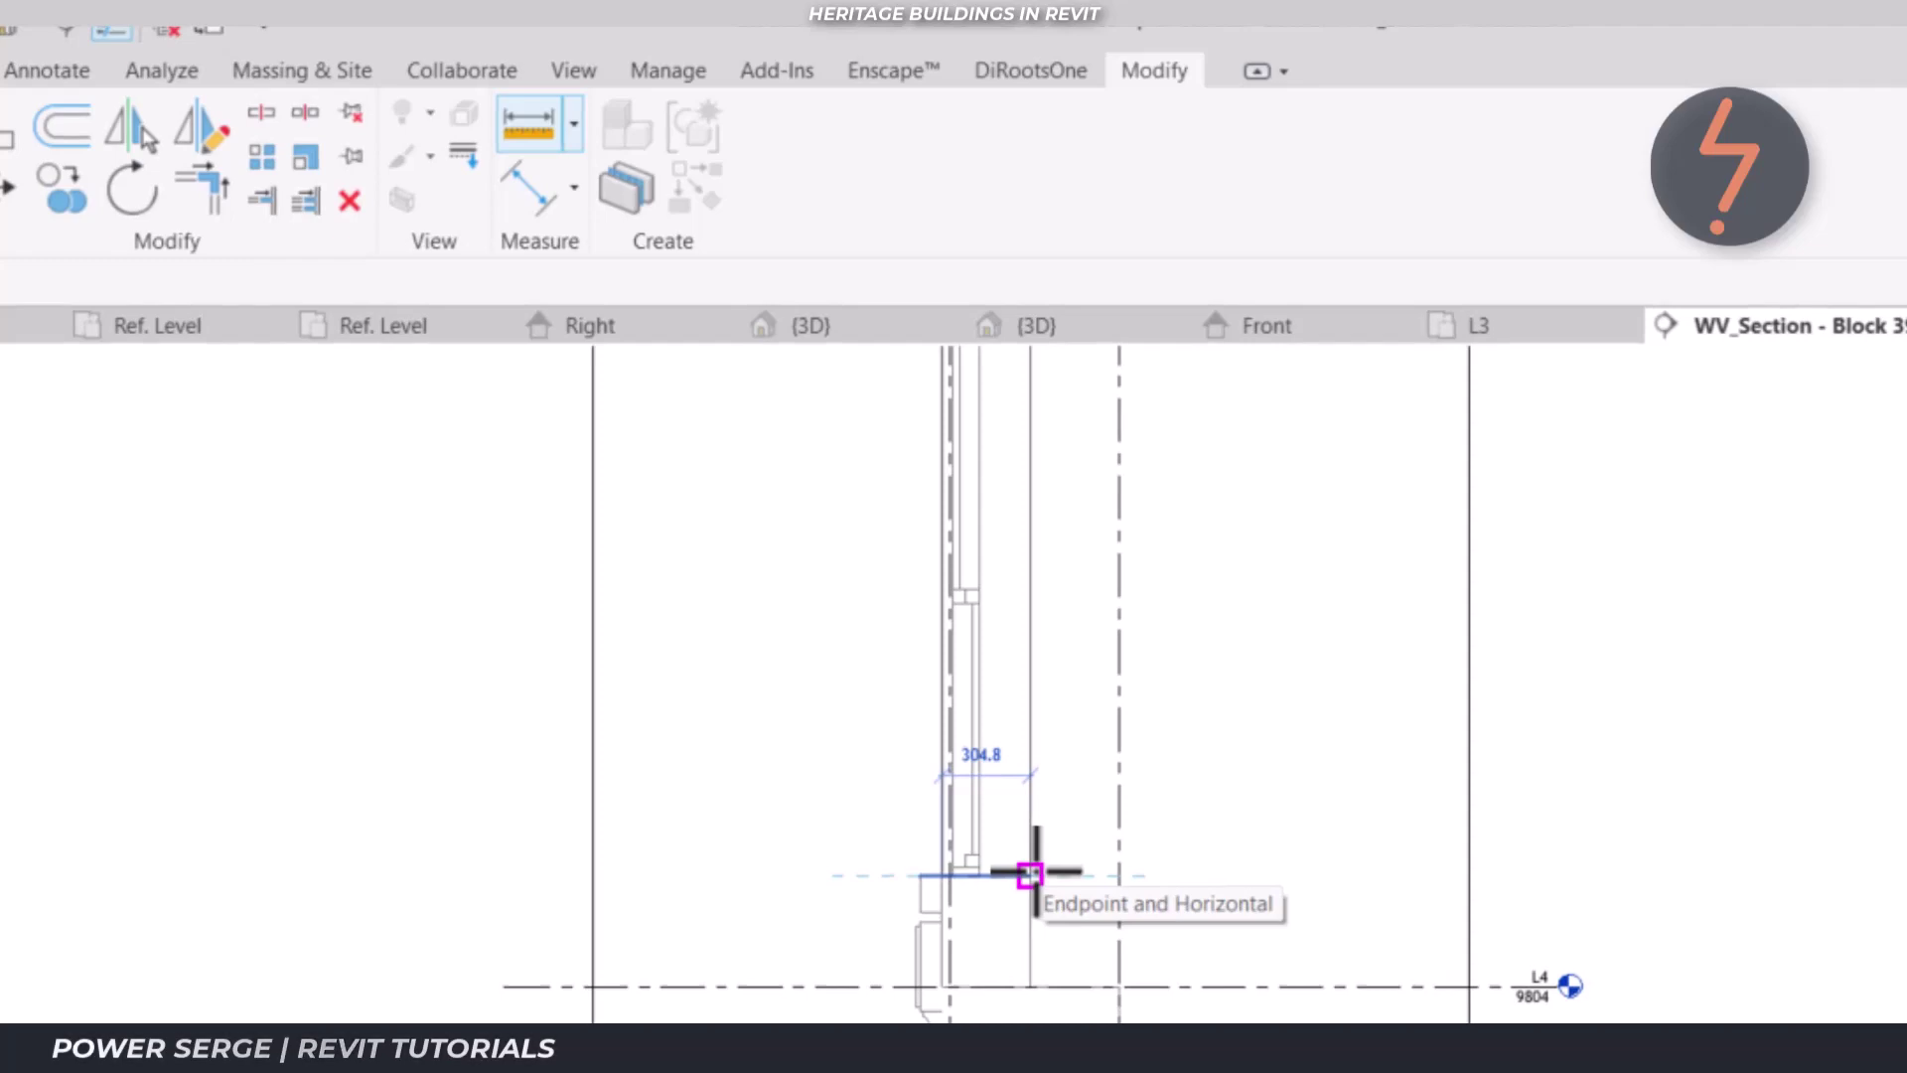
{"action": "key", "text": "Escape"}
{"action": "key", "text": "Escape"}
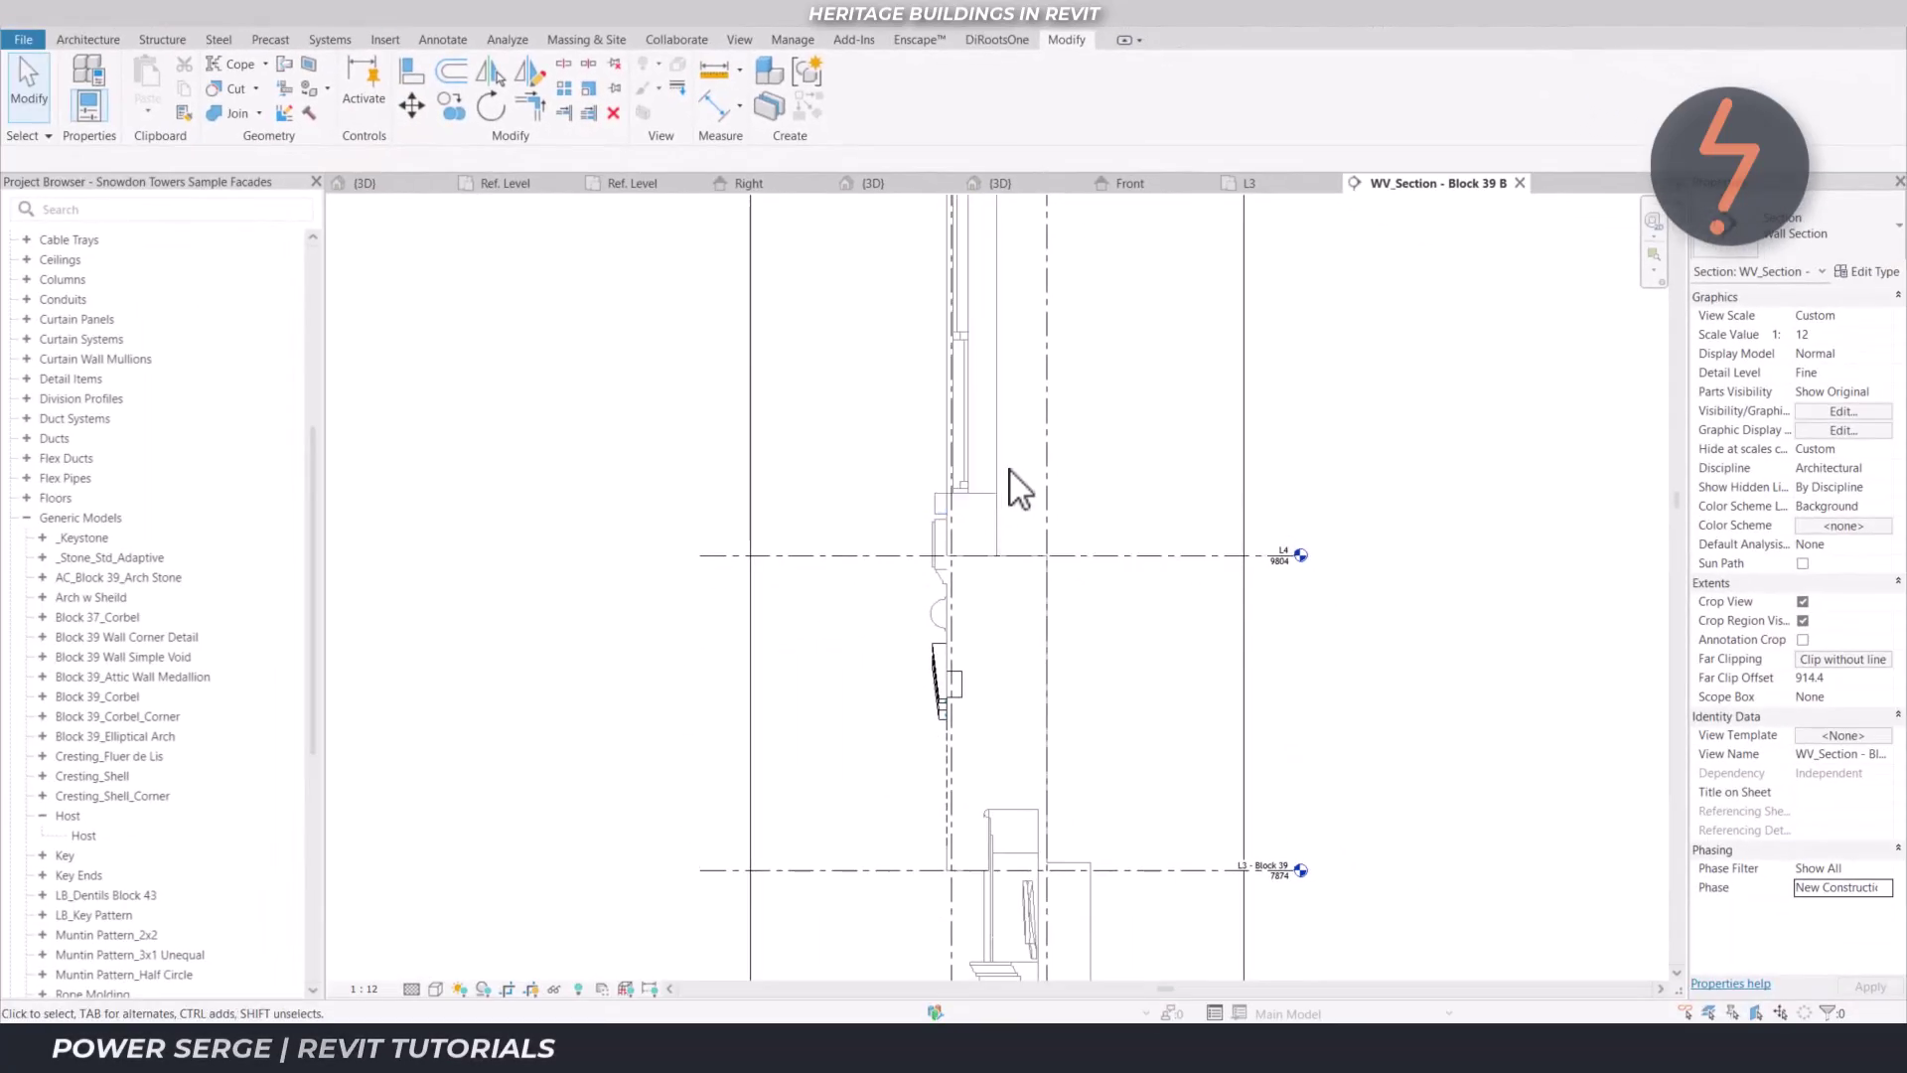
{"action": "left_click", "coordinate": [1130, 185]}
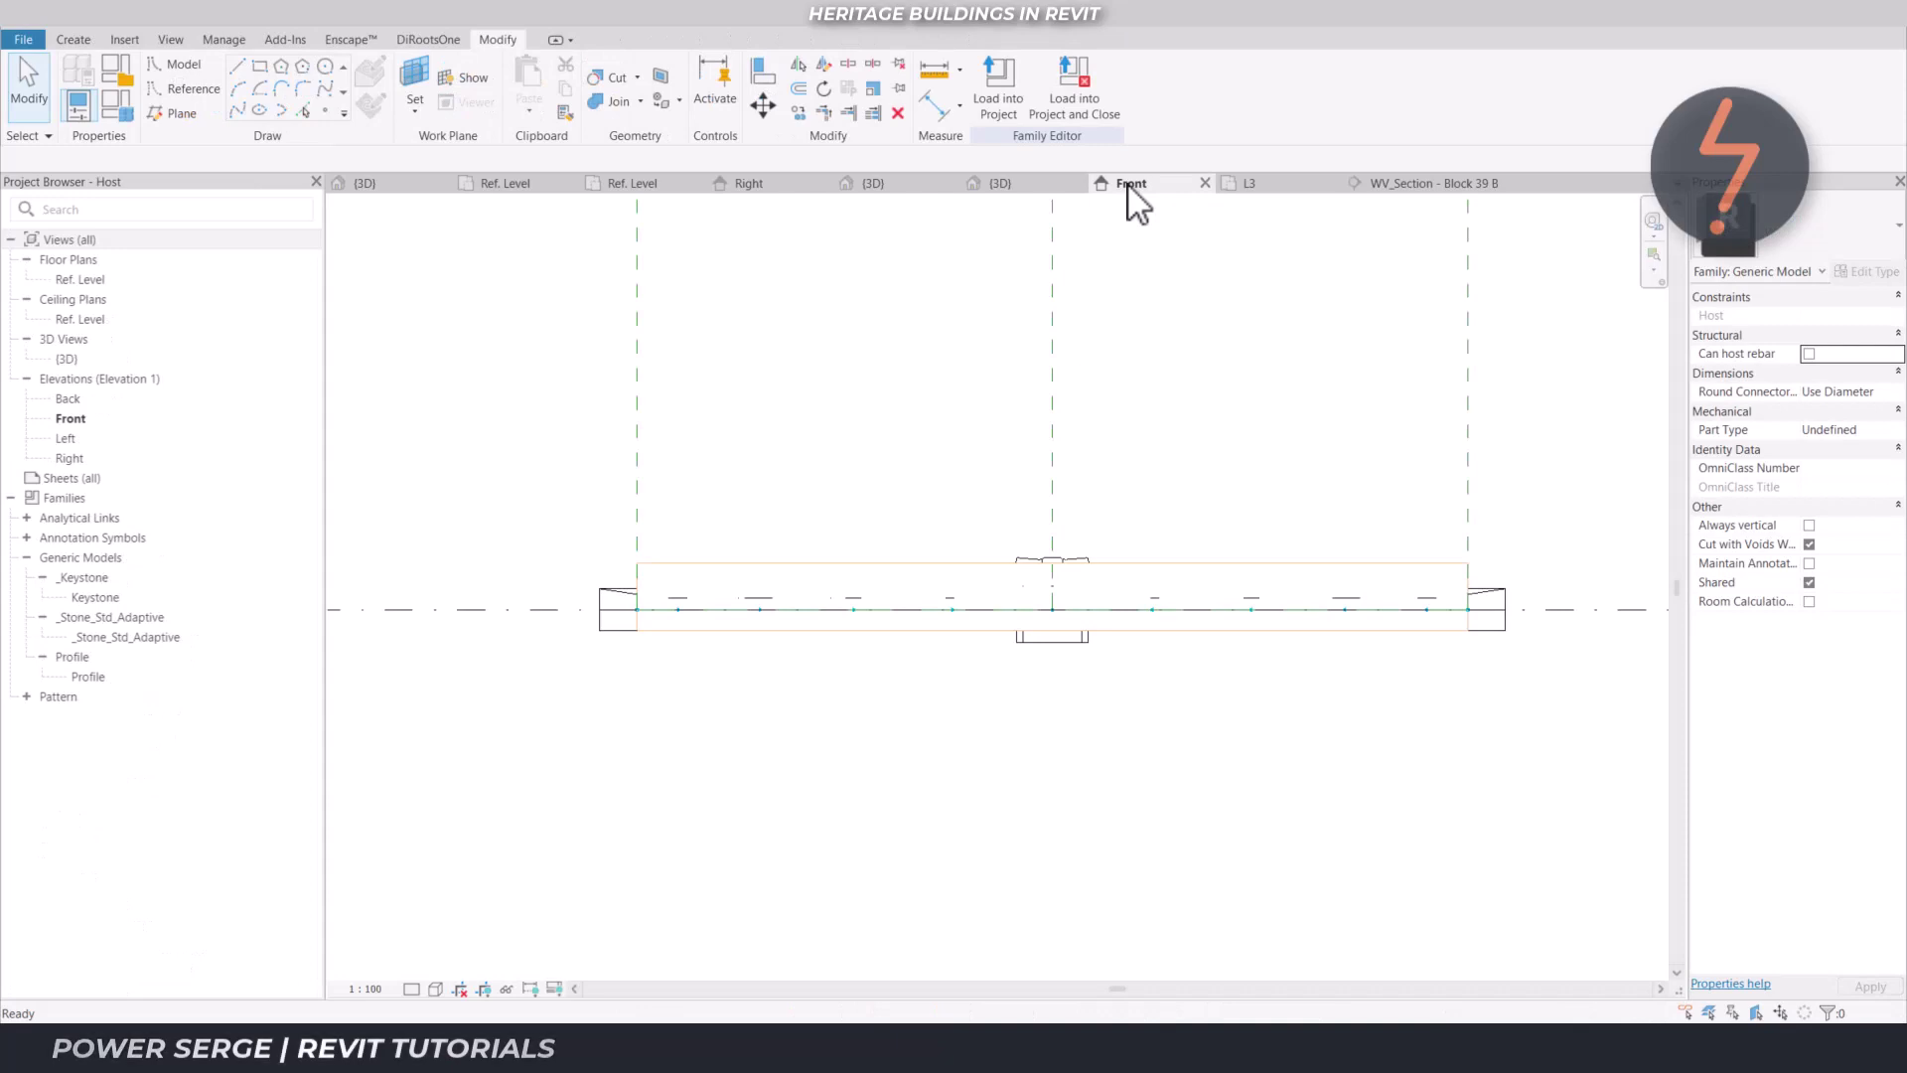
Set the Host void's Negative Offset to 305
{"action": "left_click", "coordinate": [845, 559]}
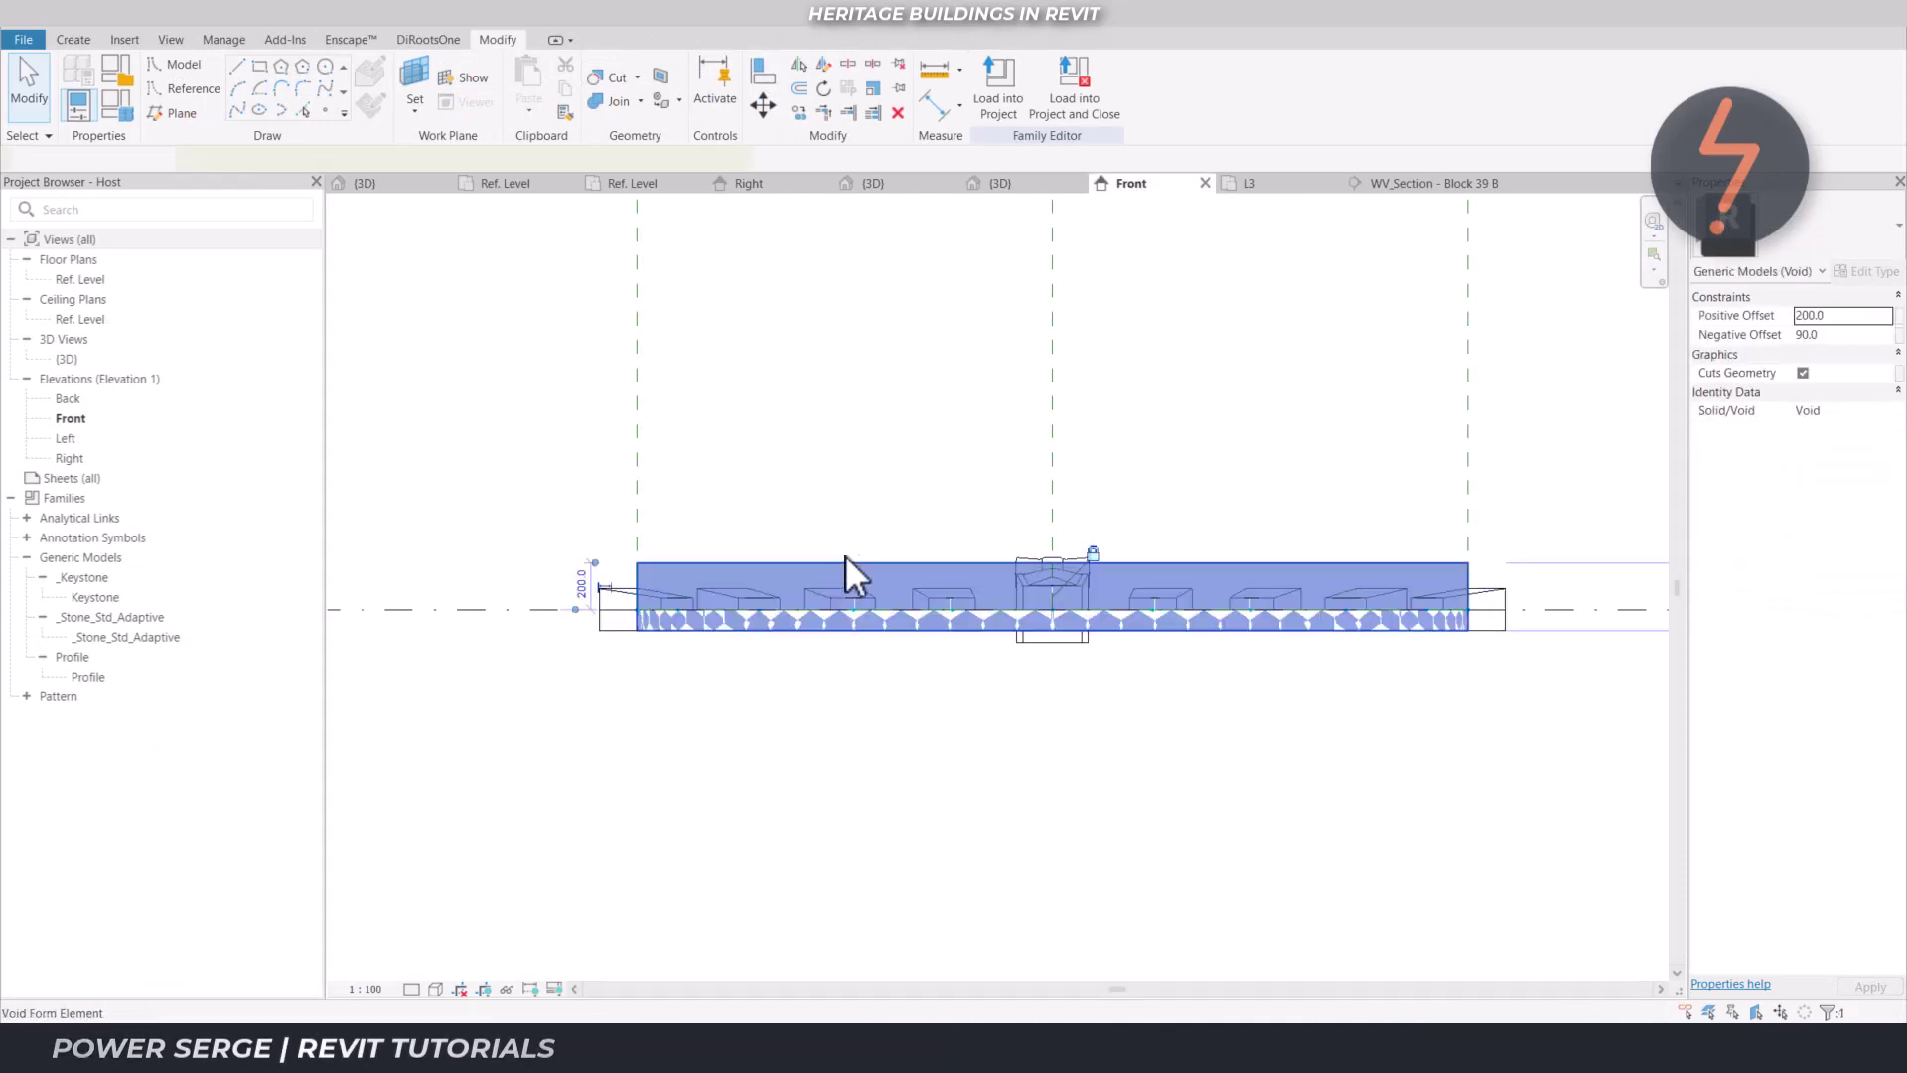
{"action": "left_click", "coordinate": [1836, 337]}
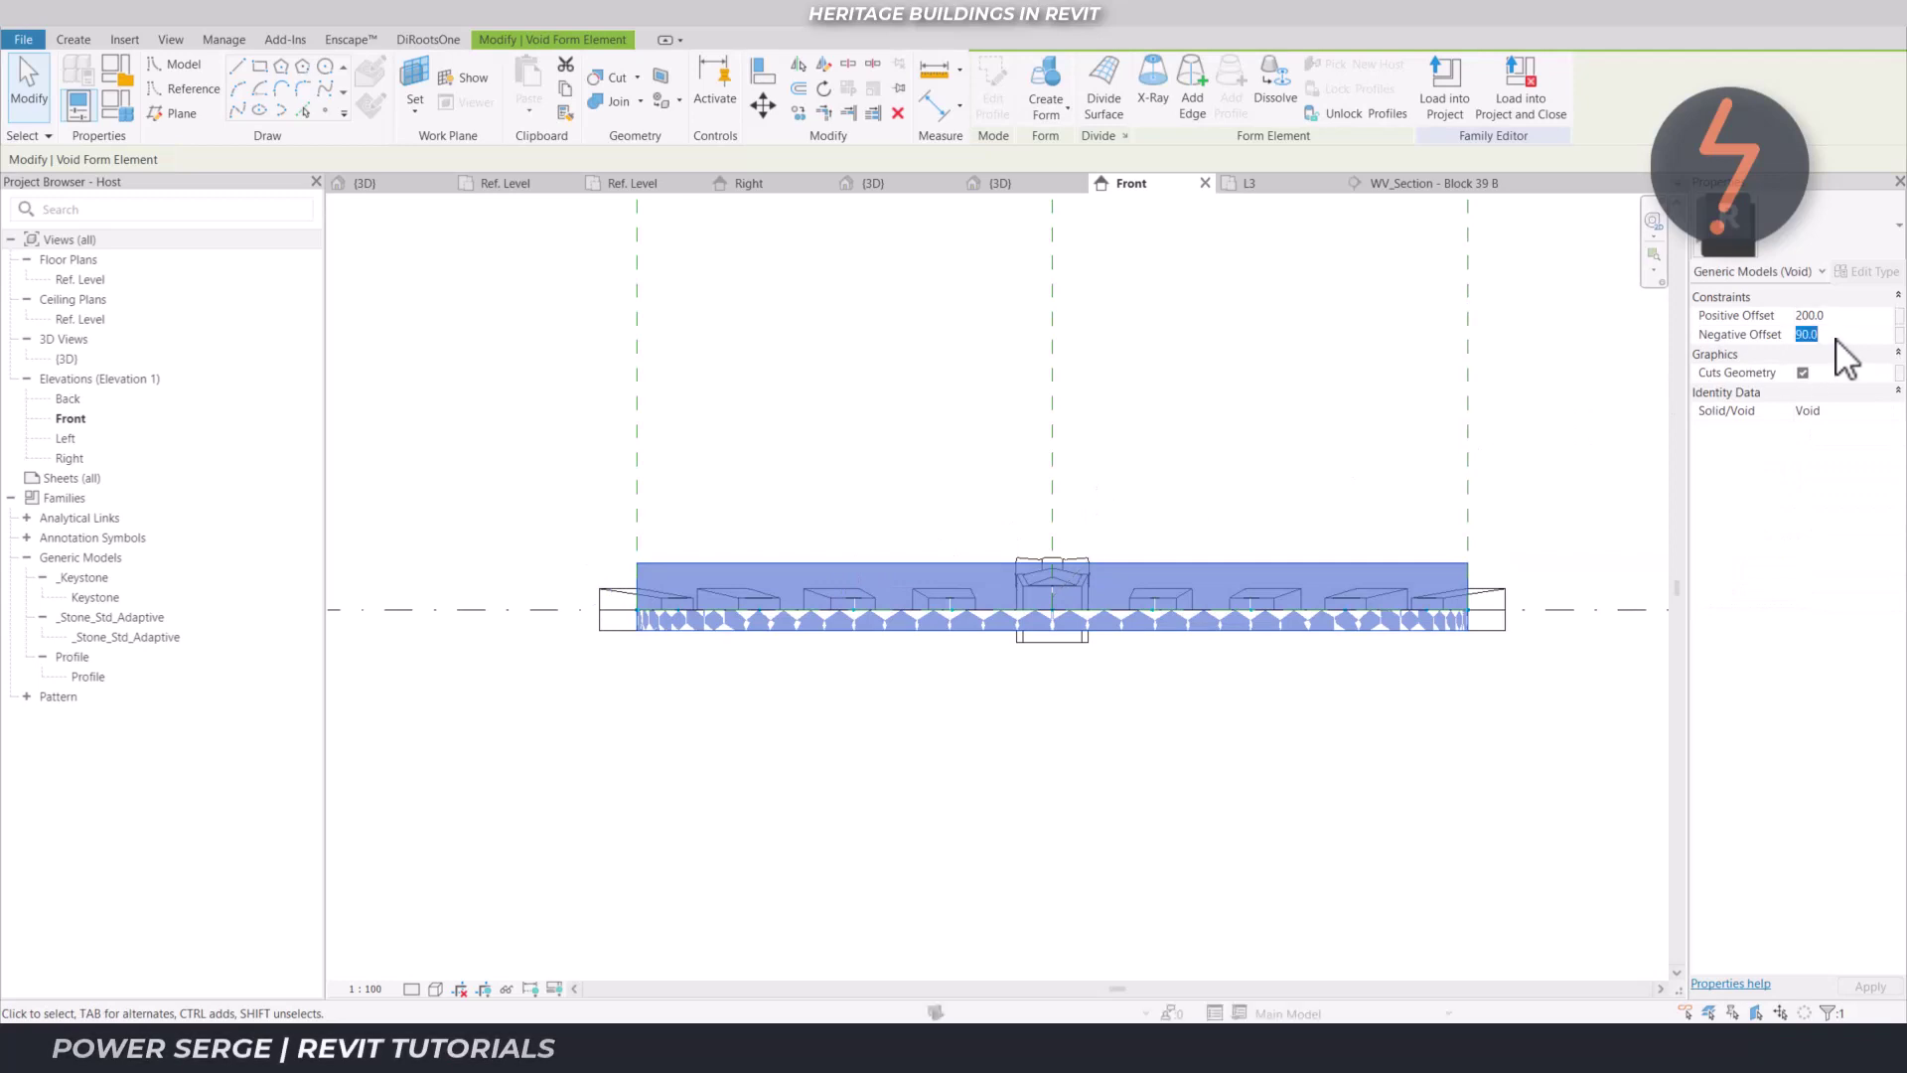
{"action": "type", "text": "305"}
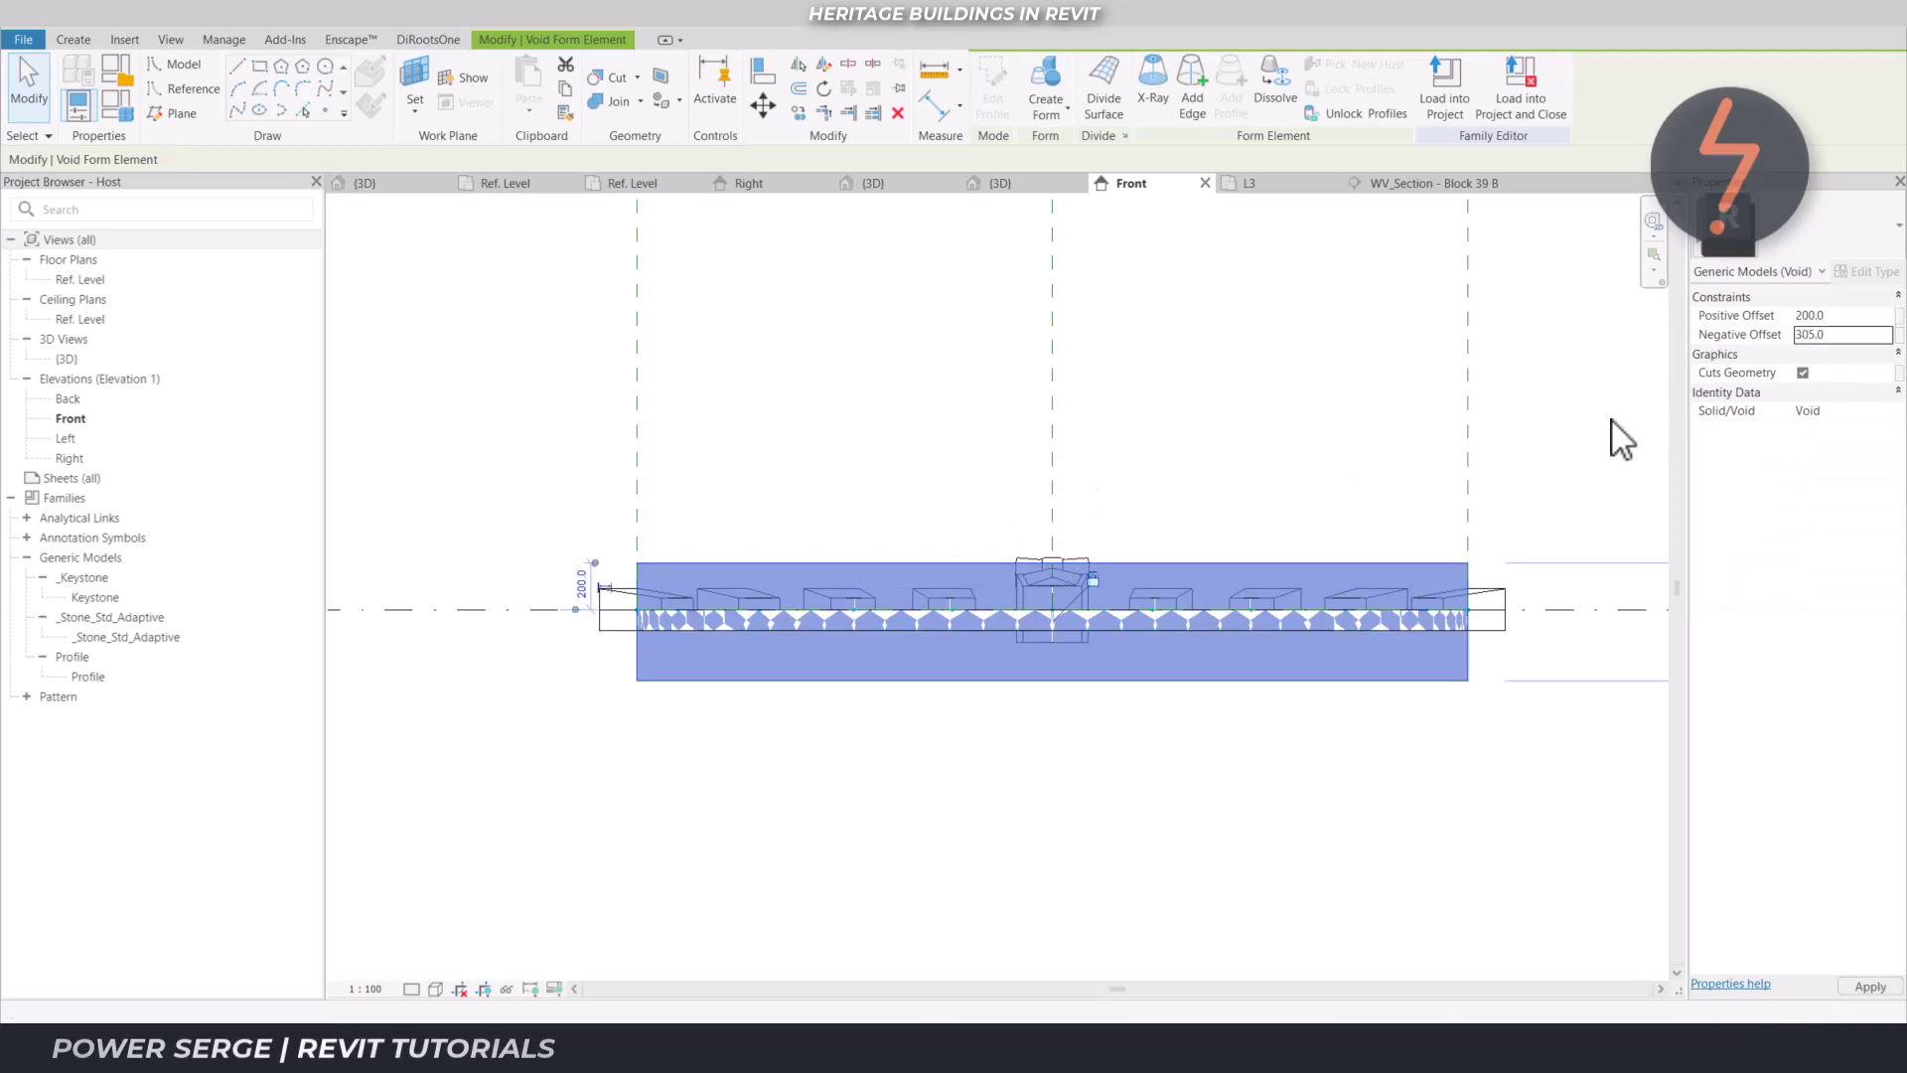
{"action": "left_click", "coordinate": [1609, 425]}
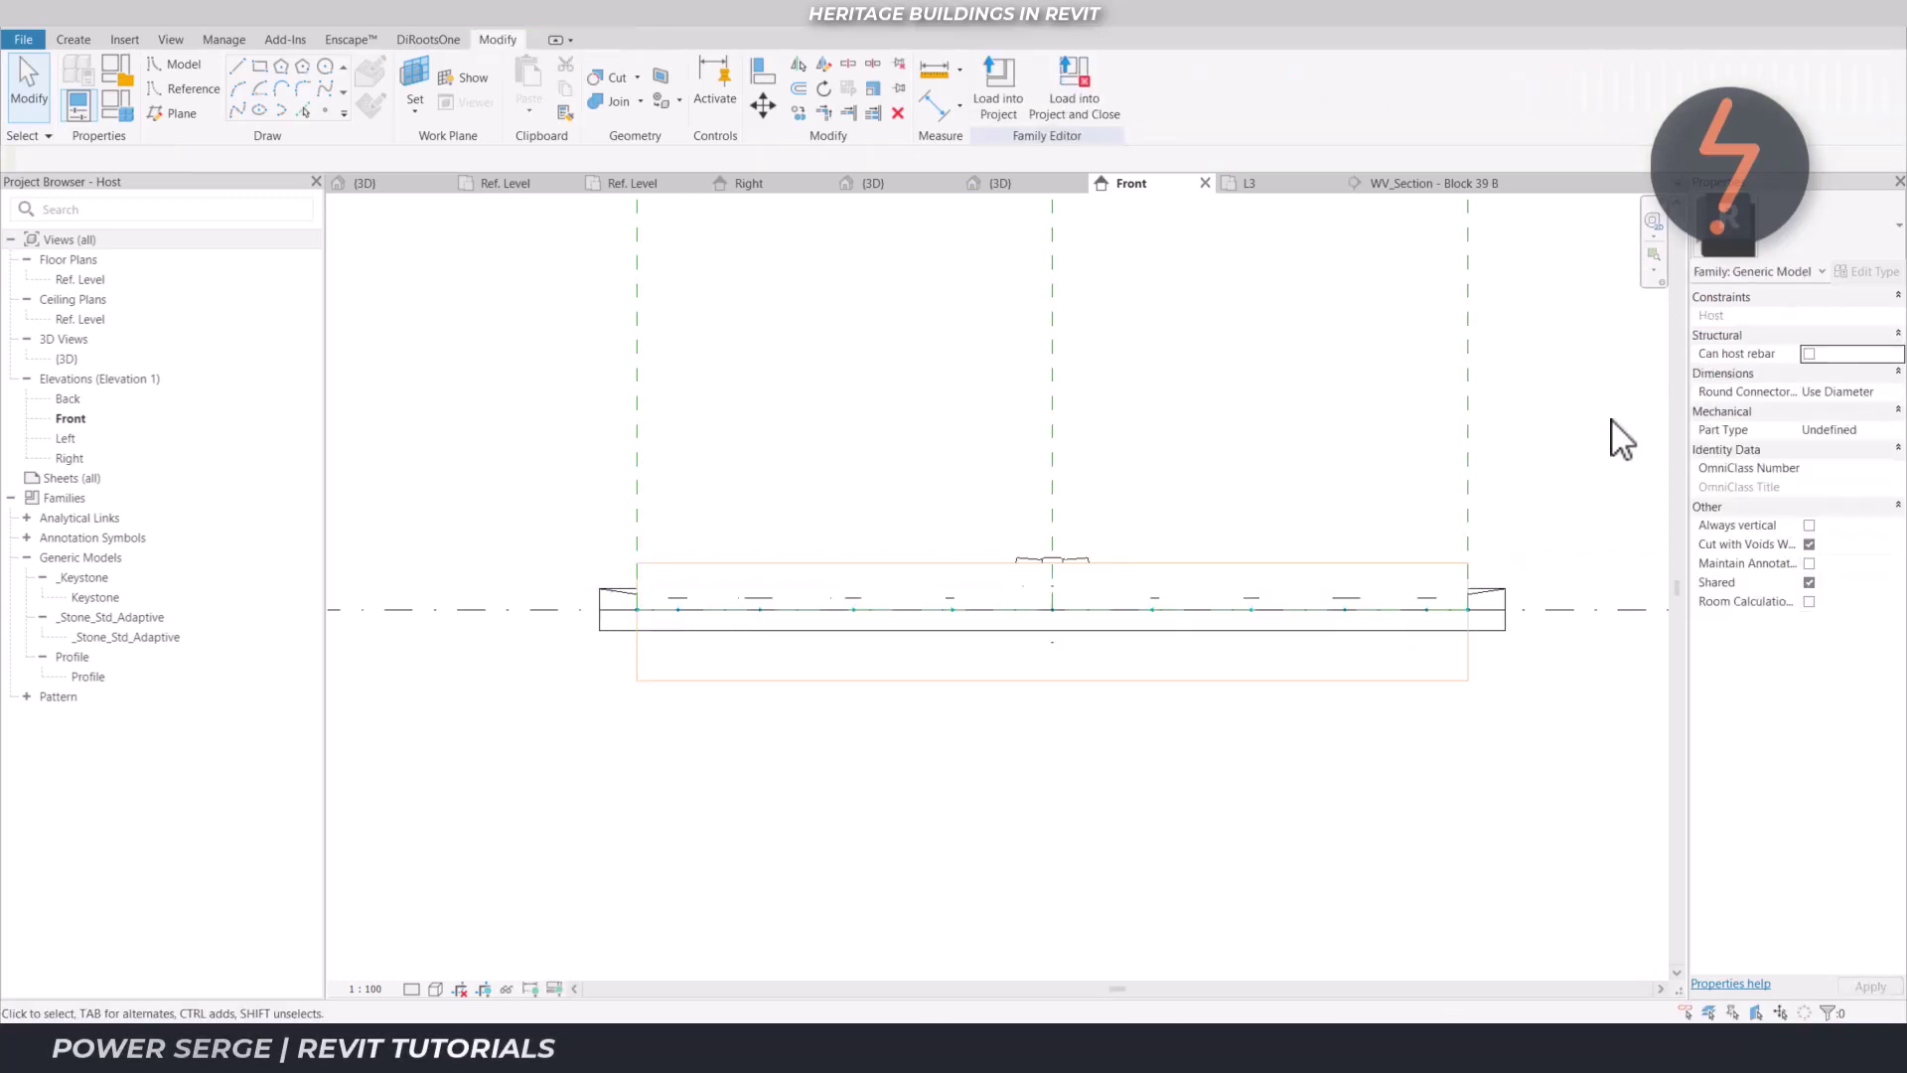
Load Host into Snowdon Towers, overwriting the existing version and its parameter values
{"action": "left_click", "coordinate": [997, 99]}
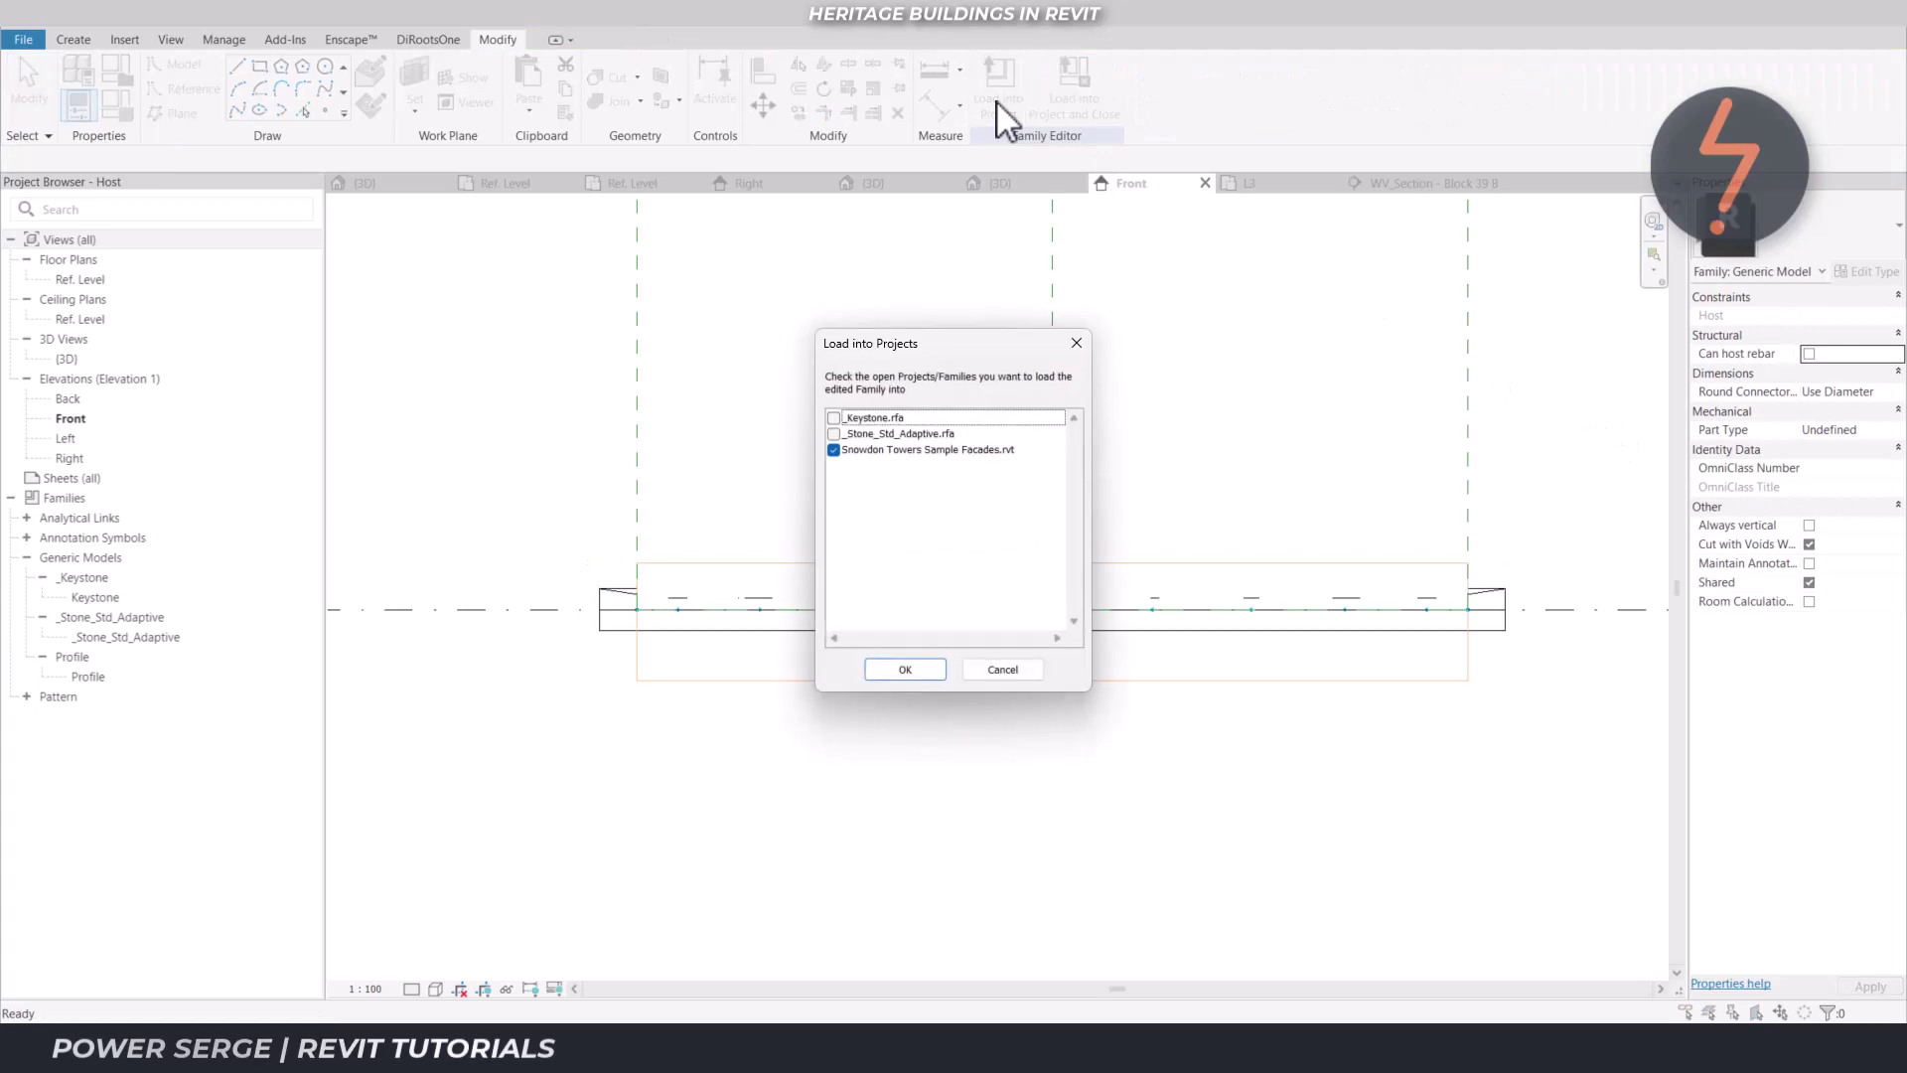
{"action": "left_click", "coordinate": [926, 670]}
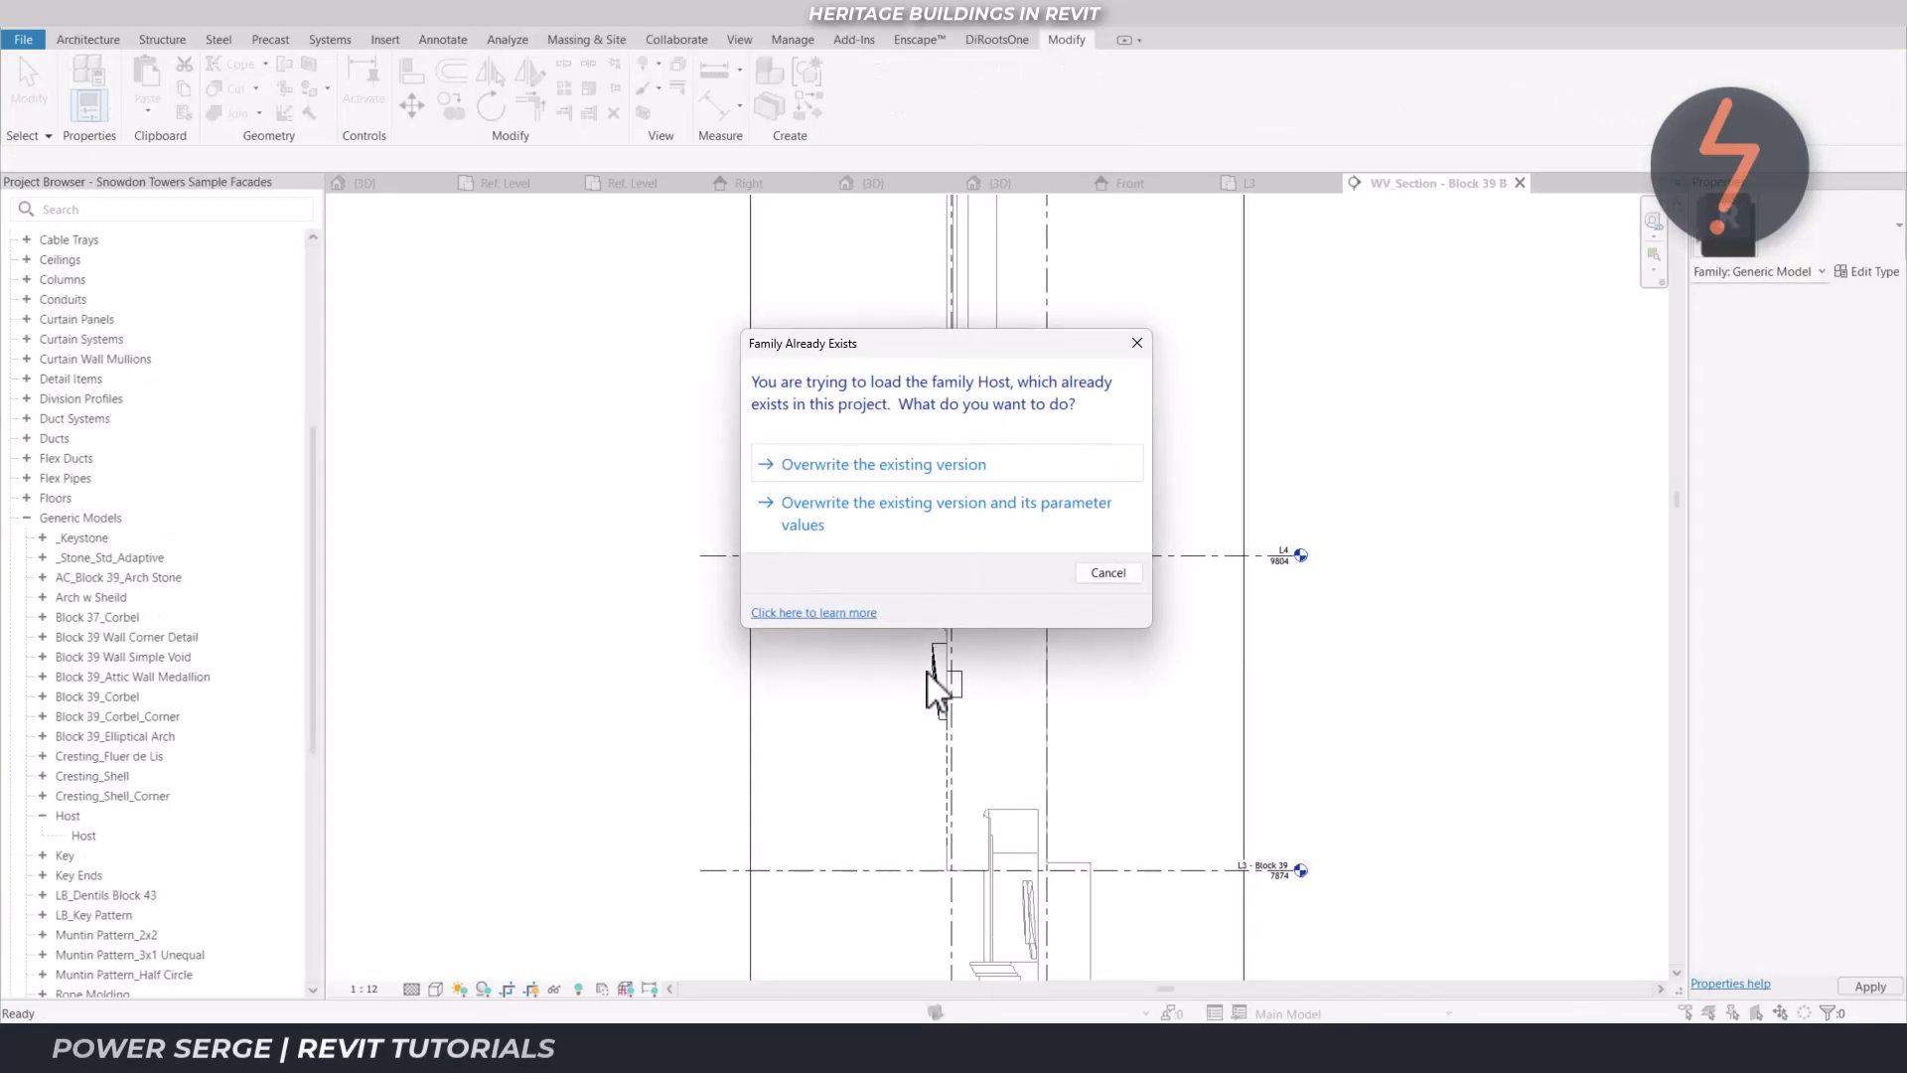
{"action": "left_click", "coordinate": [919, 523]}
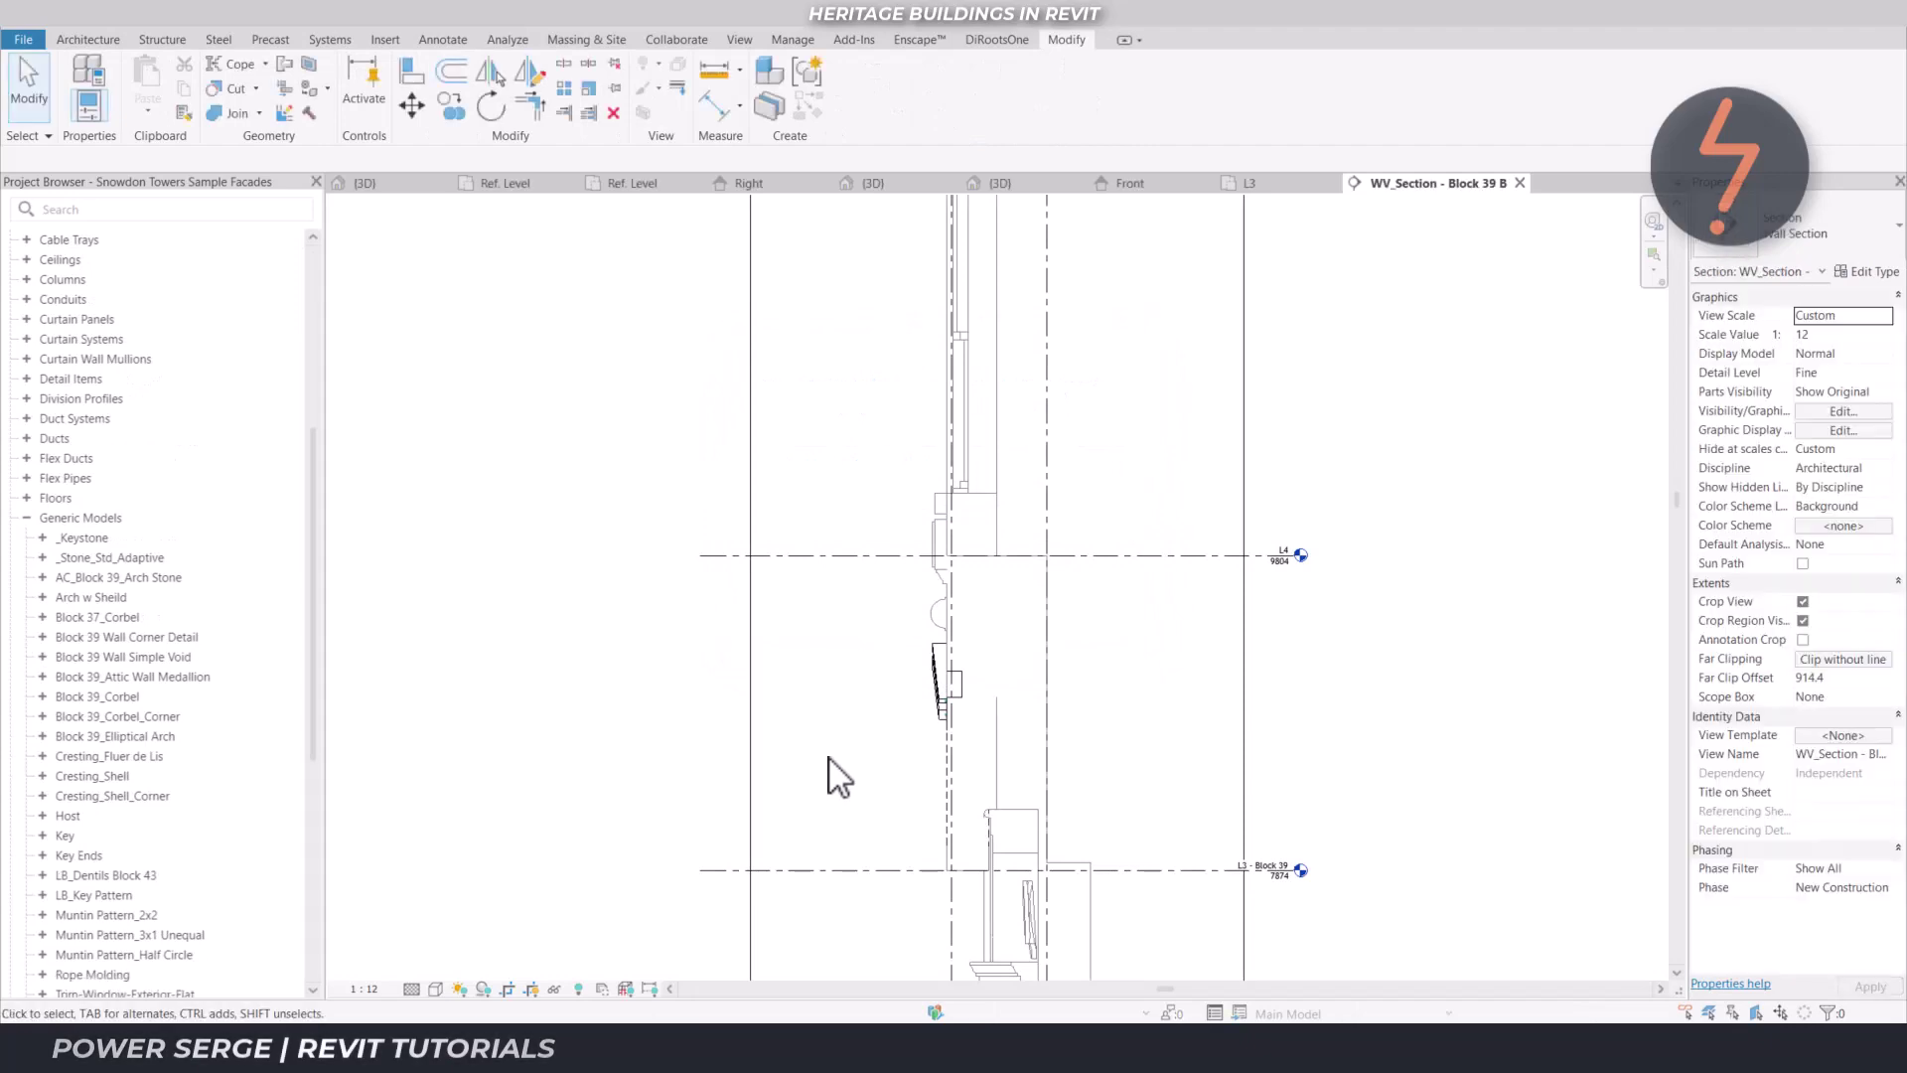
Switch views until the Host family's arch shows in its own 3D view
{"action": "left_click", "coordinate": [396, 187]}
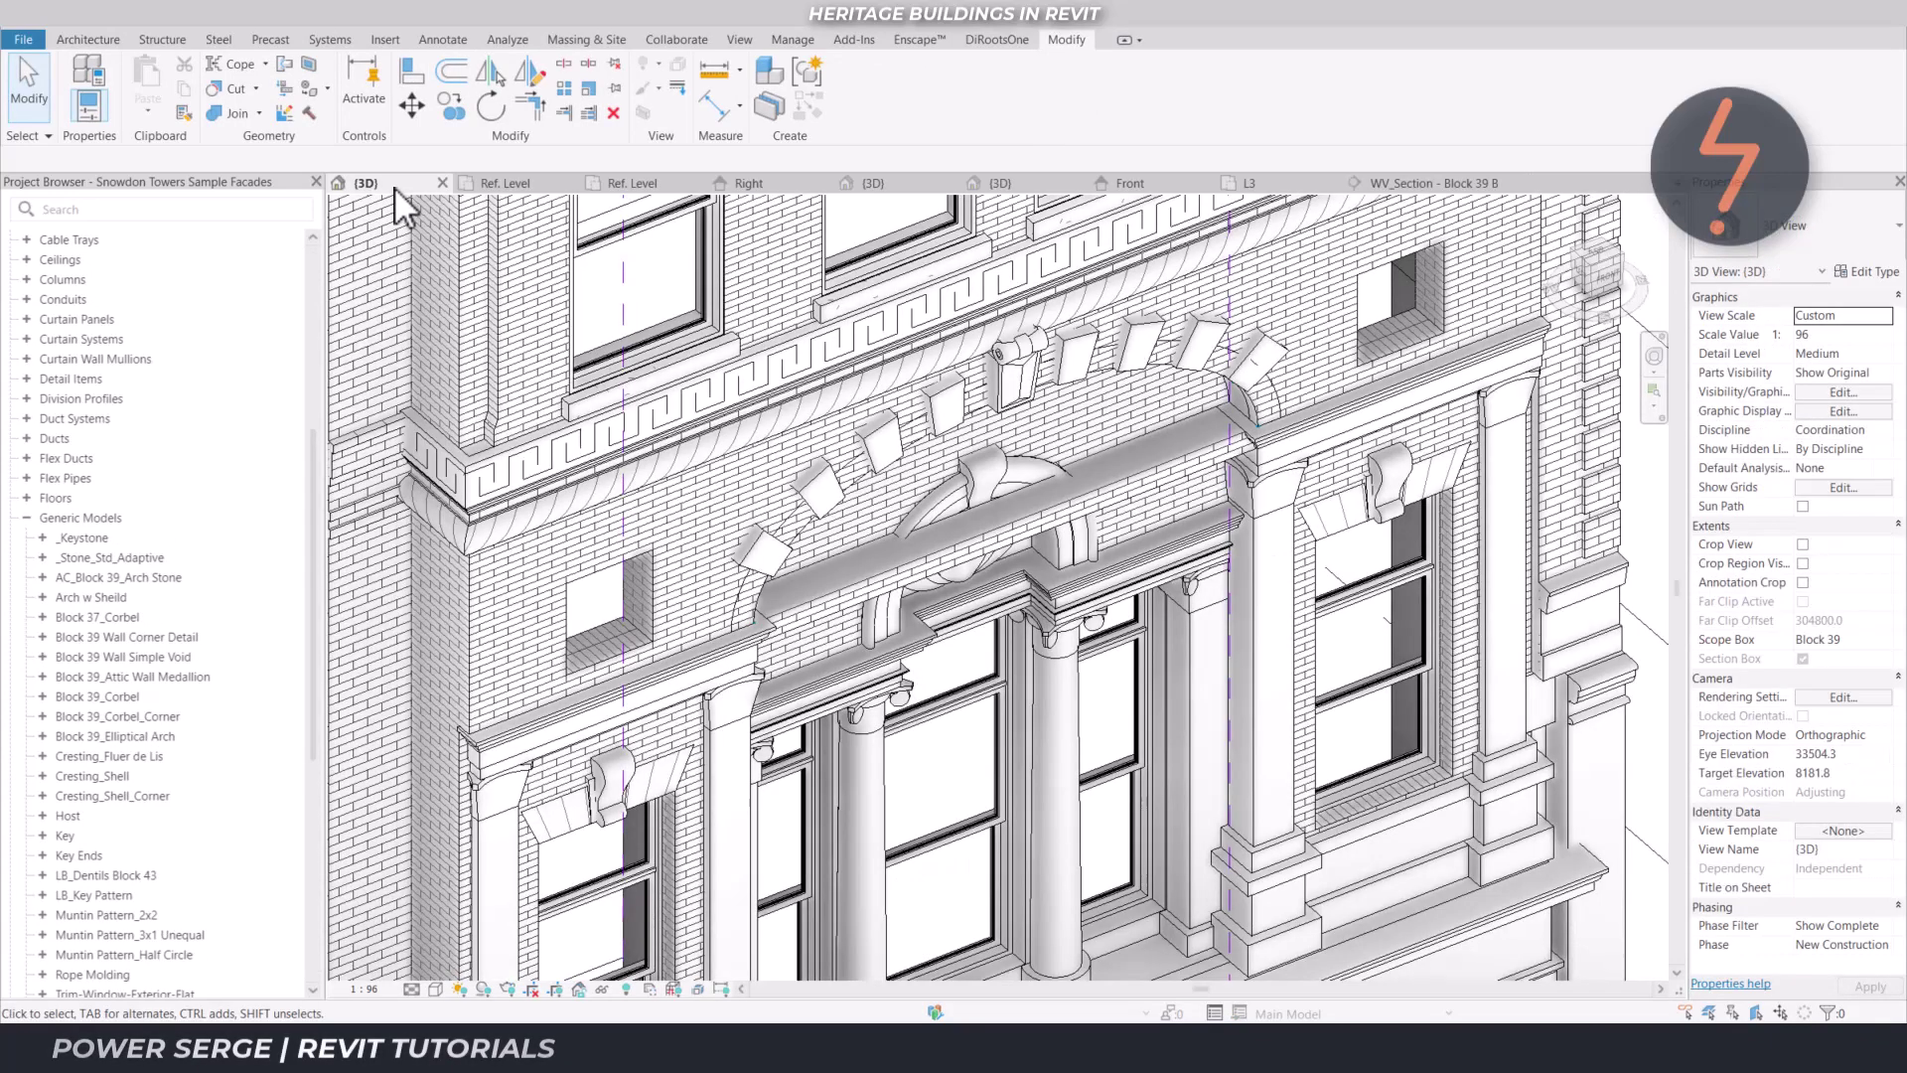
{"action": "left_click", "coordinate": [528, 188]}
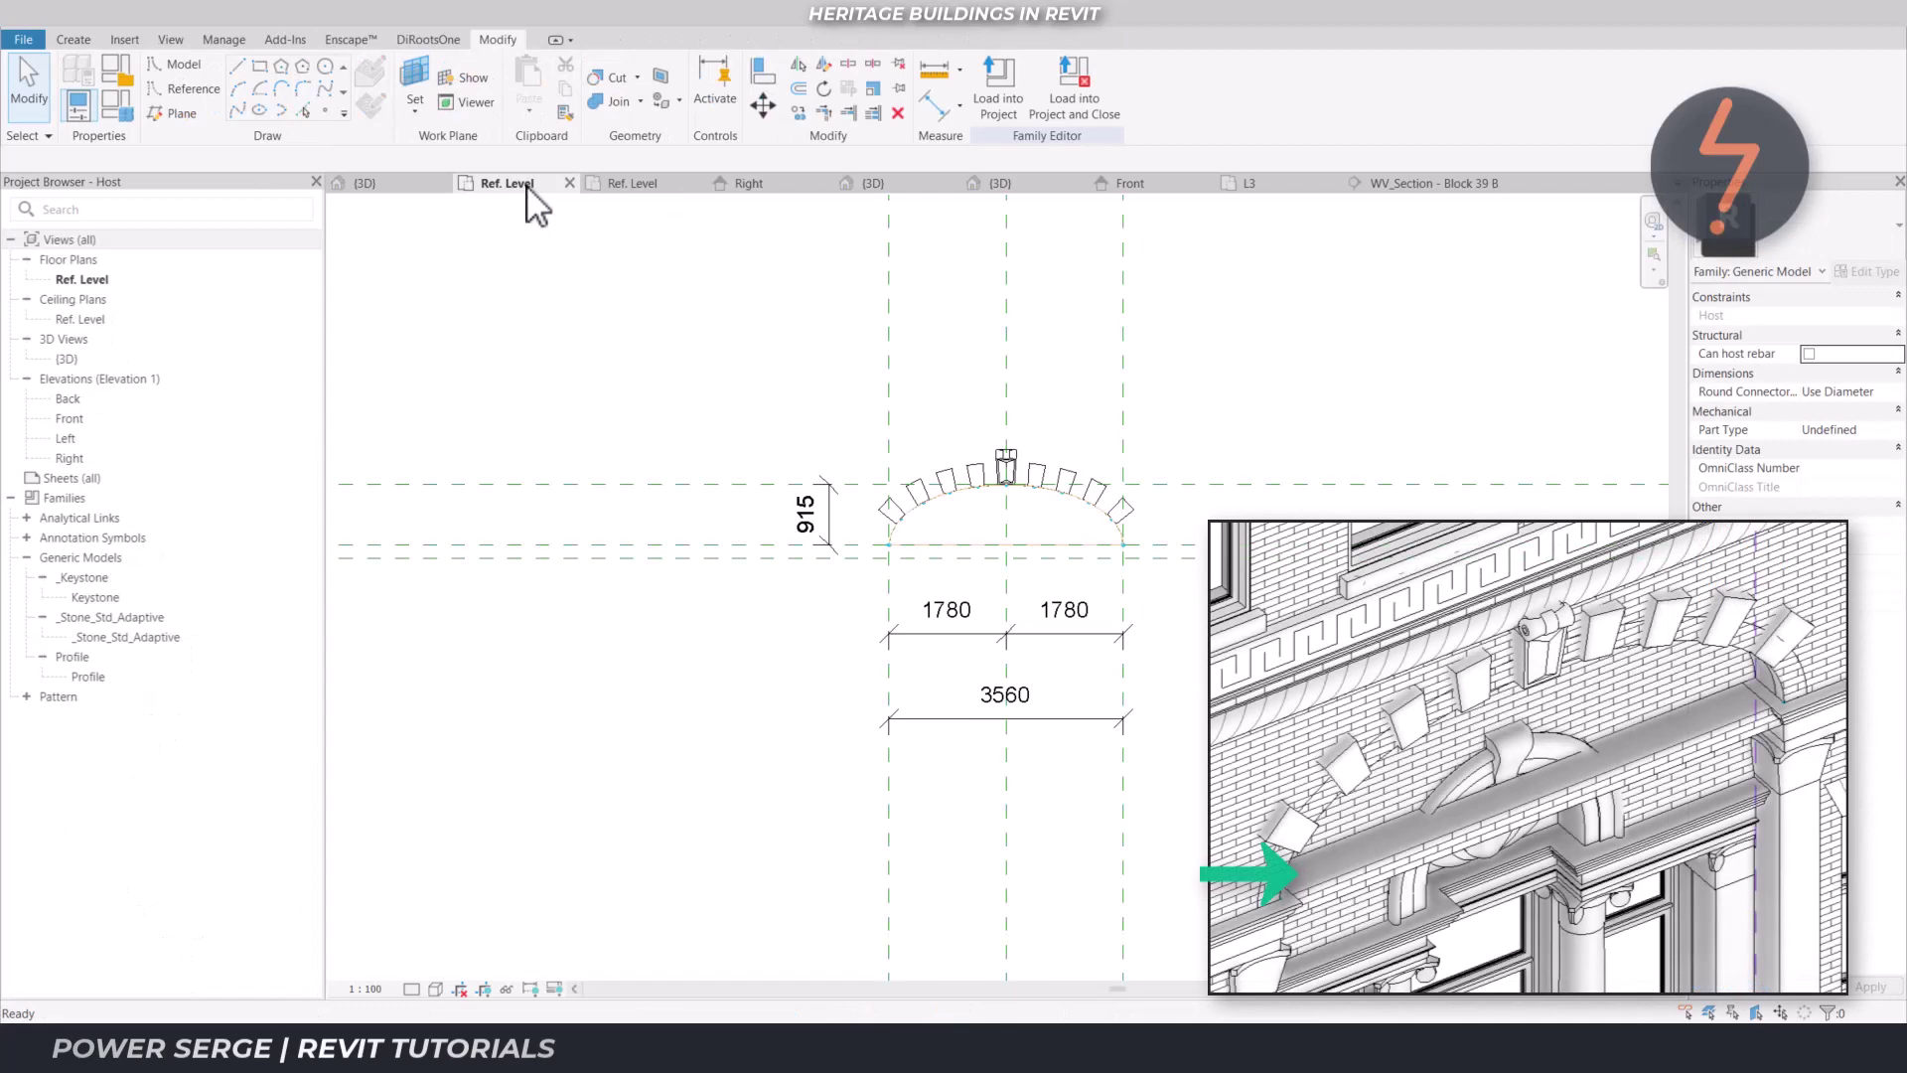
{"action": "left_click", "coordinate": [429, 29]}
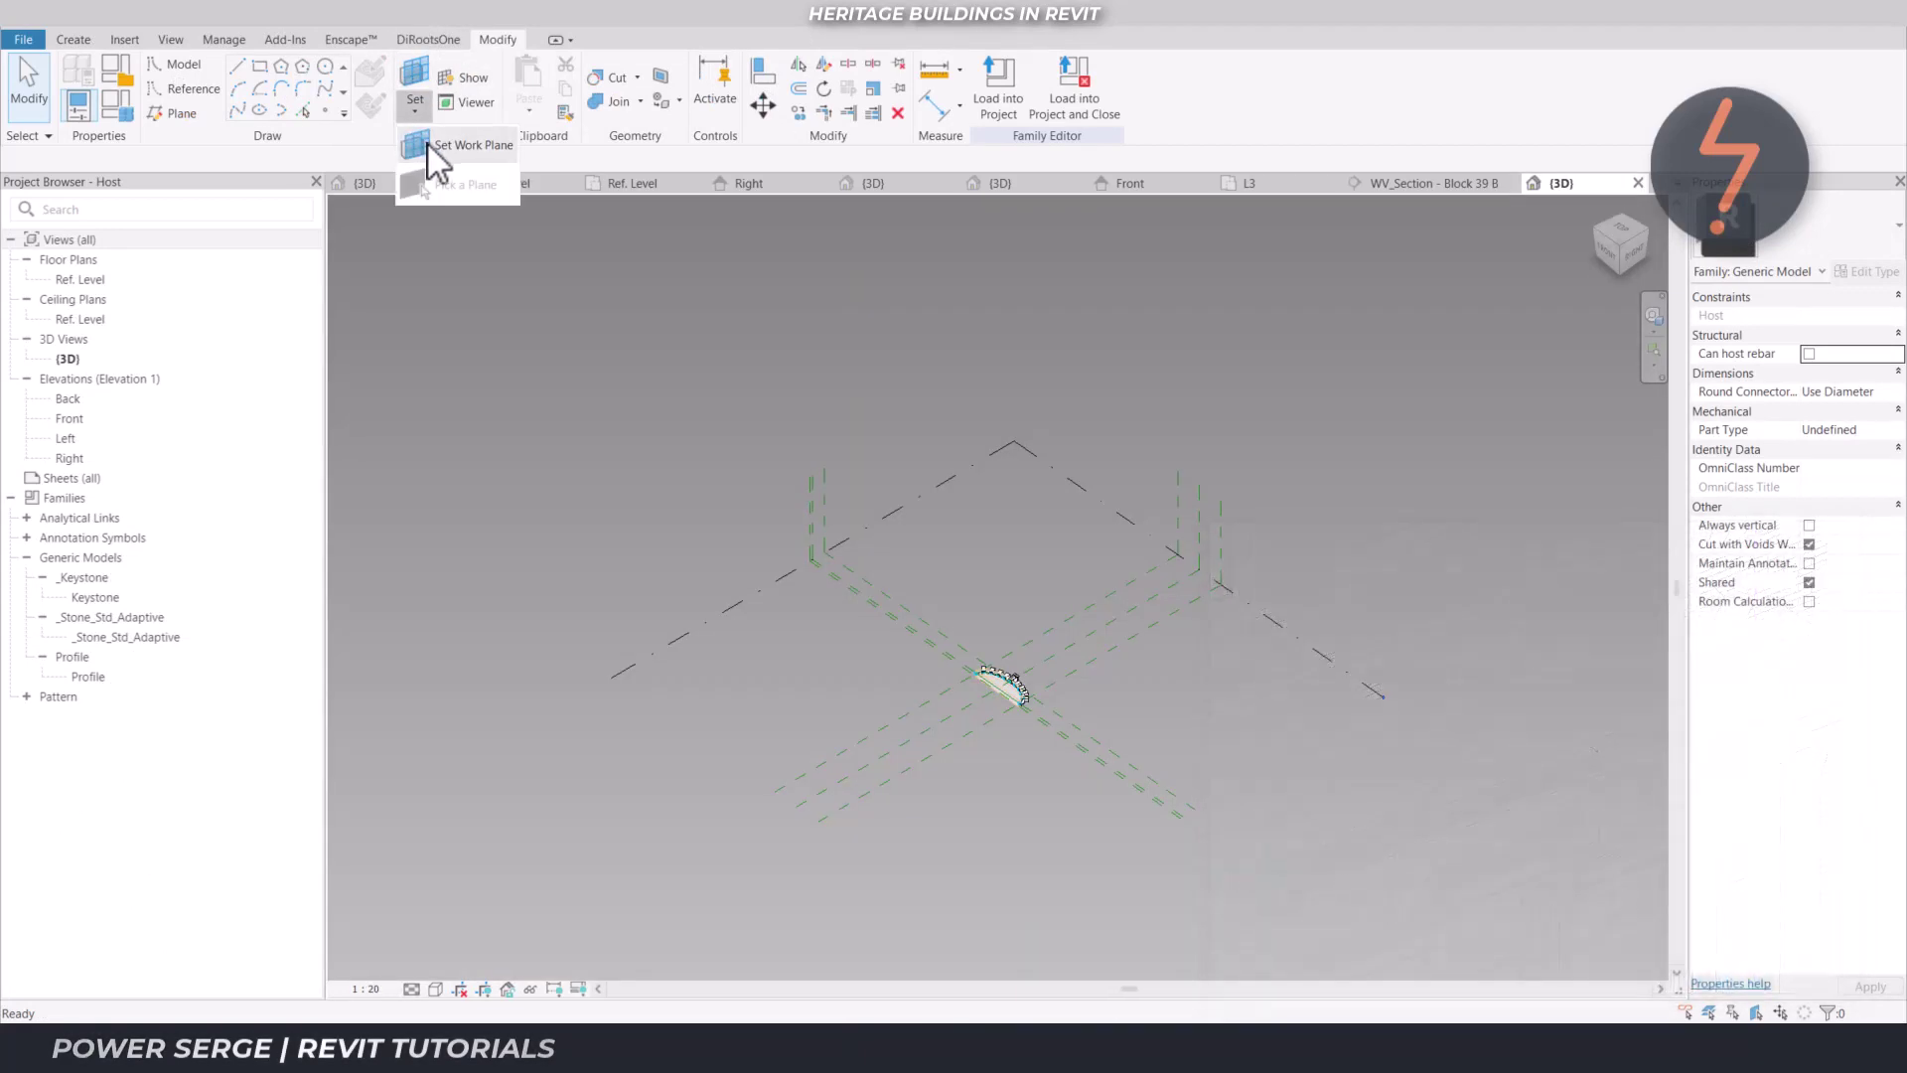
Set Ref. Level as the work plane and zoom in on the arch stones
{"action": "left_click", "coordinate": [411, 117]}
{"action": "left_click", "coordinate": [892, 509]}
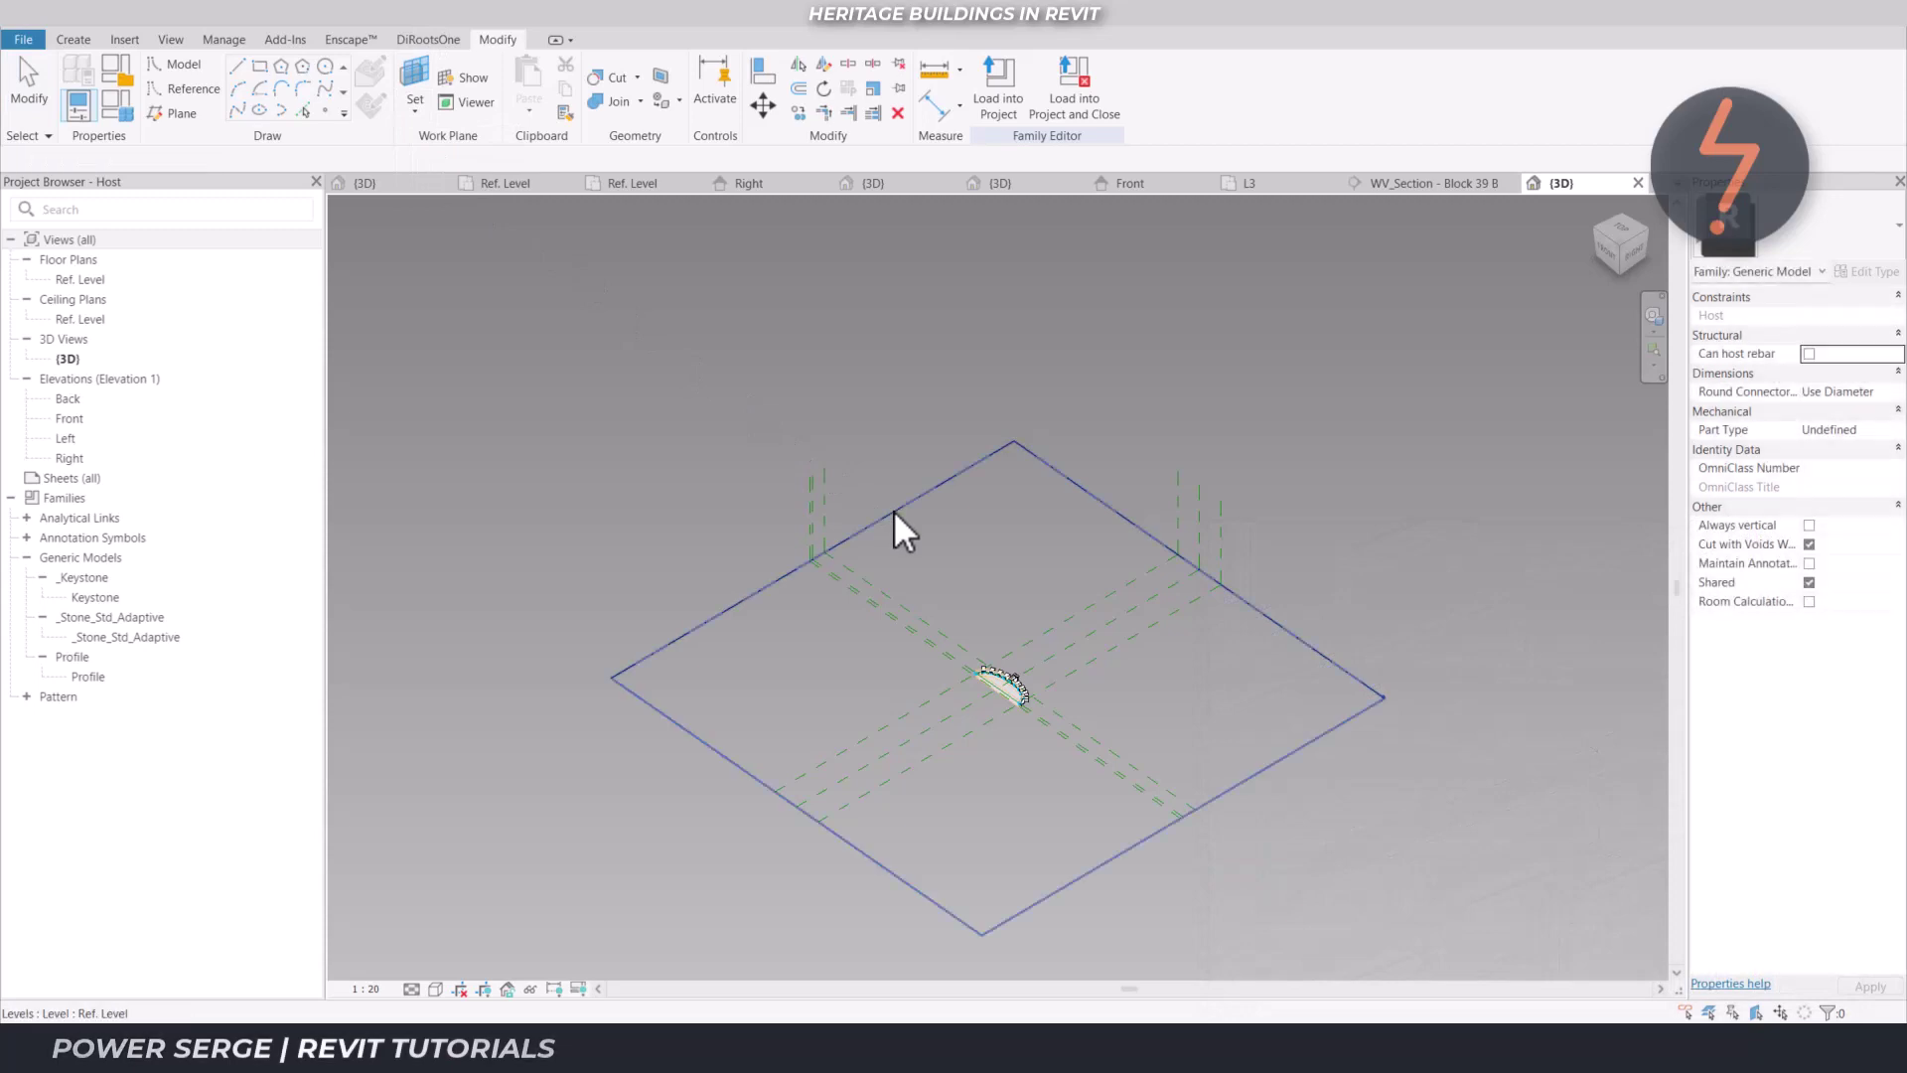
{"action": "right_click", "coordinate": [935, 580]}
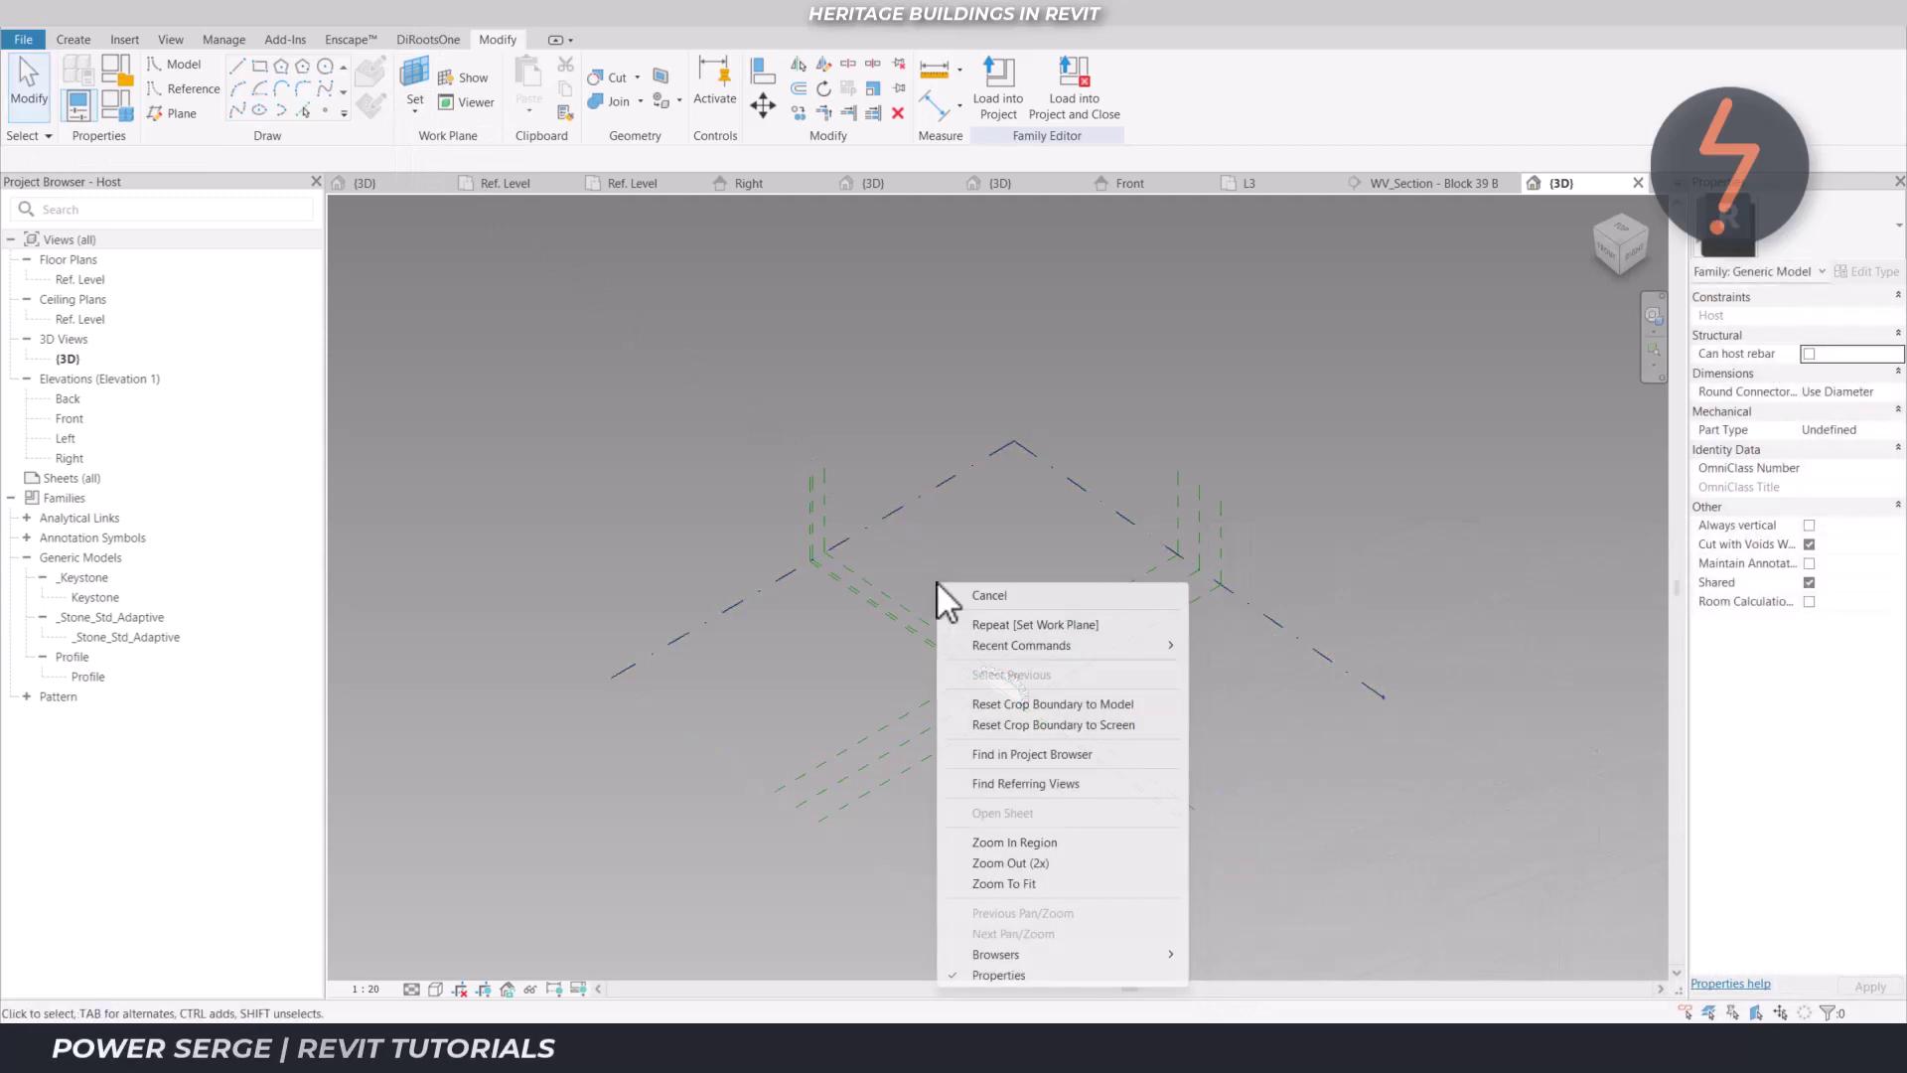
{"action": "left_click", "coordinate": [1015, 842]}
{"action": "left_click_drag", "start_coordinate": [957, 645], "coordinate": [1041, 719]}
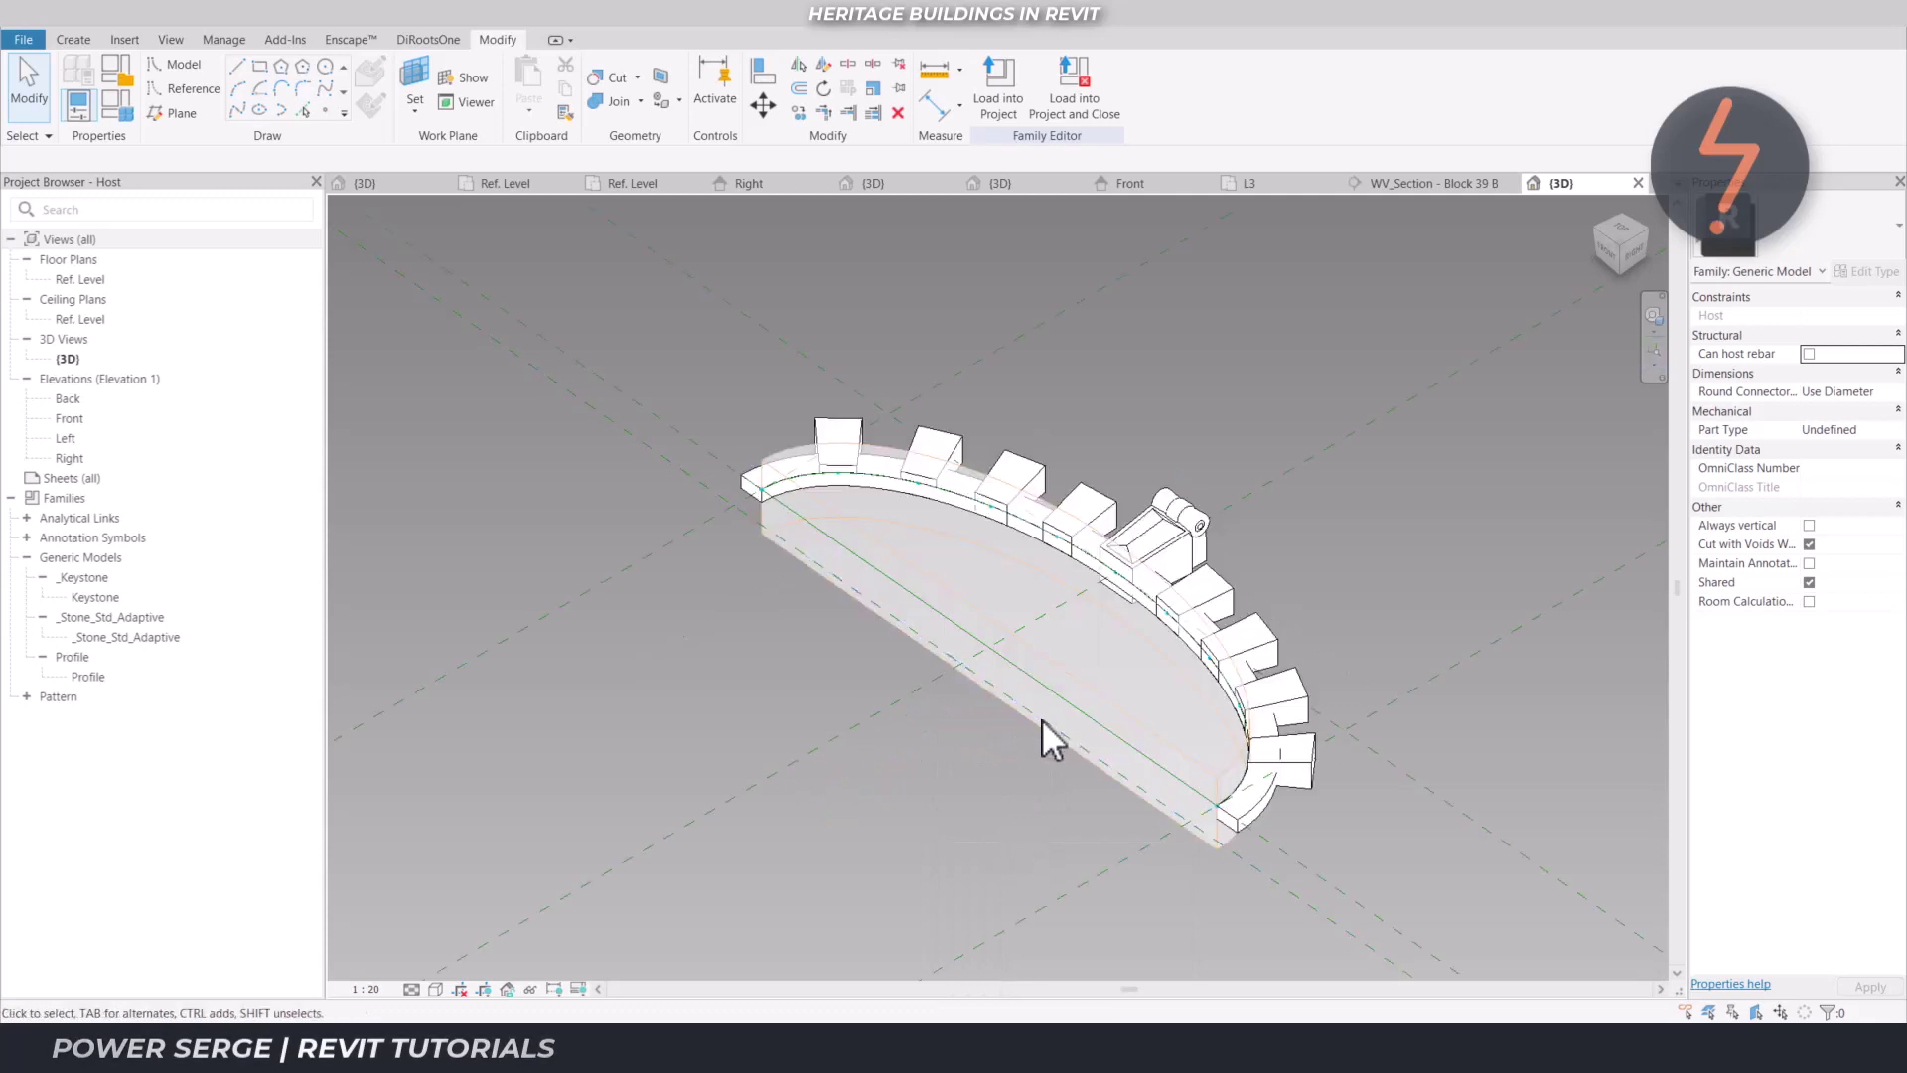
Draw a model line along the arch base using Pick 3D Edges
{"action": "left_click", "coordinate": [266, 66]}
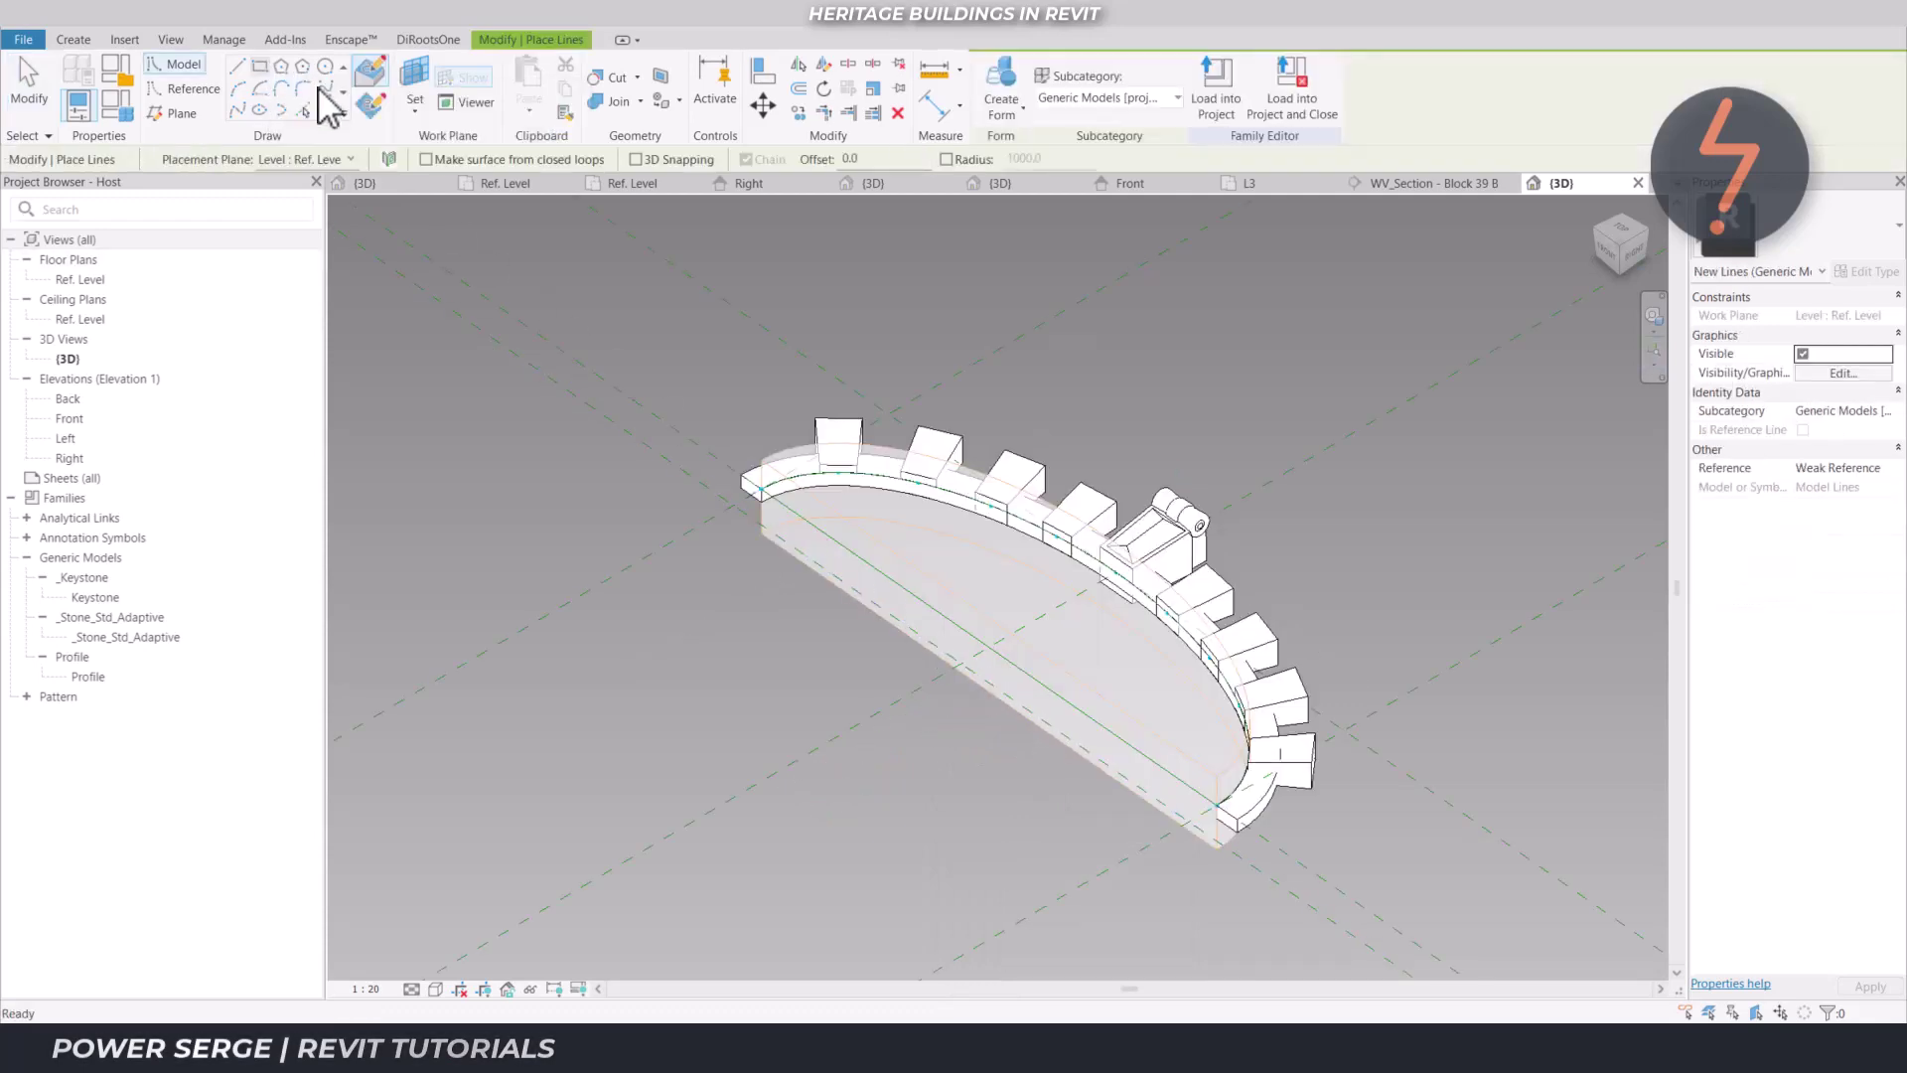
{"action": "left_click", "coordinate": [370, 104]}
{"action": "left_click", "coordinate": [773, 494]}
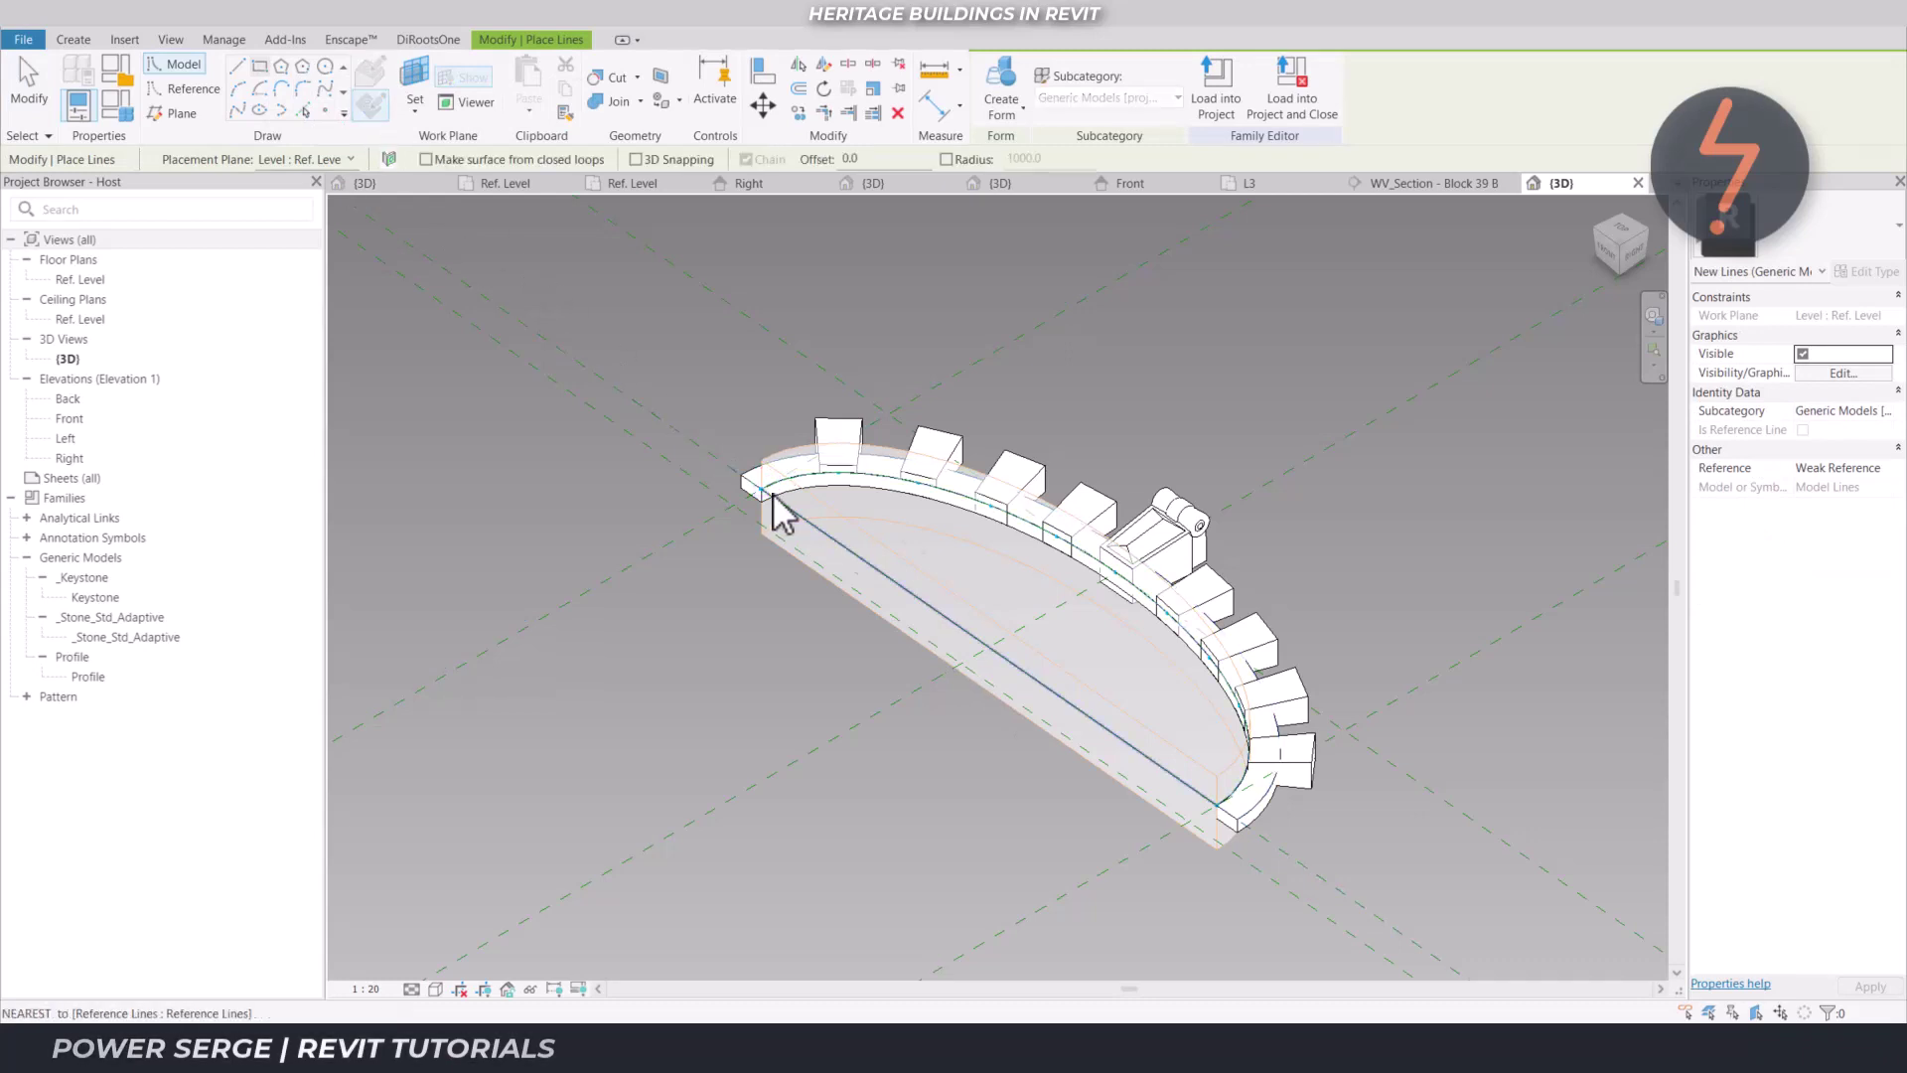
{"action": "left_click", "coordinate": [1191, 823]}
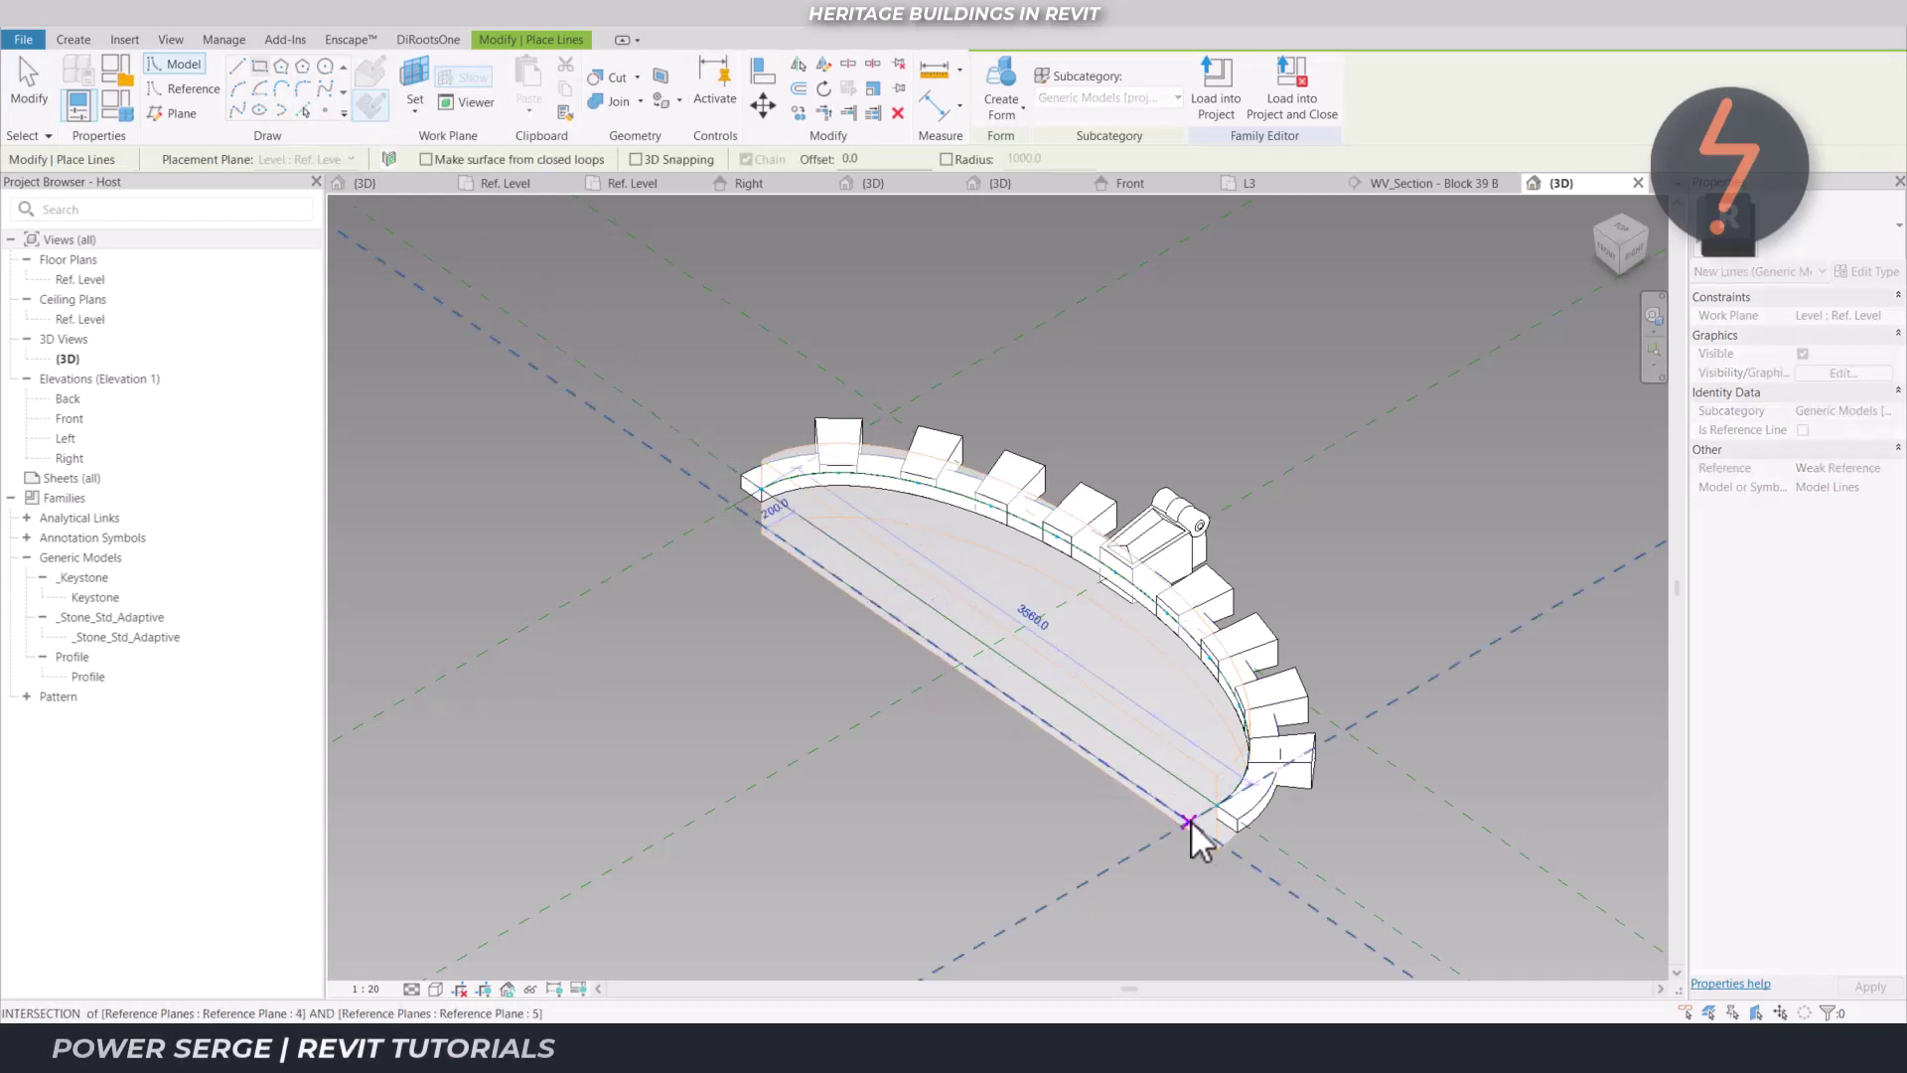
{"action": "key", "text": "Escape"}
{"action": "key", "text": "Escape"}
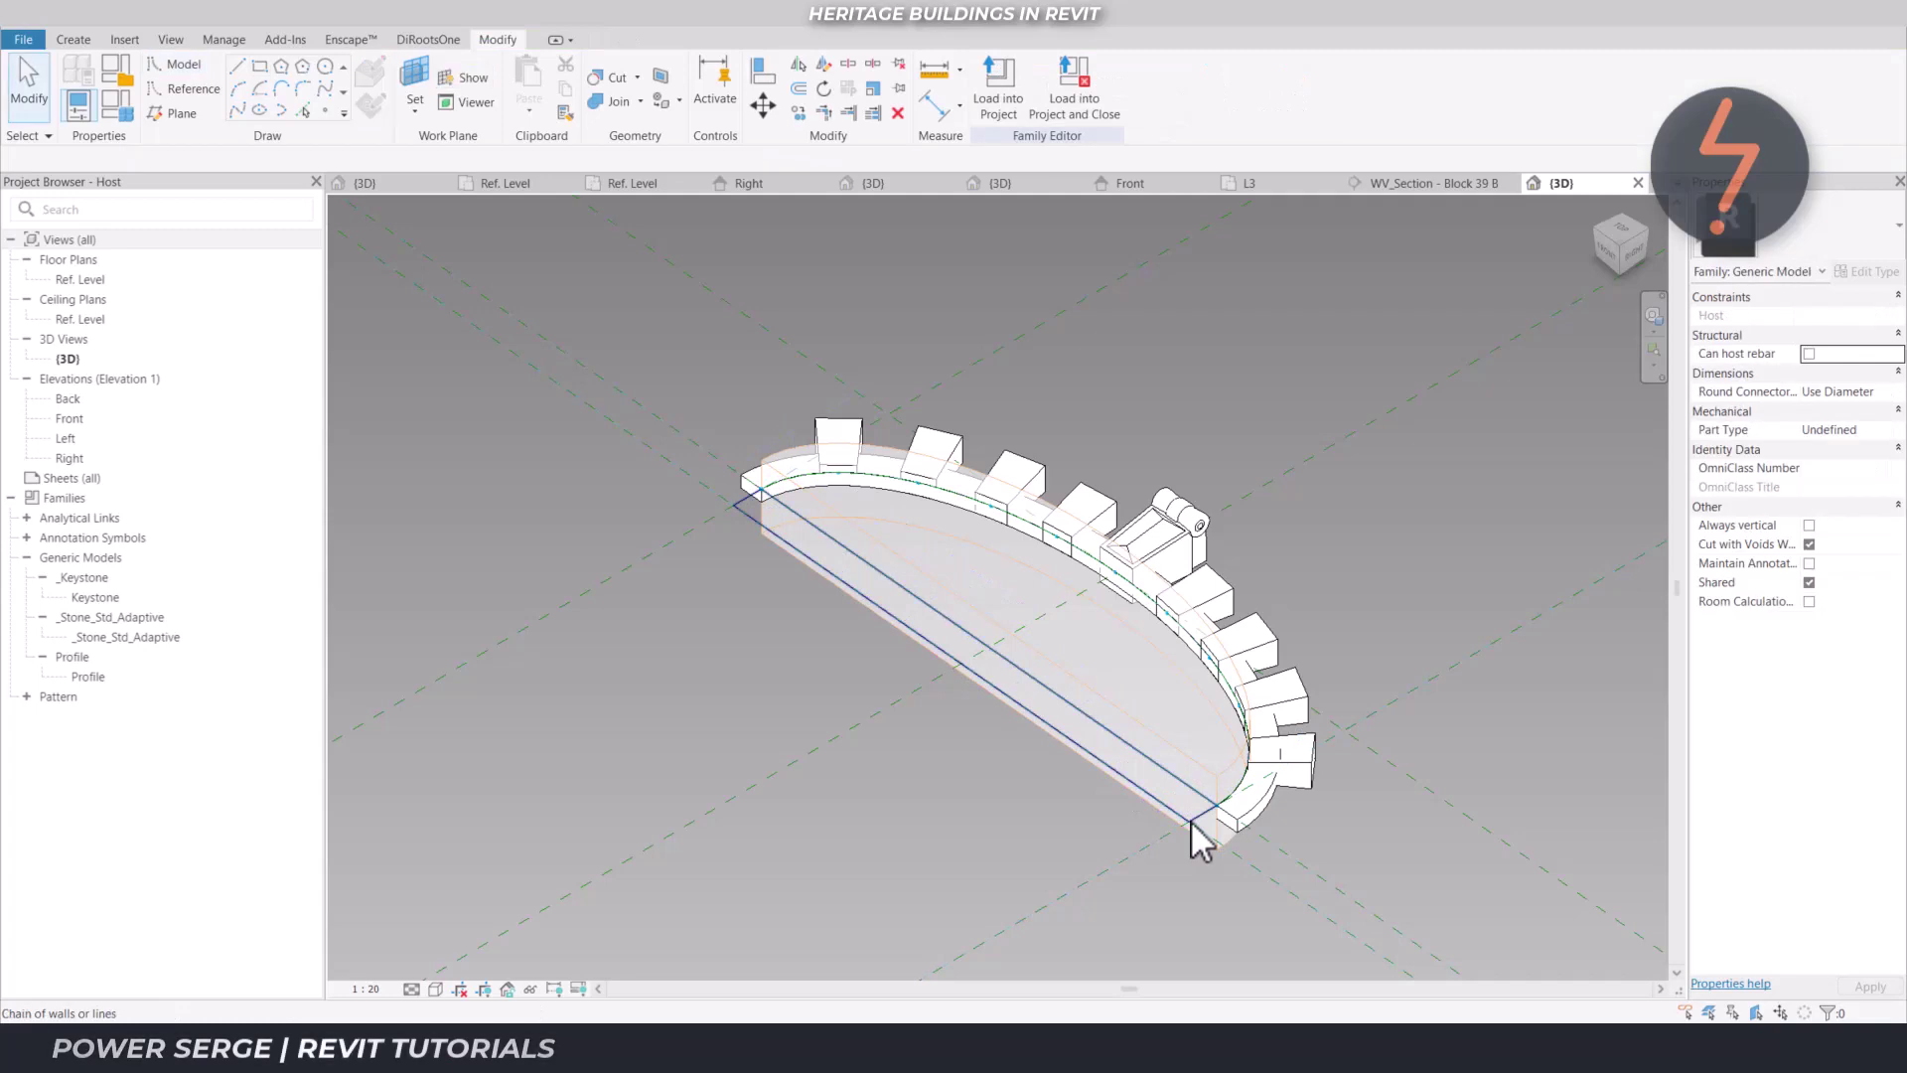
Turn the selected base line into a void form
{"action": "left_click", "coordinate": [1191, 822]}
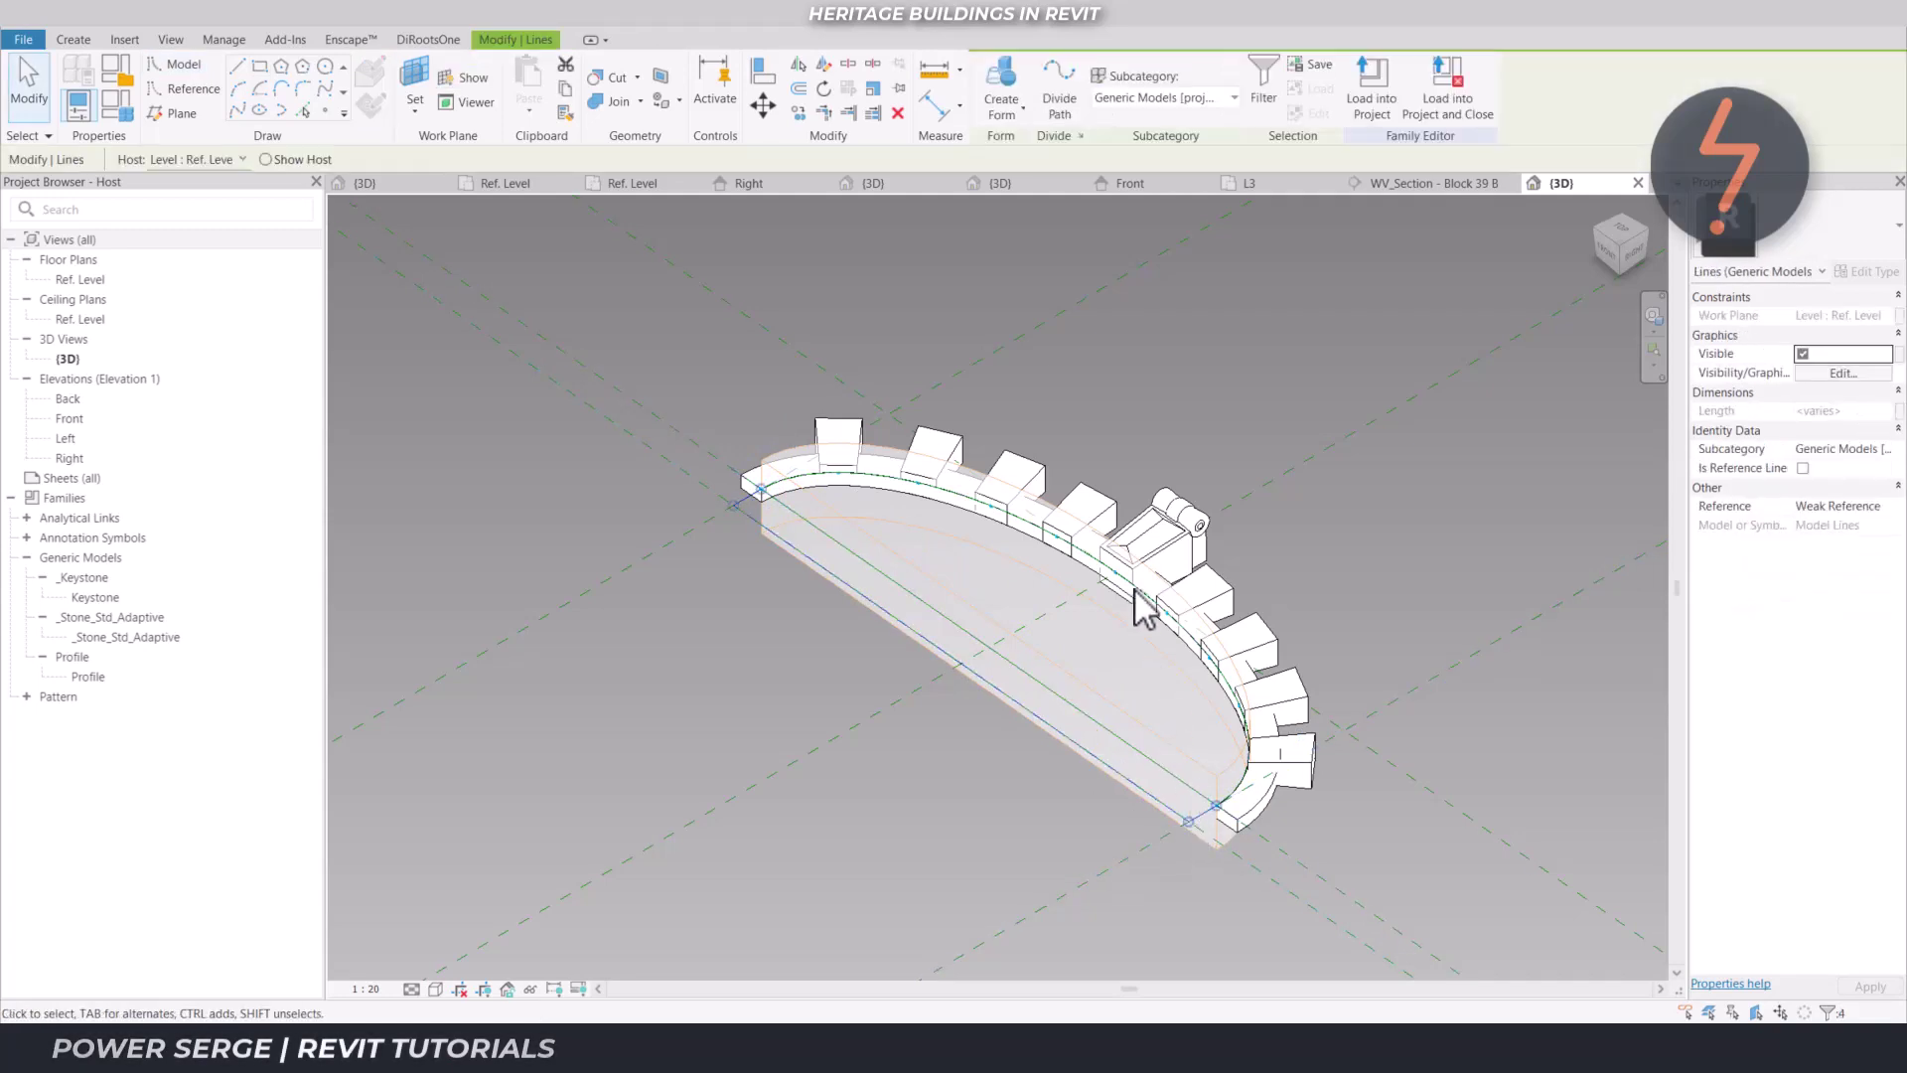
{"action": "left_click", "coordinate": [1019, 115]}
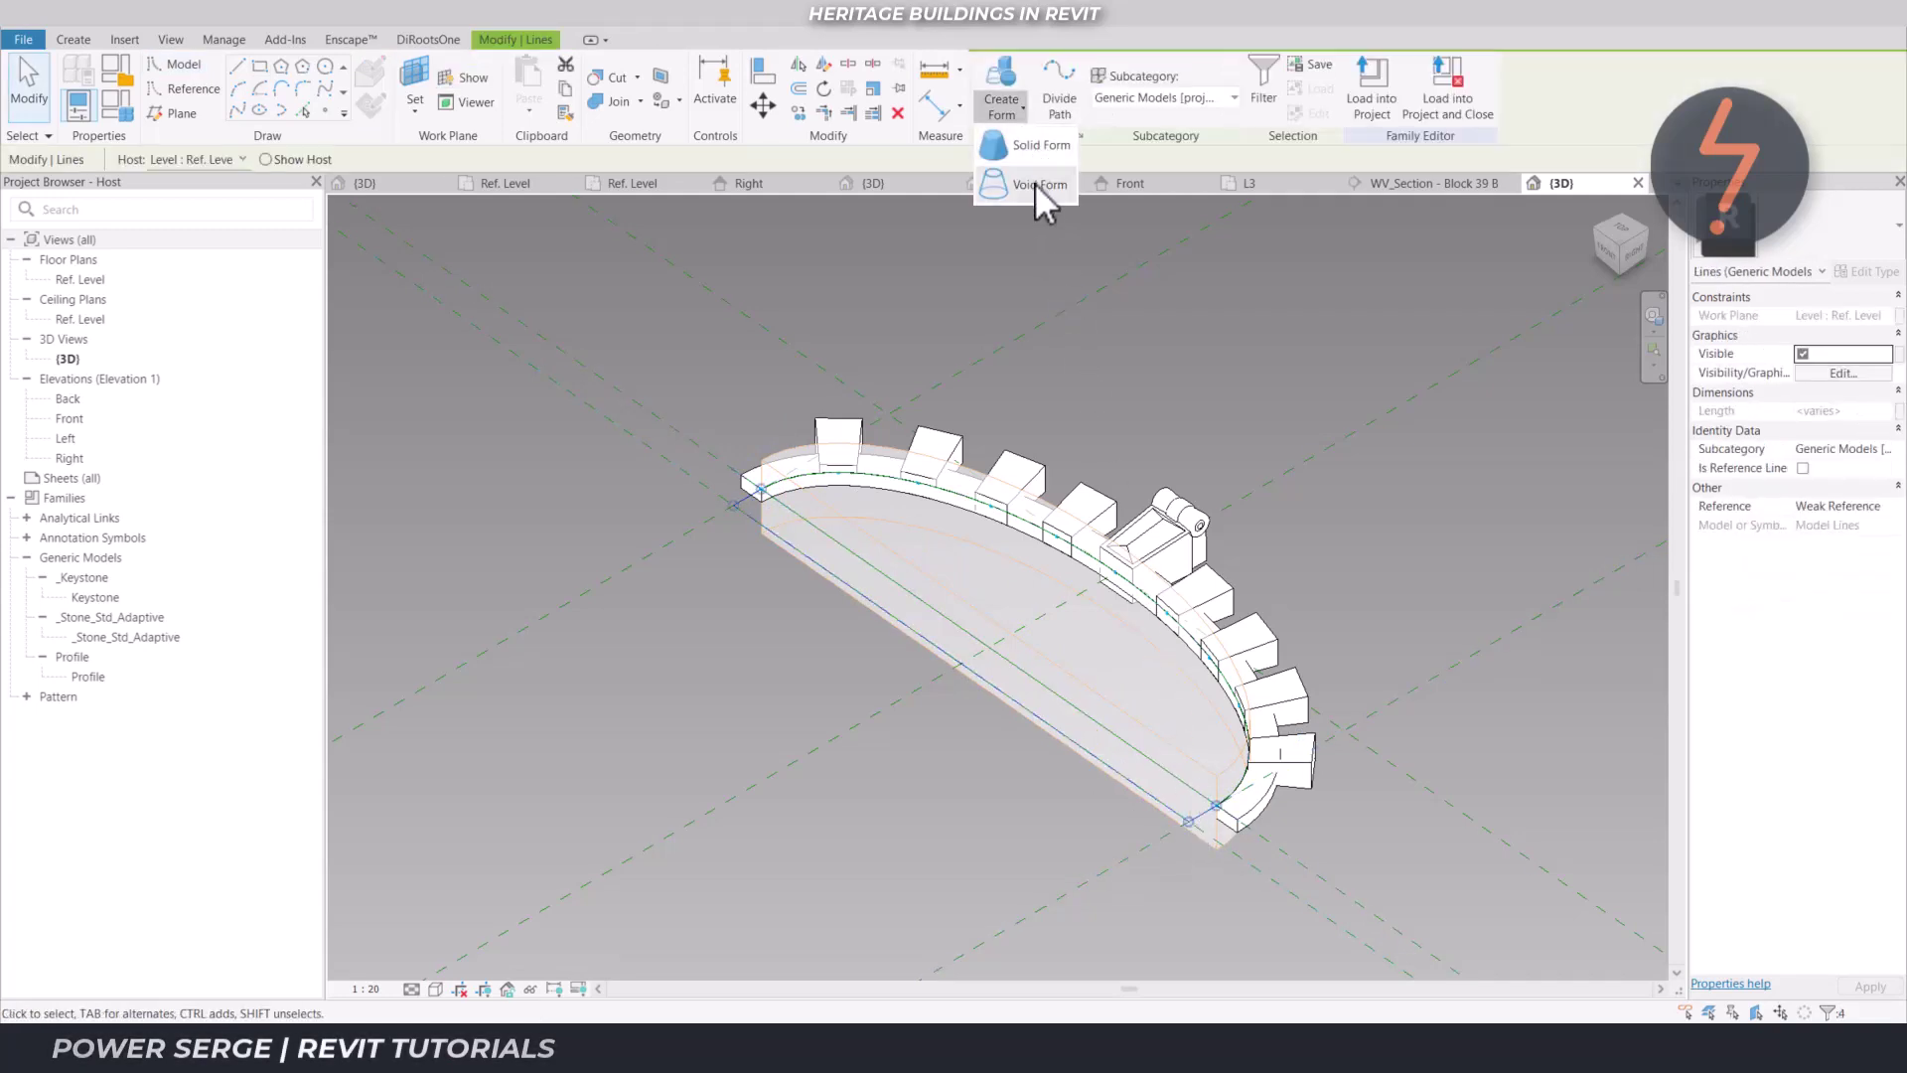
{"action": "left_click", "coordinate": [1035, 183]}
{"action": "left_click", "coordinate": [957, 254]}
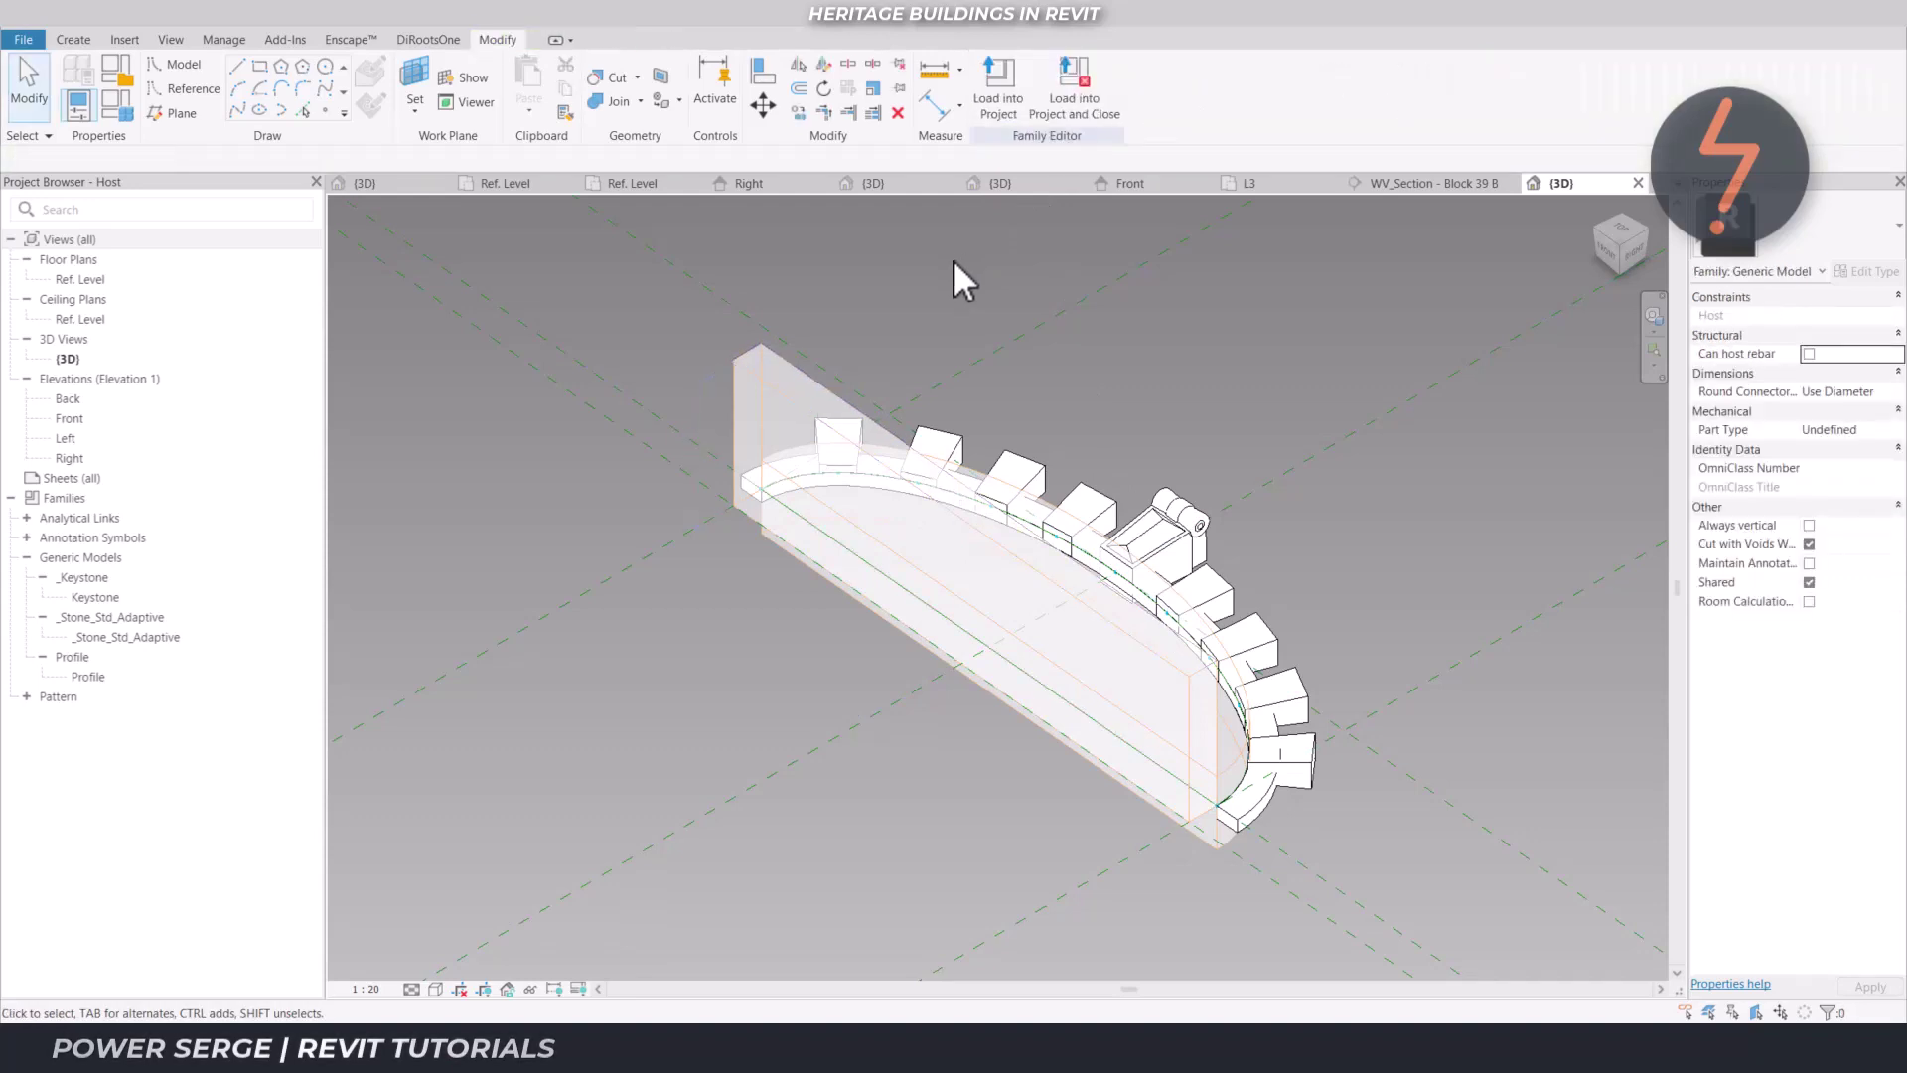
{"action": "key", "text": "Tab"}
{"action": "key", "text": "Tab"}
{"action": "key", "text": "Tab"}
{"action": "key", "text": "Tab"}
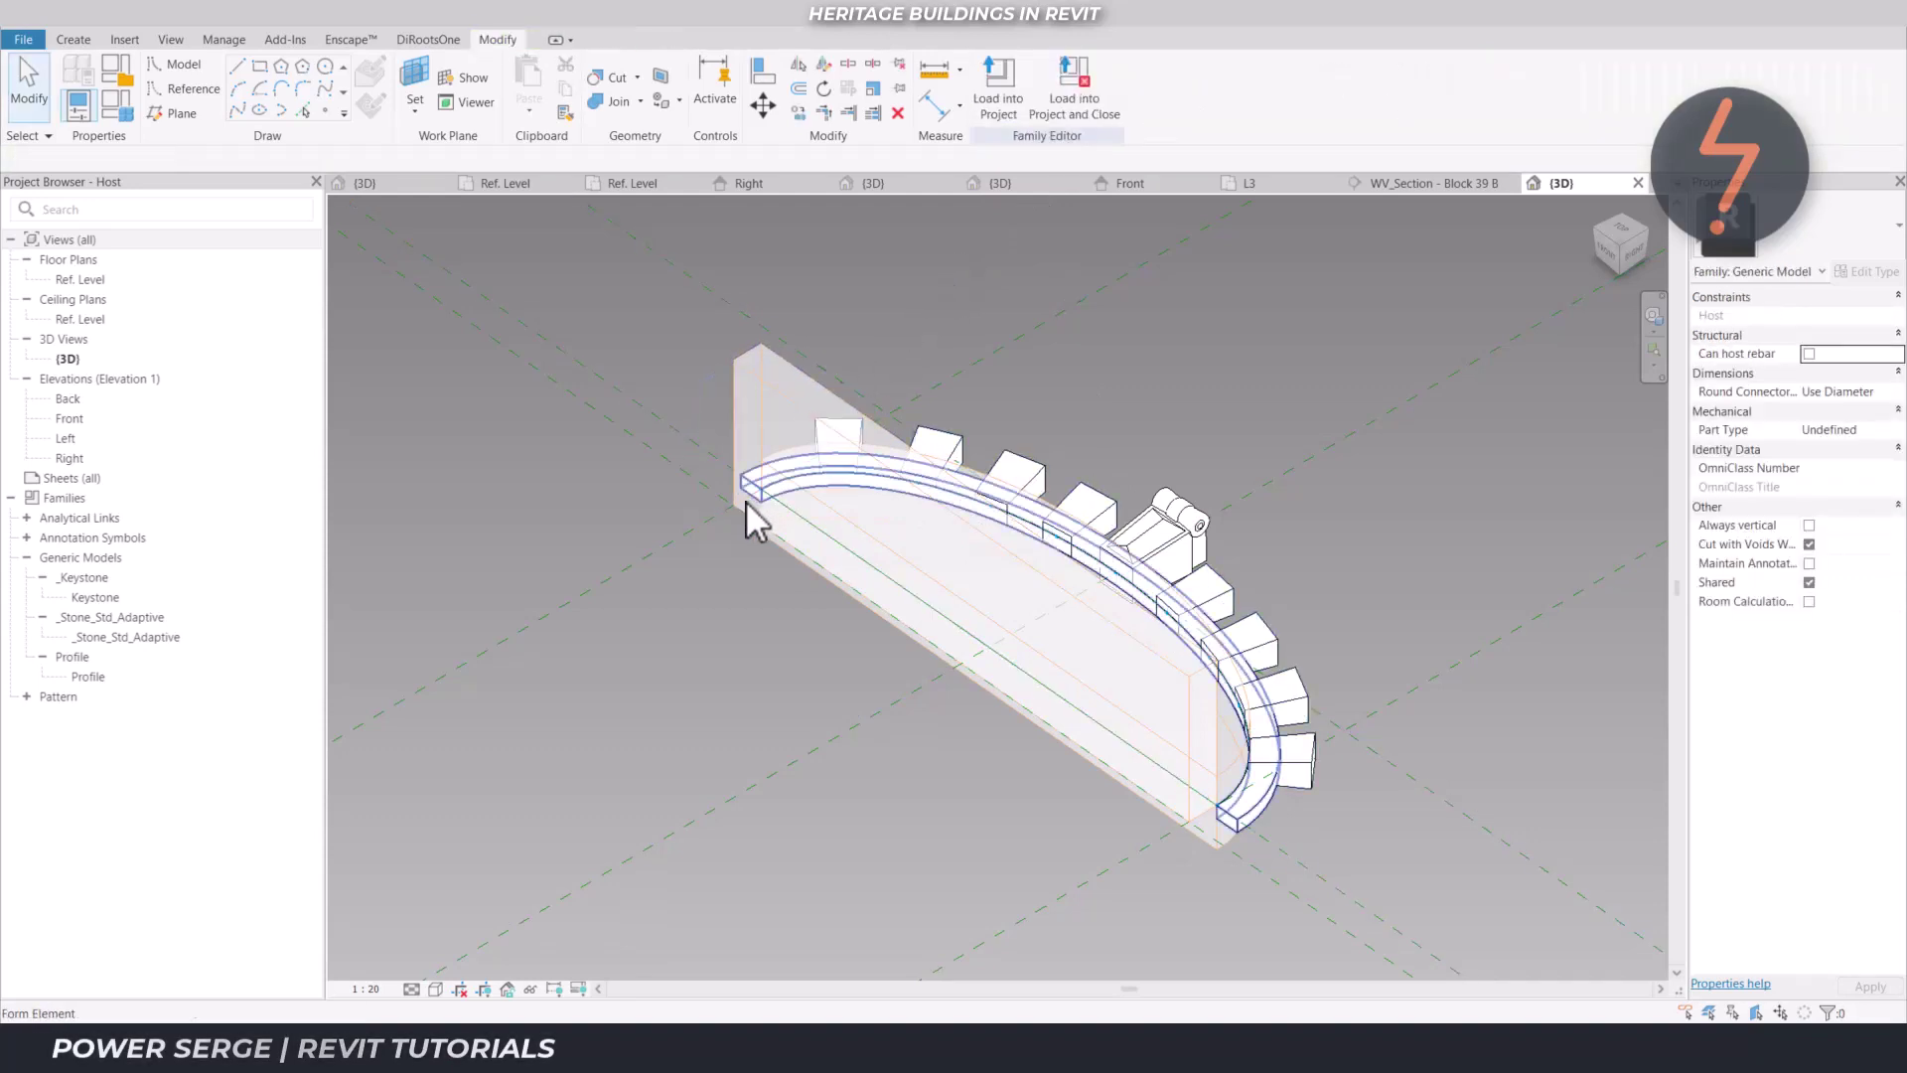
Drag the void's selected surface downward in the Front elevation
{"action": "left_click", "coordinate": [746, 501]}
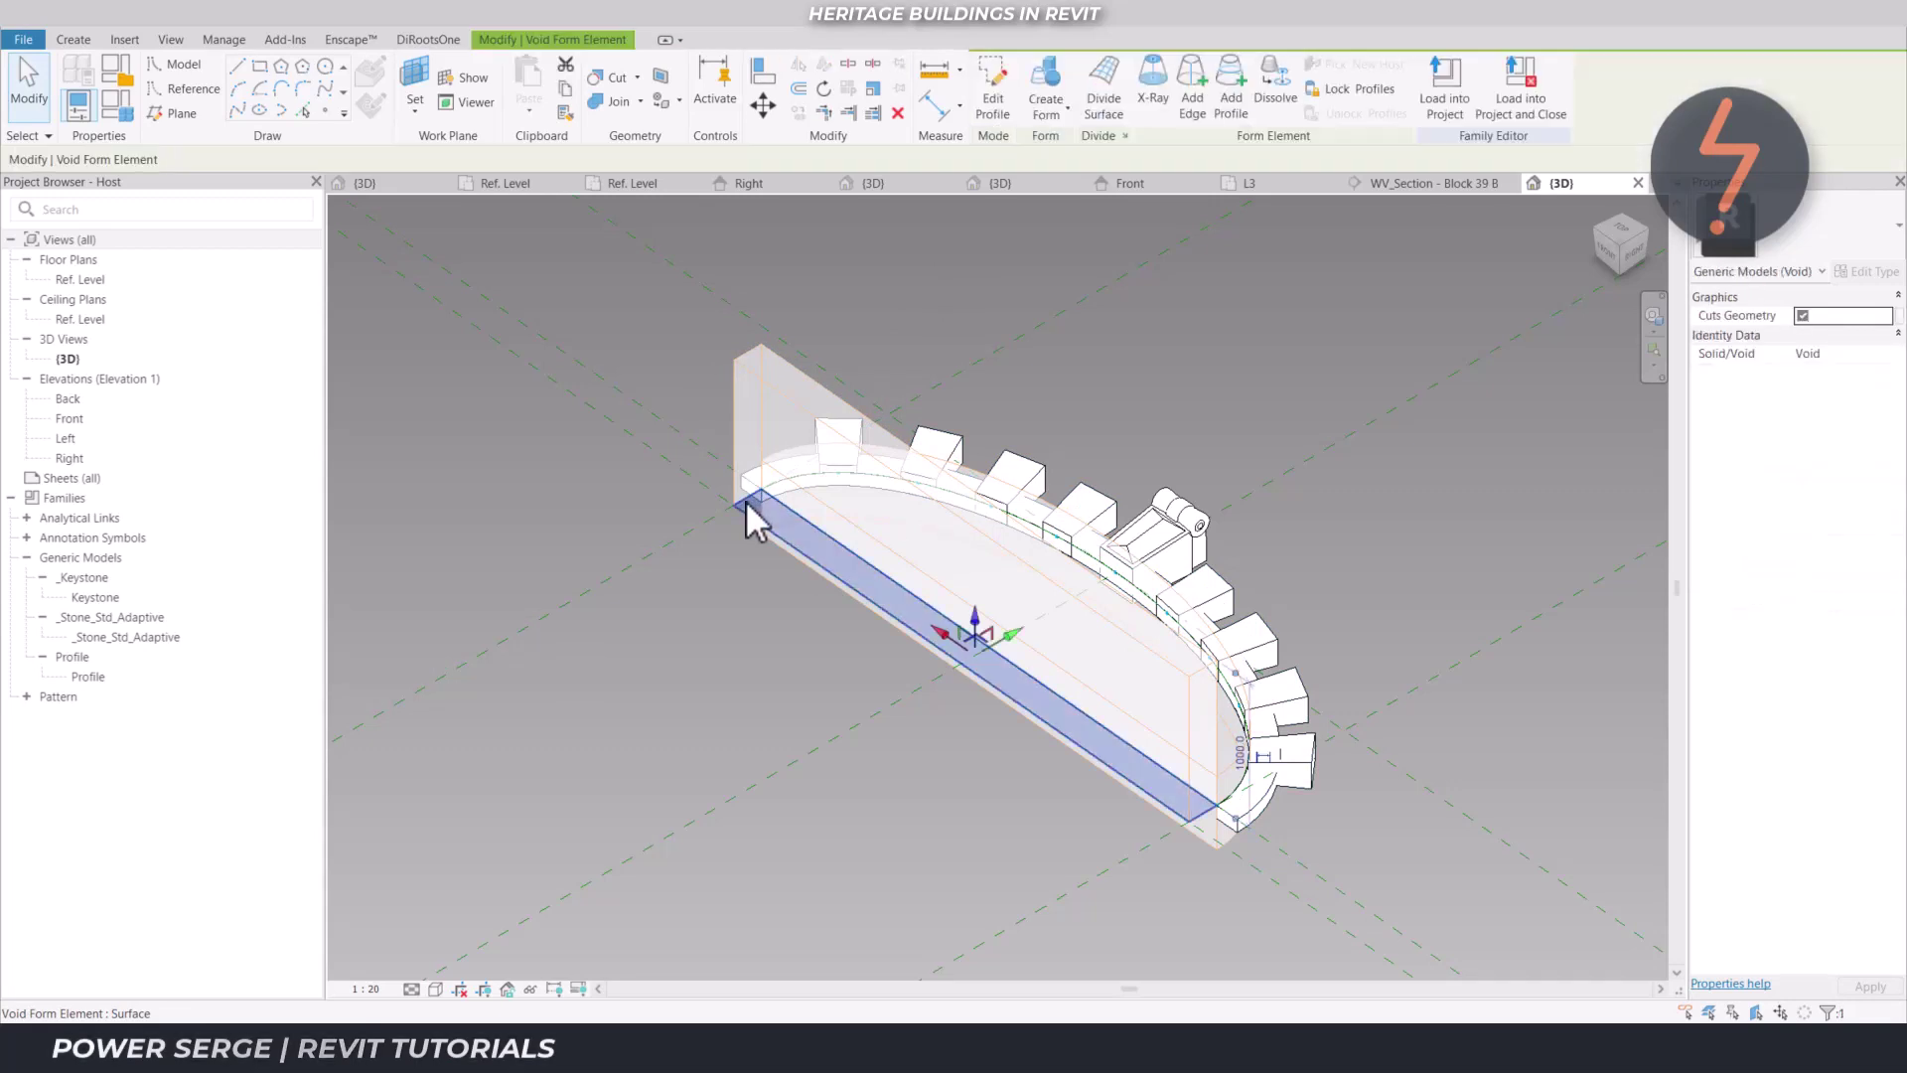
{"action": "left_click", "coordinate": [1161, 183]}
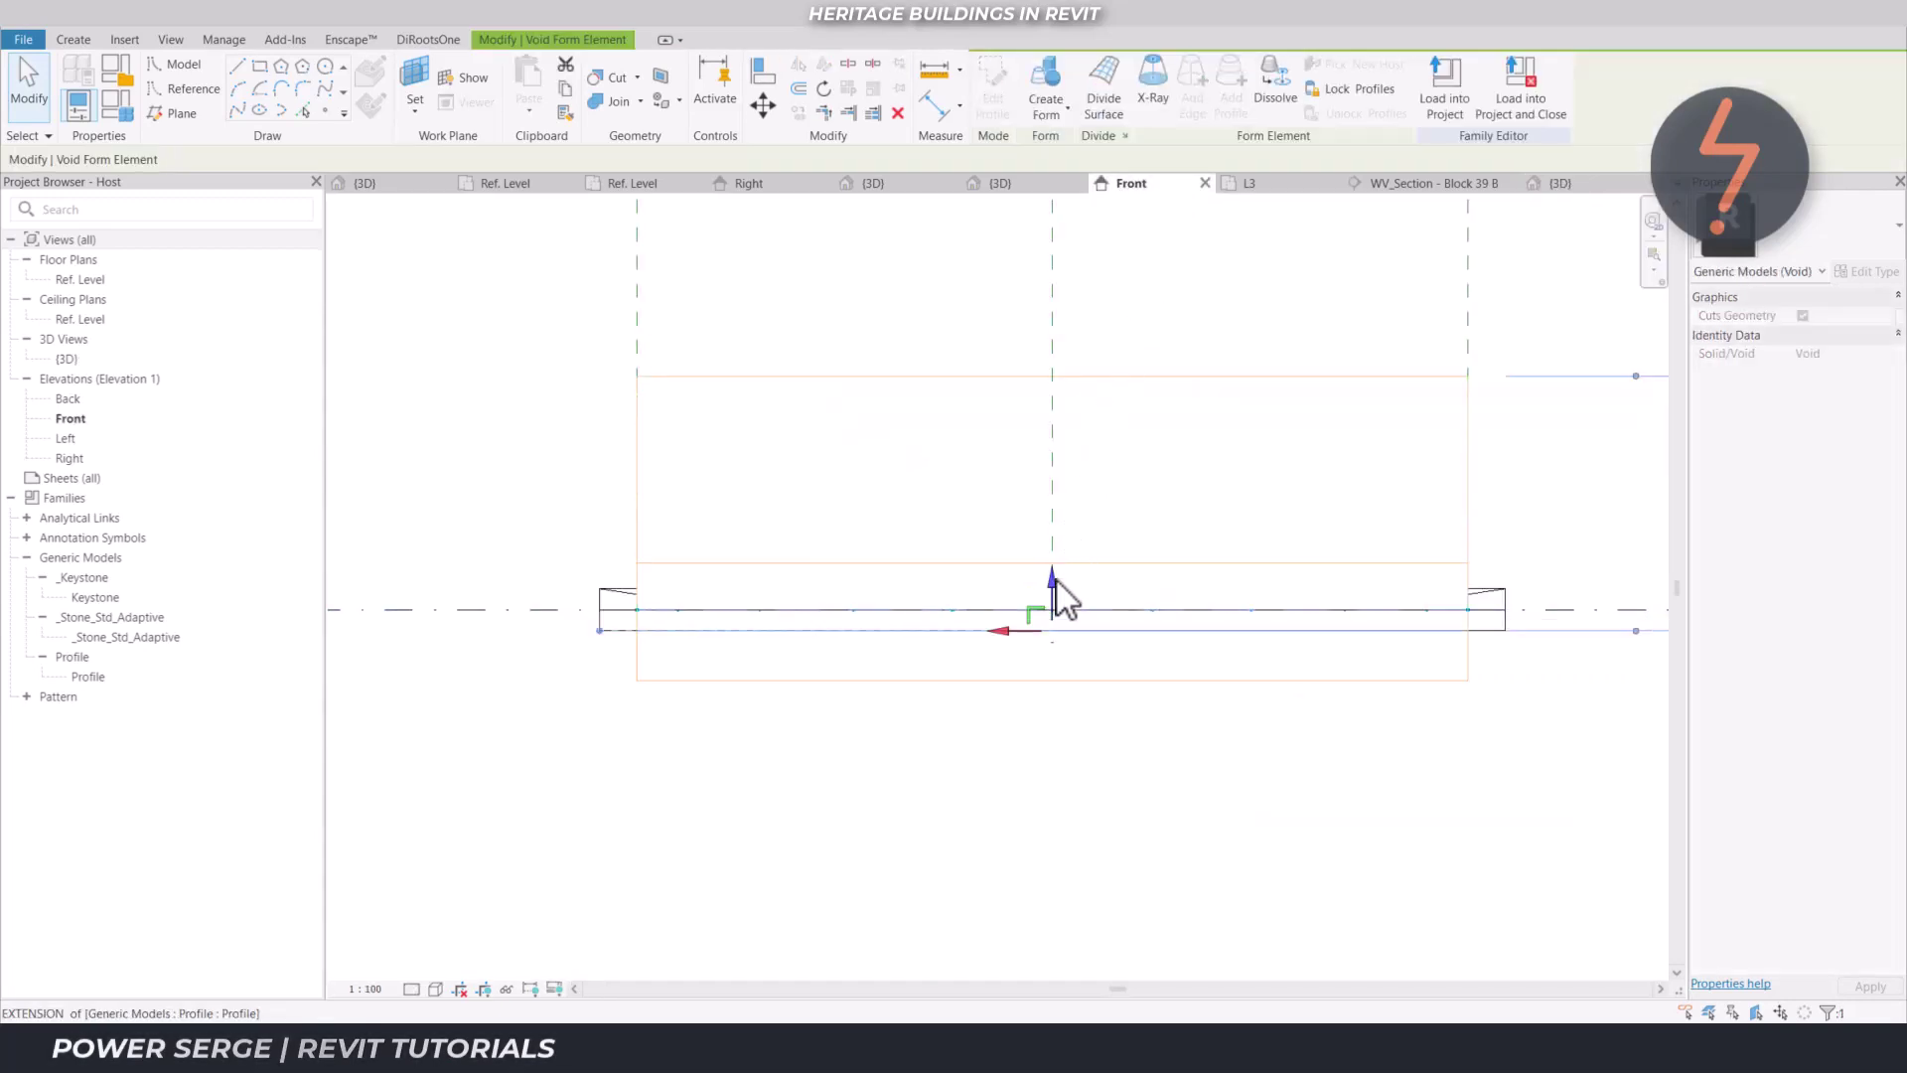
{"action": "left_click_drag", "start_coordinate": [1060, 596], "coordinate": [1061, 644]}
{"action": "key", "text": "Escape"}
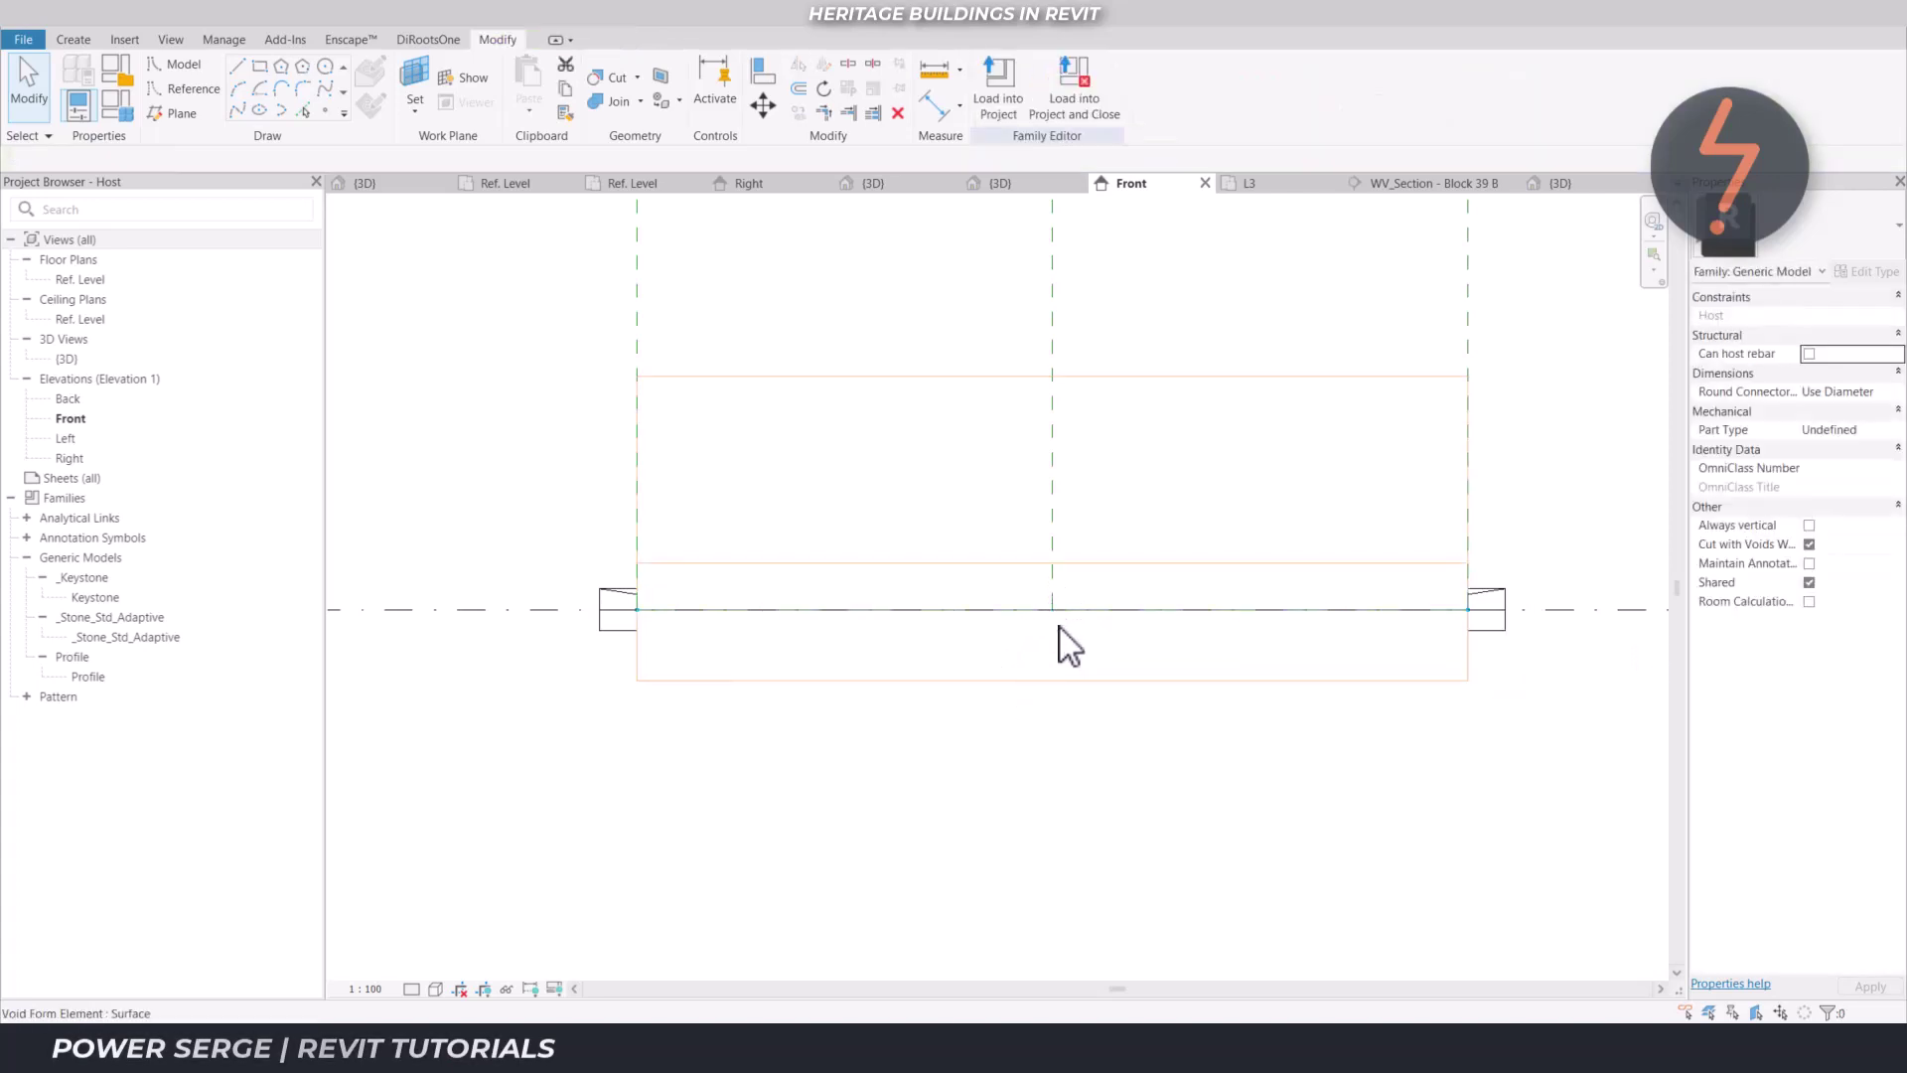
Lower the void's top face from 1305 to roughly 302.5 in the Front elevation
{"action": "left_click", "coordinate": [1572, 189]}
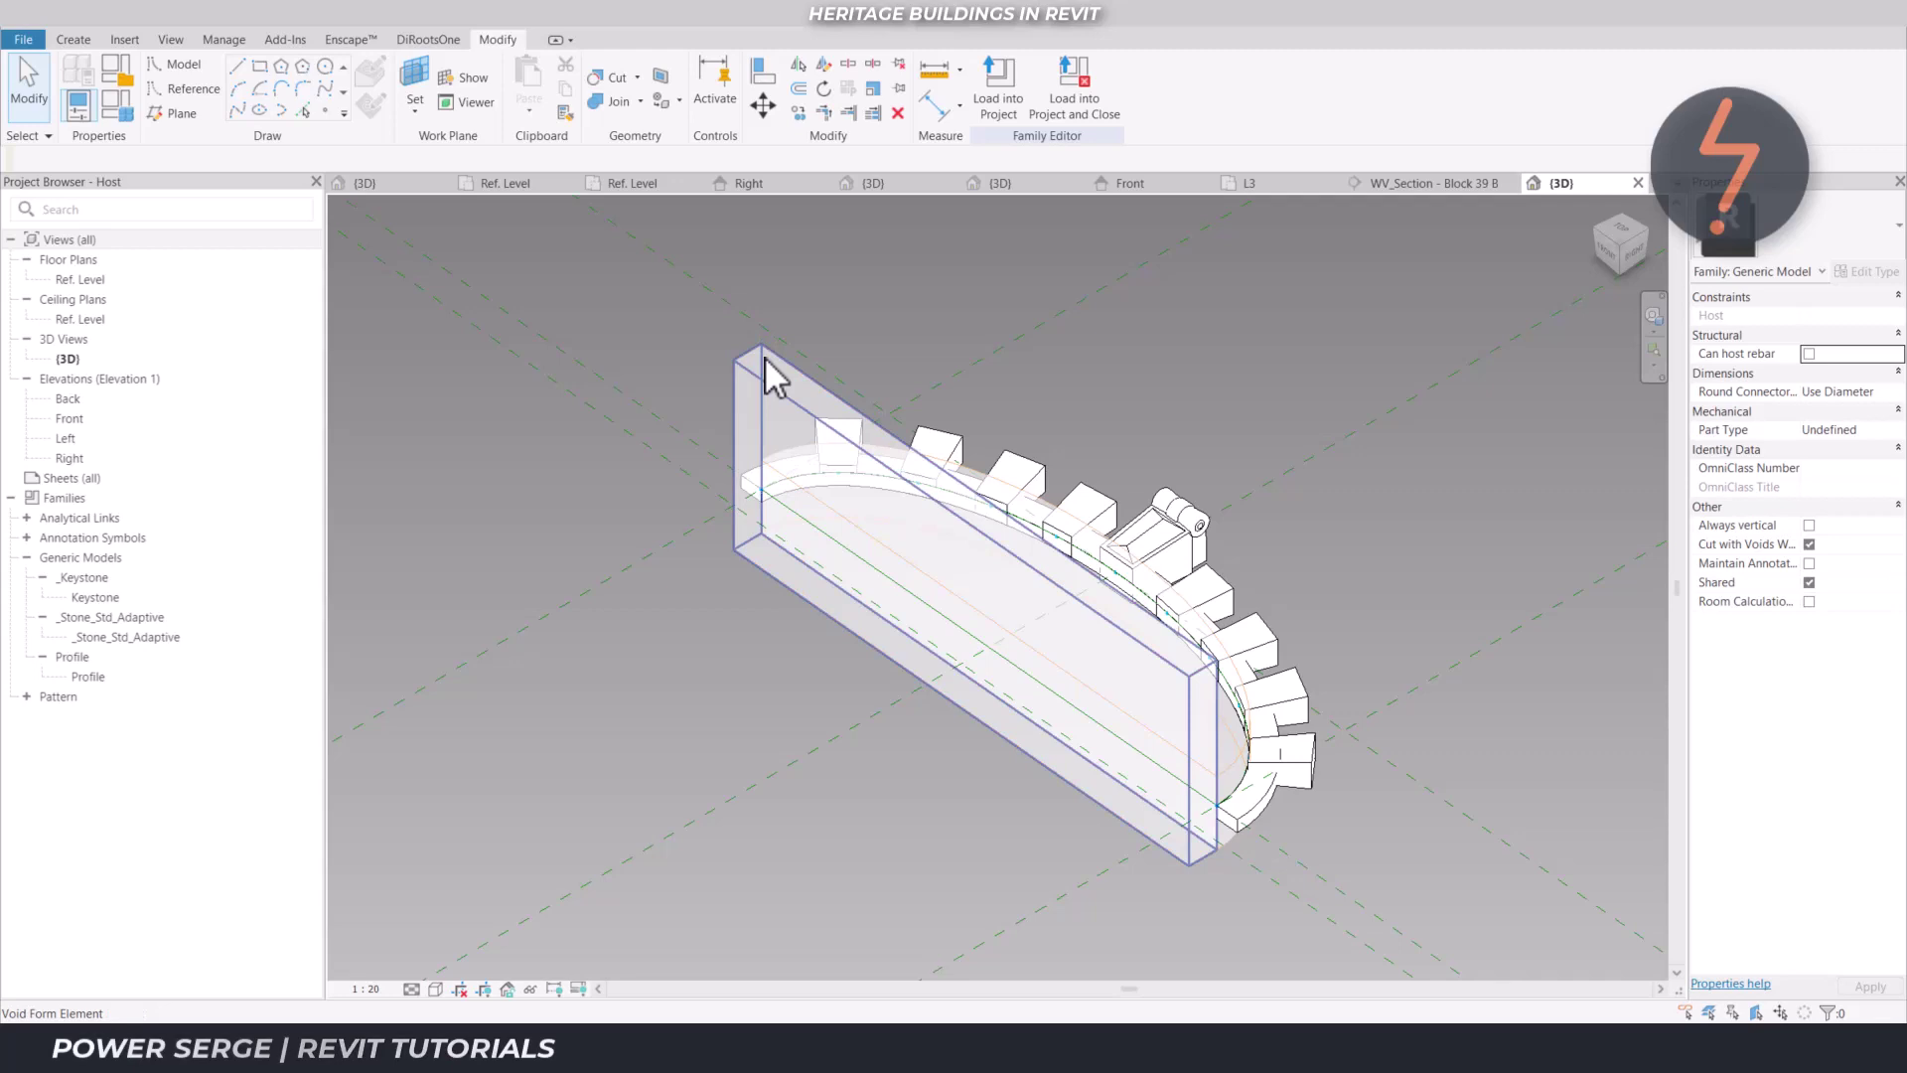
{"action": "key", "text": "Tab"}
{"action": "left_click", "coordinate": [765, 359]}
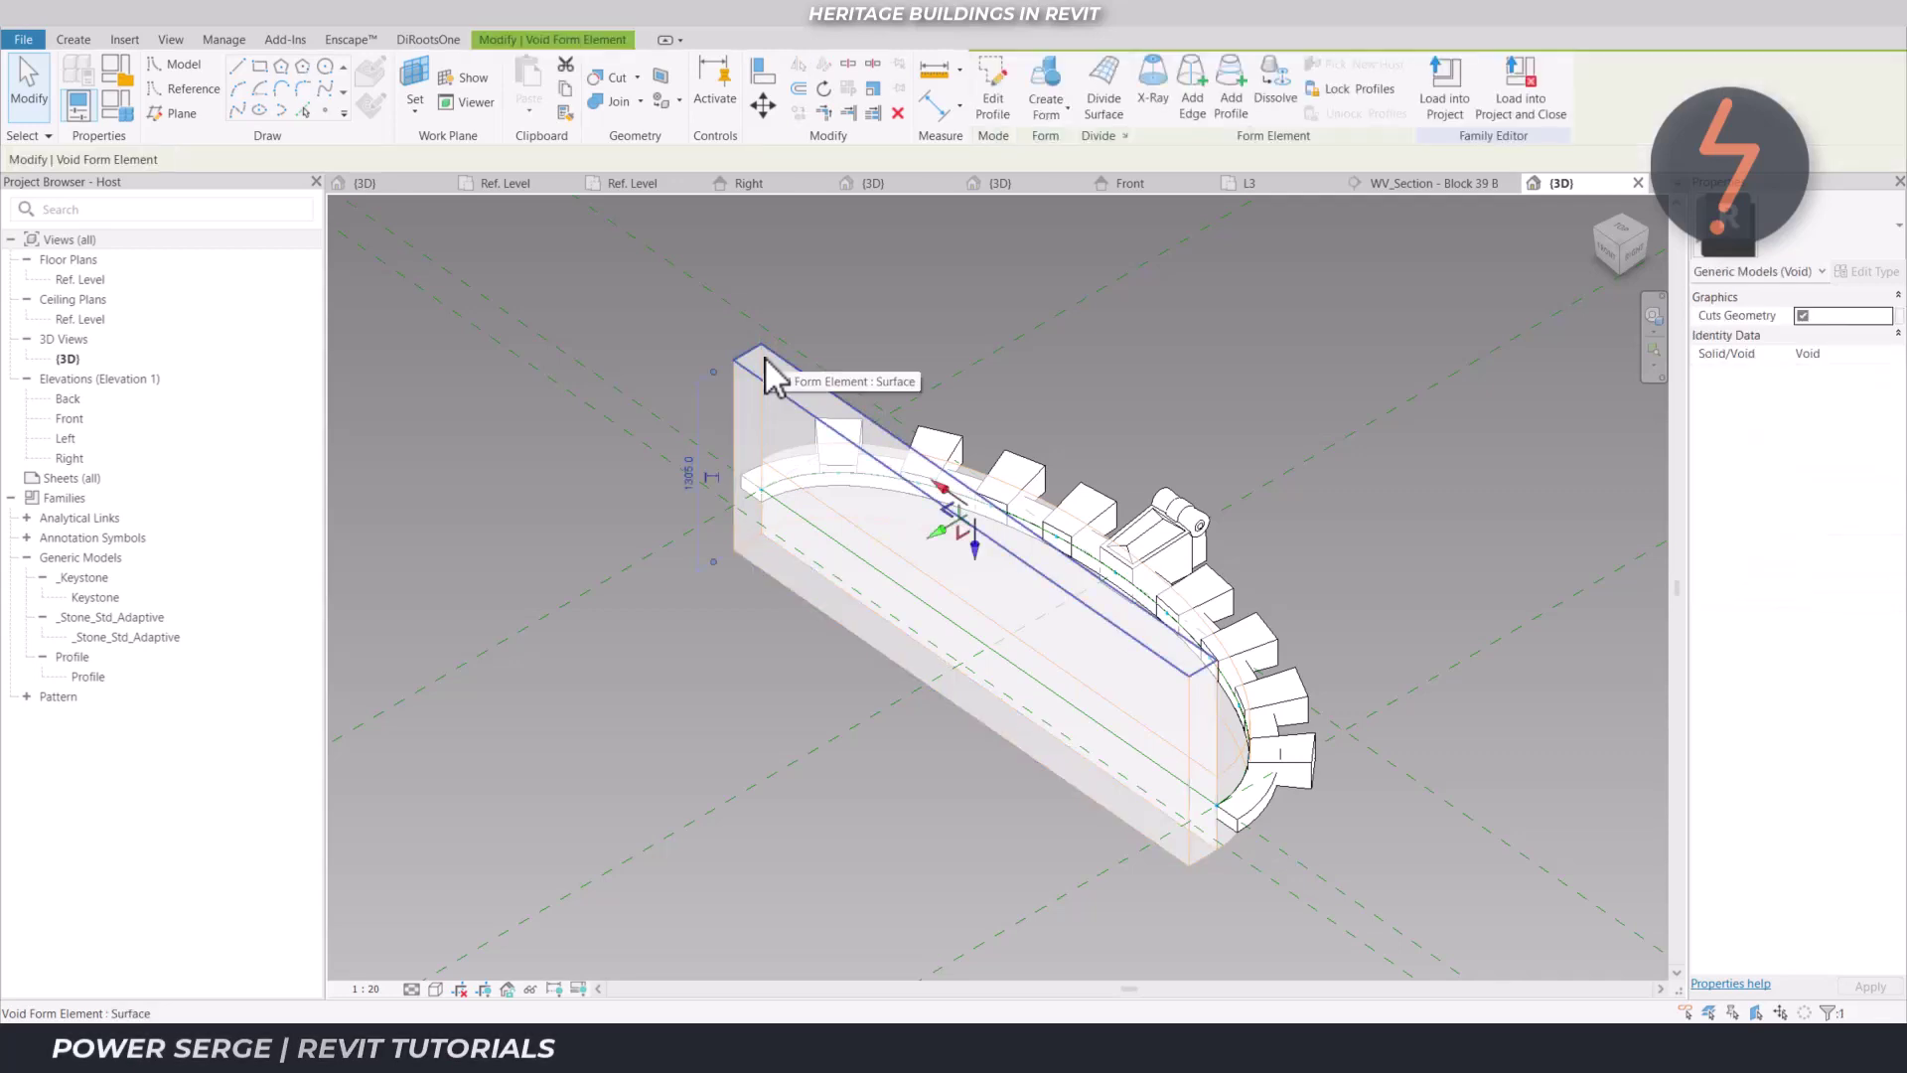
{"action": "left_click", "coordinate": [1164, 189]}
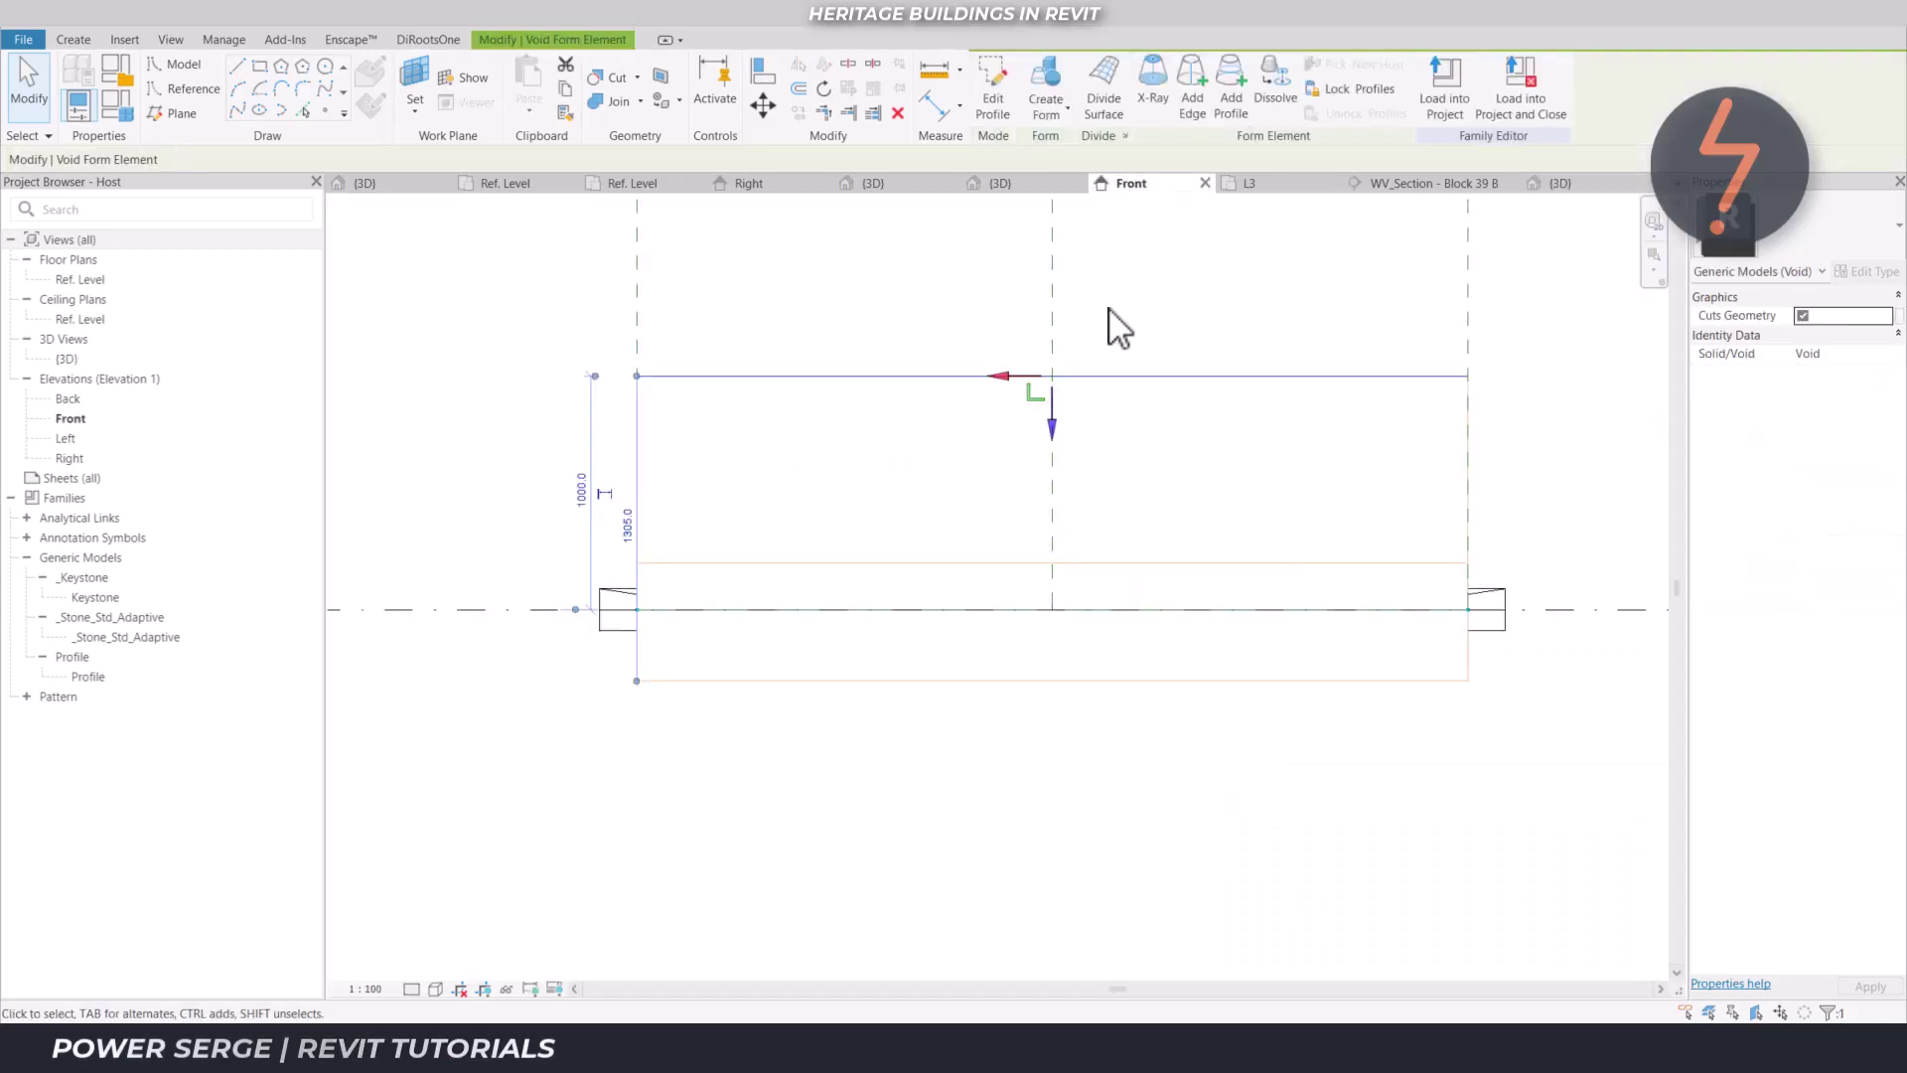
{"action": "left_click_drag", "start_coordinate": [1054, 429], "coordinate": [1064, 623]}
Reload Host into Snowdon Towers Sample Facades.rvt, overwriting the existing version and its parameter values
{"action": "left_click", "coordinate": [1052, 452]}
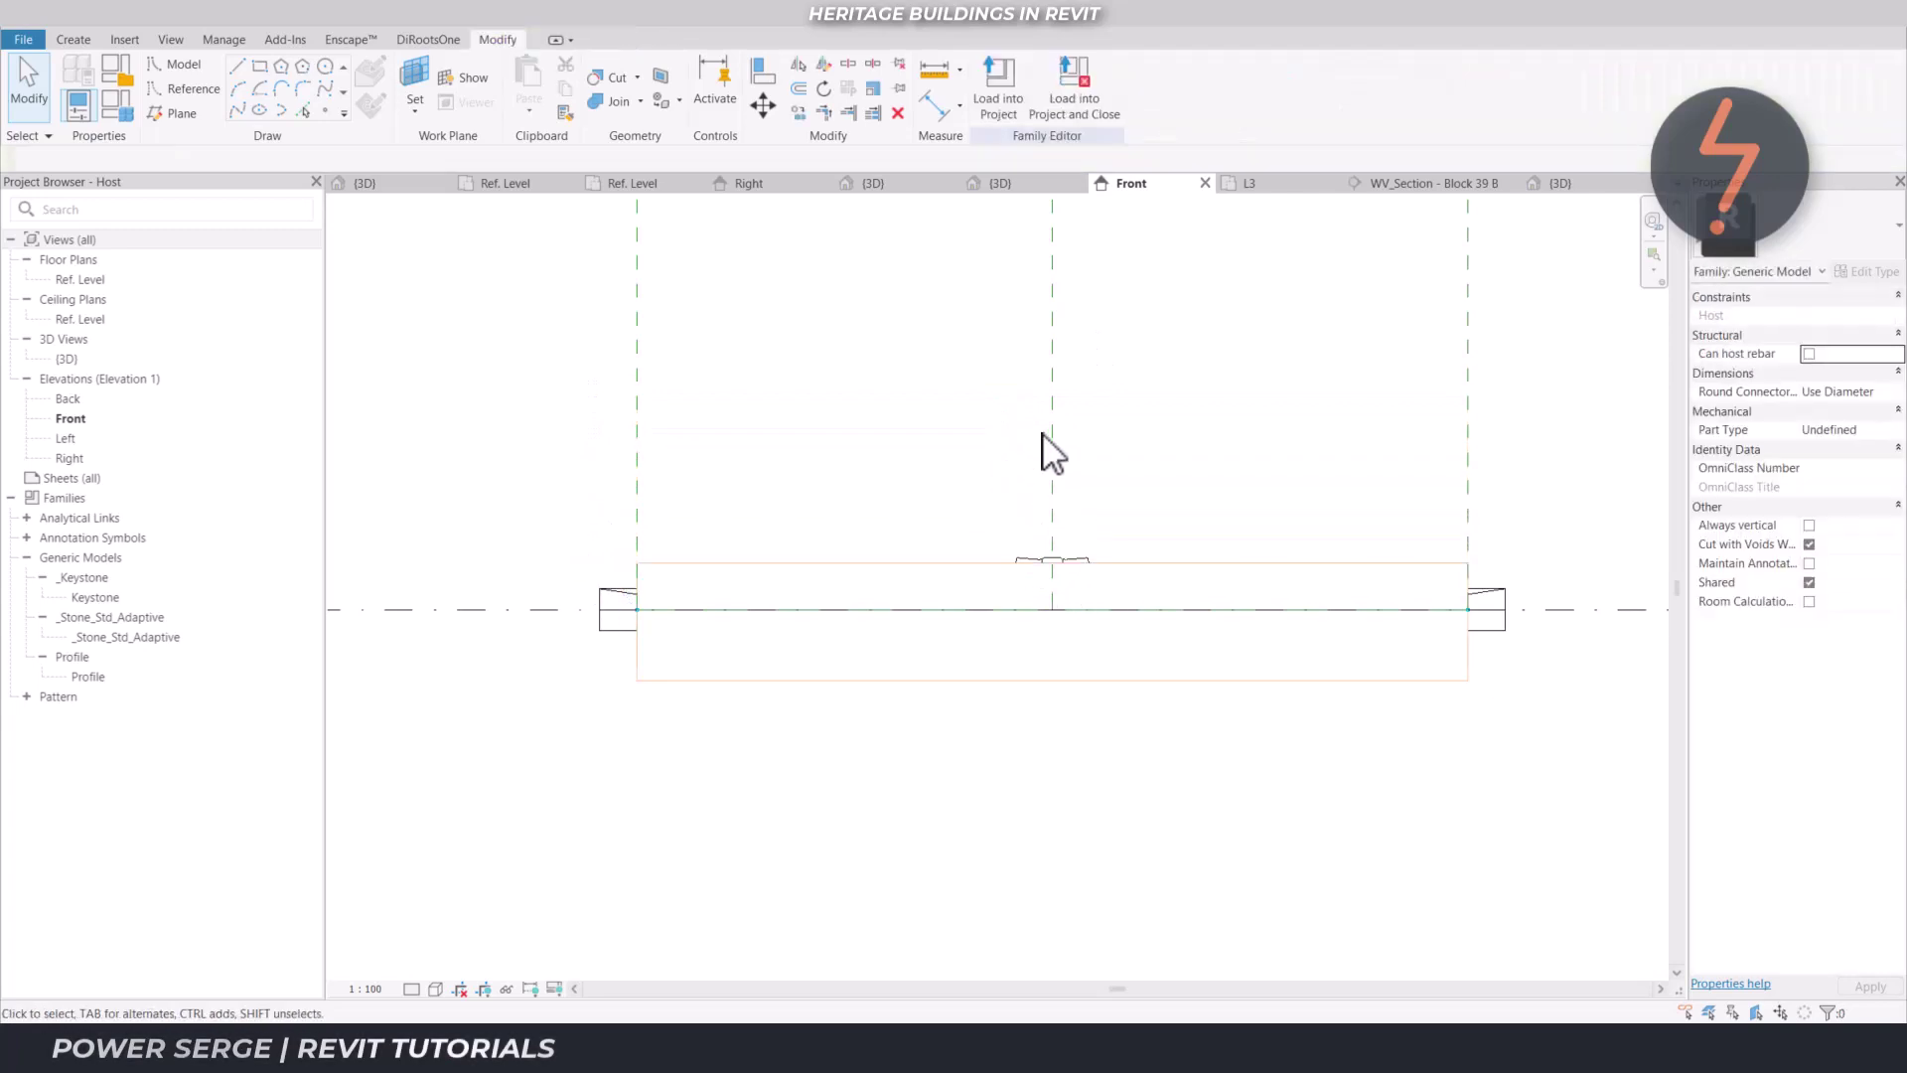
{"action": "left_click", "coordinate": [999, 103]}
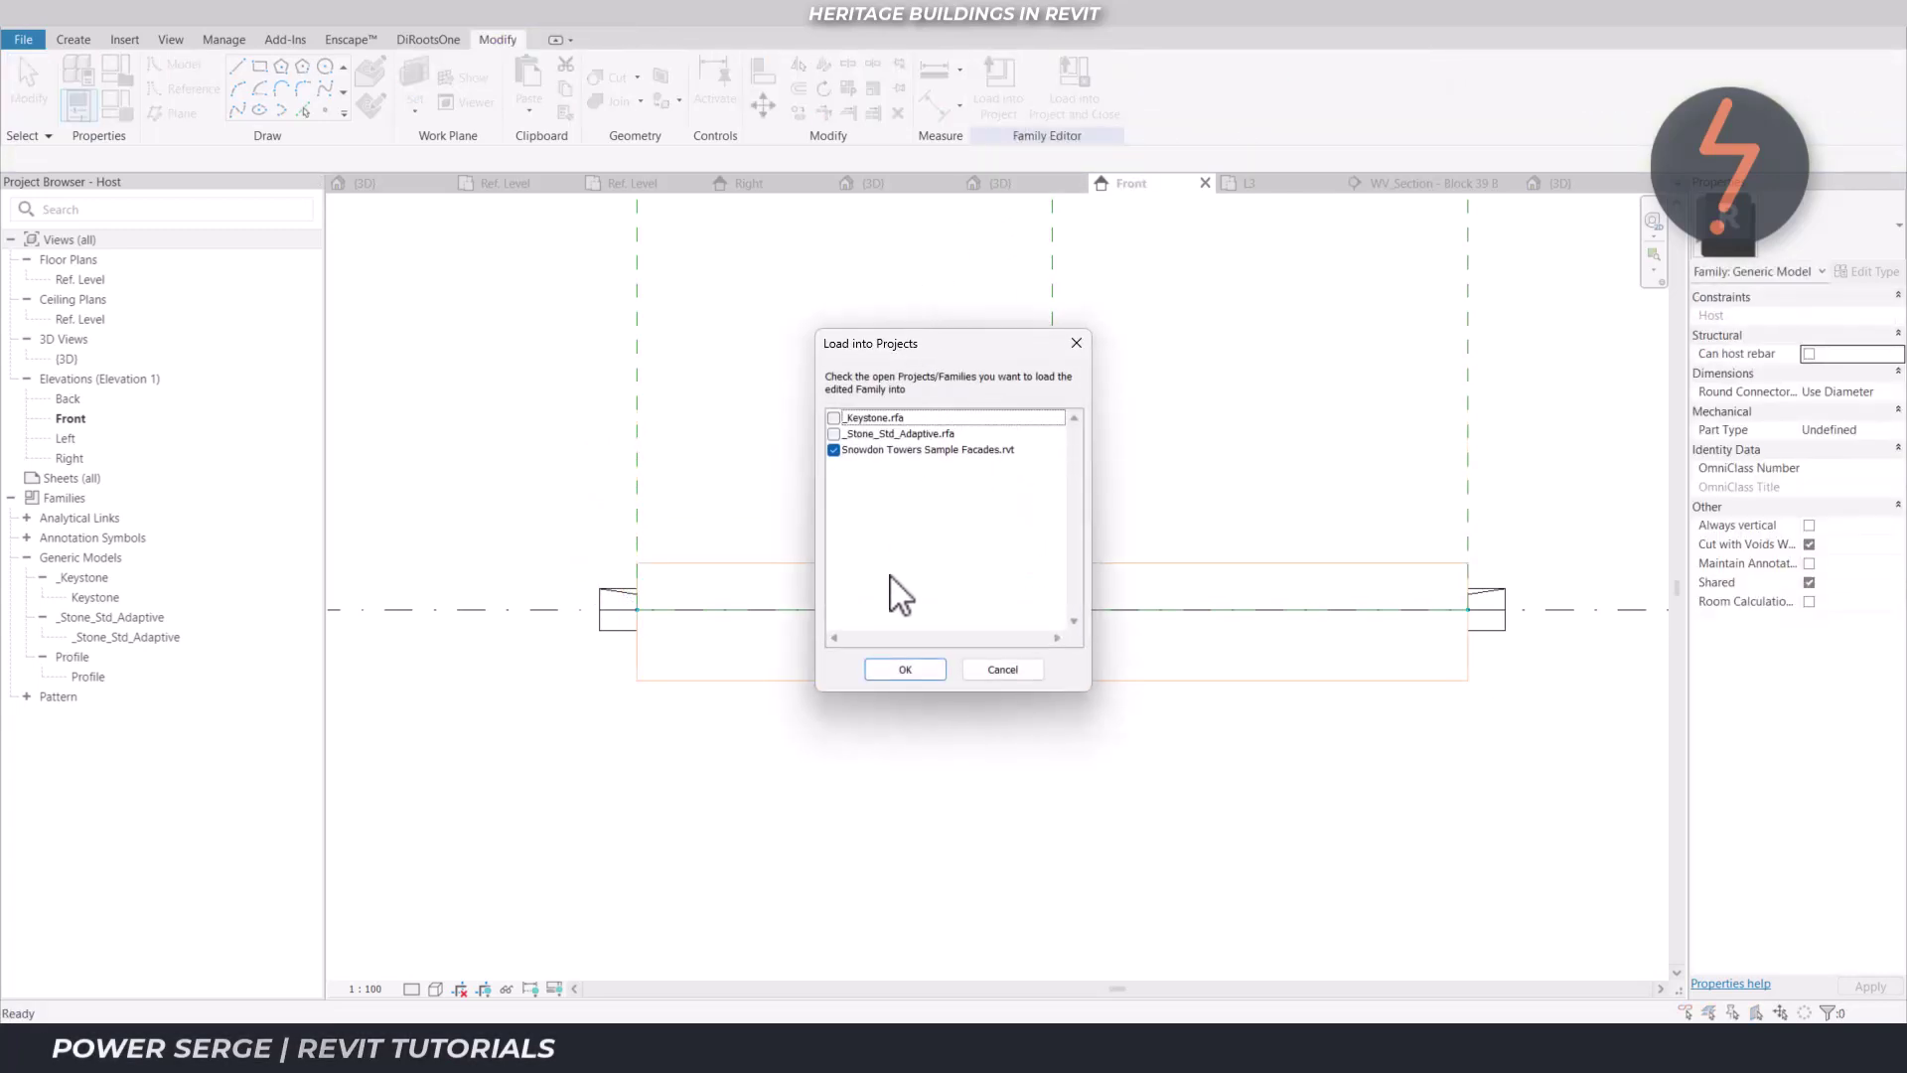
{"action": "left_click", "coordinate": [882, 666]}
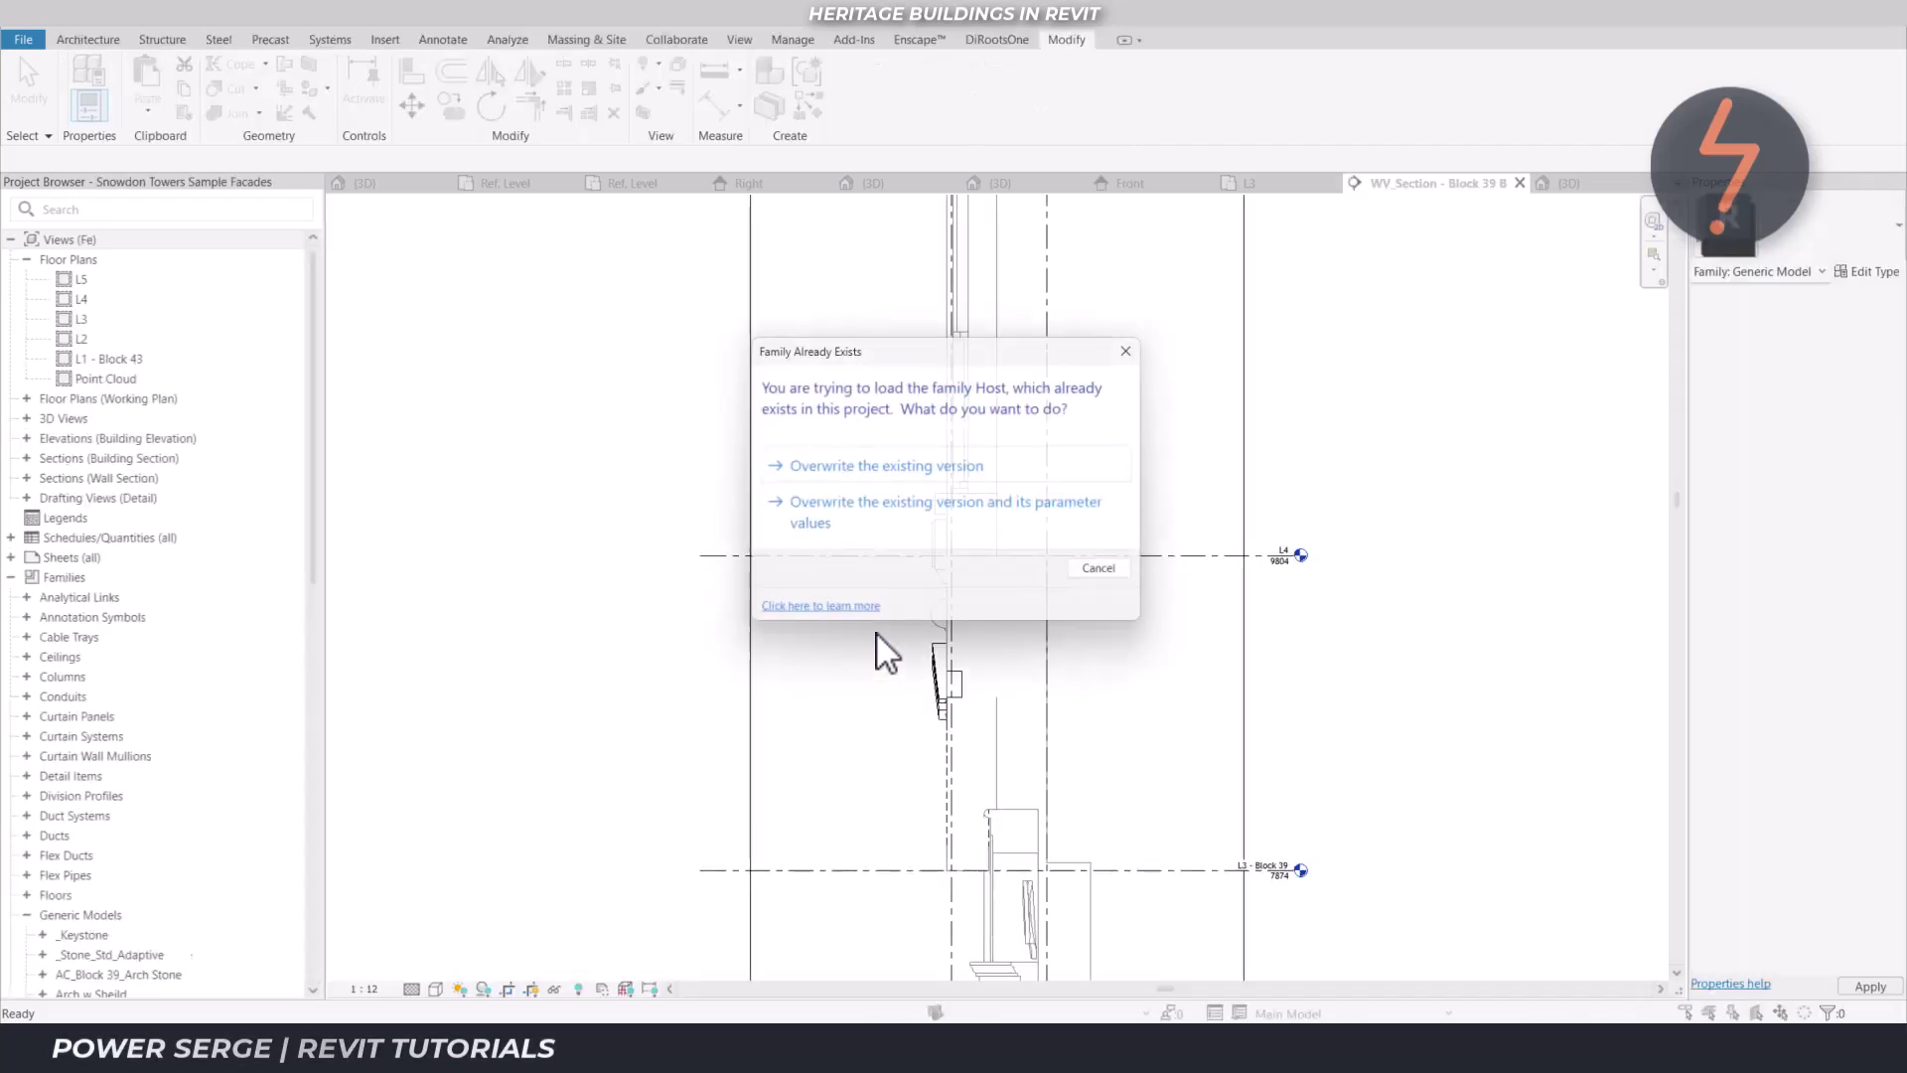
{"action": "left_click", "coordinate": [874, 534]}
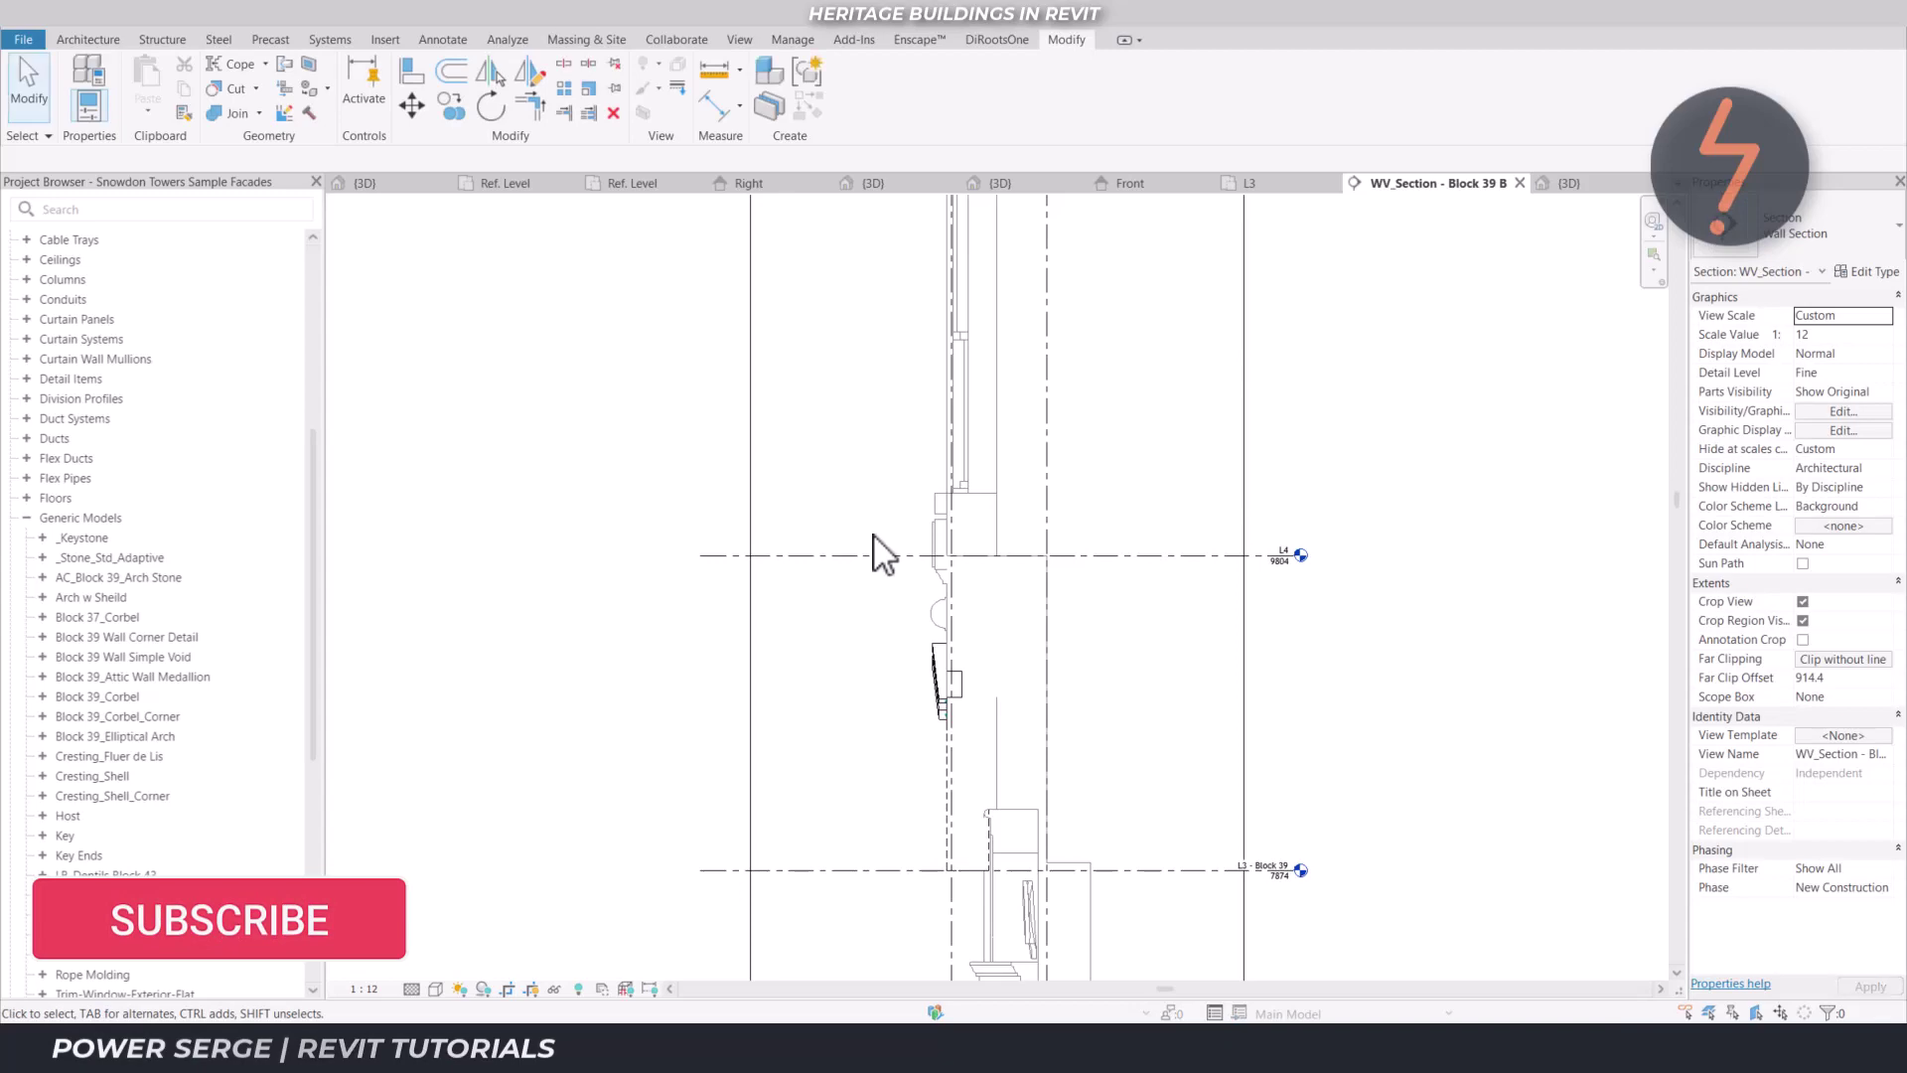
In the Snowdon Towers 3D facade view, select the reloaded Host arch
{"action": "left_click", "coordinate": [393, 193]}
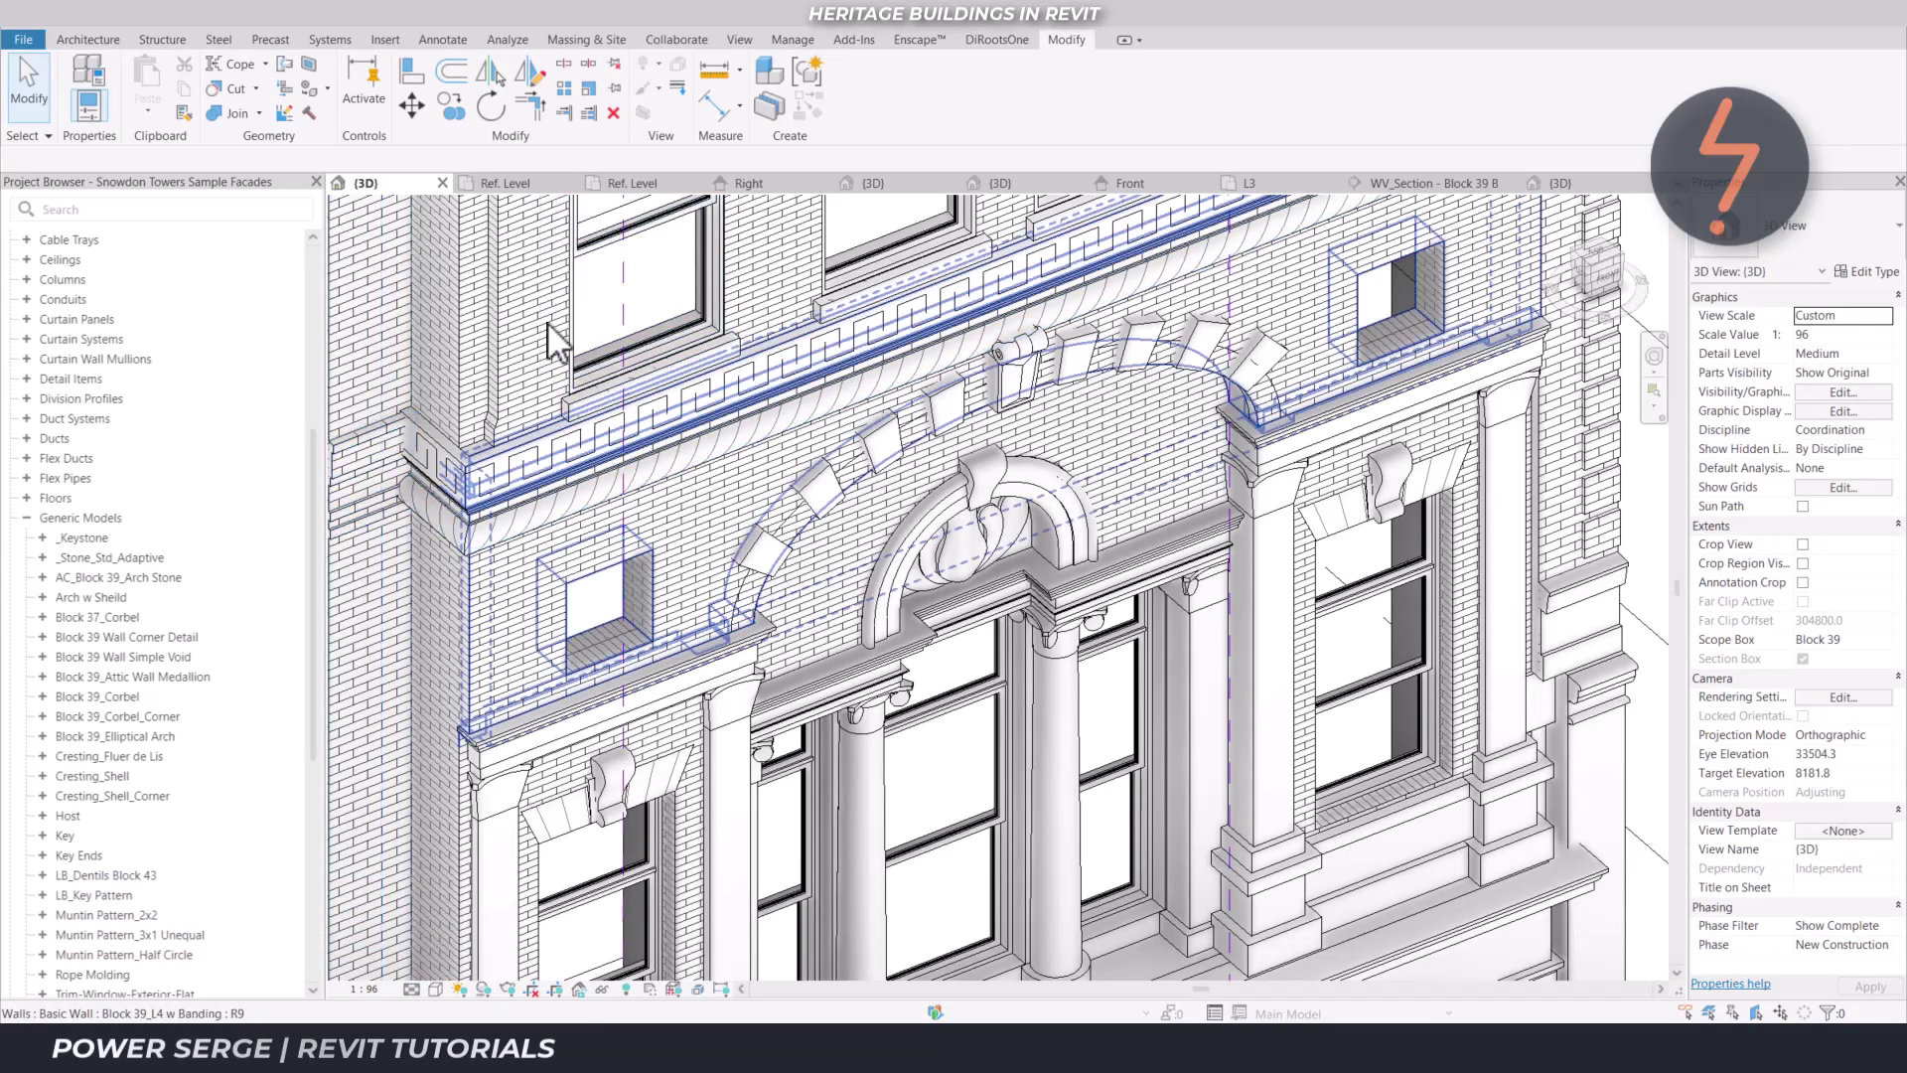
{"action": "left_click", "coordinate": [824, 480]}
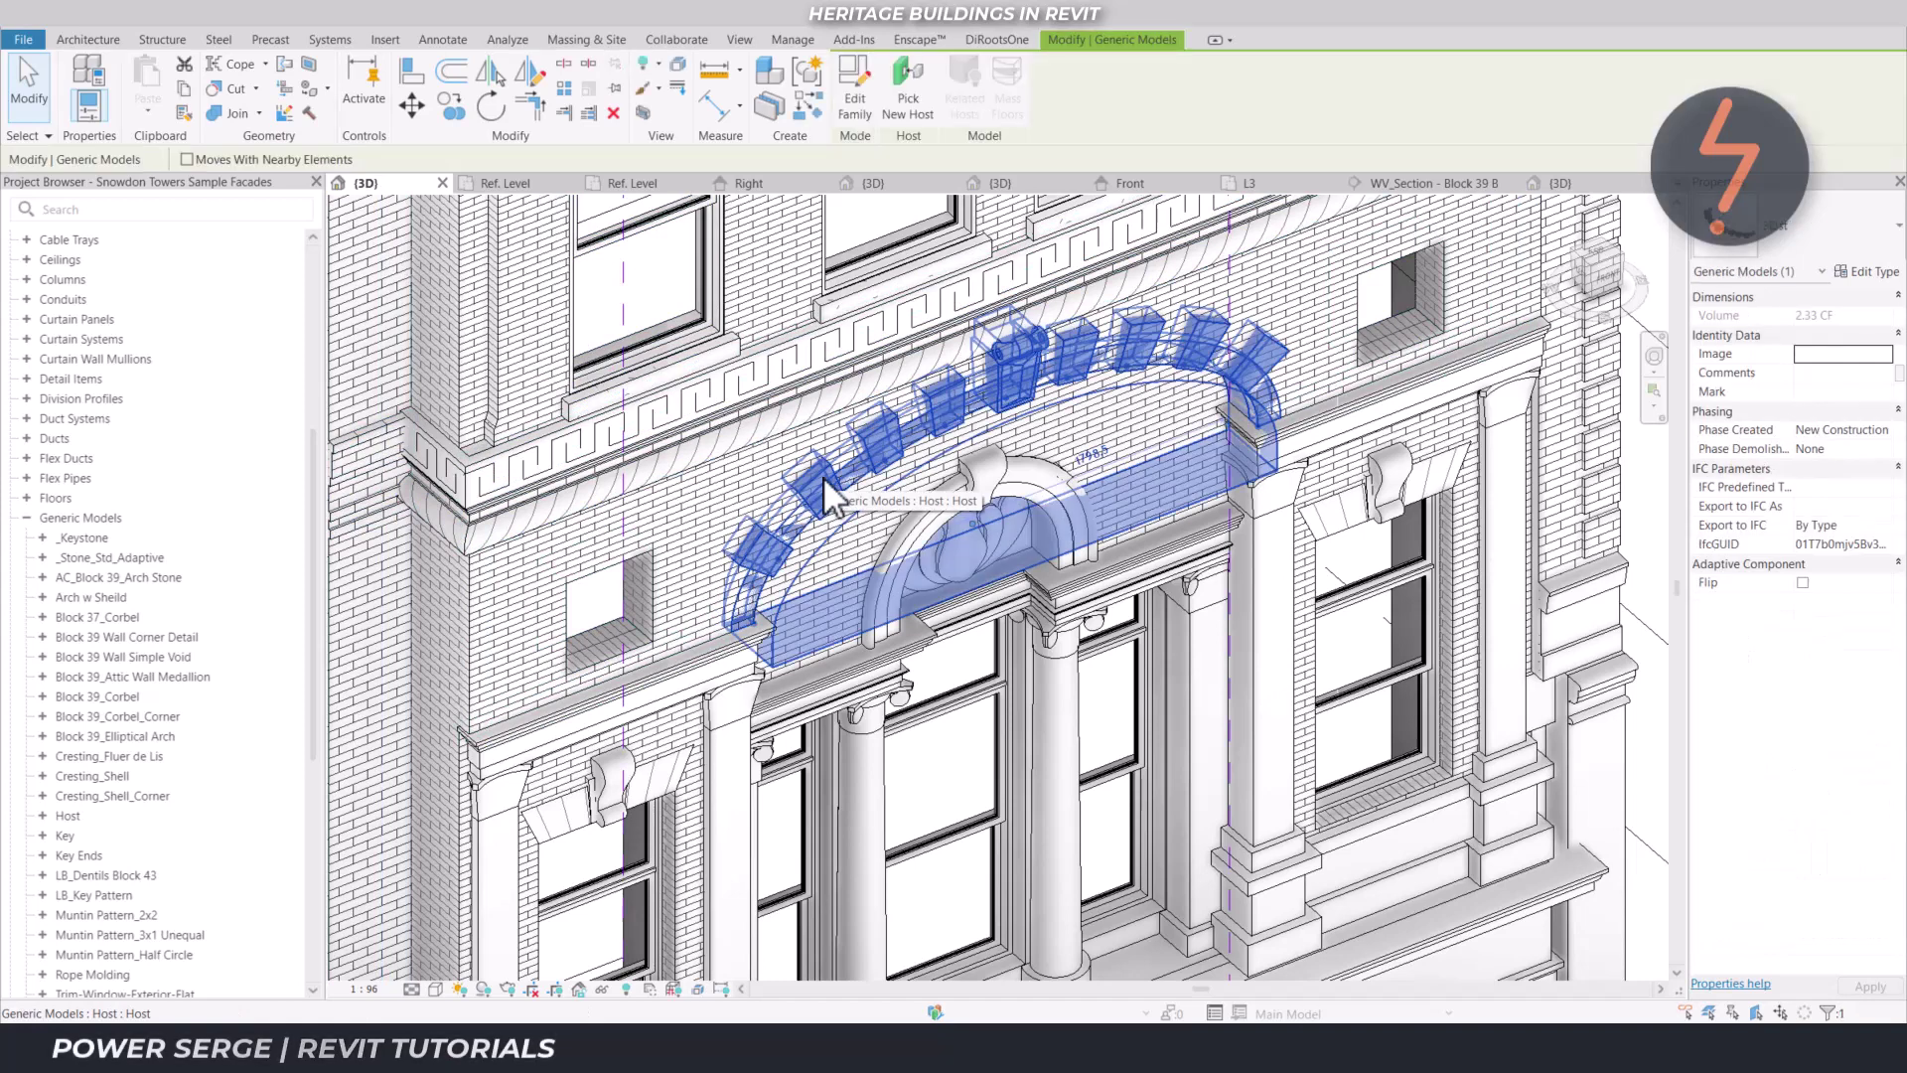